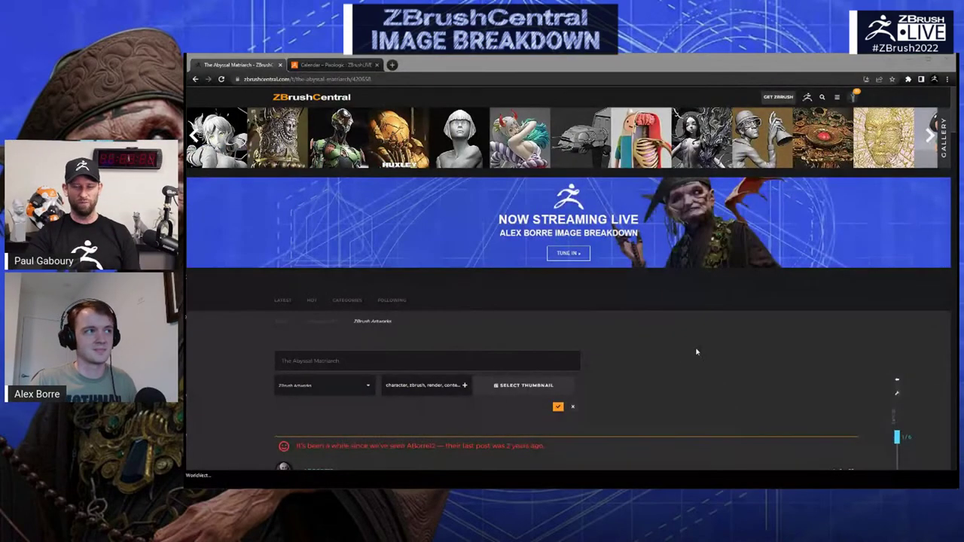
Read the introduction of The Abyssal Matriarch post on ZBrushCentral and examine the final colour render
{"action": "scroll", "coordinate": [696, 352], "scroll_direction": "down", "scroll_amount": 5}
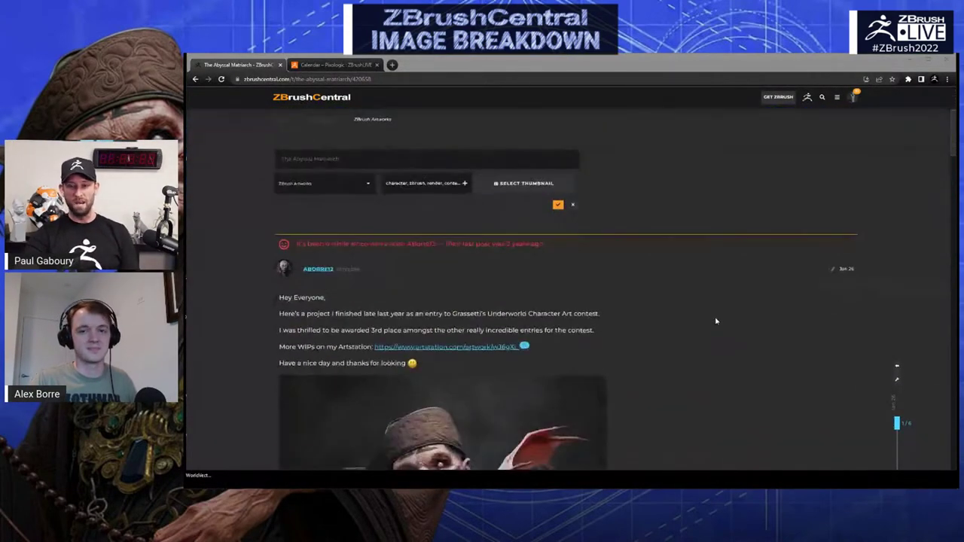
{"action": "scroll", "coordinate": [717, 323], "scroll_direction": "down", "scroll_amount": 2}
{"action": "scroll", "coordinate": [714, 322], "scroll_direction": "up", "scroll_amount": 1}
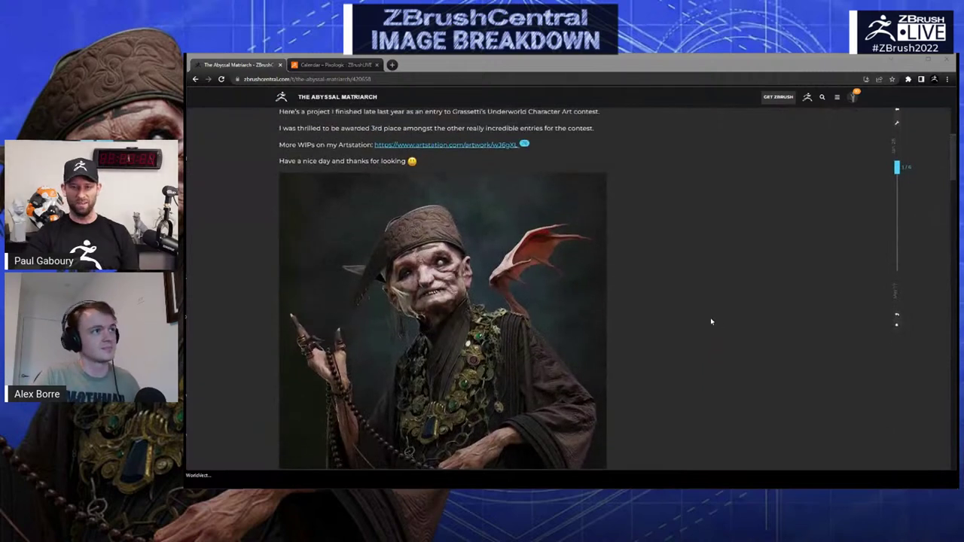
{"action": "scroll", "coordinate": [719, 321], "scroll_direction": "down", "scroll_amount": 1}
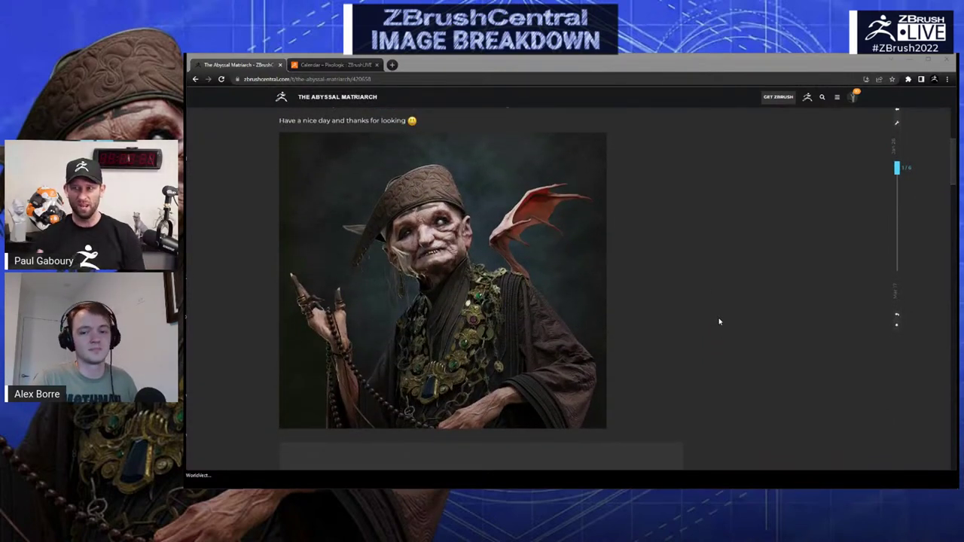
{"action": "scroll", "coordinate": [720, 322], "scroll_direction": "up", "scroll_amount": 2}
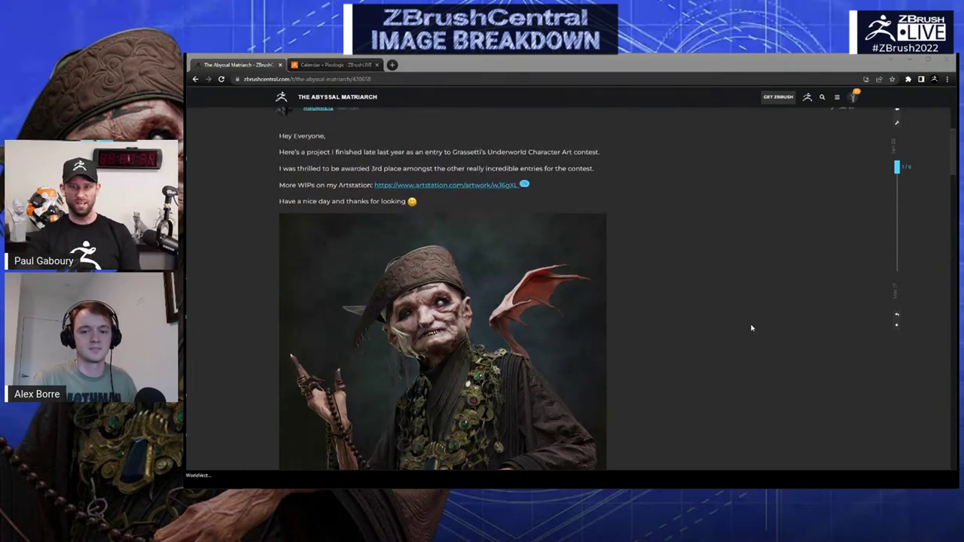
{"action": "scroll", "coordinate": [706, 314], "scroll_direction": "down", "scroll_amount": 1}
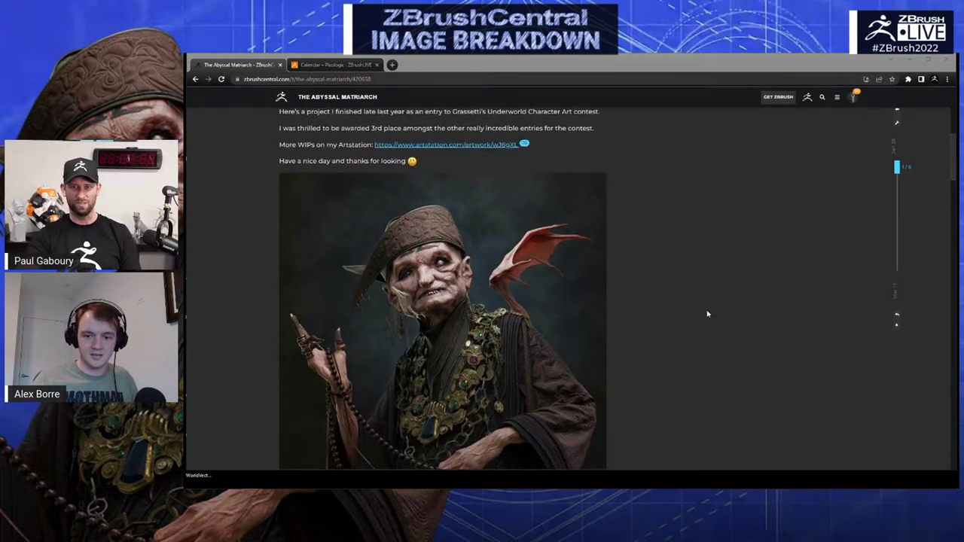
{"action": "scroll", "coordinate": [714, 317], "scroll_direction": "down", "scroll_amount": 1}
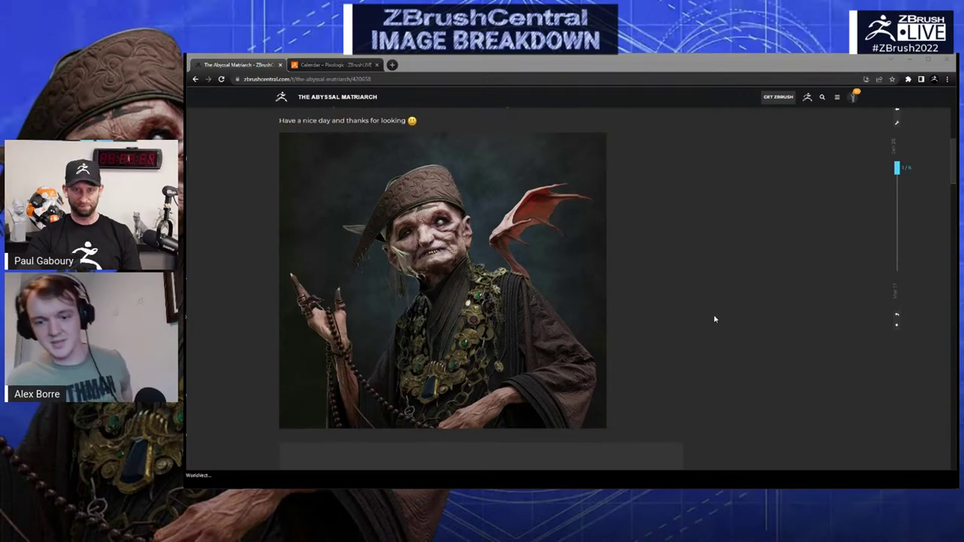
{"action": "scroll", "coordinate": [714, 317], "scroll_direction": "up", "scroll_amount": 2}
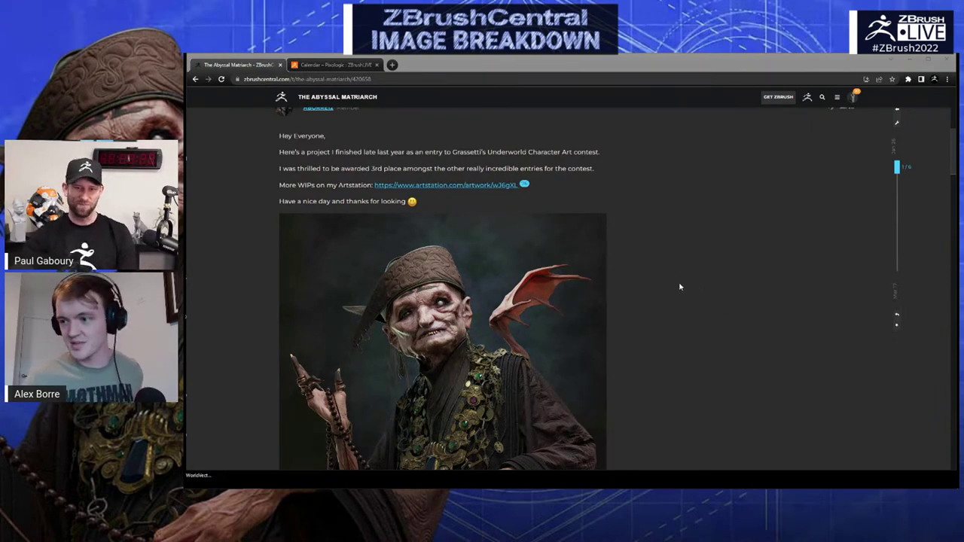
Examine the grey sculpt renders of the character from several angles further down the post
{"action": "scroll", "coordinate": [692, 330], "scroll_direction": "down", "scroll_amount": 7}
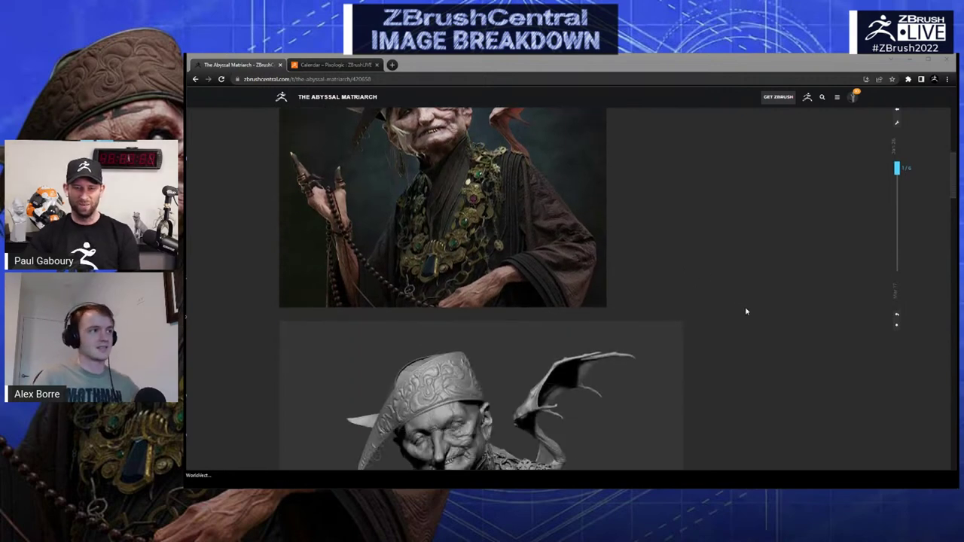
{"action": "scroll", "coordinate": [756, 309], "scroll_direction": "down", "scroll_amount": 5}
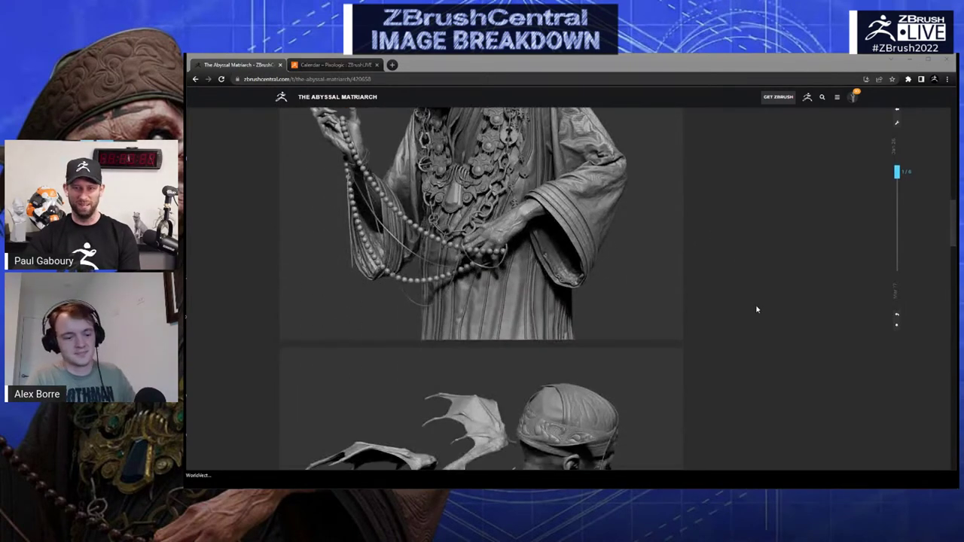
{"action": "scroll", "coordinate": [756, 305], "scroll_direction": "down", "scroll_amount": 6}
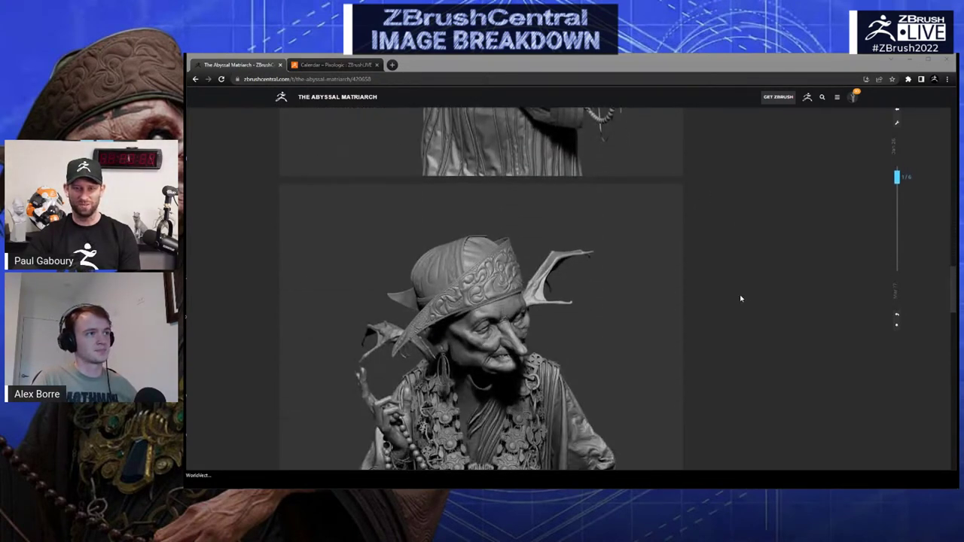
{"action": "scroll", "coordinate": [743, 300], "scroll_direction": "down", "scroll_amount": 4}
{"action": "scroll", "coordinate": [746, 297], "scroll_direction": "up", "scroll_amount": 8}
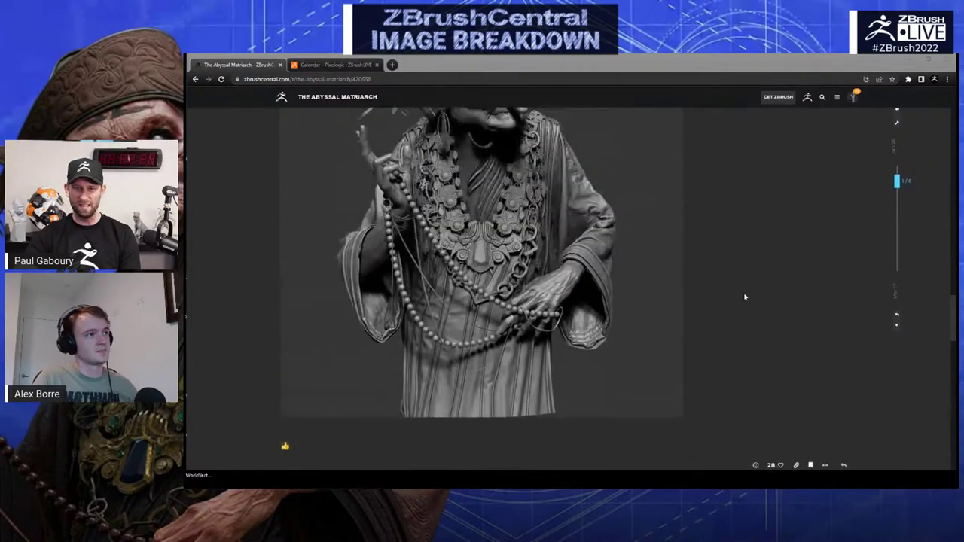
{"action": "scroll", "coordinate": [750, 295], "scroll_direction": "up", "scroll_amount": 10}
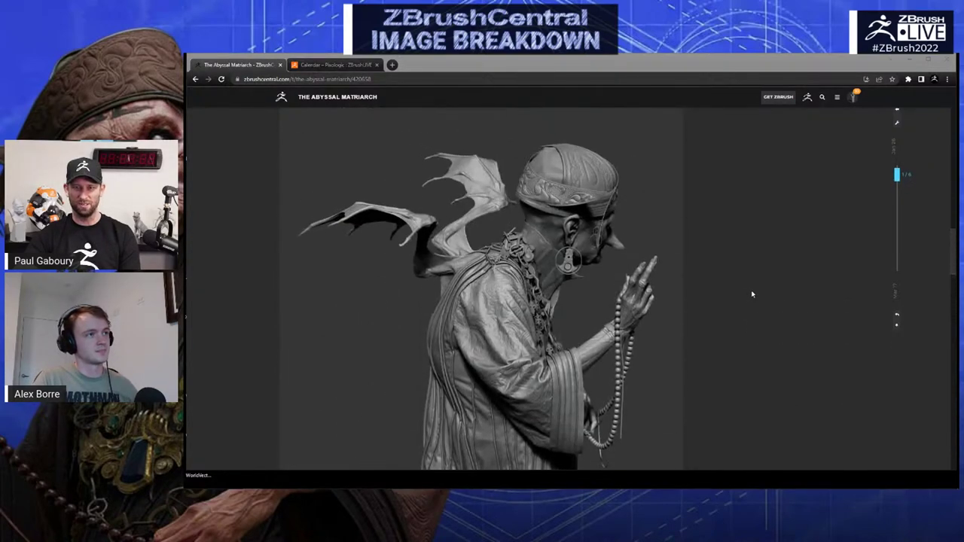
{"action": "scroll", "coordinate": [754, 292], "scroll_direction": "up", "scroll_amount": 10}
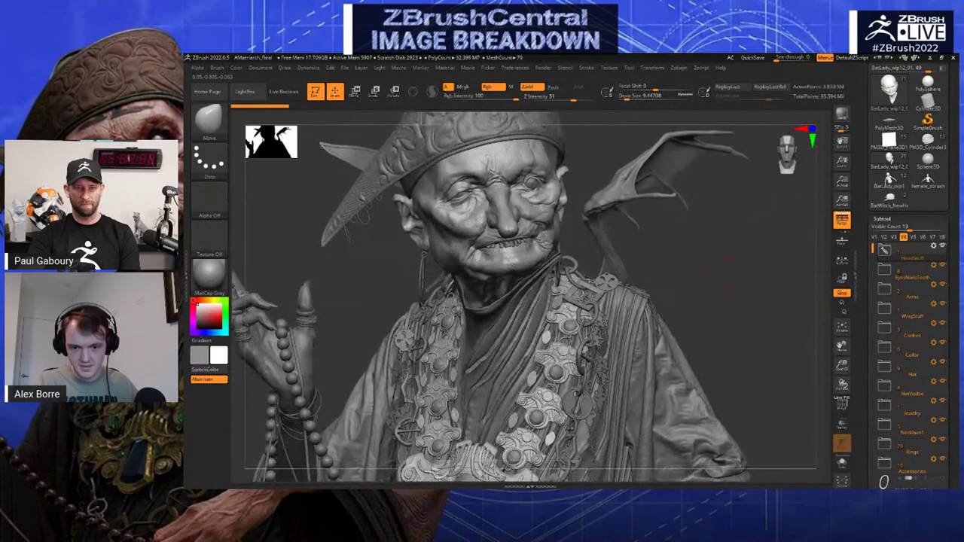
Switch to ZBrush and examine the complete clothed character with its hat, jewelry and wings from the front
{"action": "left_click_drag", "start_coordinate": [717, 324], "coordinate": [716, 267], "text": "alt"}
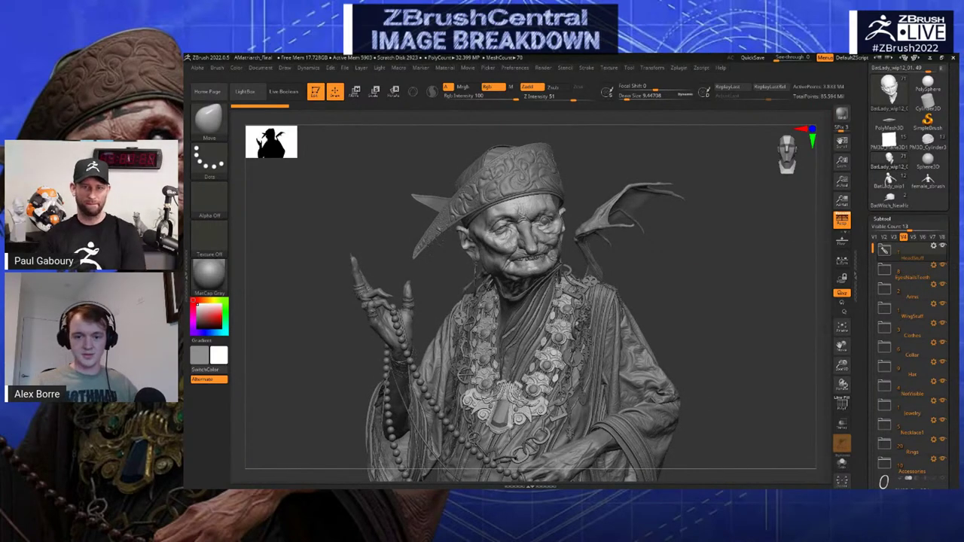
{"action": "left_click_drag", "start_coordinate": [728, 235], "coordinate": [707, 255]}
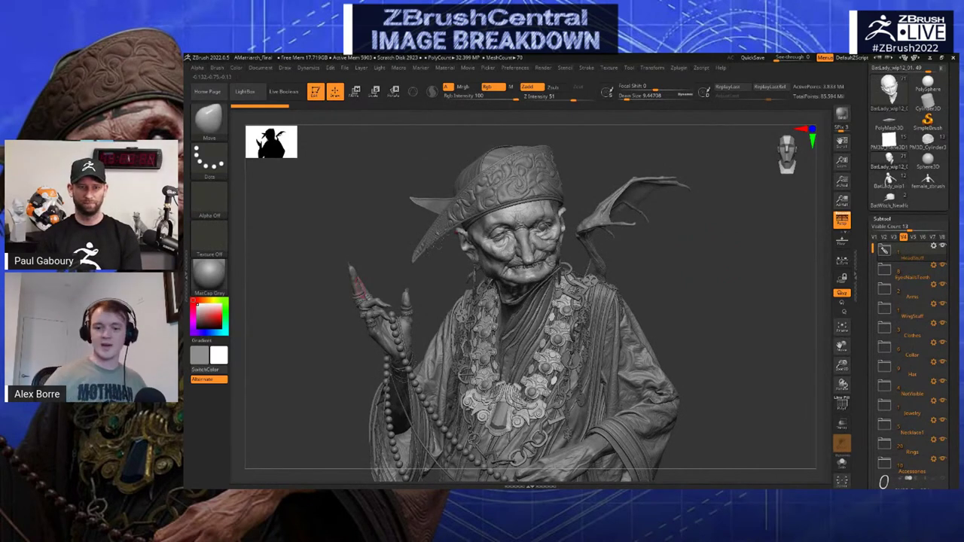
{"action": "mouse_move", "coordinate": [716, 254]}
{"action": "left_mouse_down"}
{"action": "mouse_move", "coordinate": [700, 270]}
{"action": "mouse_move", "coordinate": [719, 247]}
{"action": "mouse_move", "coordinate": [727, 256]}
{"action": "left_mouse_up"}
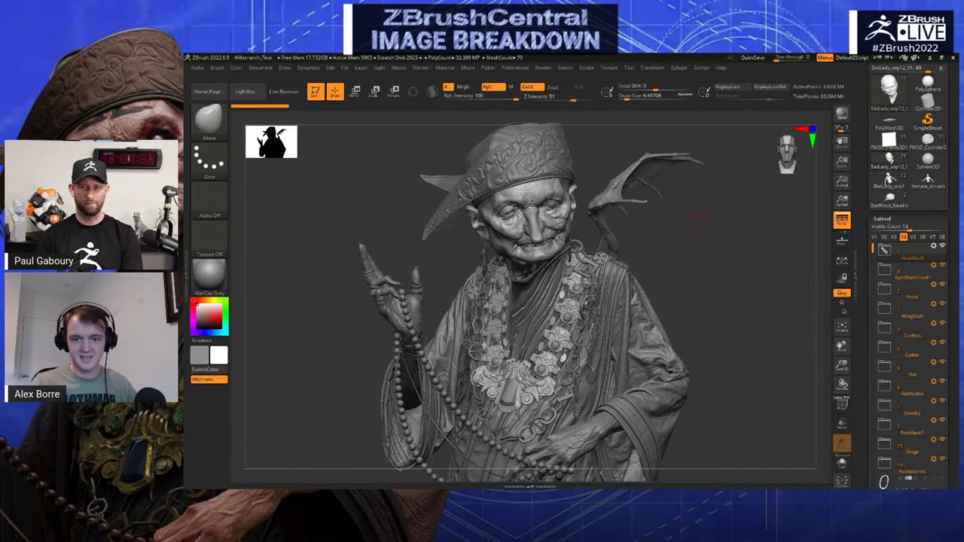
{"action": "left_click_drag", "start_coordinate": [722, 222], "coordinate": [541, 197]}
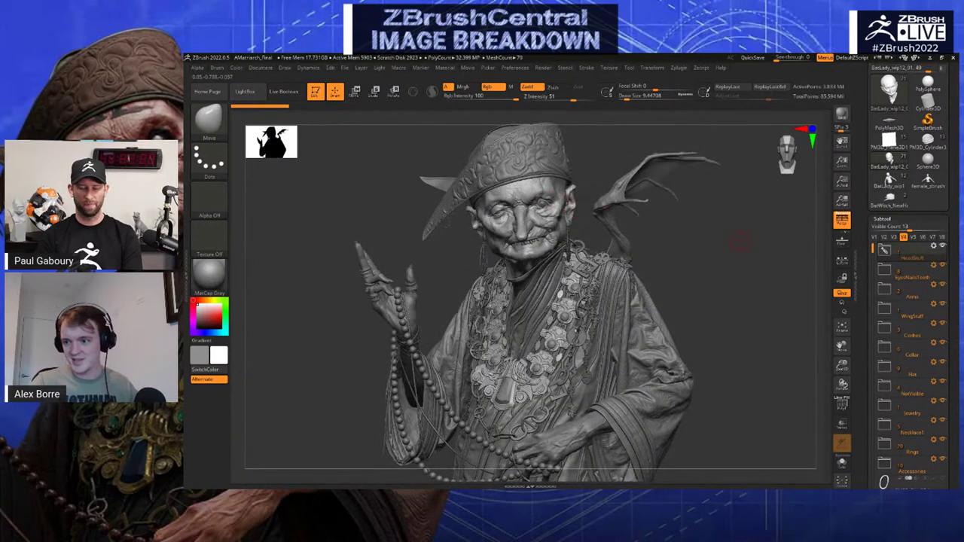
{"action": "left_click_drag", "start_coordinate": [741, 245], "coordinate": [752, 243]}
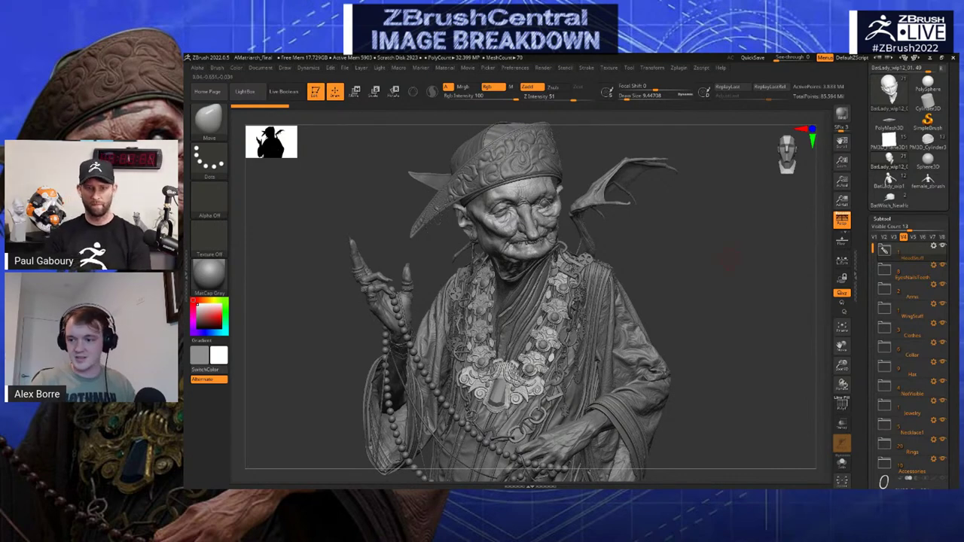
Show visibility set V1 with only the body parts and examine the head, arms and wings from several sides
{"action": "left_click", "coordinate": [875, 236]}
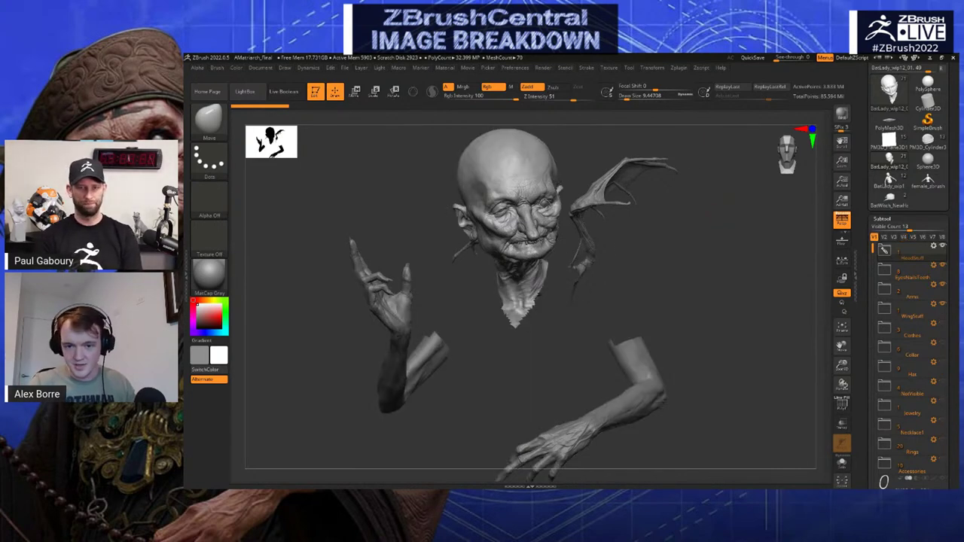
{"action": "mouse_move", "coordinate": [701, 233]}
{"action": "left_mouse_down"}
{"action": "mouse_move", "coordinate": [663, 226]}
{"action": "mouse_move", "coordinate": [652, 241]}
{"action": "mouse_move", "coordinate": [742, 233]}
{"action": "left_mouse_up"}
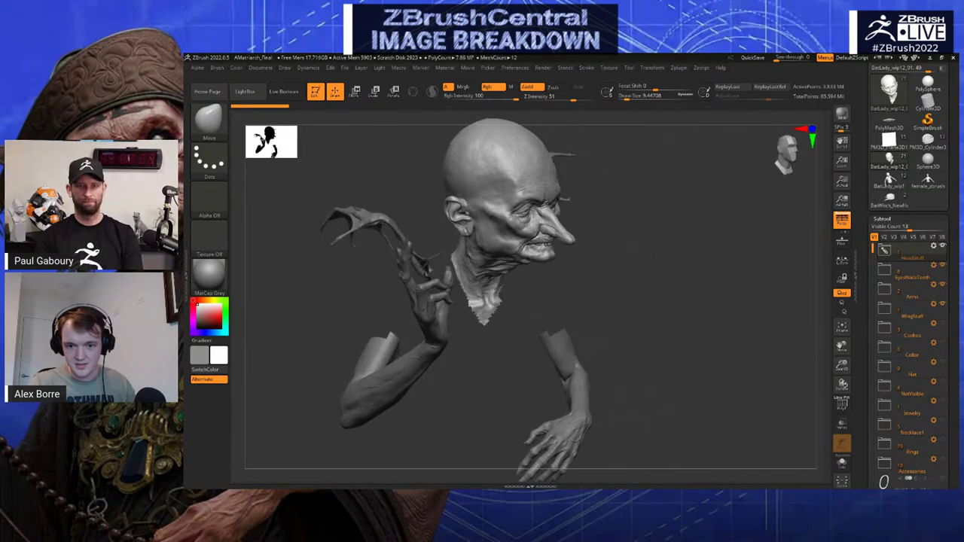
{"action": "mouse_move", "coordinate": [655, 255]}
{"action": "left_mouse_down"}
{"action": "mouse_move", "coordinate": [697, 253]}
{"action": "mouse_move", "coordinate": [753, 297]}
{"action": "left_mouse_up"}
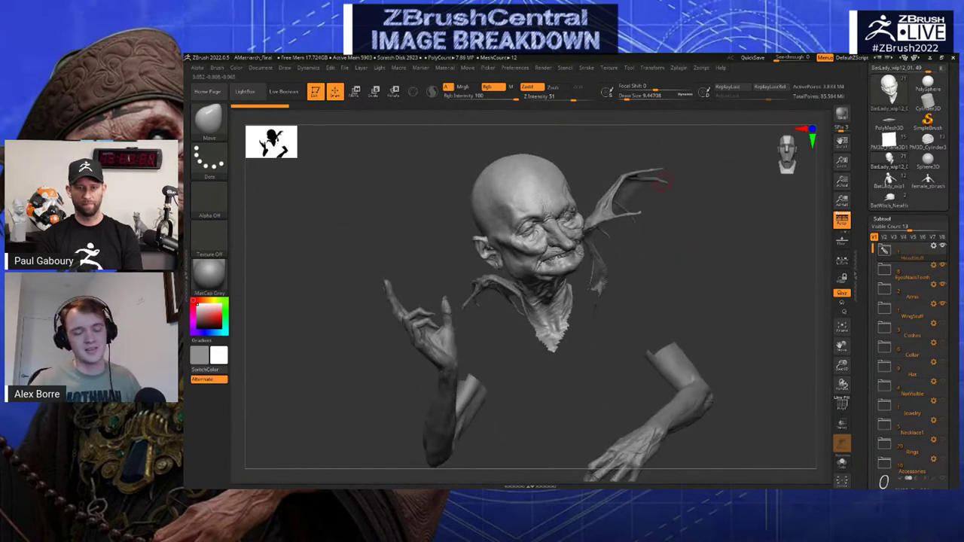
{"action": "left_click_drag", "start_coordinate": [705, 268], "coordinate": [543, 377]}
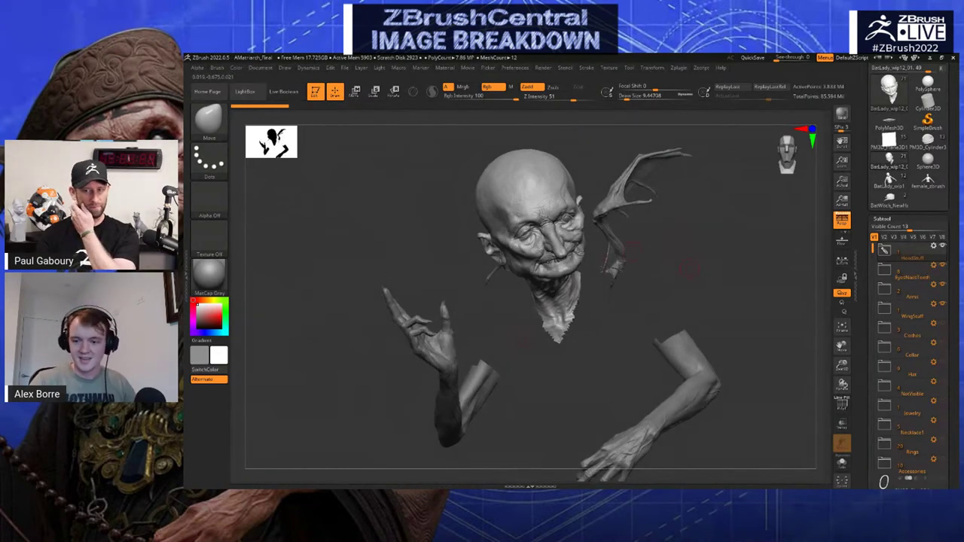
{"action": "left_click_drag", "start_coordinate": [689, 269], "coordinate": [818, 260]}
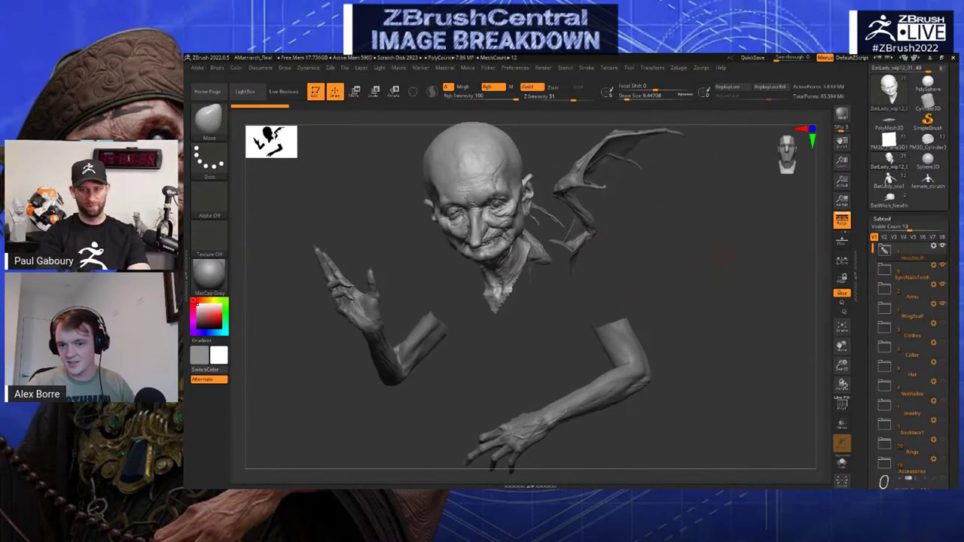
{"action": "mouse_move", "coordinate": [681, 259]}
{"action": "left_mouse_down"}
{"action": "mouse_move", "coordinate": [734, 256]}
{"action": "mouse_move", "coordinate": [659, 253]}
{"action": "mouse_move", "coordinate": [742, 220]}
{"action": "mouse_move", "coordinate": [738, 252]}
{"action": "left_mouse_up"}
Show visibility set V2 with the clothing, select the robe subtool and examine the collar and shoulder folds
{"action": "left_click", "coordinate": [884, 237]}
{"action": "left_click", "coordinate": [628, 263], "text": "alt"}
{"action": "mouse_move", "coordinate": [780, 188]}
{"action": "left_mouse_down"}
{"action": "mouse_move", "coordinate": [724, 179]}
{"action": "mouse_move", "coordinate": [717, 166]}
{"action": "left_mouse_up"}
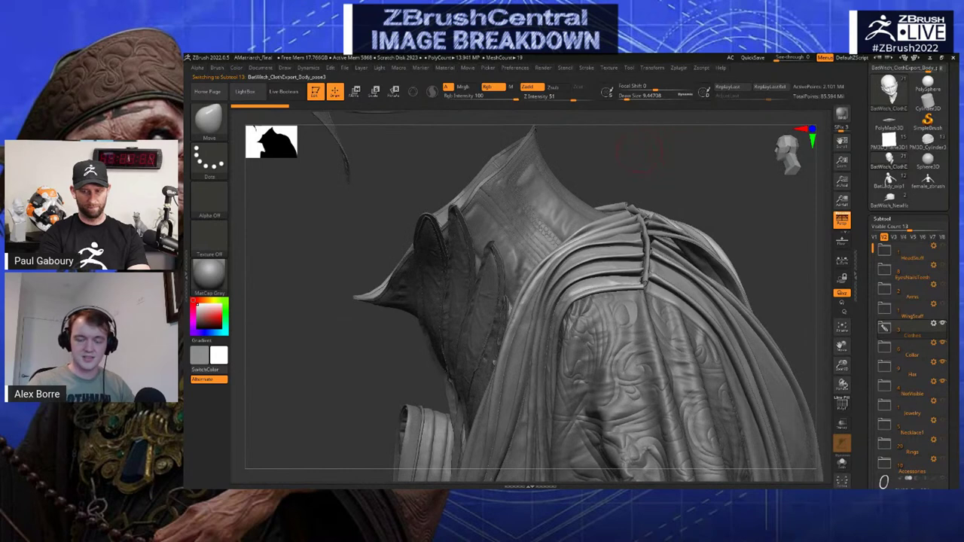
{"action": "left_click_drag", "start_coordinate": [601, 139], "coordinate": [453, 285]}
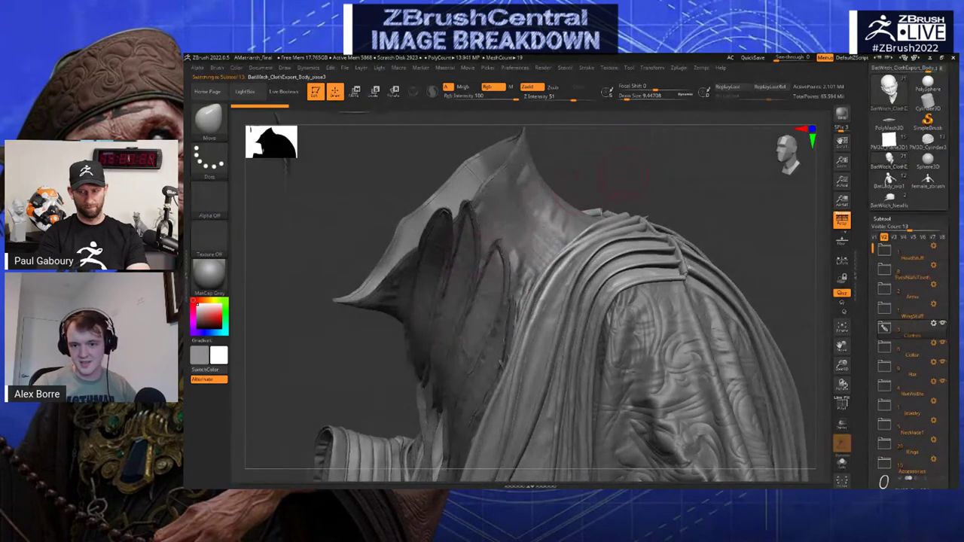
{"action": "left_click_drag", "start_coordinate": [621, 175], "coordinate": [813, 184]}
Show visibility set V3, make an accessory subtool active and examine the necklaces, earrings, beads and rings
{"action": "left_click", "coordinate": [894, 237]}
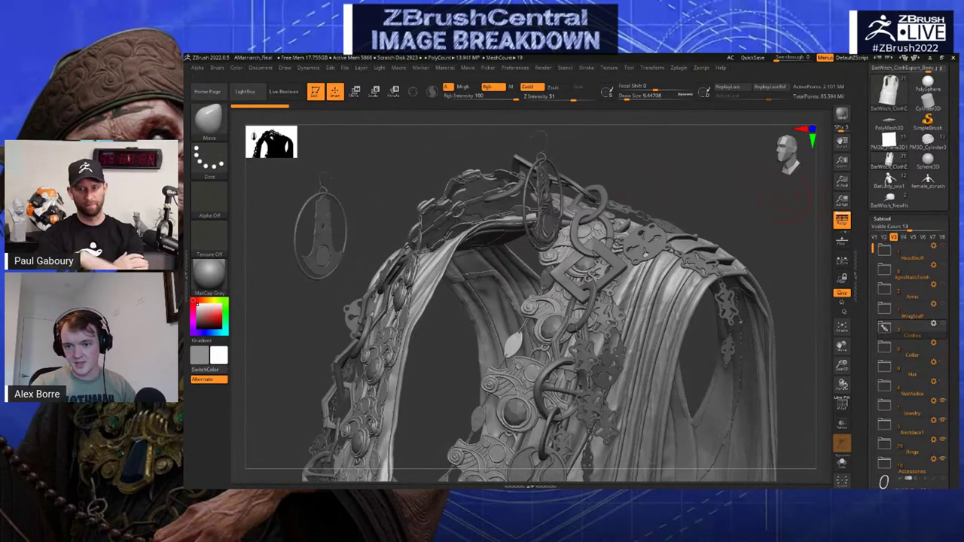
{"action": "left_click_drag", "start_coordinate": [796, 218], "coordinate": [791, 188], "text": "alt"}
{"action": "left_click_drag", "start_coordinate": [821, 226], "coordinate": [792, 188], "text": "alt"}
{"action": "left_click", "coordinate": [488, 247], "text": "alt"}
{"action": "left_click_drag", "start_coordinate": [488, 247], "coordinate": [621, 238]}
{"action": "left_click_drag", "start_coordinate": [746, 221], "coordinate": [722, 220]}
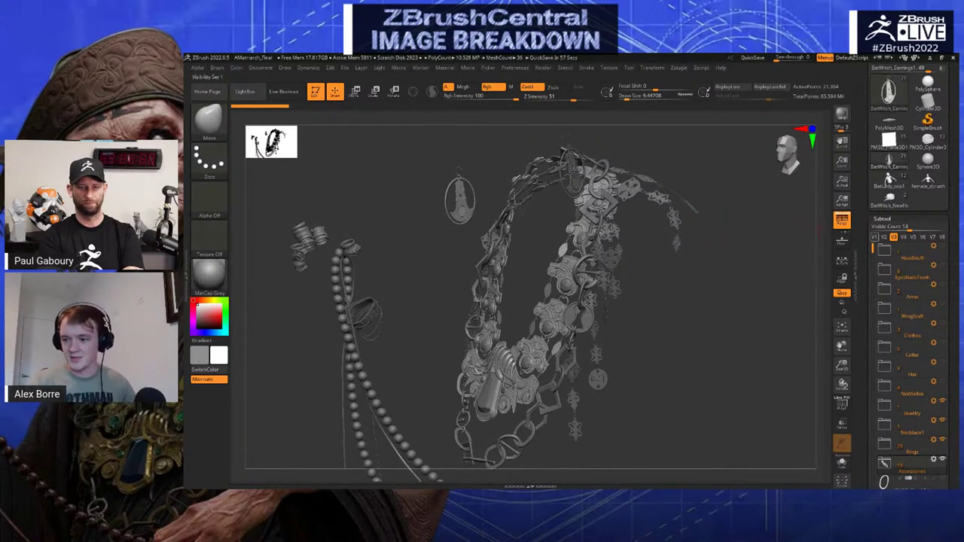
{"action": "mouse_move", "coordinate": [721, 190]}
{"action": "left_mouse_down"}
{"action": "mouse_move", "coordinate": [753, 195]}
{"action": "mouse_move", "coordinate": [713, 200]}
{"action": "mouse_move", "coordinate": [721, 219]}
{"action": "mouse_move", "coordinate": [723, 202]}
{"action": "mouse_move", "coordinate": [718, 219]}
{"action": "mouse_move", "coordinate": [713, 189]}
{"action": "mouse_move", "coordinate": [727, 189]}
{"action": "mouse_move", "coordinate": [744, 216]}
{"action": "mouse_move", "coordinate": [715, 215]}
{"action": "mouse_move", "coordinate": [719, 207]}
{"action": "mouse_move", "coordinate": [714, 233]}
{"action": "left_mouse_up"}
Return to visibility set V1, select the head subtool and examine the face and neck up close
{"action": "left_click", "coordinate": [875, 237]}
{"action": "mouse_move", "coordinate": [554, 183]}
{"action": "left_mouse_down"}
{"action": "mouse_move", "coordinate": [545, 177]}
{"action": "mouse_move", "coordinate": [572, 176]}
{"action": "left_mouse_up"}
{"action": "left_click", "coordinate": [527, 179], "text": "alt"}
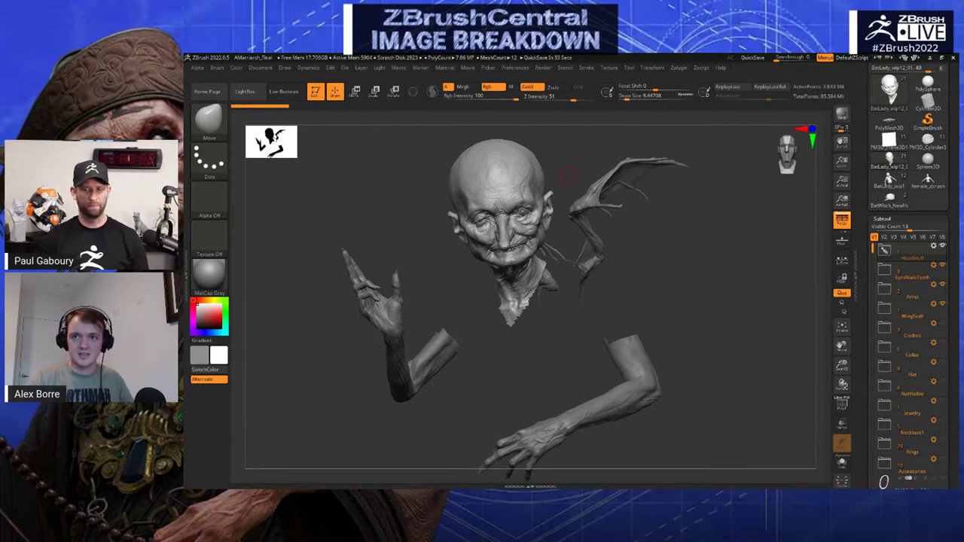
{"action": "left_click_drag", "start_coordinate": [640, 240], "coordinate": [652, 309]}
{"action": "left_click_drag", "start_coordinate": [714, 267], "coordinate": [716, 244]}
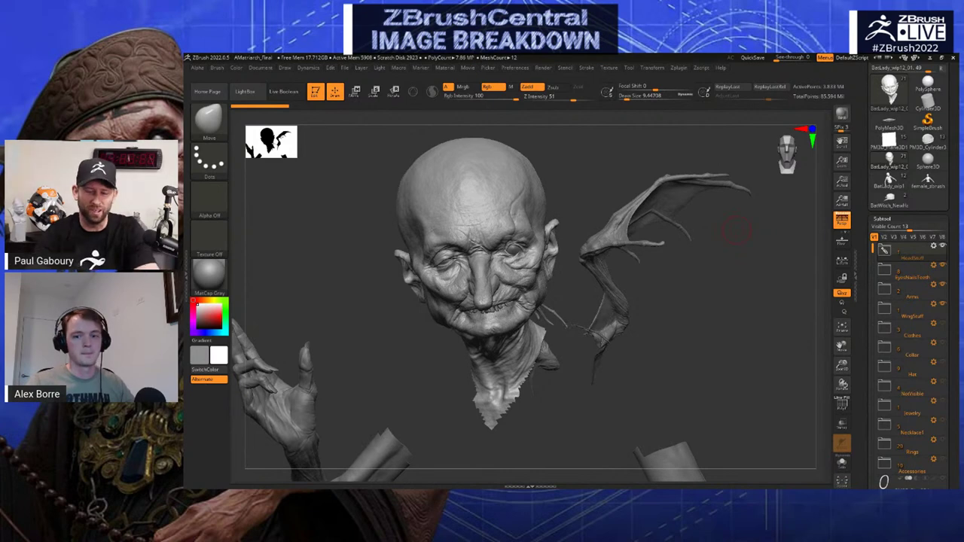
{"action": "left_click_drag", "start_coordinate": [745, 217], "coordinate": [679, 264]}
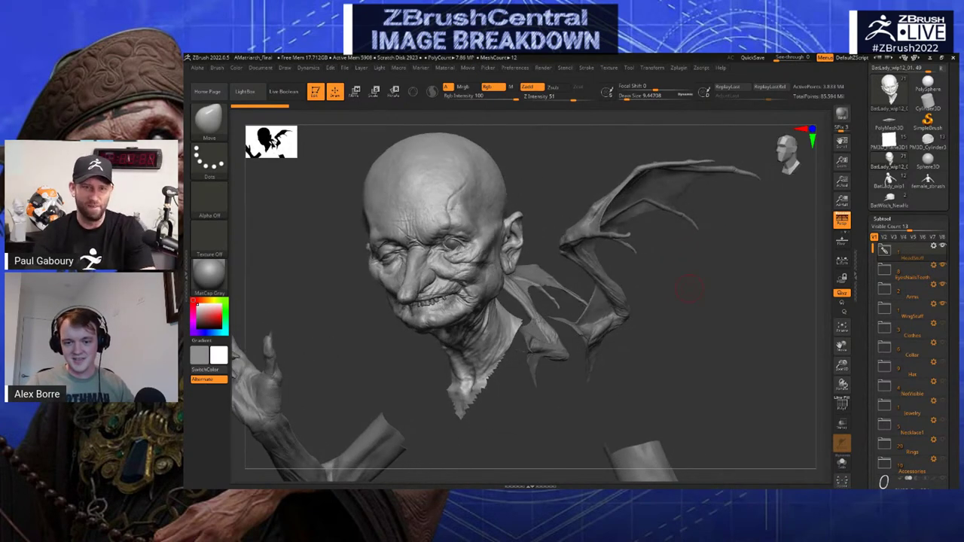
Select the wing subtool and examine how the wings attach to the shoulder blades and back
{"action": "left_click_drag", "start_coordinate": [689, 297], "coordinate": [652, 285]}
{"action": "left_click", "coordinate": [620, 276], "text": "alt"}
{"action": "left_click_drag", "start_coordinate": [701, 306], "coordinate": [544, 303]}
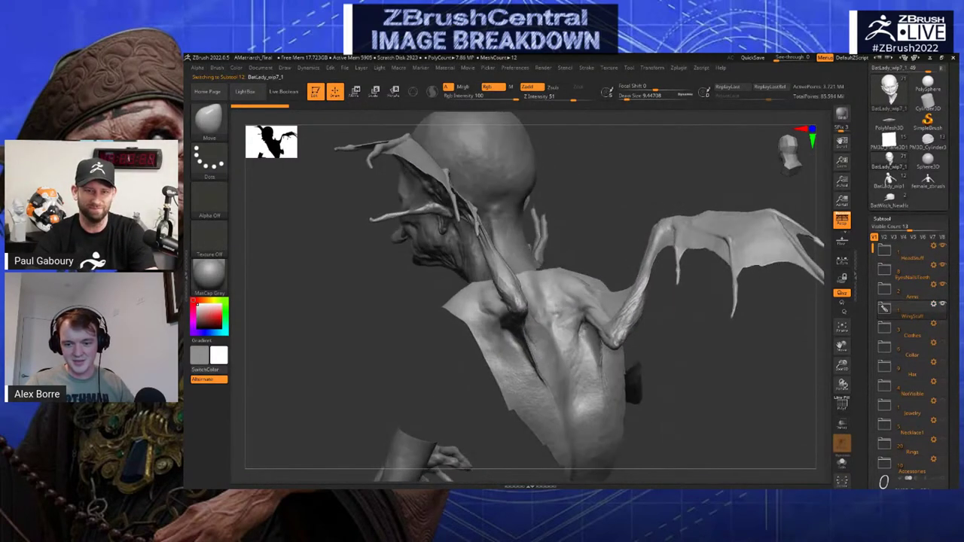
{"action": "mouse_move", "coordinate": [663, 302]}
{"action": "left_mouse_down", "text": "alt"}
{"action": "mouse_move", "coordinate": [671, 339]}
{"action": "mouse_move", "coordinate": [647, 310]}
{"action": "mouse_move", "coordinate": [639, 323]}
{"action": "mouse_move", "coordinate": [628, 295]}
{"action": "left_mouse_up", "text": "alt"}
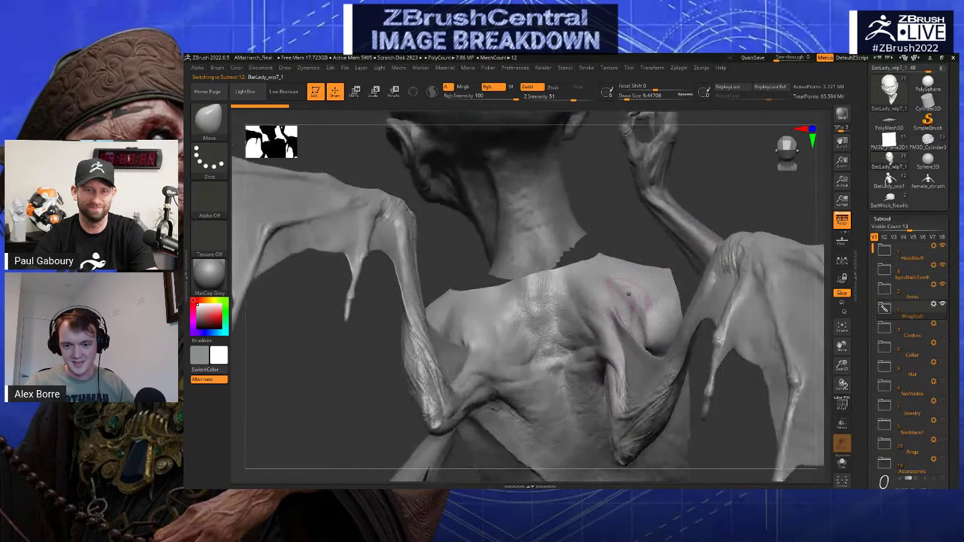
{"action": "mouse_move", "coordinate": [458, 261]}
{"action": "left_mouse_down"}
{"action": "mouse_move", "coordinate": [574, 273]}
{"action": "mouse_move", "coordinate": [578, 236]}
{"action": "mouse_move", "coordinate": [661, 235]}
{"action": "mouse_move", "coordinate": [590, 282]}
{"action": "left_mouse_up"}
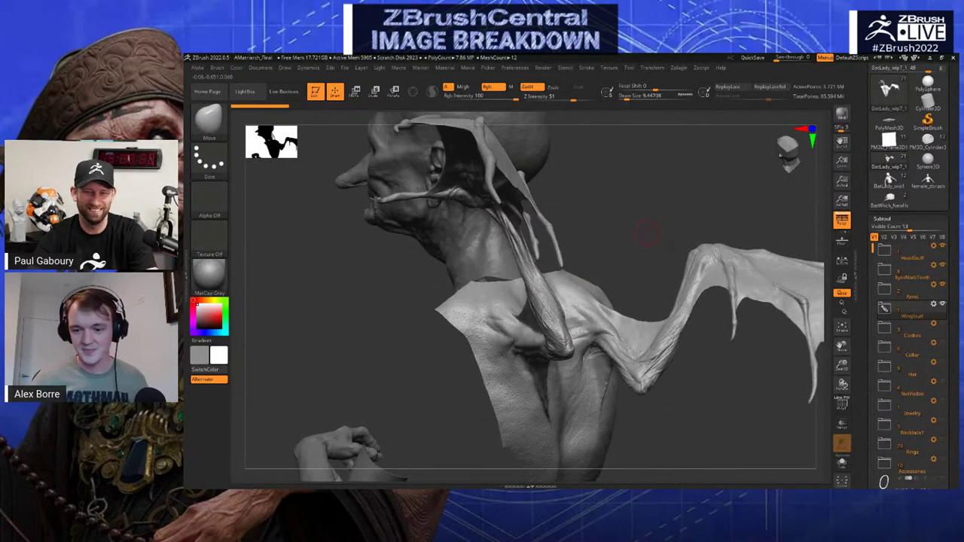
{"action": "mouse_move", "coordinate": [616, 205]}
{"action": "left_mouse_down"}
{"action": "mouse_move", "coordinate": [447, 347]}
{"action": "mouse_move", "coordinate": [528, 260]}
{"action": "left_mouse_up"}
{"action": "mouse_move", "coordinate": [671, 350]}
{"action": "left_mouse_down"}
{"action": "mouse_move", "coordinate": [707, 336]}
{"action": "mouse_move", "coordinate": [682, 301]}
{"action": "mouse_move", "coordinate": [664, 338]}
{"action": "mouse_move", "coordinate": [683, 284]}
{"action": "mouse_move", "coordinate": [721, 281]}
{"action": "left_mouse_up"}
{"action": "left_click_drag", "start_coordinate": [729, 233], "coordinate": [752, 265]}
Switch to the female_zbrush base mesh, turn it to a side view and display its polyframe wireframe
{"action": "left_click", "coordinate": [928, 181]}
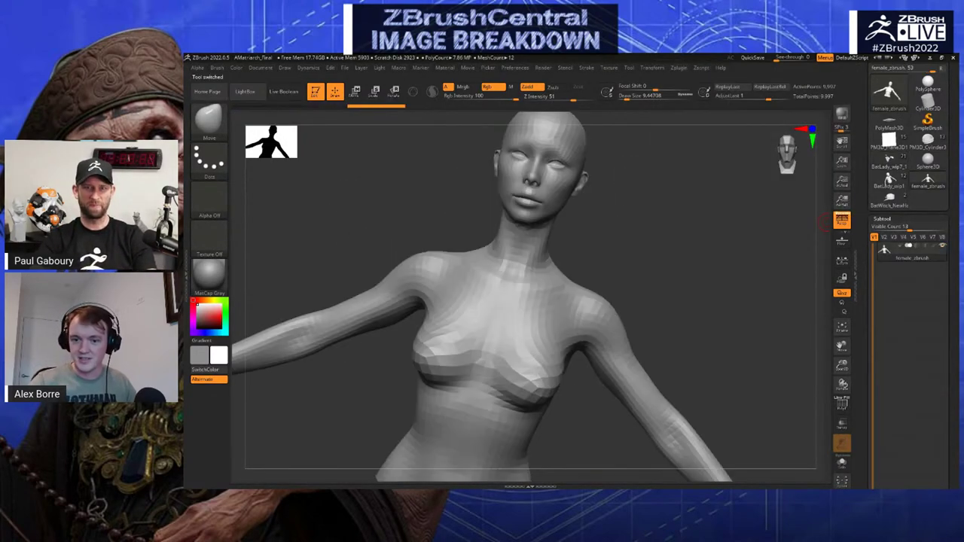
{"action": "left_click_drag", "start_coordinate": [730, 240], "coordinate": [695, 245]}
{"action": "left_click", "coordinate": [843, 404]}
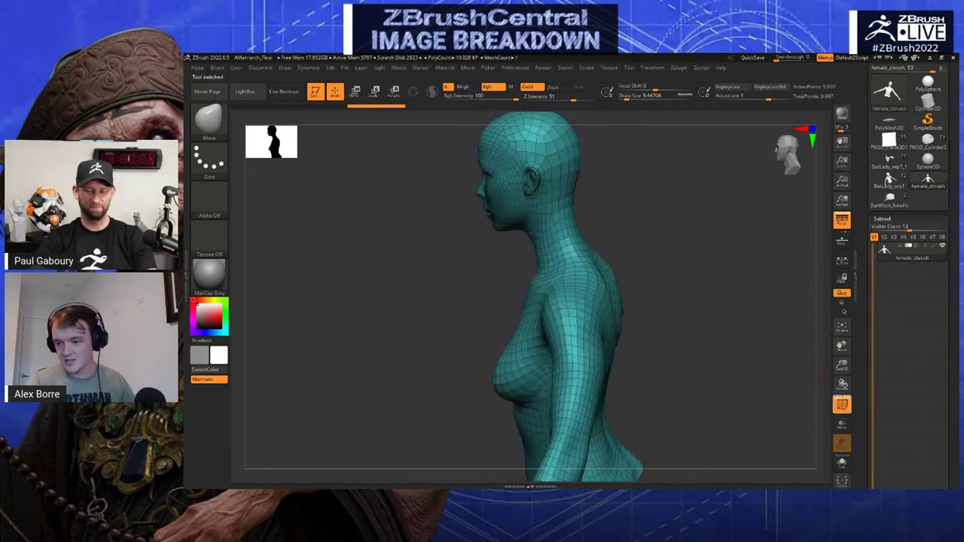
Reshape the base mesh's waist and lower torso with the Move brush at a draw size of about 145
{"action": "left_click_drag", "start_coordinate": [633, 302], "coordinate": [656, 238]}
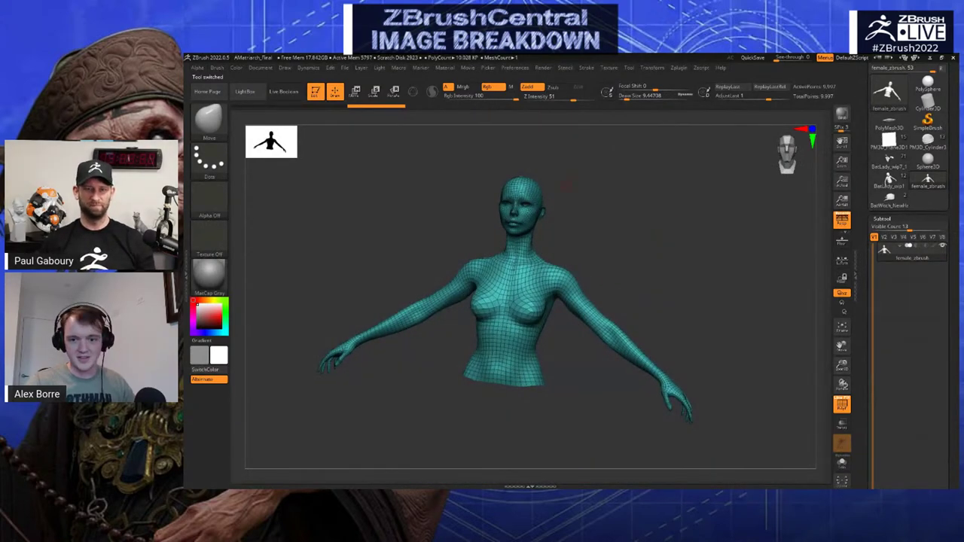
{"action": "mouse_move", "coordinate": [567, 186]}
{"action": "left_mouse_down"}
{"action": "mouse_move", "coordinate": [541, 201]}
{"action": "mouse_move", "coordinate": [583, 206]}
{"action": "mouse_move", "coordinate": [585, 238]}
{"action": "mouse_move", "coordinate": [644, 217]}
{"action": "mouse_move", "coordinate": [650, 260]}
{"action": "mouse_move", "coordinate": [674, 260]}
{"action": "mouse_move", "coordinate": [612, 284]}
{"action": "mouse_move", "coordinate": [624, 286]}
{"action": "left_mouse_up"}
{"action": "key", "text": "b"}
{"action": "key", "text": "m"}
{"action": "key", "text": "v"}
{"action": "scroll", "coordinate": [601, 258], "scroll_direction": "down", "scroll_amount": 5}
{"action": "key", "text": "s"}
{"action": "left_click_drag", "start_coordinate": [620, 296], "coordinate": [570, 307]}
{"action": "key", "text": "s"}
{"action": "mouse_move", "coordinate": [569, 308]}
{"action": "left_mouse_down"}
{"action": "mouse_move", "coordinate": [559, 316]}
{"action": "mouse_move", "coordinate": [640, 304]}
{"action": "left_mouse_up"}
{"action": "key", "text": "s"}
{"action": "key", "text": "bracketright"}
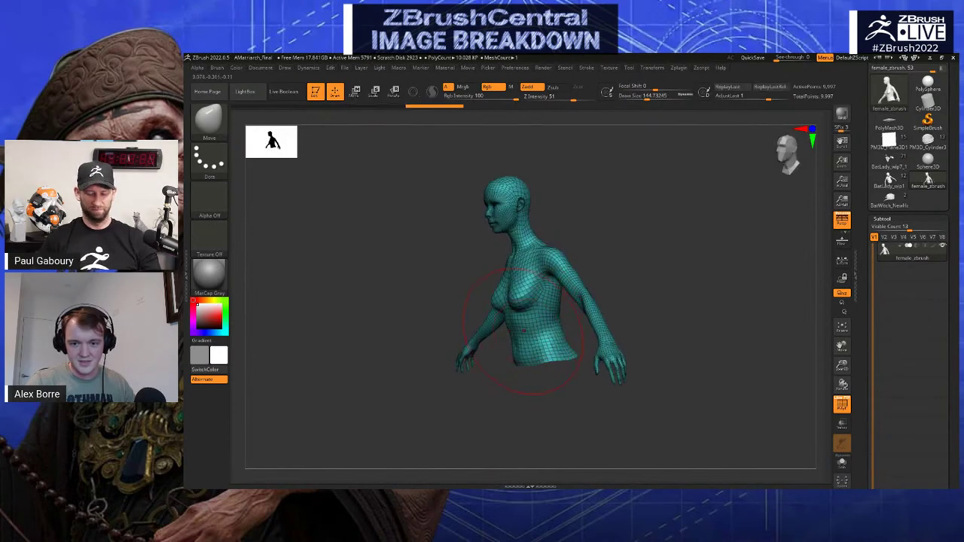
{"action": "left_click_drag", "start_coordinate": [522, 331], "coordinate": [529, 324]}
{"action": "mouse_move", "coordinate": [603, 247]}
{"action": "left_mouse_down"}
{"action": "mouse_move", "coordinate": [637, 241]}
{"action": "mouse_move", "coordinate": [630, 310]}
{"action": "mouse_move", "coordinate": [612, 313]}
{"action": "mouse_move", "coordinate": [607, 298]}
{"action": "left_mouse_up"}
{"action": "mouse_move", "coordinate": [554, 328]}
{"action": "left_mouse_down"}
{"action": "mouse_move", "coordinate": [594, 329]}
{"action": "mouse_move", "coordinate": [527, 320]}
{"action": "left_mouse_up"}
Examine the base mesh's face and its edge flow around the eyes, nose and mouth up close
{"action": "key", "text": "s"}
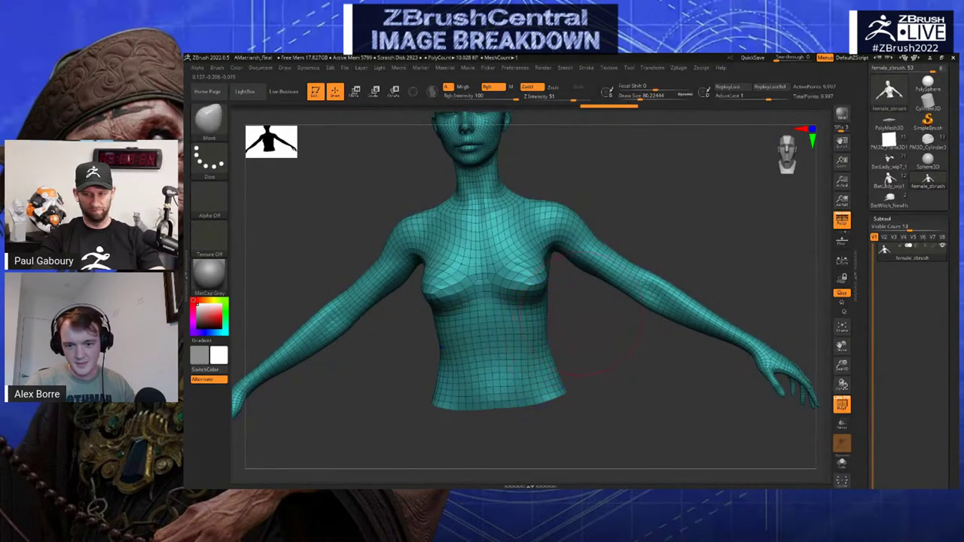
{"action": "mouse_move", "coordinate": [595, 331]}
{"action": "left_mouse_down"}
{"action": "mouse_move", "coordinate": [568, 195]}
{"action": "mouse_move", "coordinate": [603, 185]}
{"action": "mouse_move", "coordinate": [606, 283]}
{"action": "mouse_move", "coordinate": [595, 285]}
{"action": "left_mouse_up"}
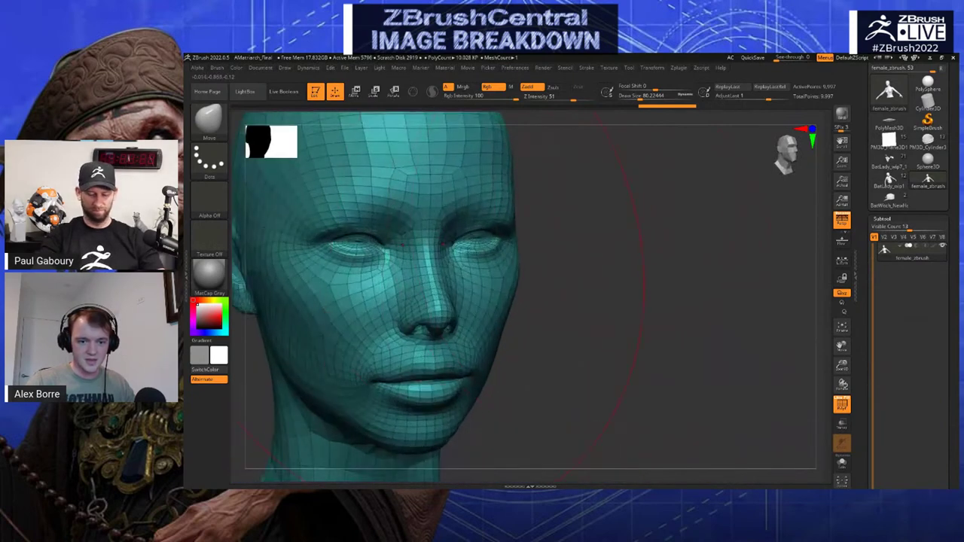
{"action": "key", "text": "s"}
{"action": "left_click_drag", "start_coordinate": [404, 245], "coordinate": [326, 239]}
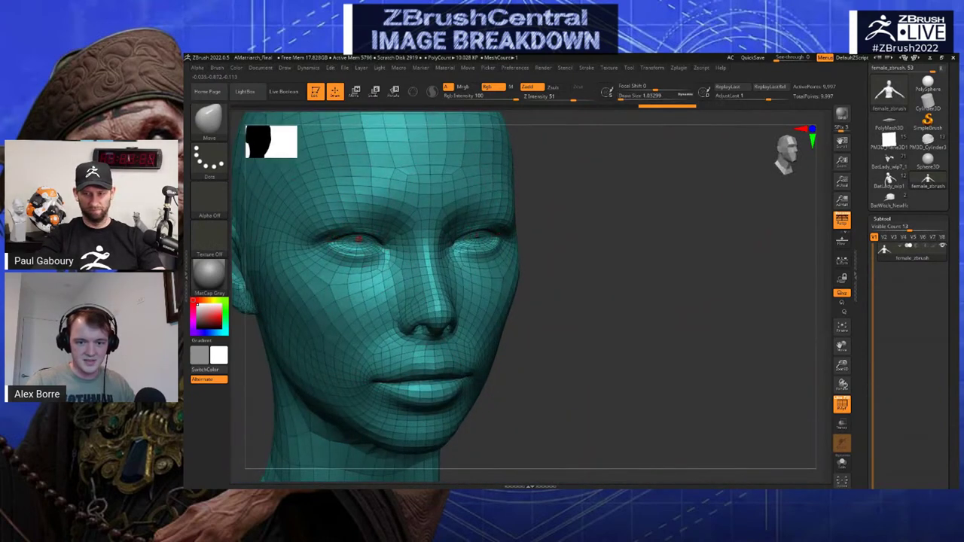
{"action": "left_click_drag", "start_coordinate": [637, 215], "coordinate": [542, 217]}
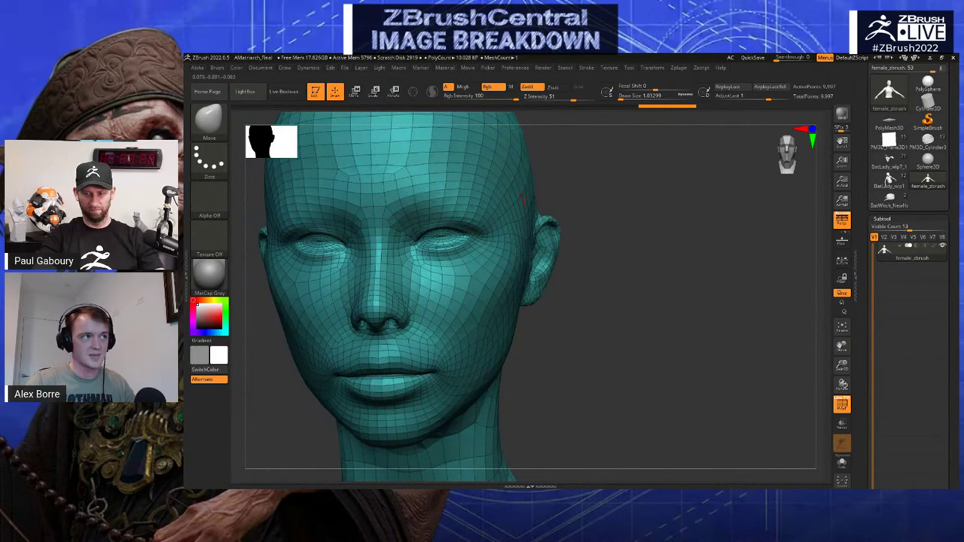
{"action": "left_click_drag", "start_coordinate": [601, 159], "coordinate": [612, 129], "text": "alt"}
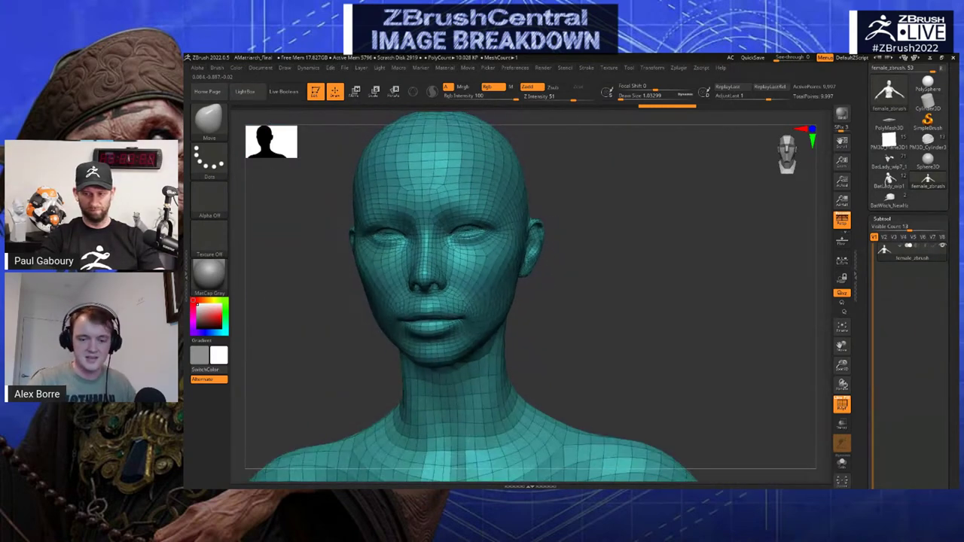
{"action": "mouse_move", "coordinate": [612, 180]}
{"action": "left_mouse_down", "text": "alt"}
{"action": "mouse_move", "coordinate": [622, 154]}
{"action": "mouse_move", "coordinate": [614, 128]}
{"action": "mouse_move", "coordinate": [600, 132]}
{"action": "mouse_move", "coordinate": [595, 178]}
{"action": "mouse_move", "coordinate": [591, 150]}
{"action": "left_mouse_up", "text": "alt"}
Adjust the torso's sides and push the belly forward with the Move brush, using a draw size of about 154 for the belly
{"action": "key", "text": "s"}
{"action": "left_click_drag", "start_coordinate": [545, 238], "coordinate": [560, 237]}
{"action": "key", "text": "s"}
{"action": "left_click_drag", "start_coordinate": [521, 299], "coordinate": [531, 300]}
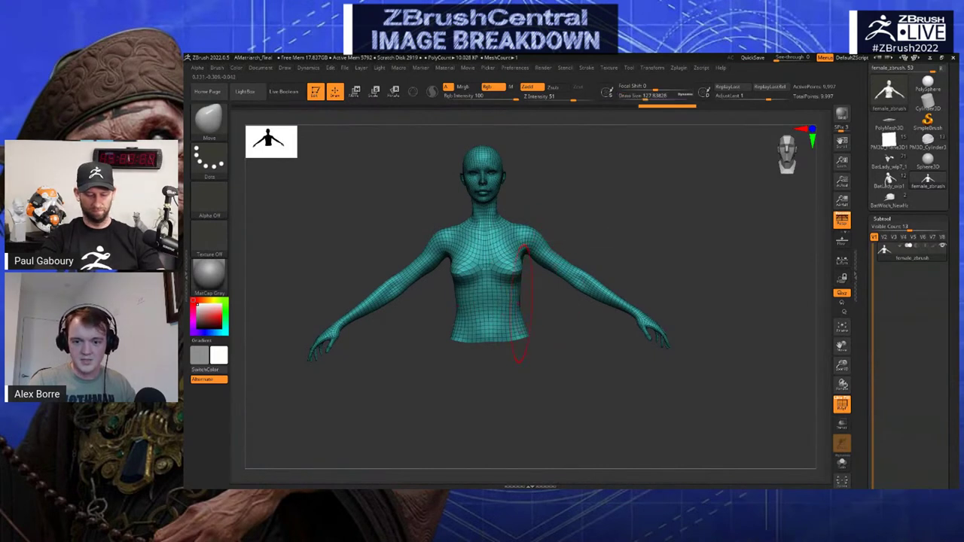
{"action": "mouse_move", "coordinate": [605, 233]}
{"action": "left_mouse_down"}
{"action": "mouse_move", "coordinate": [573, 240]}
{"action": "mouse_move", "coordinate": [603, 245]}
{"action": "mouse_move", "coordinate": [580, 249]}
{"action": "mouse_move", "coordinate": [600, 261]}
{"action": "mouse_move", "coordinate": [560, 294]}
{"action": "left_mouse_up"}
{"action": "key", "text": "s"}
{"action": "left_click_drag", "start_coordinate": [565, 313], "coordinate": [613, 323]}
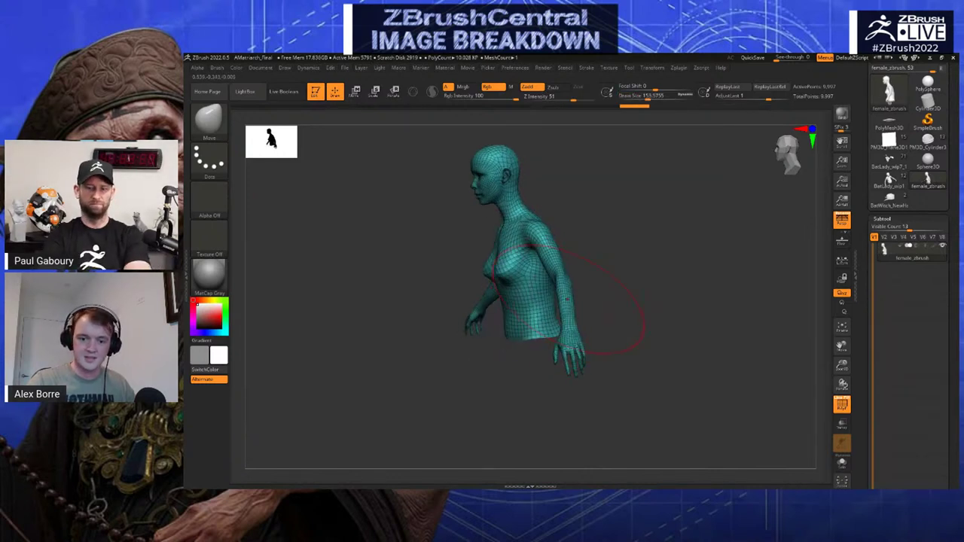
{"action": "left_click_drag", "start_coordinate": [506, 311], "coordinate": [497, 320]}
{"action": "key", "text": "s"}
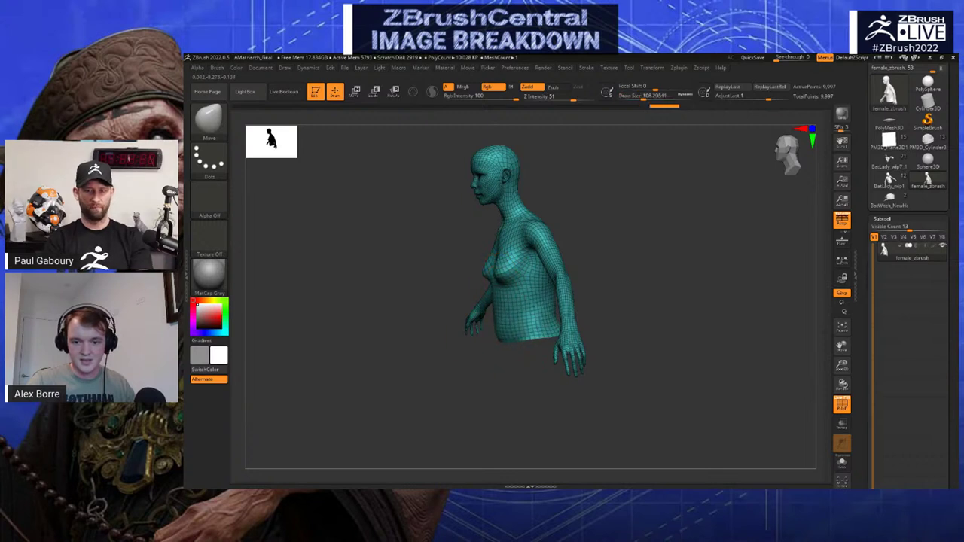
Narrow the shoulders and refine the upper torso's silhouette with the Move brush
{"action": "left_click_drag", "start_coordinate": [608, 248], "coordinate": [623, 250]}
{"action": "mouse_move", "coordinate": [623, 250]}
{"action": "left_mouse_down", "text": "alt"}
{"action": "mouse_move", "coordinate": [619, 290]}
{"action": "mouse_move", "coordinate": [651, 289]}
{"action": "left_mouse_up", "text": "alt"}
{"action": "key", "text": "s"}
{"action": "left_click_drag", "start_coordinate": [549, 305], "coordinate": [519, 289]}
{"action": "left_click_drag", "start_coordinate": [449, 289], "coordinate": [450, 318], "text": "alt"}
{"action": "left_click_drag", "start_coordinate": [450, 318], "coordinate": [407, 316]}
{"action": "key", "text": "s"}
{"action": "left_click_drag", "start_coordinate": [514, 299], "coordinate": [498, 298]}
{"action": "mouse_move", "coordinate": [603, 211]}
{"action": "left_mouse_down"}
{"action": "mouse_move", "coordinate": [640, 207]}
{"action": "mouse_move", "coordinate": [637, 225]}
{"action": "left_mouse_up"}
{"action": "mouse_move", "coordinate": [638, 225]}
{"action": "left_mouse_down"}
{"action": "mouse_move", "coordinate": [654, 225]}
{"action": "mouse_move", "coordinate": [645, 198]}
{"action": "mouse_move", "coordinate": [637, 226]}
{"action": "left_mouse_up"}
Smooth the area where the upper arm meets the torso at a draw size of about 62
{"action": "key", "text": "s"}
{"action": "mouse_move", "coordinate": [559, 311]}
{"action": "left_mouse_down"}
{"action": "mouse_move", "coordinate": [546, 317]}
{"action": "mouse_move", "coordinate": [548, 288]}
{"action": "mouse_move", "coordinate": [529, 285]}
{"action": "left_mouse_up"}
{"action": "key", "text": "s"}
{"action": "key", "text": "s"}
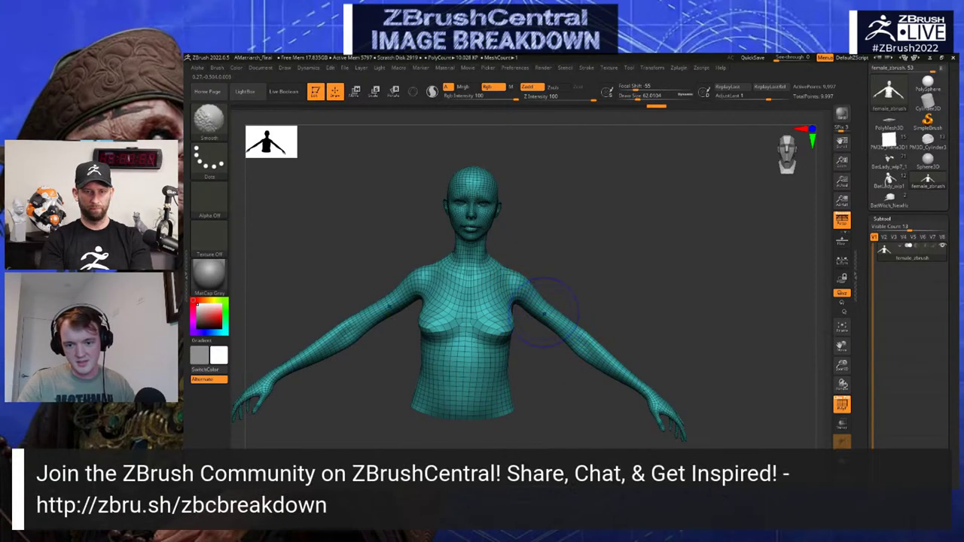
{"action": "left_click_drag", "start_coordinate": [545, 303], "coordinate": [548, 302]}
{"action": "key", "text": "s"}
{"action": "left_click_drag", "start_coordinate": [585, 339], "coordinate": [596, 338]}
{"action": "mouse_move", "coordinate": [648, 302]}
{"action": "left_mouse_down"}
{"action": "mouse_move", "coordinate": [532, 294]}
{"action": "mouse_move", "coordinate": [544, 330]}
{"action": "mouse_move", "coordinate": [573, 317]}
{"action": "mouse_move", "coordinate": [579, 291]}
{"action": "left_mouse_up"}
{"action": "key", "text": "s"}
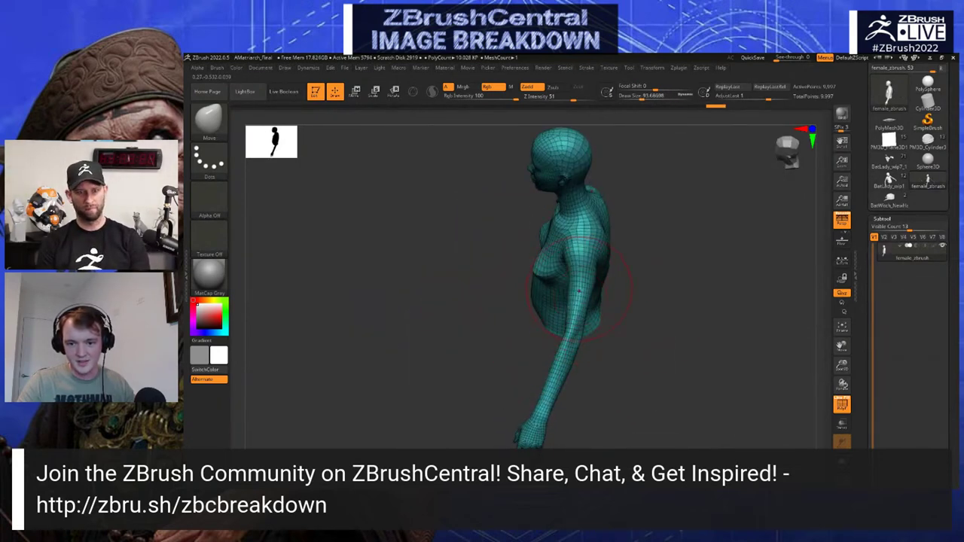
Examine the head, neck and shoulders in profile and three-quarter view
{"action": "key", "text": "s"}
{"action": "mouse_move", "coordinate": [651, 253]}
{"action": "left_mouse_down"}
{"action": "mouse_move", "coordinate": [667, 262]}
{"action": "mouse_move", "coordinate": [585, 267]}
{"action": "left_mouse_up"}
{"action": "key", "text": "s"}
{"action": "mouse_move", "coordinate": [630, 267]}
{"action": "left_mouse_down", "text": "alt"}
{"action": "mouse_move", "coordinate": [619, 281]}
{"action": "mouse_move", "coordinate": [609, 215]}
{"action": "mouse_move", "coordinate": [641, 211]}
{"action": "left_mouse_up", "text": "alt"}
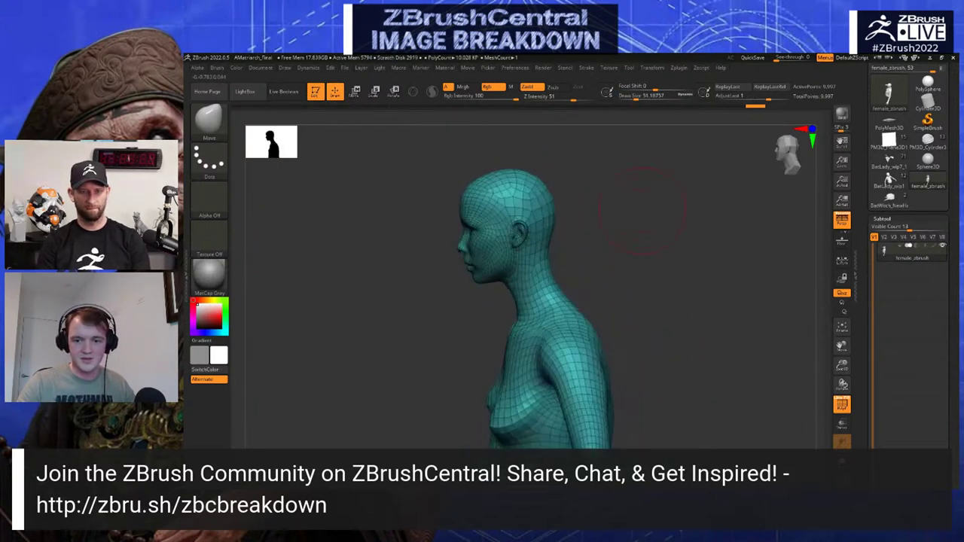
{"action": "left_click_drag", "start_coordinate": [539, 258], "coordinate": [607, 226]}
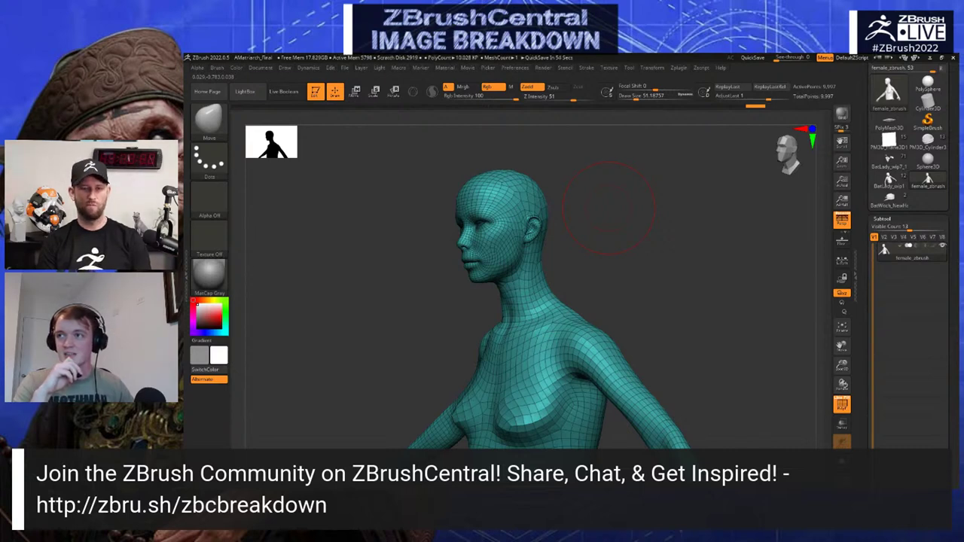
{"action": "mouse_move", "coordinate": [625, 197]}
{"action": "left_mouse_down"}
{"action": "mouse_move", "coordinate": [584, 199]}
{"action": "mouse_move", "coordinate": [623, 215]}
{"action": "mouse_move", "coordinate": [595, 200]}
{"action": "mouse_move", "coordinate": [640, 205]}
{"action": "mouse_move", "coordinate": [641, 226]}
{"action": "left_mouse_up"}
{"action": "key", "text": "s"}
{"action": "key", "text": "s"}
Nudge the lower face in profile with the Move brush at a draw size of about 74
{"action": "mouse_move", "coordinate": [564, 282]}
{"action": "left_mouse_down"}
{"action": "mouse_move", "coordinate": [571, 301]}
{"action": "mouse_move", "coordinate": [588, 280]}
{"action": "left_mouse_up"}
{"action": "key", "text": "s"}
{"action": "left_click_drag", "start_coordinate": [556, 273], "coordinate": [501, 265]}
{"action": "key", "text": "s"}
{"action": "right_click_drag", "start_coordinate": [501, 268], "coordinate": [473, 290]}
{"action": "key", "text": "s"}
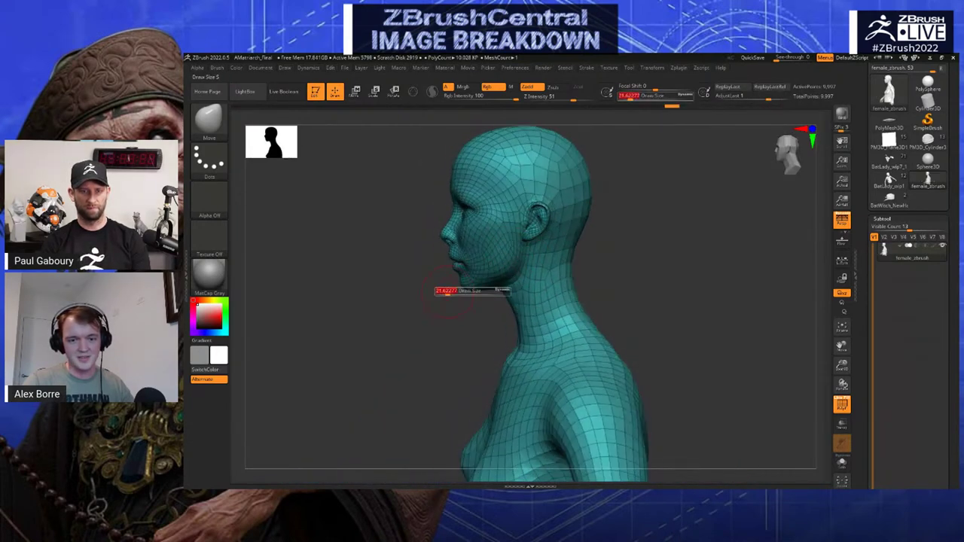
{"action": "left_click_drag", "start_coordinate": [446, 293], "coordinate": [456, 293]}
{"action": "right_click_drag", "start_coordinate": [422, 288], "coordinate": [429, 309], "text": "alt"}
{"action": "left_click_drag", "start_coordinate": [430, 309], "coordinate": [407, 258]}
{"action": "left_click_drag", "start_coordinate": [451, 298], "coordinate": [463, 294]}
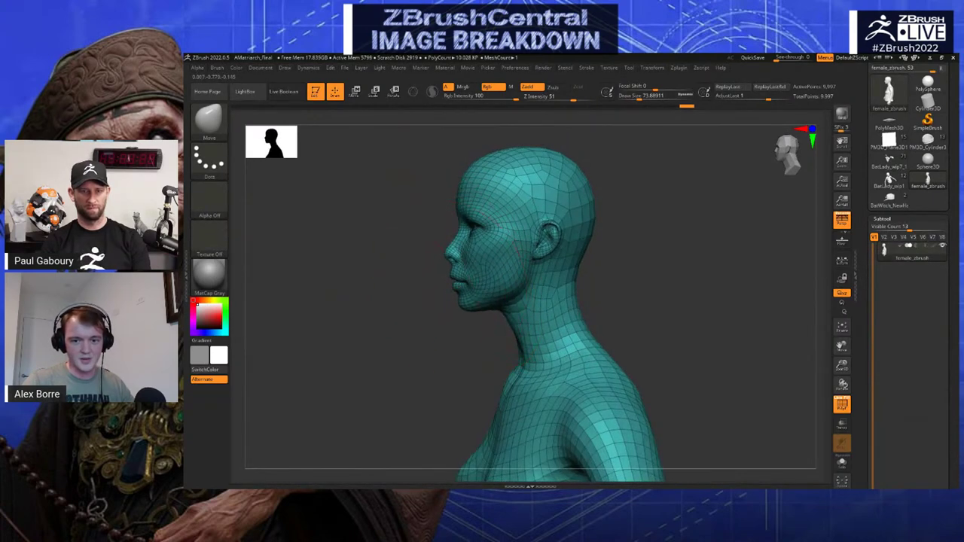
Pull the tip of the nose far forward into a long point with the Move brush
{"action": "right_click_drag", "start_coordinate": [452, 297], "coordinate": [456, 260], "text": "ctrl"}
{"action": "key", "text": "s"}
{"action": "mouse_move", "coordinate": [455, 256]}
{"action": "left_mouse_down"}
{"action": "mouse_move", "coordinate": [421, 250]}
{"action": "mouse_move", "coordinate": [447, 235]}
{"action": "mouse_move", "coordinate": [407, 253]}
{"action": "left_mouse_up"}
{"action": "key", "text": "s"}
{"action": "key", "text": "s"}
{"action": "key", "text": "s"}
{"action": "key", "text": "s"}
{"action": "left_click_drag", "start_coordinate": [407, 252], "coordinate": [401, 292], "text": "alt"}
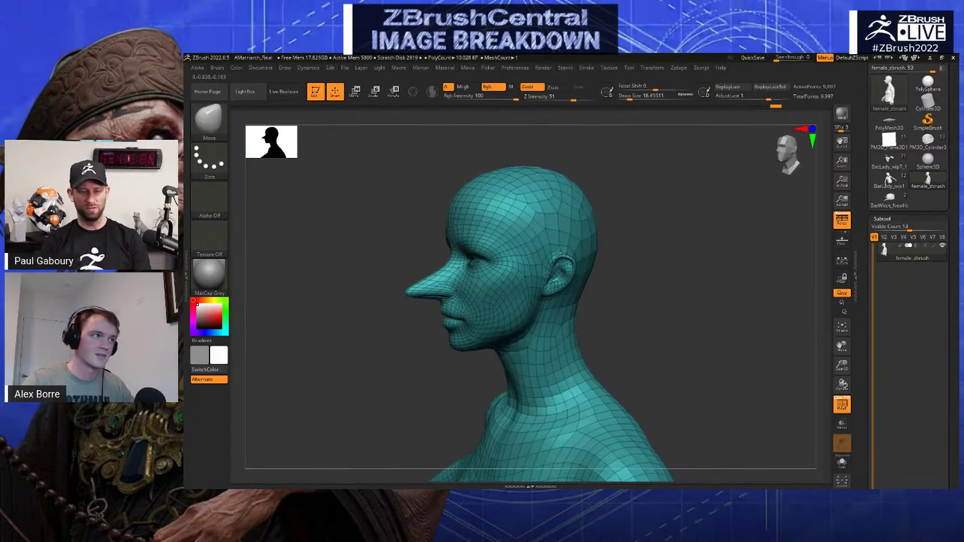
Reduce the Move brush's draw size to about 13 and nudge the area between the brows
{"action": "left_click_drag", "start_coordinate": [376, 248], "coordinate": [404, 251]}
{"action": "left_click_drag", "start_coordinate": [640, 189], "coordinate": [706, 194]}
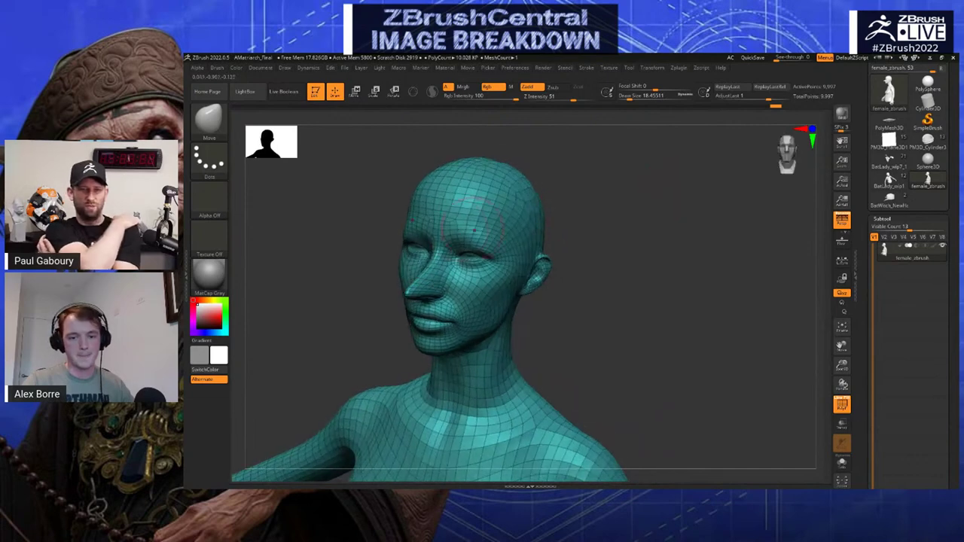
{"action": "key", "text": "s"}
{"action": "key", "text": "s"}
{"action": "key", "text": "s"}
{"action": "left_click_drag", "start_coordinate": [455, 228], "coordinate": [455, 226]}
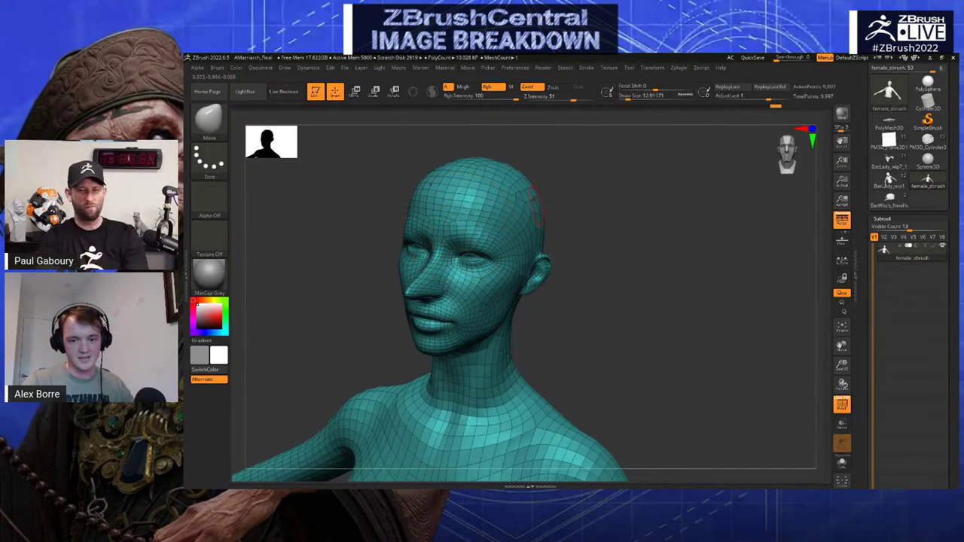
{"action": "mouse_move", "coordinate": [581, 215]}
{"action": "left_mouse_down"}
{"action": "mouse_move", "coordinate": [640, 211]}
{"action": "mouse_move", "coordinate": [599, 220]}
{"action": "left_mouse_up"}
Nudge the upper part of the ear with the Move brush and compare the head in profile
{"action": "key", "text": "s"}
{"action": "left_click_drag", "start_coordinate": [518, 238], "coordinate": [525, 253]}
{"action": "key", "text": "s"}
{"action": "left_click_drag", "start_coordinate": [576, 233], "coordinate": [577, 260]}
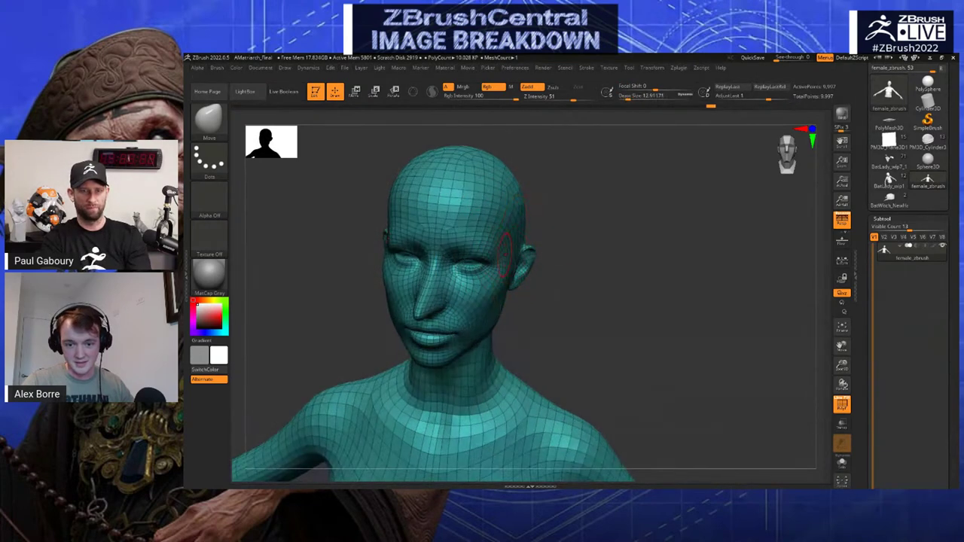
{"action": "left_click_drag", "start_coordinate": [524, 246], "coordinate": [528, 238]}
{"action": "left_click_drag", "start_coordinate": [588, 240], "coordinate": [497, 229]}
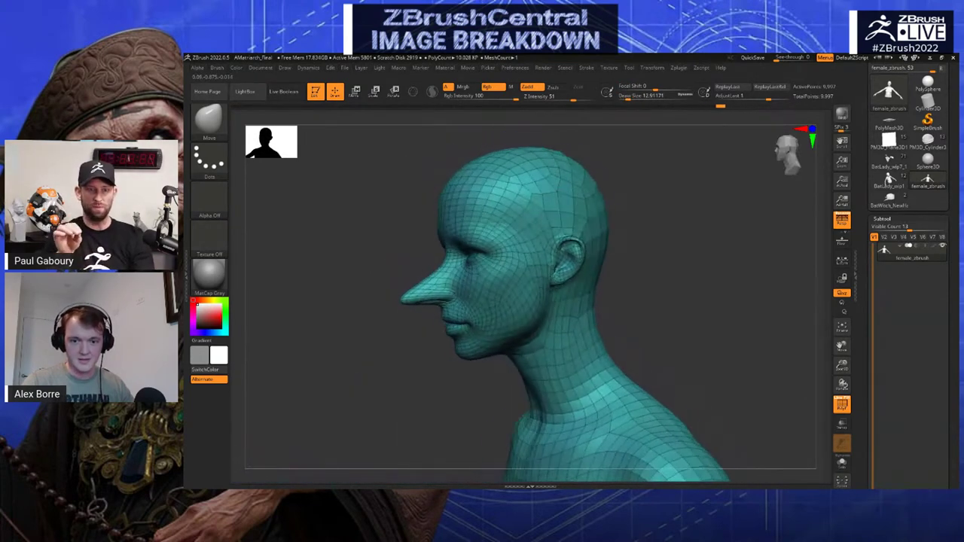
Shape the nostril area and the tip of the long nose with small Move brush strokes
{"action": "mouse_move", "coordinate": [630, 229]}
{"action": "left_mouse_down"}
{"action": "mouse_move", "coordinate": [648, 229]}
{"action": "mouse_move", "coordinate": [627, 228]}
{"action": "left_mouse_up"}
{"action": "key", "text": "s"}
{"action": "left_click_drag", "start_coordinate": [472, 284], "coordinate": [465, 295]}
{"action": "left_click_drag", "start_coordinate": [637, 229], "coordinate": [647, 229]}
{"action": "key", "text": "s"}
{"action": "left_click_drag", "start_coordinate": [474, 293], "coordinate": [469, 294]}
{"action": "left_click_drag", "start_coordinate": [638, 229], "coordinate": [647, 229]}
{"action": "left_click_drag", "start_coordinate": [419, 293], "coordinate": [416, 296]}
{"action": "mouse_move", "coordinate": [663, 229]}
{"action": "left_mouse_down", "text": "alt"}
{"action": "mouse_move", "coordinate": [663, 256]}
{"action": "mouse_move", "coordinate": [693, 234]}
{"action": "mouse_move", "coordinate": [684, 233]}
{"action": "left_mouse_up", "text": "alt"}
Refine the underside of the long nose up close with a smaller Move brush
{"action": "key", "text": "s"}
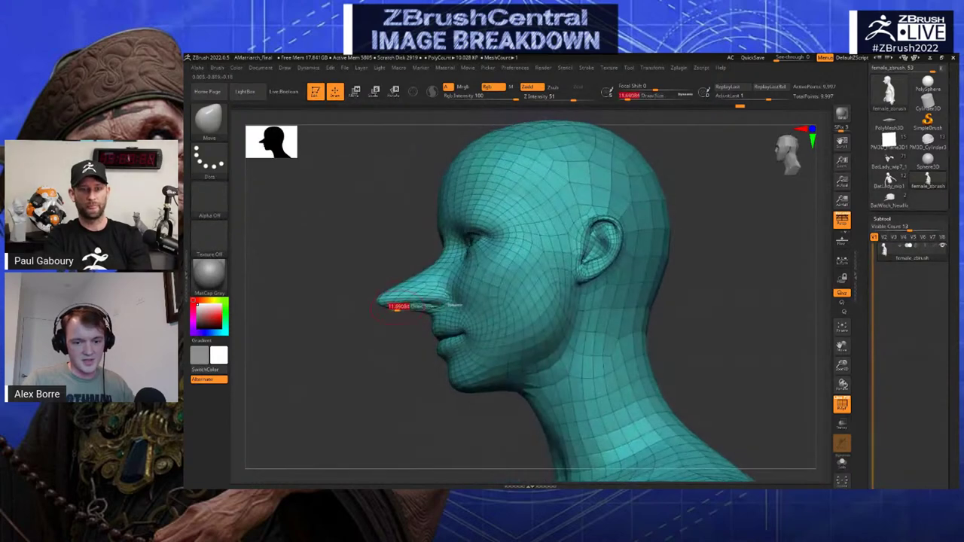
{"action": "mouse_move", "coordinate": [397, 307]}
{"action": "left_mouse_down"}
{"action": "mouse_move", "coordinate": [369, 310]}
{"action": "mouse_move", "coordinate": [385, 309]}
{"action": "left_mouse_up"}
{"action": "key", "text": "s"}
{"action": "key", "text": "s"}
{"action": "left_click_drag", "start_coordinate": [362, 311], "coordinate": [358, 354]}
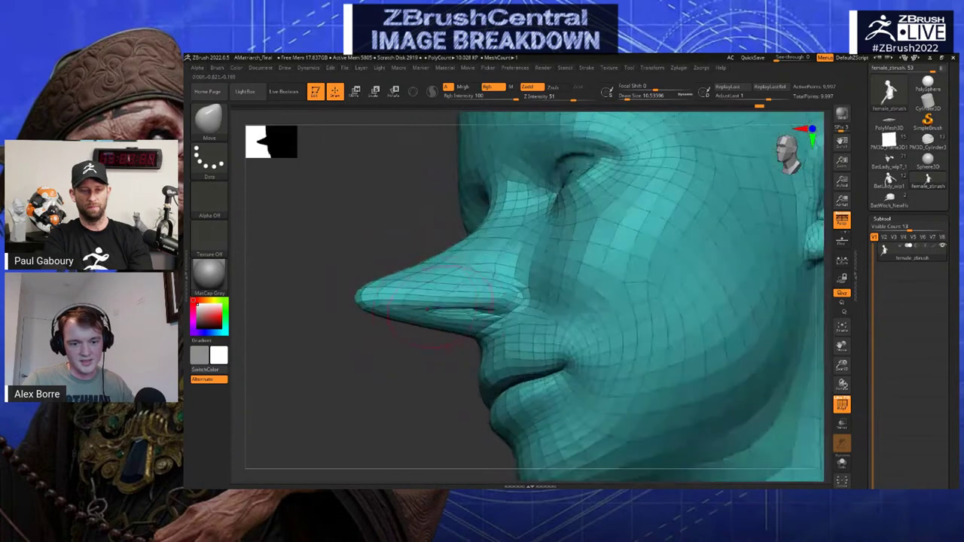
{"action": "mouse_move", "coordinate": [388, 298]}
{"action": "left_mouse_down"}
{"action": "mouse_move", "coordinate": [395, 320]}
{"action": "mouse_move", "coordinate": [382, 327]}
{"action": "mouse_move", "coordinate": [411, 305]}
{"action": "left_mouse_up"}
{"action": "key", "text": "s"}
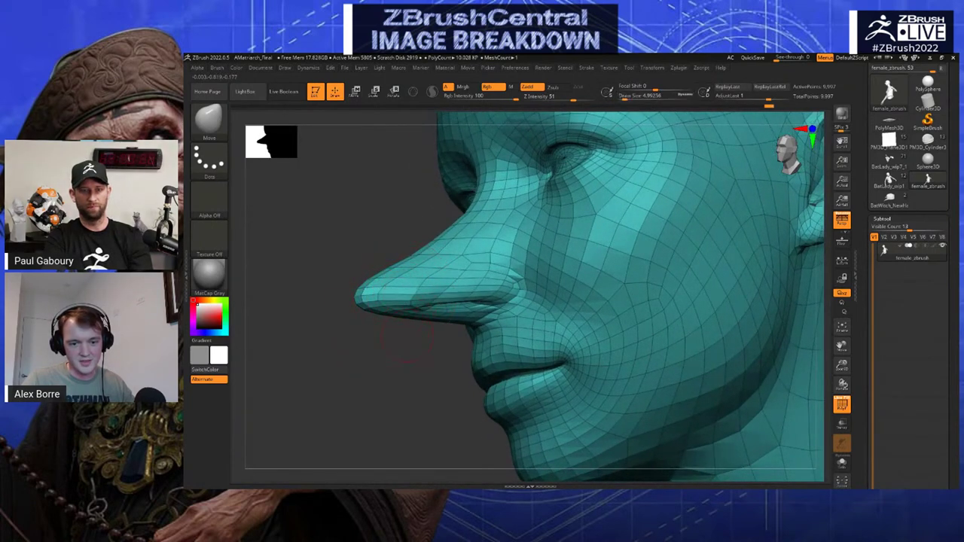
{"action": "left_click_drag", "start_coordinate": [407, 339], "coordinate": [437, 324]}
{"action": "right_click_drag", "start_coordinate": [433, 309], "coordinate": [398, 320]}
{"action": "left_click_drag", "start_coordinate": [399, 318], "coordinate": [541, 244]}
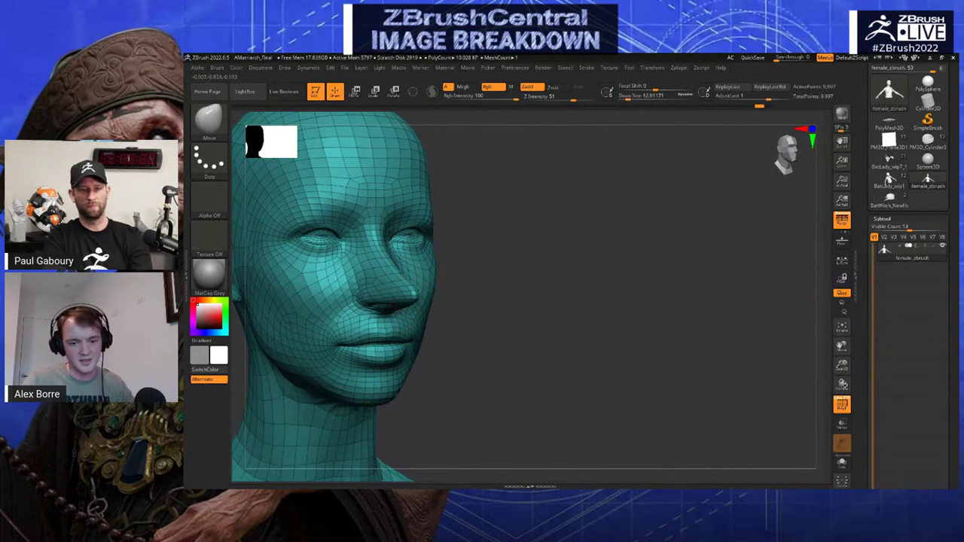
Pull the tip of the nose downward and slightly further out into a drooping point
{"action": "mouse_move", "coordinate": [461, 262]}
{"action": "right_mouse_down"}
{"action": "mouse_move", "coordinate": [407, 296]}
{"action": "mouse_move", "coordinate": [313, 289]}
{"action": "right_mouse_up"}
{"action": "left_click_drag", "start_coordinate": [444, 277], "coordinate": [432, 291]}
{"action": "right_click_drag", "start_coordinate": [433, 291], "coordinate": [457, 292]}
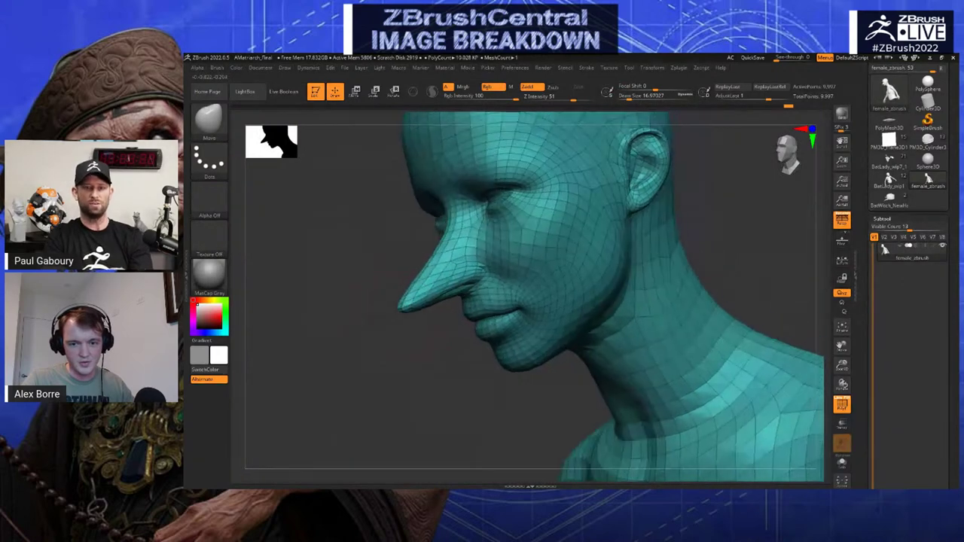
{"action": "left_click_drag", "start_coordinate": [418, 298], "coordinate": [411, 300]}
{"action": "mouse_move", "coordinate": [641, 234]}
{"action": "left_mouse_down"}
{"action": "mouse_move", "coordinate": [475, 202]}
{"action": "mouse_move", "coordinate": [467, 189]}
{"action": "left_mouse_up"}
Adjust the brow and the cheek beside the mouth with the Move brush at a draw size of about 18
{"action": "key", "text": "s"}
{"action": "right_click_drag", "start_coordinate": [467, 180], "coordinate": [470, 186]}
{"action": "key", "text": "s"}
{"action": "left_click_drag", "start_coordinate": [470, 186], "coordinate": [450, 200]}
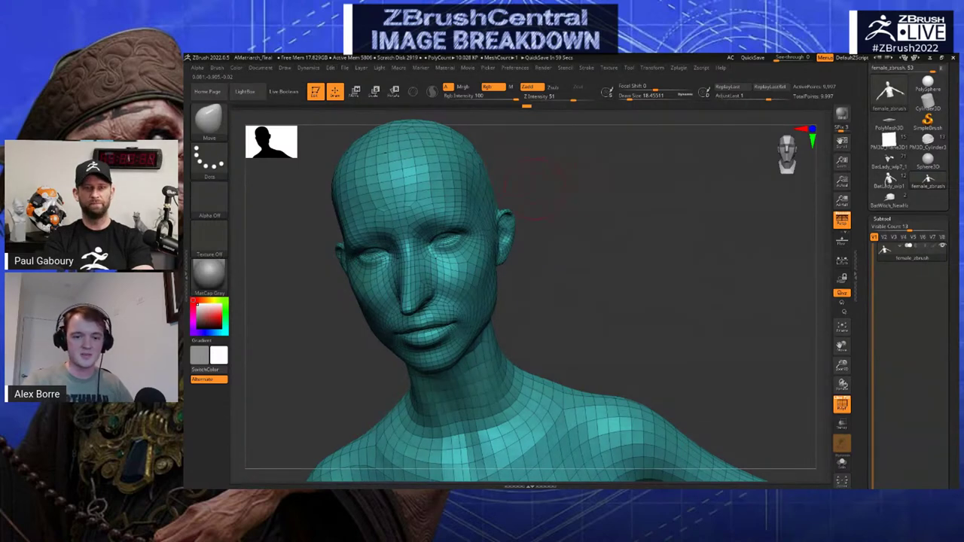
{"action": "key", "text": "s"}
{"action": "left_click_drag", "start_coordinate": [426, 219], "coordinate": [398, 214]}
{"action": "mouse_move", "coordinate": [508, 187]}
{"action": "left_mouse_down"}
{"action": "mouse_move", "coordinate": [544, 184]}
{"action": "mouse_move", "coordinate": [538, 197]}
{"action": "mouse_move", "coordinate": [455, 202]}
{"action": "left_mouse_up"}
{"action": "key", "text": "s"}
{"action": "left_click_drag", "start_coordinate": [464, 304], "coordinate": [460, 304]}
{"action": "left_click_drag", "start_coordinate": [463, 310], "coordinate": [466, 306]}
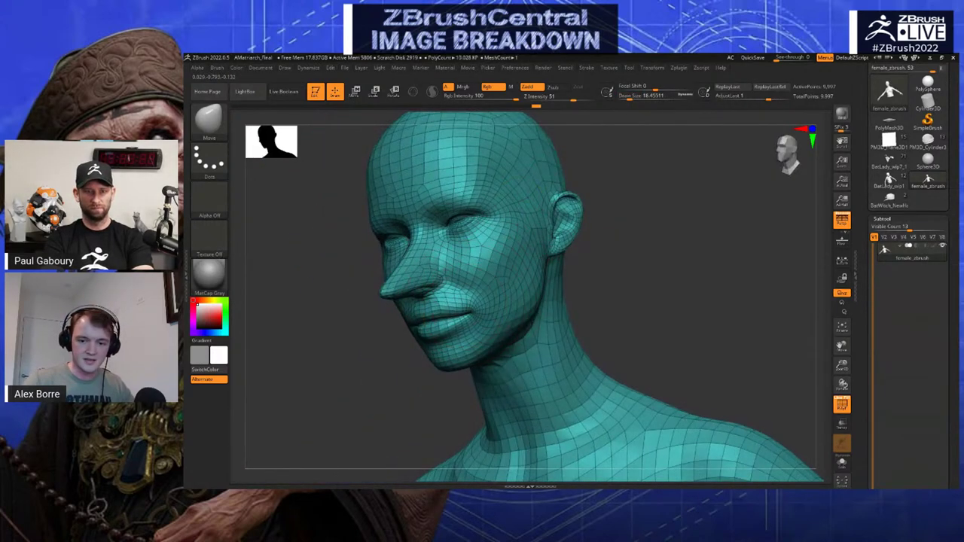
Nudge the shape of the ear with the Move brush at a draw size of about 14
{"action": "key", "text": "s"}
{"action": "mouse_move", "coordinate": [641, 210]}
{"action": "left_mouse_down"}
{"action": "mouse_move", "coordinate": [614, 210]}
{"action": "mouse_move", "coordinate": [633, 219]}
{"action": "mouse_move", "coordinate": [584, 202]}
{"action": "left_mouse_up"}
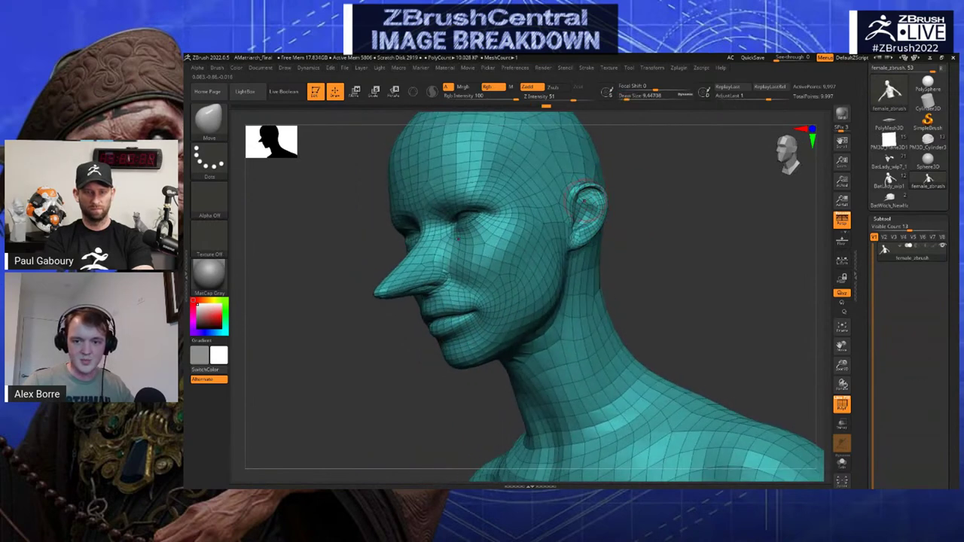
{"action": "right_click_drag", "start_coordinate": [584, 202], "coordinate": [612, 202]}
{"action": "key", "text": "s"}
{"action": "left_click_drag", "start_coordinate": [595, 205], "coordinate": [599, 204]}
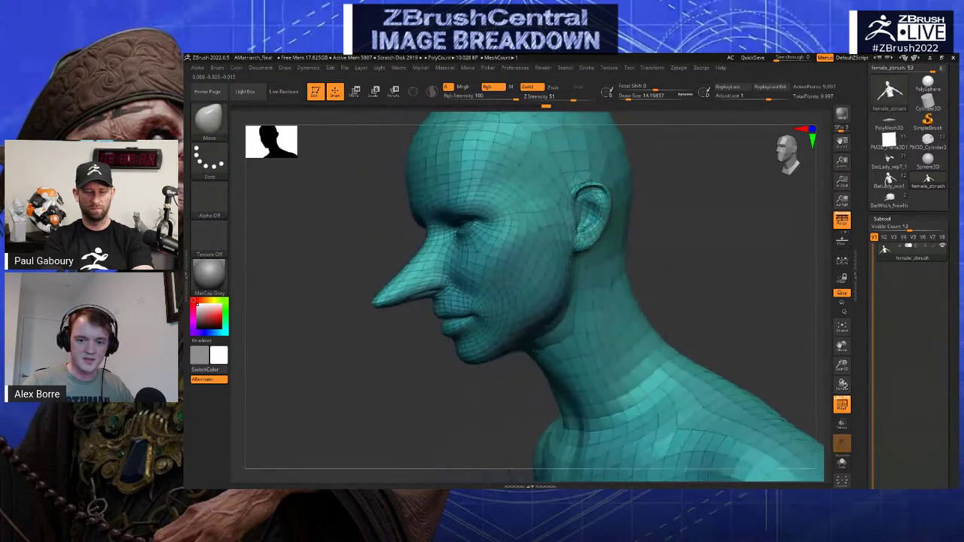
Pull the jawline and the area beneath it downward with the Move brush at a draw size of about 21
{"action": "left_click_drag", "start_coordinate": [556, 292], "coordinate": [551, 301]}
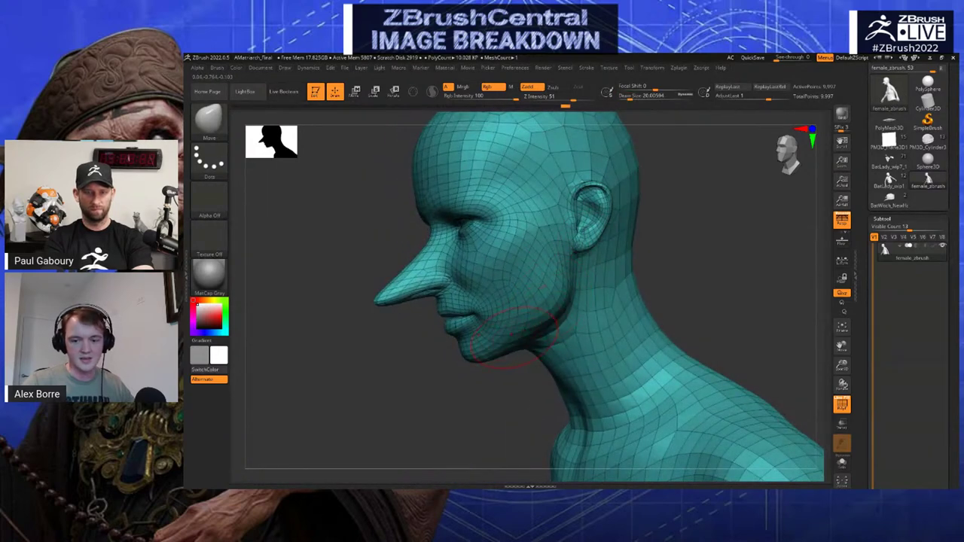
{"action": "left_click_drag", "start_coordinate": [528, 331], "coordinate": [522, 338]}
{"action": "right_click_drag", "start_coordinate": [522, 337], "coordinate": [489, 337]}
{"action": "left_click_drag", "start_coordinate": [537, 348], "coordinate": [534, 353]}
{"action": "right_click_drag", "start_coordinate": [527, 361], "coordinate": [558, 362]}
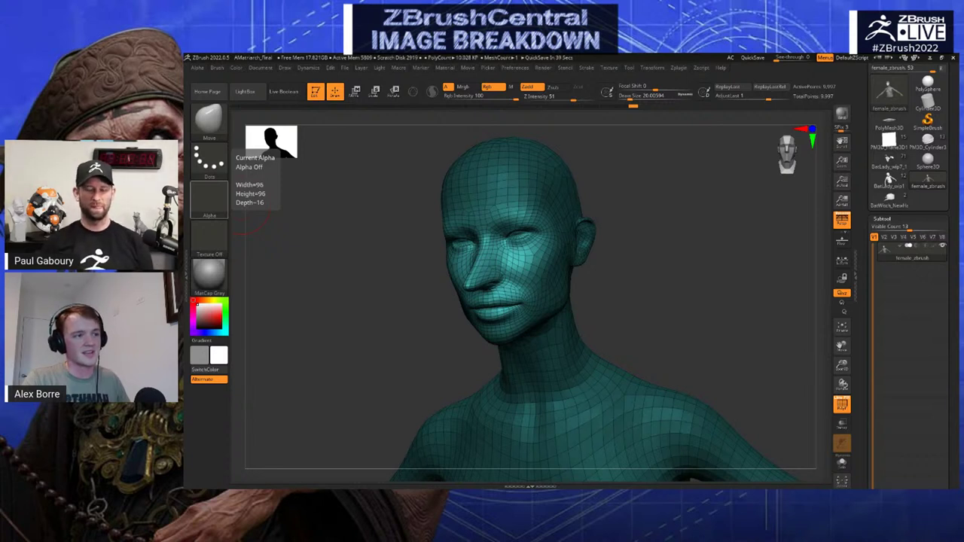
Switch to the reference image board and examine the costume concepts and the dark figure paintings in the MOOD section
{"action": "right_click_drag", "start_coordinate": [185, 188], "coordinate": [505, 260]}
{"action": "scroll", "coordinate": [510, 229], "scroll_direction": "up", "scroll_amount": 4}
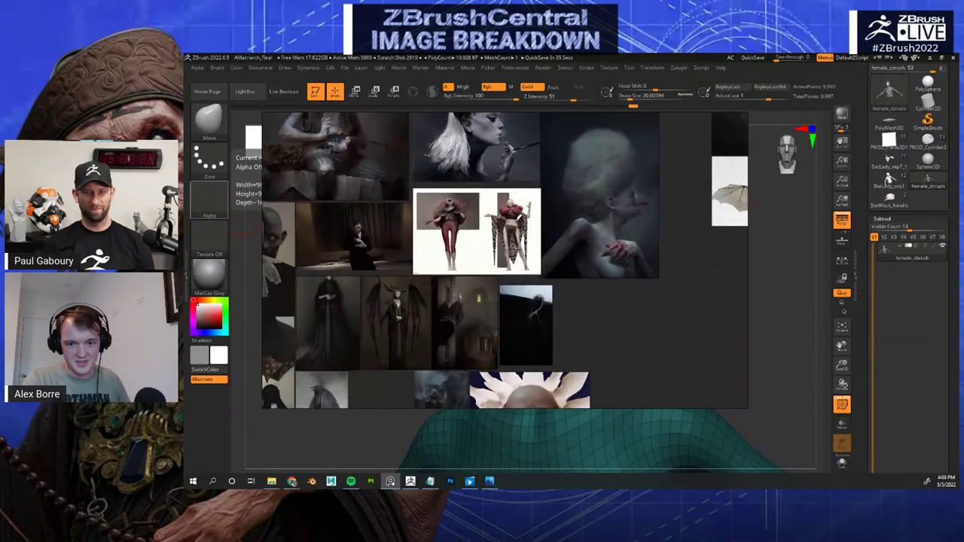
{"action": "middle_click_drag", "start_coordinate": [527, 208], "coordinate": [568, 241]}
{"action": "scroll", "coordinate": [570, 240], "scroll_direction": "up", "scroll_amount": 4}
{"action": "right_click_drag", "start_coordinate": [556, 256], "coordinate": [559, 281]}
{"action": "scroll", "coordinate": [608, 247], "scroll_direction": "down", "scroll_amount": 5}
{"action": "middle_click_drag", "start_coordinate": [434, 176], "coordinate": [449, 229]}
{"action": "scroll", "coordinate": [449, 231], "scroll_direction": "up", "scroll_amount": 4}
{"action": "scroll", "coordinate": [501, 267], "scroll_direction": "up", "scroll_amount": 2}
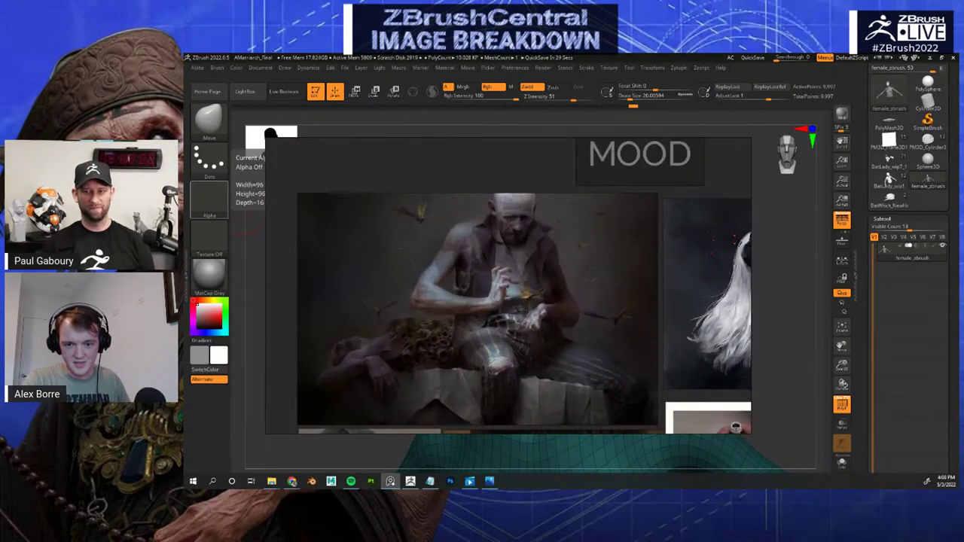
{"action": "middle_click_drag", "start_coordinate": [501, 287], "coordinate": [510, 267]}
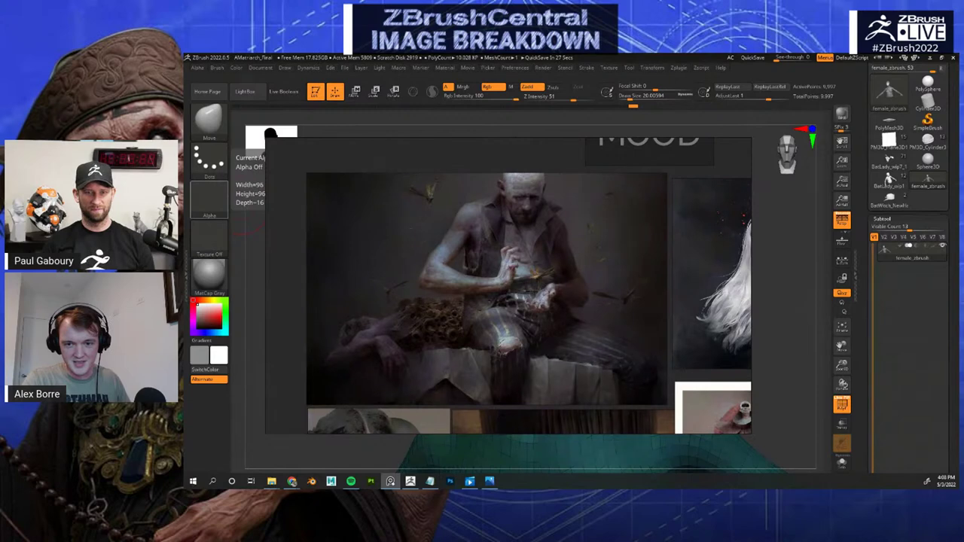
Examine the seated figure, the costume concepts and the profile portrait with tall pale hair in the MOOD section
{"action": "middle_click_drag", "start_coordinate": [512, 331], "coordinate": [438, 156]}
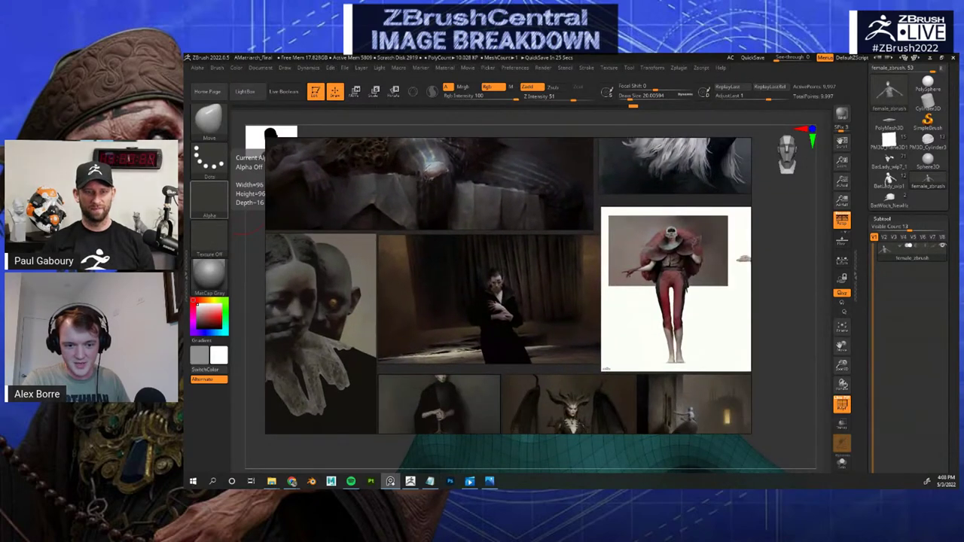
{"action": "middle_click_drag", "start_coordinate": [603, 302], "coordinate": [323, 278]}
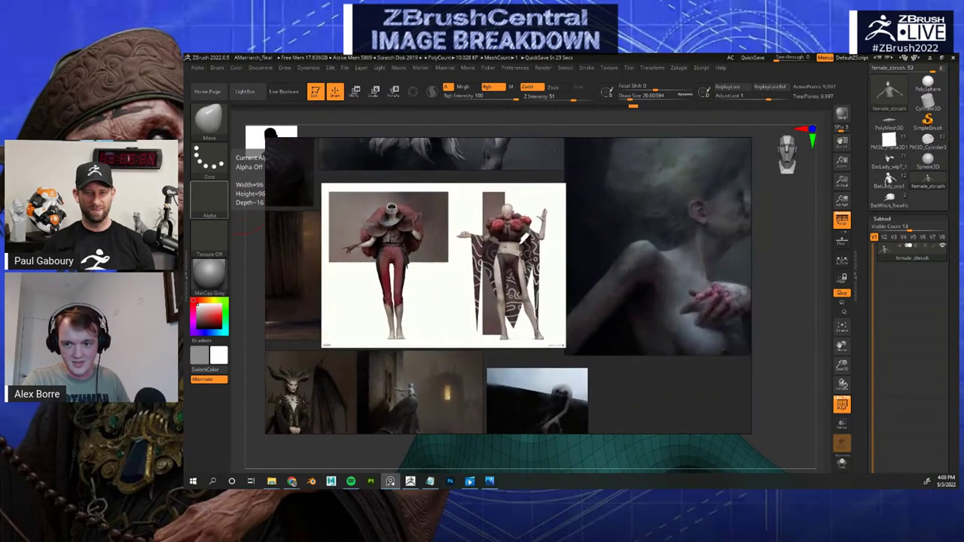
{"action": "middle_click_drag", "start_coordinate": [727, 233], "coordinate": [538, 329]}
{"action": "scroll", "coordinate": [603, 325], "scroll_direction": "up", "scroll_amount": 3}
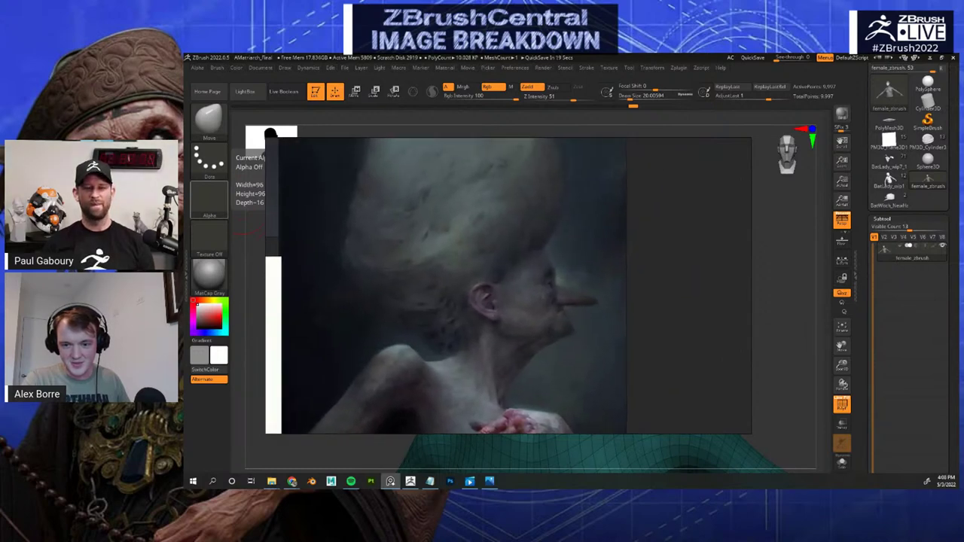
{"action": "scroll", "coordinate": [508, 286], "scroll_direction": "down", "scroll_amount": 3}
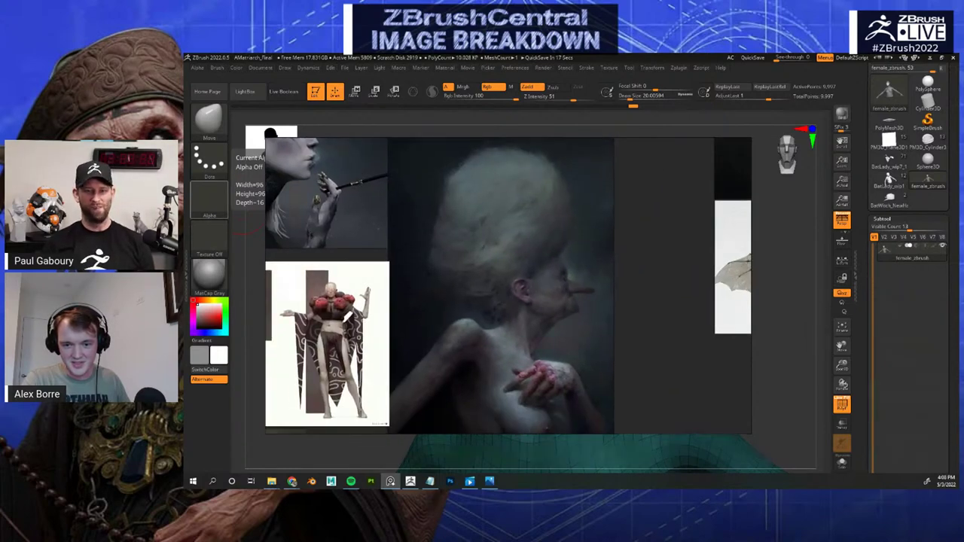
{"action": "scroll", "coordinate": [509, 287], "scroll_direction": "down", "scroll_amount": 2}
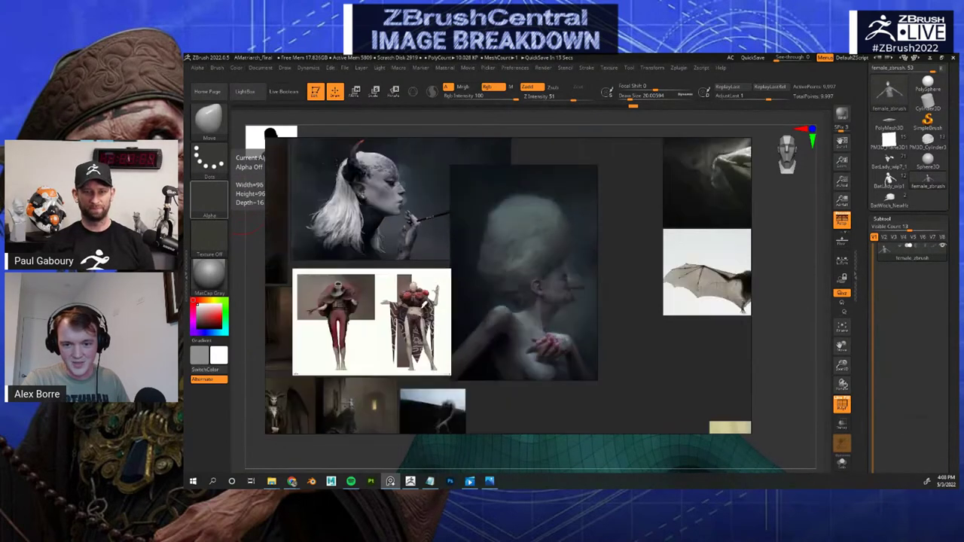
{"action": "scroll", "coordinate": [508, 286], "scroll_direction": "down", "scroll_amount": 4}
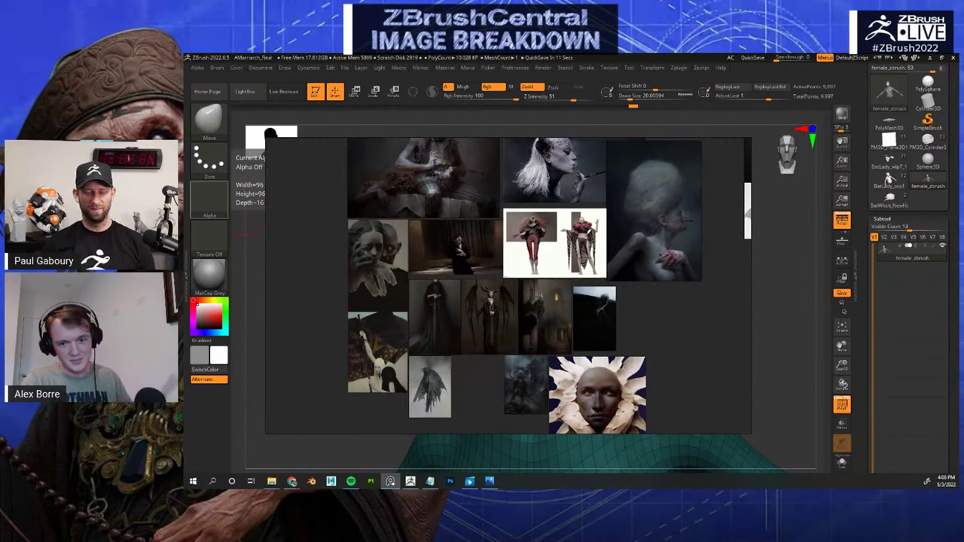
{"action": "middle_click_drag", "start_coordinate": [509, 286], "coordinate": [514, 332]}
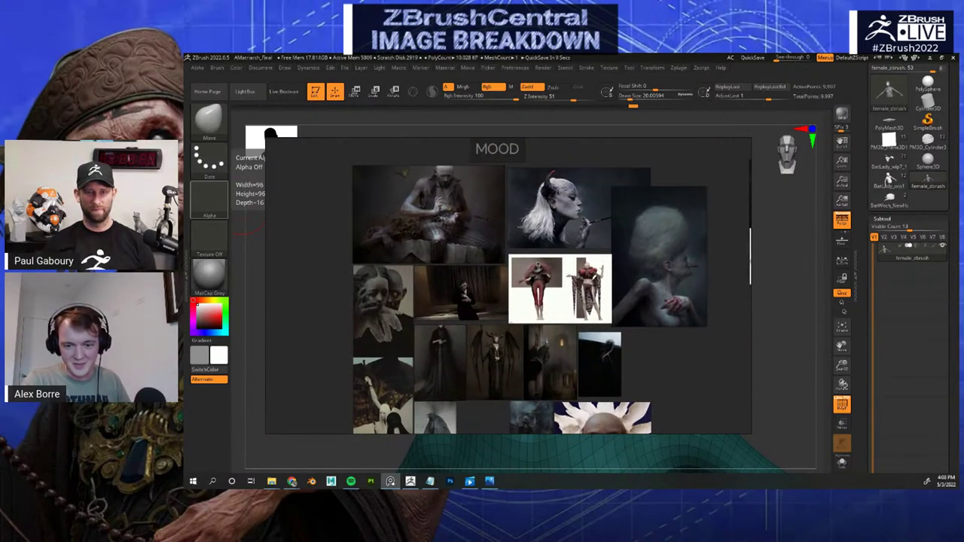
Move the reference board out of the way and return to the head mesh in ZBrush
{"action": "right_click_drag", "start_coordinate": [593, 281], "coordinate": [532, 278]}
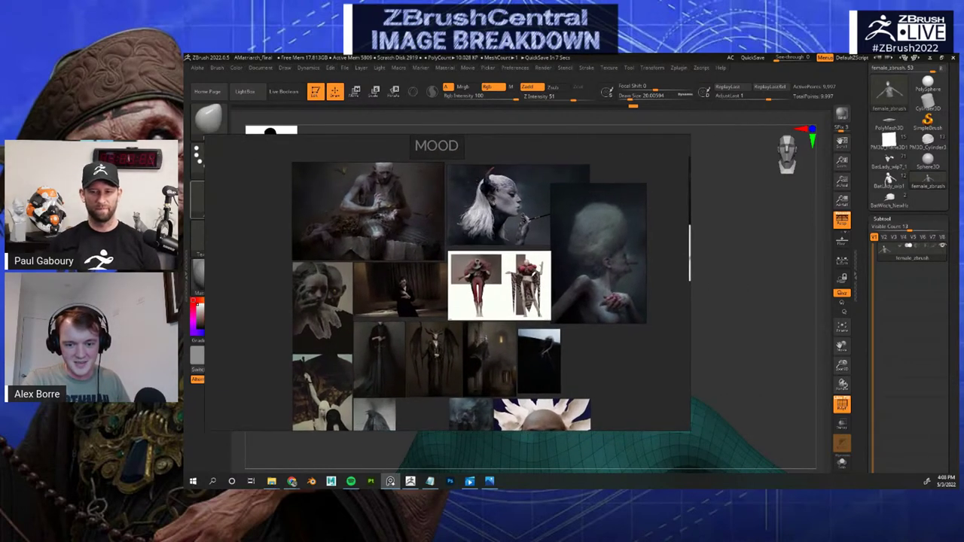
{"action": "scroll", "coordinate": [532, 278], "scroll_direction": "down", "scroll_amount": 2}
{"action": "middle_click_drag", "start_coordinate": [532, 278], "coordinate": [524, 270]}
{"action": "right_click_drag", "start_coordinate": [524, 270], "coordinate": [187, 211]}
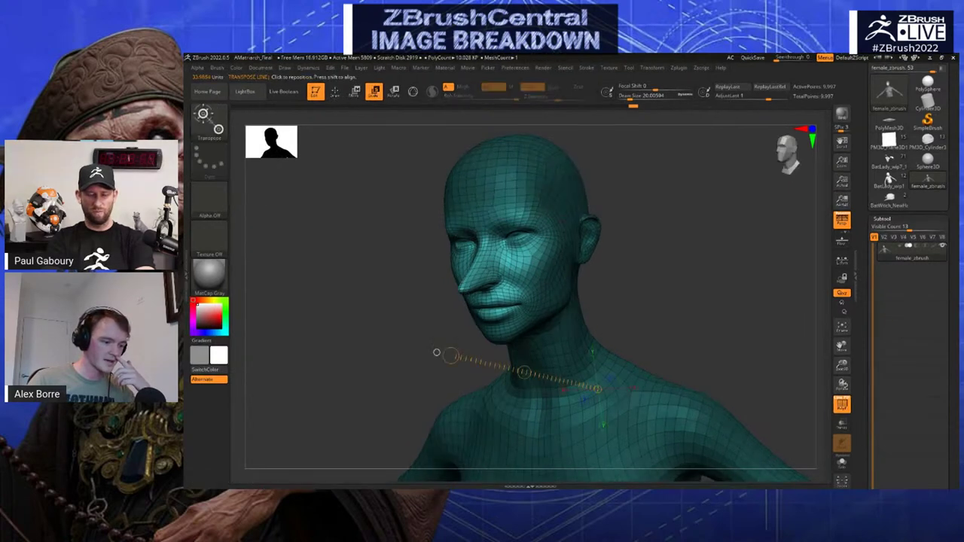
Try to reshape the head with the Move brush at a draw size of about 74
{"action": "left_click_drag", "start_coordinate": [437, 353], "coordinate": [528, 337]}
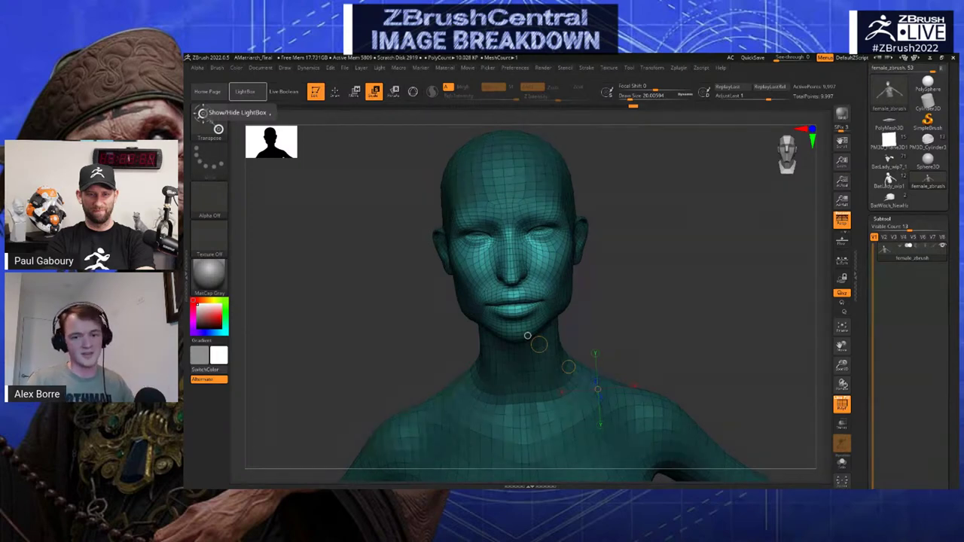
{"action": "mouse_move", "coordinate": [663, 332]}
{"action": "left_mouse_down"}
{"action": "mouse_move", "coordinate": [712, 321]}
{"action": "mouse_move", "coordinate": [687, 324]}
{"action": "left_mouse_up"}
{"action": "key", "text": "b"}
{"action": "key", "text": "m"}
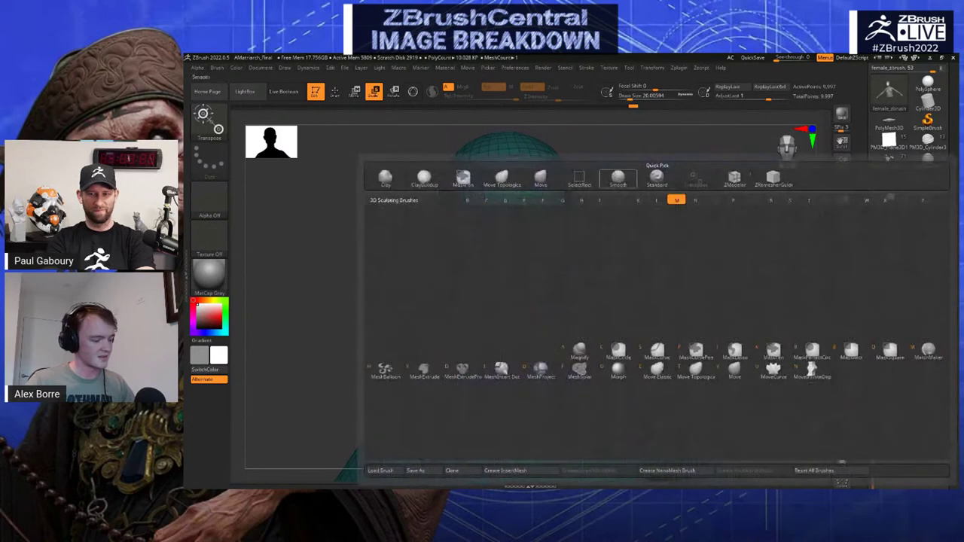
{"action": "key", "text": "v"}
{"action": "key", "text": "s"}
{"action": "left_click_drag", "start_coordinate": [546, 196], "coordinate": [556, 196]}
{"action": "left_click_drag", "start_coordinate": [682, 215], "coordinate": [548, 198]}
{"action": "left_click_drag", "start_coordinate": [495, 276], "coordinate": [501, 293]}
{"action": "key", "text": "ctrl+z"}
{"action": "mouse_move", "coordinate": [742, 215]}
{"action": "left_mouse_down"}
{"action": "mouse_move", "coordinate": [685, 197]}
{"action": "mouse_move", "coordinate": [746, 203]}
{"action": "left_mouse_up"}
{"action": "key", "text": "ctrl+z"}
{"action": "key", "text": "ctrl+z"}
Try placing Scale transpose lines across the neck and outward from the brow
{"action": "key", "text": "e"}
{"action": "left_click_drag", "start_coordinate": [599, 389], "coordinate": [476, 337]}
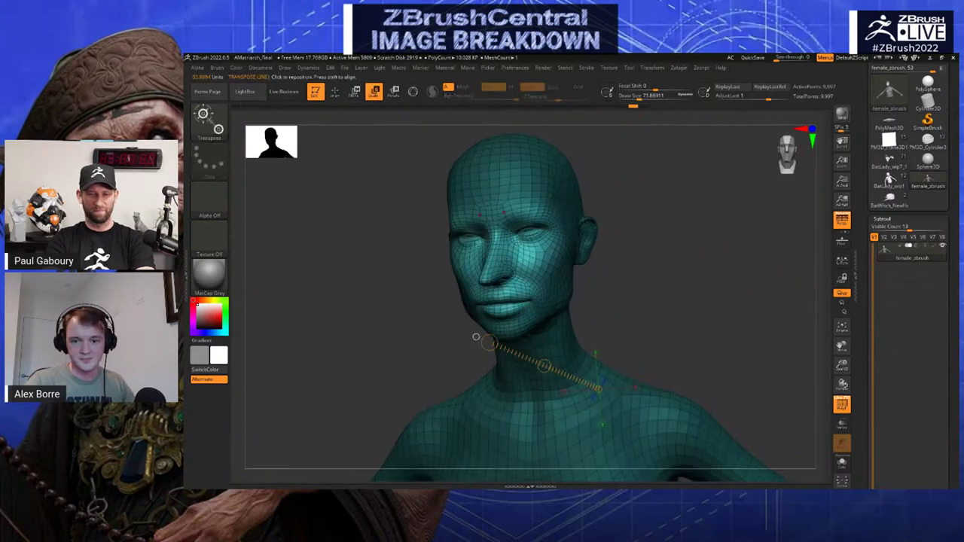
{"action": "left_click_drag", "start_coordinate": [504, 213], "coordinate": [623, 160]}
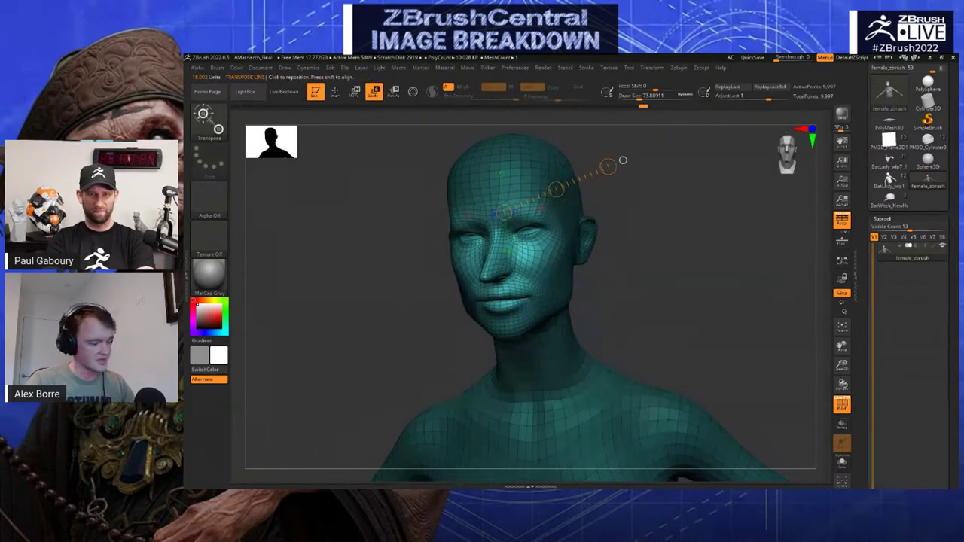
{"action": "key", "text": "b"}
{"action": "key", "text": "m"}
{"action": "key", "text": "v"}
Enlarge the draw size to about 100 and try a Move transpose line starting at the forehead
{"action": "mouse_move", "coordinate": [663, 219]}
{"action": "left_mouse_down"}
{"action": "mouse_move", "coordinate": [712, 220]}
{"action": "mouse_move", "coordinate": [709, 188]}
{"action": "mouse_move", "coordinate": [701, 215]}
{"action": "left_mouse_up"}
{"action": "left_click_drag", "start_coordinate": [701, 214], "coordinate": [644, 211]}
{"action": "mouse_move", "coordinate": [663, 202]}
{"action": "left_mouse_down"}
{"action": "mouse_move", "coordinate": [626, 202]}
{"action": "mouse_move", "coordinate": [595, 179]}
{"action": "mouse_move", "coordinate": [583, 185]}
{"action": "mouse_move", "coordinate": [666, 215]}
{"action": "left_mouse_up"}
{"action": "key", "text": "s"}
{"action": "key", "text": "ctrl+z"}
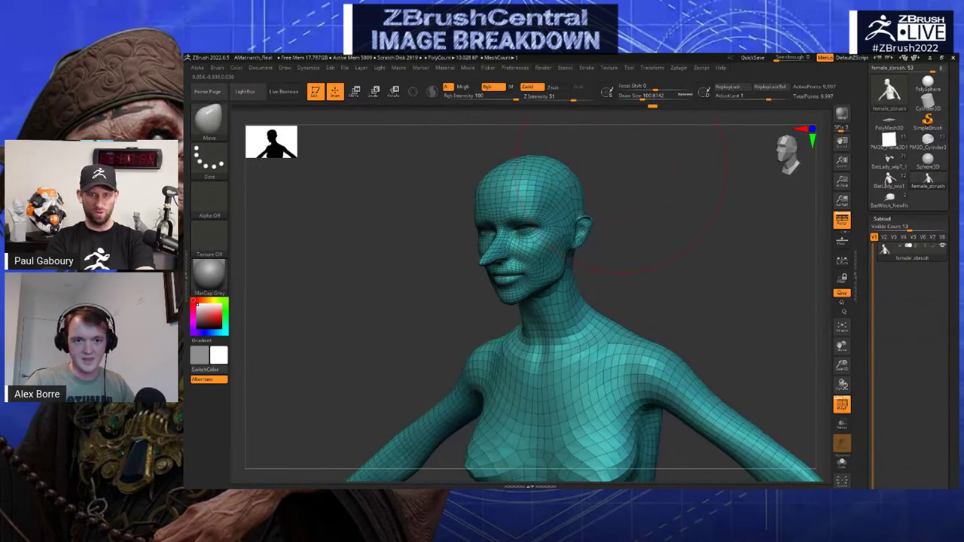
{"action": "key", "text": "w"}
{"action": "left_click_drag", "start_coordinate": [476, 219], "coordinate": [591, 175]}
{"action": "mouse_move", "coordinate": [663, 215]}
{"action": "left_mouse_down"}
{"action": "mouse_move", "coordinate": [730, 215]}
{"action": "mouse_move", "coordinate": [591, 257]}
{"action": "left_mouse_up"}
Adjust the lower face and the cheek in front of the ear with the Move brush at a draw size of about 26
{"action": "key", "text": "b"}
{"action": "key", "text": "m"}
{"action": "key", "text": "v"}
{"action": "key", "text": "ctrl+shift+z"}
{"action": "mouse_move", "coordinate": [509, 285]}
{"action": "left_mouse_down"}
{"action": "mouse_move", "coordinate": [475, 324]}
{"action": "mouse_move", "coordinate": [490, 384]}
{"action": "mouse_move", "coordinate": [518, 340]}
{"action": "mouse_move", "coordinate": [495, 318]}
{"action": "mouse_move", "coordinate": [520, 322]}
{"action": "left_mouse_up"}
{"action": "mouse_move", "coordinate": [550, 347]}
{"action": "left_mouse_down"}
{"action": "mouse_move", "coordinate": [654, 235]}
{"action": "mouse_move", "coordinate": [648, 226]}
{"action": "mouse_move", "coordinate": [637, 255]}
{"action": "left_mouse_up"}
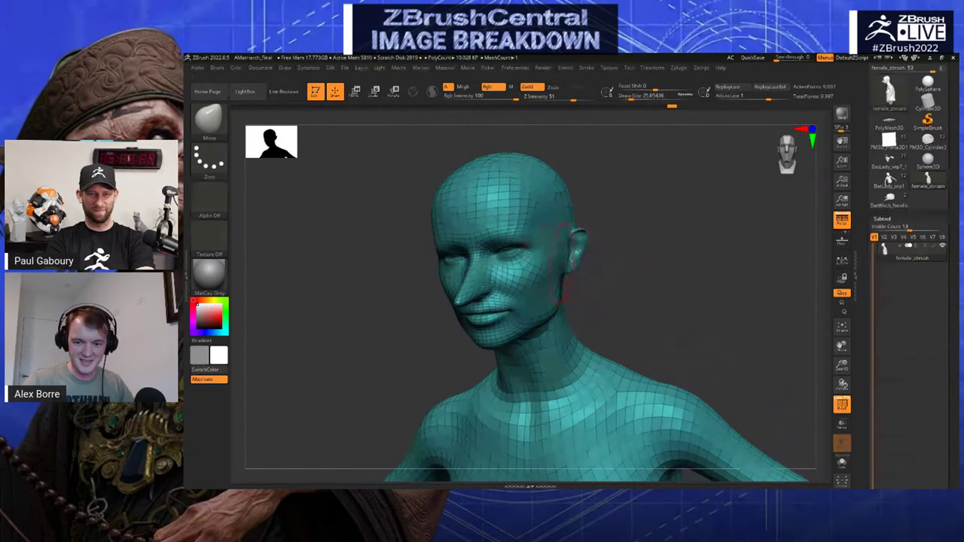
{"action": "left_click_drag", "start_coordinate": [544, 276], "coordinate": [537, 272]}
{"action": "mouse_move", "coordinate": [622, 264]}
{"action": "left_mouse_down"}
{"action": "mouse_move", "coordinate": [670, 260]}
{"action": "mouse_move", "coordinate": [640, 230]}
{"action": "mouse_move", "coordinate": [659, 245]}
{"action": "left_mouse_up"}
Smooth the side of the forehead at the temple with a draw size of about 12
{"action": "key", "text": "s"}
{"action": "key", "text": "shift"}
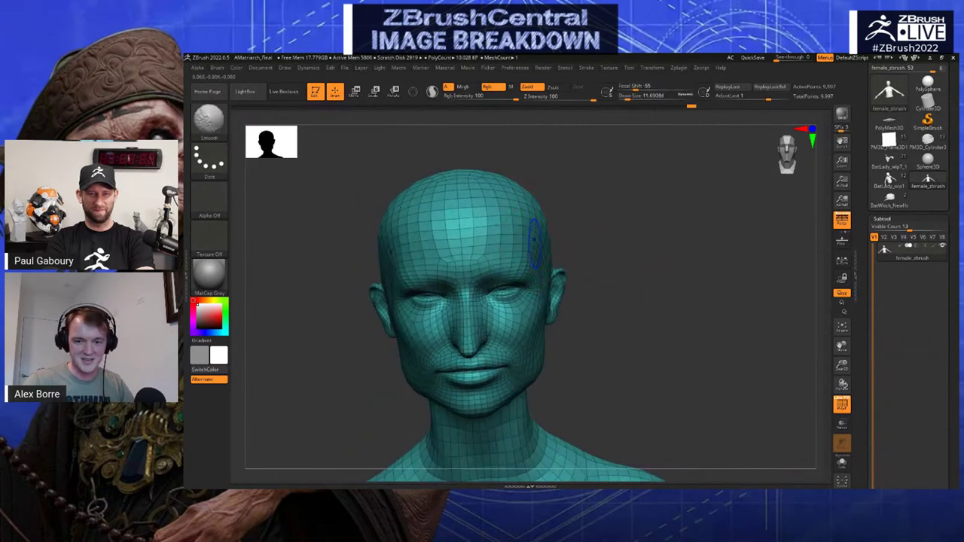
{"action": "mouse_move", "coordinate": [528, 238]}
{"action": "left_mouse_down", "text": "shift"}
{"action": "mouse_move", "coordinate": [520, 220]}
{"action": "mouse_move", "coordinate": [537, 209]}
{"action": "left_mouse_up", "text": "shift"}
Adjust the brow and the area beside the eye in profile with the Move brush, using draw sizes of about 8 and 29
{"action": "left_click_drag", "start_coordinate": [640, 215], "coordinate": [490, 206]}
{"action": "mouse_move", "coordinate": [663, 226]}
{"action": "left_mouse_down"}
{"action": "mouse_move", "coordinate": [630, 228]}
{"action": "mouse_move", "coordinate": [663, 235]}
{"action": "mouse_move", "coordinate": [646, 236]}
{"action": "left_mouse_up"}
{"action": "key", "text": "s"}
{"action": "key", "text": "s"}
{"action": "left_click_drag", "start_coordinate": [490, 255], "coordinate": [486, 254]}
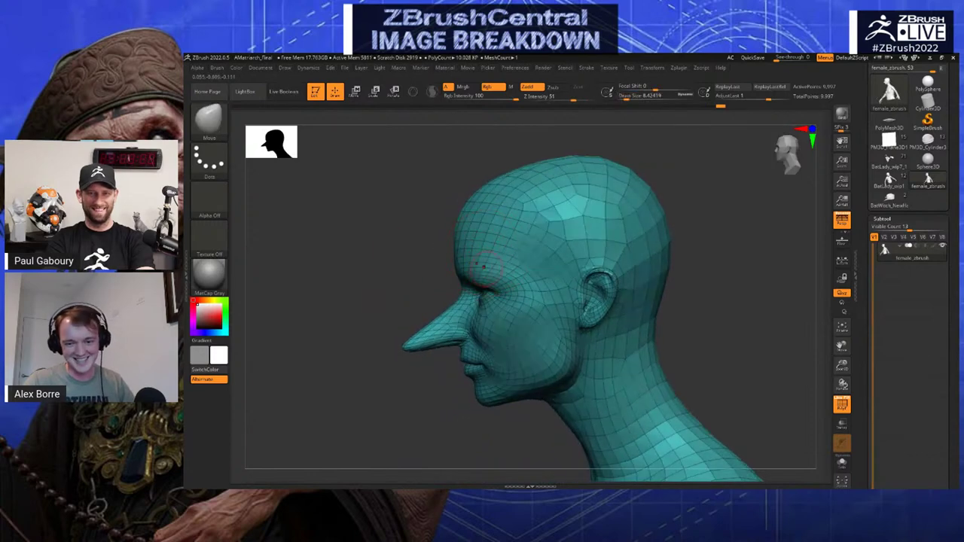
{"action": "key", "text": "s"}
{"action": "key", "text": "s"}
{"action": "left_click_drag", "start_coordinate": [507, 291], "coordinate": [512, 291]}
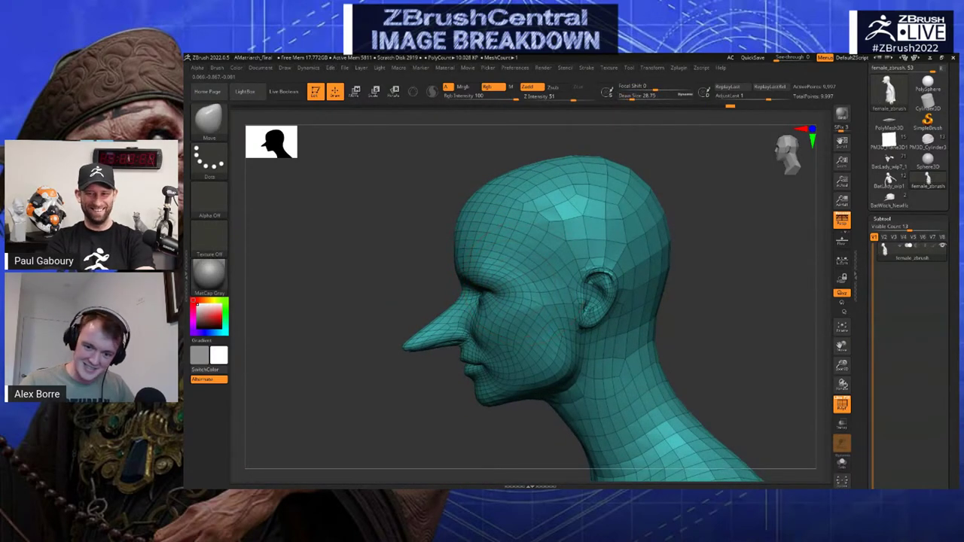
Nudge the eye area and lift the outer brow from the front with the Move brush at a draw size of about 12
{"action": "left_click_drag", "start_coordinate": [429, 237], "coordinate": [616, 233]}
{"action": "key", "text": "s"}
{"action": "left_click_drag", "start_coordinate": [461, 279], "coordinate": [457, 279]}
{"action": "mouse_move", "coordinate": [554, 258]}
{"action": "left_mouse_down", "text": "alt"}
{"action": "mouse_move", "coordinate": [541, 302]}
{"action": "mouse_move", "coordinate": [553, 275]}
{"action": "left_mouse_up", "text": "alt"}
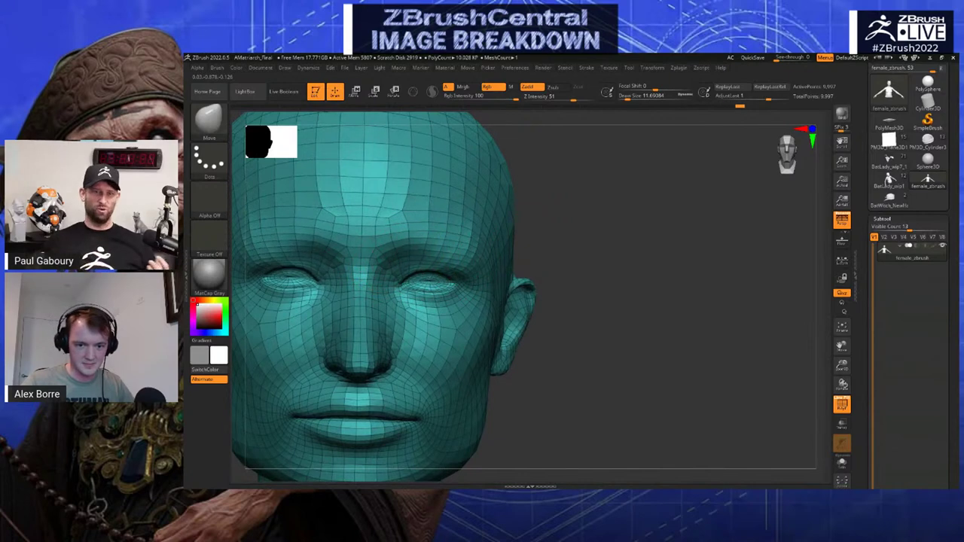
{"action": "left_click_drag", "start_coordinate": [467, 252], "coordinate": [468, 241]}
Reshape the cheek beneath the eye with small Move brush strokes
{"action": "left_click_drag", "start_coordinate": [554, 241], "coordinate": [575, 258]}
{"action": "key", "text": "s"}
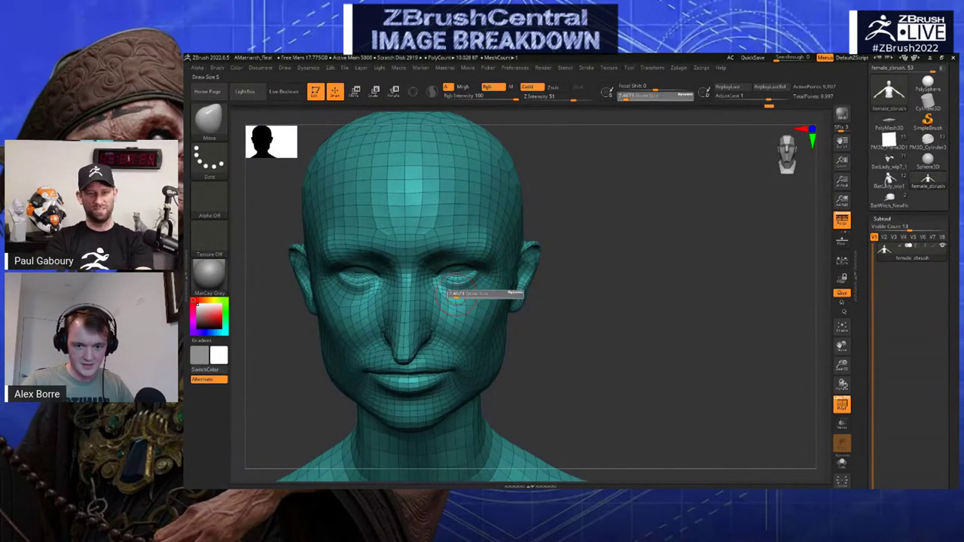
{"action": "mouse_move", "coordinate": [454, 297]}
{"action": "left_mouse_down"}
{"action": "mouse_move", "coordinate": [444, 288]}
{"action": "mouse_move", "coordinate": [462, 296]}
{"action": "mouse_move", "coordinate": [450, 297]}
{"action": "left_mouse_up"}
{"action": "key", "text": "s"}
{"action": "key", "text": "s"}
{"action": "left_click_drag", "start_coordinate": [558, 285], "coordinate": [479, 288]}
{"action": "mouse_move", "coordinate": [475, 294]}
{"action": "left_mouse_down"}
{"action": "mouse_move", "coordinate": [475, 286]}
{"action": "mouse_move", "coordinate": [460, 291]}
{"action": "left_mouse_up"}
Refine the eyelid and the outer corner of the eye with the Move brush at draw sizes of about 9 and 5
{"action": "left_click_drag", "start_coordinate": [554, 331], "coordinate": [615, 329]}
{"action": "key", "text": "s"}
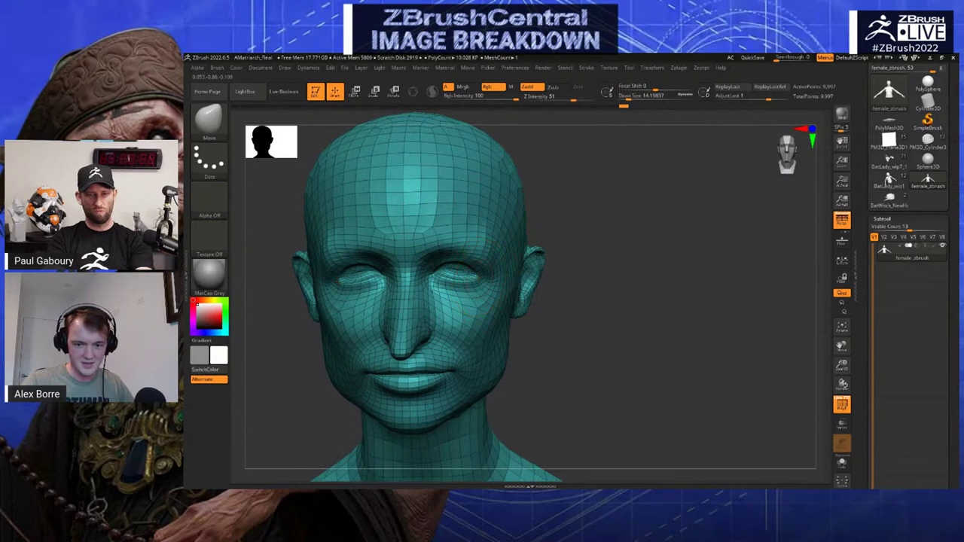
{"action": "left_click_drag", "start_coordinate": [442, 271], "coordinate": [455, 267]}
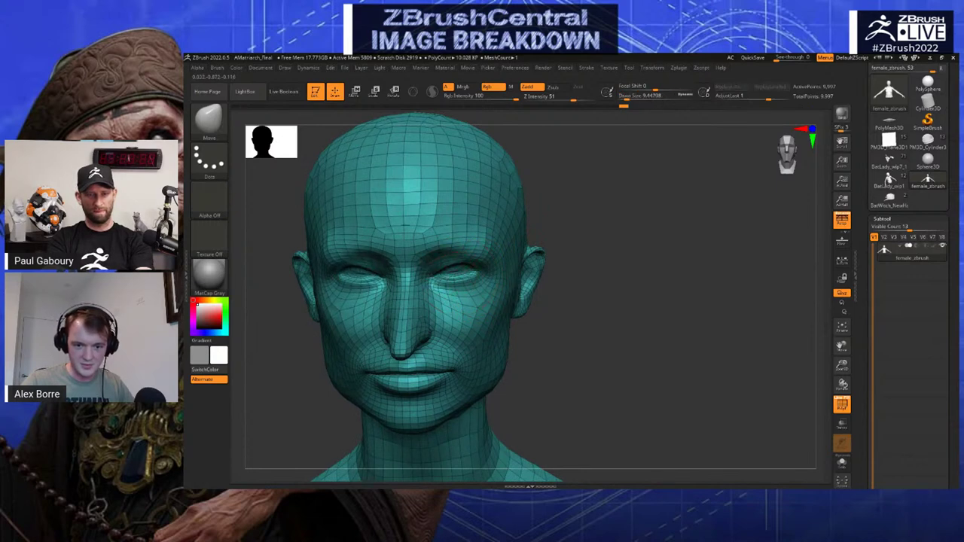
{"action": "mouse_move", "coordinate": [577, 312]}
{"action": "left_mouse_down"}
{"action": "mouse_move", "coordinate": [576, 279]}
{"action": "mouse_move", "coordinate": [579, 312]}
{"action": "left_mouse_up"}
{"action": "key", "text": "s"}
{"action": "left_click_drag", "start_coordinate": [477, 272], "coordinate": [478, 274]}
{"action": "mouse_move", "coordinate": [576, 294]}
{"action": "left_mouse_down"}
{"action": "mouse_move", "coordinate": [581, 320]}
{"action": "mouse_move", "coordinate": [594, 322]}
{"action": "left_mouse_up"}
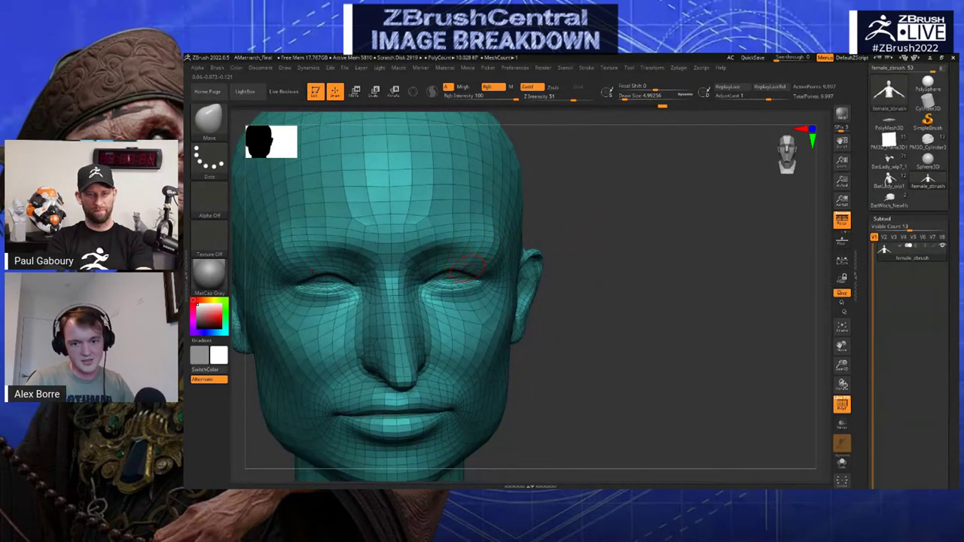
{"action": "key", "text": "bracketright"}
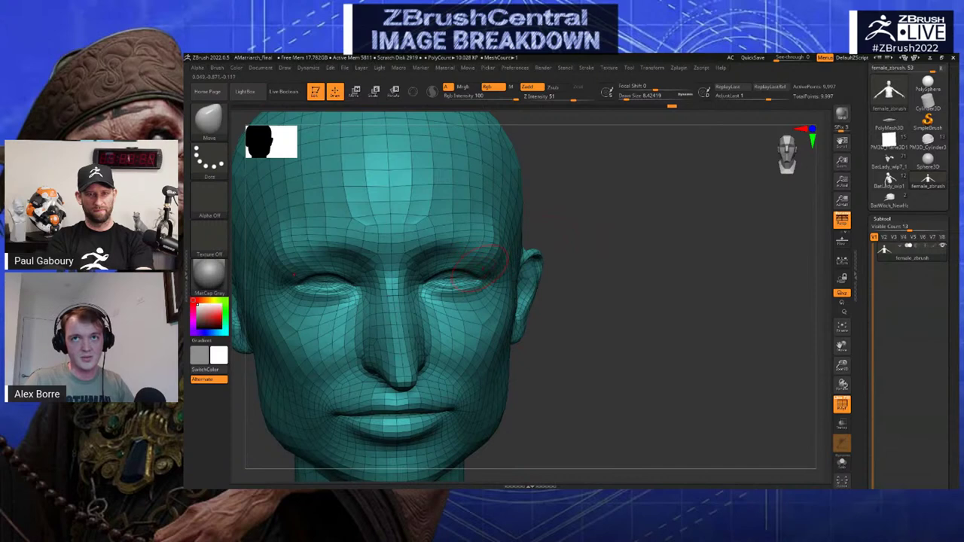
Adjust the side of the face with the Move brush from an angled view
{"action": "left_click_drag", "start_coordinate": [627, 222], "coordinate": [554, 239]}
{"action": "key", "text": "s"}
{"action": "left_click", "coordinate": [539, 295]}
{"action": "mouse_move", "coordinate": [515, 323]}
{"action": "left_mouse_down"}
{"action": "mouse_move", "coordinate": [514, 312]}
{"action": "mouse_move", "coordinate": [484, 309]}
{"action": "left_mouse_up"}
{"action": "left_click_drag", "start_coordinate": [579, 281], "coordinate": [544, 286]}
{"action": "key", "text": "s"}
{"action": "left_click", "coordinate": [498, 295]}
Adjust the back of the head and the crown in profile with the Move brush at a draw size of about 59
{"action": "left_click_drag", "start_coordinate": [641, 285], "coordinate": [536, 288]}
{"action": "key", "text": "s"}
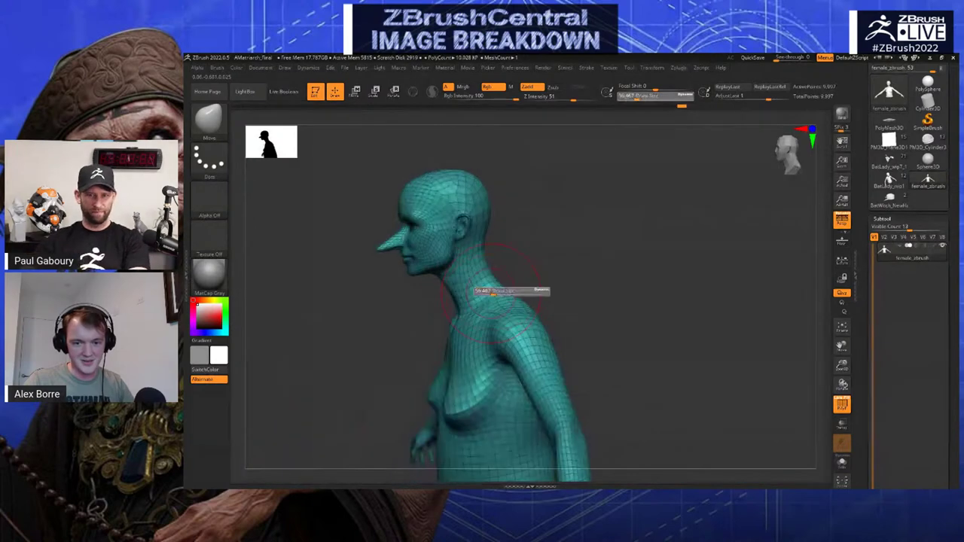
{"action": "left_click", "coordinate": [490, 293]}
{"action": "right_click_drag", "start_coordinate": [509, 276], "coordinate": [521, 257]}
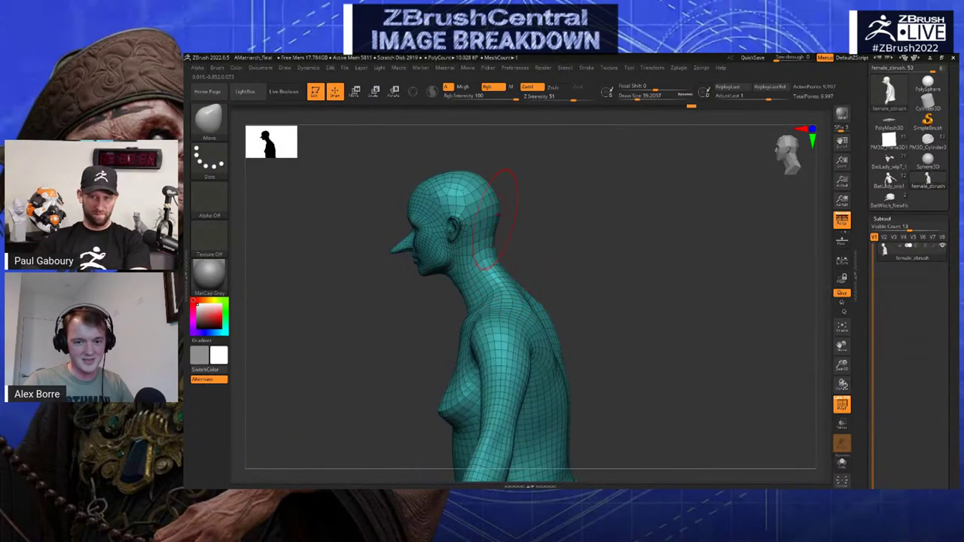
{"action": "key", "text": "s"}
{"action": "left_click", "coordinate": [475, 178]}
{"action": "left_click_drag", "start_coordinate": [458, 173], "coordinate": [457, 181]}
{"action": "mouse_move", "coordinate": [457, 183]}
{"action": "right_mouse_down"}
{"action": "mouse_move", "coordinate": [473, 198]}
{"action": "mouse_move", "coordinate": [457, 203]}
{"action": "mouse_move", "coordinate": [487, 229]}
{"action": "right_mouse_up"}
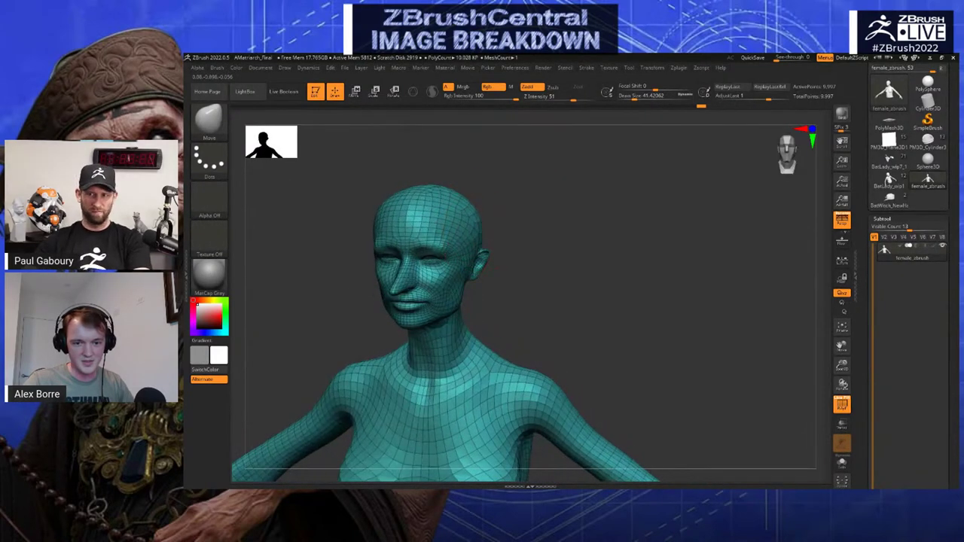
Push in the sides of the cranium with the Move brush at draw sizes between about 41 and 54
{"action": "left_click_drag", "start_coordinate": [479, 226], "coordinate": [474, 226]}
{"action": "right_click_drag", "start_coordinate": [474, 226], "coordinate": [500, 224]}
{"action": "key", "text": "s"}
{"action": "left_click_drag", "start_coordinate": [500, 225], "coordinate": [503, 224]}
{"action": "right_click_drag", "start_coordinate": [502, 224], "coordinate": [483, 227]}
{"action": "key", "text": "s"}
{"action": "left_click_drag", "start_coordinate": [477, 222], "coordinate": [471, 220]}
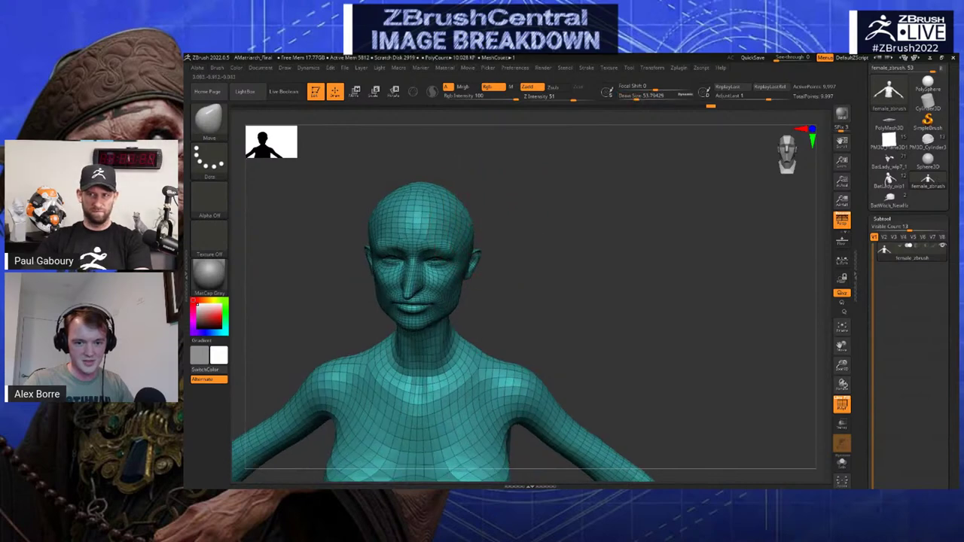
Bend the neck and upper back further forward in profile with the Move brush, using draw sizes between about 46 and 108
{"action": "right_click_drag", "start_coordinate": [459, 212], "coordinate": [491, 232]}
{"action": "mouse_move", "coordinate": [528, 287]}
{"action": "right_mouse_down"}
{"action": "mouse_move", "coordinate": [595, 268]}
{"action": "mouse_move", "coordinate": [546, 287]}
{"action": "right_mouse_up"}
{"action": "key", "text": "s"}
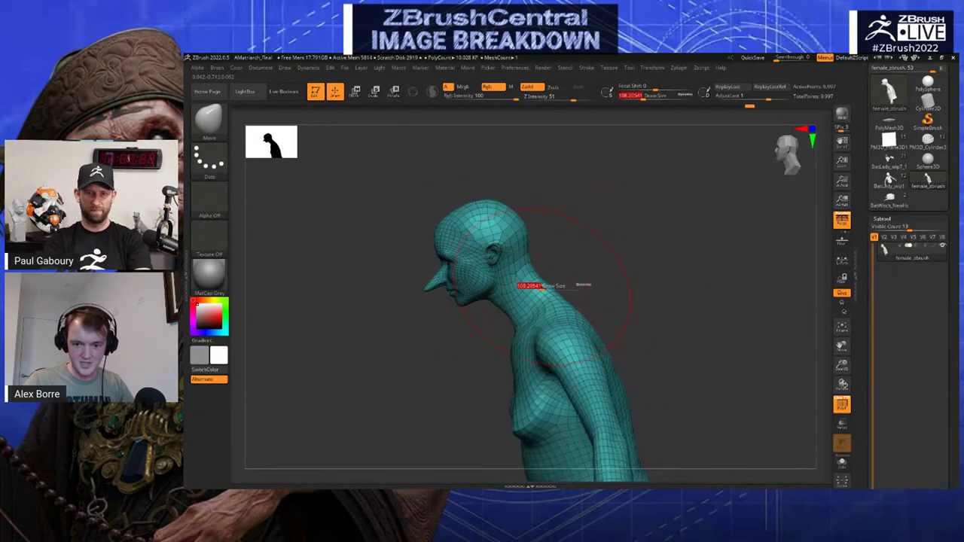
{"action": "left_click_drag", "start_coordinate": [541, 288], "coordinate": [533, 288]}
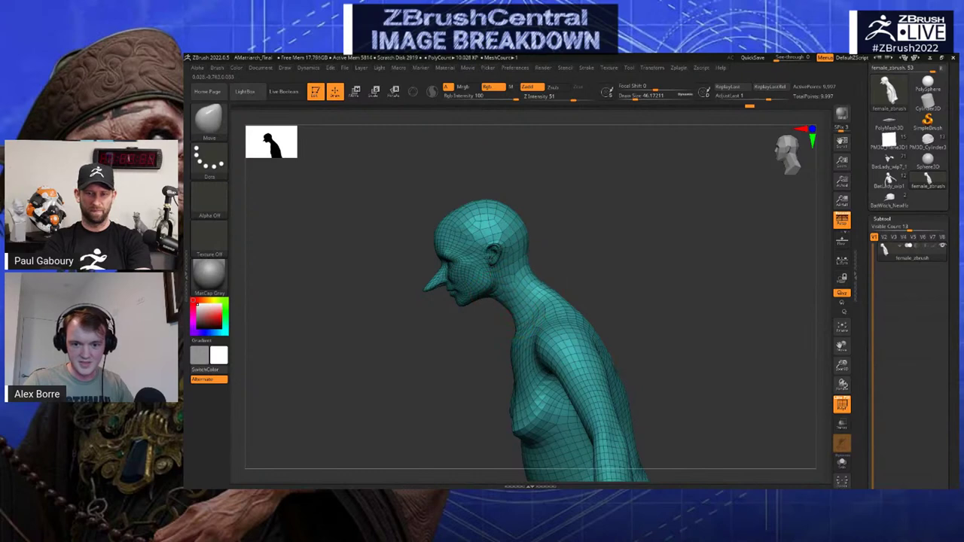
{"action": "key", "text": "s"}
{"action": "left_click", "coordinate": [520, 246]}
Try to adjust the head around the ear with the Move brush at a draw size of about 31
{"action": "right_click_drag", "start_coordinate": [539, 248], "coordinate": [584, 235]}
{"action": "mouse_move", "coordinate": [584, 235]}
{"action": "right_mouse_down", "text": "ctrl"}
{"action": "mouse_move", "coordinate": [591, 246]}
{"action": "mouse_move", "coordinate": [560, 273]}
{"action": "right_mouse_up", "text": "ctrl"}
{"action": "mouse_move", "coordinate": [513, 294]}
{"action": "right_mouse_down"}
{"action": "mouse_move", "coordinate": [571, 264]}
{"action": "mouse_move", "coordinate": [520, 273]}
{"action": "right_mouse_up"}
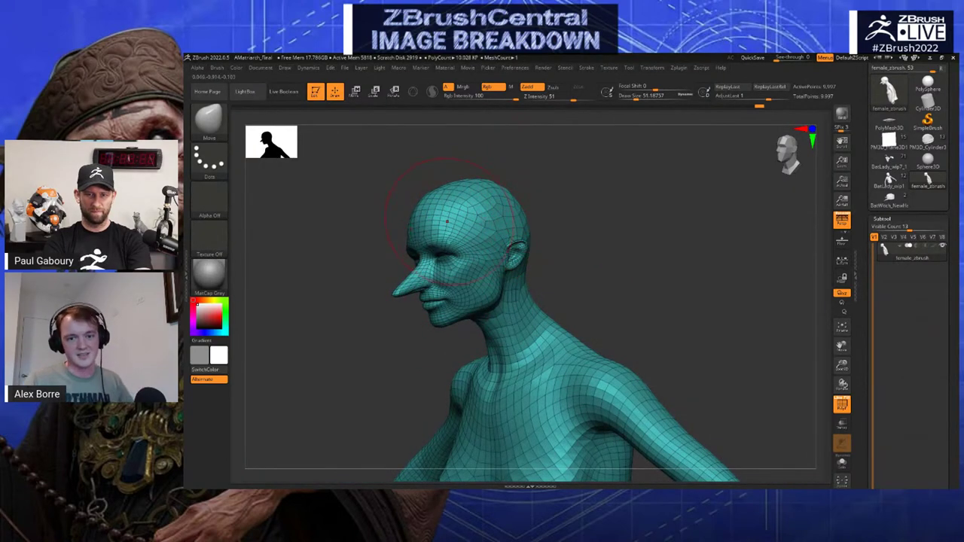
{"action": "mouse_move", "coordinate": [521, 244]}
{"action": "right_mouse_down"}
{"action": "mouse_move", "coordinate": [567, 237]}
{"action": "mouse_move", "coordinate": [519, 239]}
{"action": "mouse_move", "coordinate": [520, 231]}
{"action": "right_mouse_up"}
{"action": "key", "text": "s"}
{"action": "left_click_drag", "start_coordinate": [521, 231], "coordinate": [522, 236]}
{"action": "key", "text": "s"}
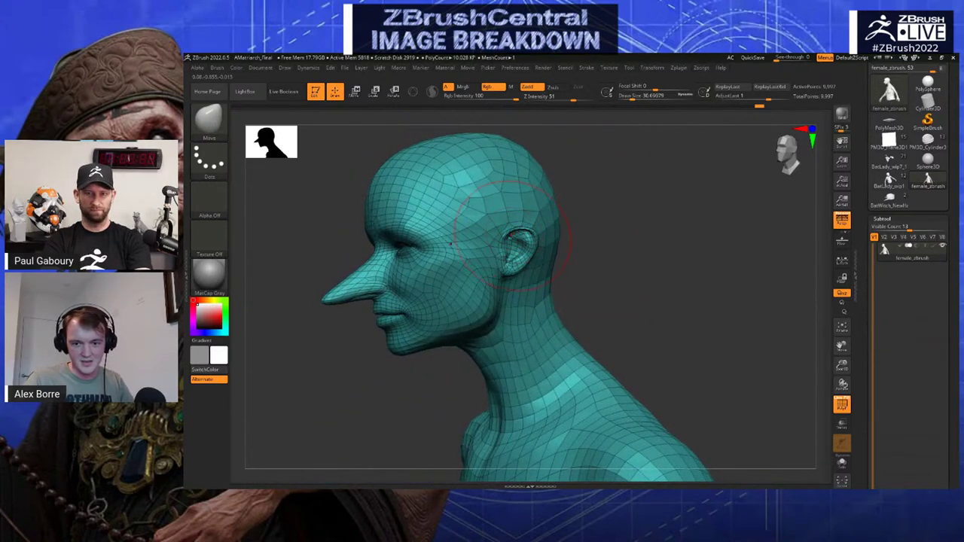
{"action": "key", "text": "ctrl+z"}
{"action": "key", "text": "ctrl+z"}
Nudge the head around the top of the ear with the Move brush at a draw size of about 33
{"action": "key", "text": "s"}
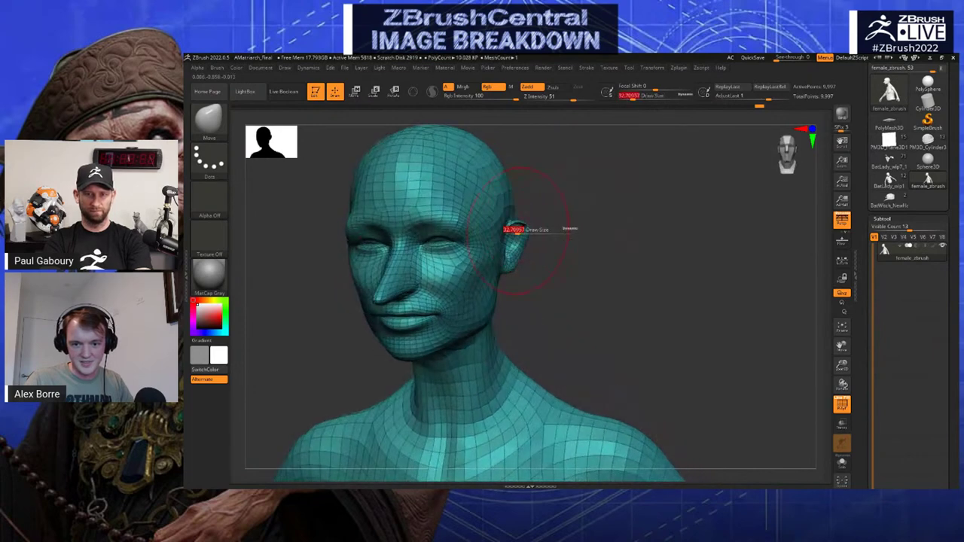
{"action": "left_click_drag", "start_coordinate": [520, 231], "coordinate": [522, 227]}
{"action": "right_click_drag", "start_coordinate": [525, 230], "coordinate": [549, 235]}
Lift the upper eyelid slightly with the Move brush at a draw size of about 17
{"action": "mouse_move", "coordinate": [548, 235]}
{"action": "right_mouse_down", "text": "ctrl"}
{"action": "mouse_move", "coordinate": [536, 252]}
{"action": "mouse_move", "coordinate": [576, 293]}
{"action": "mouse_move", "coordinate": [556, 281]}
{"action": "mouse_move", "coordinate": [501, 120]}
{"action": "mouse_move", "coordinate": [520, 241]}
{"action": "mouse_move", "coordinate": [508, 220]}
{"action": "mouse_move", "coordinate": [490, 218]}
{"action": "right_mouse_up", "text": "ctrl"}
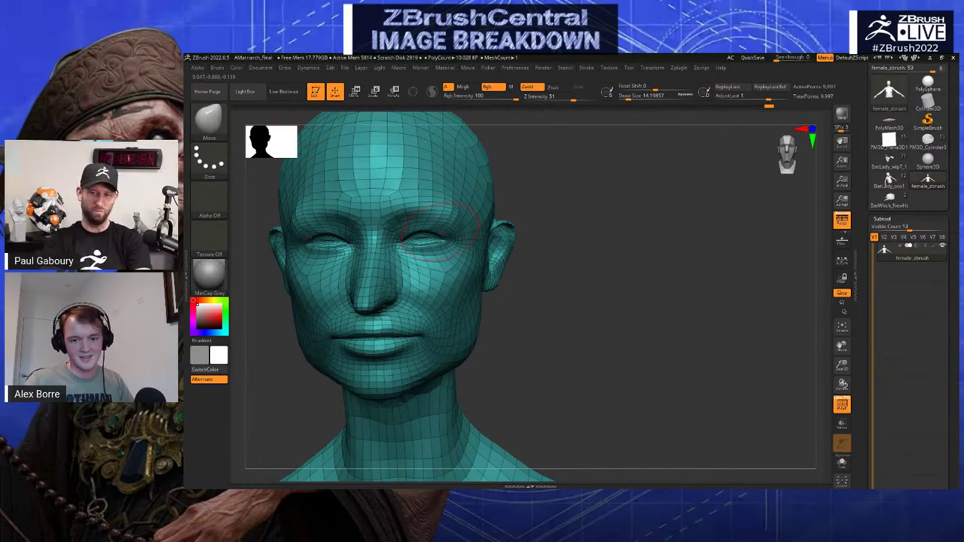
{"action": "mouse_move", "coordinate": [441, 232]}
{"action": "right_mouse_down"}
{"action": "mouse_move", "coordinate": [509, 229]}
{"action": "mouse_move", "coordinate": [469, 217]}
{"action": "right_mouse_up"}
{"action": "key", "text": "s"}
{"action": "left_click", "coordinate": [450, 215]}
{"action": "left_click_drag", "start_coordinate": [427, 243], "coordinate": [428, 239]}
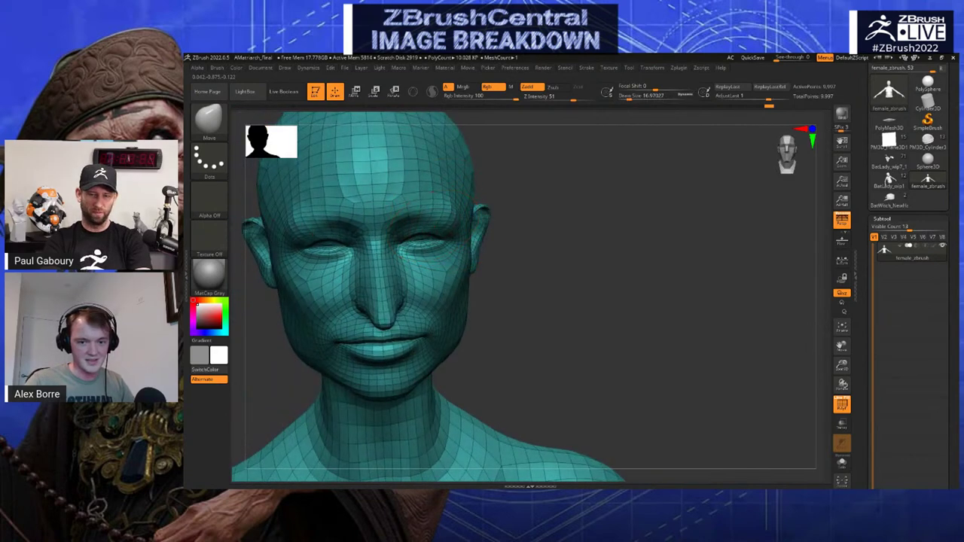
Reshape the inner eye corners beside the nose bridge with the Move brush, using draw sizes between about 7 and 29
{"action": "right_click_drag", "start_coordinate": [427, 226], "coordinate": [497, 230]}
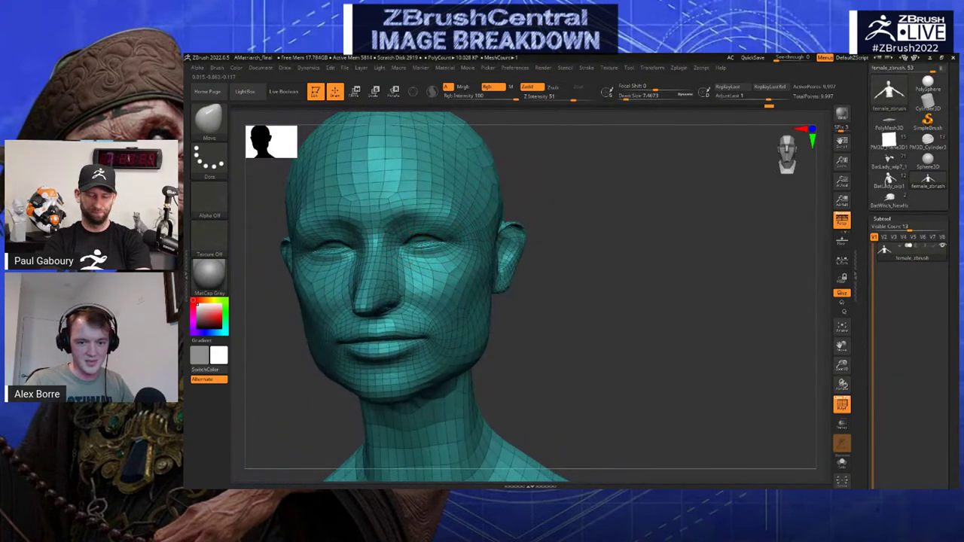
{"action": "key", "text": "s"}
{"action": "left_click", "coordinate": [405, 247]}
{"action": "left_click_drag", "start_coordinate": [402, 248], "coordinate": [419, 260]}
{"action": "key", "text": "s"}
{"action": "left_click", "coordinate": [408, 247]}
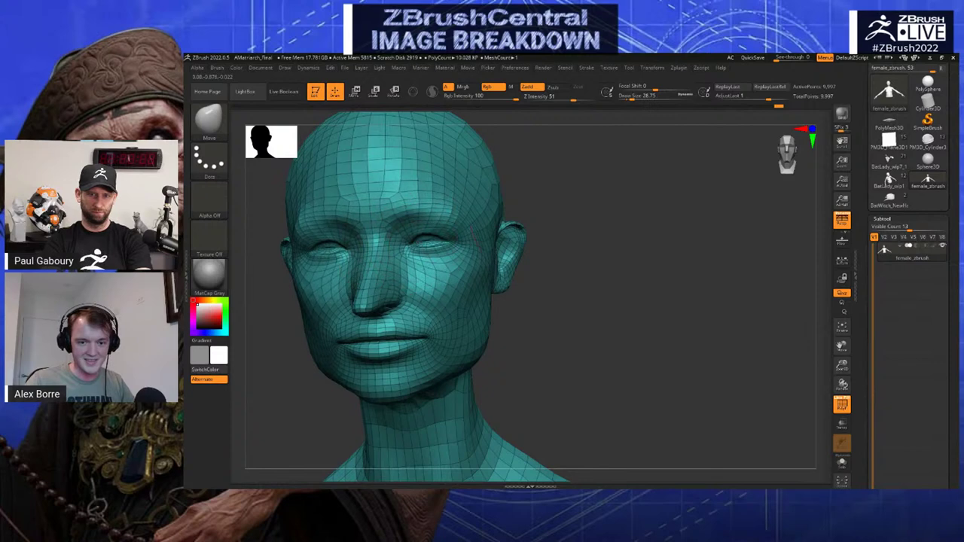
{"action": "right_click_drag", "start_coordinate": [476, 238], "coordinate": [536, 245]}
{"action": "key", "text": "s"}
{"action": "left_click", "coordinate": [398, 247]}
{"action": "key", "text": "s"}
{"action": "left_click", "coordinate": [401, 247]}
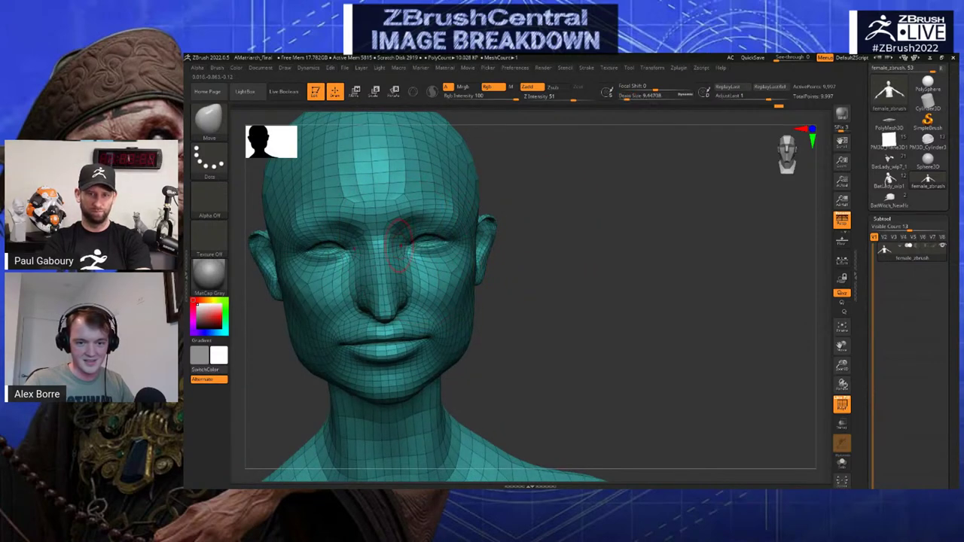
Shape the temple and outer brow with the Move brush at a draw size of about 13
{"action": "right_click_drag", "start_coordinate": [528, 197], "coordinate": [586, 193]}
{"action": "right_click_drag", "start_coordinate": [543, 234], "coordinate": [472, 203]}
{"action": "key", "text": "s"}
{"action": "left_click_drag", "start_coordinate": [470, 202], "coordinate": [472, 209]}
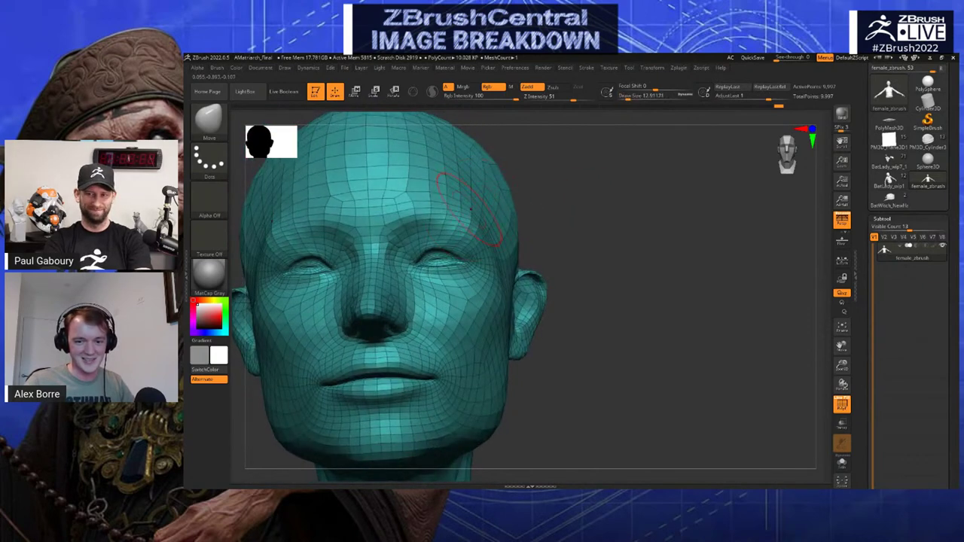
{"action": "mouse_move", "coordinate": [574, 220]}
{"action": "right_mouse_down", "text": "ctrl"}
{"action": "mouse_move", "coordinate": [577, 197]}
{"action": "mouse_move", "coordinate": [576, 246]}
{"action": "mouse_move", "coordinate": [573, 223]}
{"action": "mouse_move", "coordinate": [509, 204]}
{"action": "right_mouse_up", "text": "ctrl"}
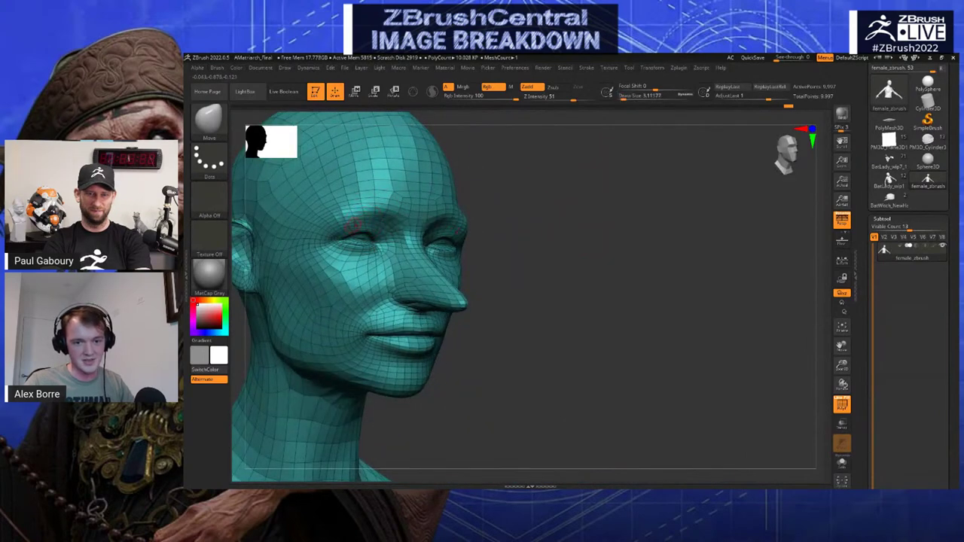
Refine the upper eyelid and outer eye corner with the Move brush, using draw sizes between about 3 and 9
{"action": "mouse_move", "coordinate": [362, 221]}
{"action": "right_mouse_down"}
{"action": "mouse_move", "coordinate": [505, 206]}
{"action": "mouse_move", "coordinate": [527, 227]}
{"action": "right_mouse_up"}
{"action": "right_click_drag", "start_coordinate": [527, 227], "coordinate": [497, 215]}
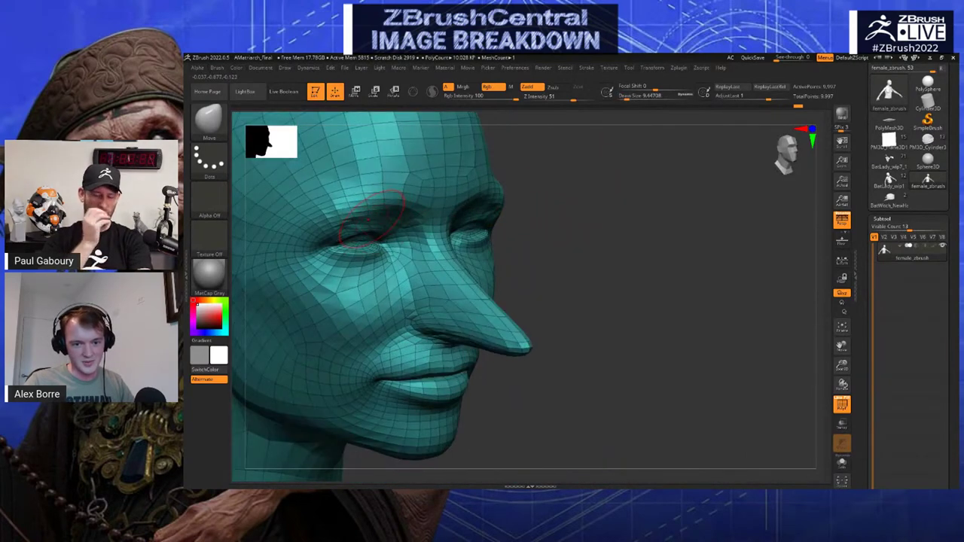
{"action": "mouse_move", "coordinate": [381, 214]}
{"action": "right_mouse_down", "text": "ctrl"}
{"action": "mouse_move", "coordinate": [370, 177]}
{"action": "mouse_move", "coordinate": [237, 179]}
{"action": "right_mouse_up", "text": "ctrl"}
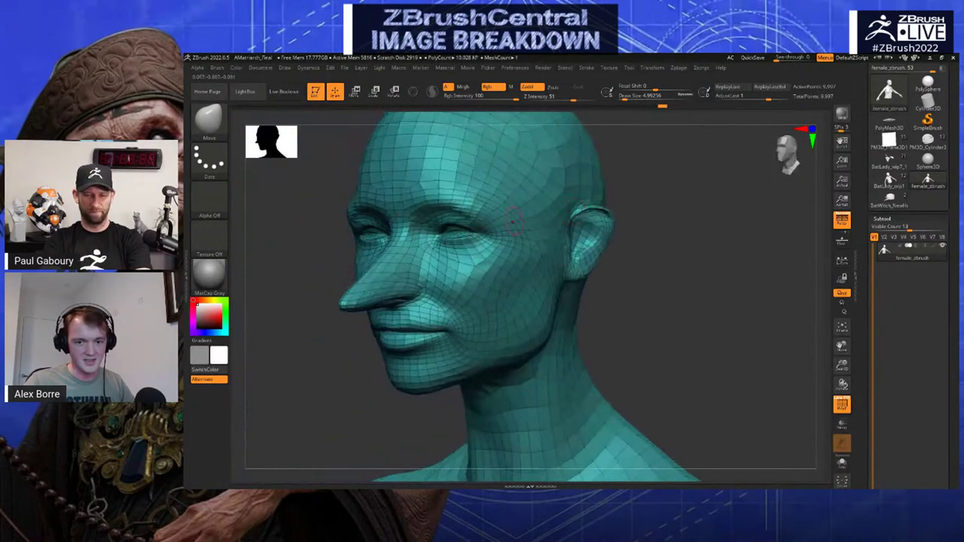
{"action": "key", "text": "s"}
{"action": "left_click", "coordinate": [437, 252]}
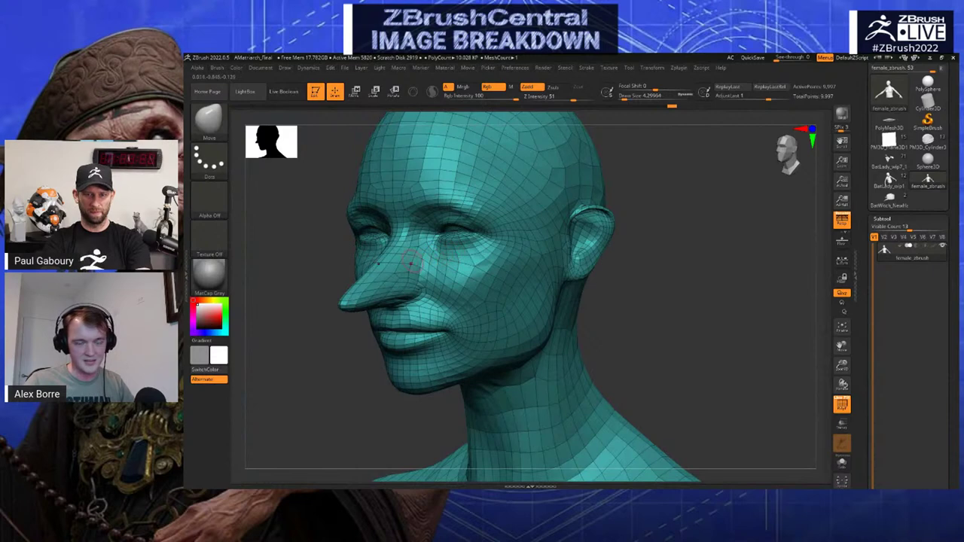
Pull the corner of the mouth downward in profile with the Move brush at a draw size of about 16
{"action": "right_click_drag", "start_coordinate": [412, 263], "coordinate": [511, 281]}
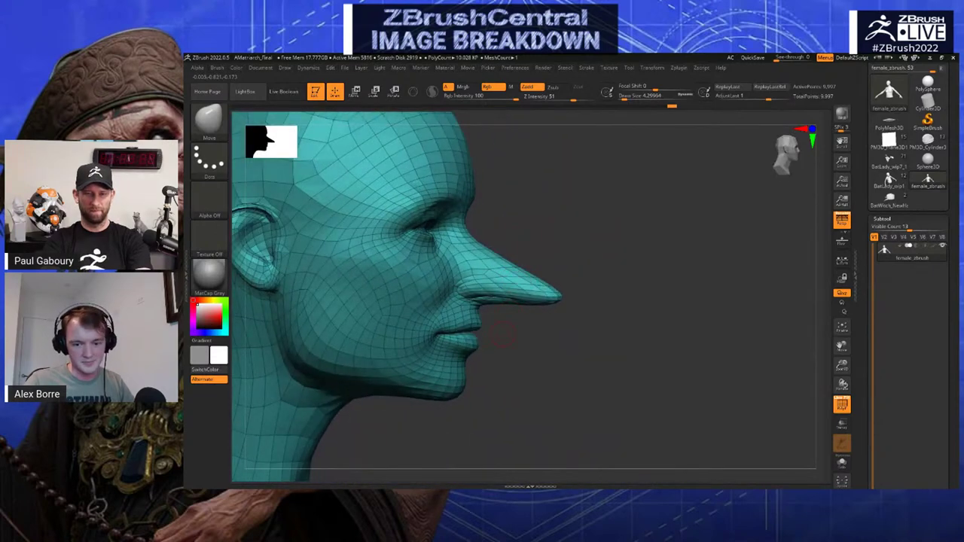
{"action": "right_click_drag", "start_coordinate": [504, 336], "coordinate": [511, 335]}
{"action": "key", "text": "s"}
{"action": "left_click", "coordinate": [449, 332]}
{"action": "left_click_drag", "start_coordinate": [437, 333], "coordinate": [435, 343]}
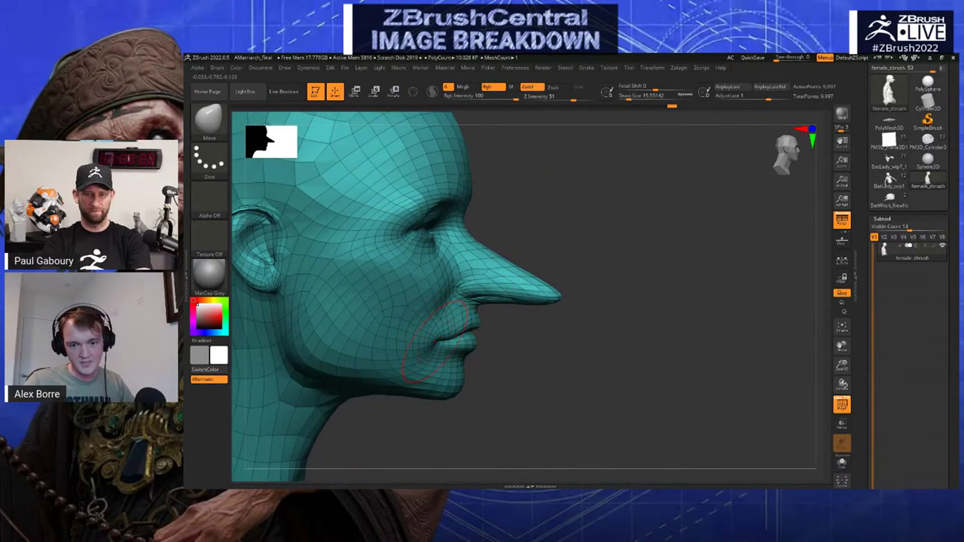
Refine the upper lip with the Move brush at a draw size of about 3.7 and smooth the cheek beside the nose
{"action": "right_click_drag", "start_coordinate": [435, 343], "coordinate": [393, 341]}
{"action": "key", "text": "s"}
{"action": "left_click", "coordinate": [470, 339]}
{"action": "key", "text": "s"}
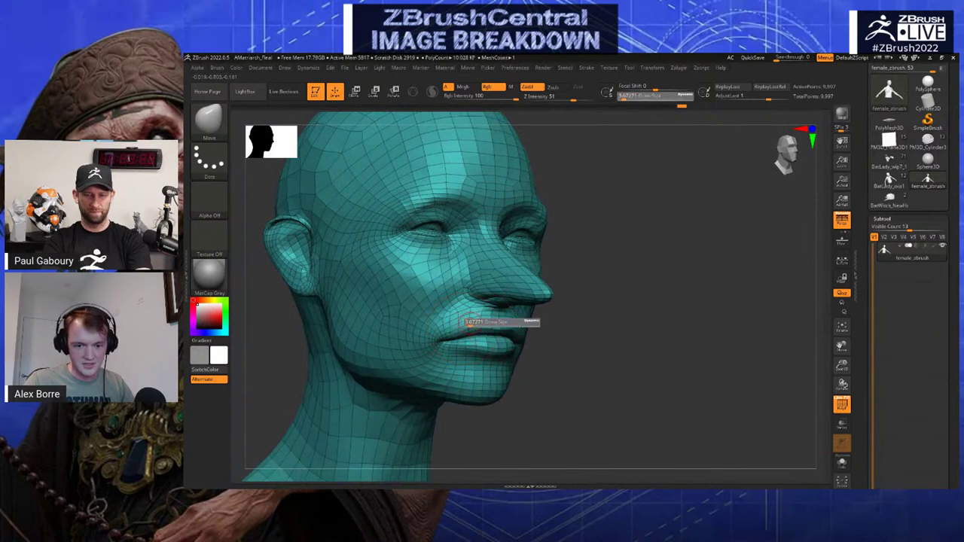
{"action": "left_click", "coordinate": [470, 324]}
{"action": "key", "text": "shift"}
{"action": "key", "text": "shift"}
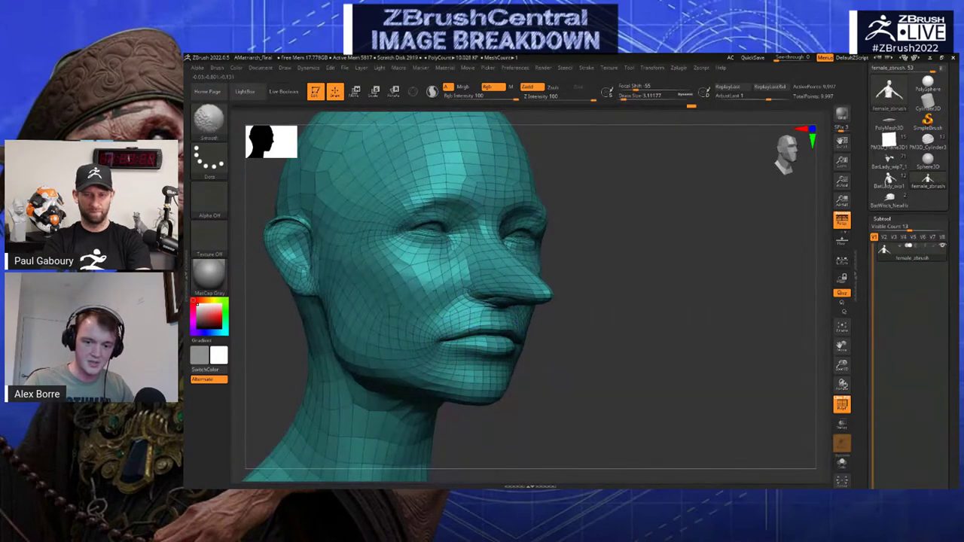
{"action": "key", "text": "b"}
{"action": "key", "text": "m"}
{"action": "key", "text": "v"}
{"action": "left_click_drag", "start_coordinate": [439, 297], "coordinate": [435, 288], "text": "shift"}
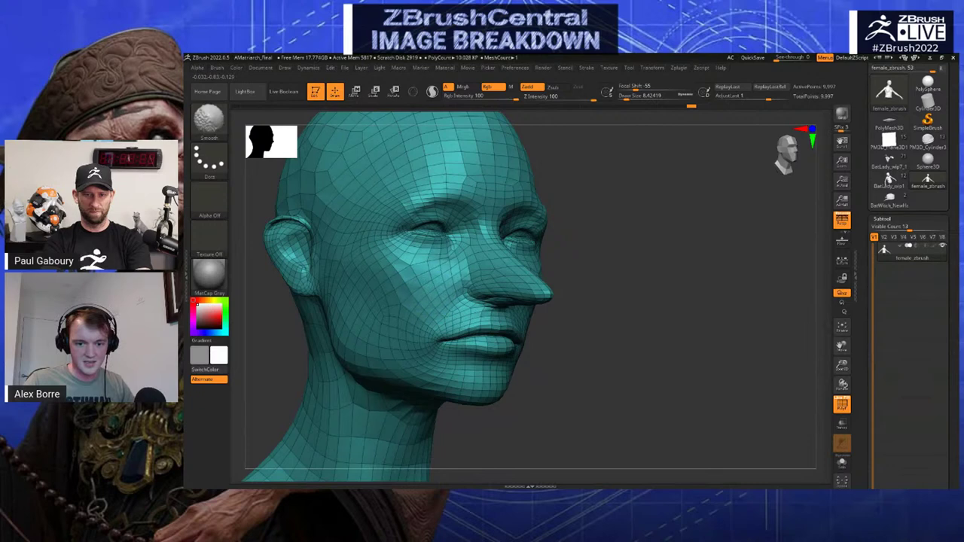
Bend the mouth corners further into a frown with the Move brush, using draw sizes between about 11 and 18
{"action": "left_click_drag", "start_coordinate": [663, 290], "coordinate": [542, 283]}
{"action": "key", "text": "s"}
{"action": "left_click_drag", "start_coordinate": [398, 306], "coordinate": [531, 306]}
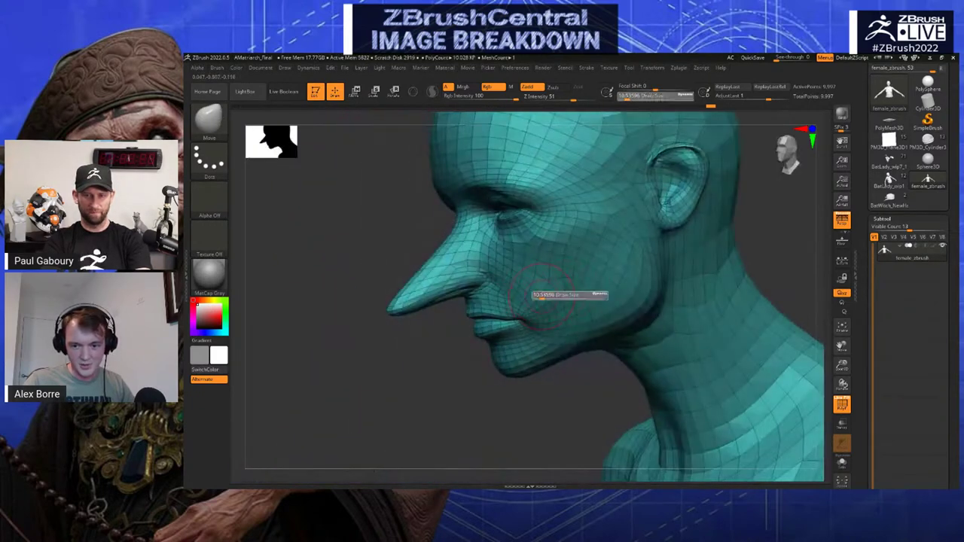
{"action": "mouse_move", "coordinate": [516, 318]}
{"action": "right_mouse_down"}
{"action": "mouse_move", "coordinate": [641, 313]}
{"action": "mouse_move", "coordinate": [625, 301]}
{"action": "mouse_move", "coordinate": [553, 304]}
{"action": "mouse_move", "coordinate": [614, 320]}
{"action": "mouse_move", "coordinate": [648, 294]}
{"action": "mouse_move", "coordinate": [712, 271]}
{"action": "right_mouse_up"}
{"action": "key", "text": "s"}
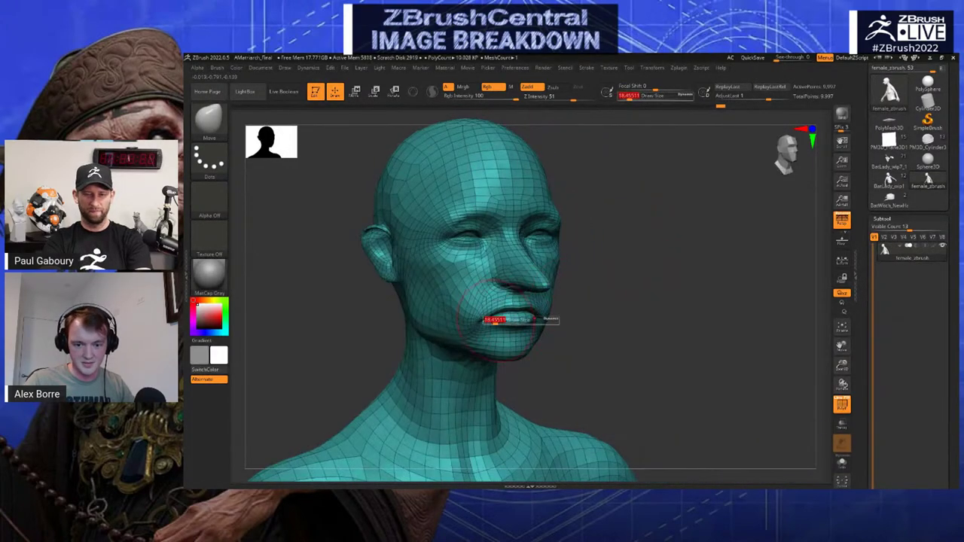
{"action": "key", "text": "s"}
{"action": "left_click_drag", "start_coordinate": [485, 322], "coordinate": [481, 322]}
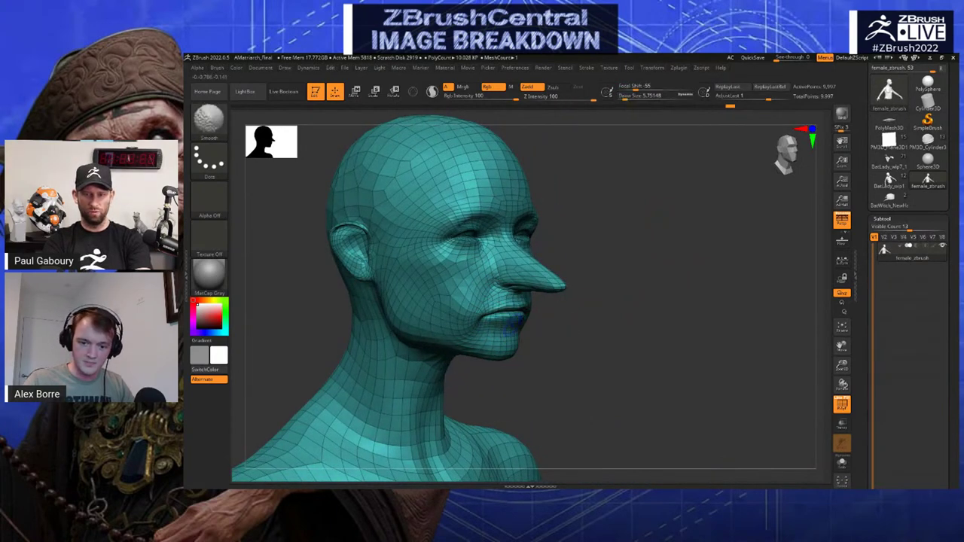
Reshape the mouth and lower cheek with the Move brush at a draw size of about 23, and smooth the cheek beside the nose
{"action": "right_click_drag", "start_coordinate": [663, 318], "coordinate": [512, 319]}
{"action": "key", "text": "s"}
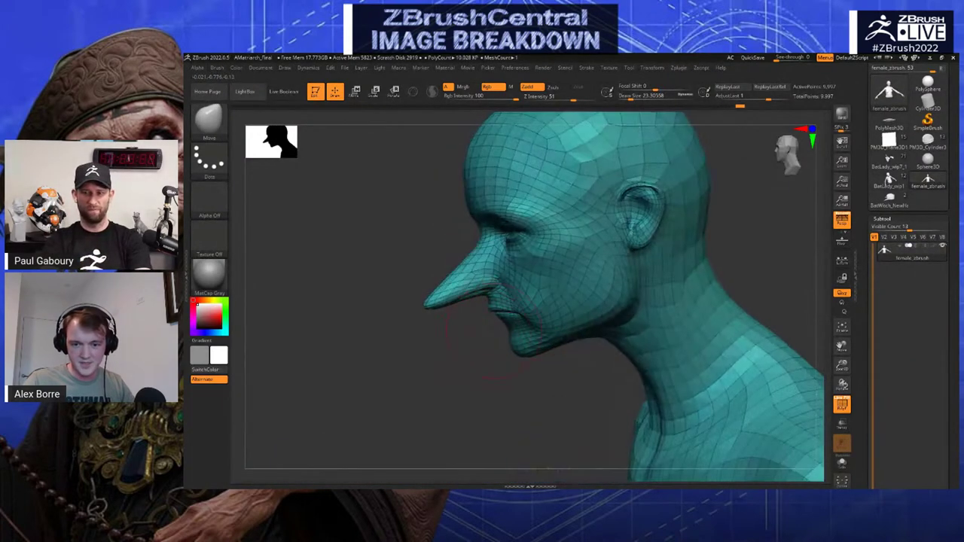
{"action": "key", "text": "s"}
{"action": "left_click_drag", "start_coordinate": [512, 319], "coordinate": [544, 308]}
{"action": "key", "text": "s"}
{"action": "key", "text": "shift"}
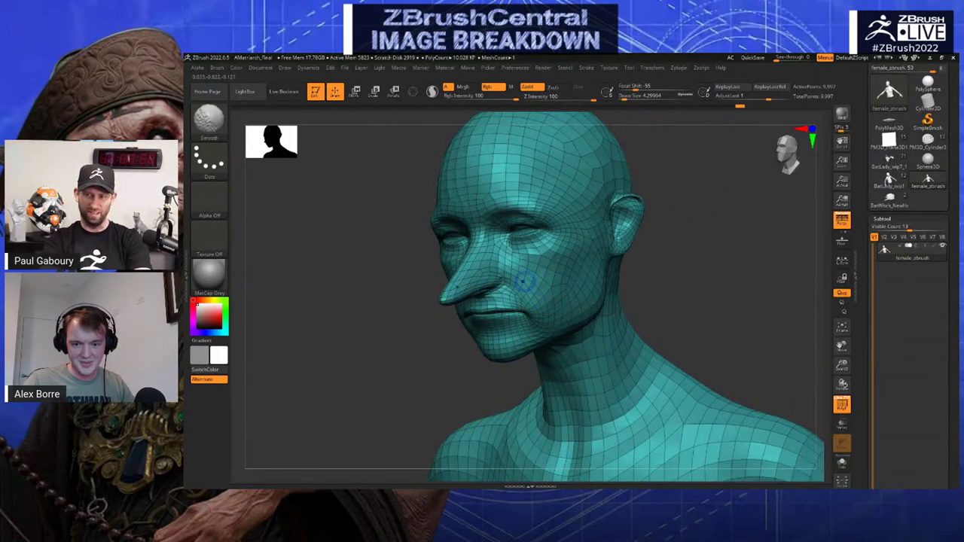
{"action": "mouse_move", "coordinate": [594, 276]}
{"action": "left_mouse_down"}
{"action": "mouse_move", "coordinate": [687, 273]}
{"action": "mouse_move", "coordinate": [631, 265]}
{"action": "mouse_move", "coordinate": [582, 274]}
{"action": "left_mouse_up"}
{"action": "key", "text": "shift"}
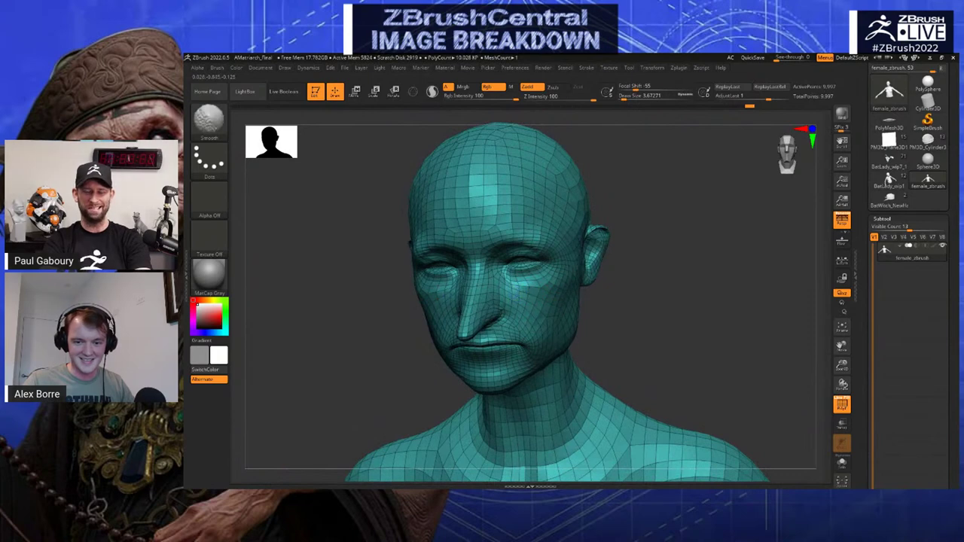
Adjust the under-eye area and the nose in profile with the Move brush at a draw size of about 13
{"action": "mouse_move", "coordinate": [603, 285]}
{"action": "left_mouse_down"}
{"action": "mouse_move", "coordinate": [667, 279]}
{"action": "mouse_move", "coordinate": [648, 301]}
{"action": "left_mouse_up"}
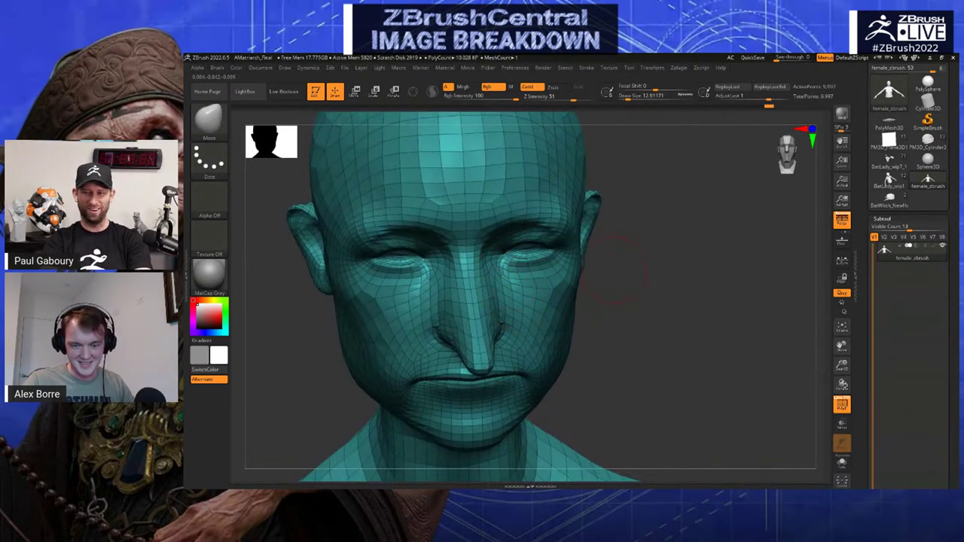
{"action": "left_click_drag", "start_coordinate": [616, 270], "coordinate": [535, 271], "text": "alt"}
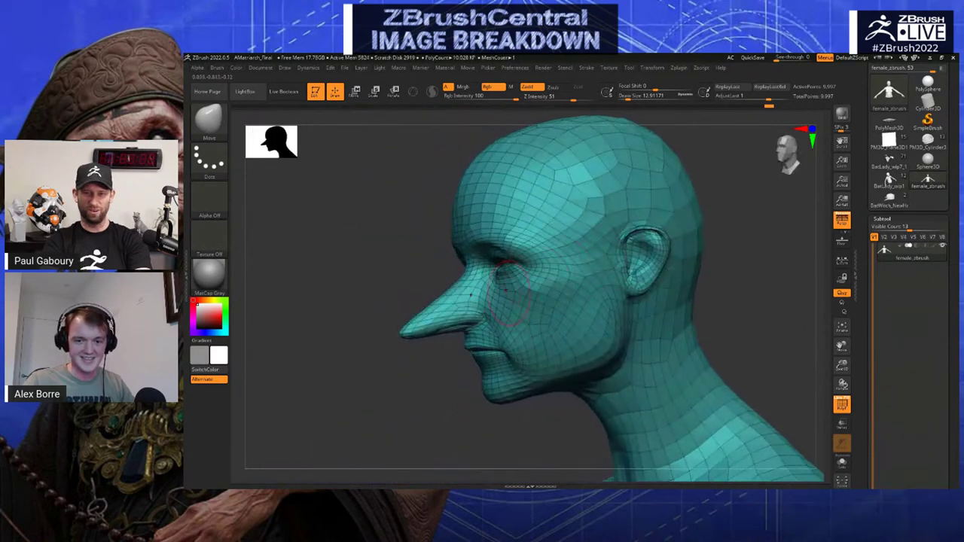
{"action": "key", "text": "s"}
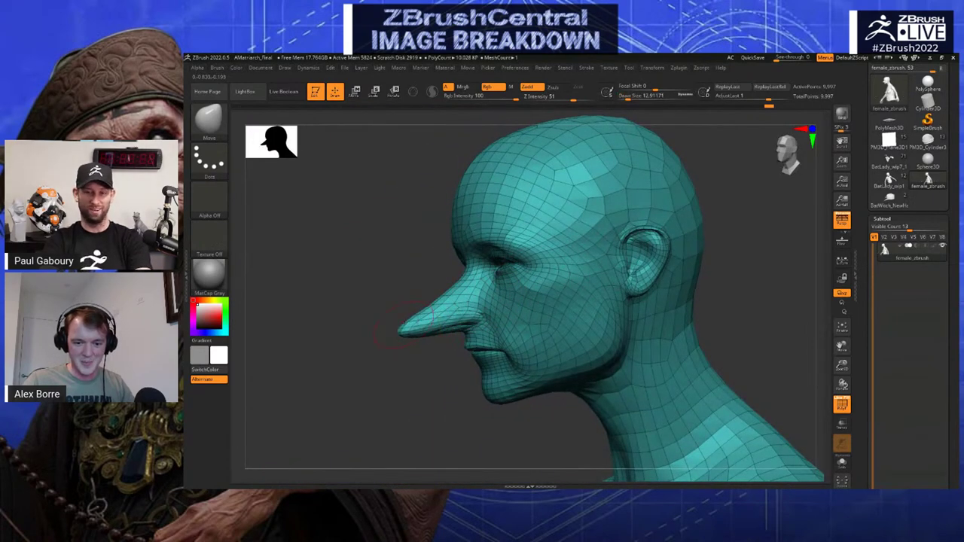
{"action": "left_click_drag", "start_coordinate": [437, 260], "coordinate": [648, 224]}
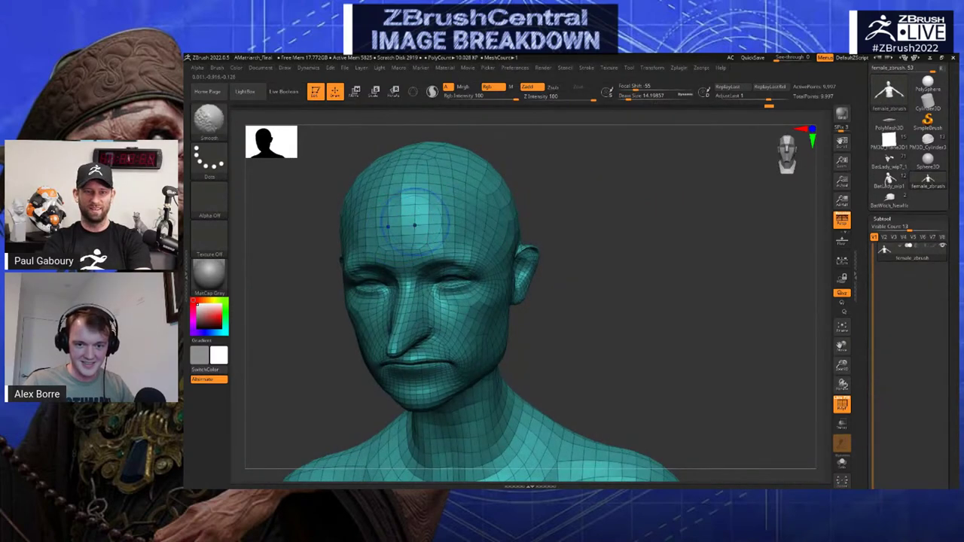
Reshape the forehead and crown, smoothing the surface at draw sizes between about 12 and 14
{"action": "mouse_move", "coordinate": [531, 165]}
{"action": "left_mouse_down"}
{"action": "mouse_move", "coordinate": [567, 170]}
{"action": "mouse_move", "coordinate": [431, 204]}
{"action": "mouse_move", "coordinate": [405, 189]}
{"action": "mouse_move", "coordinate": [416, 204]}
{"action": "left_mouse_up"}
{"action": "key", "text": "s"}
{"action": "key", "text": "s"}
{"action": "left_click_drag", "start_coordinate": [400, 181], "coordinate": [413, 174]}
{"action": "key", "text": "s"}
{"action": "mouse_move", "coordinate": [472, 201]}
{"action": "left_mouse_down"}
{"action": "mouse_move", "coordinate": [458, 201]}
{"action": "mouse_move", "coordinate": [501, 226]}
{"action": "left_mouse_up"}
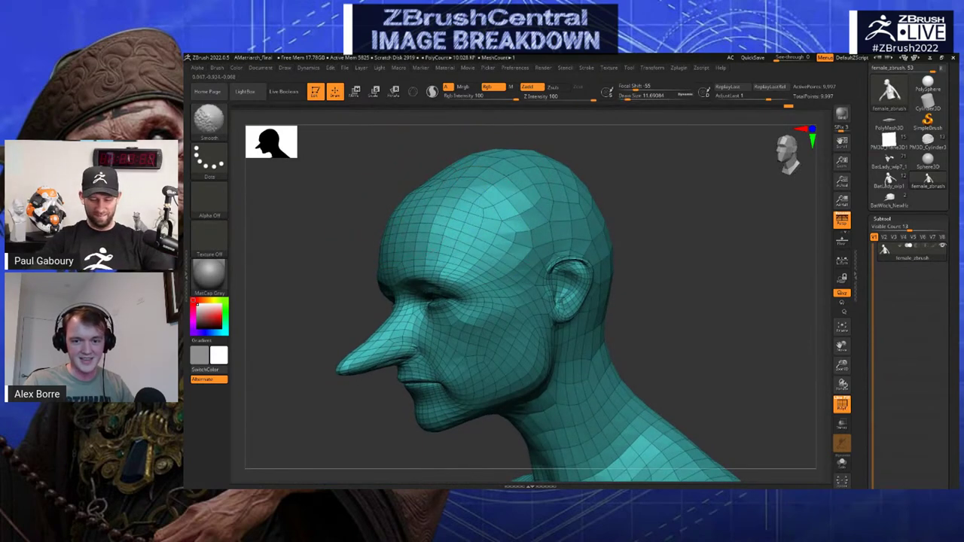
Adjust the brows and eyelids with the Move brush, using draw sizes of about 12 and 5
{"action": "left_click_drag", "start_coordinate": [573, 150], "coordinate": [632, 196]}
{"action": "mouse_move", "coordinate": [633, 196]}
{"action": "left_mouse_down", "text": "alt"}
{"action": "mouse_move", "coordinate": [631, 234]}
{"action": "mouse_move", "coordinate": [654, 223]}
{"action": "mouse_move", "coordinate": [640, 264]}
{"action": "mouse_move", "coordinate": [603, 220]}
{"action": "mouse_move", "coordinate": [587, 220]}
{"action": "left_mouse_up", "text": "alt"}
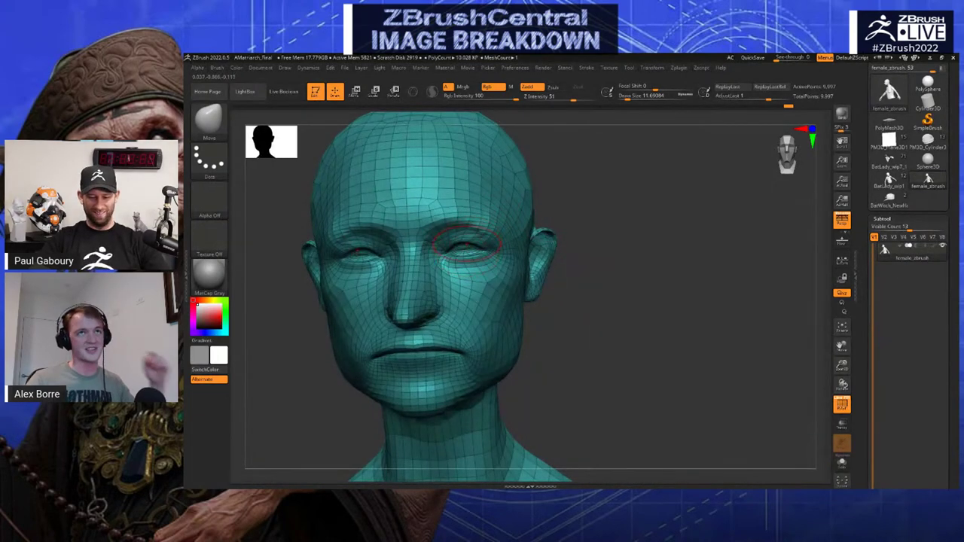
{"action": "left_click_drag", "start_coordinate": [587, 248], "coordinate": [490, 238]}
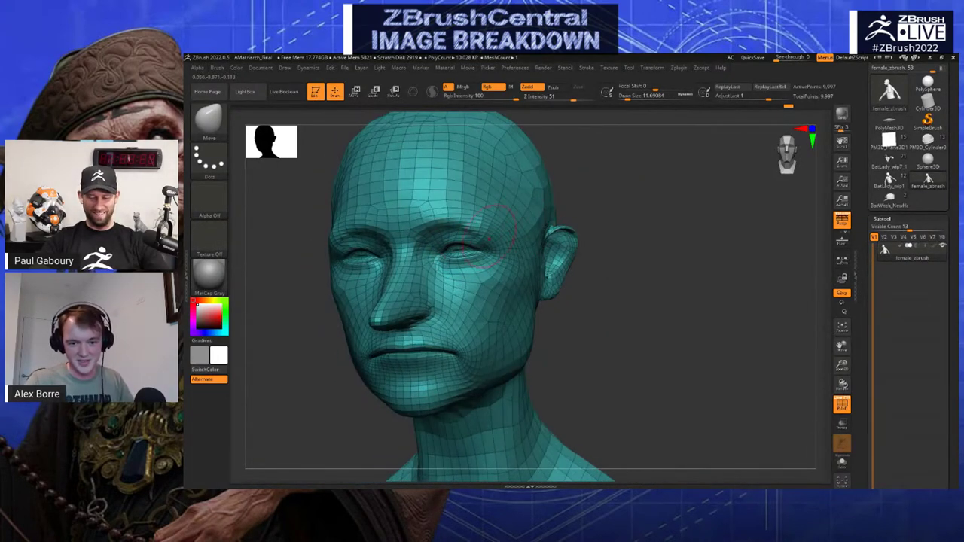
{"action": "left_click_drag", "start_coordinate": [584, 253], "coordinate": [666, 260]}
{"action": "key", "text": "bracketleft"}
{"action": "key", "text": "bracketleft"}
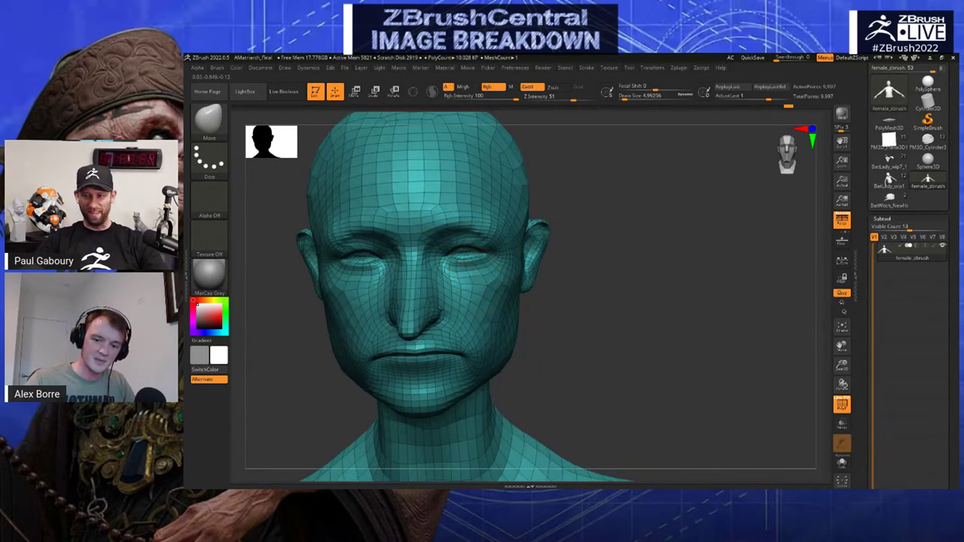
{"action": "left_click_drag", "start_coordinate": [595, 285], "coordinate": [471, 259]}
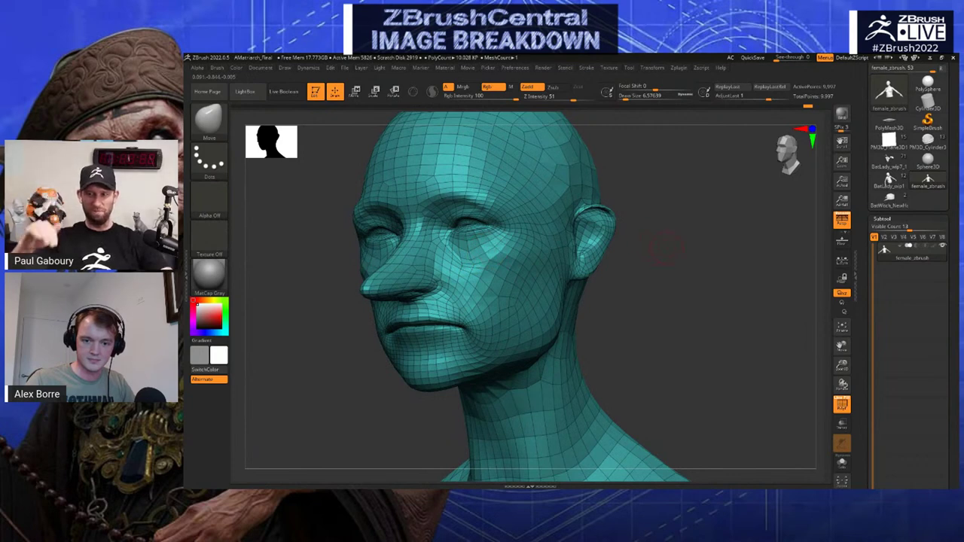
Shape the sagging skin under the eye with the Move brush, using draw sizes between about 4 and 6
{"action": "left_click_drag", "start_coordinate": [666, 248], "coordinate": [490, 249]}
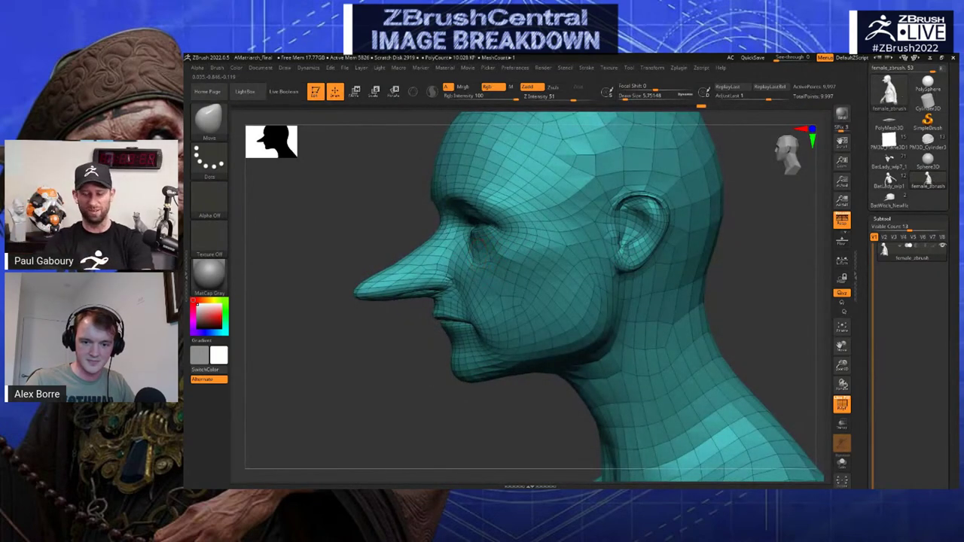
{"action": "left_click_drag", "start_coordinate": [413, 226], "coordinate": [502, 249]}
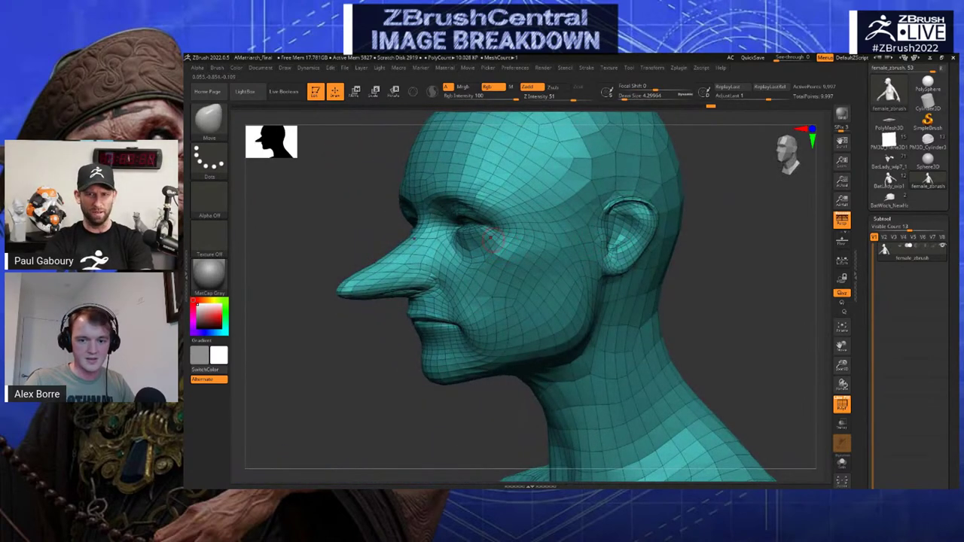
{"action": "mouse_move", "coordinate": [466, 248]}
{"action": "right_mouse_down"}
{"action": "mouse_move", "coordinate": [602, 246]}
{"action": "mouse_move", "coordinate": [475, 238]}
{"action": "right_mouse_up"}
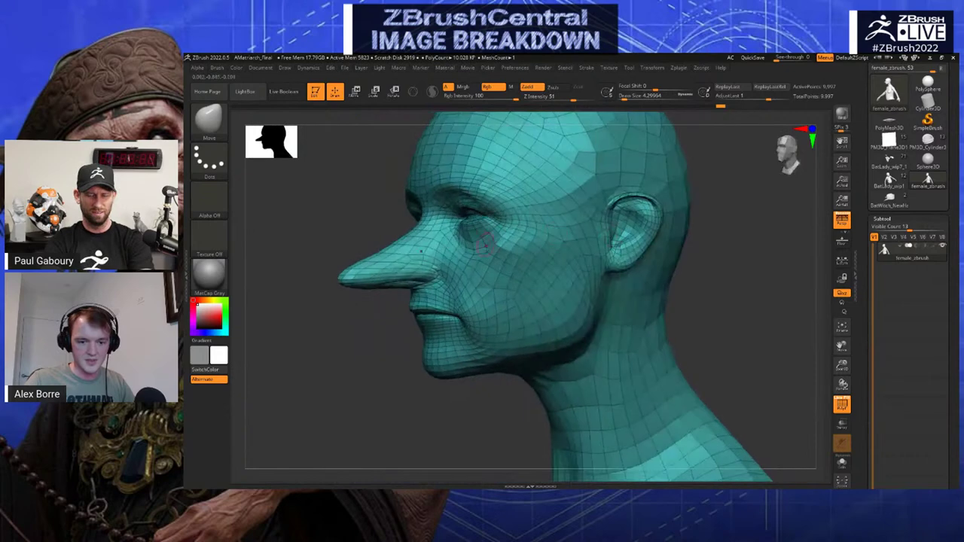
Shape the tip of the long nose in profile with the Move brush at a draw size of about 11
{"action": "key", "text": "s"}
{"action": "left_click_drag", "start_coordinate": [354, 257], "coordinate": [360, 258]}
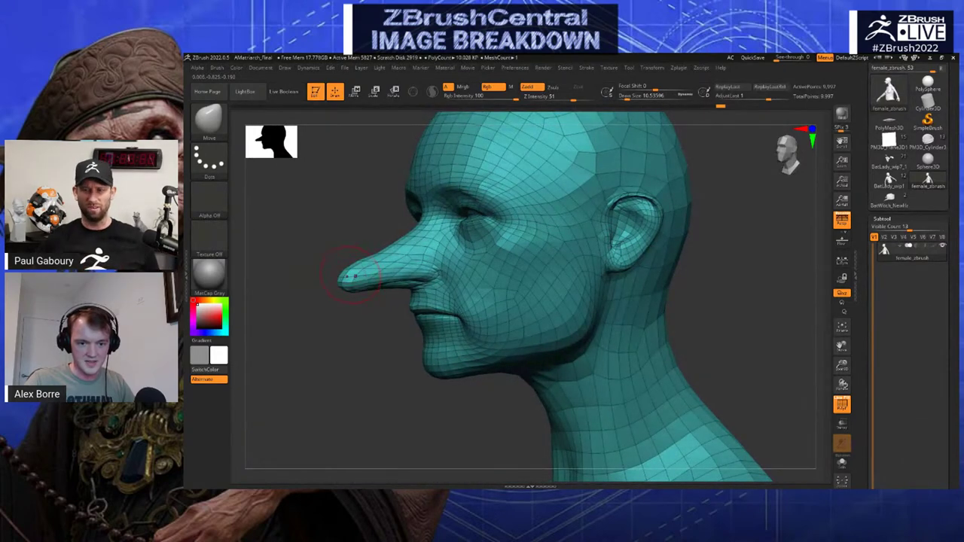
{"action": "left_click_drag", "start_coordinate": [340, 255], "coordinate": [348, 253]}
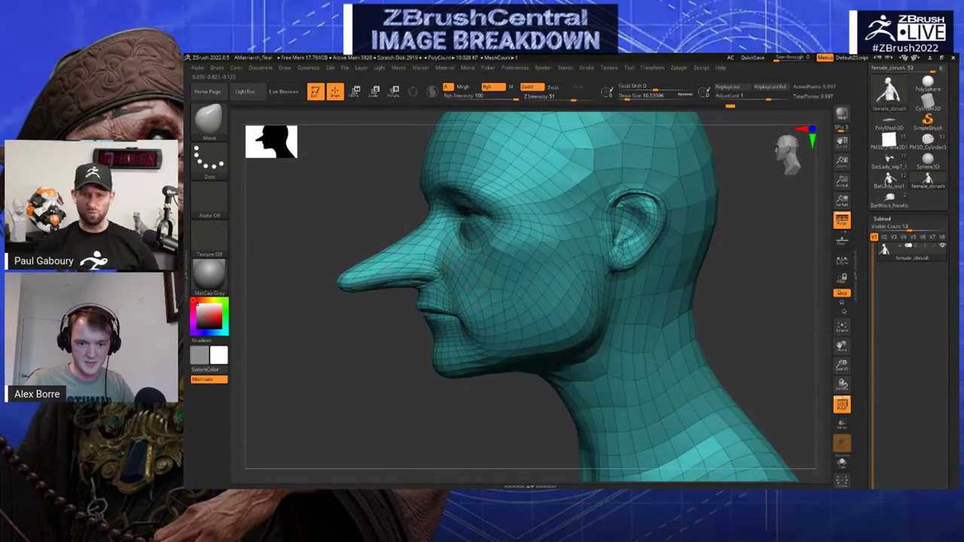
{"action": "right_click_drag", "start_coordinate": [457, 277], "coordinate": [439, 268]}
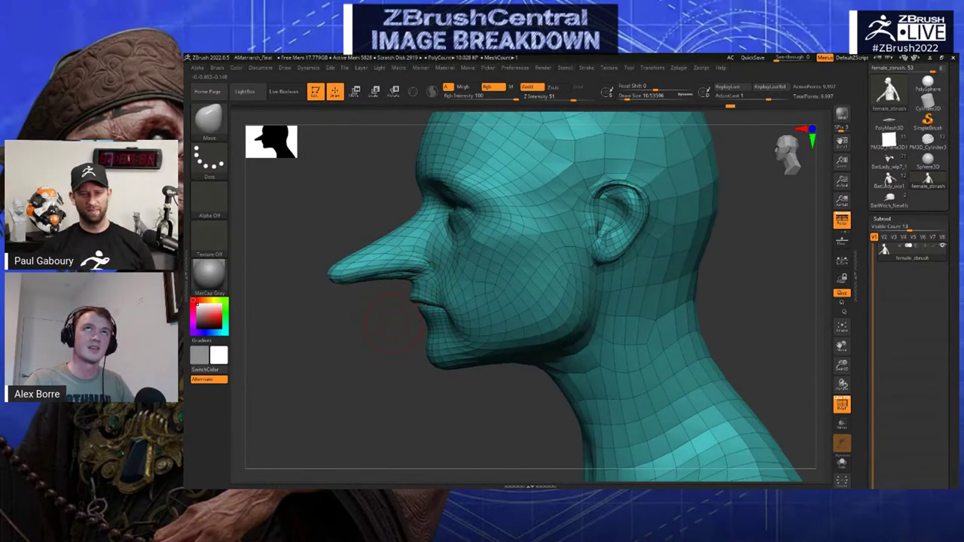
{"action": "left_click_drag", "start_coordinate": [392, 324], "coordinate": [482, 252]}
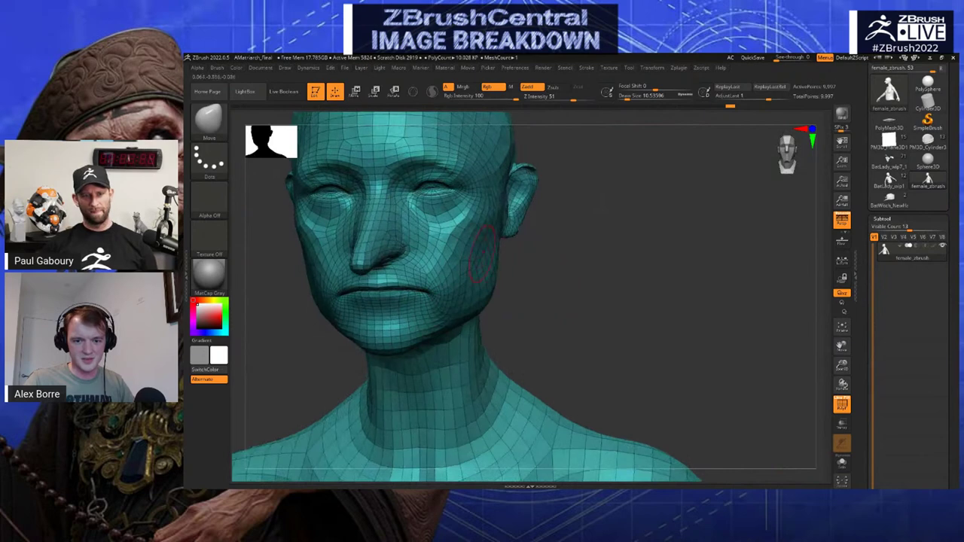
Reshape the cheek, jaw and chin with the Move brush, using draw sizes between about 11 and 18
{"action": "left_click_drag", "start_coordinate": [554, 321], "coordinate": [563, 286]}
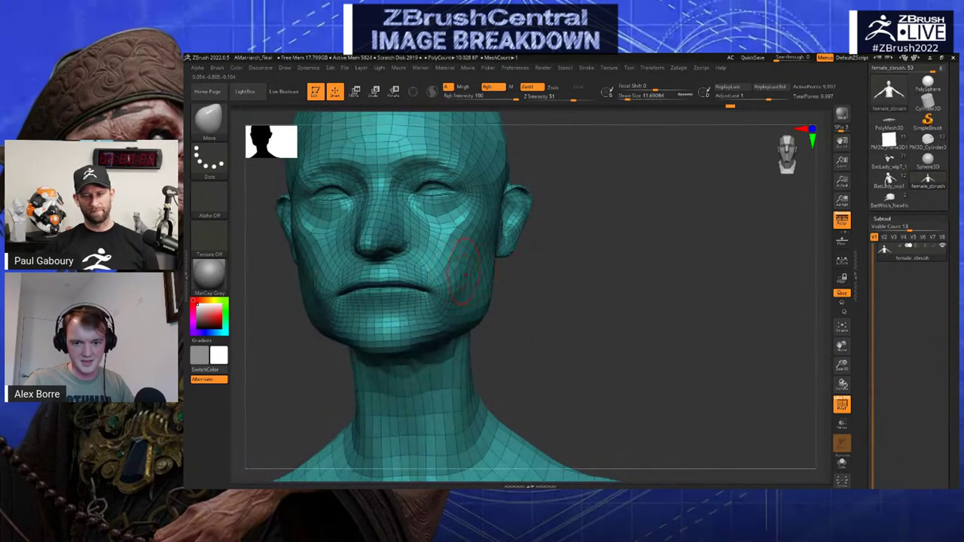
{"action": "left_click_drag", "start_coordinate": [462, 276], "coordinate": [445, 332]}
{"action": "key", "text": "s"}
{"action": "right_click_drag", "start_coordinate": [439, 329], "coordinate": [412, 330]}
{"action": "left_click_drag", "start_coordinate": [413, 332], "coordinate": [409, 336]}
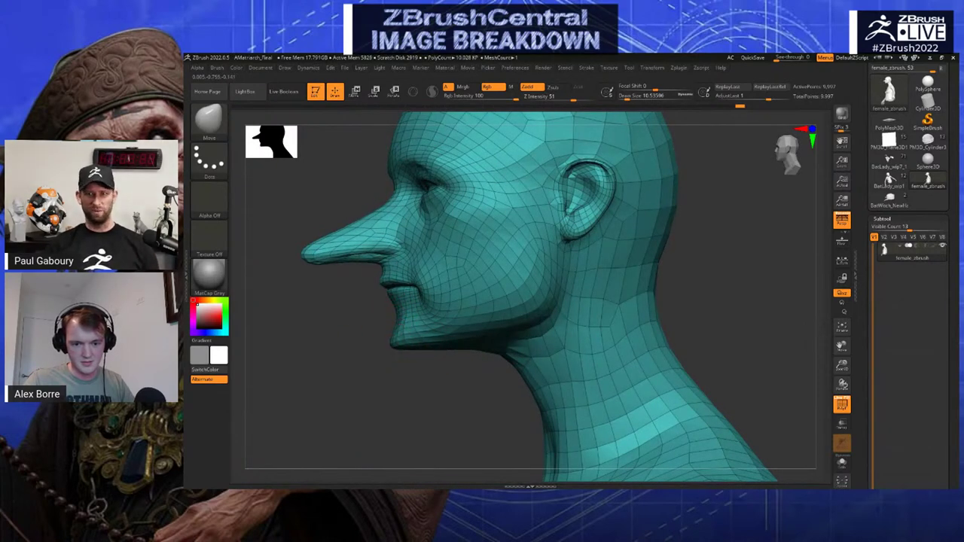
{"action": "right_click_drag", "start_coordinate": [413, 333], "coordinate": [443, 333]}
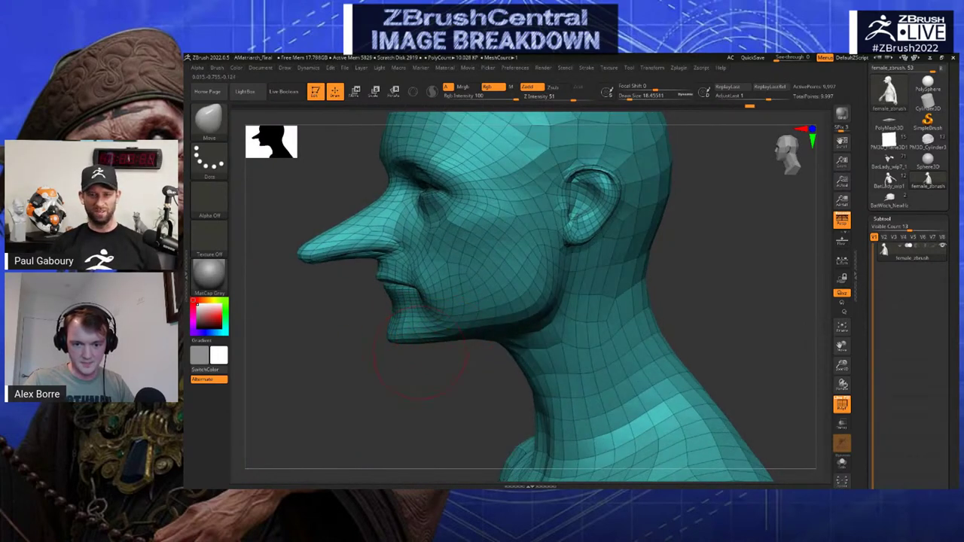
{"action": "mouse_move", "coordinate": [421, 354]}
{"action": "left_mouse_down"}
{"action": "mouse_move", "coordinate": [503, 307]}
{"action": "mouse_move", "coordinate": [616, 292]}
{"action": "mouse_move", "coordinate": [520, 291]}
{"action": "mouse_move", "coordinate": [530, 261]}
{"action": "mouse_move", "coordinate": [431, 255]}
{"action": "left_mouse_up"}
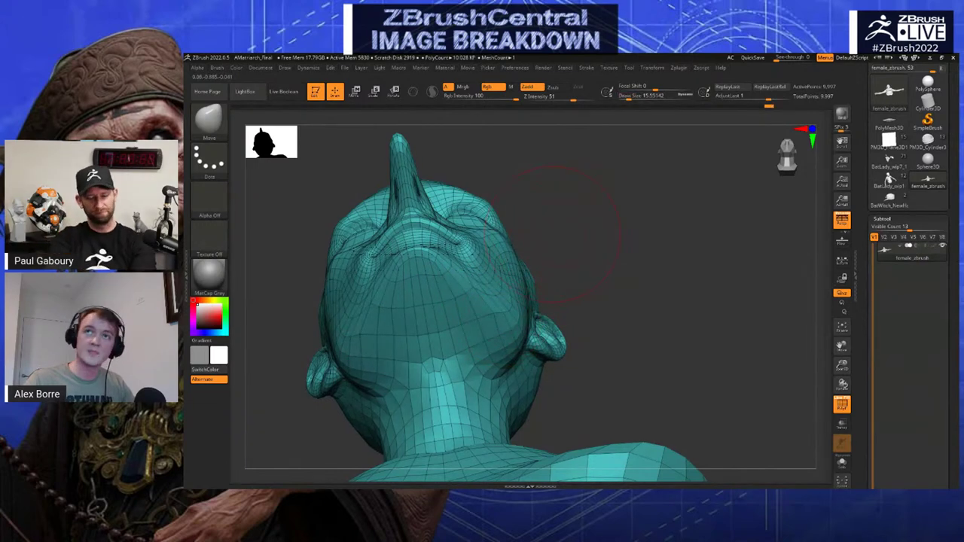
Adjust the jaw corner below the ear with the Move brush at draw sizes of about 16 and 17
{"action": "mouse_move", "coordinate": [628, 217]}
{"action": "left_mouse_down"}
{"action": "mouse_move", "coordinate": [631, 282]}
{"action": "mouse_move", "coordinate": [591, 361]}
{"action": "left_mouse_up"}
{"action": "left_click_drag", "start_coordinate": [550, 309], "coordinate": [514, 270]}
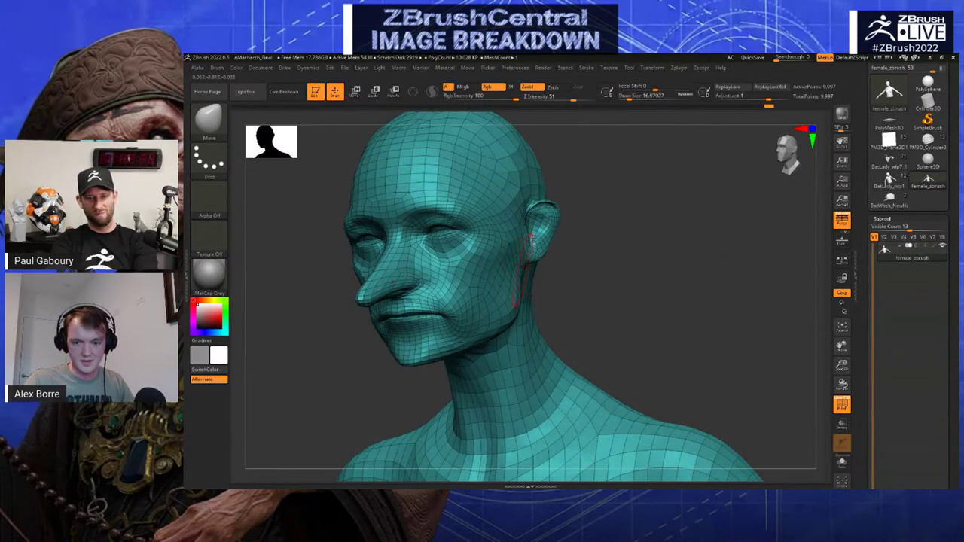
{"action": "mouse_move", "coordinate": [528, 267]}
{"action": "left_mouse_down"}
{"action": "mouse_move", "coordinate": [562, 260]}
{"action": "mouse_move", "coordinate": [517, 301]}
{"action": "mouse_move", "coordinate": [527, 320]}
{"action": "mouse_move", "coordinate": [606, 269]}
{"action": "mouse_move", "coordinate": [502, 326]}
{"action": "mouse_move", "coordinate": [603, 290]}
{"action": "mouse_move", "coordinate": [584, 275]}
{"action": "mouse_move", "coordinate": [512, 309]}
{"action": "left_mouse_up"}
{"action": "key", "text": "bracketright"}
{"action": "mouse_move", "coordinate": [588, 276]}
{"action": "left_mouse_down"}
{"action": "mouse_move", "coordinate": [621, 263]}
{"action": "mouse_move", "coordinate": [627, 283]}
{"action": "mouse_move", "coordinate": [654, 245]}
{"action": "mouse_move", "coordinate": [627, 249]}
{"action": "left_mouse_up"}
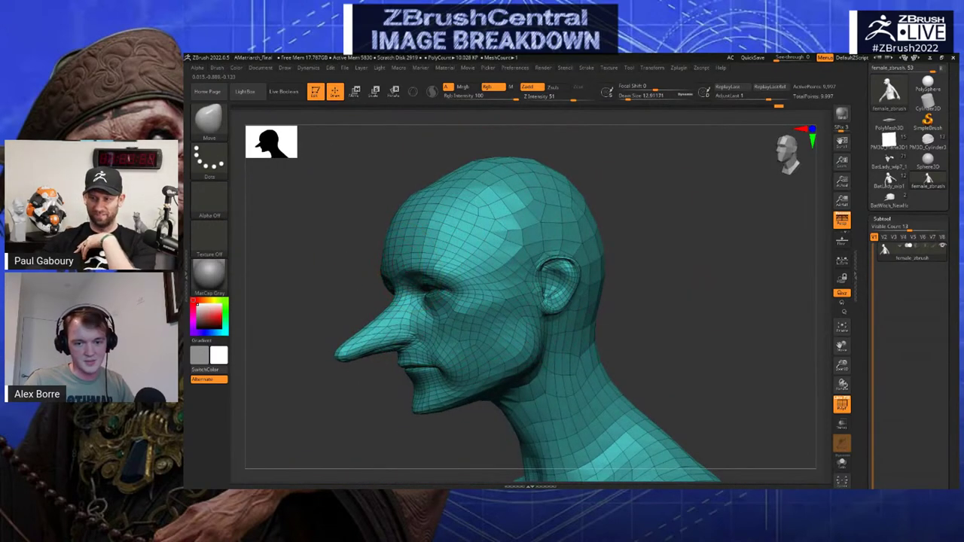
Smooth and reshape the forehead profile above the brow, using draw sizes between about 11 and 18
{"action": "left_click_drag", "start_coordinate": [358, 285], "coordinate": [383, 269]}
{"action": "key", "text": "shift"}
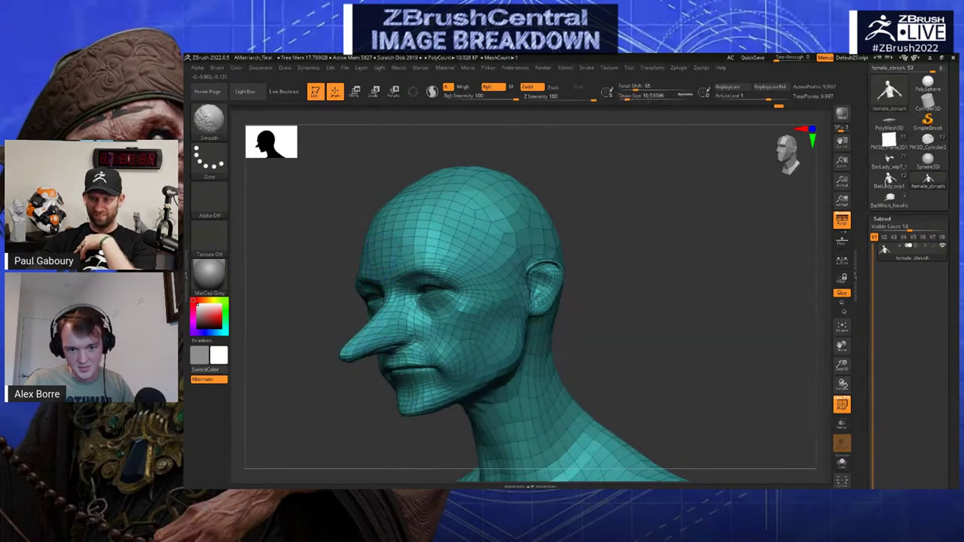
{"action": "left_click_drag", "start_coordinate": [377, 215], "coordinate": [307, 264]}
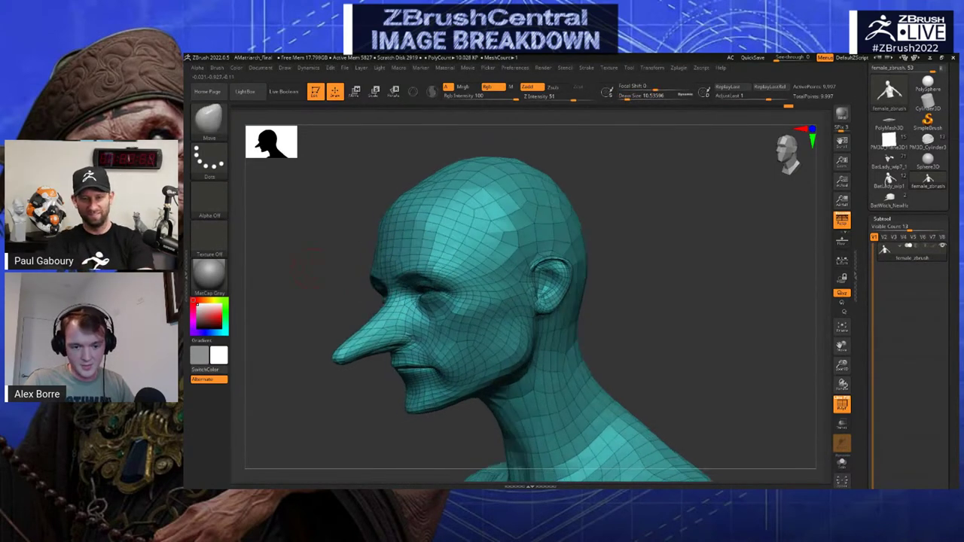
{"action": "right_click_drag", "start_coordinate": [401, 273], "coordinate": [369, 271]}
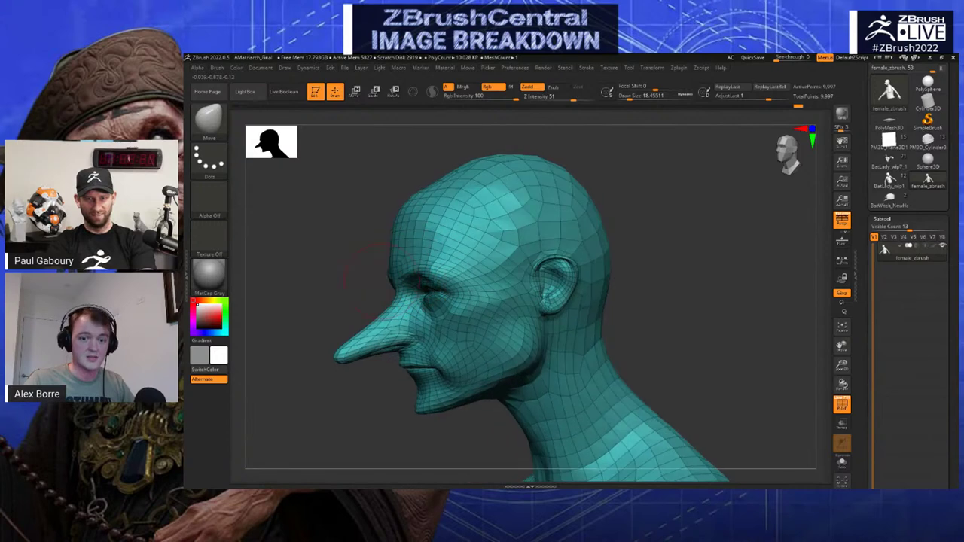
{"action": "key", "text": "bracketright"}
{"action": "mouse_move", "coordinate": [375, 226]}
{"action": "left_mouse_down"}
{"action": "mouse_move", "coordinate": [340, 228]}
{"action": "mouse_move", "coordinate": [362, 230]}
{"action": "left_mouse_up"}
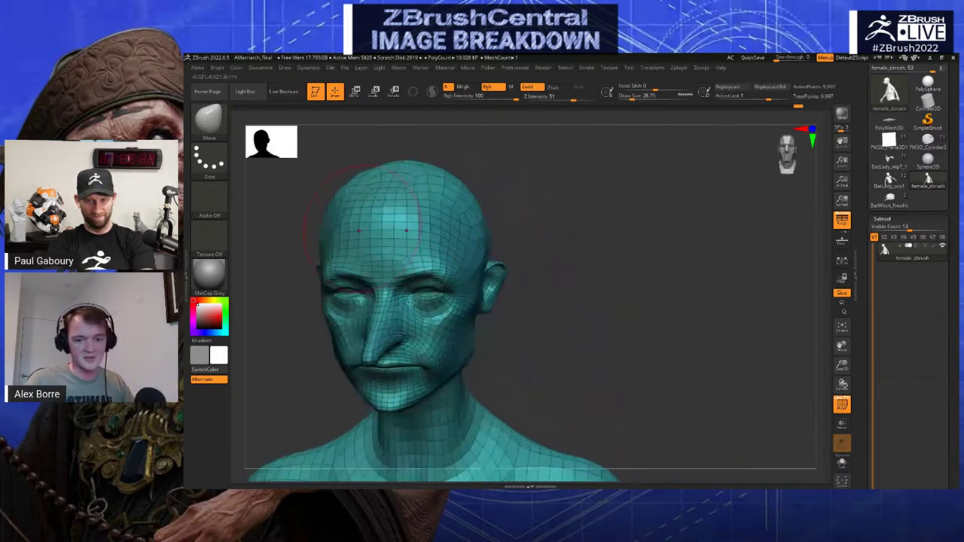
Refine the volume of the forehead with the Move brush, reducing the draw size to about 20 and 14
{"action": "key", "text": "s"}
{"action": "left_click", "coordinate": [408, 198]}
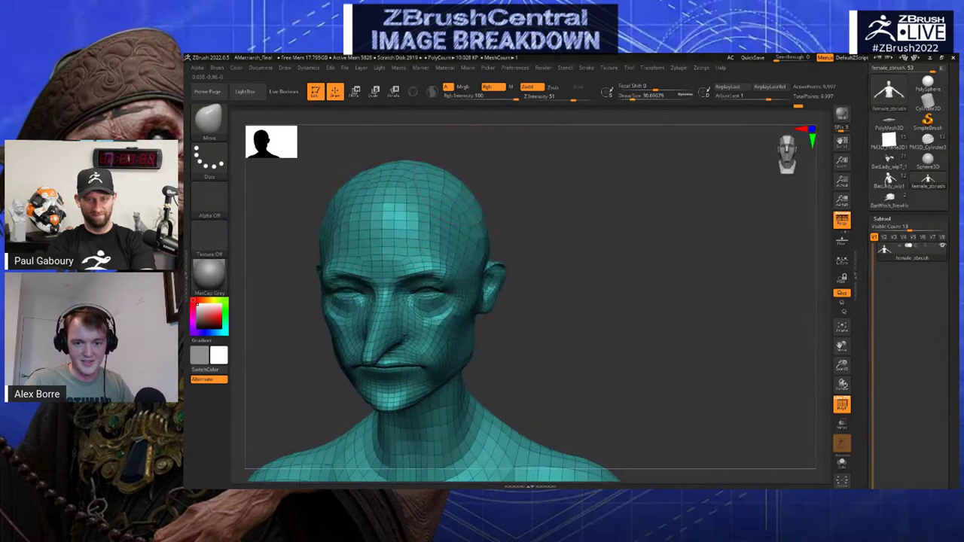
{"action": "right_click_drag", "start_coordinate": [449, 215], "coordinate": [402, 215]}
{"action": "key", "text": "s"}
{"action": "left_click_drag", "start_coordinate": [400, 226], "coordinate": [392, 226]}
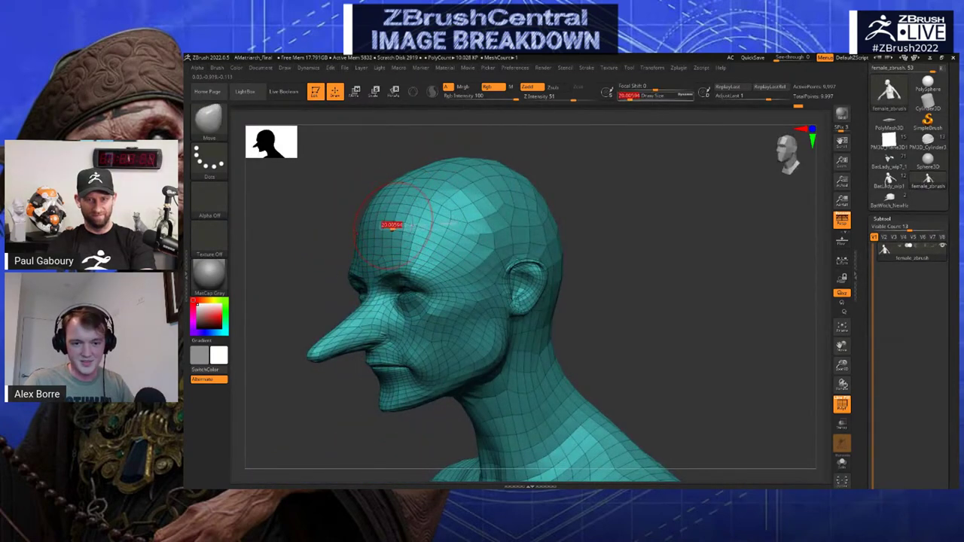
{"action": "key", "text": "shift"}
{"action": "right_click_drag", "start_coordinate": [347, 249], "coordinate": [400, 231]}
{"action": "key", "text": "s"}
{"action": "left_click_drag", "start_coordinate": [395, 229], "coordinate": [387, 229]}
{"action": "right_click_drag", "start_coordinate": [426, 230], "coordinate": [407, 234]}
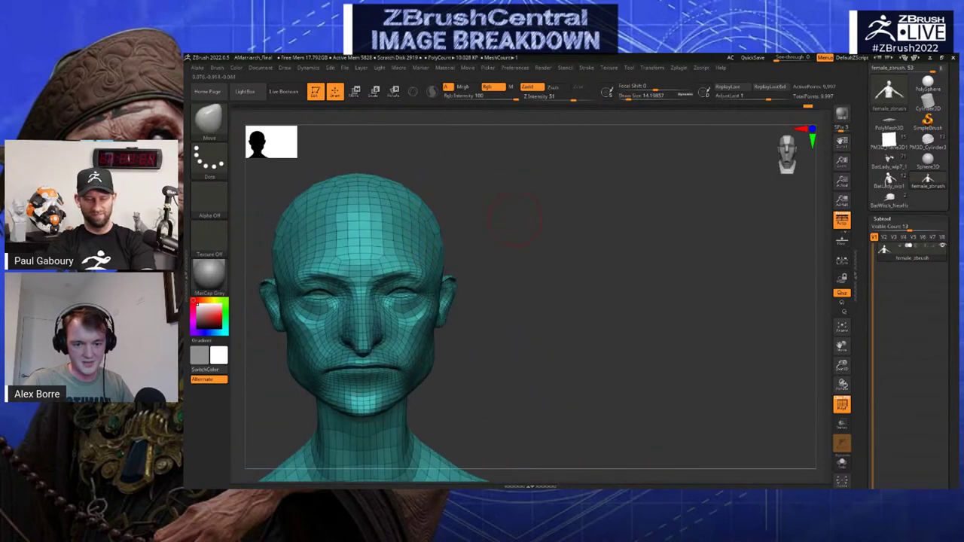
Shape the sides of the forehead and skull with the Move brush at draw sizes of about 23 and 11
{"action": "mouse_move", "coordinate": [515, 220]}
{"action": "right_mouse_down"}
{"action": "mouse_move", "coordinate": [499, 221]}
{"action": "mouse_move", "coordinate": [561, 223]}
{"action": "mouse_move", "coordinate": [579, 247]}
{"action": "mouse_move", "coordinate": [591, 216]}
{"action": "mouse_move", "coordinate": [571, 153]}
{"action": "right_mouse_up"}
{"action": "key", "text": "s"}
{"action": "mouse_move", "coordinate": [498, 236]}
{"action": "left_mouse_down"}
{"action": "mouse_move", "coordinate": [462, 235]}
{"action": "mouse_move", "coordinate": [440, 217]}
{"action": "left_mouse_up"}
{"action": "key", "text": "s"}
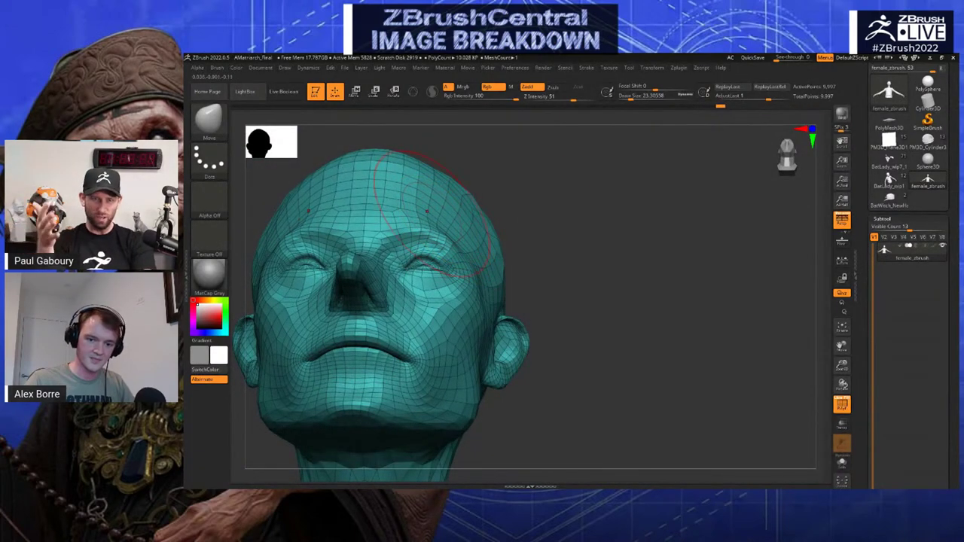
{"action": "right_click_drag", "start_coordinate": [506, 220], "coordinate": [522, 273]}
{"action": "key", "text": "s"}
{"action": "left_click_drag", "start_coordinate": [479, 237], "coordinate": [470, 236]}
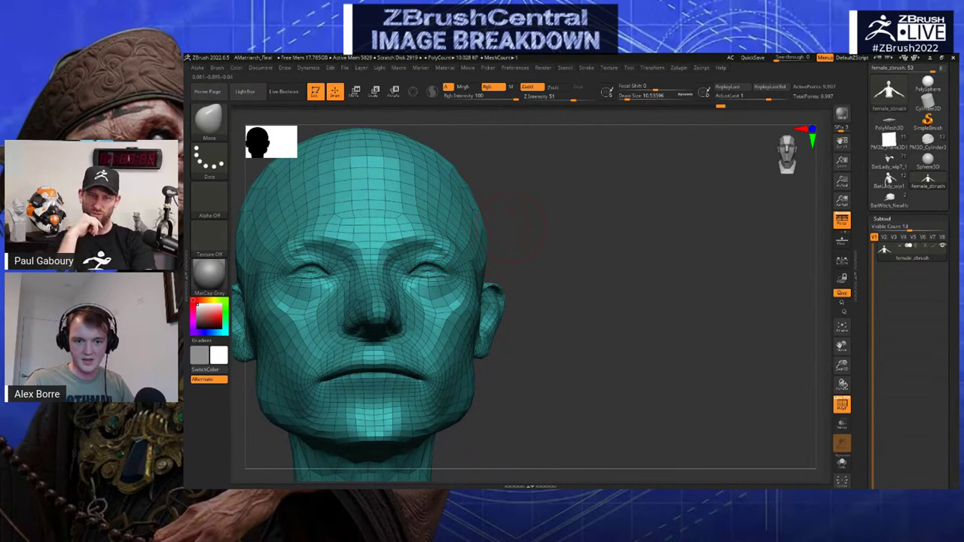
{"action": "right_click_drag", "start_coordinate": [515, 226], "coordinate": [482, 254]}
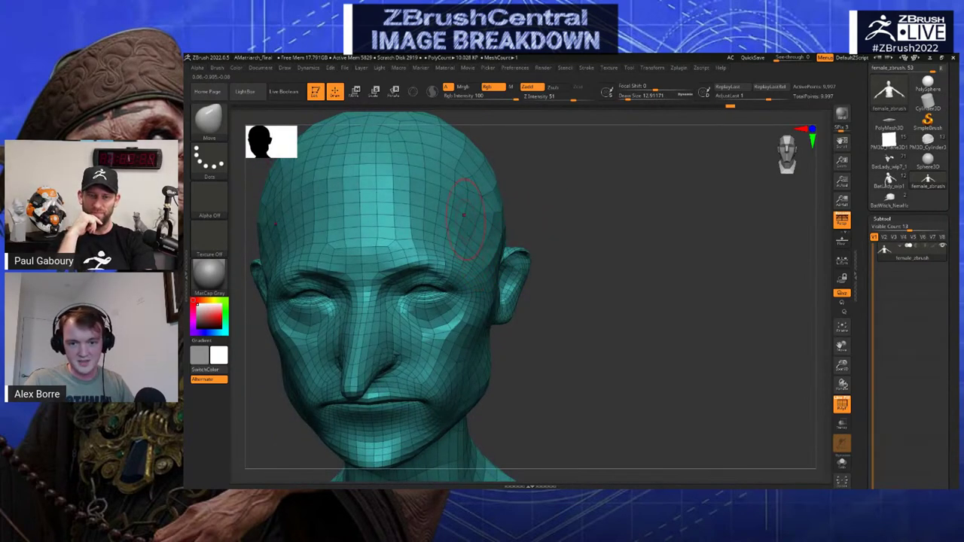
Adjust the temple and outer brow with the Move brush at a draw size of about 13
{"action": "right_click_drag", "start_coordinate": [464, 215], "coordinate": [437, 219]}
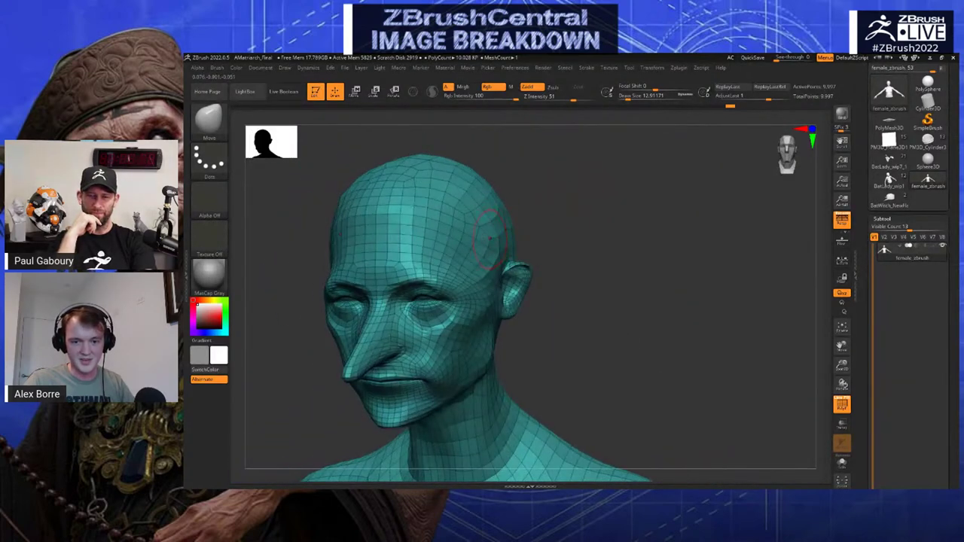
{"action": "right_click_drag", "start_coordinate": [490, 236], "coordinate": [534, 219]}
{"action": "left_click_drag", "start_coordinate": [435, 283], "coordinate": [441, 285]}
{"action": "mouse_move", "coordinate": [372, 291]}
{"action": "right_mouse_down"}
{"action": "mouse_move", "coordinate": [429, 298]}
{"action": "mouse_move", "coordinate": [377, 297]}
{"action": "mouse_move", "coordinate": [482, 279]}
{"action": "mouse_move", "coordinate": [453, 268]}
{"action": "right_mouse_up"}
Reshape the brow and eye socket area, starting with a Move brush draw size of about 16
{"action": "key", "text": "s"}
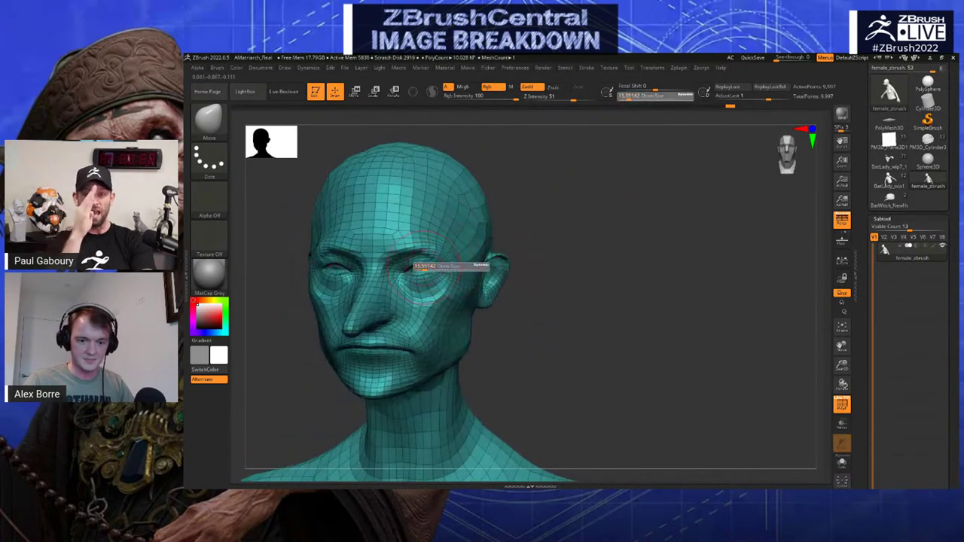
{"action": "mouse_move", "coordinate": [453, 268]}
{"action": "left_mouse_down"}
{"action": "mouse_move", "coordinate": [431, 268]}
{"action": "mouse_move", "coordinate": [429, 253]}
{"action": "left_mouse_up"}
{"action": "right_click_drag", "start_coordinate": [429, 256], "coordinate": [475, 260]}
{"action": "mouse_move", "coordinate": [474, 260]}
{"action": "right_mouse_down", "text": "ctrl"}
{"action": "mouse_move", "coordinate": [474, 294]}
{"action": "mouse_move", "coordinate": [441, 271]}
{"action": "right_mouse_up", "text": "ctrl"}
{"action": "left_click_drag", "start_coordinate": [436, 258], "coordinate": [457, 262], "text": "shift"}
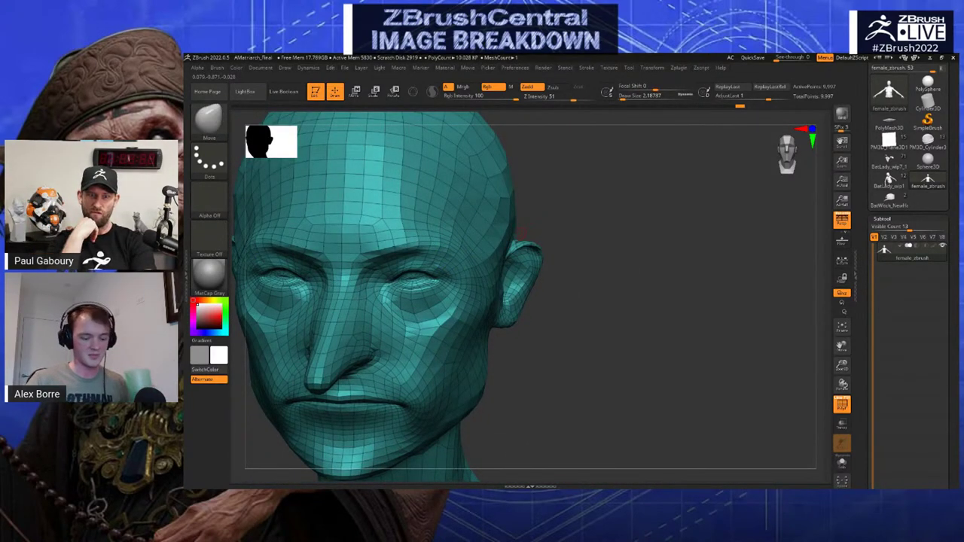
Pull the upper eyelid down over the eye with the Move brush at draw sizes of about 2 and 3
{"action": "right_click_drag", "start_coordinate": [539, 223], "coordinate": [585, 214]}
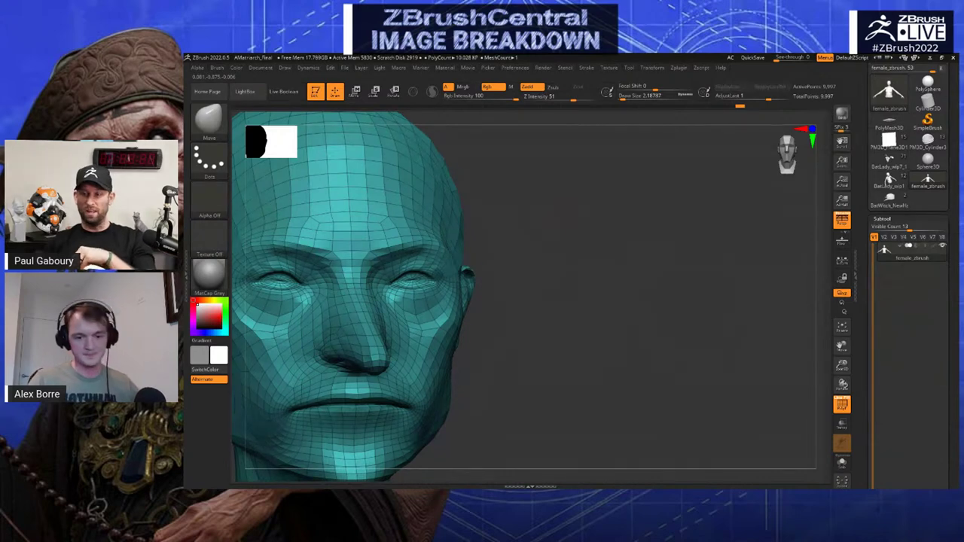
{"action": "mouse_move", "coordinate": [544, 225]}
{"action": "right_mouse_down"}
{"action": "mouse_move", "coordinate": [565, 240]}
{"action": "mouse_move", "coordinate": [584, 231]}
{"action": "right_mouse_up"}
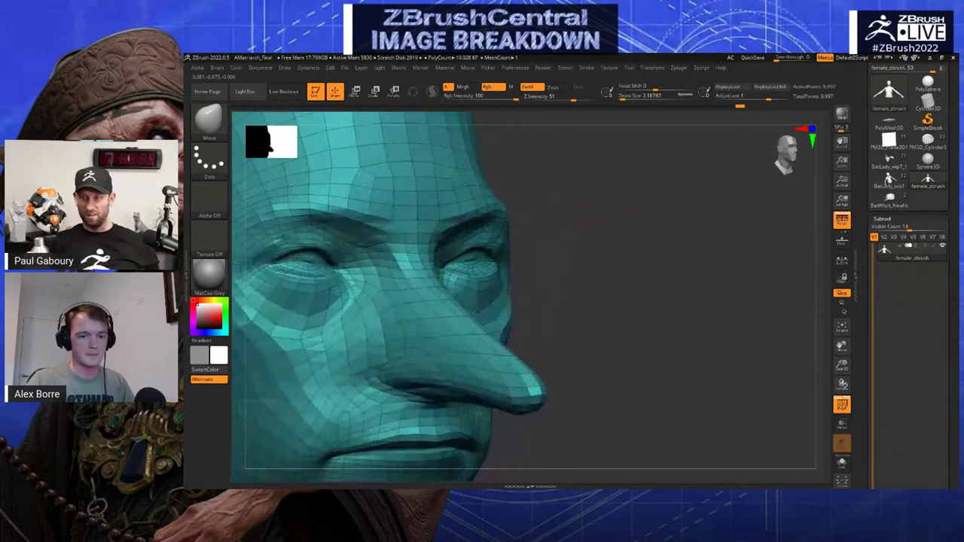
{"action": "key", "text": "s"}
{"action": "key", "text": "s"}
{"action": "left_click_drag", "start_coordinate": [300, 247], "coordinate": [297, 247]}
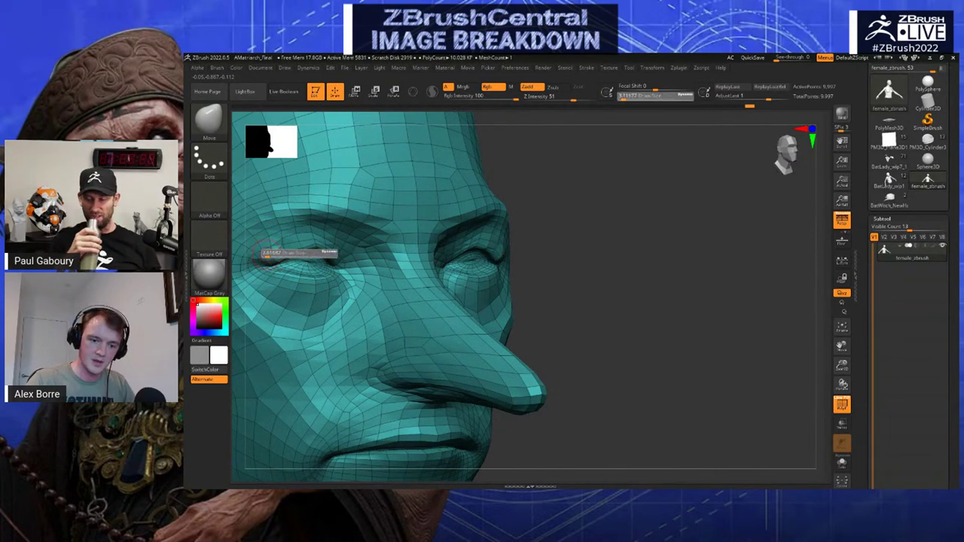
{"action": "key", "text": "shift"}
{"action": "right_click_drag", "start_coordinate": [428, 217], "coordinate": [361, 221]}
Refine the upper eyelid edge with the Move brush at draw sizes of about 2.6 and 2.2
{"action": "key", "text": "s"}
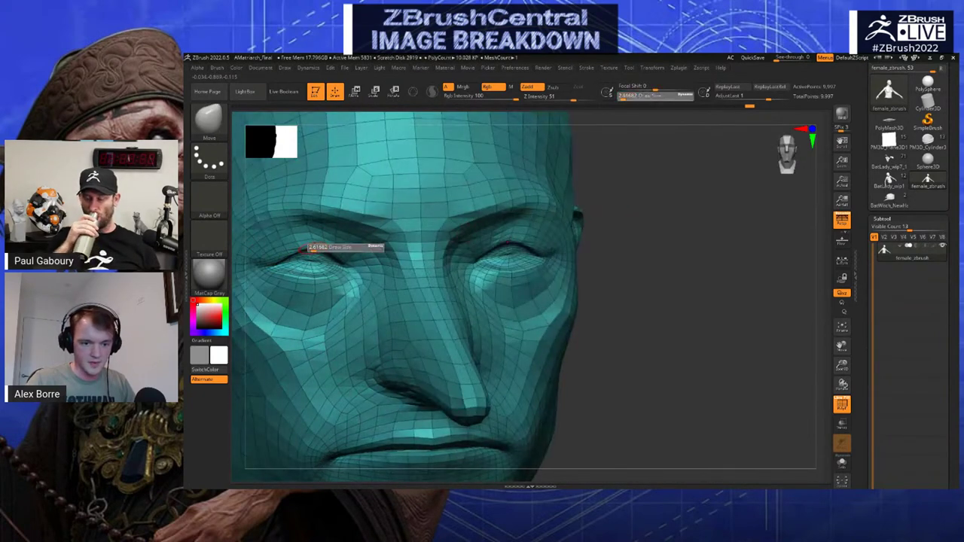
{"action": "key", "text": "s"}
{"action": "left_click", "coordinate": [298, 255]}
{"action": "left_click_drag", "start_coordinate": [308, 249], "coordinate": [281, 253]}
{"action": "right_click_drag", "start_coordinate": [463, 309], "coordinate": [474, 211]}
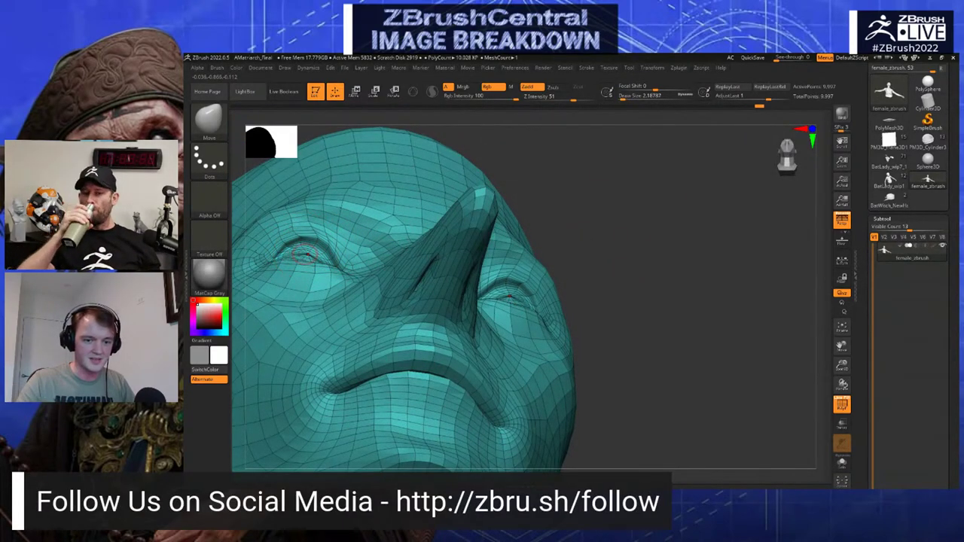
{"action": "key", "text": "ctrl+z"}
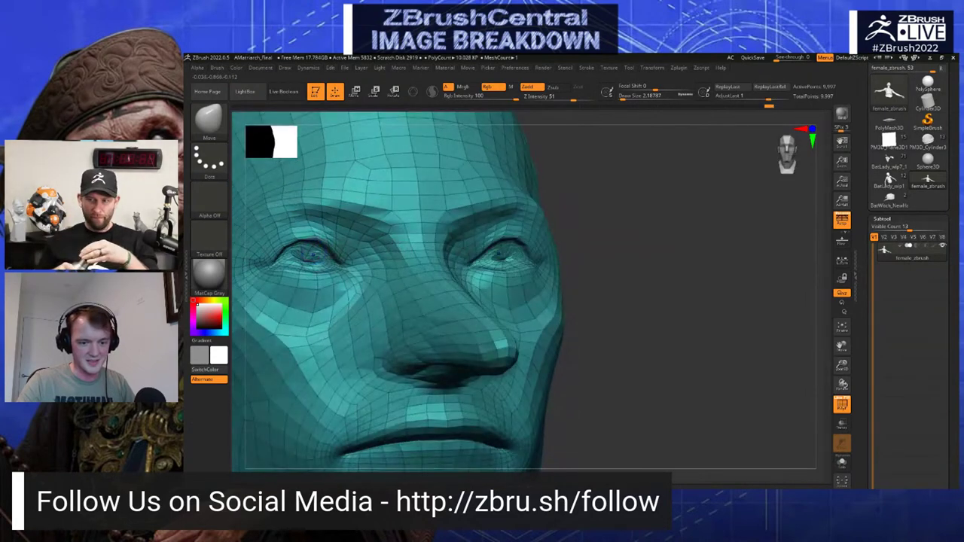
Try to reshape the eye area with the Move brush at a draw size of about 13
{"action": "mouse_move", "coordinate": [452, 301]}
{"action": "right_mouse_down", "text": "ctrl"}
{"action": "mouse_move", "coordinate": [452, 233]}
{"action": "mouse_move", "coordinate": [452, 256]}
{"action": "mouse_move", "coordinate": [447, 245]}
{"action": "right_mouse_up", "text": "ctrl"}
{"action": "key", "text": "s"}
{"action": "left_click_drag", "start_coordinate": [447, 244], "coordinate": [427, 245]}
{"action": "key", "text": "s"}
{"action": "key", "text": "ctrl+z"}
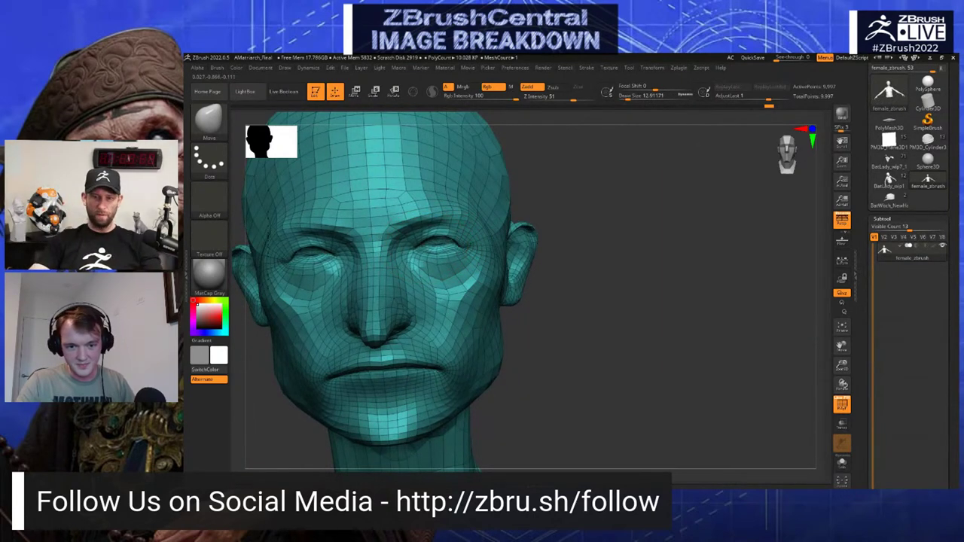
Adjust the brow and outer eye corner with the Move brush at draw sizes of about 2.2 and 2.6
{"action": "right_click_drag", "start_coordinate": [439, 242], "coordinate": [400, 243]}
{"action": "key", "text": "s"}
{"action": "left_click_drag", "start_coordinate": [439, 240], "coordinate": [431, 240]}
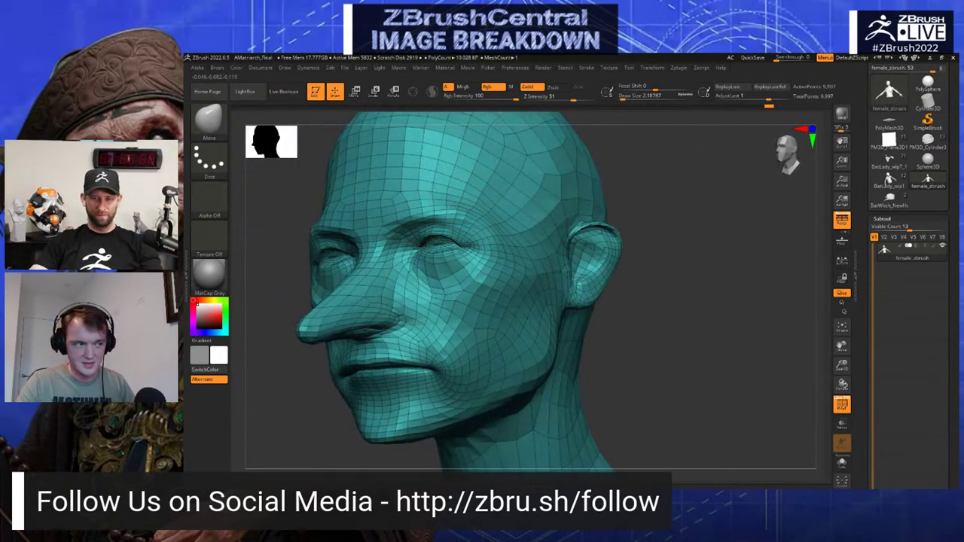
{"action": "mouse_move", "coordinate": [431, 240]}
{"action": "right_mouse_down"}
{"action": "mouse_move", "coordinate": [512, 245]}
{"action": "mouse_move", "coordinate": [561, 192]}
{"action": "mouse_move", "coordinate": [535, 170]}
{"action": "right_mouse_up"}
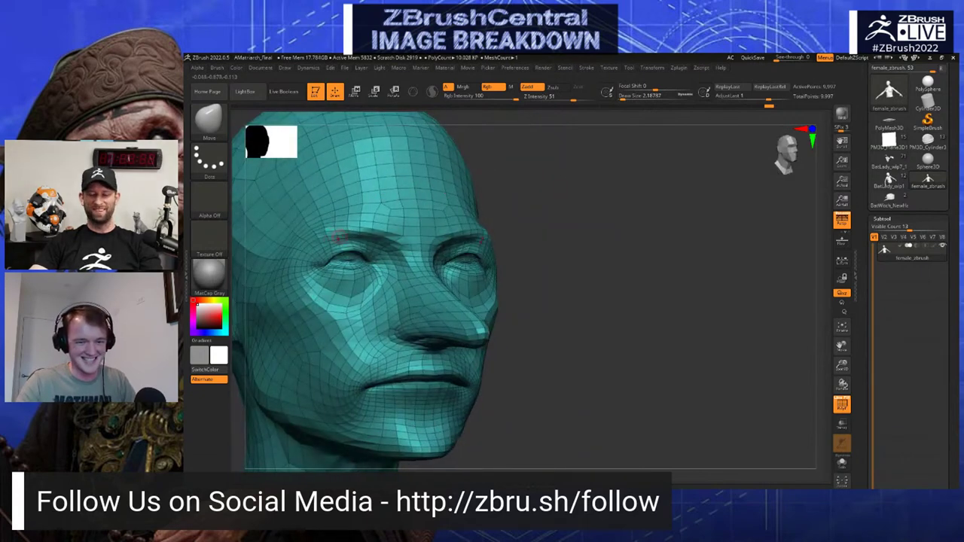
{"action": "key", "text": "shift"}
{"action": "key", "text": "s"}
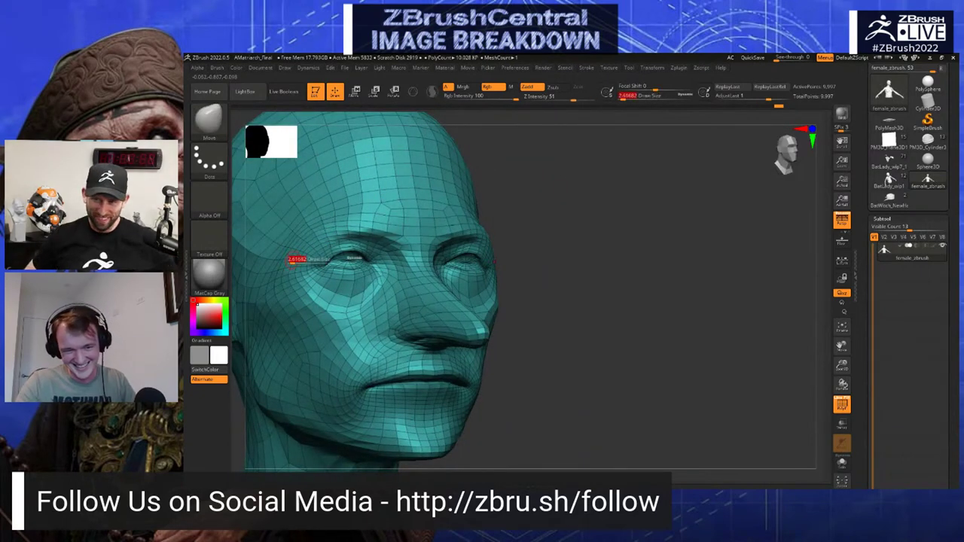
{"action": "left_click_drag", "start_coordinate": [297, 261], "coordinate": [302, 260]}
{"action": "key", "text": "shift"}
{"action": "right_click_drag", "start_coordinate": [583, 191], "coordinate": [506, 205]}
{"action": "mouse_move", "coordinate": [602, 212]}
{"action": "right_mouse_down", "text": "ctrl"}
{"action": "mouse_move", "coordinate": [563, 207]}
{"action": "mouse_move", "coordinate": [456, 241]}
{"action": "mouse_move", "coordinate": [532, 215]}
{"action": "mouse_move", "coordinate": [572, 229]}
{"action": "mouse_move", "coordinate": [557, 216]}
{"action": "right_mouse_up", "text": "ctrl"}
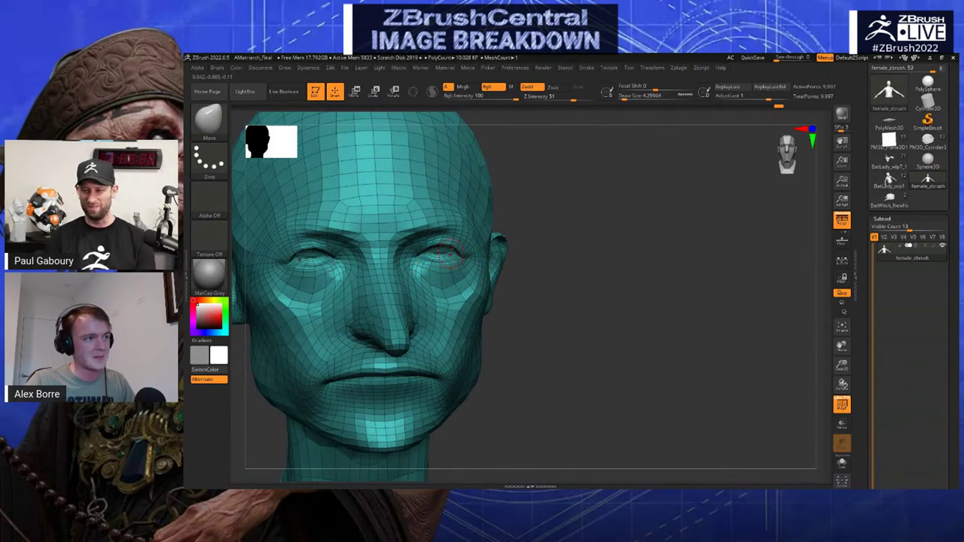
Reselect the Move brush and adjust the side of the face near the ear at a draw size of about 17
{"action": "mouse_move", "coordinate": [562, 196]}
{"action": "right_mouse_down"}
{"action": "mouse_move", "coordinate": [384, 226]}
{"action": "mouse_move", "coordinate": [446, 219]}
{"action": "right_mouse_up"}
{"action": "key", "text": "b"}
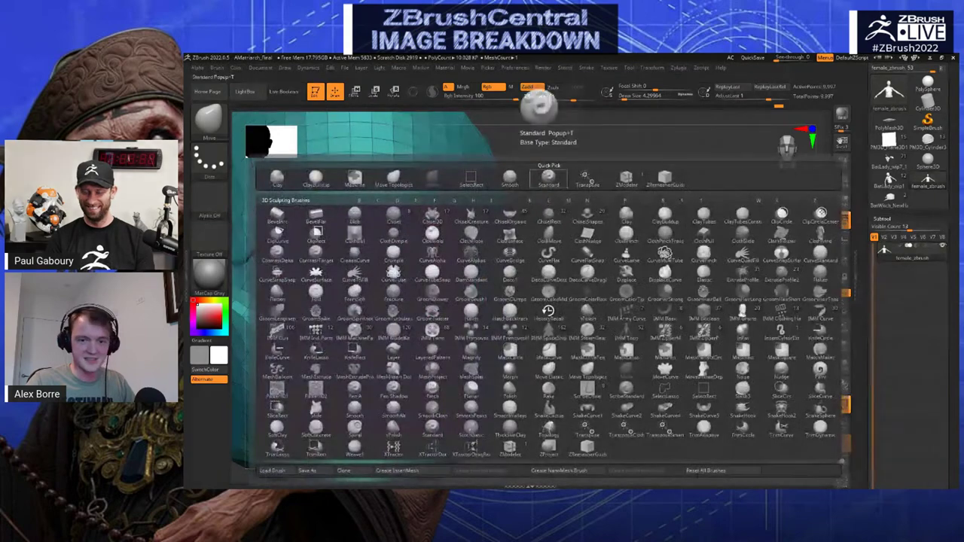
{"action": "key", "text": "m"}
{"action": "key", "text": "v"}
{"action": "mouse_move", "coordinate": [538, 183]}
{"action": "right_mouse_down"}
{"action": "mouse_move", "coordinate": [600, 179]}
{"action": "mouse_move", "coordinate": [607, 155]}
{"action": "mouse_move", "coordinate": [512, 214]}
{"action": "right_mouse_up"}
{"action": "key", "text": "s"}
{"action": "key", "text": "s"}
{"action": "left_click_drag", "start_coordinate": [517, 266], "coordinate": [523, 266]}
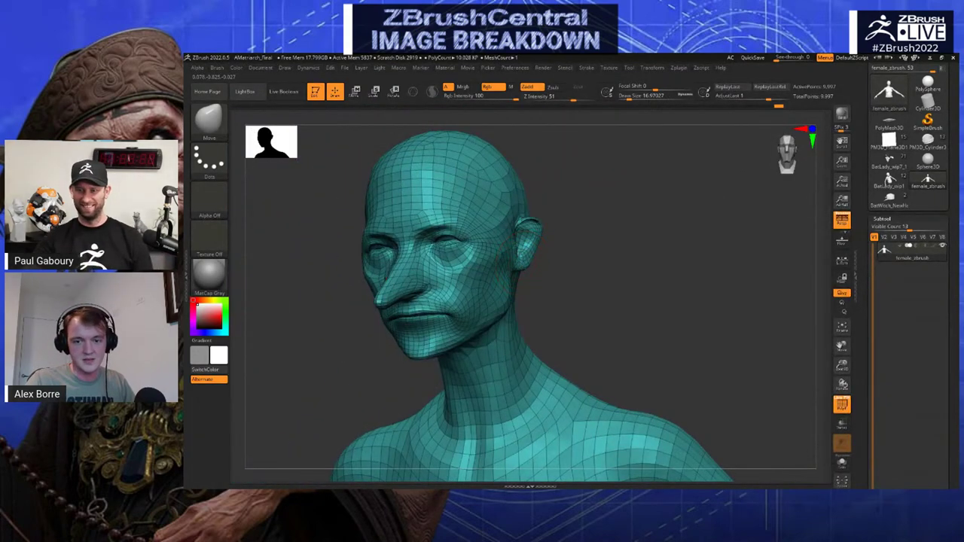
Shape the upper rim of the ear with the Move brush at a draw size of about 7
{"action": "right_click_drag", "start_coordinate": [544, 236], "coordinate": [525, 240]}
{"action": "key", "text": "s"}
{"action": "left_click_drag", "start_coordinate": [524, 241], "coordinate": [522, 233]}
{"action": "key", "text": "s"}
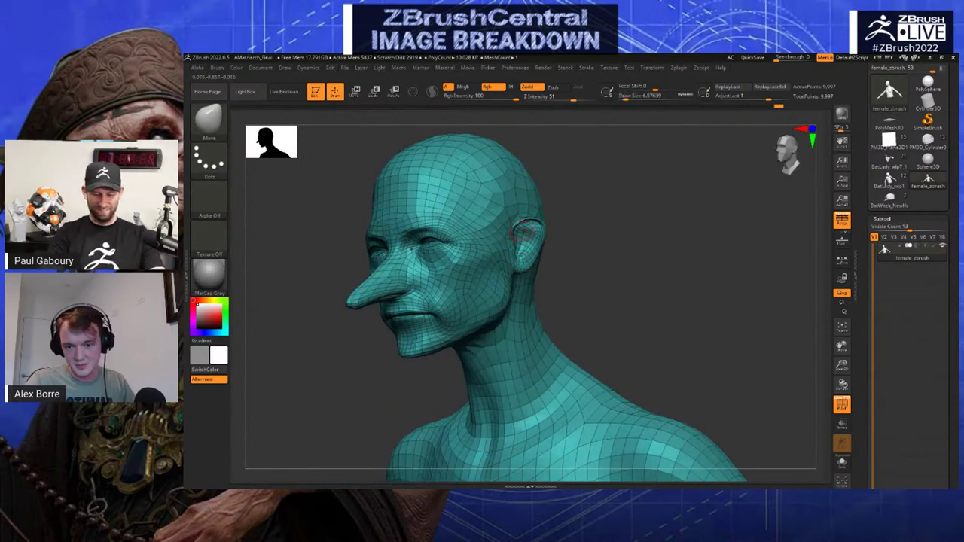
{"action": "right_click_drag", "start_coordinate": [569, 228], "coordinate": [530, 225]}
{"action": "key", "text": "s"}
{"action": "left_click_drag", "start_coordinate": [531, 224], "coordinate": [520, 234]}
Adjust the ear where it meets the head with the Move brush at a draw size of about 13
{"action": "key", "text": "s"}
{"action": "right_click_drag", "start_coordinate": [485, 231], "coordinate": [519, 229]}
{"action": "key", "text": "s"}
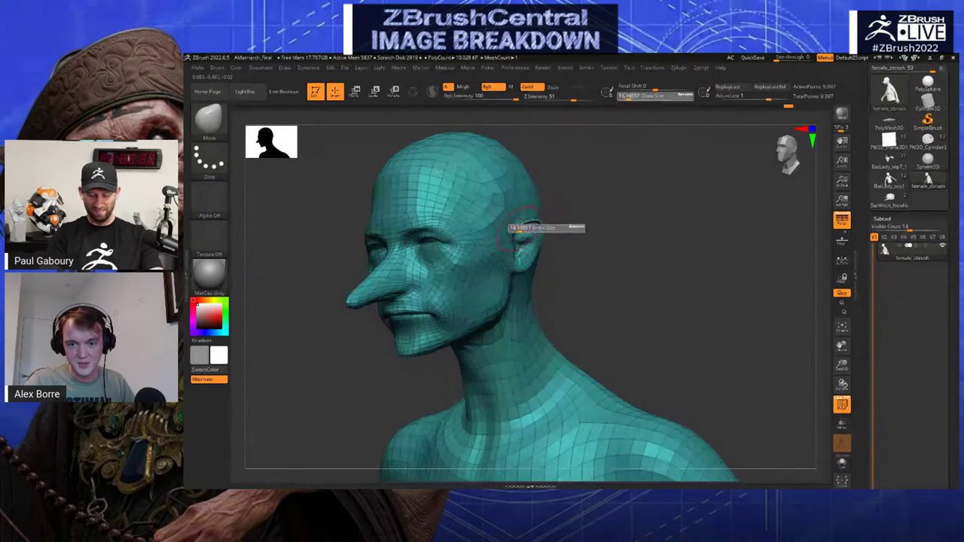
{"action": "left_click_drag", "start_coordinate": [519, 229], "coordinate": [518, 229]}
{"action": "right_click_drag", "start_coordinate": [587, 211], "coordinate": [628, 211]}
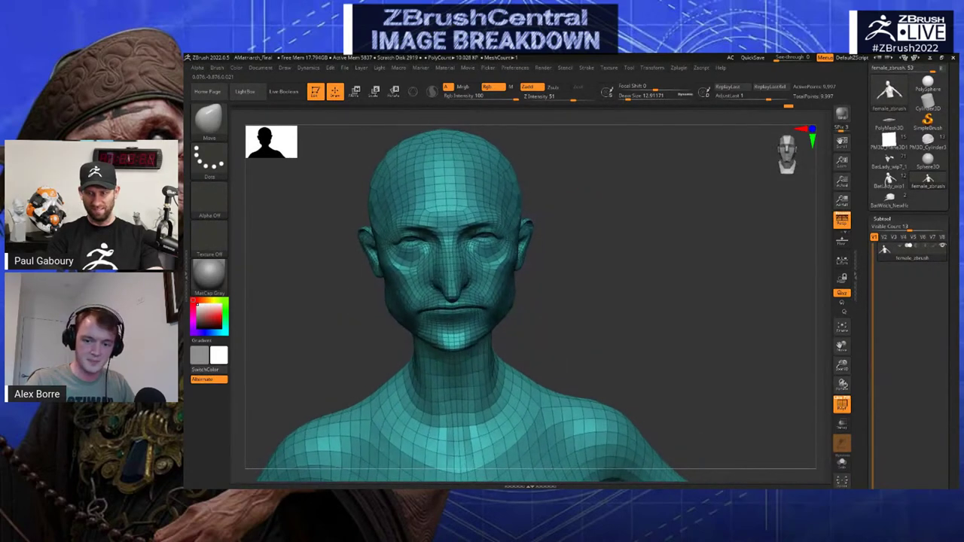
Adjust the side of the face and jaw with the Move brush at a draw size of about 25
{"action": "right_click_drag", "start_coordinate": [524, 280], "coordinate": [510, 280]}
{"action": "key", "text": "s"}
{"action": "left_click_drag", "start_coordinate": [510, 280], "coordinate": [508, 279]}
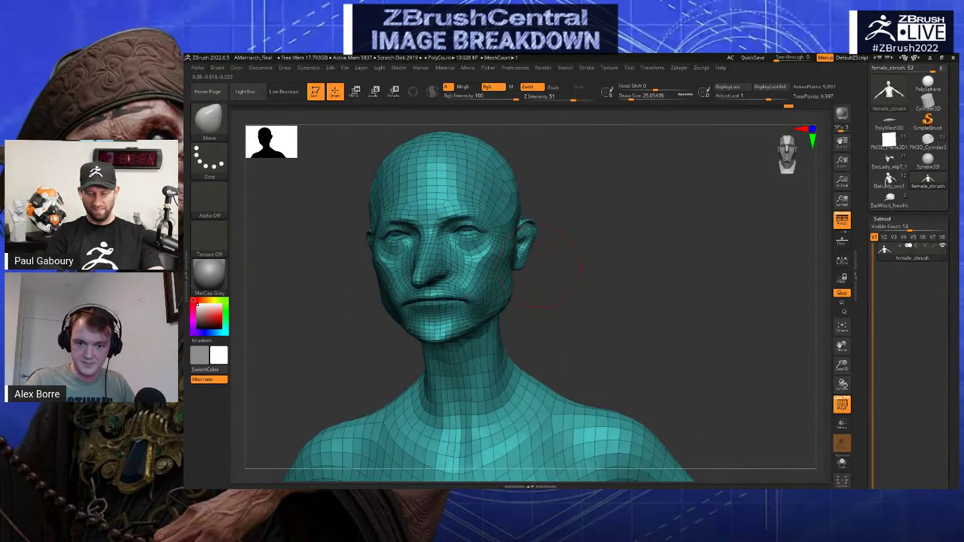
{"action": "right_click_drag", "start_coordinate": [540, 267], "coordinate": [506, 266]}
{"action": "left_click_drag", "start_coordinate": [532, 254], "coordinate": [528, 254]}
{"action": "mouse_move", "coordinate": [528, 254]}
{"action": "right_mouse_down"}
{"action": "mouse_move", "coordinate": [485, 262]}
{"action": "mouse_move", "coordinate": [499, 263]}
{"action": "right_mouse_up"}
Reshape the chin with a resized Move brush and smooth the chin and underside of the jaw
{"action": "key", "text": "s"}
{"action": "left_click_drag", "start_coordinate": [432, 326], "coordinate": [430, 330]}
{"action": "mouse_move", "coordinate": [431, 330]}
{"action": "right_mouse_down"}
{"action": "mouse_move", "coordinate": [456, 334]}
{"action": "mouse_move", "coordinate": [486, 319]}
{"action": "right_mouse_up"}
{"action": "right_click_drag", "start_coordinate": [487, 320], "coordinate": [490, 348], "text": "ctrl"}
{"action": "right_click_drag", "start_coordinate": [497, 290], "coordinate": [534, 287]}
{"action": "key", "text": "shift"}
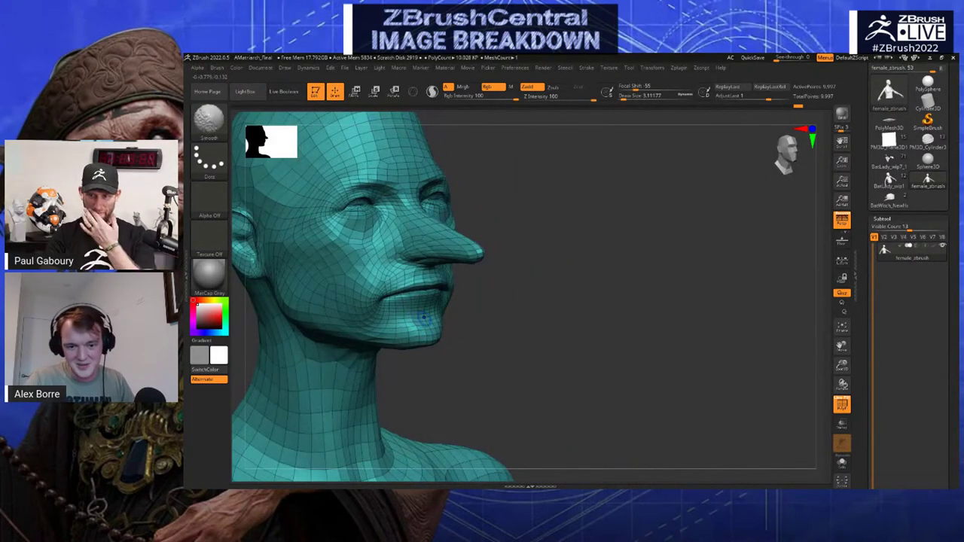
{"action": "right_click_drag", "start_coordinate": [451, 318], "coordinate": [368, 344], "text": "shift"}
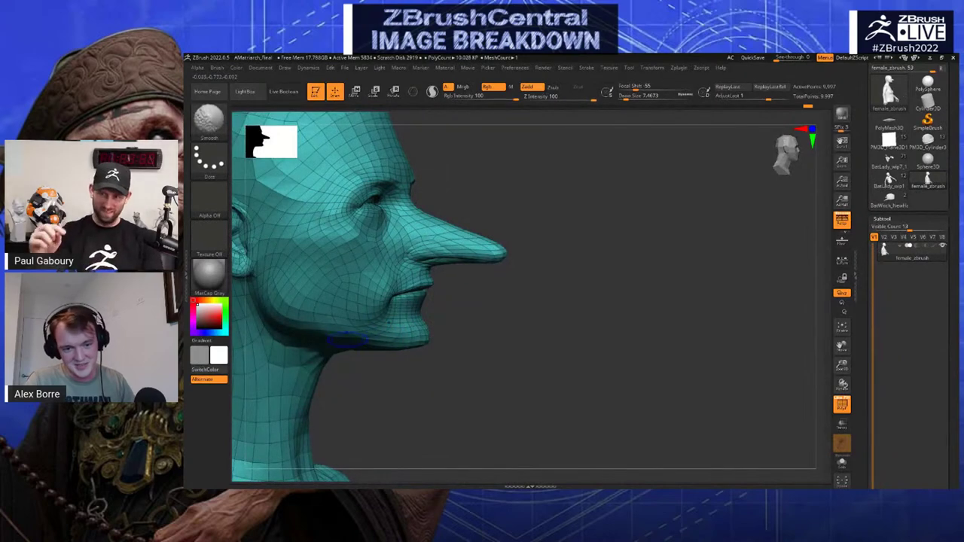
Adjust the back of the jaw below the ear with the Move brush at a draw size of about 13
{"action": "right_click_drag", "start_coordinate": [263, 295], "coordinate": [292, 300]}
{"action": "mouse_move", "coordinate": [293, 299]}
{"action": "right_mouse_down", "text": "alt"}
{"action": "mouse_move", "coordinate": [299, 315]}
{"action": "mouse_move", "coordinate": [332, 328]}
{"action": "mouse_move", "coordinate": [314, 323]}
{"action": "right_mouse_up", "text": "alt"}
{"action": "key", "text": "s"}
{"action": "left_click", "coordinate": [304, 341]}
{"action": "key", "text": "s"}
{"action": "left_click", "coordinate": [295, 324]}
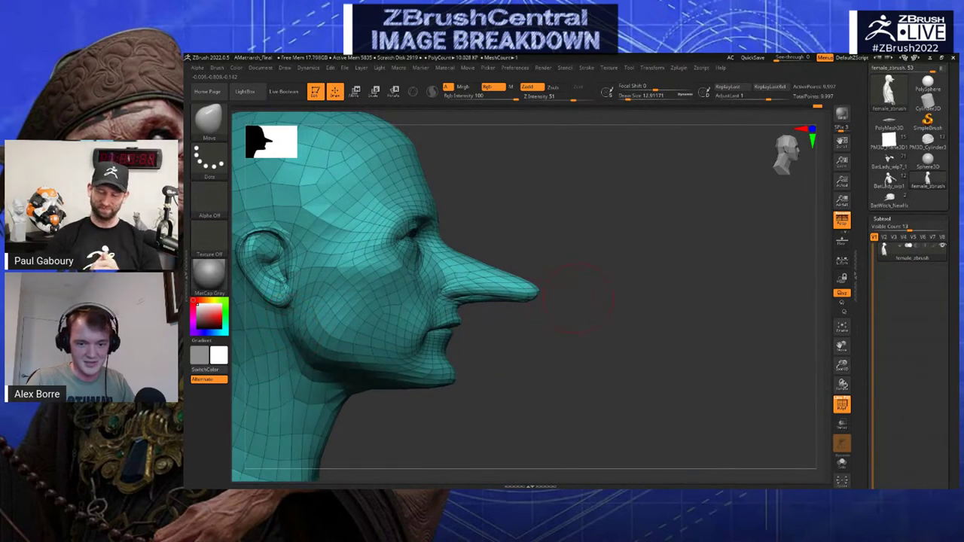
Turn off the polygon wireframe display on the mesh and reselect the Move brush
{"action": "right_click_drag", "start_coordinate": [576, 297], "coordinate": [407, 270]}
{"action": "right_click_drag", "start_coordinate": [542, 218], "coordinate": [377, 259]}
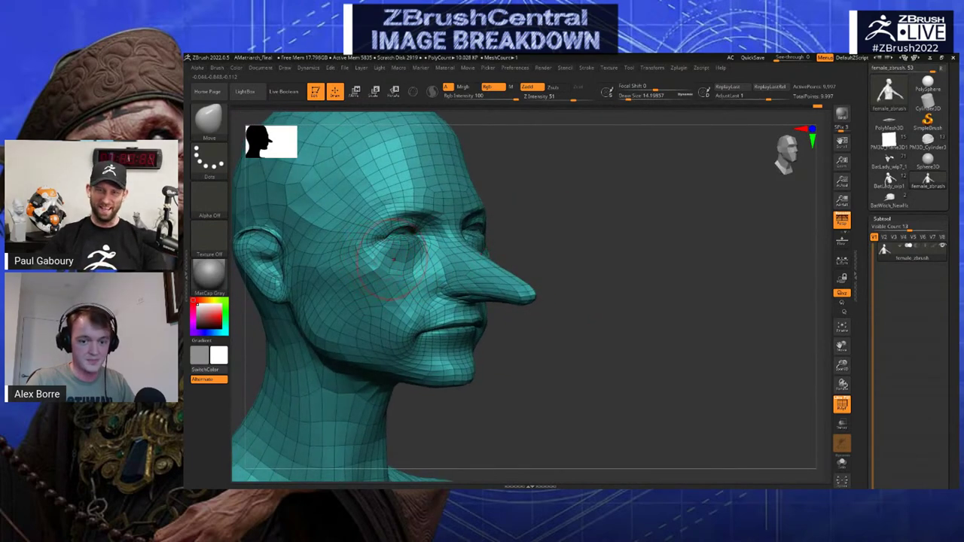
{"action": "mouse_move", "coordinate": [663, 215]}
{"action": "right_mouse_down", "text": "shift"}
{"action": "mouse_move", "coordinate": [558, 211]}
{"action": "mouse_move", "coordinate": [629, 197]}
{"action": "right_mouse_up", "text": "shift"}
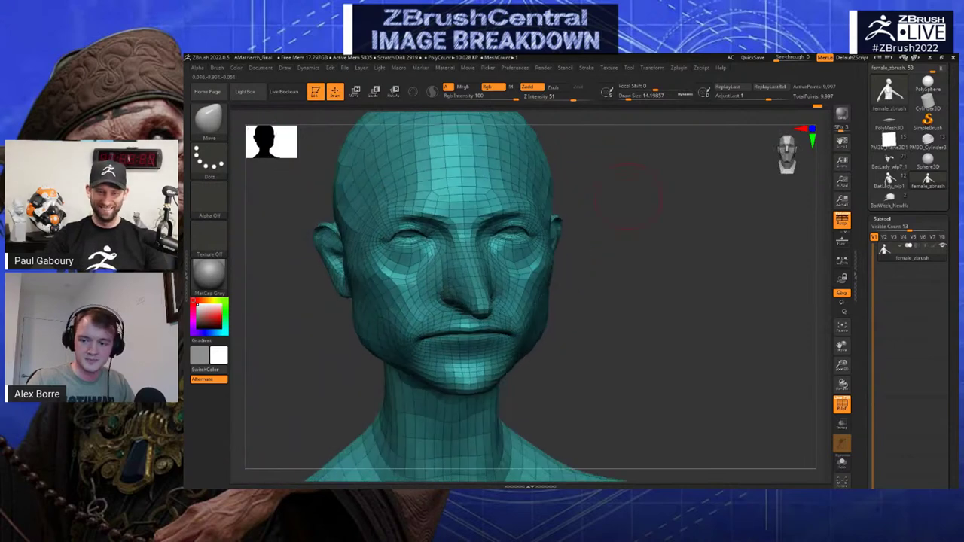
{"action": "left_click", "coordinate": [841, 404]}
{"action": "mouse_move", "coordinate": [799, 283]}
{"action": "right_mouse_down"}
{"action": "mouse_move", "coordinate": [684, 224]}
{"action": "mouse_move", "coordinate": [517, 204]}
{"action": "right_mouse_up"}
{"action": "key", "text": "b"}
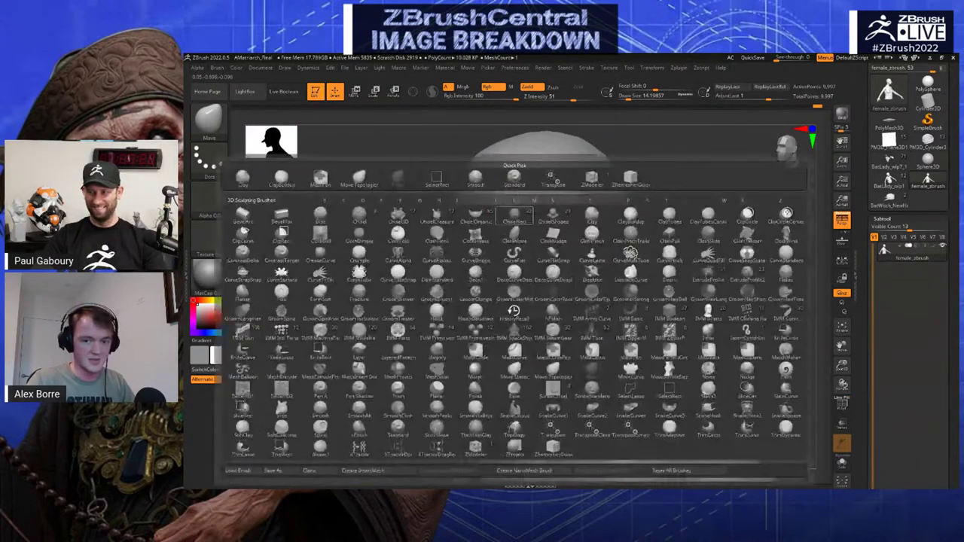
{"action": "left_click", "coordinate": [321, 179]}
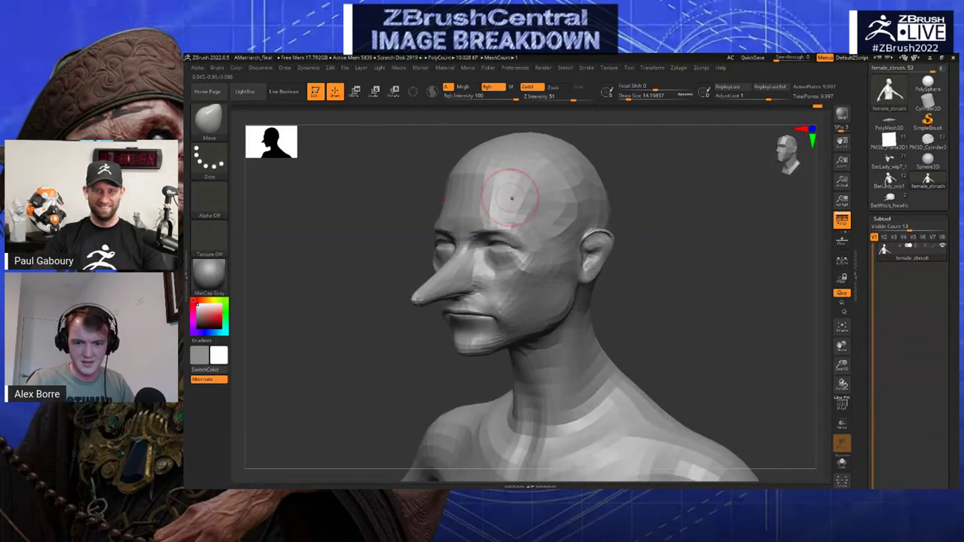
Refine the cheeks and jaw with the Move brush at draw sizes of about 16 and 13
{"action": "right_click_drag", "start_coordinate": [530, 187], "coordinate": [594, 173]}
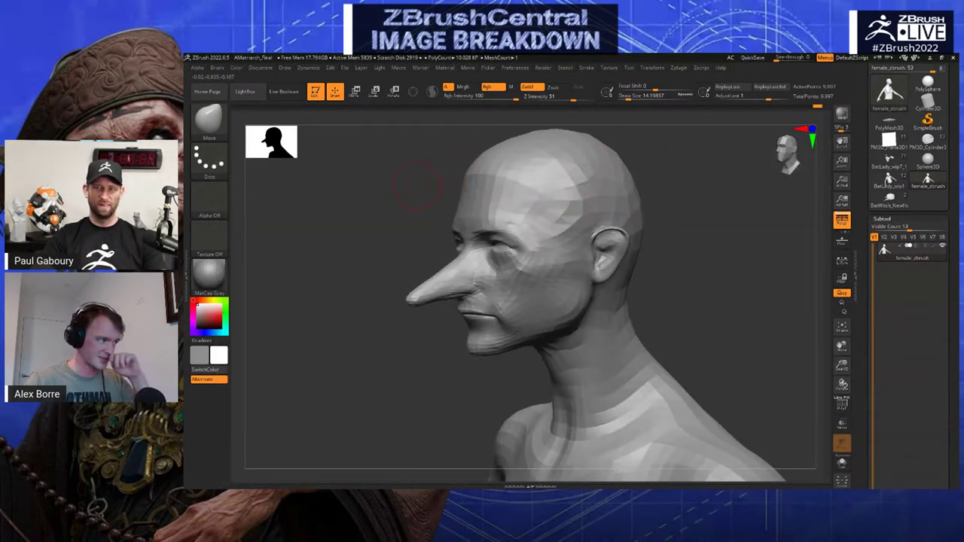
{"action": "mouse_move", "coordinate": [657, 185]}
{"action": "right_mouse_down"}
{"action": "mouse_move", "coordinate": [633, 187]}
{"action": "mouse_move", "coordinate": [684, 217]}
{"action": "mouse_move", "coordinate": [686, 260]}
{"action": "mouse_move", "coordinate": [630, 259]}
{"action": "right_mouse_up"}
{"action": "mouse_move", "coordinate": [492, 272]}
{"action": "right_mouse_down"}
{"action": "mouse_move", "coordinate": [467, 273]}
{"action": "mouse_move", "coordinate": [483, 265]}
{"action": "right_mouse_up"}
{"action": "right_click_drag", "start_coordinate": [612, 272], "coordinate": [639, 242]}
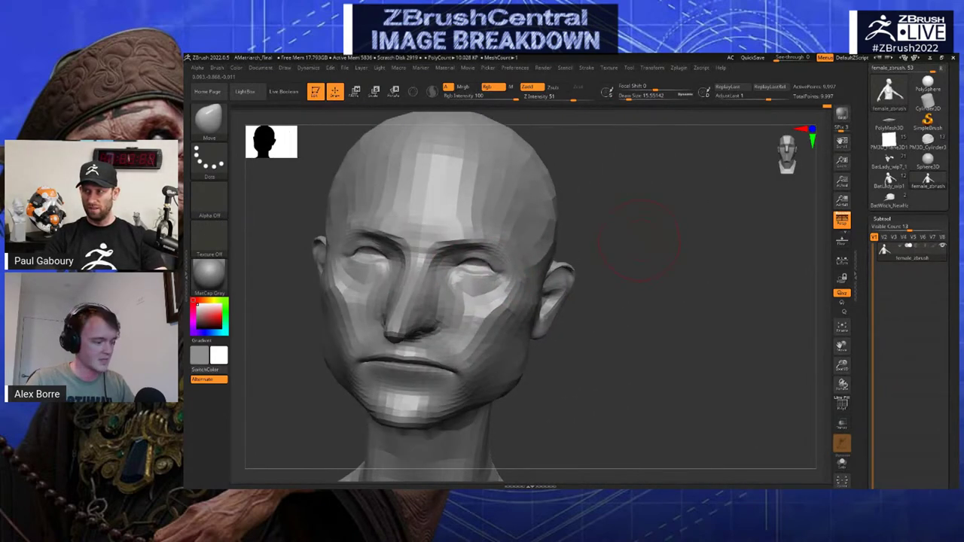
{"action": "key", "text": "b"}
{"action": "left_click", "coordinate": [635, 240]}
{"action": "mouse_move", "coordinate": [512, 302]}
{"action": "right_mouse_down"}
{"action": "mouse_move", "coordinate": [539, 304]}
{"action": "mouse_move", "coordinate": [513, 321]}
{"action": "mouse_move", "coordinate": [496, 294]}
{"action": "right_mouse_up"}
{"action": "right_click_drag", "start_coordinate": [354, 282], "coordinate": [486, 280]}
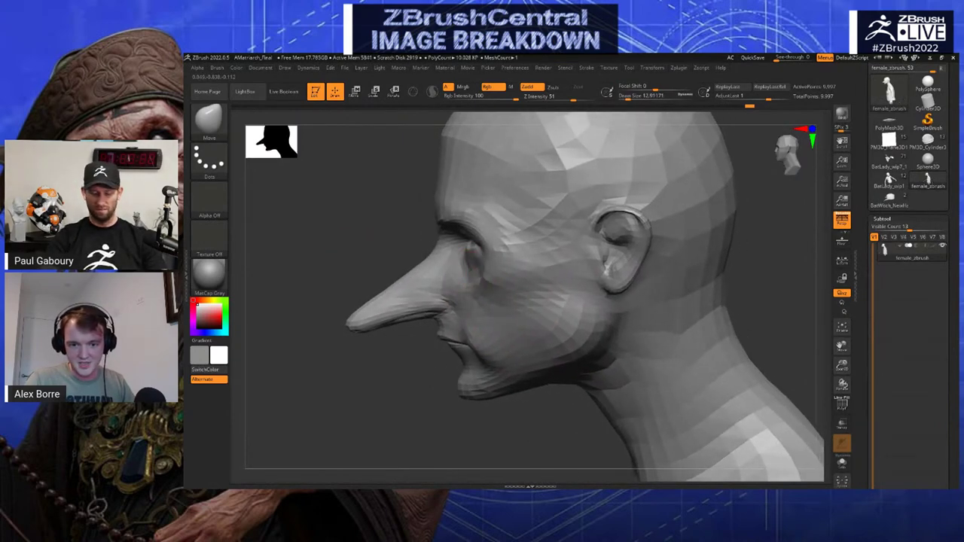
{"action": "mouse_move", "coordinate": [413, 264]}
{"action": "right_mouse_down"}
{"action": "mouse_move", "coordinate": [490, 264]}
{"action": "mouse_move", "coordinate": [493, 241]}
{"action": "mouse_move", "coordinate": [565, 257]}
{"action": "mouse_move", "coordinate": [568, 290]}
{"action": "right_mouse_up"}
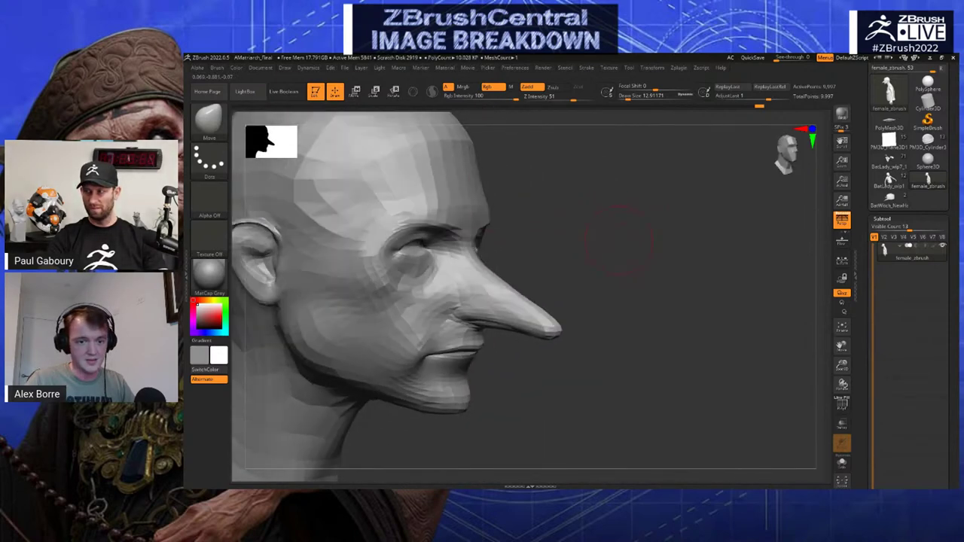
Select the ClayBuildup brush and subdivide the mesh once
{"action": "key", "text": "b"}
{"action": "key", "text": "c"}
{"action": "key", "text": "b"}
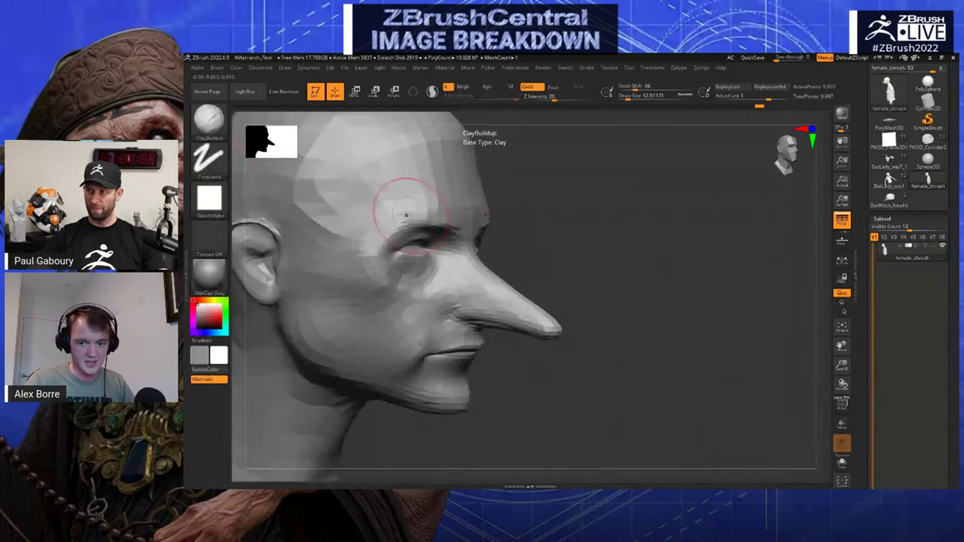
{"action": "mouse_move", "coordinate": [398, 204]}
{"action": "right_mouse_down"}
{"action": "mouse_move", "coordinate": [569, 192]}
{"action": "mouse_move", "coordinate": [495, 244]}
{"action": "mouse_move", "coordinate": [494, 273]}
{"action": "right_mouse_up"}
{"action": "key", "text": "d"}
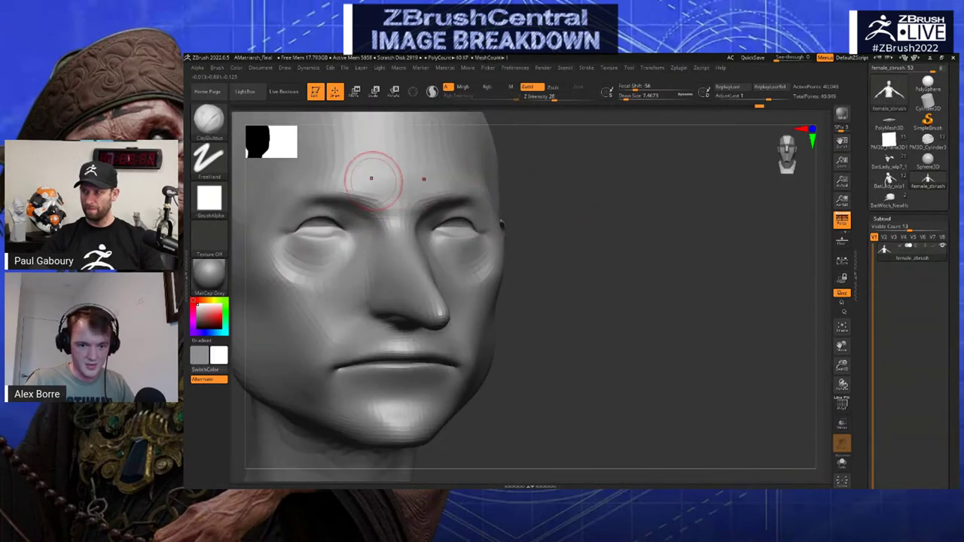
Undo a test stroke, set Z Intensity to 9 and build up the brow with ClayBuildup at a draw size of about 7.5
{"action": "mouse_move", "coordinate": [369, 178]}
{"action": "left_mouse_down"}
{"action": "mouse_move", "coordinate": [389, 193]}
{"action": "mouse_move", "coordinate": [366, 182]}
{"action": "left_mouse_up"}
{"action": "key", "text": "ctrl+z"}
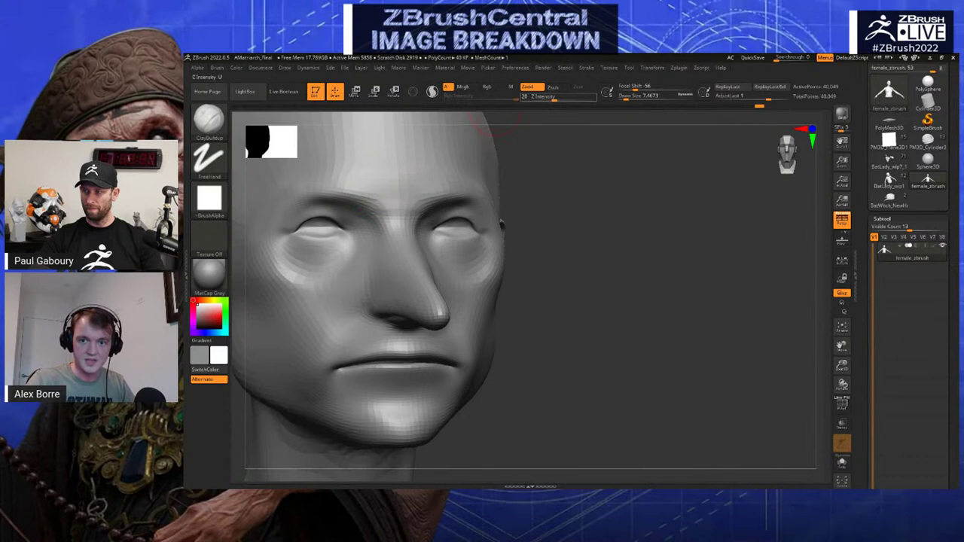
{"action": "left_click_drag", "start_coordinate": [546, 98], "coordinate": [544, 98]}
{"action": "left_click_drag", "start_coordinate": [381, 188], "coordinate": [324, 181]}
{"action": "left_click_drag", "start_coordinate": [385, 176], "coordinate": [323, 175]}
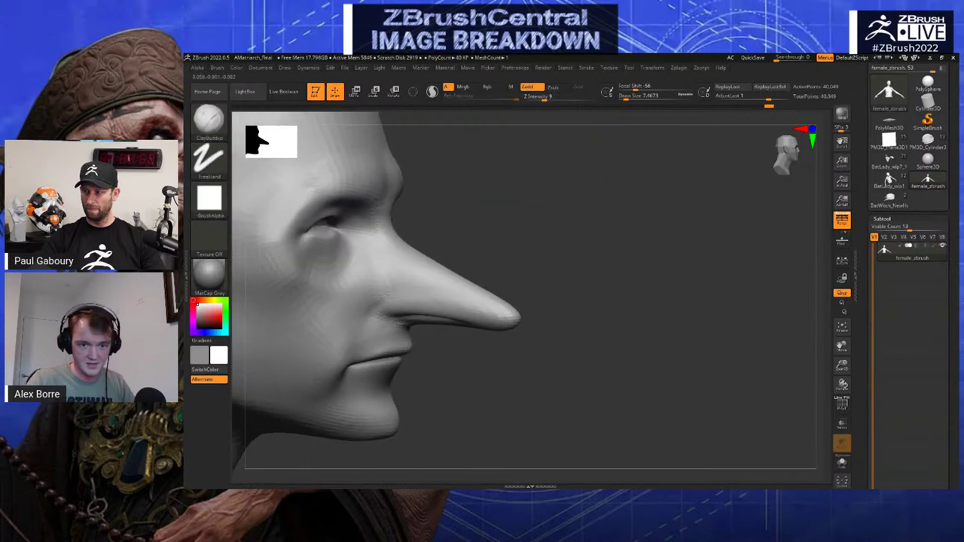
Build up the cheekbone below the outer eye with ClayBuildup at a draw size of about 3.7 and smooth the strokes
{"action": "left_click_drag", "start_coordinate": [297, 226], "coordinate": [315, 281]}
{"action": "key", "text": "s"}
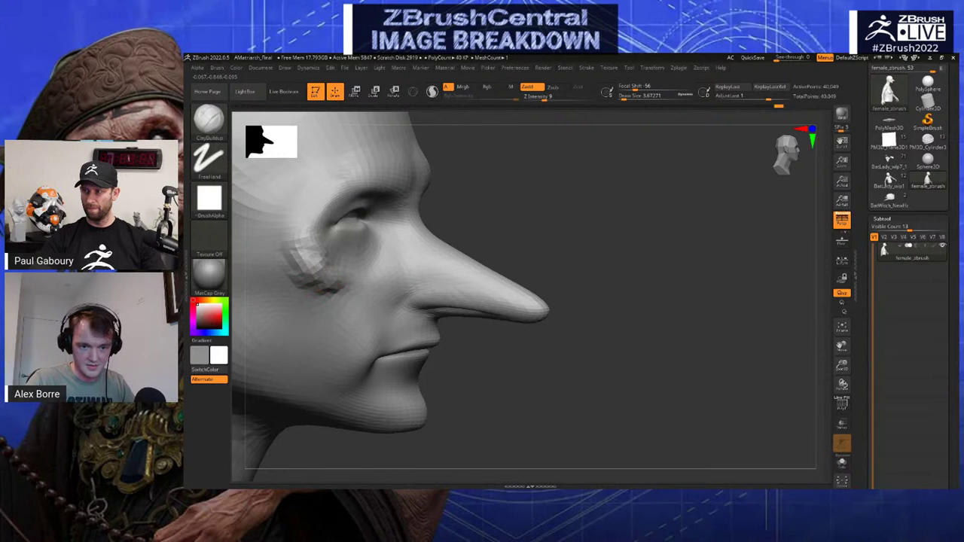
{"action": "left_click_drag", "start_coordinate": [554, 235], "coordinate": [471, 241]}
{"action": "mouse_move", "coordinate": [373, 274]}
{"action": "left_mouse_down"}
{"action": "mouse_move", "coordinate": [327, 259]}
{"action": "mouse_move", "coordinate": [308, 234]}
{"action": "mouse_move", "coordinate": [287, 269]}
{"action": "mouse_move", "coordinate": [321, 239]}
{"action": "left_mouse_up"}
{"action": "left_click_drag", "start_coordinate": [641, 302], "coordinate": [568, 258], "text": "alt"}
{"action": "left_click_drag", "start_coordinate": [486, 264], "coordinate": [487, 266], "text": "shift"}
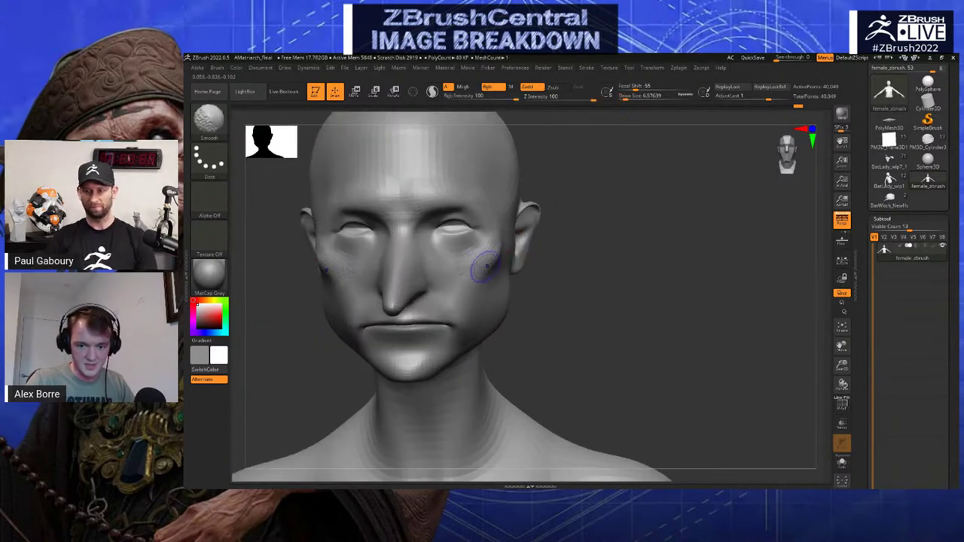
{"action": "left_click_drag", "start_coordinate": [618, 277], "coordinate": [556, 279]}
{"action": "right_click_drag", "start_coordinate": [320, 323], "coordinate": [340, 249]}
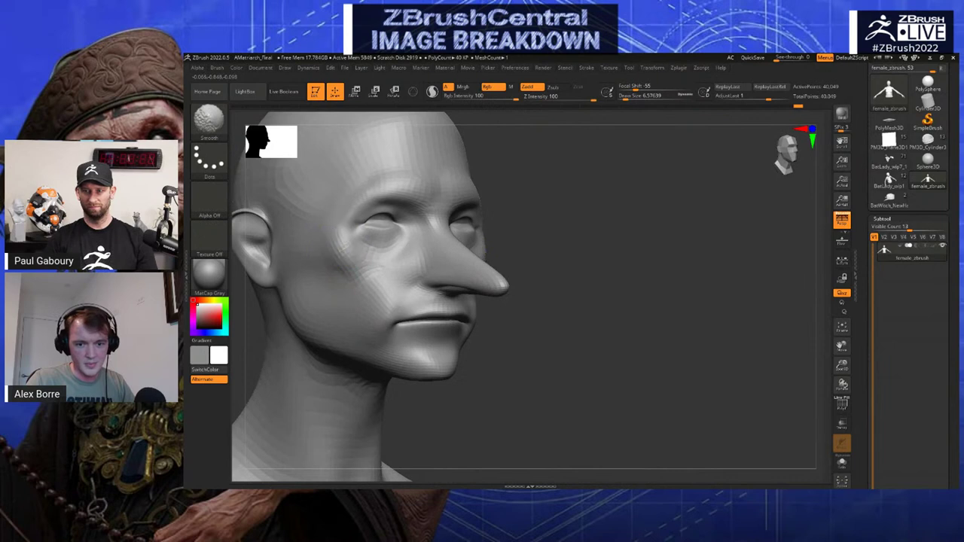
Add fine ClayBuildup strokes to the eyelid and outer eye corner at a draw size of about 1.1
{"action": "left_click_drag", "start_coordinate": [573, 197], "coordinate": [614, 192]}
{"action": "left_click_drag", "start_coordinate": [603, 140], "coordinate": [557, 194], "text": "alt"}
{"action": "left_click_drag", "start_coordinate": [381, 228], "coordinate": [369, 239]}
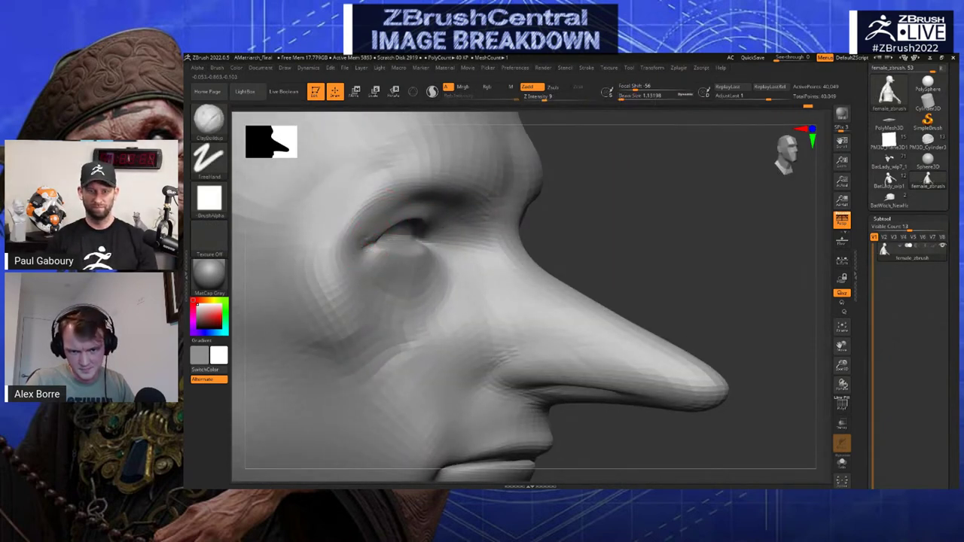
{"action": "key", "text": "shift"}
{"action": "left_click_drag", "start_coordinate": [640, 249], "coordinate": [633, 198], "text": "alt"}
{"action": "left_click_drag", "start_coordinate": [633, 197], "coordinate": [482, 275]}
Switch to the Move brush at the lower subdivision level and adjust the mouth profile at draw sizes of about 17 and 16
{"action": "key", "text": "b"}
{"action": "key", "text": "m"}
{"action": "key", "text": "v"}
{"action": "key", "text": "shift+d"}
{"action": "mouse_move", "coordinate": [422, 295]}
{"action": "right_mouse_down"}
{"action": "mouse_move", "coordinate": [343, 354]}
{"action": "mouse_move", "coordinate": [403, 339]}
{"action": "mouse_move", "coordinate": [339, 331]}
{"action": "right_mouse_up"}
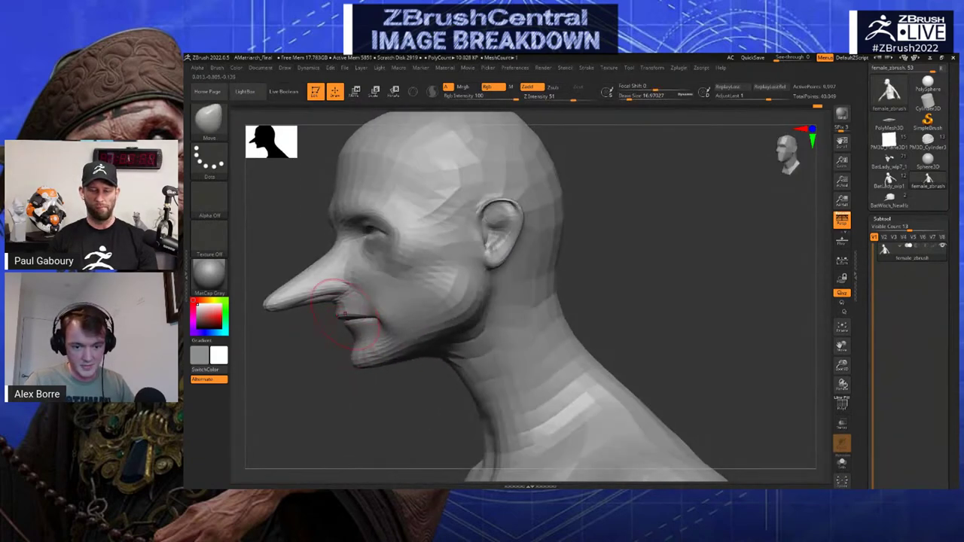
{"action": "left_click_drag", "start_coordinate": [339, 320], "coordinate": [348, 312]}
{"action": "right_click_drag", "start_coordinate": [377, 328], "coordinate": [361, 330]}
{"action": "key", "text": "s"}
{"action": "left_click_drag", "start_coordinate": [362, 332], "coordinate": [361, 332]}
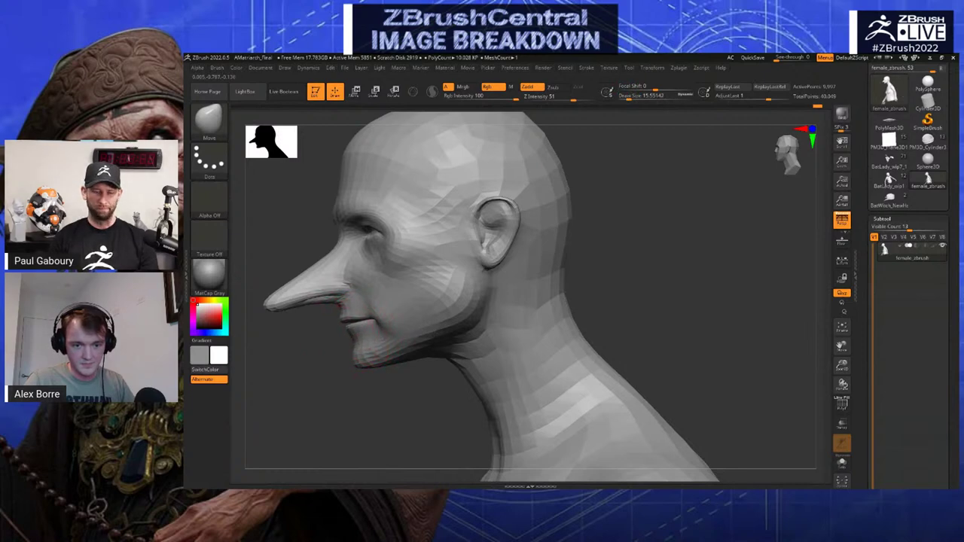
Reposition the chin and lower jaw with the Move brush at a draw size of about 29
{"action": "mouse_move", "coordinate": [361, 331]}
{"action": "right_mouse_down"}
{"action": "mouse_move", "coordinate": [404, 320]}
{"action": "mouse_move", "coordinate": [394, 315]}
{"action": "right_mouse_up"}
{"action": "key", "text": "s"}
{"action": "left_click_drag", "start_coordinate": [392, 315], "coordinate": [398, 315]}
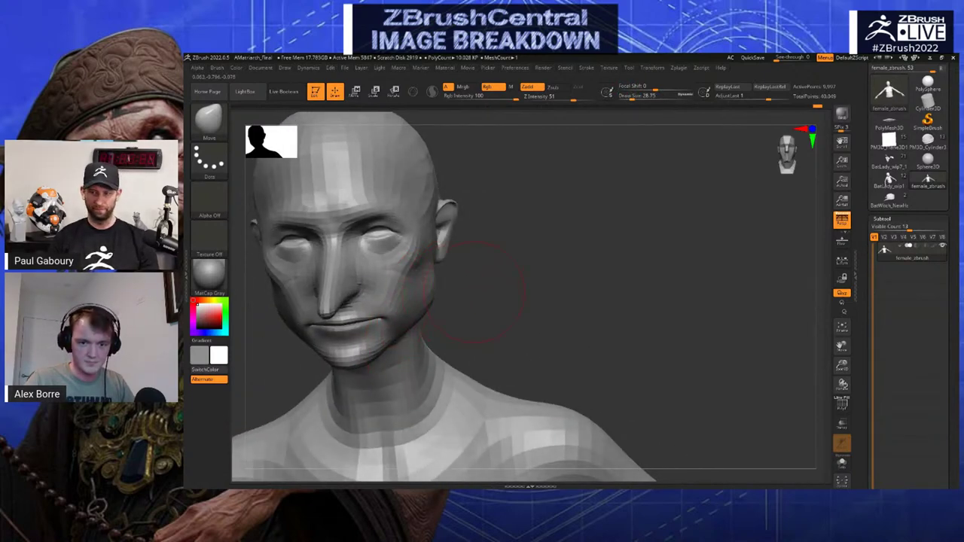
{"action": "right_click_drag", "start_coordinate": [473, 292], "coordinate": [430, 295]}
{"action": "left_click_drag", "start_coordinate": [380, 352], "coordinate": [355, 351]}
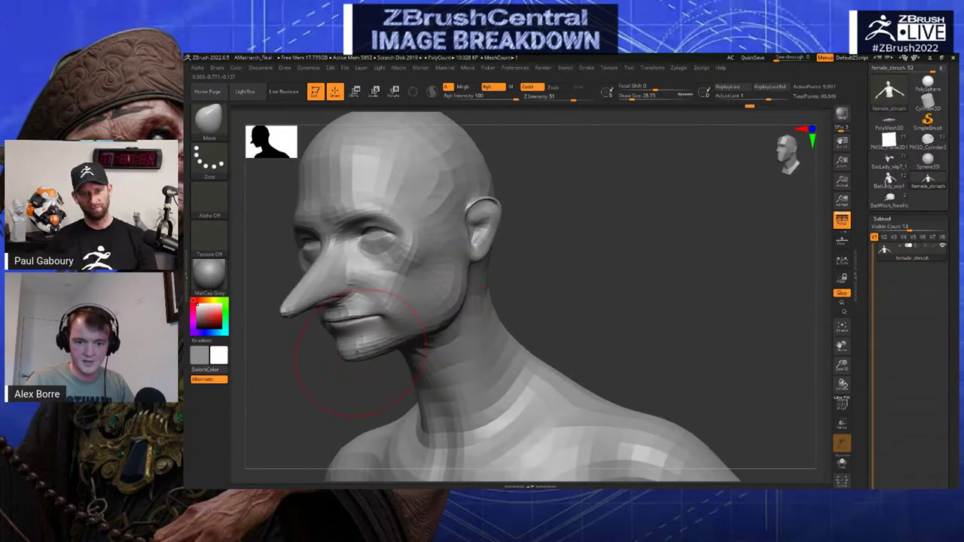
Adjust the profile of the lower face and nose with an enlarged Move brush
{"action": "right_click_drag", "start_coordinate": [400, 346], "coordinate": [363, 340]}
{"action": "key", "text": "s"}
{"action": "left_click_drag", "start_coordinate": [364, 341], "coordinate": [366, 333]}
{"action": "right_click_drag", "start_coordinate": [366, 332], "coordinate": [336, 316]}
{"action": "key", "text": "s"}
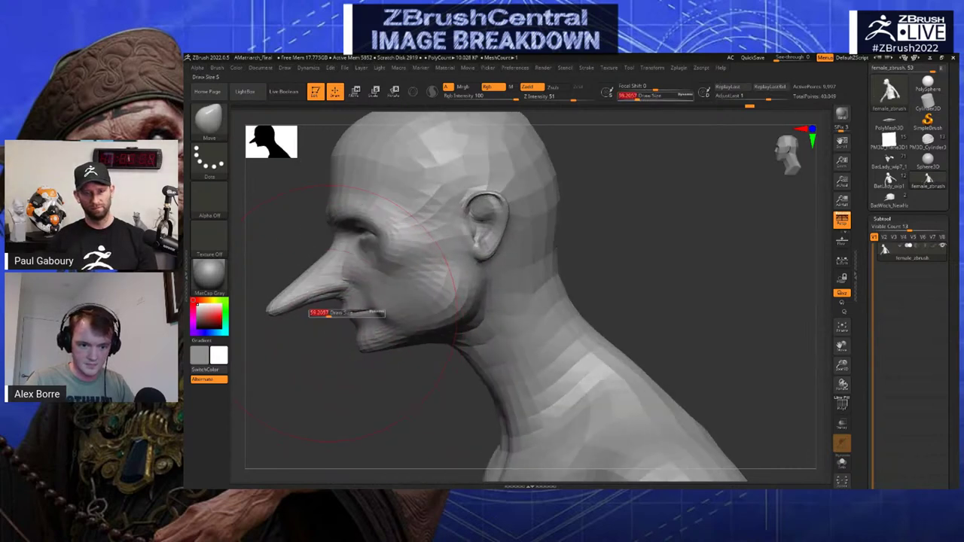
{"action": "left_click_drag", "start_coordinate": [331, 315], "coordinate": [324, 315]}
{"action": "mouse_move", "coordinate": [326, 295]}
{"action": "left_mouse_down"}
{"action": "mouse_move", "coordinate": [322, 286]}
{"action": "mouse_move", "coordinate": [307, 304]}
{"action": "mouse_move", "coordinate": [312, 264]}
{"action": "mouse_move", "coordinate": [284, 300]}
{"action": "left_mouse_up"}
{"action": "right_click_drag", "start_coordinate": [282, 303], "coordinate": [289, 303]}
{"action": "left_click_drag", "start_coordinate": [289, 303], "coordinate": [297, 292], "text": "shift"}
Set the Move brush's draw size to about 16 and refine the middle of the face around the nose and eyes
{"action": "right_click_drag", "start_coordinate": [277, 301], "coordinate": [370, 309]}
{"action": "right_click_drag", "start_coordinate": [308, 307], "coordinate": [398, 311], "text": "alt"}
{"action": "key", "text": "s"}
{"action": "left_click_drag", "start_coordinate": [355, 284], "coordinate": [360, 284]}
{"action": "right_click_drag", "start_coordinate": [413, 260], "coordinate": [456, 233]}
{"action": "right_click_drag", "start_coordinate": [563, 208], "coordinate": [554, 279]}
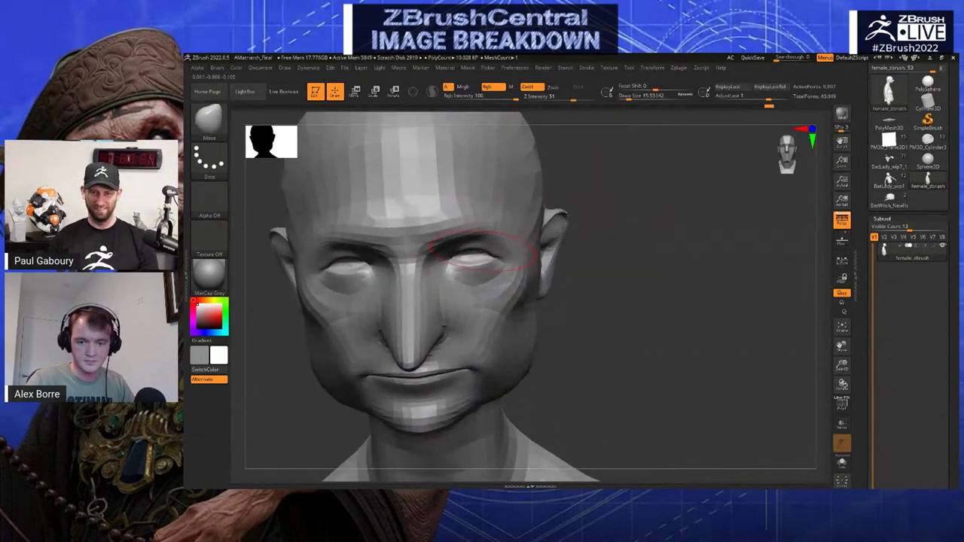
Narrow the eye openings by reshaping the eyelids with the Move brush at a draw size of about 9.4
{"action": "key", "text": "s"}
{"action": "left_click_drag", "start_coordinate": [472, 252], "coordinate": [472, 257]}
{"action": "right_click_drag", "start_coordinate": [574, 285], "coordinate": [573, 256]}
{"action": "key", "text": "s"}
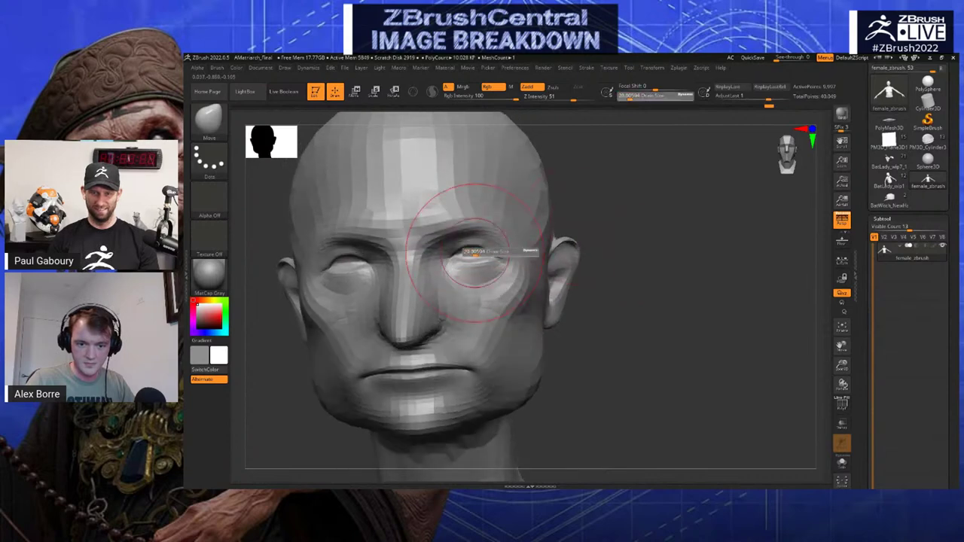
{"action": "left_click_drag", "start_coordinate": [476, 252], "coordinate": [475, 252]}
{"action": "key", "text": "s"}
{"action": "left_click_drag", "start_coordinate": [474, 261], "coordinate": [474, 258]}
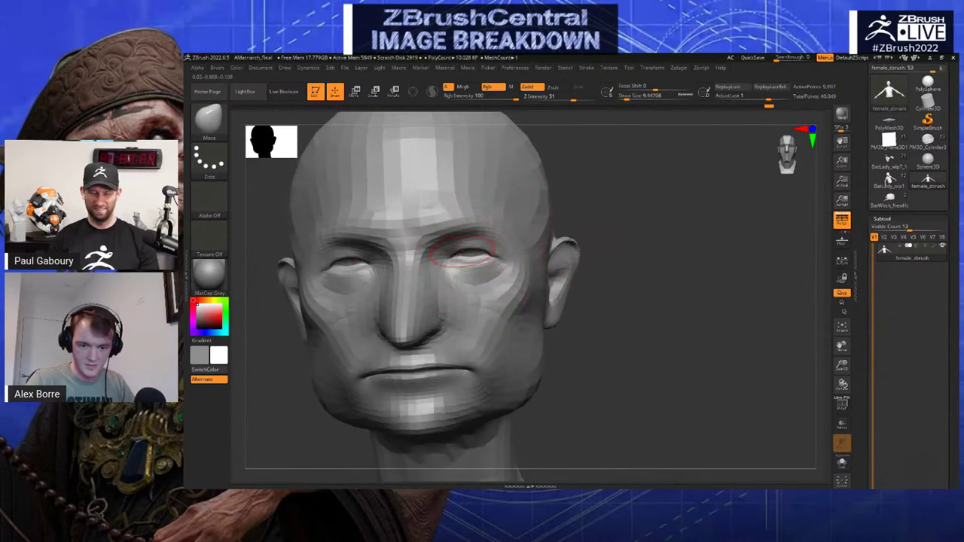
{"action": "right_click_drag", "start_coordinate": [499, 257], "coordinate": [487, 252]}
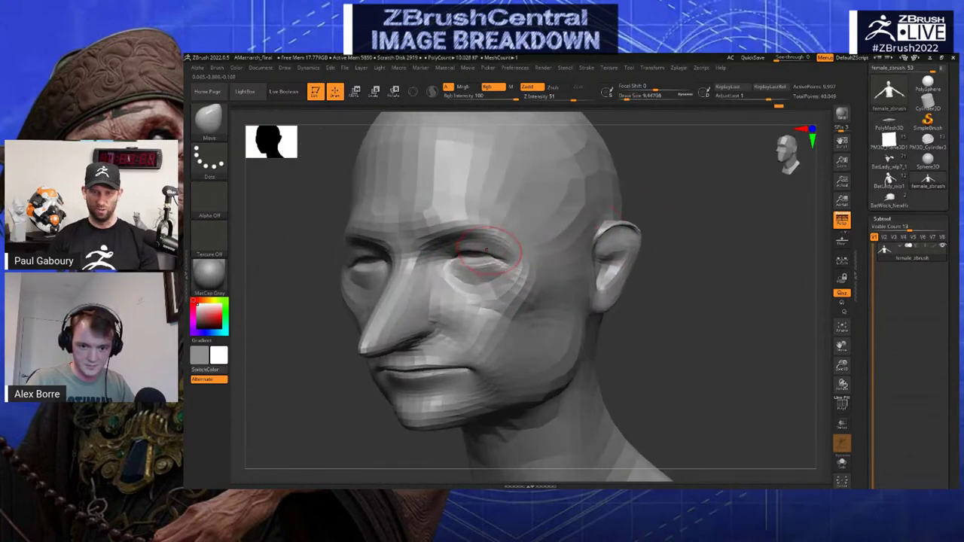
{"action": "right_click_drag", "start_coordinate": [388, 277], "coordinate": [360, 293]}
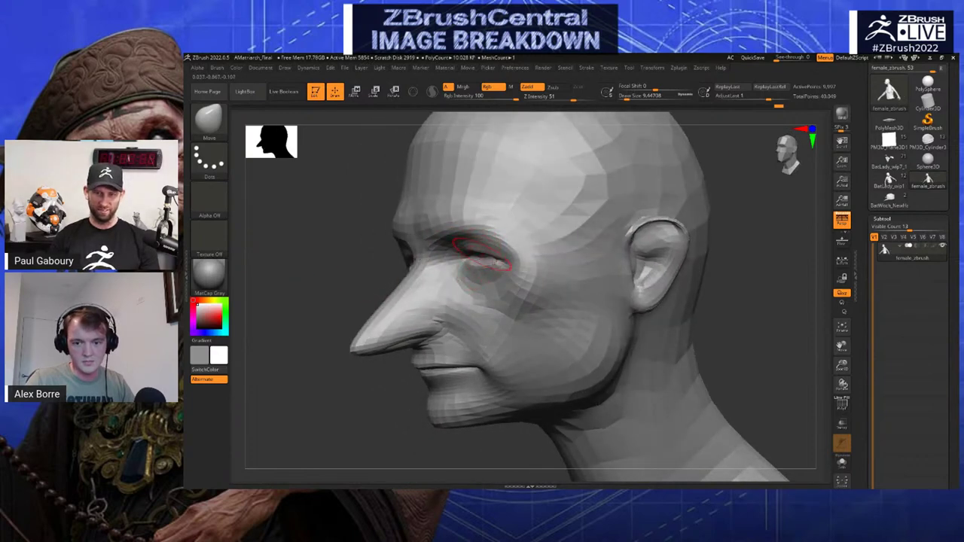
{"action": "right_click_drag", "start_coordinate": [437, 274], "coordinate": [485, 262]}
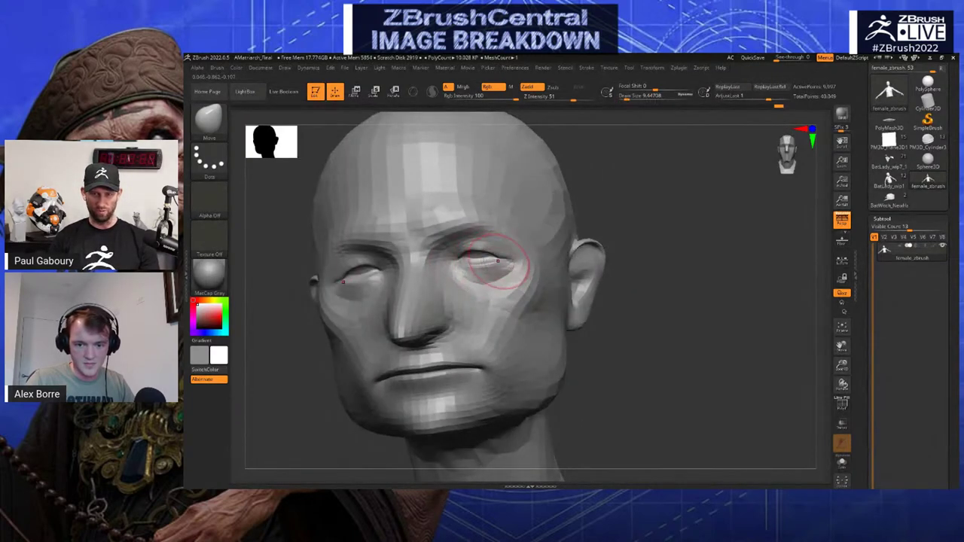
Adjust the outer eye corner from above with the Move brush at a draw size of about 8.4
{"action": "right_click_drag", "start_coordinate": [543, 245], "coordinate": [608, 247]}
{"action": "key", "text": "s"}
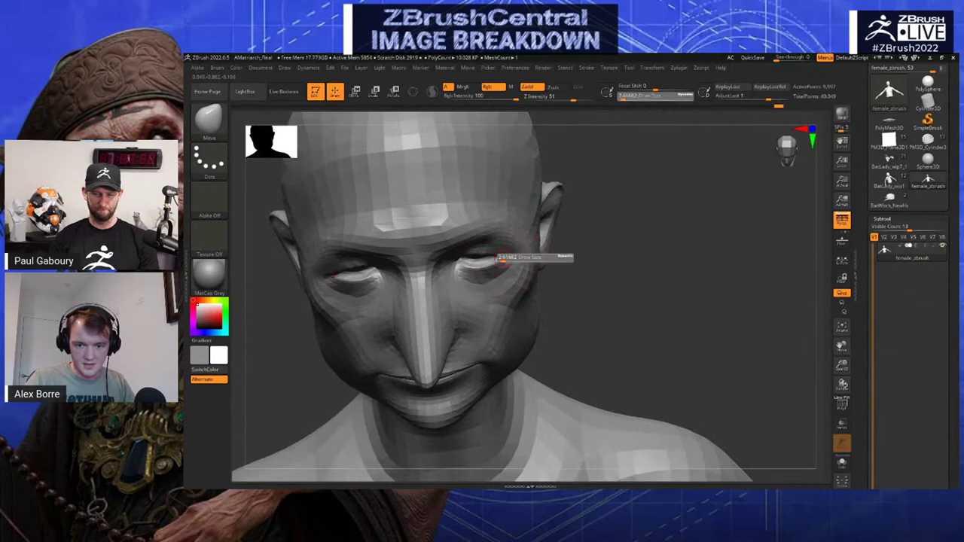
{"action": "left_click_drag", "start_coordinate": [503, 260], "coordinate": [506, 260]}
{"action": "mouse_move", "coordinate": [565, 258]}
{"action": "right_mouse_down"}
{"action": "mouse_move", "coordinate": [508, 258]}
{"action": "mouse_move", "coordinate": [512, 268]}
{"action": "mouse_move", "coordinate": [513, 256]}
{"action": "right_mouse_up"}
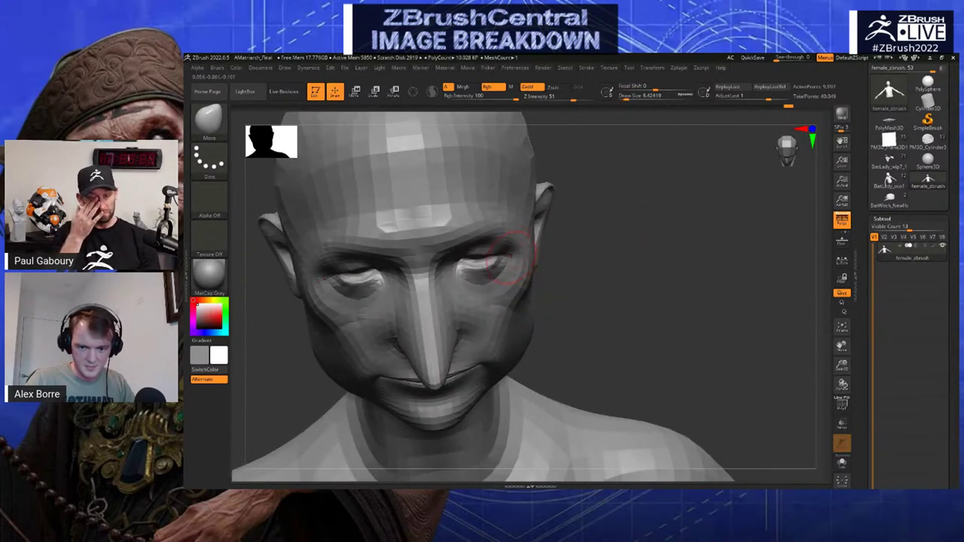
Adjust the eyelids from the side with the Move brush at a draw size of about 7.5
{"action": "mouse_move", "coordinate": [629, 240]}
{"action": "right_mouse_down"}
{"action": "mouse_move", "coordinate": [478, 274]}
{"action": "mouse_move", "coordinate": [332, 279]}
{"action": "right_mouse_up"}
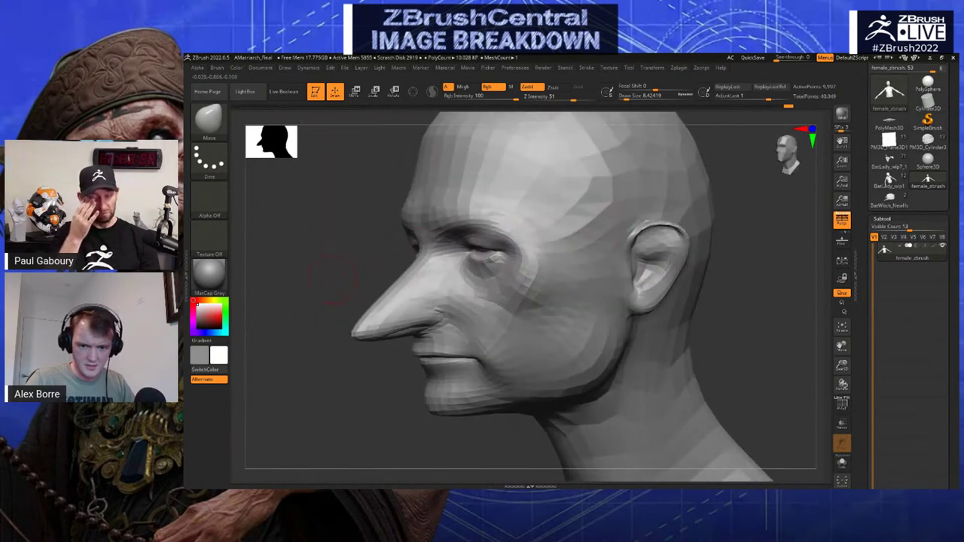
{"action": "key", "text": "s"}
{"action": "left_click_drag", "start_coordinate": [487, 253], "coordinate": [482, 254]}
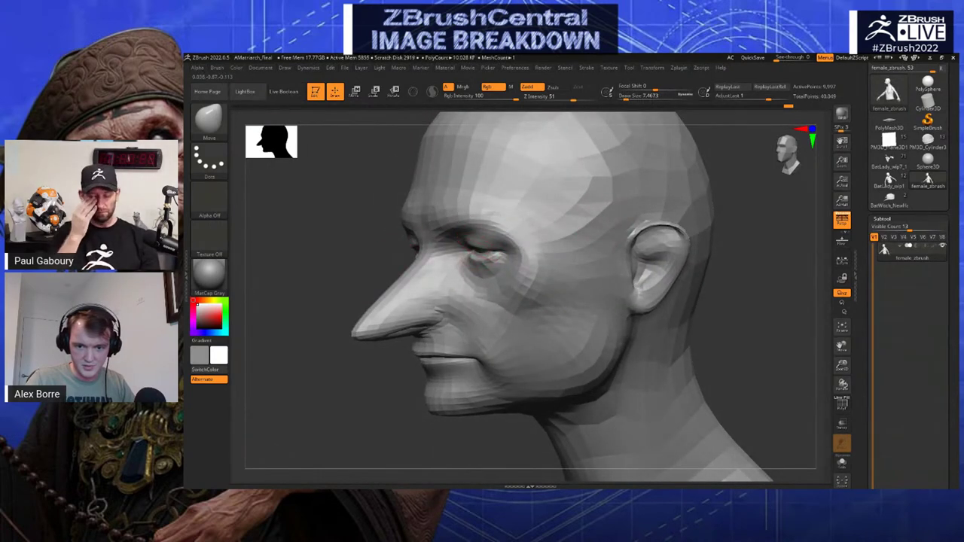
{"action": "mouse_move", "coordinate": [483, 255]}
{"action": "right_mouse_down"}
{"action": "mouse_move", "coordinate": [451, 265]}
{"action": "mouse_move", "coordinate": [476, 243]}
{"action": "right_mouse_up"}
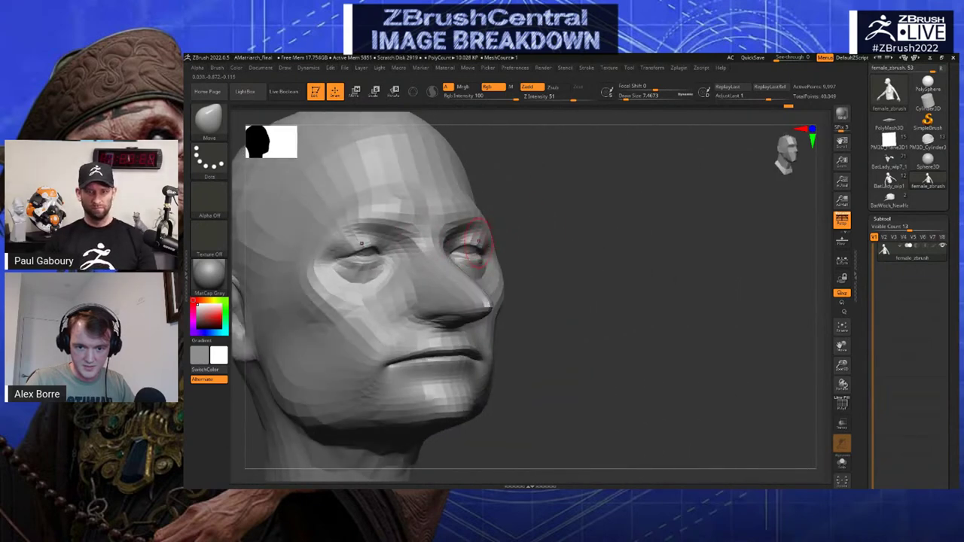
Reshape the temples and outer eye area with the Move brush at draw sizes of about 17 and 12
{"action": "right_click_drag", "start_coordinate": [574, 223], "coordinate": [595, 181], "text": "ctrl"}
{"action": "mouse_move", "coordinate": [603, 219]}
{"action": "right_mouse_down"}
{"action": "mouse_move", "coordinate": [577, 225]}
{"action": "mouse_move", "coordinate": [575, 245]}
{"action": "mouse_move", "coordinate": [638, 243]}
{"action": "mouse_move", "coordinate": [588, 241]}
{"action": "mouse_move", "coordinate": [624, 236]}
{"action": "mouse_move", "coordinate": [566, 280]}
{"action": "mouse_move", "coordinate": [549, 256]}
{"action": "right_mouse_up"}
{"action": "right_click_drag", "start_coordinate": [527, 197], "coordinate": [516, 227], "text": "ctrl"}
{"action": "key", "text": "s"}
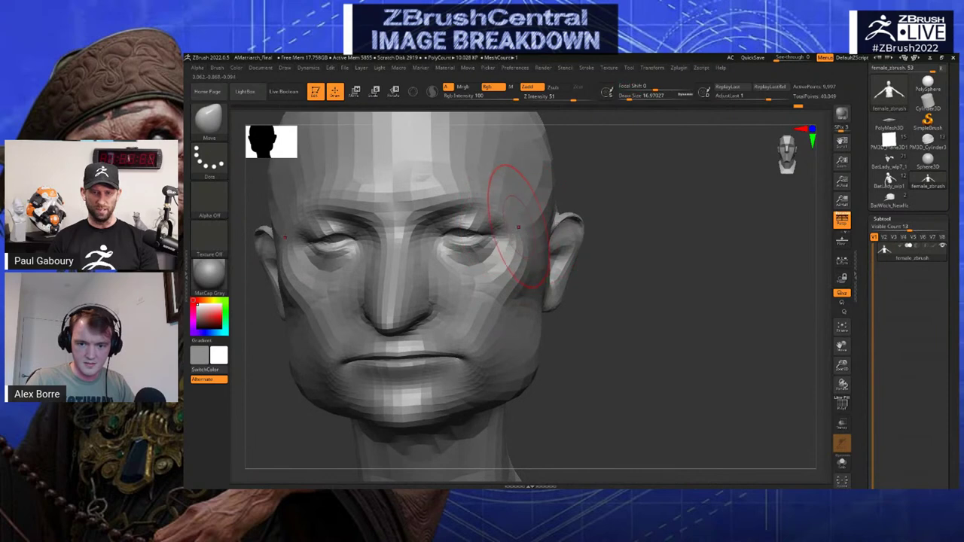
{"action": "key", "text": "s"}
{"action": "left_click_drag", "start_coordinate": [515, 226], "coordinate": [509, 227]}
{"action": "right_click_drag", "start_coordinate": [510, 228], "coordinate": [599, 214]}
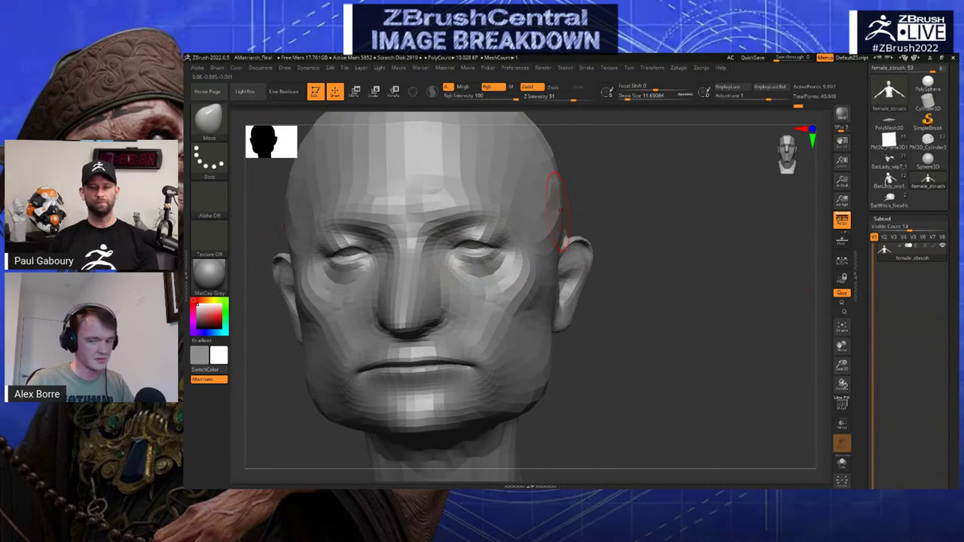
Choose the Sphere 32 insert from the IMM Primitives brush and delete the mesh's extra subdivision levels
{"action": "key", "text": "b"}
{"action": "key", "text": "i"}
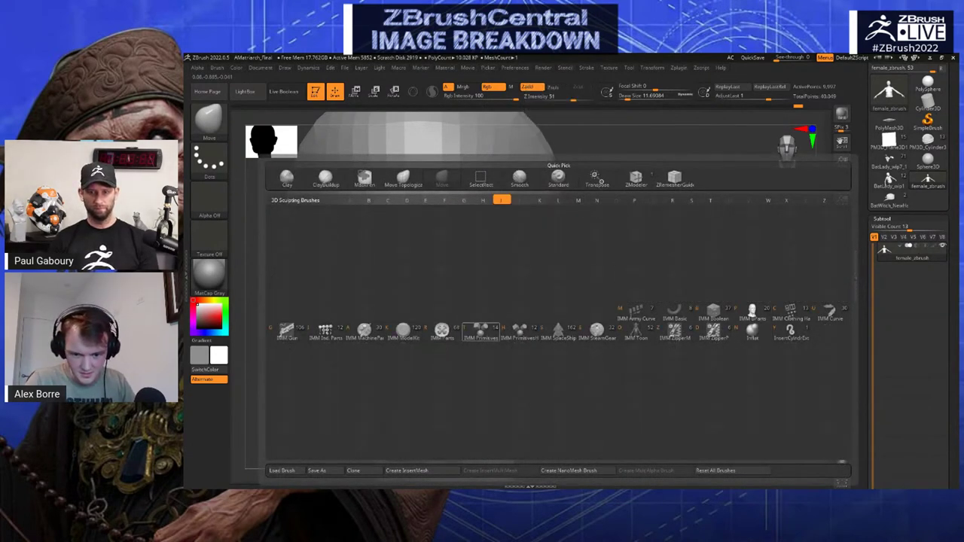
{"action": "left_click", "coordinate": [481, 332]}
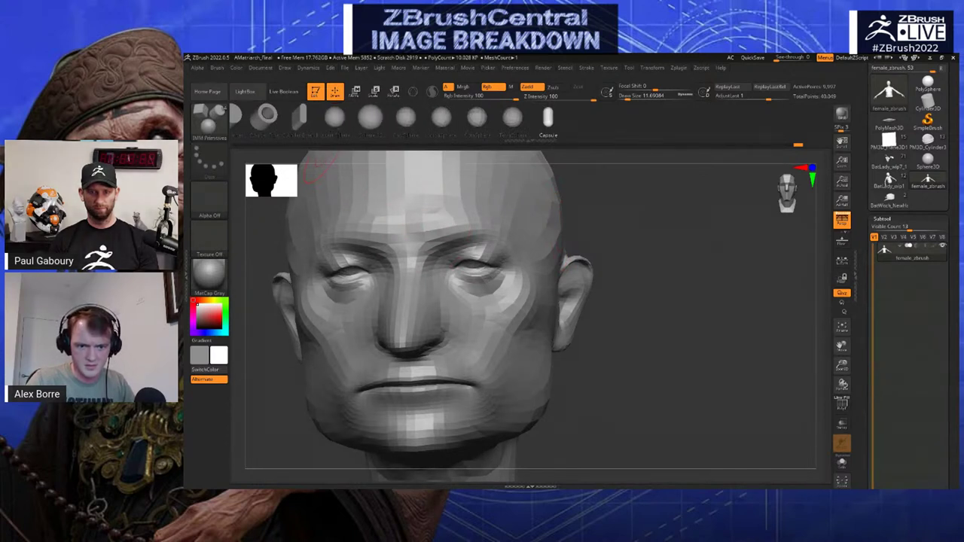
{"action": "left_click", "coordinate": [370, 119]}
{"action": "left_click", "coordinate": [882, 219]}
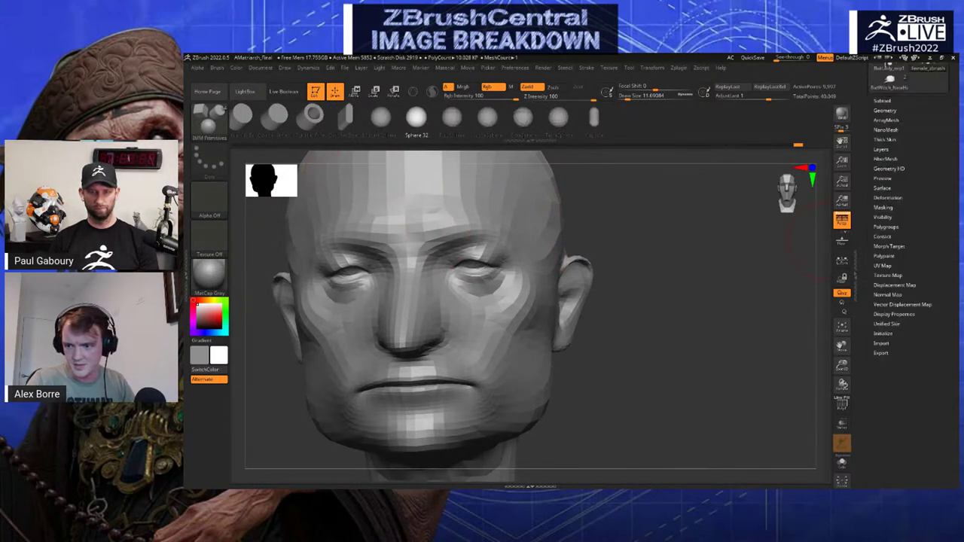
{"action": "left_click", "coordinate": [885, 110]}
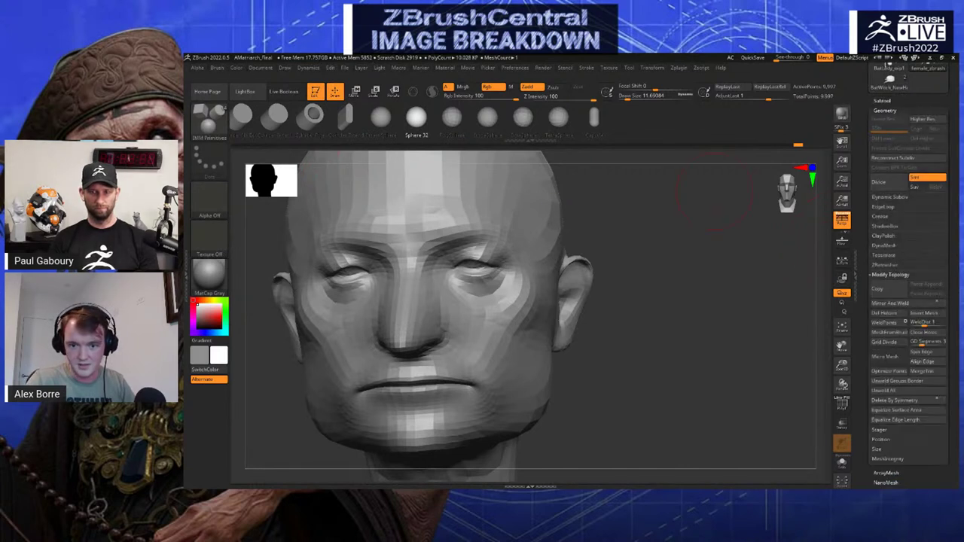
Insert mirrored spheres over the eyes and move them back into the sockets as eyeballs with Transpose Move
{"action": "left_click_drag", "start_coordinate": [478, 274], "coordinate": [488, 286]}
{"action": "left_click_drag", "start_coordinate": [656, 237], "coordinate": [542, 260]}
{"action": "key", "text": "w"}
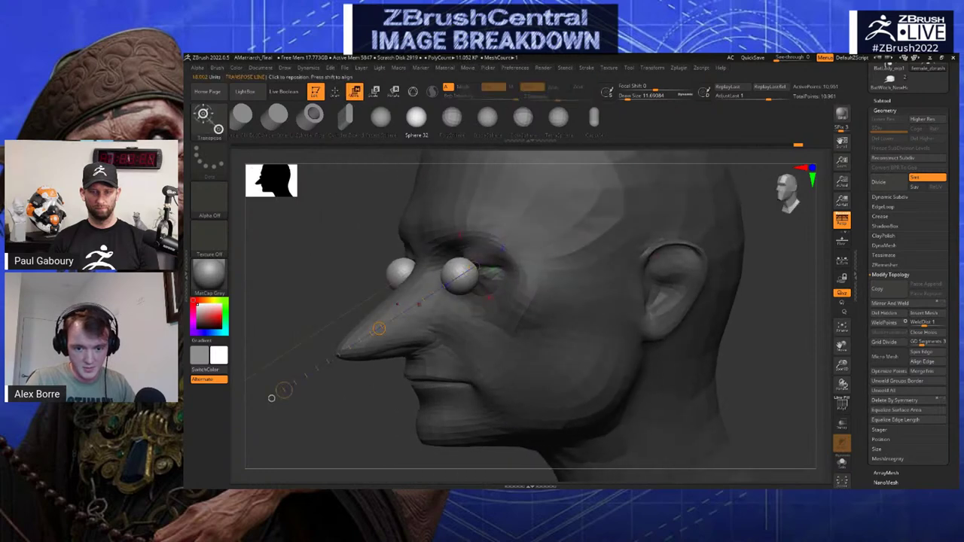
{"action": "left_click_drag", "start_coordinate": [379, 328], "coordinate": [409, 321]}
{"action": "left_click_drag", "start_coordinate": [324, 302], "coordinate": [445, 301]}
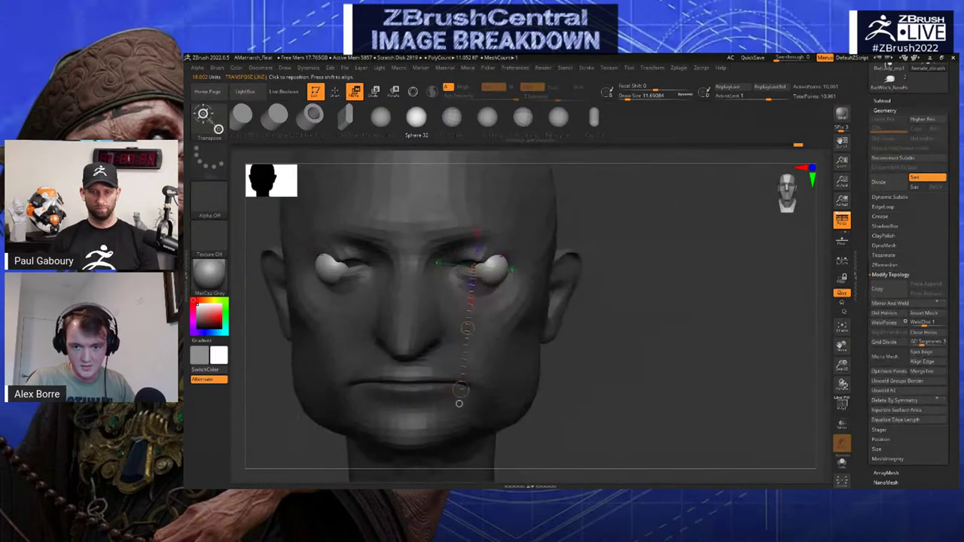
{"action": "left_click_drag", "start_coordinate": [495, 268], "coordinate": [614, 275]}
{"action": "left_click_drag", "start_coordinate": [640, 301], "coordinate": [678, 302]}
{"action": "left_click_drag", "start_coordinate": [551, 271], "coordinate": [532, 270]}
{"action": "left_click_drag", "start_coordinate": [663, 260], "coordinate": [420, 255]}
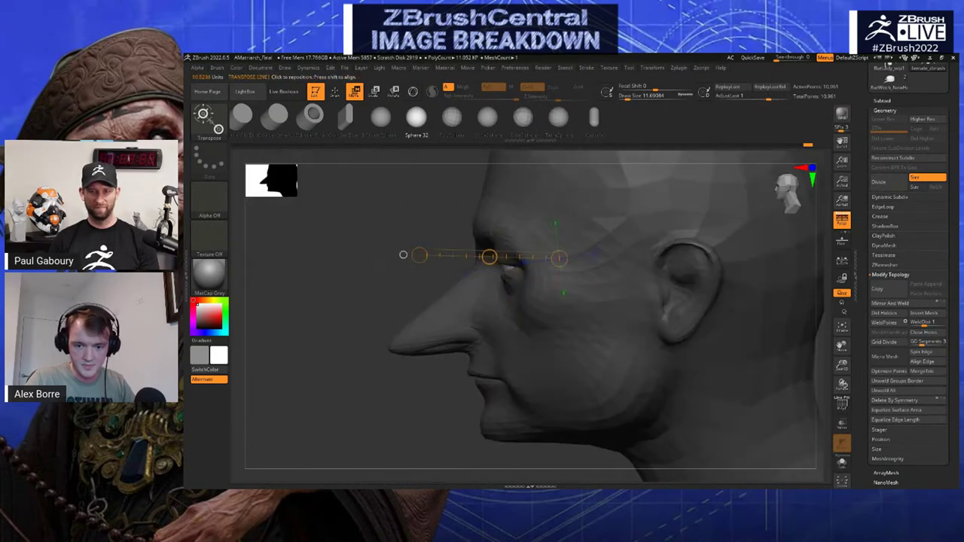
{"action": "right_click_drag", "start_coordinate": [490, 257], "coordinate": [512, 239]}
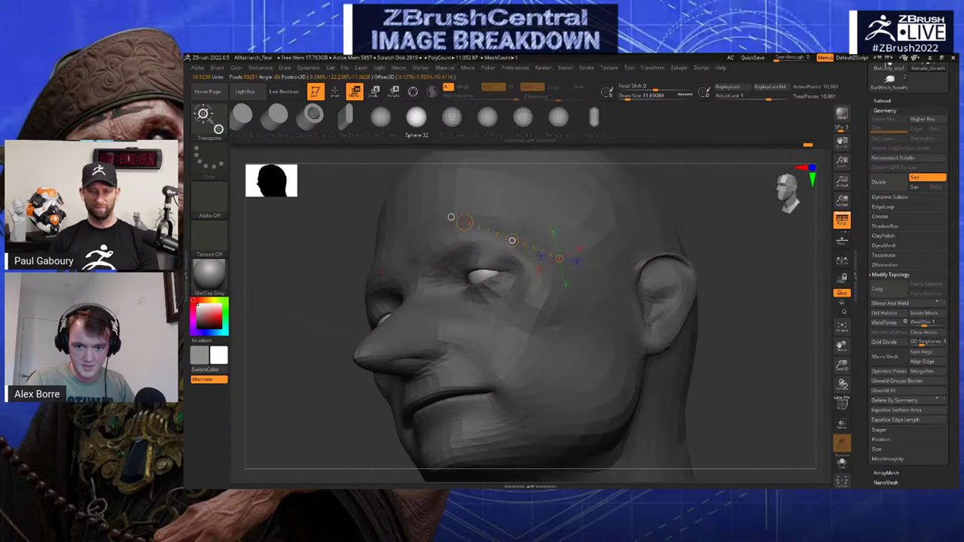
Switch back to the Move brush at a draw size of about 54 and clear the mask from the body
{"action": "key", "text": "b"}
{"action": "key", "text": "m"}
{"action": "key", "text": "v"}
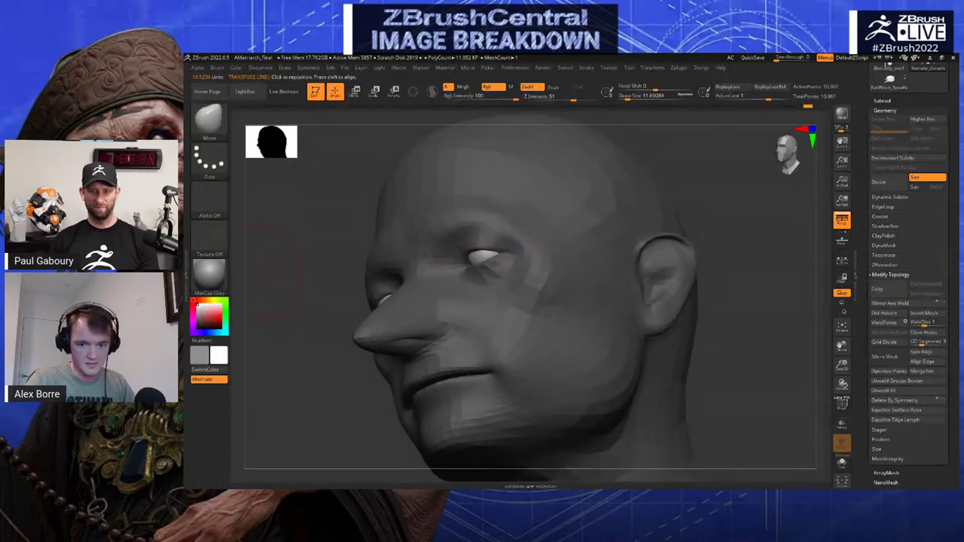
{"action": "right_click_drag", "start_coordinate": [339, 290], "coordinate": [241, 300]}
{"action": "right_click_drag", "start_coordinate": [408, 246], "coordinate": [370, 248]}
{"action": "key", "text": "s"}
{"action": "left_click_drag", "start_coordinate": [472, 253], "coordinate": [480, 252]}
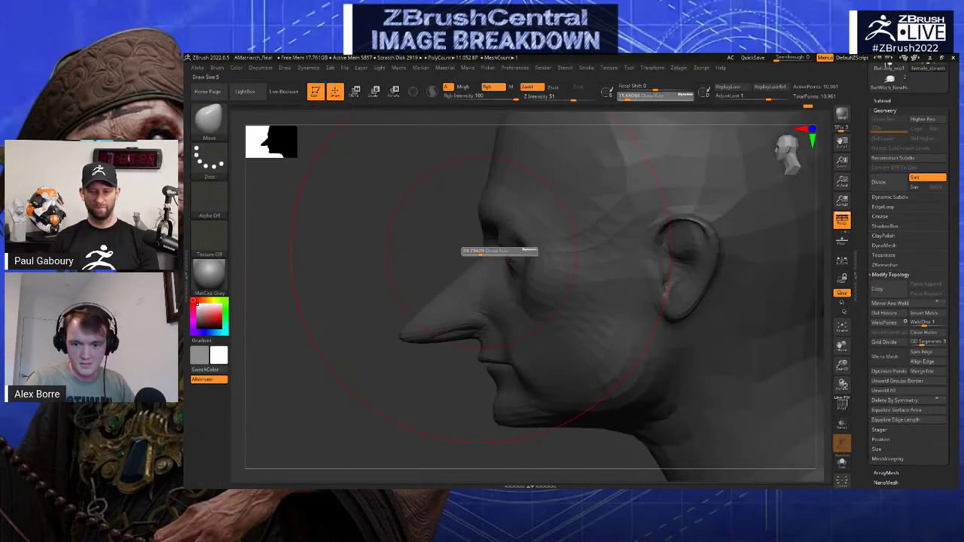
{"action": "right_click_drag", "start_coordinate": [407, 331], "coordinate": [531, 303]}
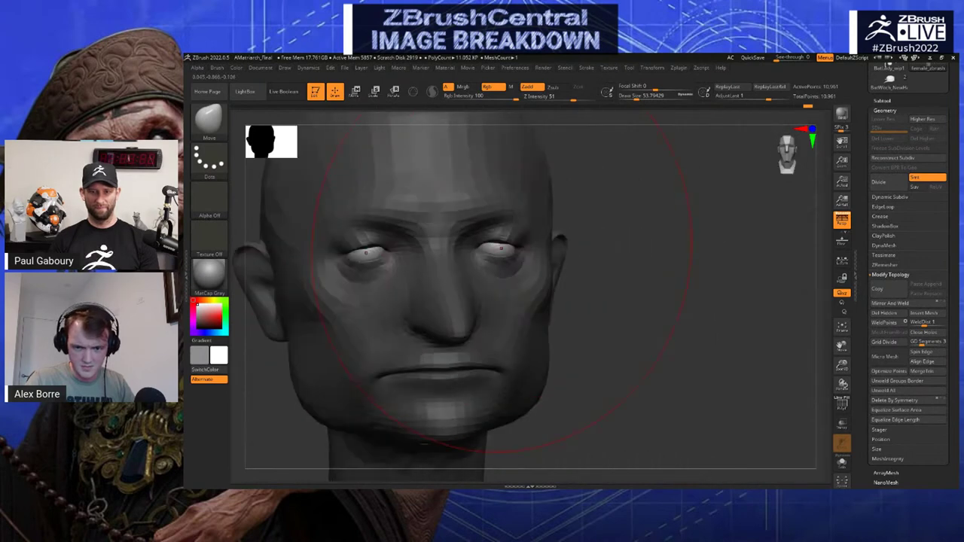
{"action": "mouse_move", "coordinate": [668, 286]}
{"action": "right_mouse_down"}
{"action": "mouse_move", "coordinate": [663, 271]}
{"action": "mouse_move", "coordinate": [567, 223]}
{"action": "right_mouse_up"}
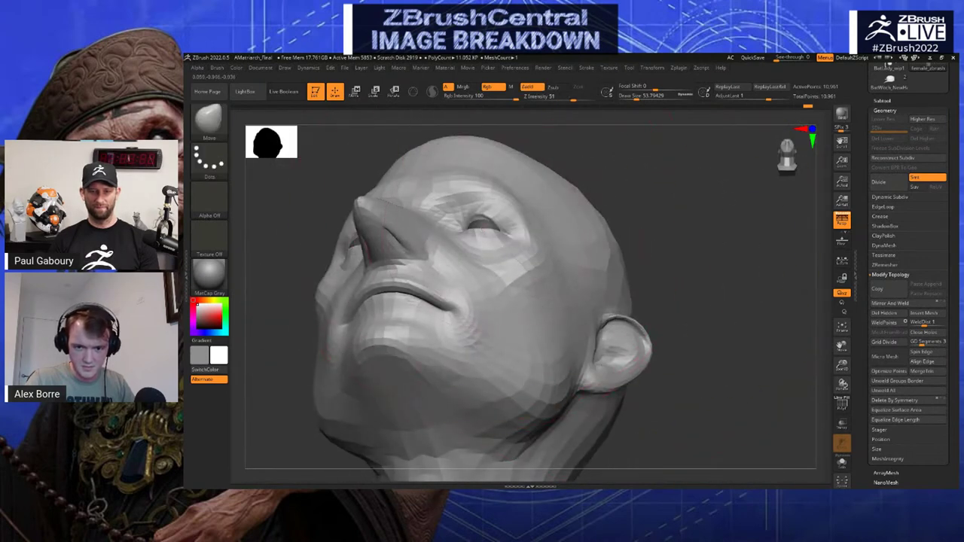
Fit the eyelids around the eyeballs from below and the side, reducing the Move brush's draw size to about 37 and down to 15
{"action": "right_click_drag", "start_coordinate": [482, 181], "coordinate": [528, 200]}
{"action": "mouse_move", "coordinate": [528, 200]}
{"action": "right_mouse_down", "text": "ctrl"}
{"action": "mouse_move", "coordinate": [527, 218]}
{"action": "mouse_move", "coordinate": [474, 186]}
{"action": "right_mouse_up", "text": "ctrl"}
{"action": "key", "text": "s"}
{"action": "left_click_drag", "start_coordinate": [449, 307], "coordinate": [444, 307]}
{"action": "right_click_drag", "start_coordinate": [663, 132], "coordinate": [603, 151]}
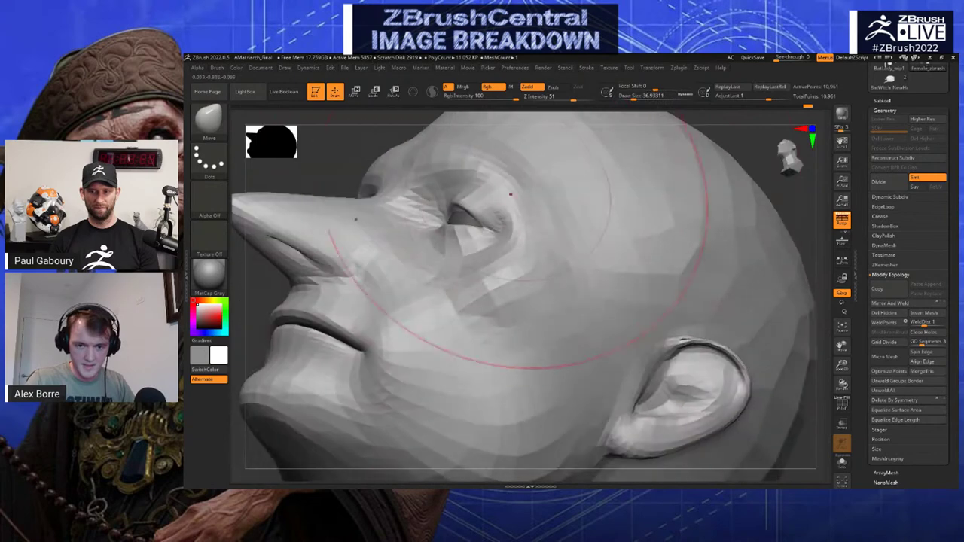
{"action": "mouse_move", "coordinate": [469, 198]}
{"action": "right_mouse_down"}
{"action": "mouse_move", "coordinate": [524, 220]}
{"action": "mouse_move", "coordinate": [509, 228]}
{"action": "right_mouse_up"}
{"action": "key", "text": "s"}
{"action": "left_click_drag", "start_coordinate": [450, 229], "coordinate": [447, 229]}
{"action": "right_click_drag", "start_coordinate": [452, 234], "coordinate": [422, 230]}
{"action": "right_click_drag", "start_coordinate": [485, 250], "coordinate": [454, 254]}
{"action": "key", "text": "s"}
{"action": "left_click_drag", "start_coordinate": [454, 255], "coordinate": [450, 255]}
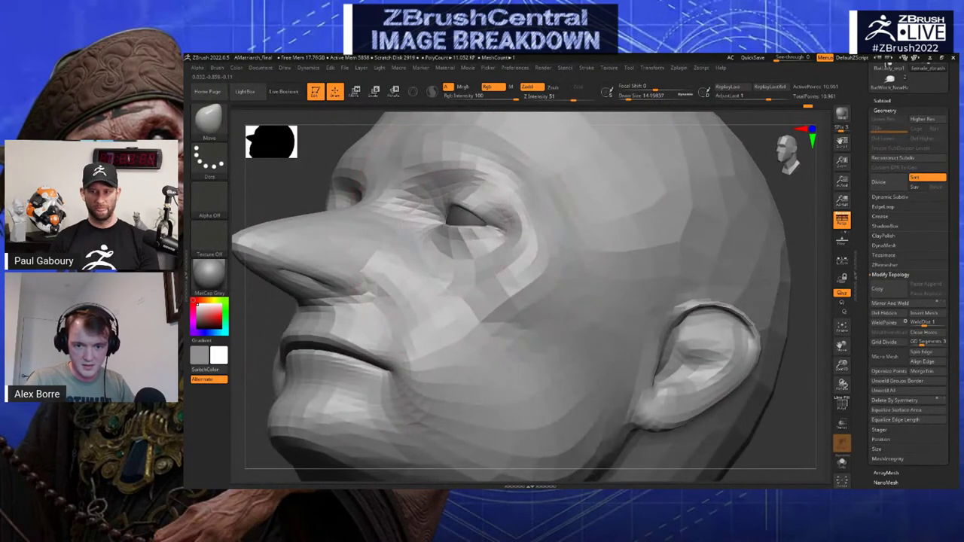
Refine the eyelids and outer eye area from the front with the Move brush at draw sizes of about 18 to 25
{"action": "right_click_drag", "start_coordinate": [388, 220], "coordinate": [489, 224]}
{"action": "key", "text": "s"}
{"action": "left_click_drag", "start_coordinate": [490, 224], "coordinate": [495, 223]}
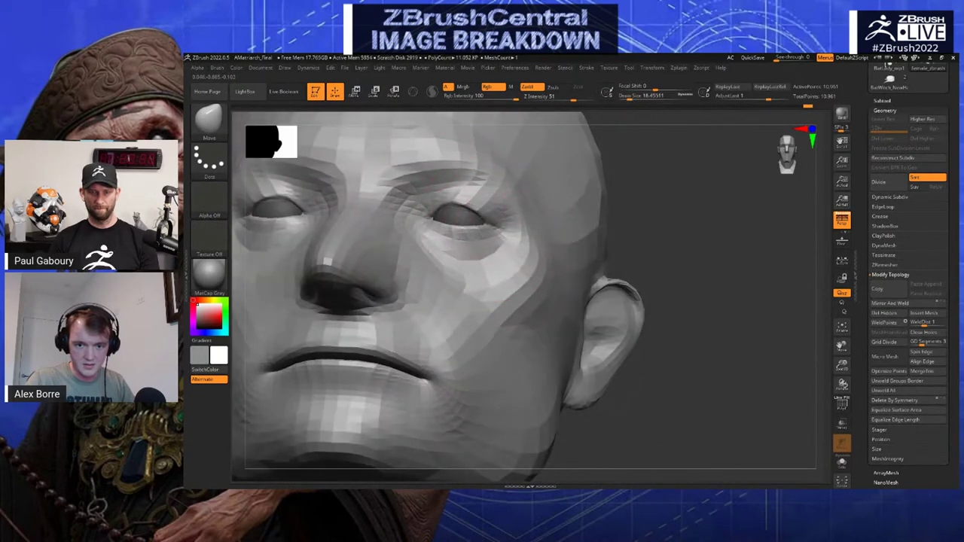
{"action": "mouse_move", "coordinate": [654, 200]}
{"action": "right_mouse_down", "text": "shift"}
{"action": "mouse_move", "coordinate": [656, 228]}
{"action": "mouse_move", "coordinate": [520, 229]}
{"action": "right_mouse_up", "text": "shift"}
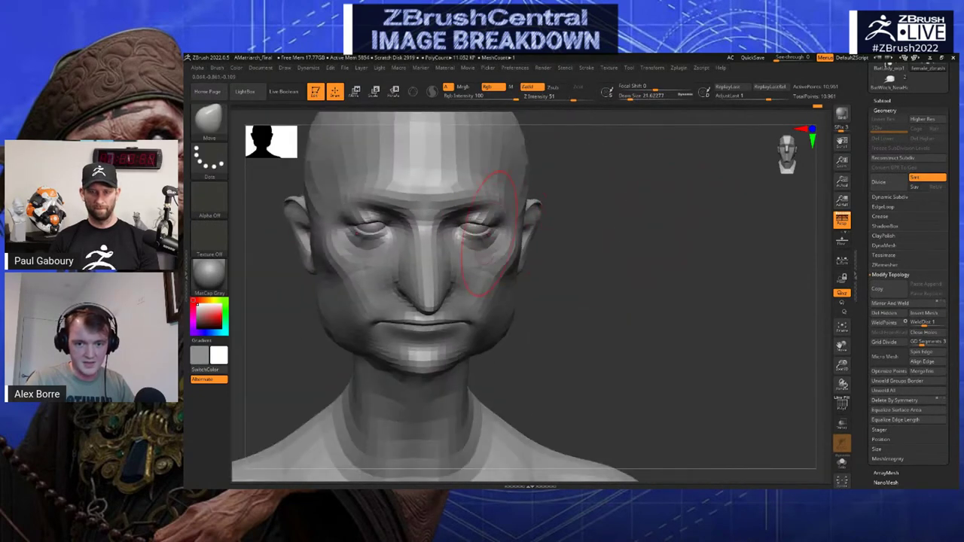
{"action": "key", "text": "s"}
{"action": "left_click_drag", "start_coordinate": [472, 231], "coordinate": [478, 232]}
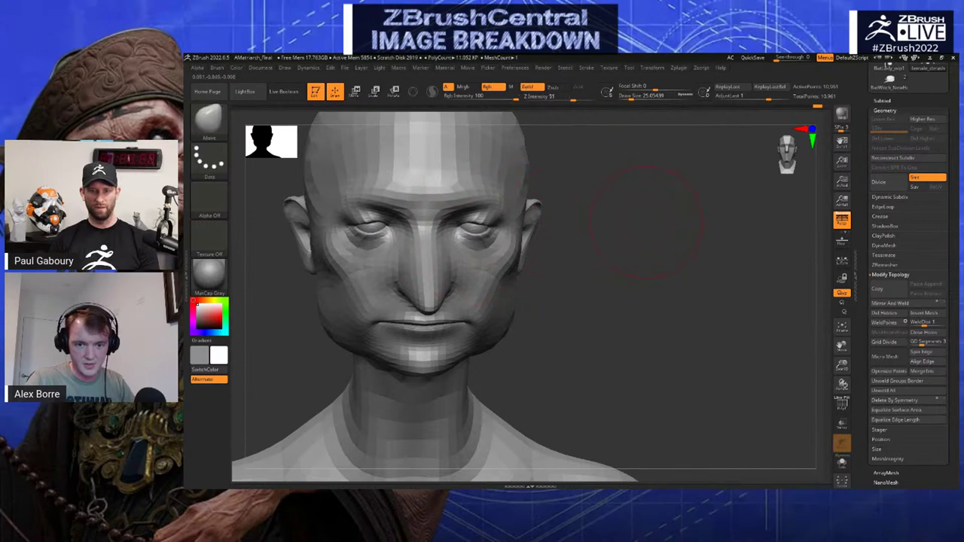
{"action": "right_click_drag", "start_coordinate": [626, 222], "coordinate": [663, 231]}
{"action": "mouse_move", "coordinate": [663, 231]}
{"action": "right_mouse_down", "text": "ctrl"}
{"action": "mouse_move", "coordinate": [607, 228]}
{"action": "mouse_move", "coordinate": [642, 226]}
{"action": "mouse_move", "coordinate": [640, 266]}
{"action": "mouse_move", "coordinate": [687, 262]}
{"action": "right_mouse_up", "text": "ctrl"}
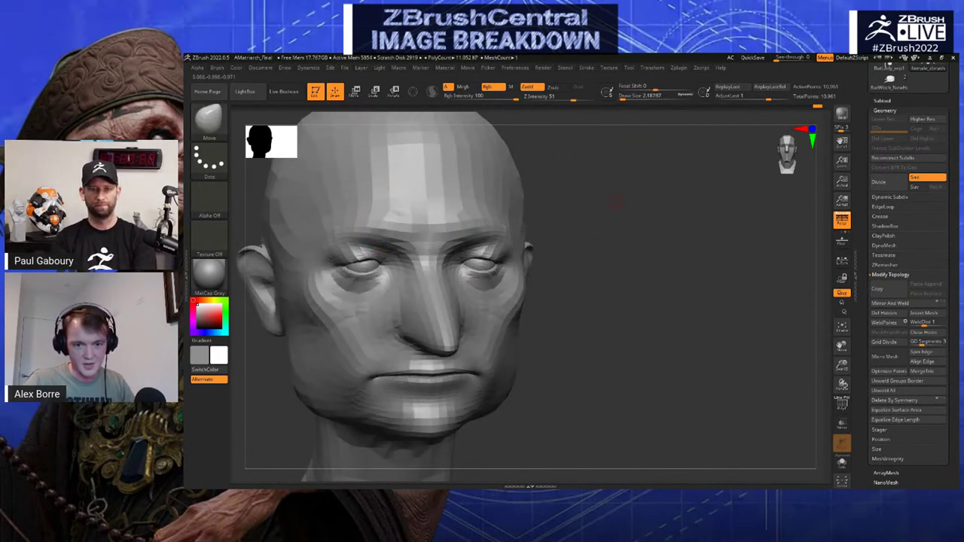
Refine and smooth the eyelid and brow area with the Move brush at draw sizes of about 6.6 to 13
{"action": "right_click_drag", "start_coordinate": [620, 201], "coordinate": [664, 202]}
{"action": "key", "text": "s"}
{"action": "left_click_drag", "start_coordinate": [387, 222], "coordinate": [394, 221]}
{"action": "left_click_drag", "start_coordinate": [330, 230], "coordinate": [324, 239], "text": "shift"}
{"action": "mouse_move", "coordinate": [600, 185]}
{"action": "right_mouse_down"}
{"action": "mouse_move", "coordinate": [629, 188]}
{"action": "mouse_move", "coordinate": [577, 191]}
{"action": "right_mouse_up"}
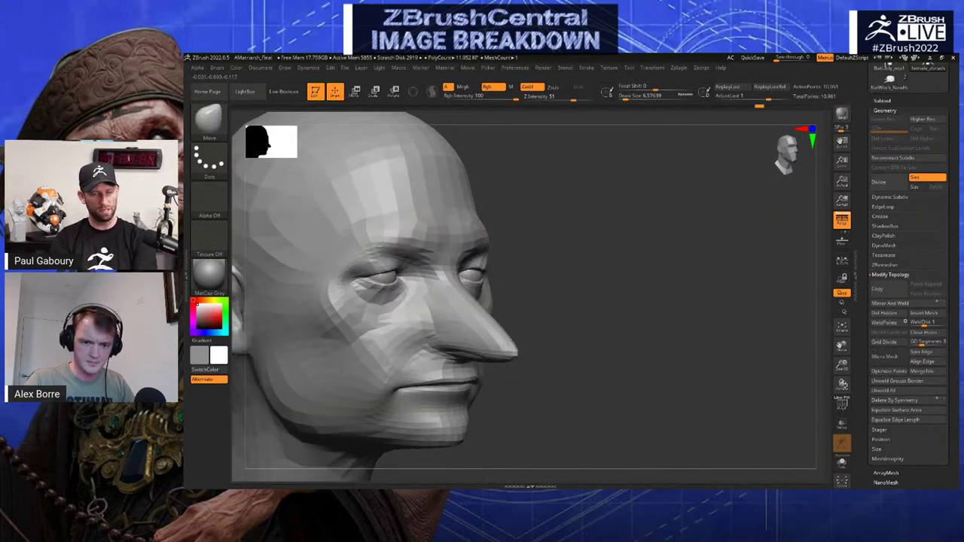
{"action": "right_click_drag", "start_coordinate": [377, 224], "coordinate": [408, 226]}
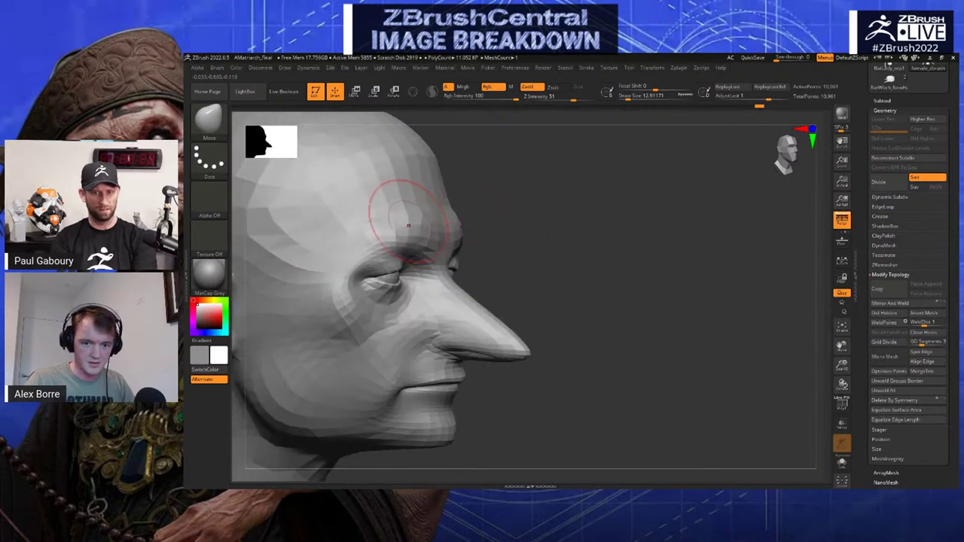
Look through the stock Project files in LightBox and close the library
{"action": "key", "text": "comma"}
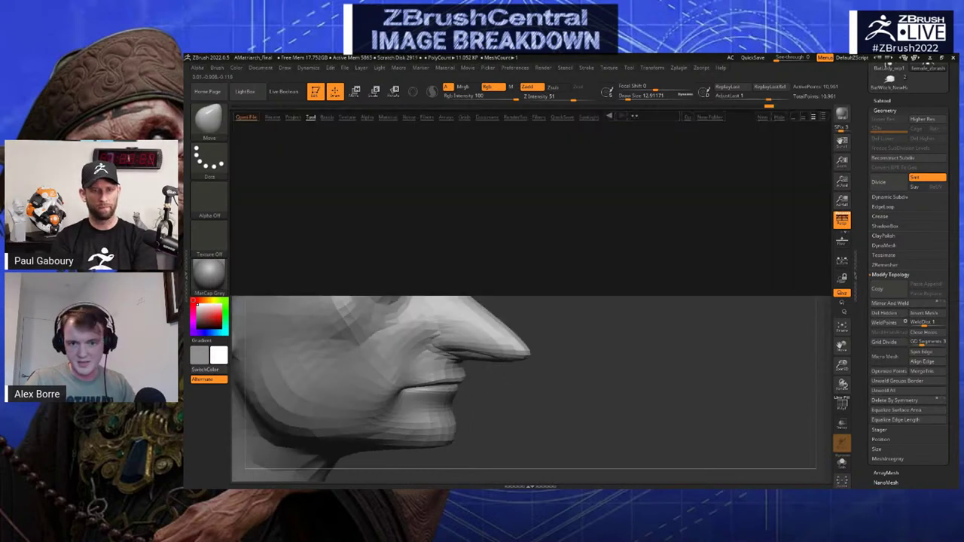
{"action": "left_click", "coordinate": [293, 117]}
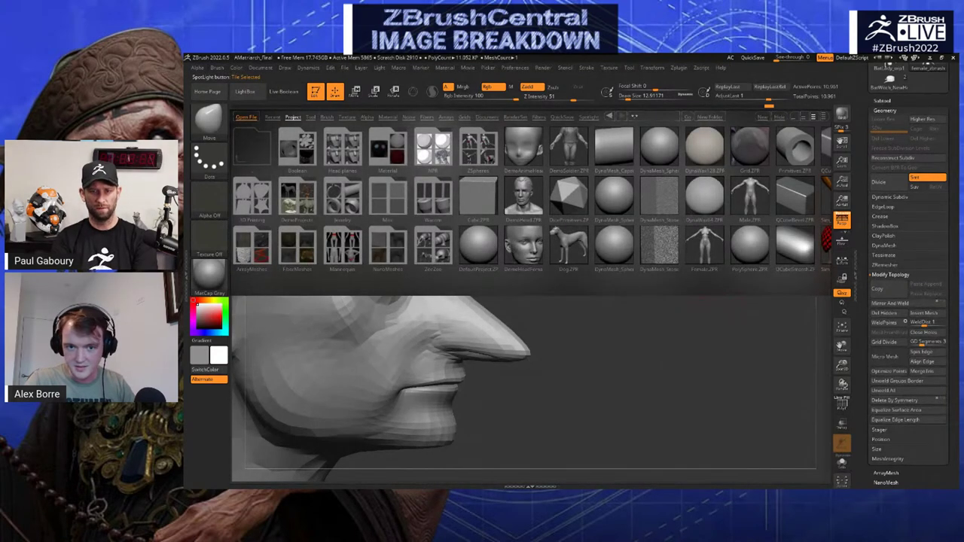
{"action": "key", "text": "comma"}
Adjust the profile of the neck and upper back with the Move brush at a draw size of about 63
{"action": "left_click_drag", "start_coordinate": [514, 322], "coordinate": [637, 227], "text": "shift"}
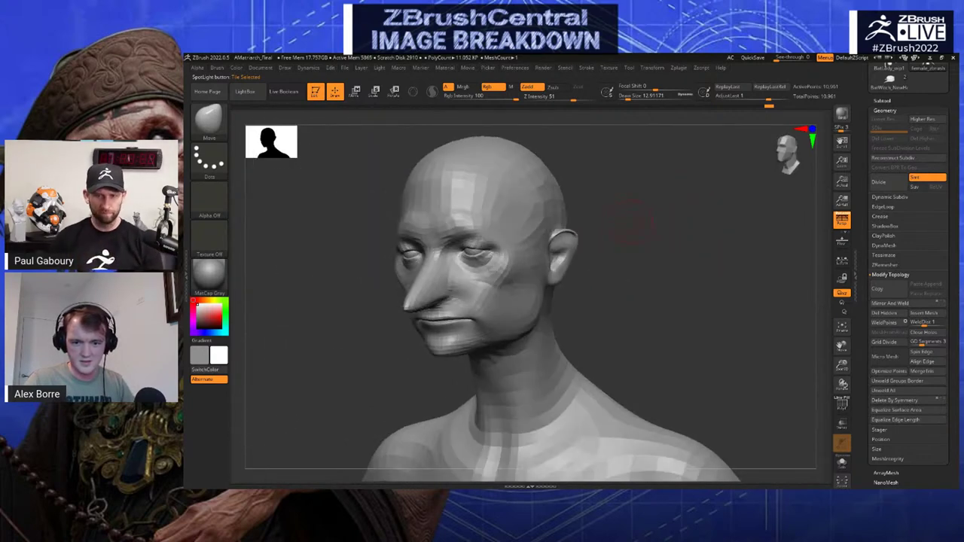
{"action": "mouse_move", "coordinate": [723, 260]}
{"action": "left_mouse_down"}
{"action": "mouse_move", "coordinate": [678, 290]}
{"action": "mouse_move", "coordinate": [642, 279]}
{"action": "mouse_move", "coordinate": [646, 209]}
{"action": "mouse_move", "coordinate": [612, 219]}
{"action": "left_mouse_up"}
{"action": "key", "text": "s"}
{"action": "left_click_drag", "start_coordinate": [544, 242], "coordinate": [528, 242]}
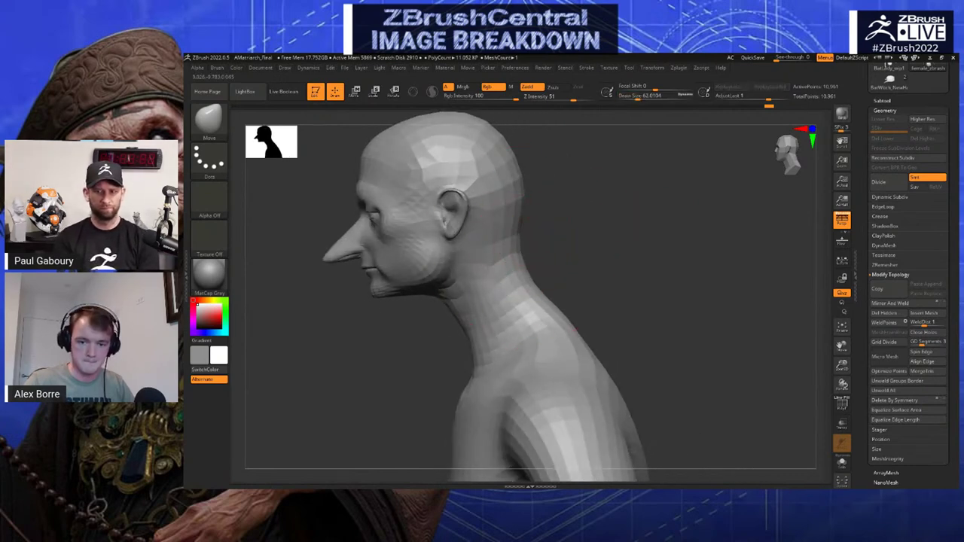
{"action": "left_click_drag", "start_coordinate": [648, 245], "coordinate": [528, 254]}
Shape the back of the head behind the ears with the Move brush at draw sizes of about 15 and 27
{"action": "key", "text": "s"}
{"action": "key", "text": "s"}
{"action": "left_click_drag", "start_coordinate": [648, 248], "coordinate": [571, 246]}
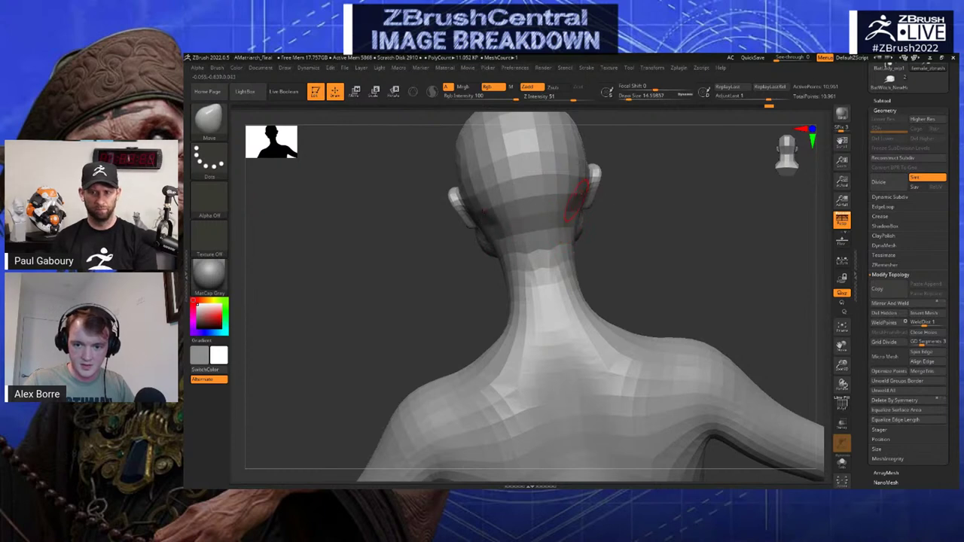
{"action": "left_click_drag", "start_coordinate": [573, 211], "coordinate": [579, 216]}
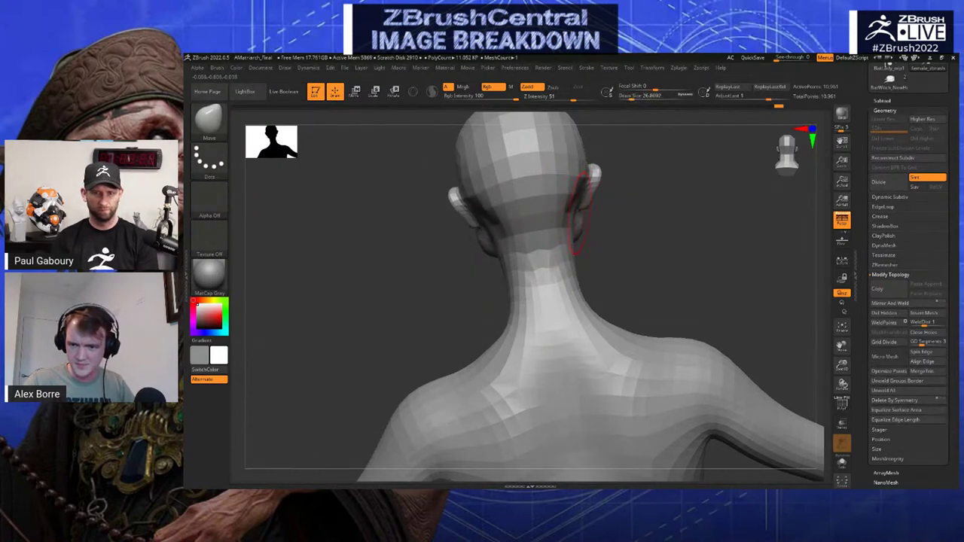
Reshape the nape and the base of the skull from behind and the side with the Move brush at a draw size of about 49
{"action": "mouse_move", "coordinate": [670, 217]}
{"action": "left_mouse_down"}
{"action": "mouse_move", "coordinate": [654, 217]}
{"action": "mouse_move", "coordinate": [624, 332]}
{"action": "mouse_move", "coordinate": [531, 294]}
{"action": "left_mouse_up"}
{"action": "key", "text": "s"}
{"action": "mouse_move", "coordinate": [521, 275]}
{"action": "left_mouse_down"}
{"action": "mouse_move", "coordinate": [511, 280]}
{"action": "mouse_move", "coordinate": [528, 262]}
{"action": "mouse_move", "coordinate": [533, 276]}
{"action": "mouse_move", "coordinate": [519, 276]}
{"action": "left_mouse_up"}
{"action": "key", "text": "s"}
{"action": "key", "text": "s"}
{"action": "key", "text": "s"}
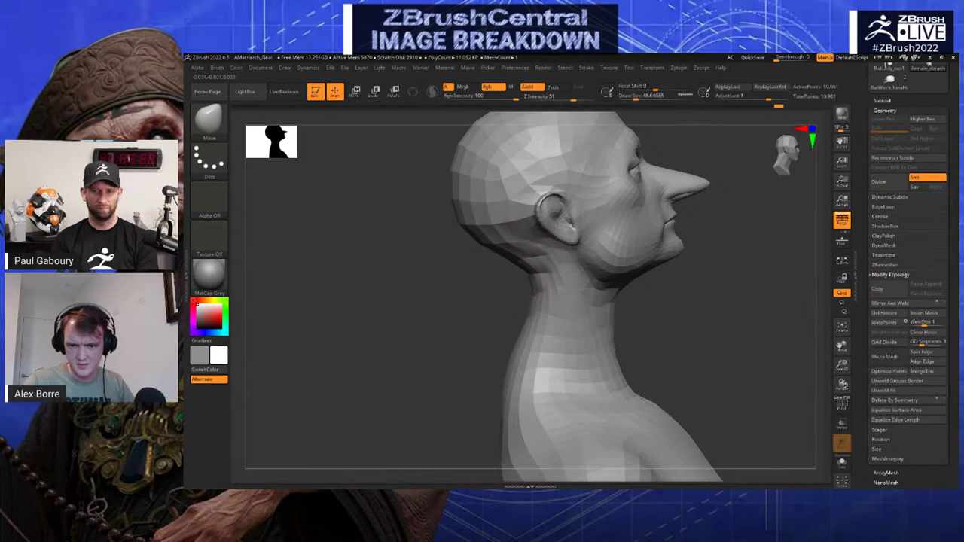
{"action": "left_click_drag", "start_coordinate": [445, 298], "coordinate": [586, 235]}
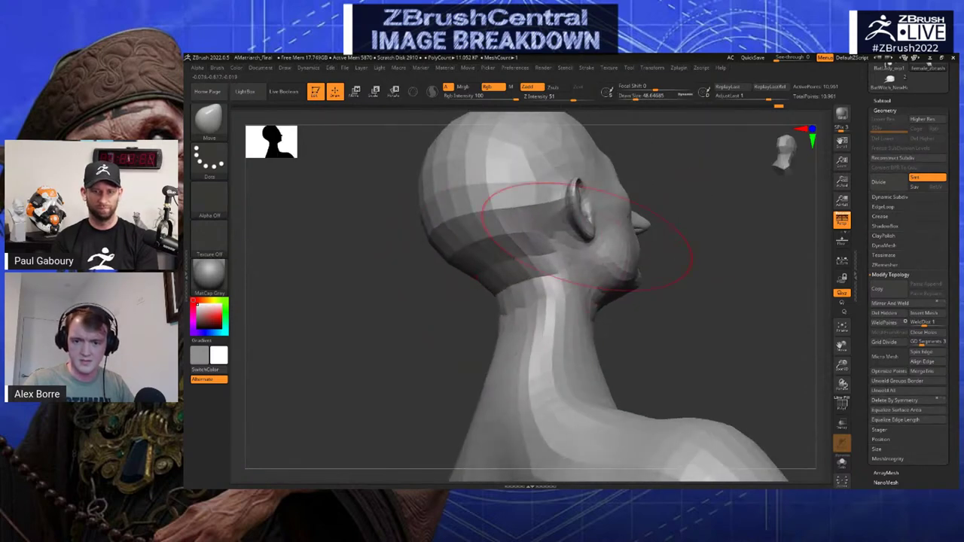
{"action": "left_click_drag", "start_coordinate": [753, 324], "coordinate": [682, 301]}
{"action": "mouse_move", "coordinate": [716, 354]}
{"action": "left_mouse_down"}
{"action": "mouse_move", "coordinate": [735, 367]}
{"action": "mouse_move", "coordinate": [746, 362]}
{"action": "left_mouse_up"}
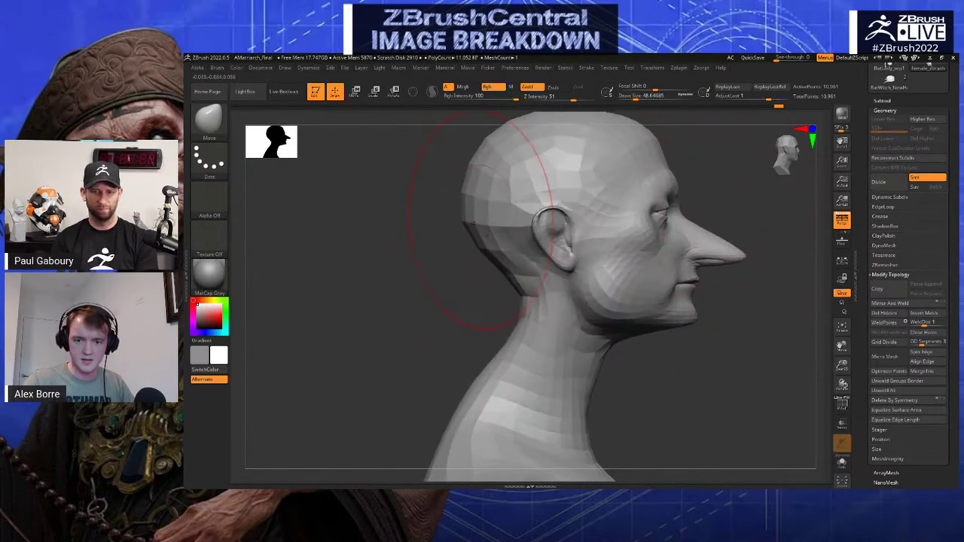
Refine the back of the skull in profile with the Move brush at a draw size of about 31
{"action": "key", "text": "s"}
{"action": "left_click_drag", "start_coordinate": [488, 226], "coordinate": [476, 239]}
{"action": "left_click_drag", "start_coordinate": [421, 302], "coordinate": [452, 301]}
{"action": "left_click_drag", "start_coordinate": [461, 240], "coordinate": [455, 235]}
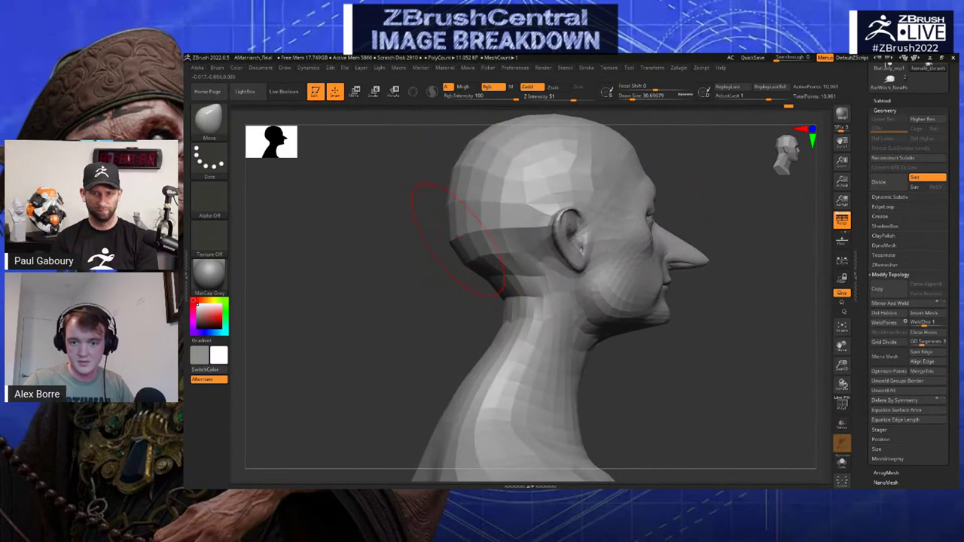
Refine the nape and the sides of the neck below the skull with the Move brush at draw sizes of about 29 and 23
{"action": "left_click_drag", "start_coordinate": [445, 286], "coordinate": [428, 297]}
{"action": "key", "text": "["}
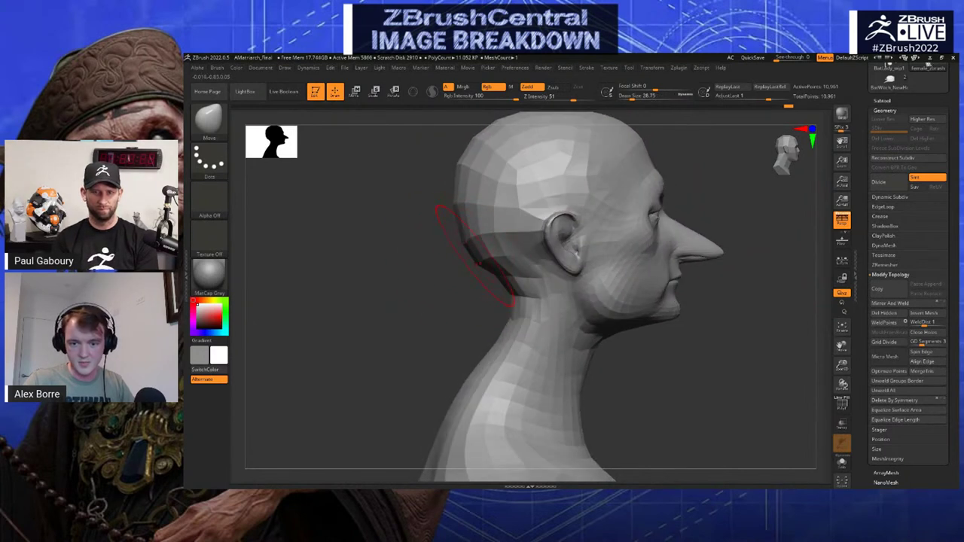
{"action": "mouse_move", "coordinate": [475, 256]}
{"action": "right_mouse_down"}
{"action": "mouse_move", "coordinate": [489, 267]}
{"action": "mouse_move", "coordinate": [501, 260]}
{"action": "mouse_move", "coordinate": [493, 267]}
{"action": "mouse_move", "coordinate": [519, 301]}
{"action": "mouse_move", "coordinate": [492, 285]}
{"action": "right_mouse_up"}
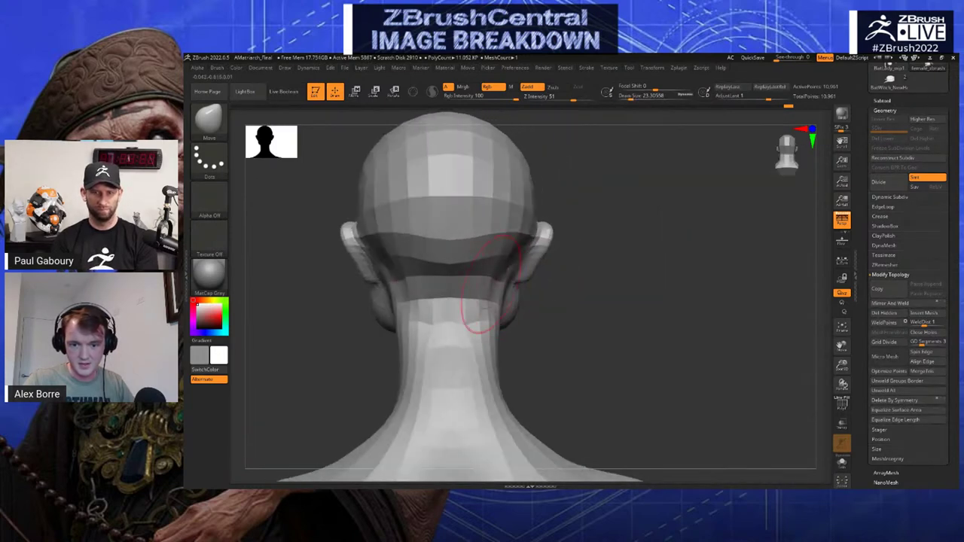
{"action": "right_click_drag", "start_coordinate": [559, 301], "coordinate": [541, 307]}
{"action": "key", "text": "s"}
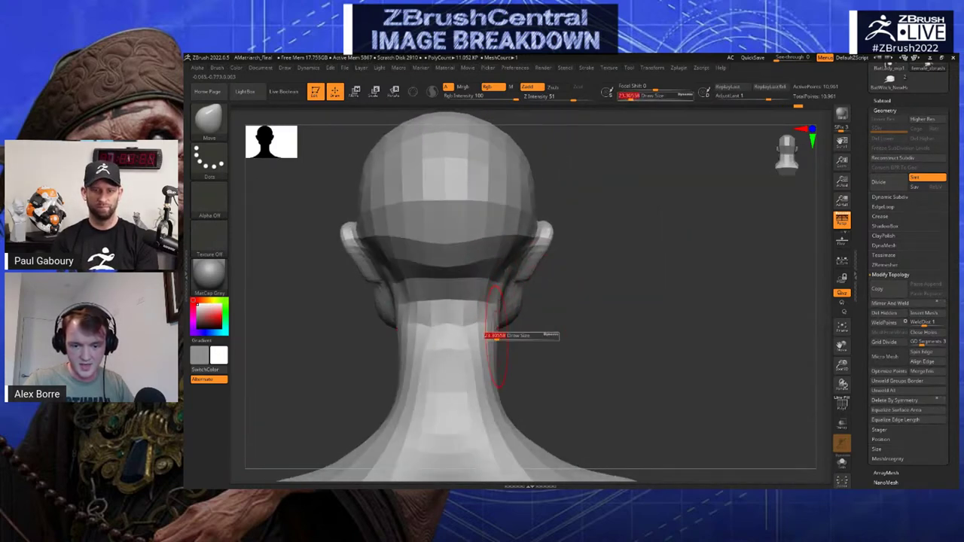
{"action": "left_click", "coordinate": [495, 335]}
{"action": "left_click_drag", "start_coordinate": [498, 331], "coordinate": [491, 332]}
{"action": "mouse_move", "coordinate": [478, 331]}
{"action": "right_mouse_down"}
{"action": "mouse_move", "coordinate": [377, 331]}
{"action": "mouse_move", "coordinate": [482, 316]}
{"action": "mouse_move", "coordinate": [467, 332]}
{"action": "mouse_move", "coordinate": [441, 334]}
{"action": "right_mouse_up"}
Mask the head and upper neck, soften the mask's edge and invert it so the body is protected
{"action": "right_click_drag", "start_coordinate": [542, 354], "coordinate": [461, 314], "text": "ctrl"}
{"action": "right_click_drag", "start_coordinate": [618, 288], "coordinate": [596, 234]}
{"action": "left_click_drag", "start_coordinate": [540, 196], "coordinate": [394, 342], "text": "ctrl"}
{"action": "key", "text": "e"}
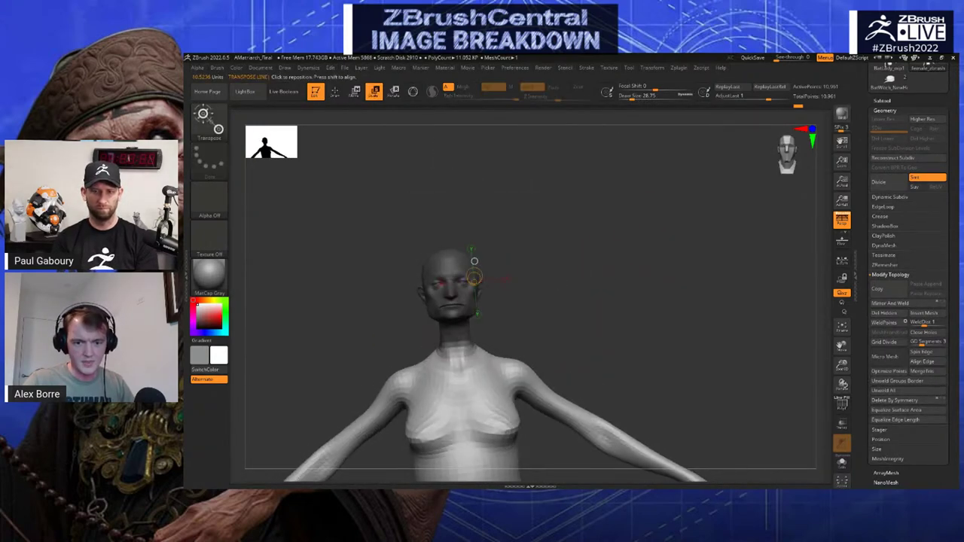
{"action": "right_click_drag", "start_coordinate": [520, 281], "coordinate": [546, 316], "text": "ctrl"}
{"action": "left_click", "coordinate": [546, 302], "text": "ctrl"}
{"action": "left_click", "coordinate": [547, 301], "text": "ctrl"}
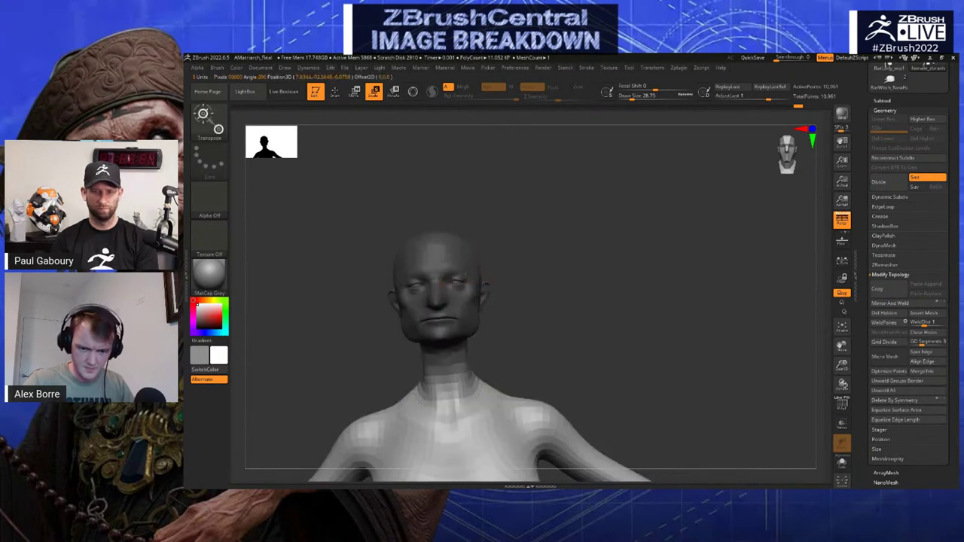
{"action": "left_click", "coordinate": [547, 302], "text": "ctrl"}
Try to scale the unmasked head with the Transpose line
{"action": "left_click_drag", "start_coordinate": [472, 259], "coordinate": [475, 209]}
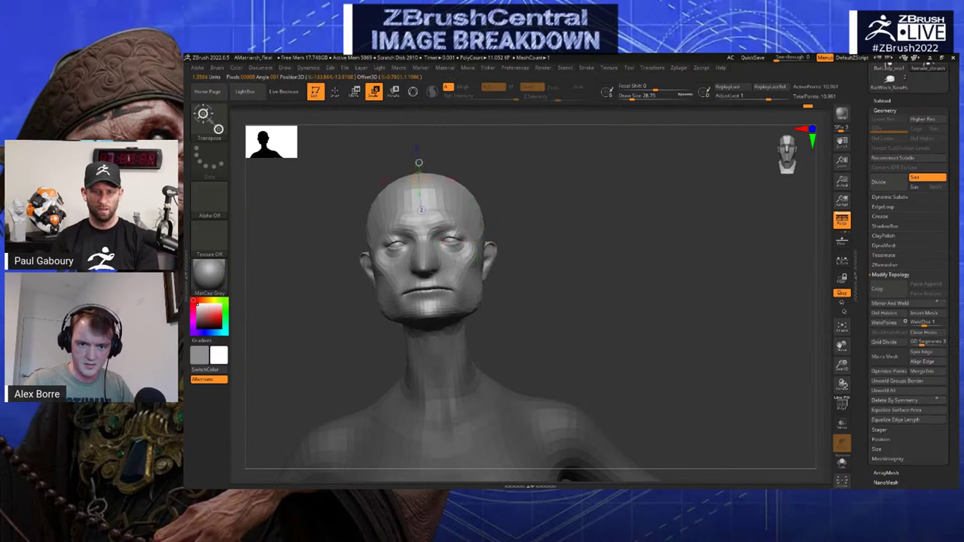
{"action": "left_click_drag", "start_coordinate": [419, 178], "coordinate": [500, 163]}
{"action": "key", "text": "ctrl+z"}
{"action": "key", "text": "ctrl+z"}
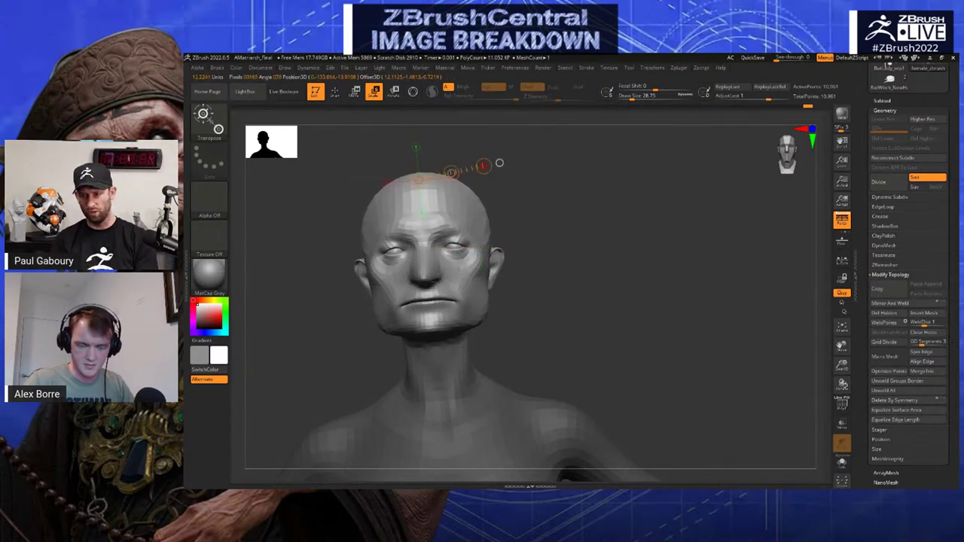
Return to the Move brush, set its draw size to about 41 and clear the mask from the body
{"action": "mouse_move", "coordinate": [499, 163]}
{"action": "right_mouse_down"}
{"action": "mouse_move", "coordinate": [465, 163]}
{"action": "mouse_move", "coordinate": [475, 128]}
{"action": "mouse_move", "coordinate": [415, 122]}
{"action": "right_mouse_up"}
{"action": "key", "text": "b"}
{"action": "key", "text": "m"}
{"action": "key", "text": "v"}
{"action": "mouse_move", "coordinate": [614, 255]}
{"action": "right_mouse_down"}
{"action": "mouse_move", "coordinate": [654, 252]}
{"action": "mouse_move", "coordinate": [663, 202]}
{"action": "mouse_move", "coordinate": [609, 195]}
{"action": "right_mouse_up"}
{"action": "left_click_drag", "start_coordinate": [607, 194], "coordinate": [581, 199]}
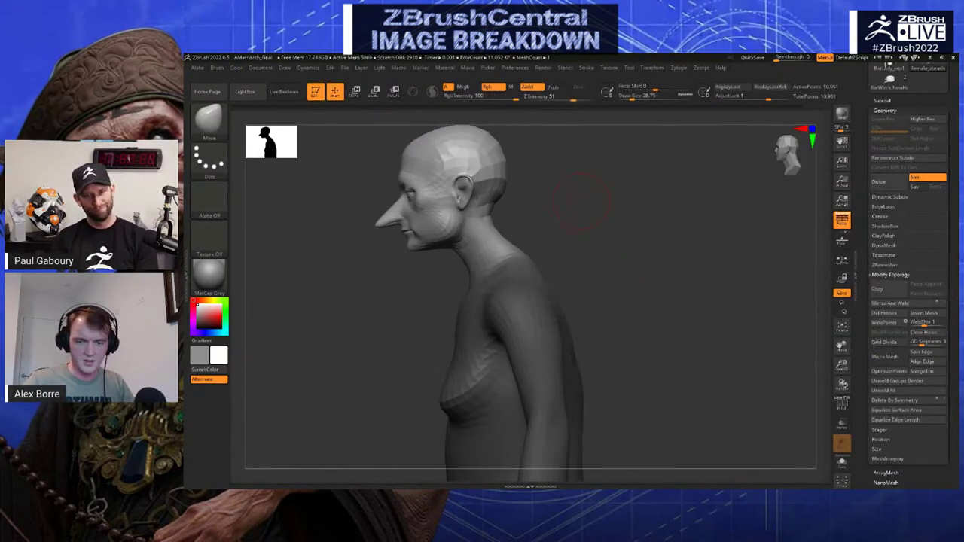
{"action": "right_click_drag", "start_coordinate": [542, 231], "coordinate": [571, 244], "text": "ctrl"}
{"action": "key", "text": "s"}
{"action": "left_click_drag", "start_coordinate": [529, 253], "coordinate": [547, 255]}
{"action": "right_click_drag", "start_coordinate": [561, 257], "coordinate": [684, 260]}
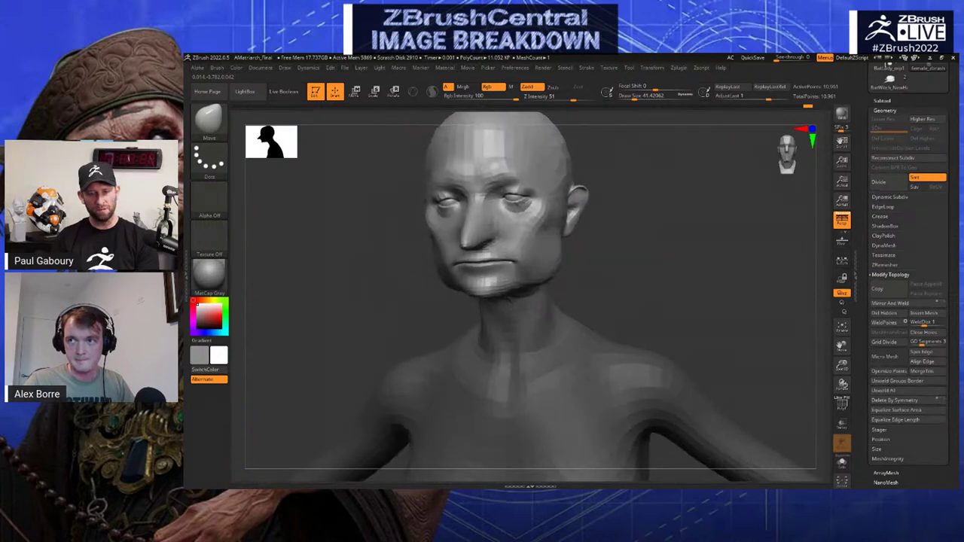
{"action": "mouse_move", "coordinate": [586, 251]}
{"action": "right_mouse_down"}
{"action": "mouse_move", "coordinate": [565, 249]}
{"action": "mouse_move", "coordinate": [603, 248]}
{"action": "right_mouse_up"}
{"action": "left_click_drag", "start_coordinate": [605, 249], "coordinate": [614, 258], "text": "ctrl"}
{"action": "right_click_drag", "start_coordinate": [609, 256], "coordinate": [570, 266]}
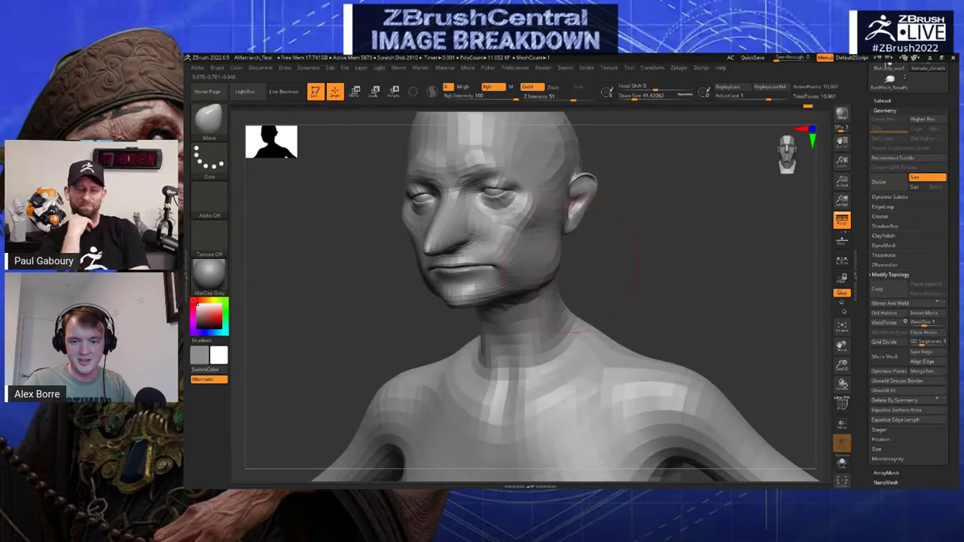
Adjust the area around the earlobe with the Move brush at a draw size of about 7
{"action": "key", "text": "s"}
{"action": "mouse_move", "coordinate": [570, 271]}
{"action": "left_mouse_down"}
{"action": "mouse_move", "coordinate": [553, 274]}
{"action": "mouse_move", "coordinate": [586, 259]}
{"action": "mouse_move", "coordinate": [559, 276]}
{"action": "left_mouse_up"}
{"action": "key", "text": "s"}
{"action": "mouse_move", "coordinate": [654, 226]}
{"action": "left_mouse_down"}
{"action": "mouse_move", "coordinate": [667, 225]}
{"action": "mouse_move", "coordinate": [644, 254]}
{"action": "mouse_move", "coordinate": [595, 253]}
{"action": "mouse_move", "coordinate": [646, 272]}
{"action": "mouse_move", "coordinate": [653, 295]}
{"action": "left_mouse_up"}
{"action": "left_click_drag", "start_coordinate": [652, 295], "coordinate": [564, 281]}
{"action": "key", "text": "s"}
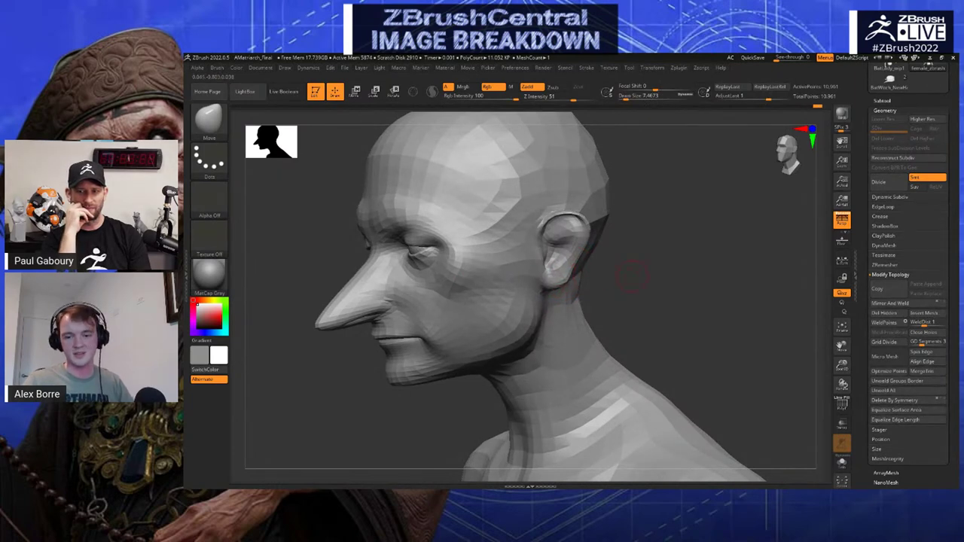
{"action": "left_click_drag", "start_coordinate": [631, 278], "coordinate": [608, 283]}
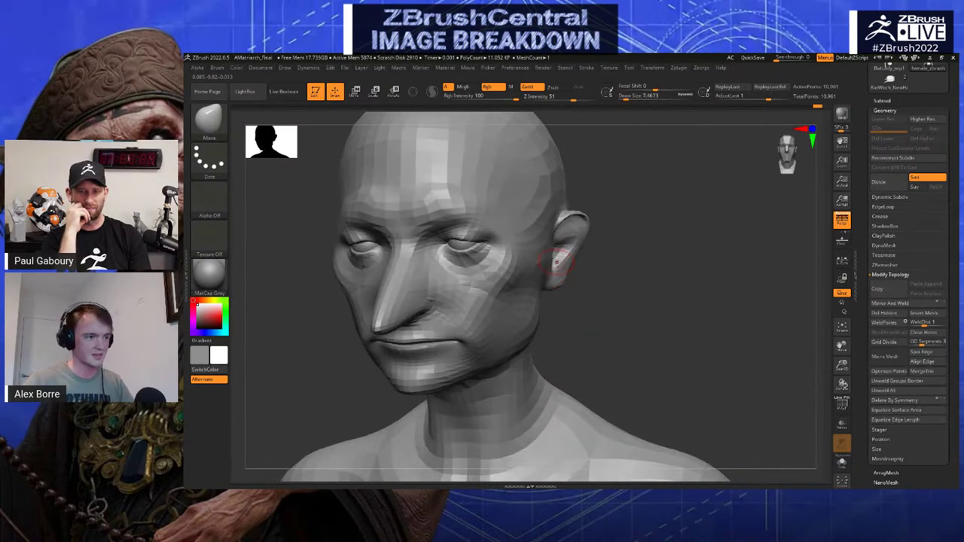
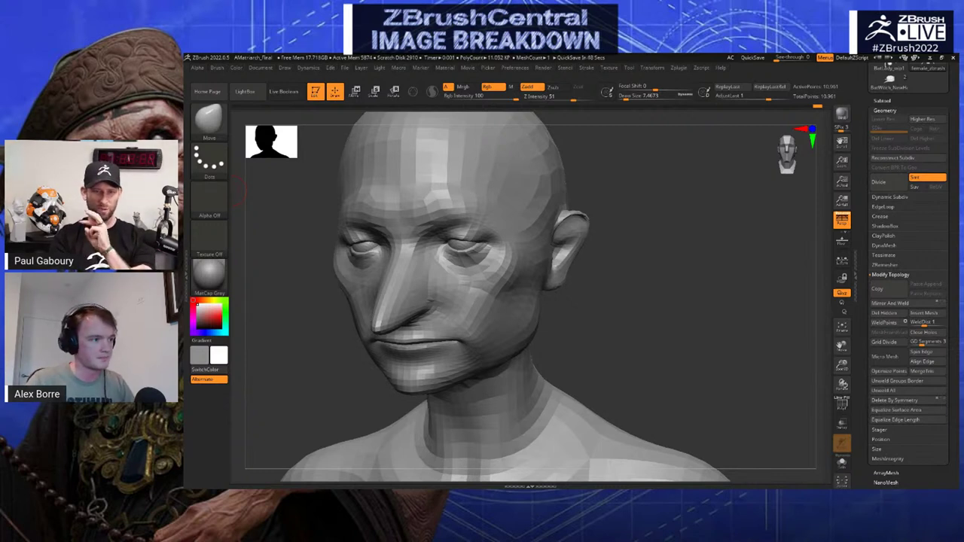
Shape the lower cheek beside the mouth with the Move brush at a draw size of about 12
{"action": "left_click_drag", "start_coordinate": [235, 191], "coordinate": [328, 165]}
{"action": "key", "text": "s"}
{"action": "left_click_drag", "start_coordinate": [517, 324], "coordinate": [521, 324]}
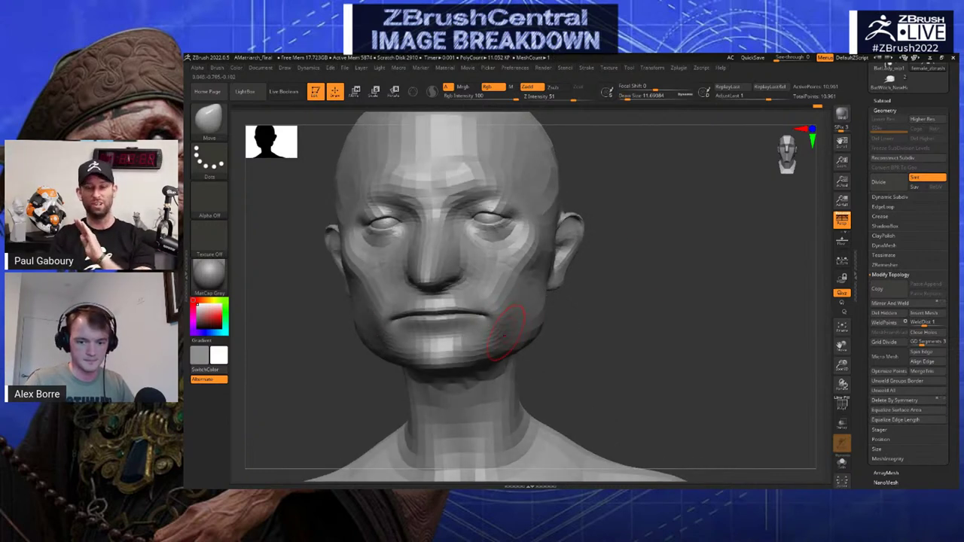
{"action": "left_click_drag", "start_coordinate": [637, 282], "coordinate": [515, 270]}
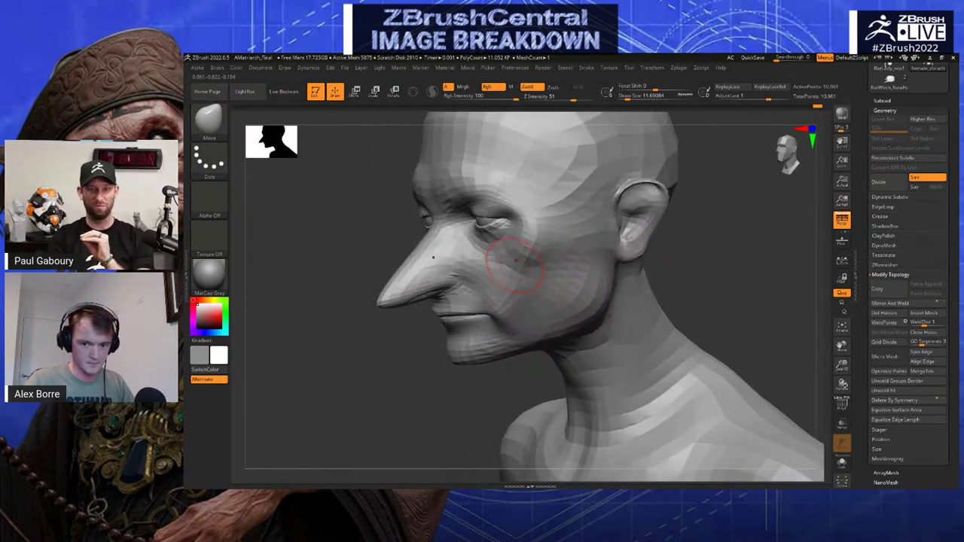
Reshape the side of the face between the eye and the ear with the Move brush at a draw size of about 12
{"action": "left_click_drag", "start_coordinate": [397, 293], "coordinate": [586, 243]}
{"action": "key", "text": "s"}
{"action": "mouse_move", "coordinate": [521, 251]}
{"action": "left_mouse_down"}
{"action": "mouse_move", "coordinate": [543, 248]}
{"action": "mouse_move", "coordinate": [497, 252]}
{"action": "mouse_move", "coordinate": [539, 246]}
{"action": "left_mouse_up"}
{"action": "key", "text": "s"}
{"action": "left_click", "coordinate": [537, 248]}
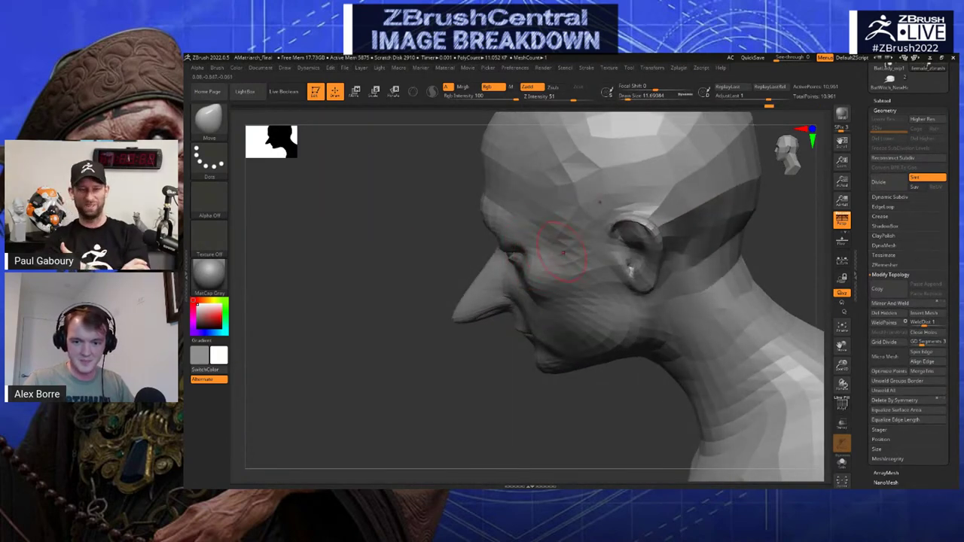
{"action": "mouse_move", "coordinate": [422, 211]}
{"action": "left_mouse_down"}
{"action": "mouse_move", "coordinate": [607, 226]}
{"action": "mouse_move", "coordinate": [650, 246]}
{"action": "left_mouse_up"}
Adjust the temple contour above the ears with the Move brush at draw sizes of about 17 and 13
{"action": "key", "text": "s"}
{"action": "left_click", "coordinate": [556, 272]}
{"action": "key", "text": "s"}
{"action": "left_click", "coordinate": [559, 262]}
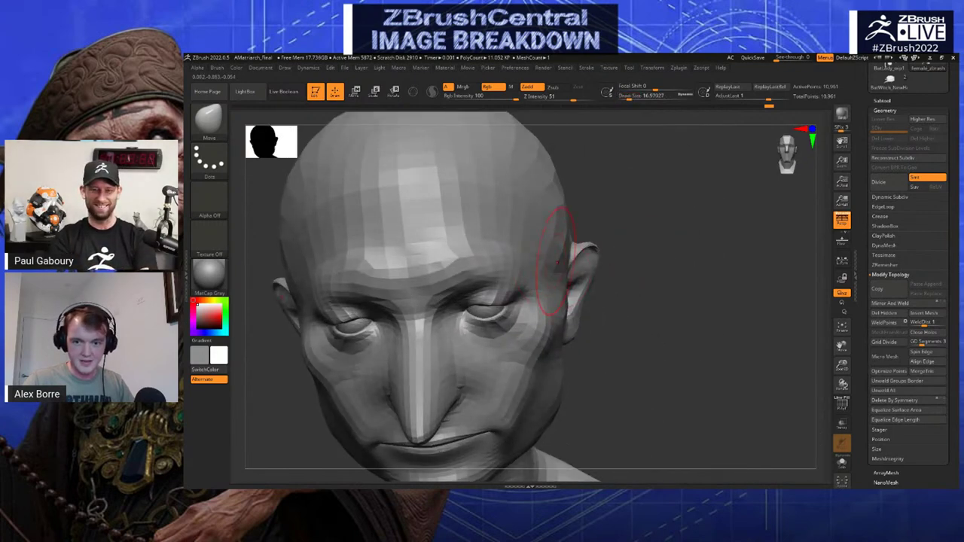
{"action": "left_click_drag", "start_coordinate": [565, 253], "coordinate": [568, 247]}
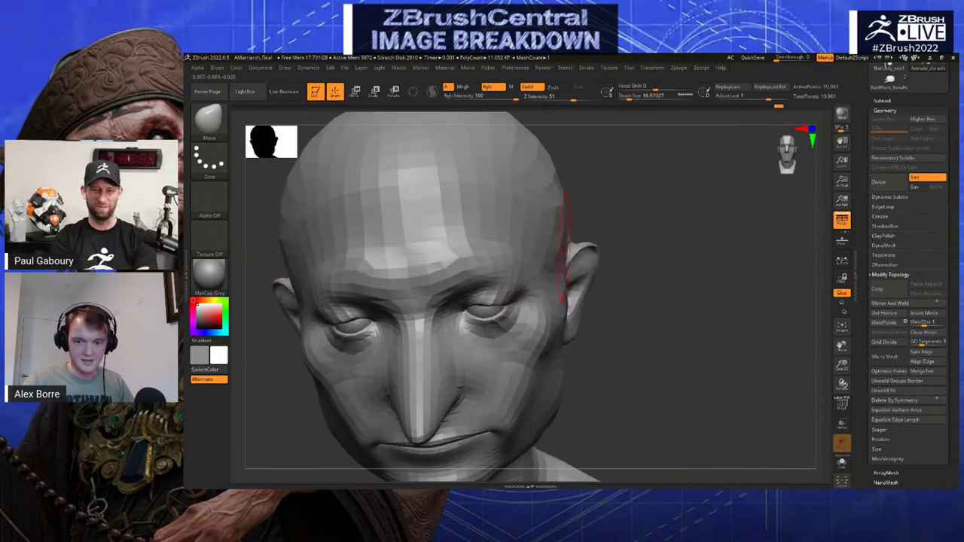
{"action": "left_click_drag", "start_coordinate": [622, 230], "coordinate": [628, 190]}
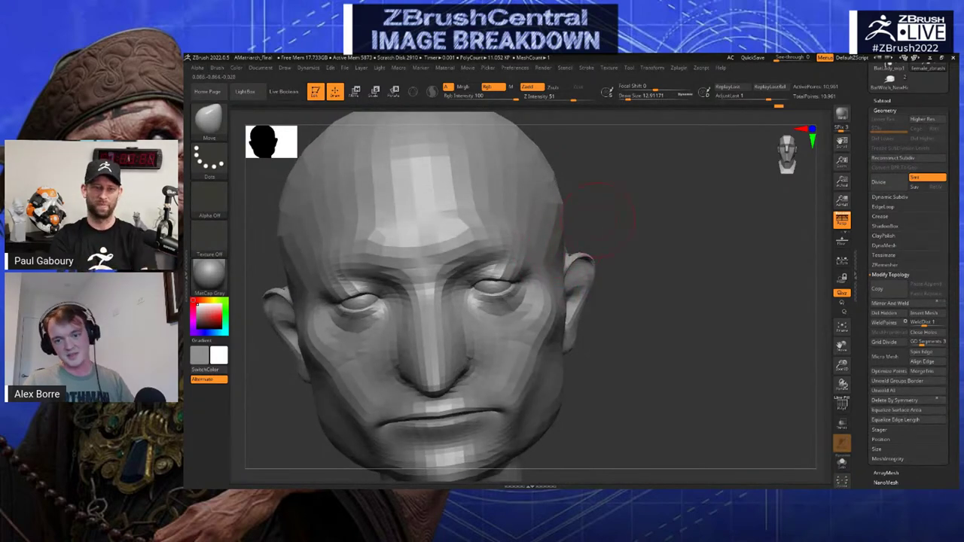
{"action": "left_click_drag", "start_coordinate": [599, 218], "coordinate": [596, 214]}
Refine the temple just in front of the ear with the Move brush at a draw size of about 12
{"action": "key", "text": "s"}
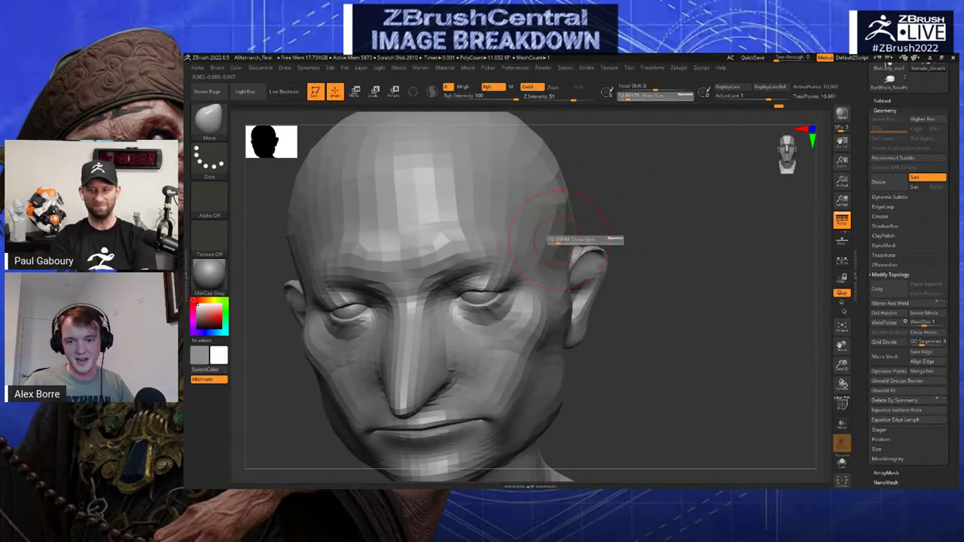
{"action": "left_click_drag", "start_coordinate": [555, 239], "coordinate": [558, 240]}
{"action": "mouse_move", "coordinate": [567, 239]}
{"action": "left_mouse_down"}
{"action": "mouse_move", "coordinate": [571, 220]}
{"action": "mouse_move", "coordinate": [612, 216]}
{"action": "left_mouse_up"}
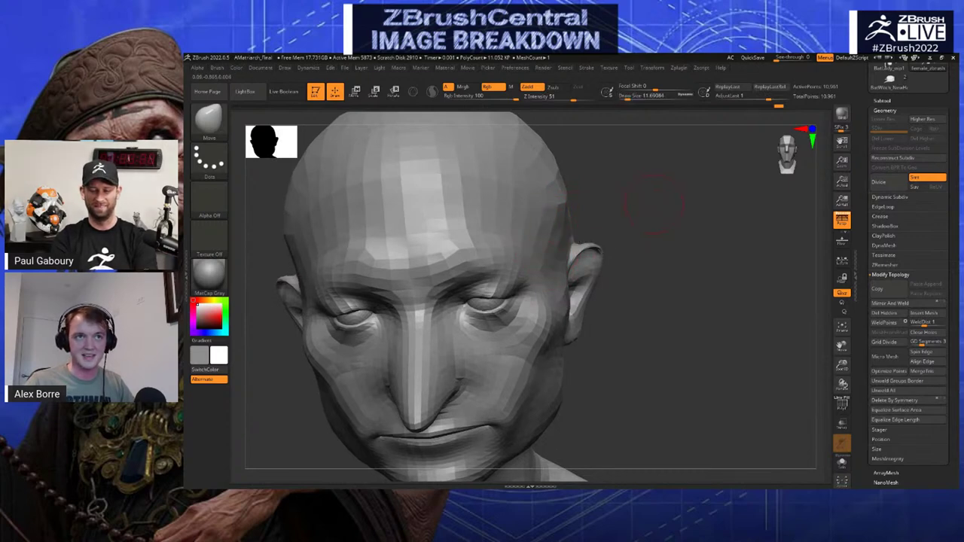
{"action": "left_click_drag", "start_coordinate": [654, 203], "coordinate": [681, 243]}
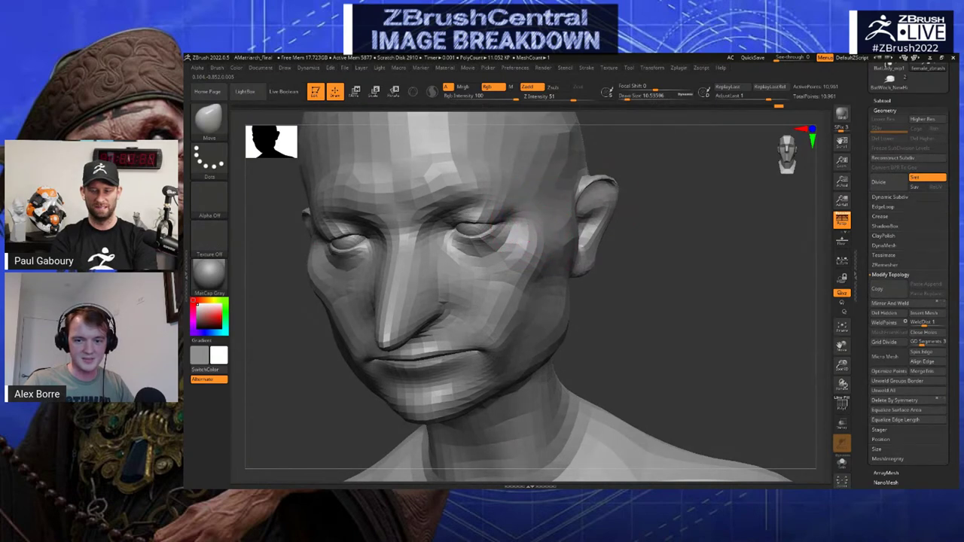
Refine the outer eye area and upper cheek with the Move brush at draw sizes of about 6 and 7
{"action": "mouse_move", "coordinate": [633, 188]}
{"action": "left_mouse_down"}
{"action": "mouse_move", "coordinate": [656, 175]}
{"action": "mouse_move", "coordinate": [504, 200]}
{"action": "left_mouse_up"}
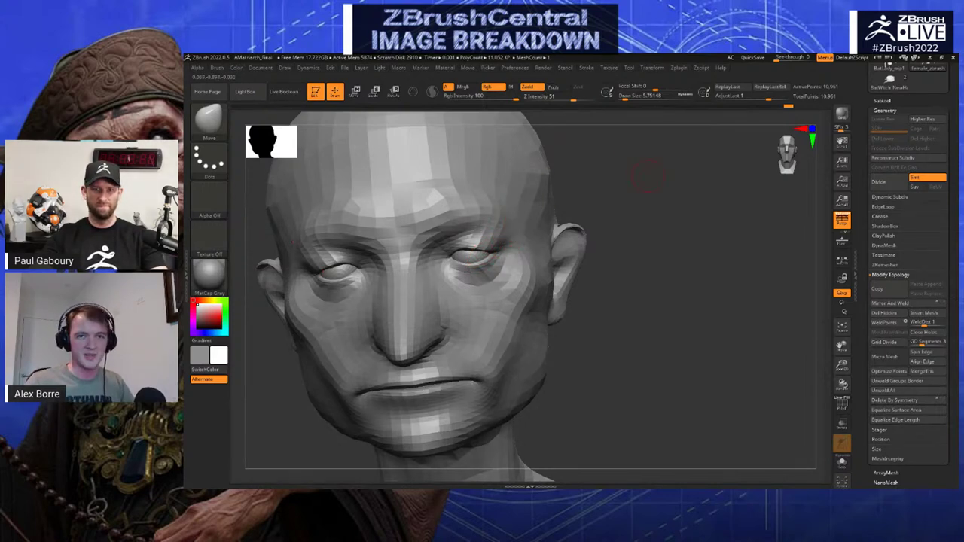
{"action": "left_click_drag", "start_coordinate": [648, 175], "coordinate": [645, 219]}
{"action": "mouse_move", "coordinate": [645, 219]}
{"action": "left_mouse_down", "text": "alt"}
{"action": "mouse_move", "coordinate": [649, 195]}
{"action": "mouse_move", "coordinate": [653, 205]}
{"action": "mouse_move", "coordinate": [628, 222]}
{"action": "left_mouse_up", "text": "alt"}
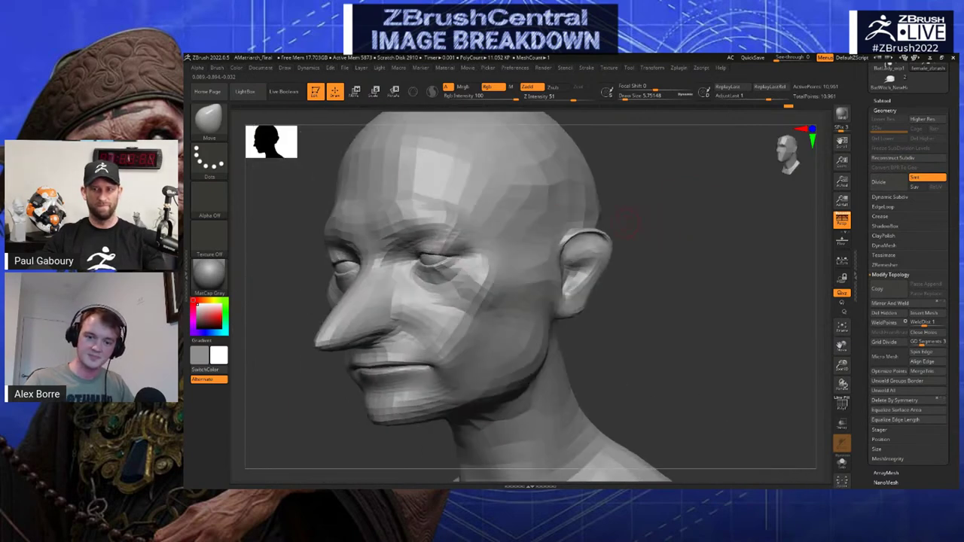
{"action": "left_click_drag", "start_coordinate": [587, 301], "coordinate": [646, 301]}
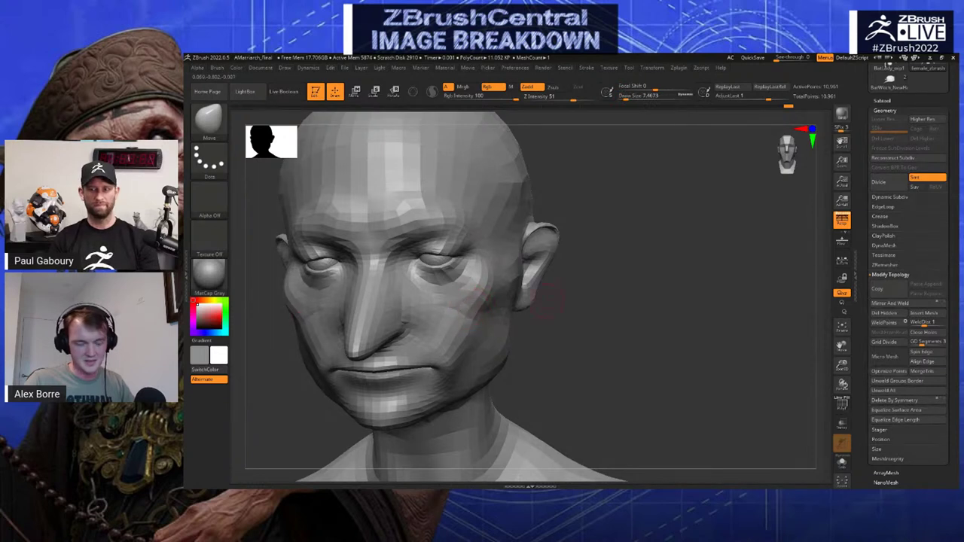
{"action": "mouse_move", "coordinate": [550, 301]}
{"action": "left_mouse_down"}
{"action": "mouse_move", "coordinate": [583, 305]}
{"action": "mouse_move", "coordinate": [576, 301]}
{"action": "left_mouse_up"}
Shape the cheekbone and the side of the cheek with the Move brush at a draw size of about 9
{"action": "key", "text": "s"}
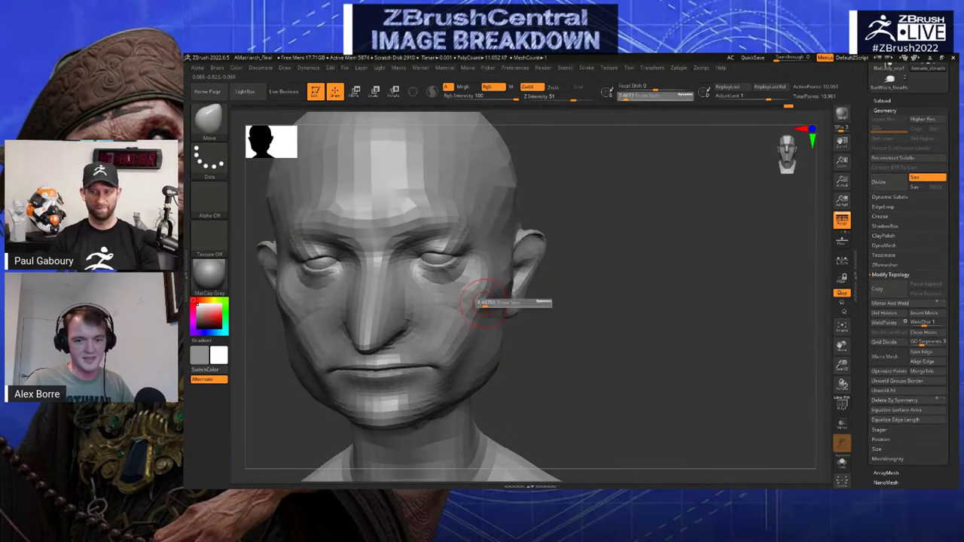
{"action": "left_click_drag", "start_coordinate": [488, 303], "coordinate": [490, 304]}
{"action": "left_click_drag", "start_coordinate": [561, 332], "coordinate": [476, 313]}
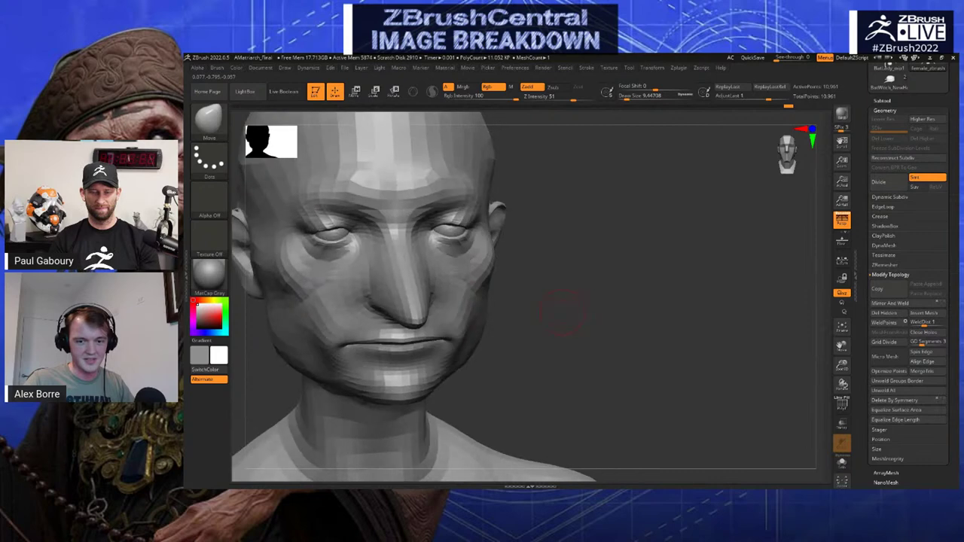
{"action": "left_click_drag", "start_coordinate": [561, 297], "coordinate": [487, 284]}
{"action": "mouse_move", "coordinate": [572, 283]}
{"action": "left_mouse_down"}
{"action": "mouse_move", "coordinate": [527, 298]}
{"action": "mouse_move", "coordinate": [422, 303]}
{"action": "mouse_move", "coordinate": [444, 353]}
{"action": "left_mouse_up"}
Adjust the mouth corner and the adjoining cheek in side view with the Move brush at a draw size of about 17
{"action": "key", "text": "s"}
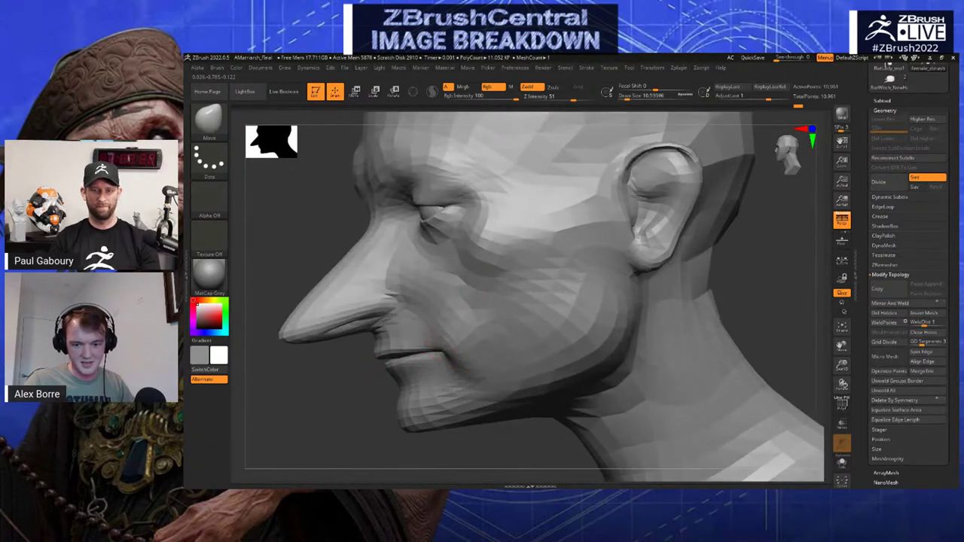
{"action": "right_click_drag", "start_coordinate": [482, 348], "coordinate": [446, 342]}
{"action": "left_click_drag", "start_coordinate": [431, 344], "coordinate": [418, 341]}
{"action": "mouse_move", "coordinate": [409, 341]}
{"action": "right_mouse_down"}
{"action": "mouse_move", "coordinate": [554, 312]}
{"action": "mouse_move", "coordinate": [564, 286]}
{"action": "mouse_move", "coordinate": [492, 316]}
{"action": "right_mouse_up"}
{"action": "mouse_move", "coordinate": [490, 317]}
{"action": "left_mouse_down"}
{"action": "mouse_move", "coordinate": [444, 315]}
{"action": "mouse_move", "coordinate": [458, 332]}
{"action": "left_mouse_up"}
{"action": "key", "text": "s"}
Shape the cheeks around the mouth corners from below with the Move brush at draw sizes of about 14 and 17
{"action": "right_click_drag", "start_coordinate": [461, 328], "coordinate": [498, 271]}
{"action": "left_click_drag", "start_coordinate": [443, 280], "coordinate": [576, 264]}
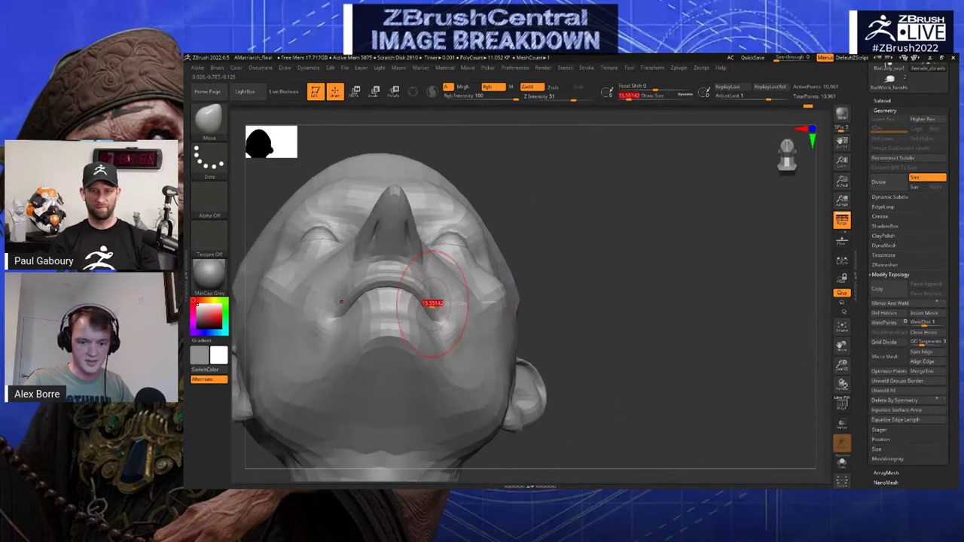
{"action": "left_click_drag", "start_coordinate": [433, 304], "coordinate": [436, 304]}
{"action": "mouse_move", "coordinate": [548, 292]}
{"action": "left_mouse_down"}
{"action": "mouse_move", "coordinate": [567, 296]}
{"action": "mouse_move", "coordinate": [584, 270]}
{"action": "left_mouse_up"}
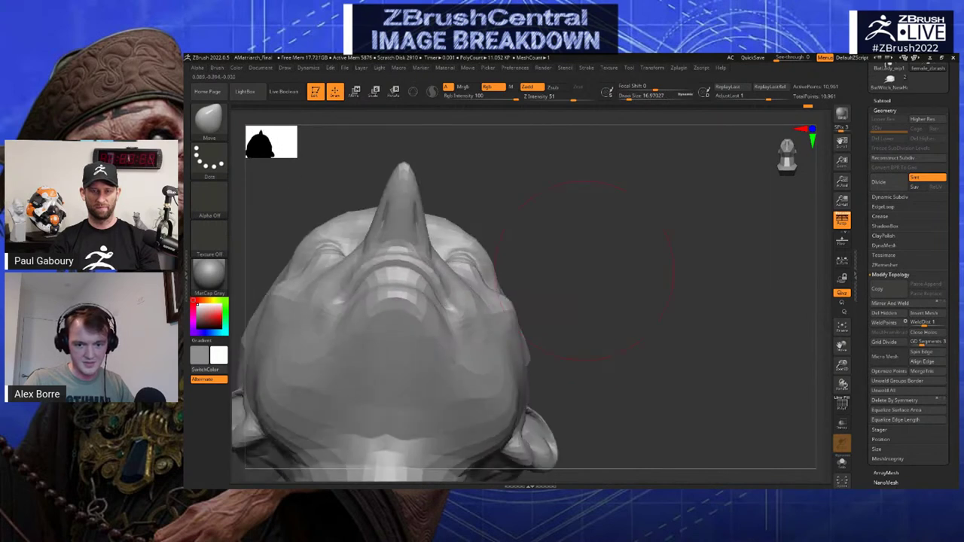
Reshape the underside of the jaw and the chin's edge with the Move brush at draw sizes of about 22 and 14
{"action": "key", "text": "]"}
{"action": "key", "text": "]"}
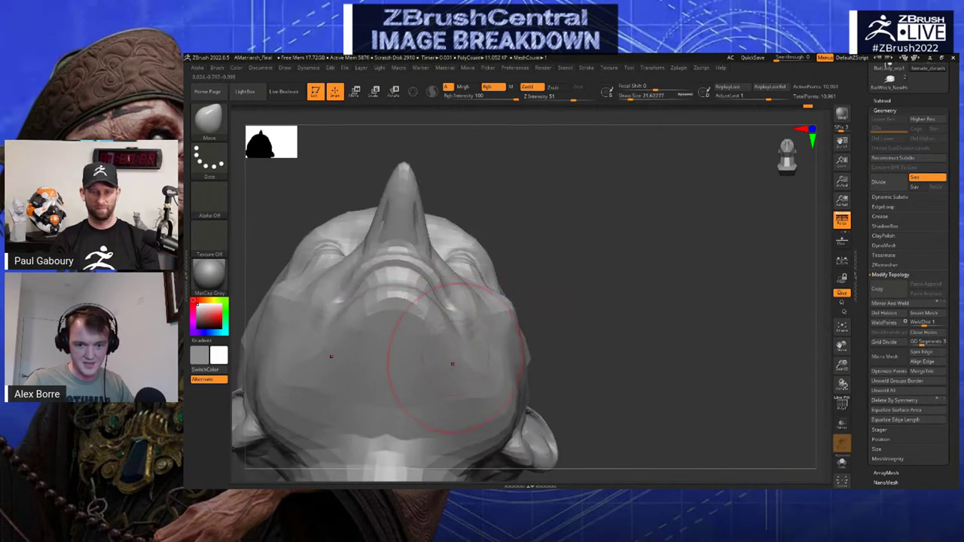
{"action": "mouse_move", "coordinate": [603, 354]}
{"action": "left_mouse_down"}
{"action": "mouse_move", "coordinate": [584, 361]}
{"action": "mouse_move", "coordinate": [594, 345]}
{"action": "mouse_move", "coordinate": [614, 348]}
{"action": "left_mouse_up"}
{"action": "key", "text": "s"}
{"action": "left_click_drag", "start_coordinate": [479, 324], "coordinate": [468, 323]}
{"action": "left_click_drag", "start_coordinate": [422, 288], "coordinate": [415, 279]}
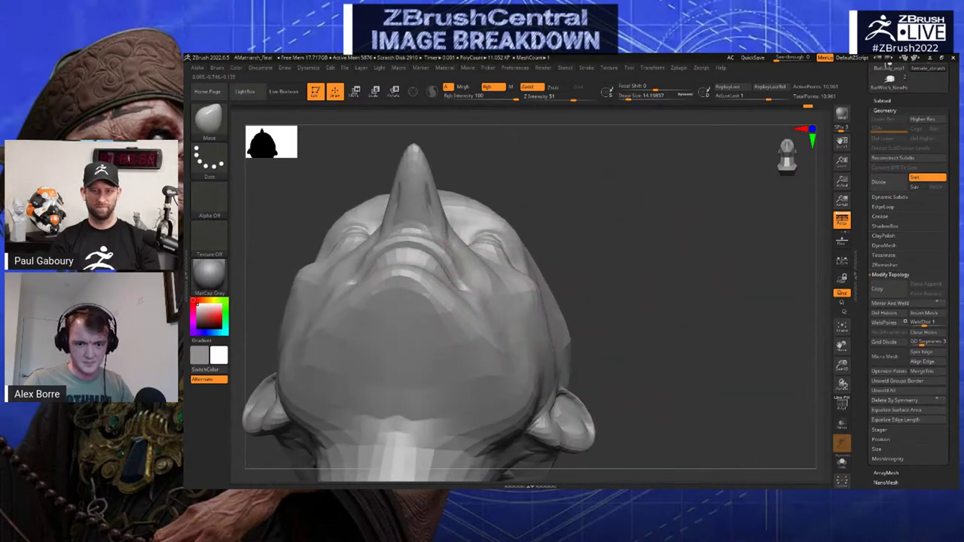
Refine the chin and the area below the mouth from beneath with the Move brush at draw sizes between about 8 and 13
{"action": "mouse_move", "coordinate": [617, 264]}
{"action": "left_mouse_down"}
{"action": "mouse_move", "coordinate": [620, 332]}
{"action": "mouse_move", "coordinate": [652, 320]}
{"action": "left_mouse_up"}
{"action": "key", "text": "s"}
{"action": "left_click_drag", "start_coordinate": [431, 278], "coordinate": [420, 280]}
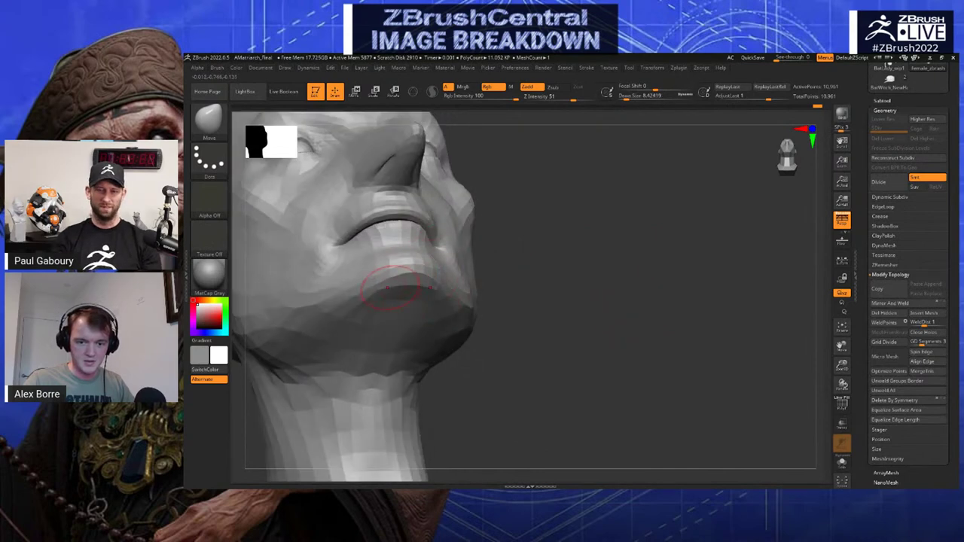
{"action": "mouse_move", "coordinate": [580, 324]}
{"action": "left_mouse_down"}
{"action": "mouse_move", "coordinate": [557, 283]}
{"action": "mouse_move", "coordinate": [569, 264]}
{"action": "left_mouse_up"}
{"action": "key", "text": "s"}
{"action": "left_click_drag", "start_coordinate": [448, 276], "coordinate": [452, 274]}
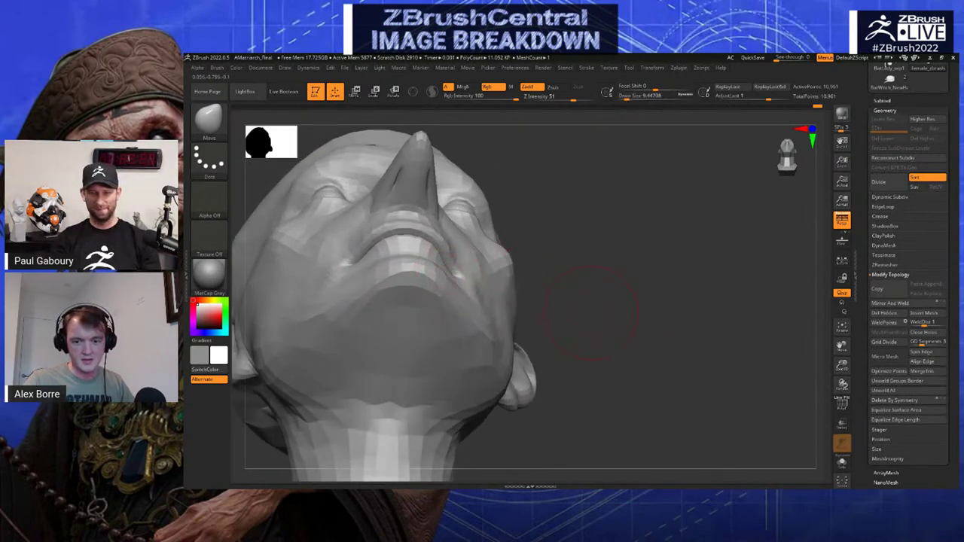
{"action": "left_click_drag", "start_coordinate": [592, 313], "coordinate": [498, 329]}
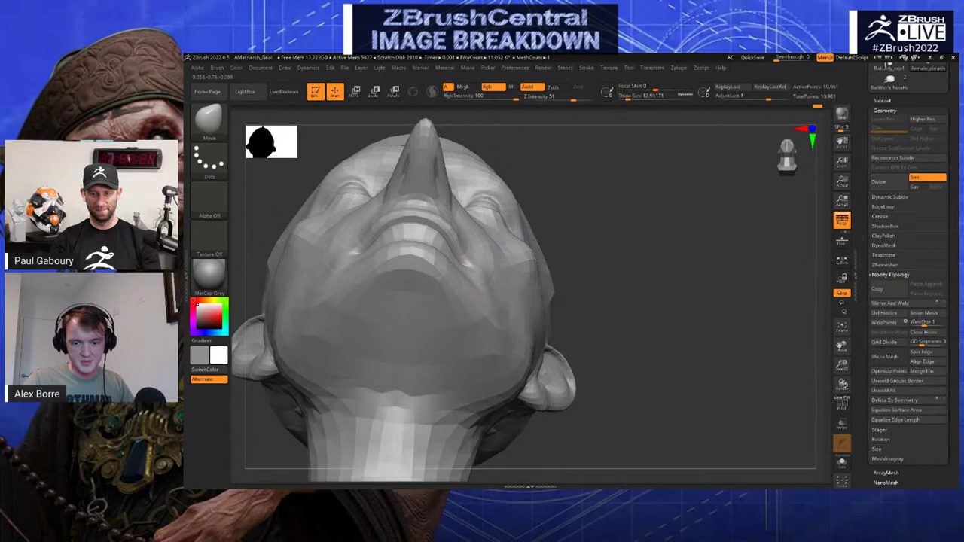
Adjust the jawline and the underside of the chin with the Move brush, starting at a draw size of about 16
{"action": "left_click_drag", "start_coordinate": [572, 294], "coordinate": [630, 315]}
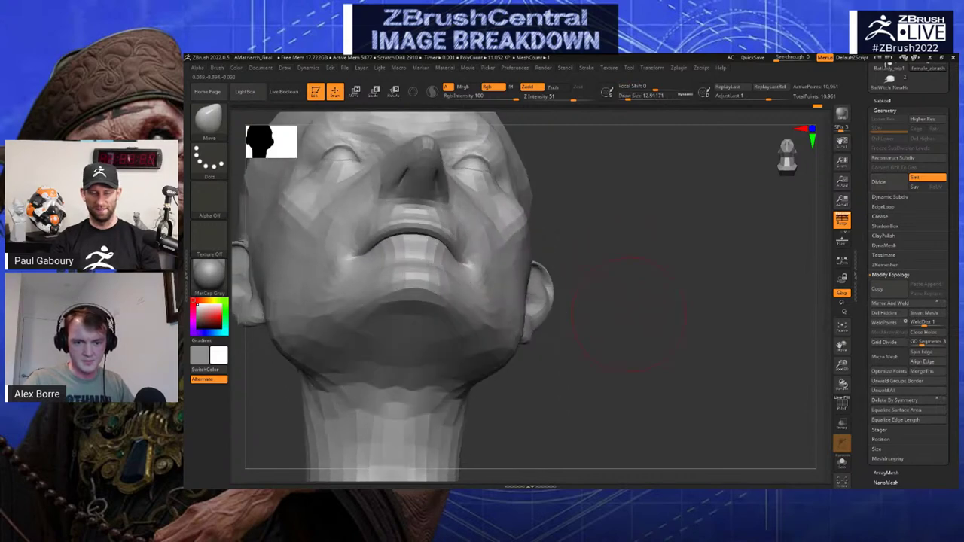
{"action": "left_click_drag", "start_coordinate": [567, 358], "coordinate": [641, 339]}
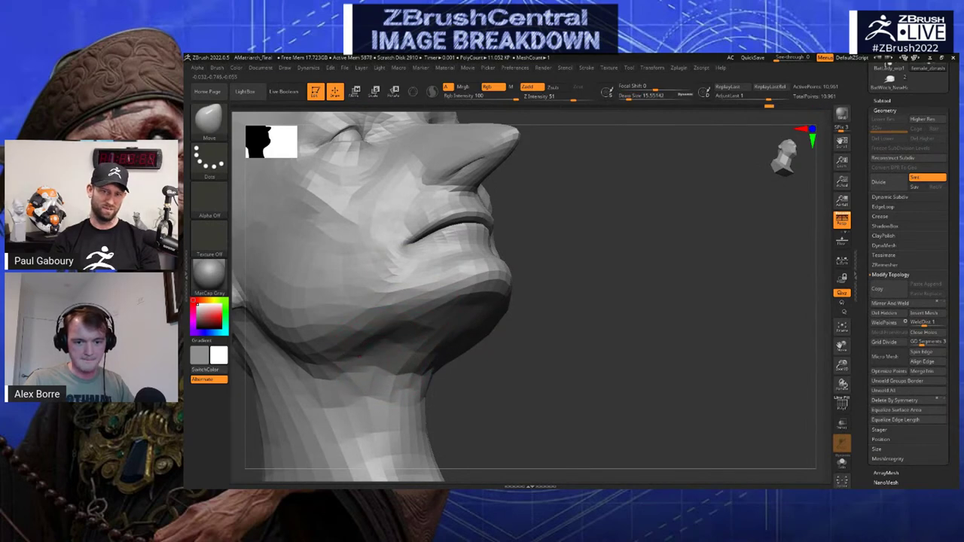
{"action": "mouse_move", "coordinate": [494, 367]}
{"action": "left_mouse_down"}
{"action": "mouse_move", "coordinate": [323, 349]}
{"action": "mouse_move", "coordinate": [339, 362]}
{"action": "mouse_move", "coordinate": [509, 370]}
{"action": "left_mouse_up"}
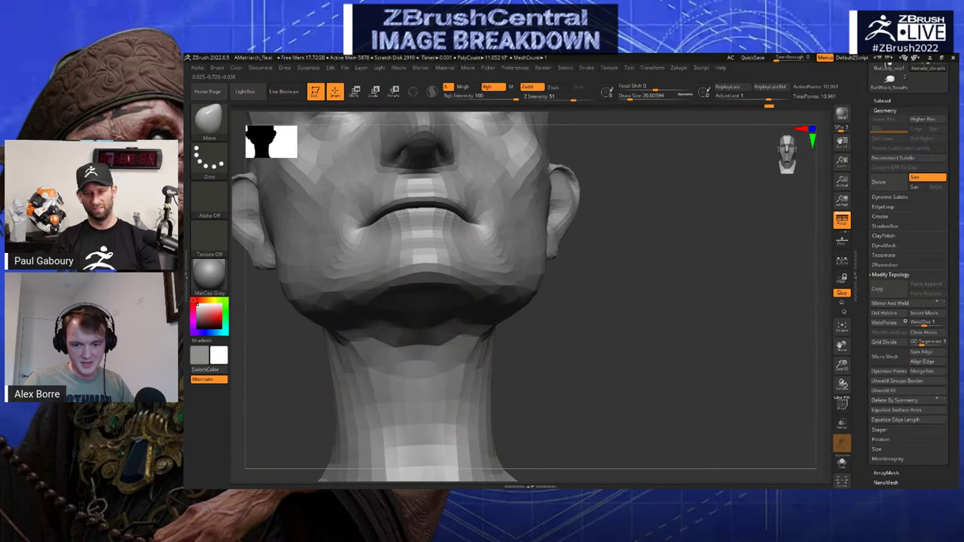
{"action": "right_click_drag", "start_coordinate": [450, 401], "coordinate": [464, 342], "text": "ctrl"}
{"action": "left_click_drag", "start_coordinate": [464, 347], "coordinate": [489, 422]}
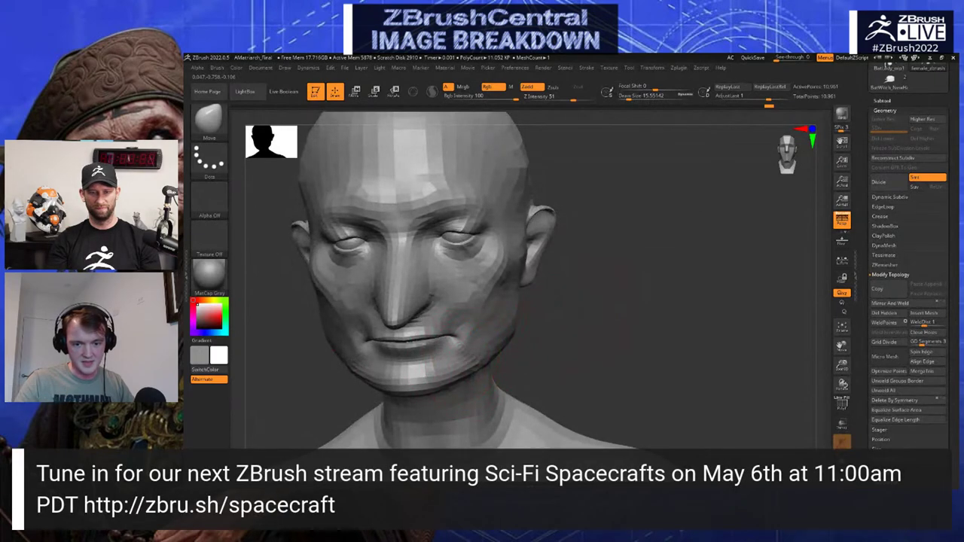
{"action": "left_click_drag", "start_coordinate": [560, 330], "coordinate": [477, 364]}
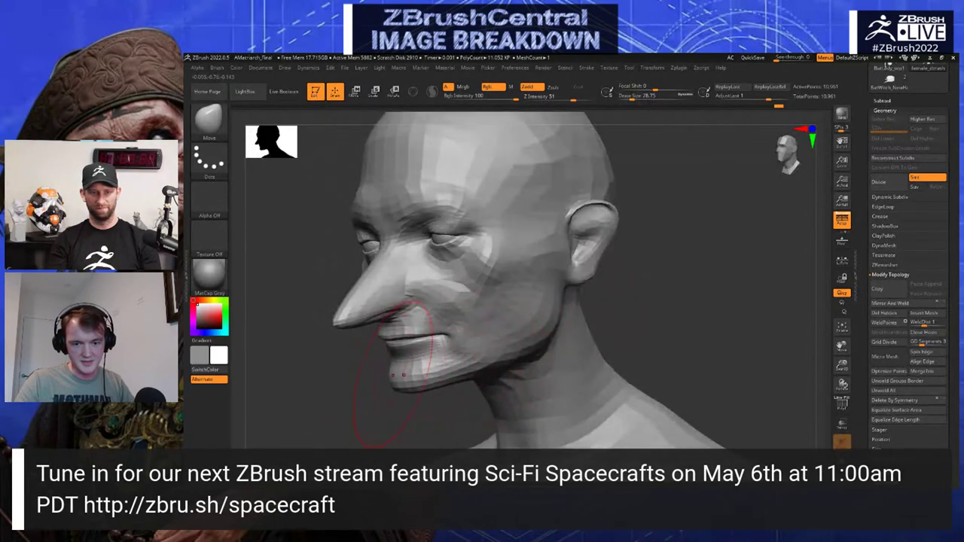
Reshape the nose and its bridge in side view with the Move brush at draw sizes of about 29 and 17
{"action": "right_click_drag", "start_coordinate": [444, 310], "coordinate": [450, 326]}
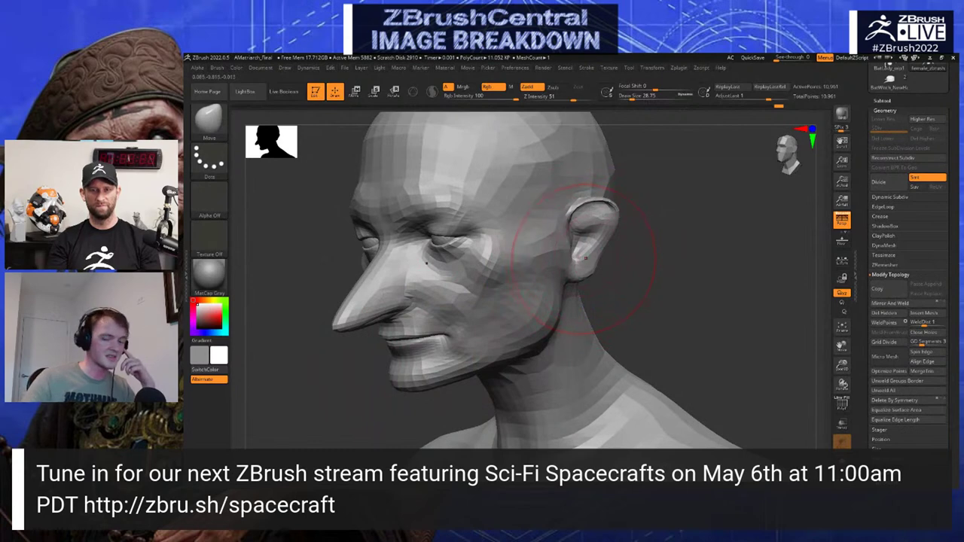
{"action": "left_click_drag", "start_coordinate": [660, 373], "coordinate": [569, 261]}
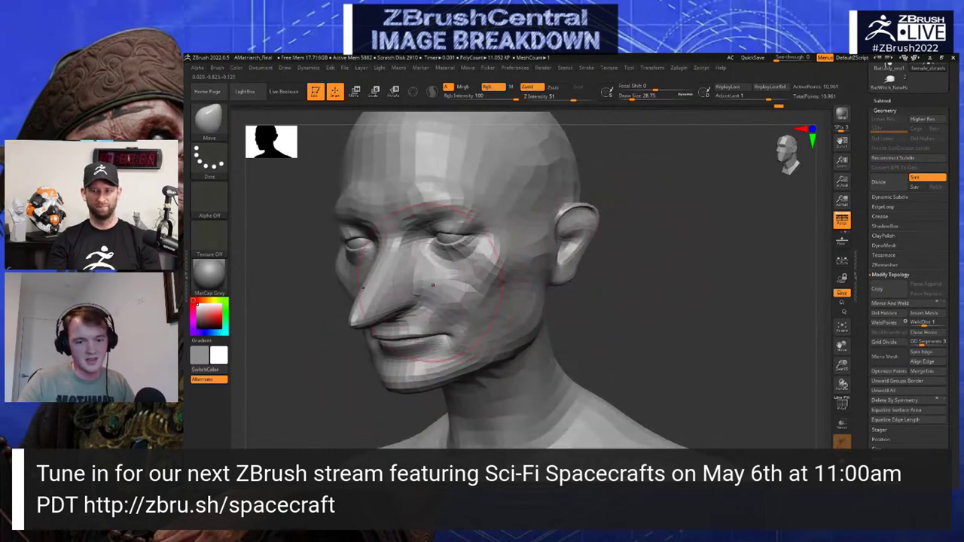
{"action": "mouse_move", "coordinate": [432, 285]}
{"action": "right_mouse_down"}
{"action": "mouse_move", "coordinate": [354, 290]}
{"action": "mouse_move", "coordinate": [377, 324]}
{"action": "mouse_move", "coordinate": [354, 316]}
{"action": "right_mouse_up"}
{"action": "key", "text": "bracketleft"}
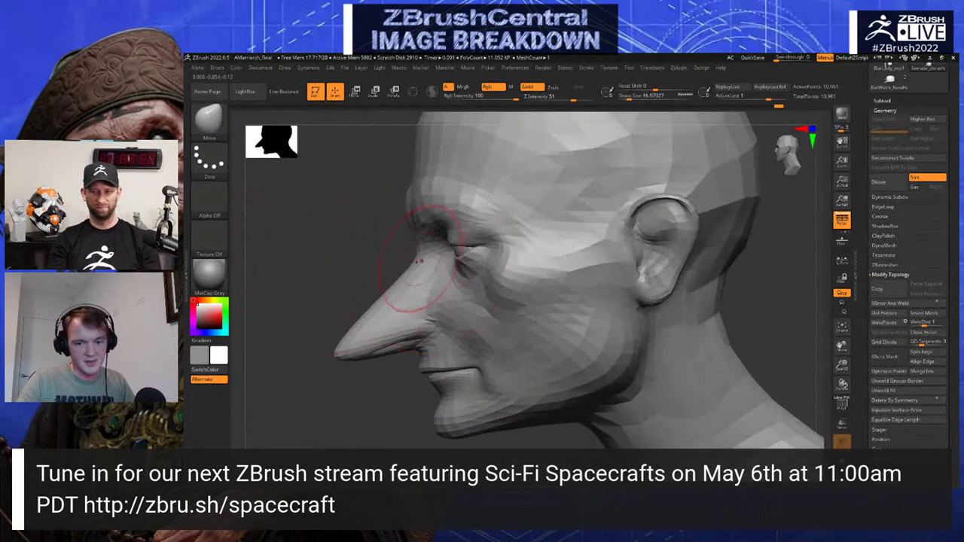
{"action": "left_click_drag", "start_coordinate": [418, 255], "coordinate": [422, 253]}
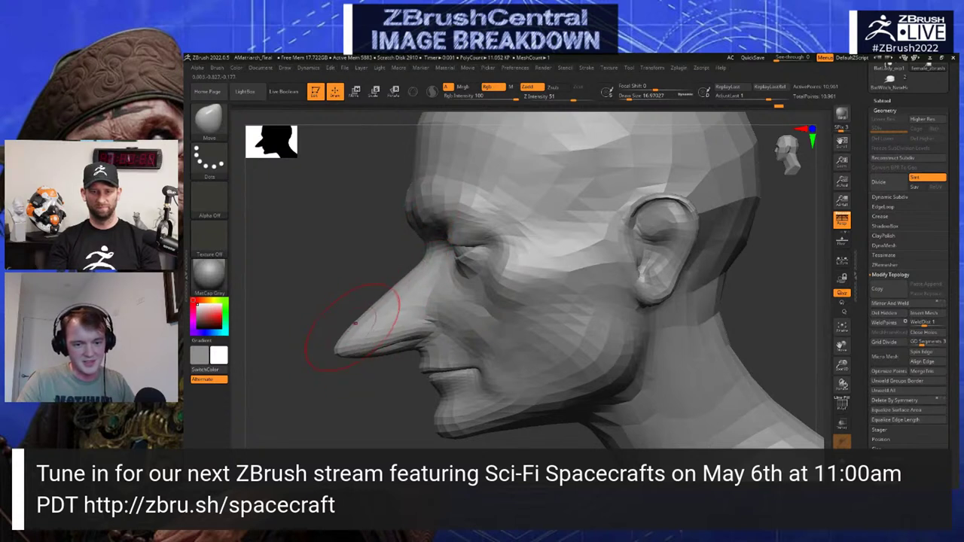
{"action": "right_click_drag", "start_coordinate": [397, 311], "coordinate": [392, 312]}
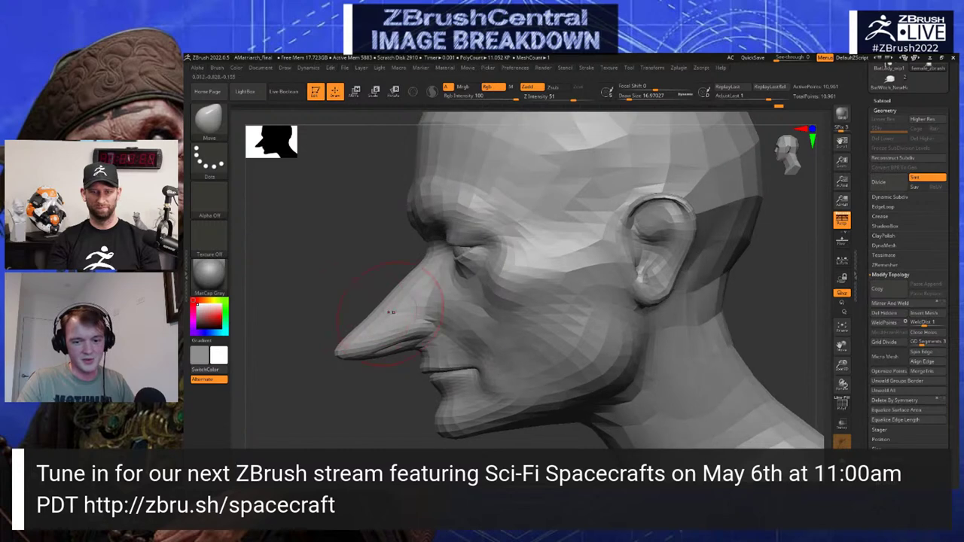
Push the mouth and chin back in profile with the Move brush at a draw size of about 37, and adjust the chin's lower edge
{"action": "key", "text": "s"}
{"action": "left_click_drag", "start_coordinate": [441, 369], "coordinate": [447, 370]}
{"action": "left_click_drag", "start_coordinate": [436, 405], "coordinate": [454, 395]}
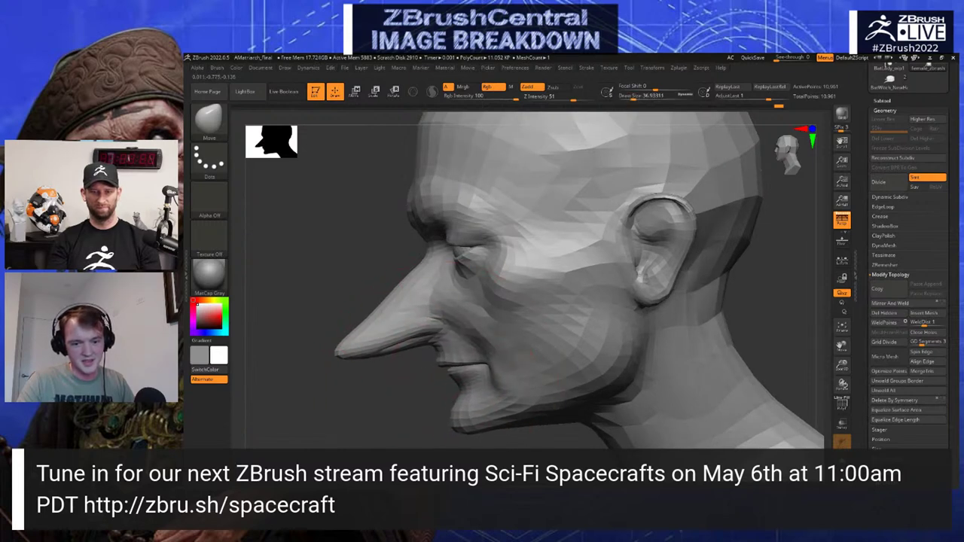
{"action": "mouse_move", "coordinate": [480, 417]}
{"action": "right_mouse_down"}
{"action": "mouse_move", "coordinate": [466, 407]}
{"action": "mouse_move", "coordinate": [474, 407]}
{"action": "right_mouse_up"}
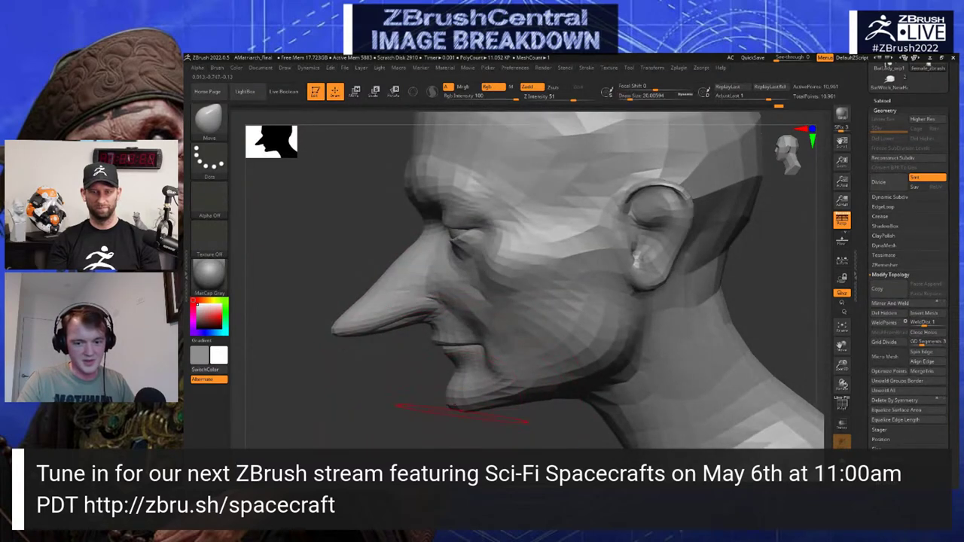
{"action": "left_click_drag", "start_coordinate": [455, 402], "coordinate": [460, 401]}
Reshape the lower jawline toward the neck in side view with the Move brush at draw sizes of about 29 and 23
{"action": "right_click_drag", "start_coordinate": [449, 405], "coordinate": [470, 405]}
{"action": "right_click_drag", "start_coordinate": [586, 349], "coordinate": [576, 367]}
{"action": "key", "text": "s"}
{"action": "left_click_drag", "start_coordinate": [574, 367], "coordinate": [581, 366]}
{"action": "left_click_drag", "start_coordinate": [530, 407], "coordinate": [518, 400]}
{"action": "right_click_drag", "start_coordinate": [579, 390], "coordinate": [541, 385]}
{"action": "key", "text": "s"}
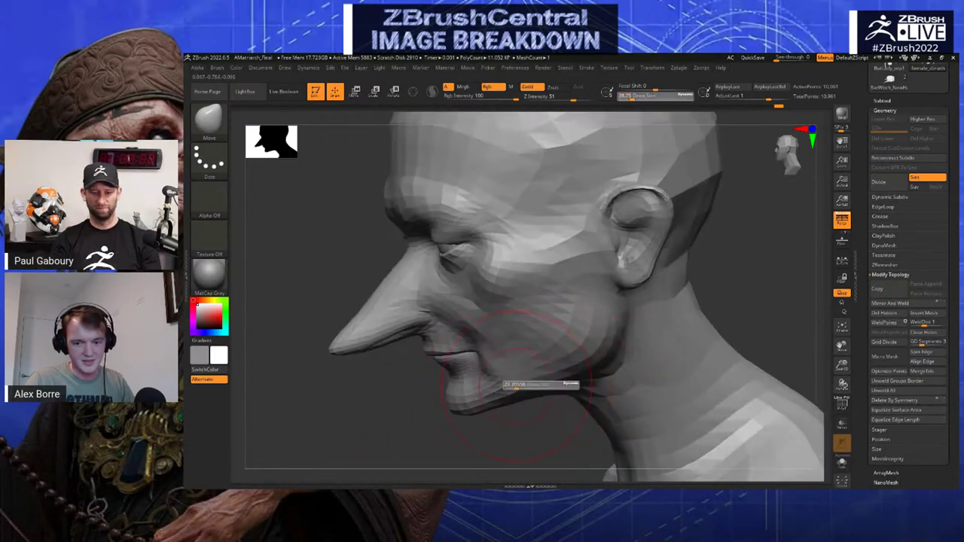
{"action": "left_click_drag", "start_coordinate": [541, 385], "coordinate": [536, 386]}
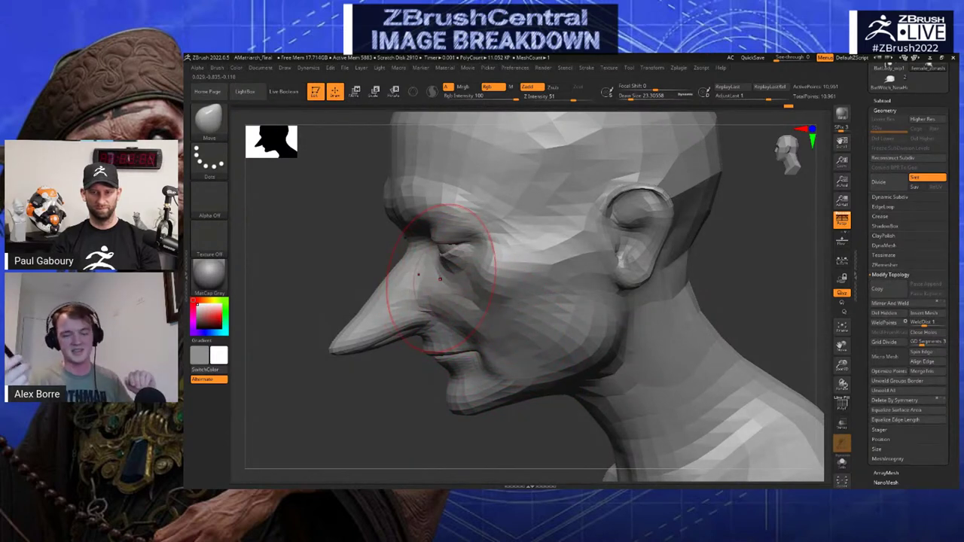
Mask the side of the nose in profile and invert the mask so that only the nose area can be edited
{"action": "left_click_drag", "start_coordinate": [382, 246], "coordinate": [507, 253]}
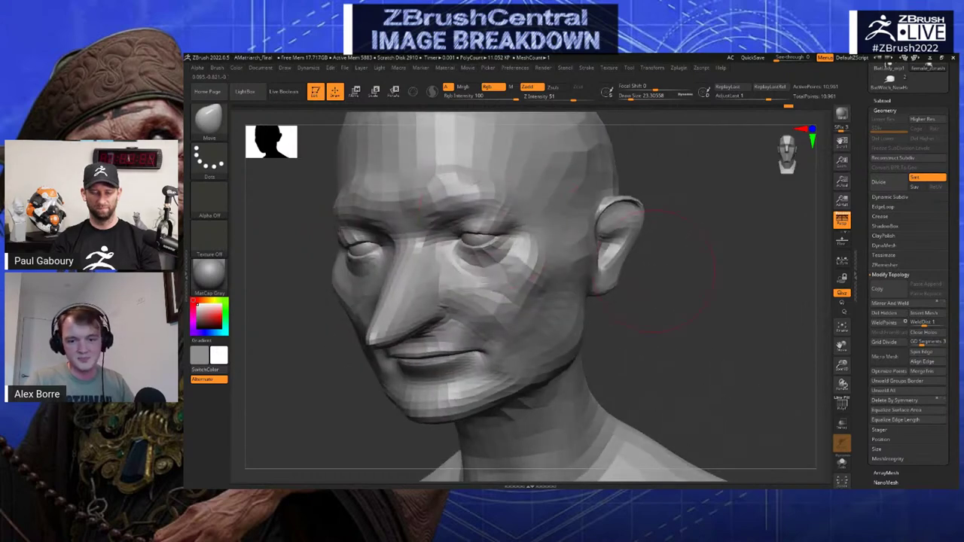
{"action": "left_click_drag", "start_coordinate": [667, 316], "coordinate": [561, 278]}
{"action": "right_click_drag", "start_coordinate": [355, 280], "coordinate": [420, 279]}
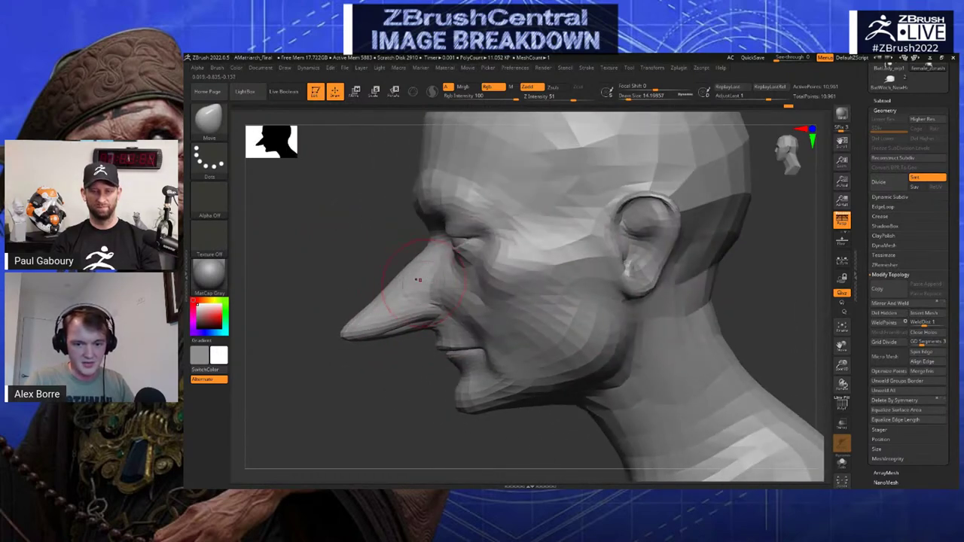
{"action": "key", "text": "ctrl"}
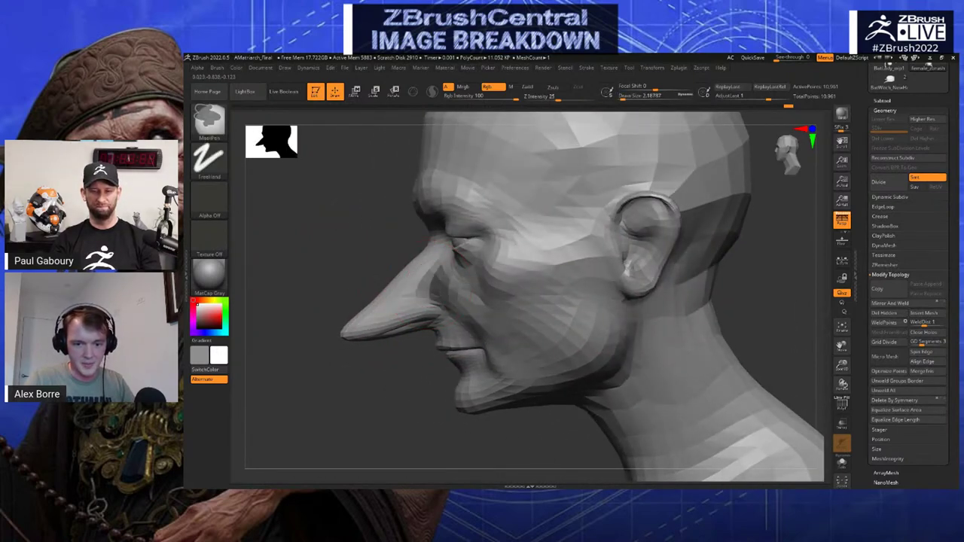
{"action": "left_click", "coordinate": [361, 277], "text": "ctrl"}
{"action": "left_click", "coordinate": [364, 277], "text": "ctrl"}
{"action": "key", "text": "s"}
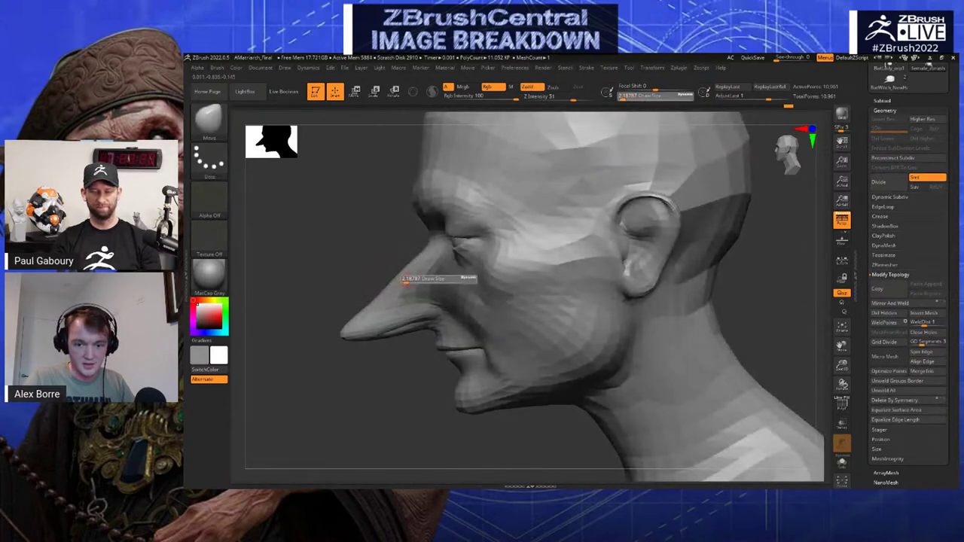
{"action": "left_click_drag", "start_coordinate": [402, 281], "coordinate": [410, 281]}
{"action": "left_click", "coordinate": [395, 275], "text": "ctrl"}
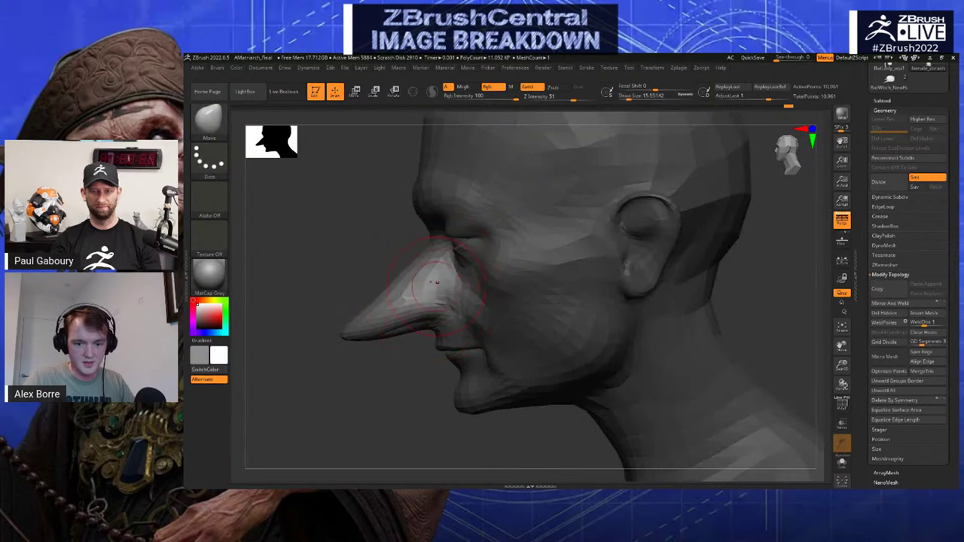
Clear the mask and refine the sides of the nose with the Move brush at draw sizes of about 16 and 11
{"action": "right_click_drag", "start_coordinate": [441, 290], "coordinate": [595, 250]}
{"action": "left_click_drag", "start_coordinate": [600, 248], "coordinate": [635, 265], "text": "ctrl"}
{"action": "mouse_move", "coordinate": [635, 265]}
{"action": "right_mouse_down"}
{"action": "mouse_move", "coordinate": [633, 301]}
{"action": "mouse_move", "coordinate": [634, 230]}
{"action": "mouse_move", "coordinate": [620, 260]}
{"action": "right_mouse_up"}
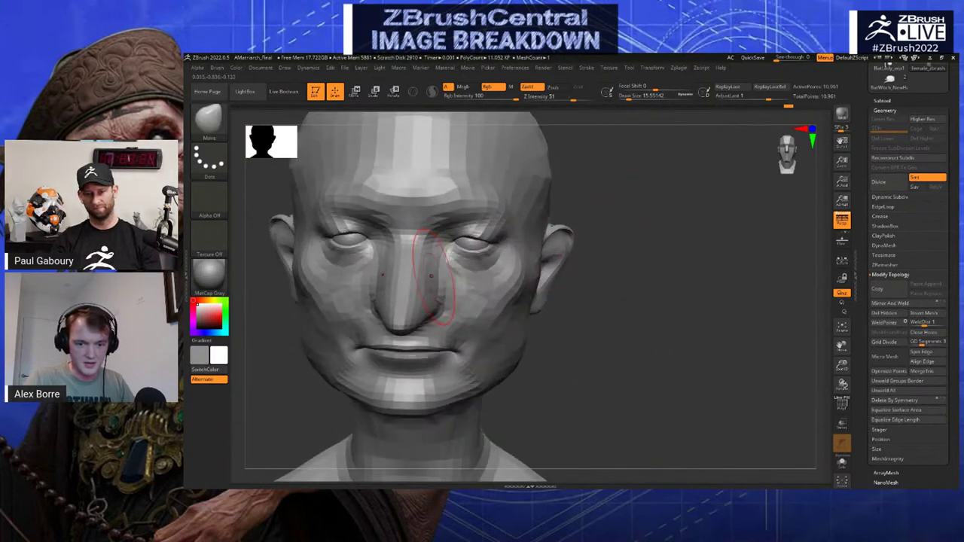
{"action": "key", "text": "s"}
{"action": "left_click_drag", "start_coordinate": [459, 275], "coordinate": [456, 276]}
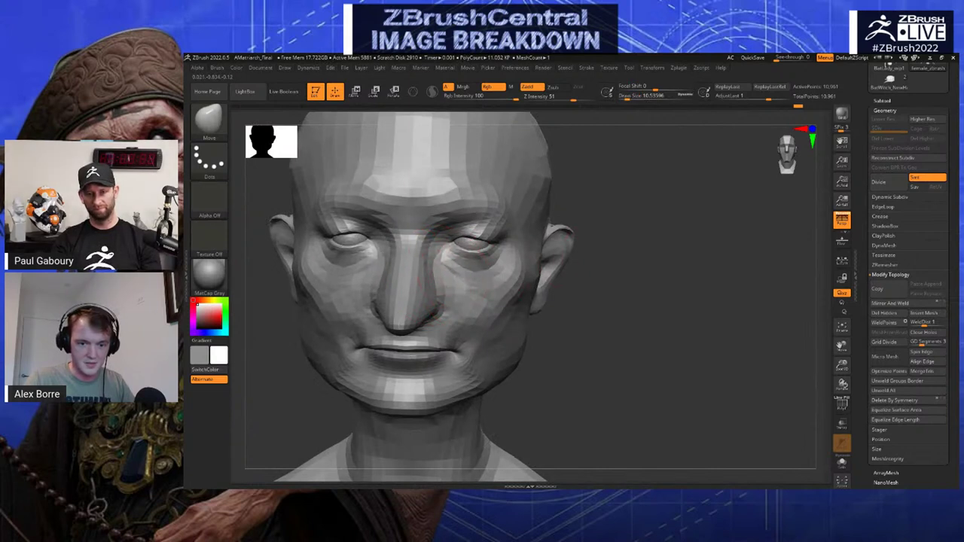
Mask the inner cheeks beside the nose at a draw size of about 4, and invert the mask
{"action": "left_click_drag", "start_coordinate": [624, 256], "coordinate": [557, 264]}
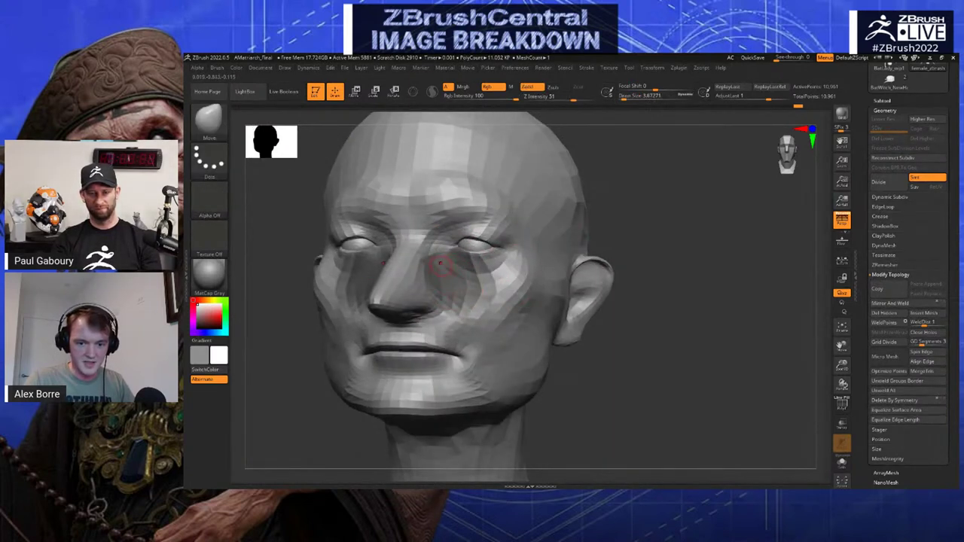
{"action": "key", "text": "ctrl"}
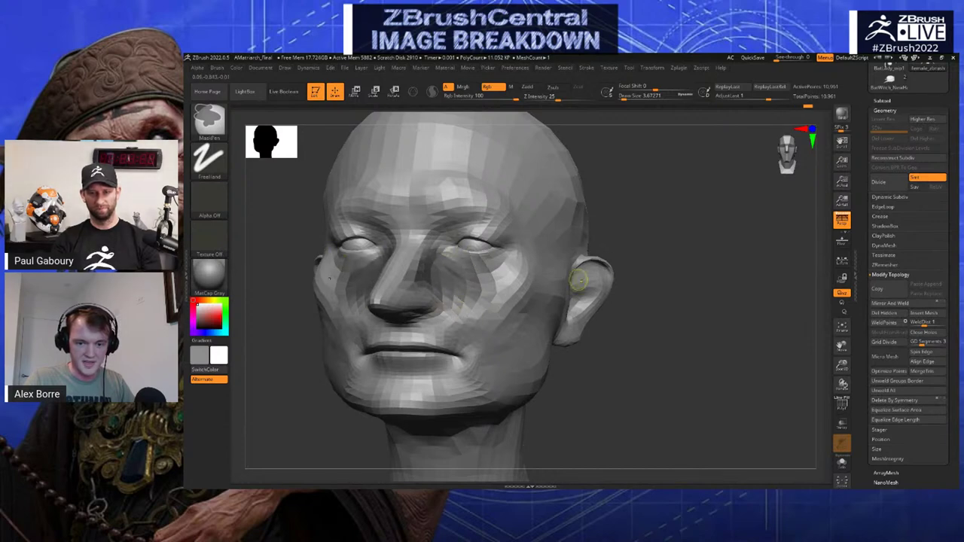
{"action": "left_click_drag", "start_coordinate": [595, 281], "coordinate": [518, 290]}
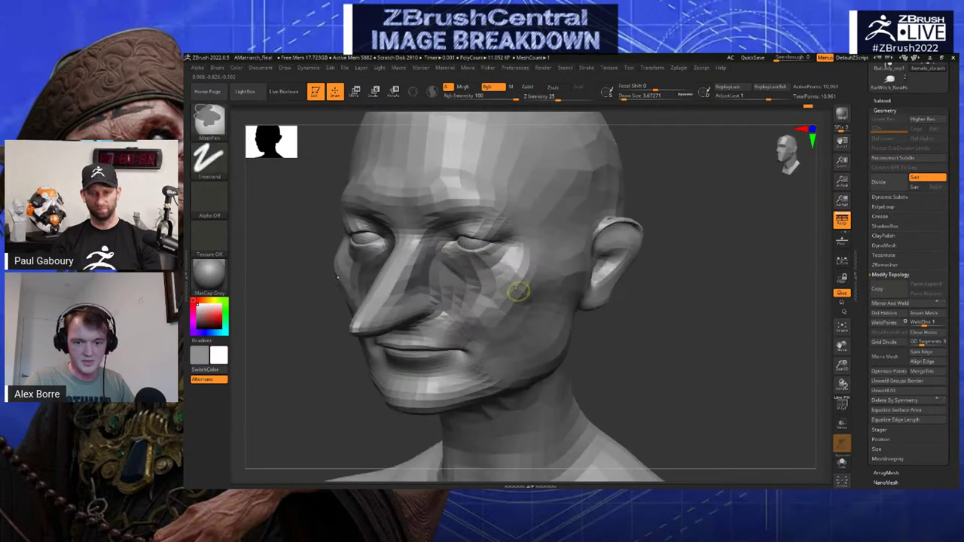
{"action": "left_click", "coordinate": [633, 299], "text": "ctrl"}
{"action": "left_click", "coordinate": [591, 314], "text": "ctrl"}
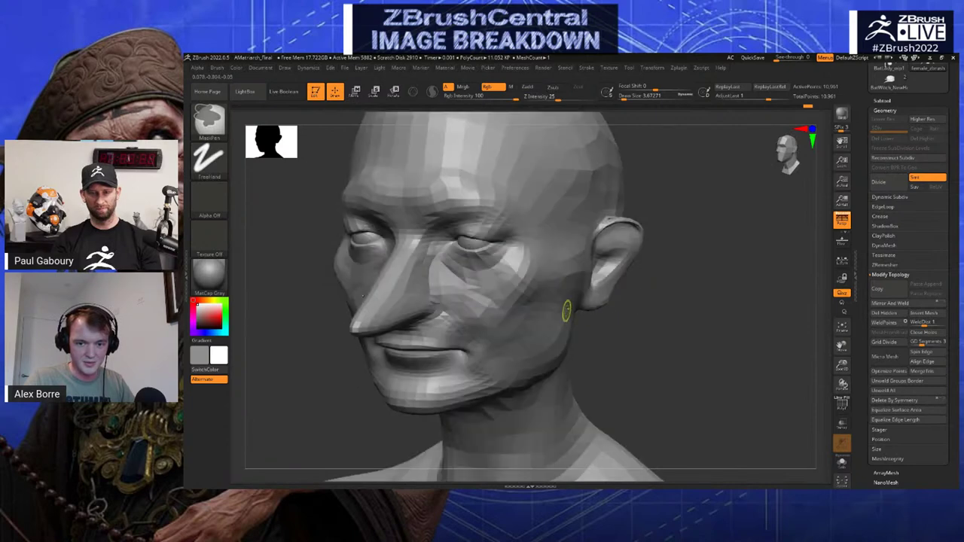
{"action": "left_click", "coordinate": [594, 316], "text": "ctrl"}
{"action": "left_click_drag", "start_coordinate": [595, 324], "coordinate": [640, 321]}
Reshape the unmasked area beside the nose with the Move brush at draw sizes of about 25 and 37, and clear the mask
{"action": "key", "text": "s"}
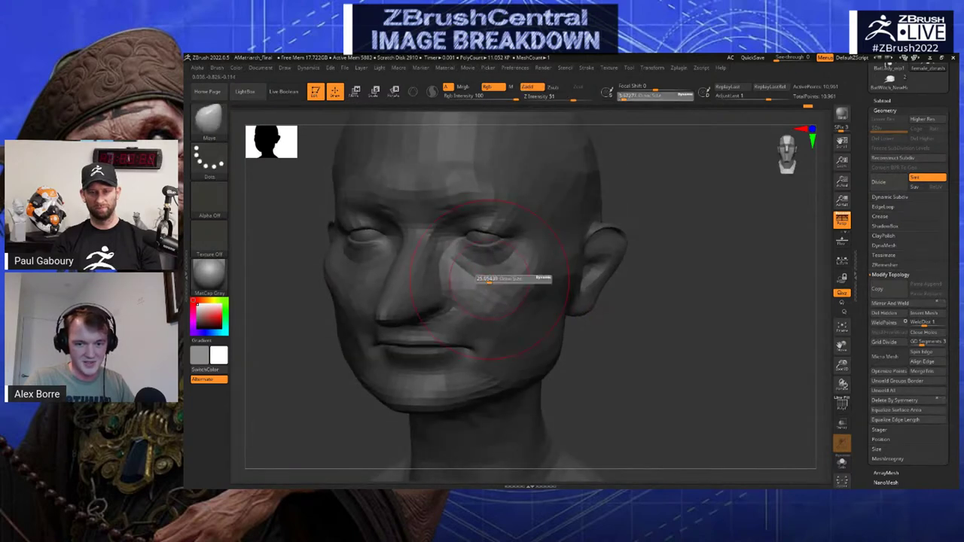
{"action": "left_click_drag", "start_coordinate": [592, 279], "coordinate": [619, 302]}
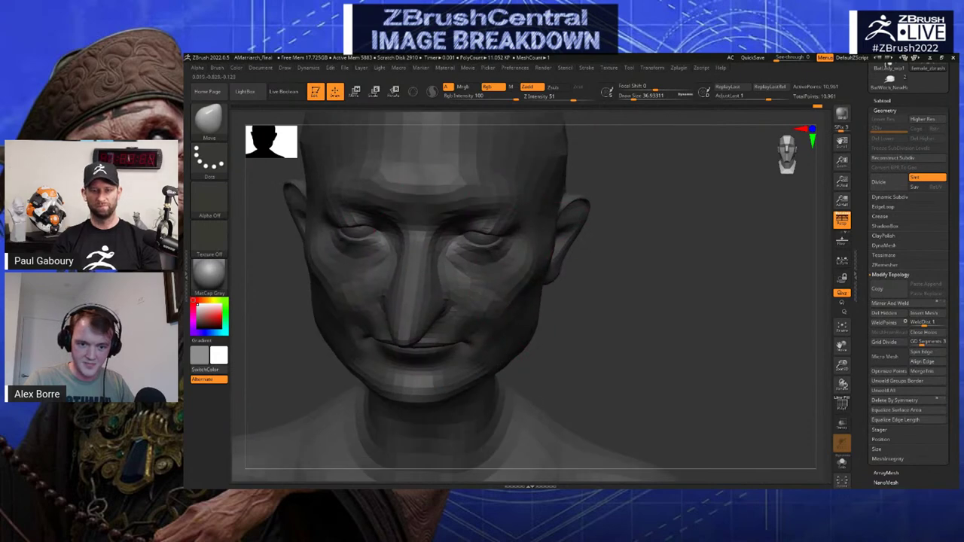
{"action": "left_click_drag", "start_coordinate": [558, 303], "coordinate": [504, 293]}
{"action": "left_click_drag", "start_coordinate": [422, 369], "coordinate": [396, 381]}
{"action": "right_click_drag", "start_coordinate": [440, 285], "coordinate": [351, 288]}
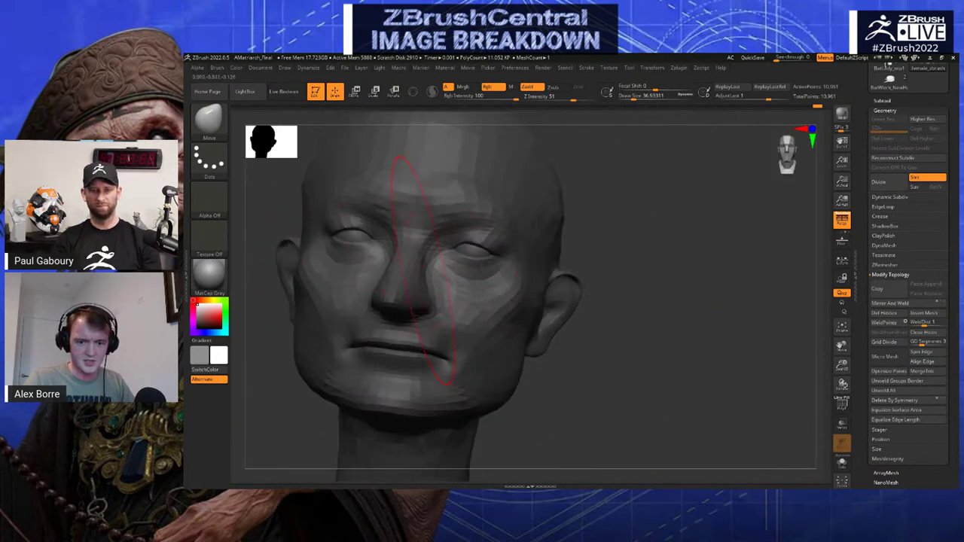
{"action": "mouse_move", "coordinate": [482, 298]}
{"action": "right_mouse_down", "text": "alt"}
{"action": "mouse_move", "coordinate": [415, 290]}
{"action": "mouse_move", "coordinate": [422, 260]}
{"action": "mouse_move", "coordinate": [580, 260]}
{"action": "mouse_move", "coordinate": [600, 290]}
{"action": "right_mouse_up", "text": "alt"}
{"action": "mouse_move", "coordinate": [600, 290]}
{"action": "left_mouse_down"}
{"action": "mouse_move", "coordinate": [567, 292]}
{"action": "mouse_move", "coordinate": [556, 309]}
{"action": "left_mouse_up"}
{"action": "right_click_drag", "start_coordinate": [439, 290], "coordinate": [555, 260]}
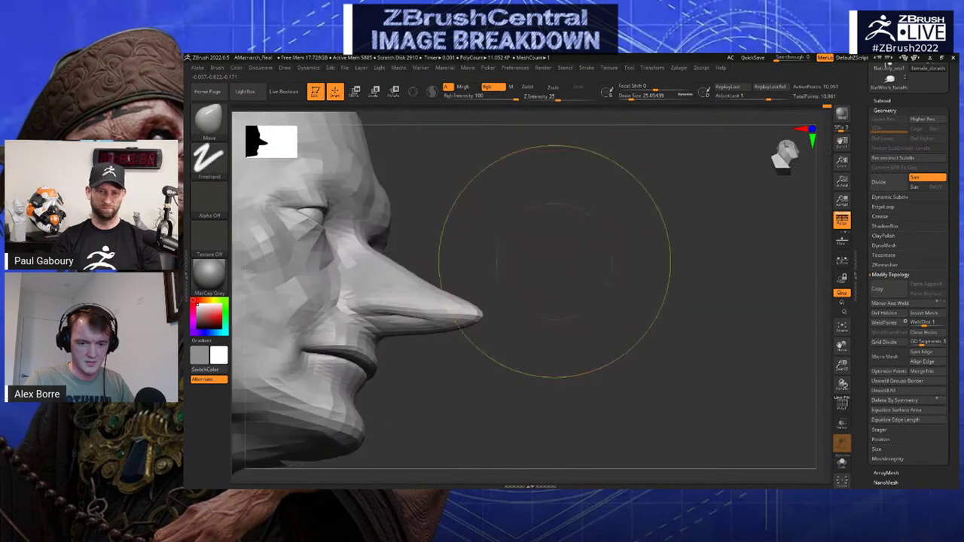
Refine the nostril and the underside of the nose from below with the Move brush at draw sizes of about 6 and 5
{"action": "right_click_drag", "start_coordinate": [538, 294], "coordinate": [422, 273]}
{"action": "key", "text": "s"}
{"action": "left_click_drag", "start_coordinate": [416, 275], "coordinate": [404, 277]}
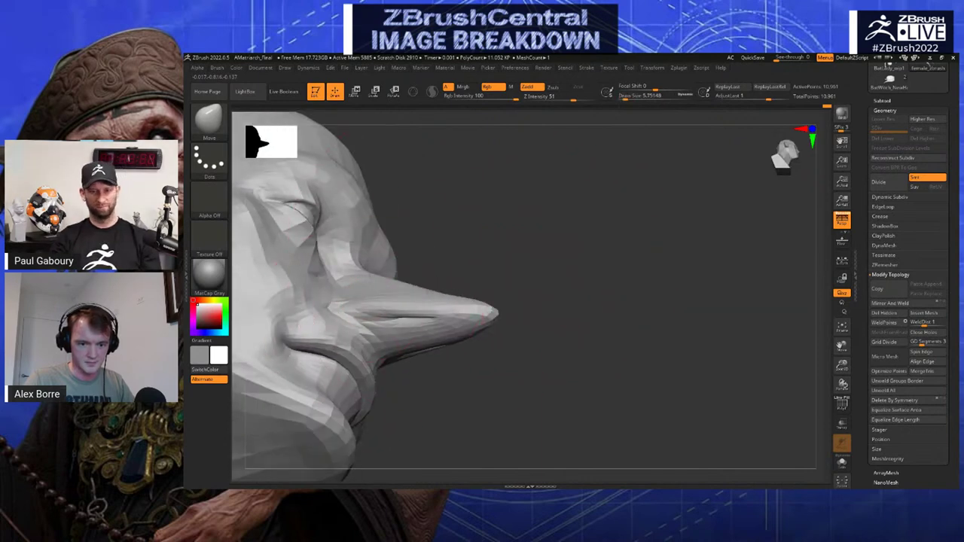
{"action": "key", "text": "["}
{"action": "key", "text": "["}
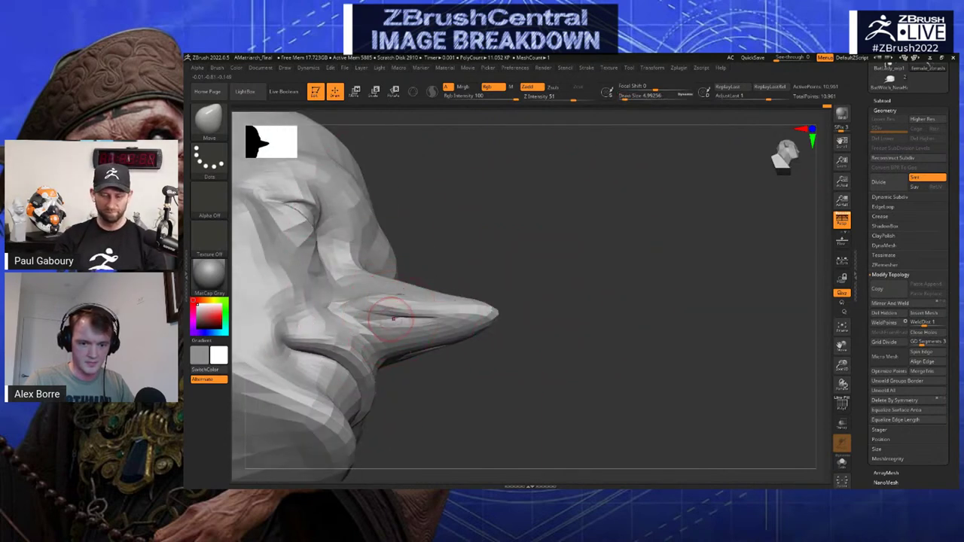
{"action": "mouse_move", "coordinate": [418, 285]}
{"action": "right_mouse_down"}
{"action": "mouse_move", "coordinate": [389, 319]}
{"action": "mouse_move", "coordinate": [497, 307]}
{"action": "right_mouse_up"}
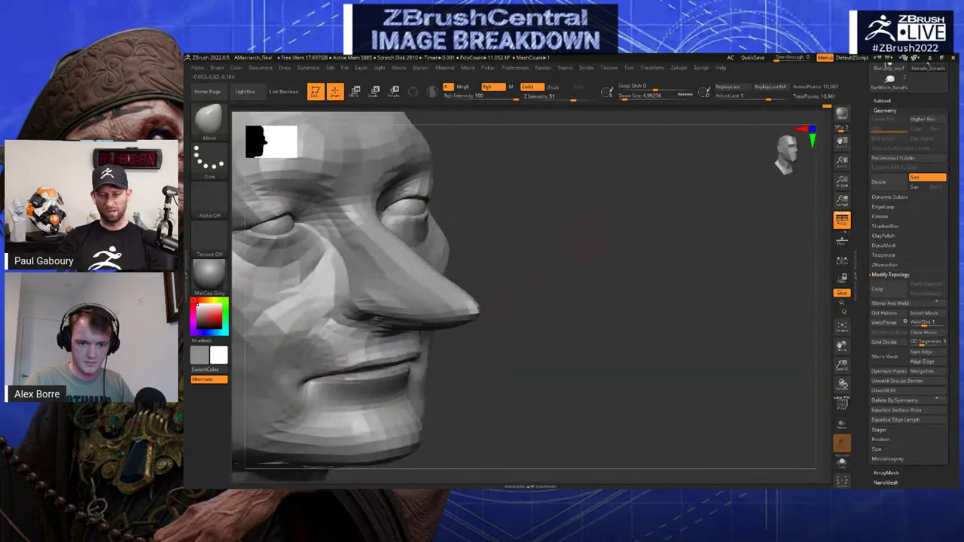
Adjust the back of the jaw and the upper neck with the Move brush at draw sizes of about 27 and 31
{"action": "mouse_move", "coordinate": [586, 241]}
{"action": "right_mouse_down", "text": "ctrl"}
{"action": "mouse_move", "coordinate": [576, 204]}
{"action": "mouse_move", "coordinate": [527, 219]}
{"action": "mouse_move", "coordinate": [498, 288]}
{"action": "right_mouse_up", "text": "ctrl"}
{"action": "key", "text": "s"}
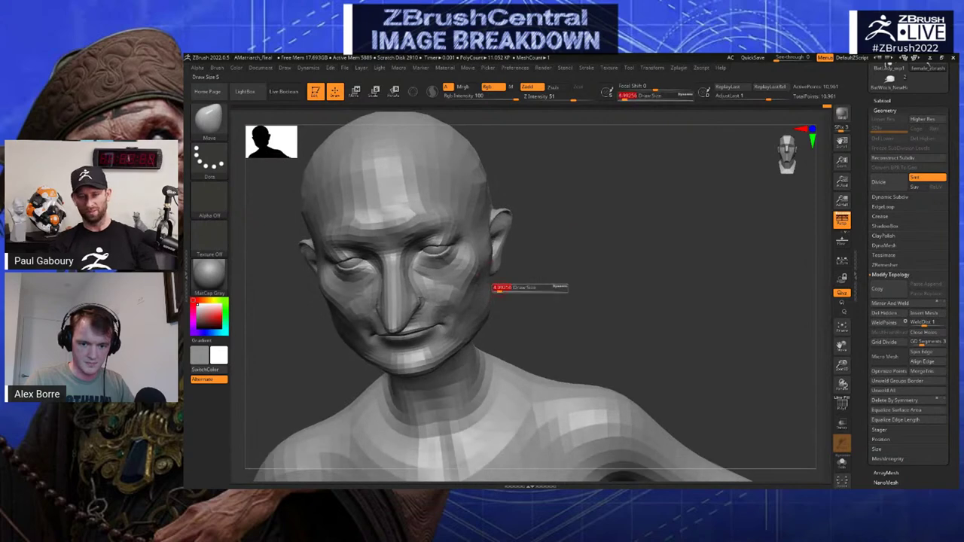
{"action": "left_click_drag", "start_coordinate": [499, 290], "coordinate": [516, 290]}
{"action": "right_click_drag", "start_coordinate": [520, 293], "coordinate": [494, 296]}
{"action": "key", "text": "s"}
{"action": "left_click_drag", "start_coordinate": [495, 296], "coordinate": [515, 287]}
{"action": "key", "text": "s"}
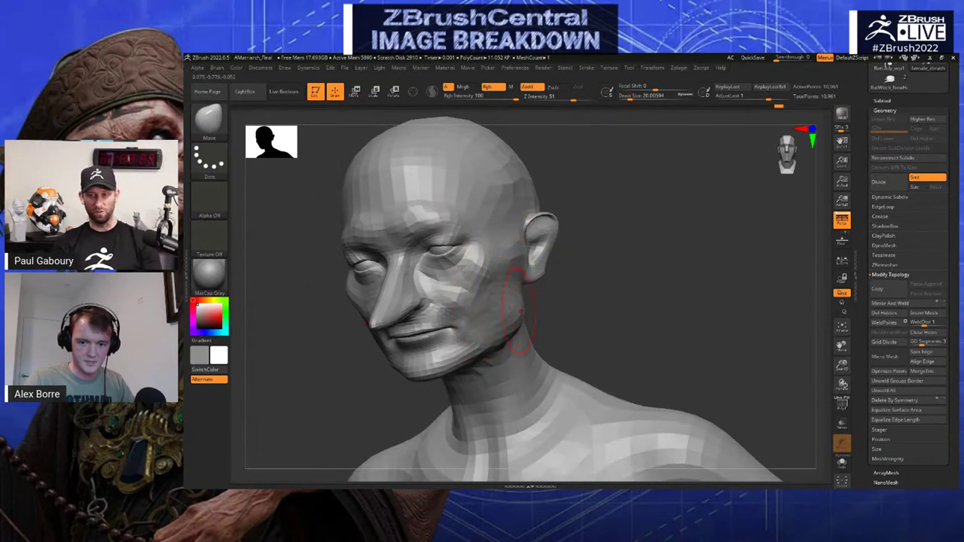
{"action": "mouse_move", "coordinate": [506, 310]}
{"action": "right_mouse_down"}
{"action": "mouse_move", "coordinate": [607, 317]}
{"action": "mouse_move", "coordinate": [545, 314]}
{"action": "right_mouse_up"}
{"action": "key", "text": "s"}
{"action": "left_click_drag", "start_coordinate": [531, 324], "coordinate": [535, 324]}
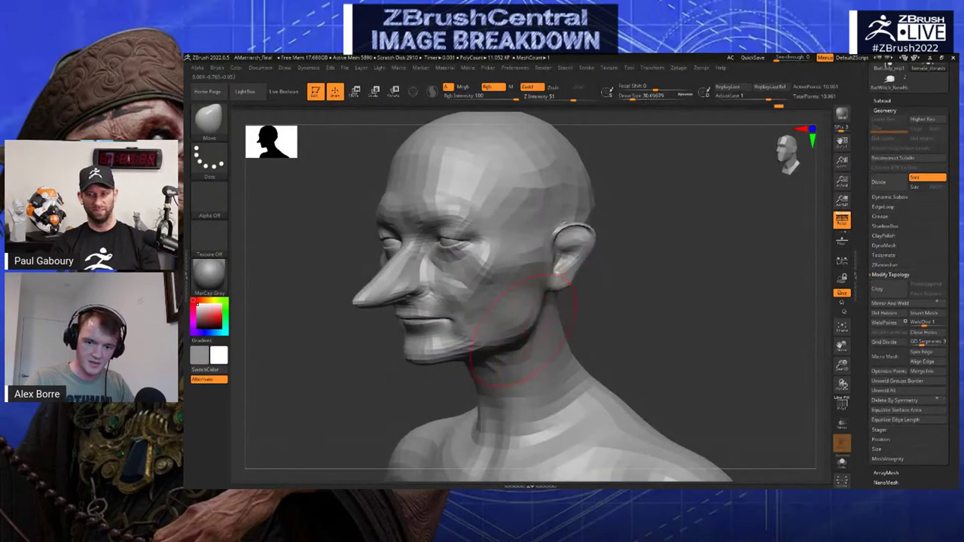
Reshape the jawline and the long nose in profile with the Move brush at a draw size of about 27
{"action": "right_click_drag", "start_coordinate": [521, 322], "coordinate": [500, 332]}
{"action": "key", "text": "s"}
{"action": "left_click_drag", "start_coordinate": [496, 344], "coordinate": [461, 345]}
{"action": "key", "text": "s"}
{"action": "left_click_drag", "start_coordinate": [452, 355], "coordinate": [444, 354]}
{"action": "right_click_drag", "start_coordinate": [441, 358], "coordinate": [433, 378]}
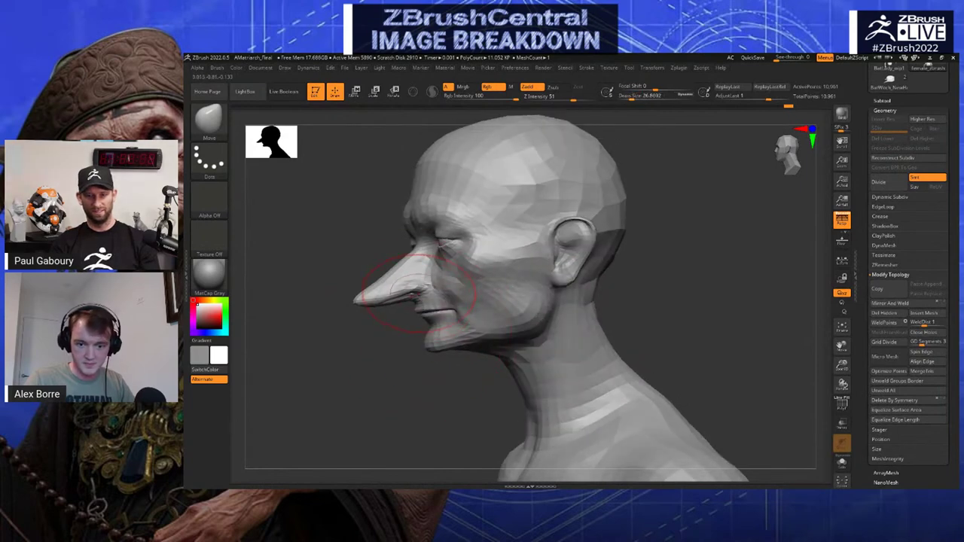
{"action": "left_click_drag", "start_coordinate": [407, 280], "coordinate": [418, 295]}
{"action": "right_click_drag", "start_coordinate": [412, 275], "coordinate": [426, 331]}
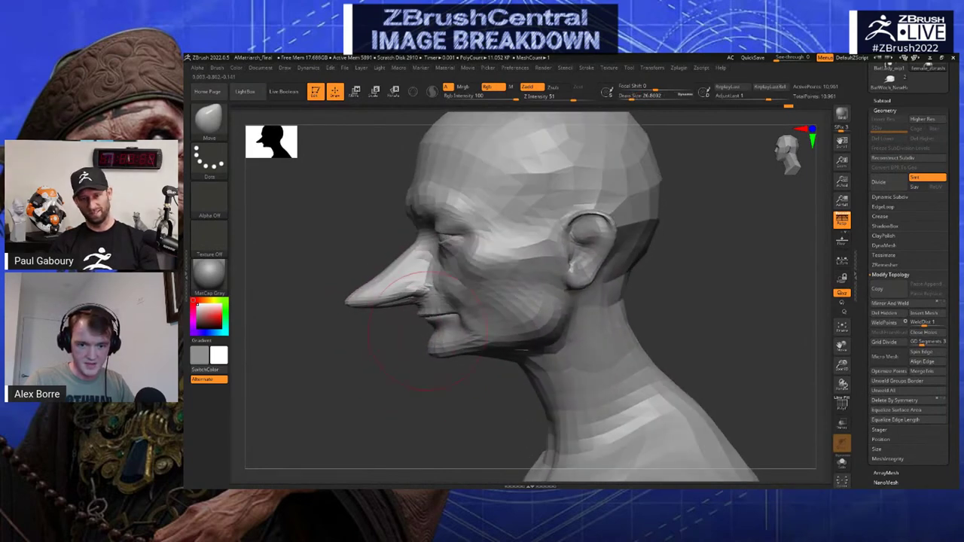
Refine the lips and chin at draw sizes of about 17 and 14, and pull the jaw into shape at about 39
{"action": "key", "text": "s"}
{"action": "left_click_drag", "start_coordinate": [439, 322], "coordinate": [437, 321]}
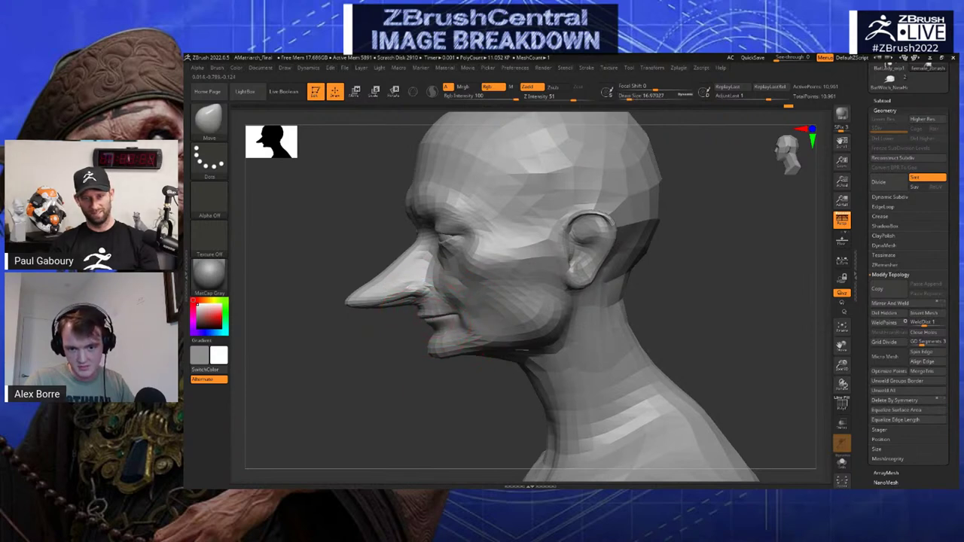
{"action": "right_click_drag", "start_coordinate": [411, 332], "coordinate": [441, 334]}
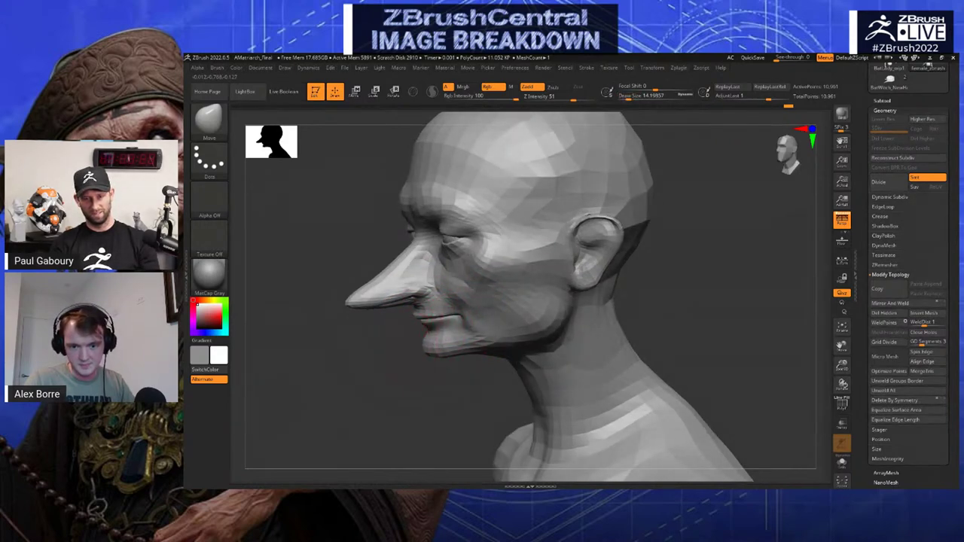
{"action": "right_click_drag", "start_coordinate": [518, 253], "coordinate": [535, 304]}
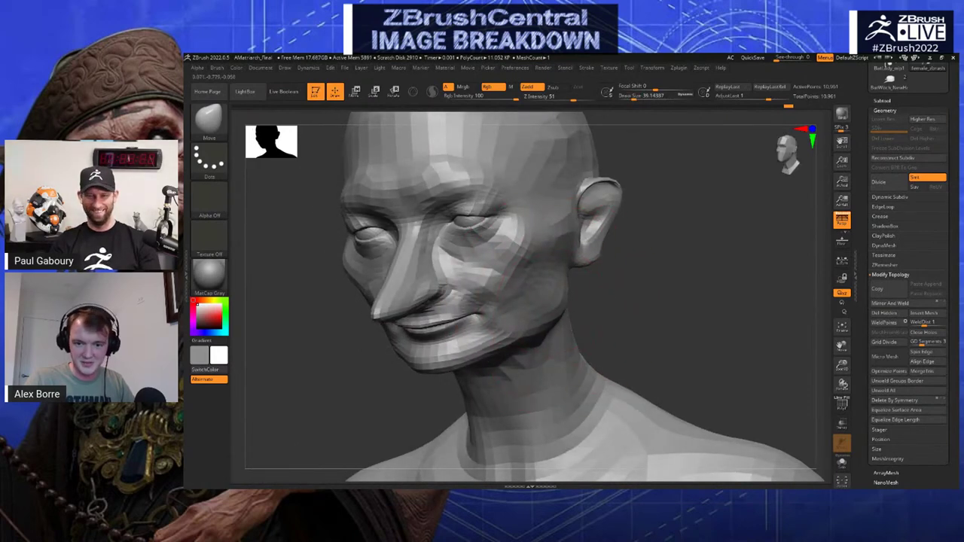
{"action": "left_click_drag", "start_coordinate": [535, 303], "coordinate": [530, 316]}
{"action": "right_click_drag", "start_coordinate": [561, 302], "coordinate": [653, 267]}
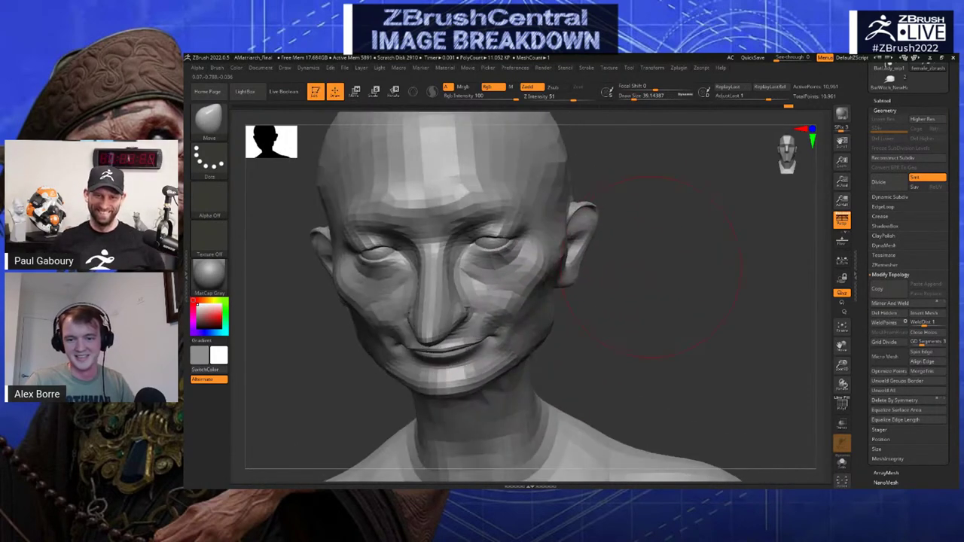
Adjust the cheeks and temples with the Move brush at draw sizes of about 29 and 16
{"action": "key", "text": "s"}
{"action": "left_click_drag", "start_coordinate": [531, 248], "coordinate": [506, 247]}
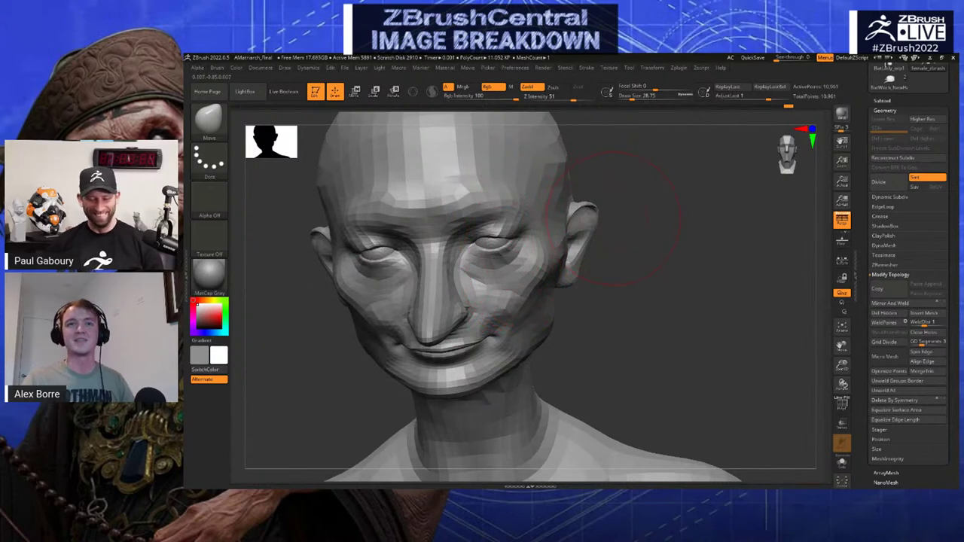
{"action": "right_click_drag", "start_coordinate": [648, 207], "coordinate": [639, 179]}
{"action": "key", "text": "s"}
{"action": "left_click_drag", "start_coordinate": [520, 234], "coordinate": [516, 235]}
{"action": "mouse_move", "coordinate": [648, 235]}
{"action": "right_mouse_down"}
{"action": "mouse_move", "coordinate": [682, 241]}
{"action": "mouse_move", "coordinate": [655, 193]}
{"action": "mouse_move", "coordinate": [614, 207]}
{"action": "right_mouse_up"}
{"action": "key", "text": "s"}
{"action": "left_click_drag", "start_coordinate": [551, 257], "coordinate": [542, 259]}
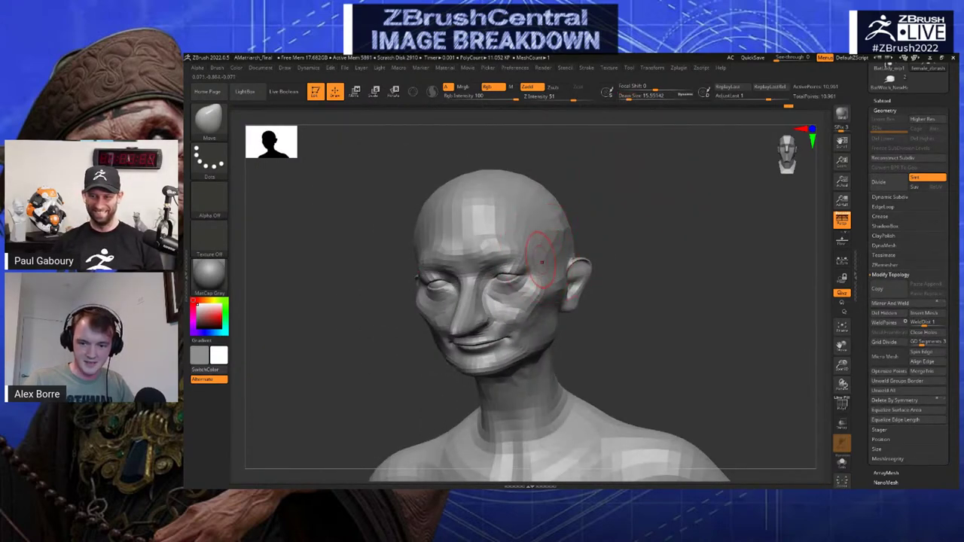
Refine the nose and its tip in profile with the Move brush at draw sizes of about 13 and 14
{"action": "right_click_drag", "start_coordinate": [529, 243], "coordinate": [410, 233]}
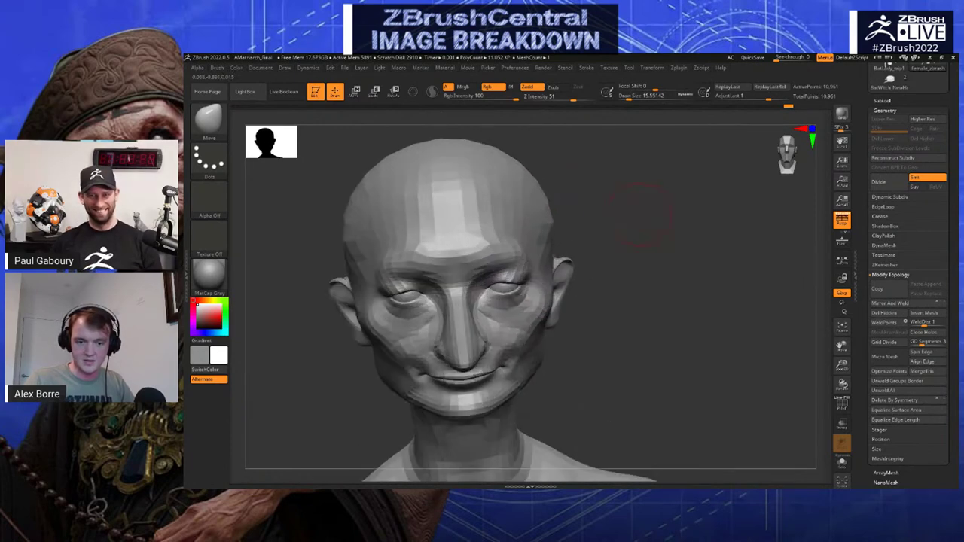
{"action": "key", "text": "["}
{"action": "right_click_drag", "start_coordinate": [522, 226], "coordinate": [455, 253]}
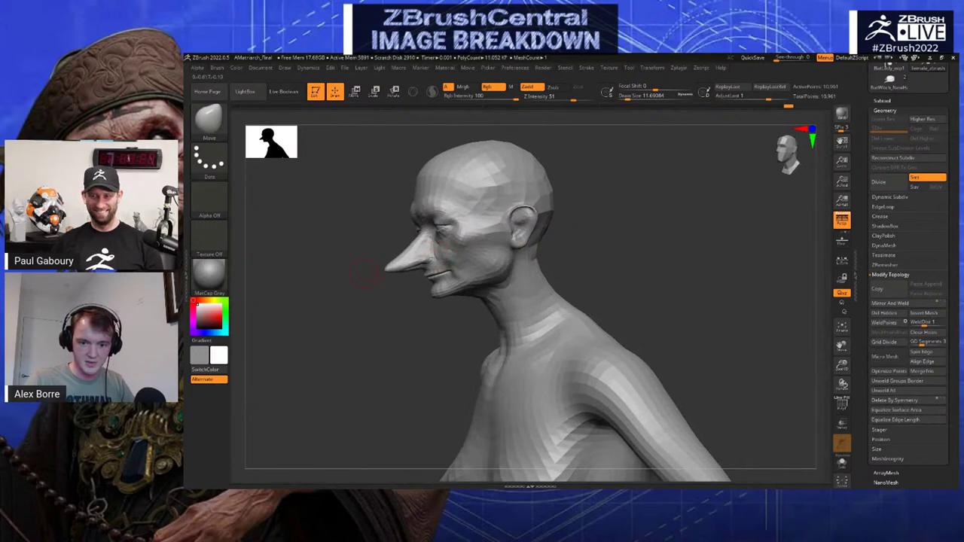
{"action": "mouse_move", "coordinate": [367, 274]}
{"action": "right_mouse_down"}
{"action": "mouse_move", "coordinate": [338, 286]}
{"action": "mouse_move", "coordinate": [376, 265]}
{"action": "right_mouse_up"}
{"action": "key", "text": "]"}
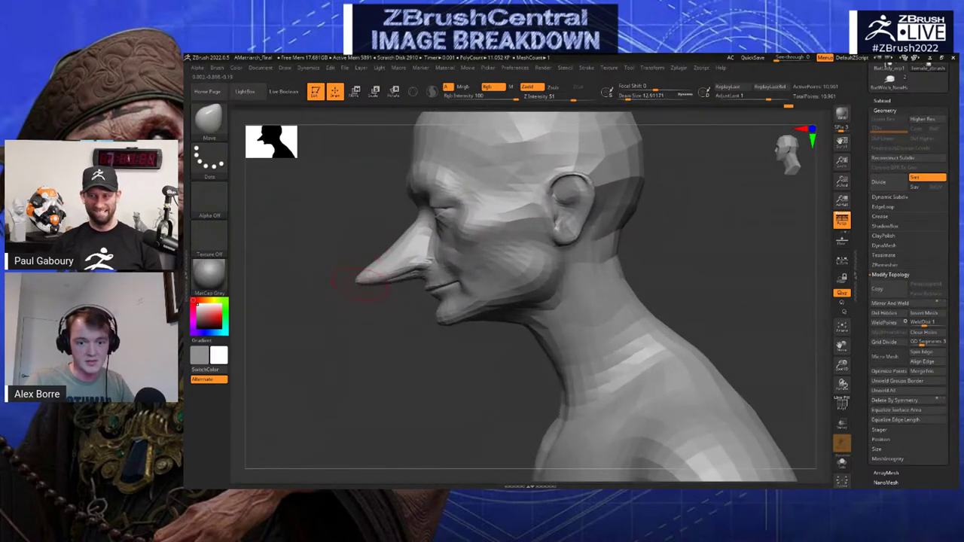
{"action": "mouse_move", "coordinate": [368, 268]}
{"action": "right_mouse_down"}
{"action": "mouse_move", "coordinate": [387, 263]}
{"action": "mouse_move", "coordinate": [419, 224]}
{"action": "right_mouse_up"}
{"action": "key", "text": "s"}
{"action": "left_click_drag", "start_coordinate": [412, 221], "coordinate": [385, 238]}
{"action": "right_click_drag", "start_coordinate": [387, 243], "coordinate": [374, 251]}
{"action": "key", "text": "s"}
{"action": "left_click_drag", "start_coordinate": [374, 253], "coordinate": [379, 253]}
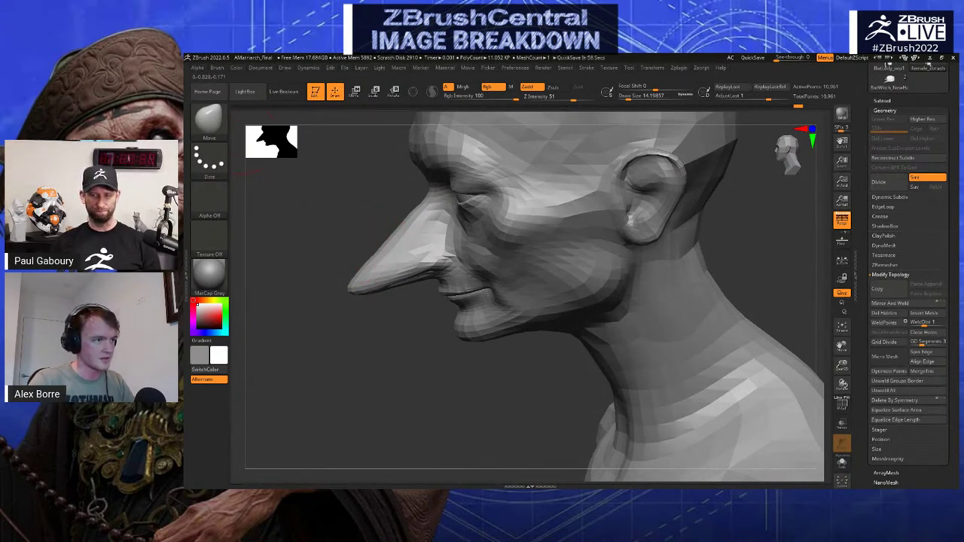
Bring up the reference board and examine the wrinkled portrait of the smiling elderly woman in the face/body group
{"action": "right_click_drag", "start_coordinate": [185, 253], "coordinate": [621, 293]}
{"action": "middle_click_drag", "start_coordinate": [607, 294], "coordinate": [635, 292]}
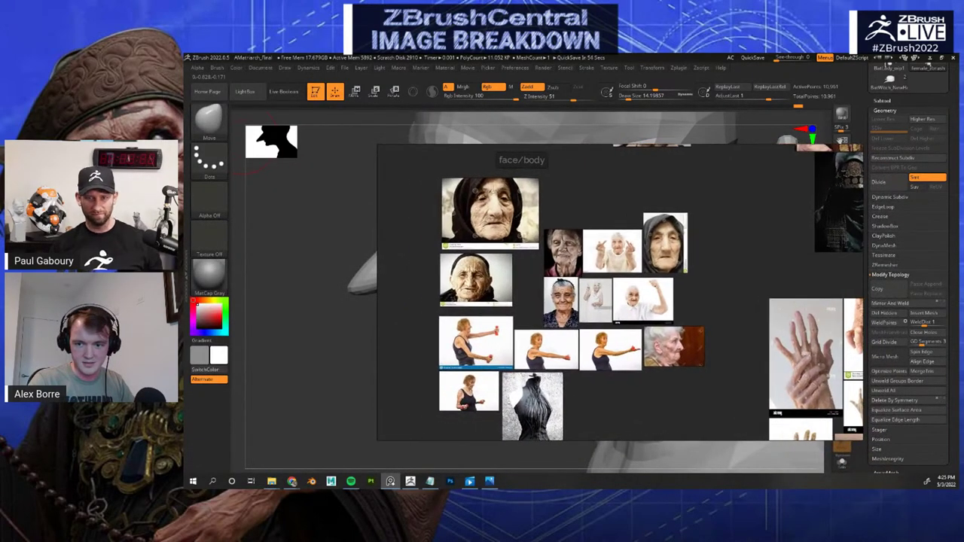
{"action": "scroll", "coordinate": [591, 198], "scroll_direction": "up", "scroll_amount": 5}
{"action": "middle_click_drag", "start_coordinate": [592, 198], "coordinate": [629, 160]}
{"action": "scroll", "coordinate": [615, 195], "scroll_direction": "up", "scroll_amount": 3}
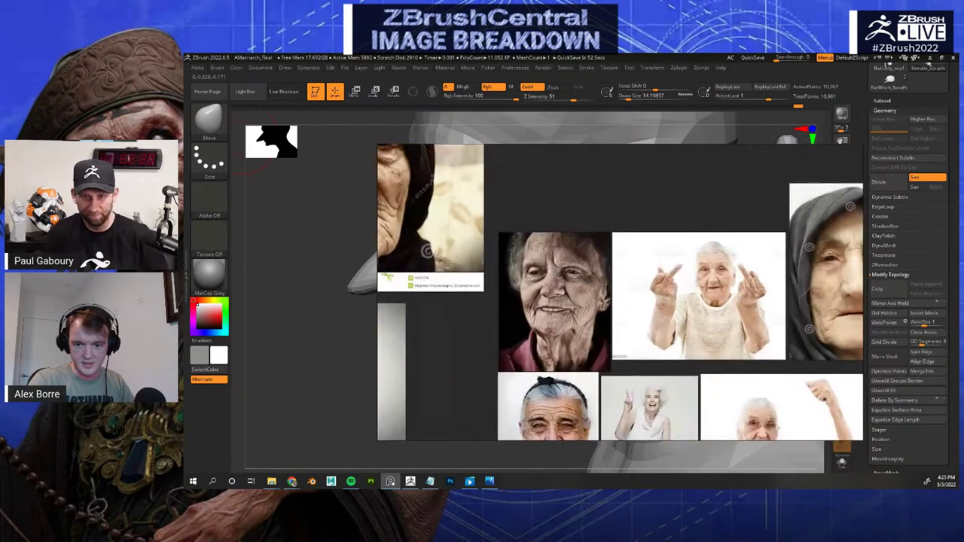
{"action": "middle_click_drag", "start_coordinate": [615, 194], "coordinate": [633, 174]}
{"action": "scroll", "coordinate": [565, 275], "scroll_direction": "up", "scroll_amount": 4}
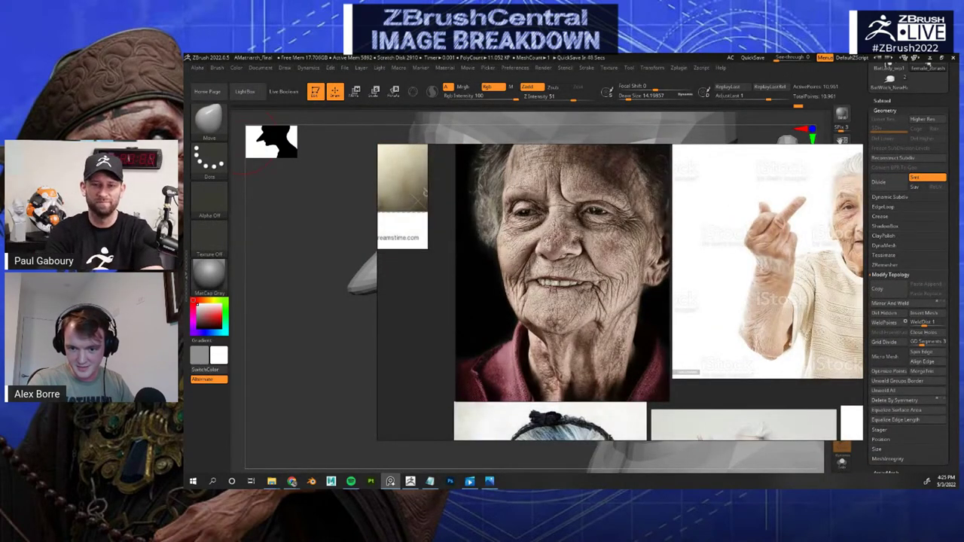
{"action": "middle_click_drag", "start_coordinate": [588, 275], "coordinate": [547, 270]}
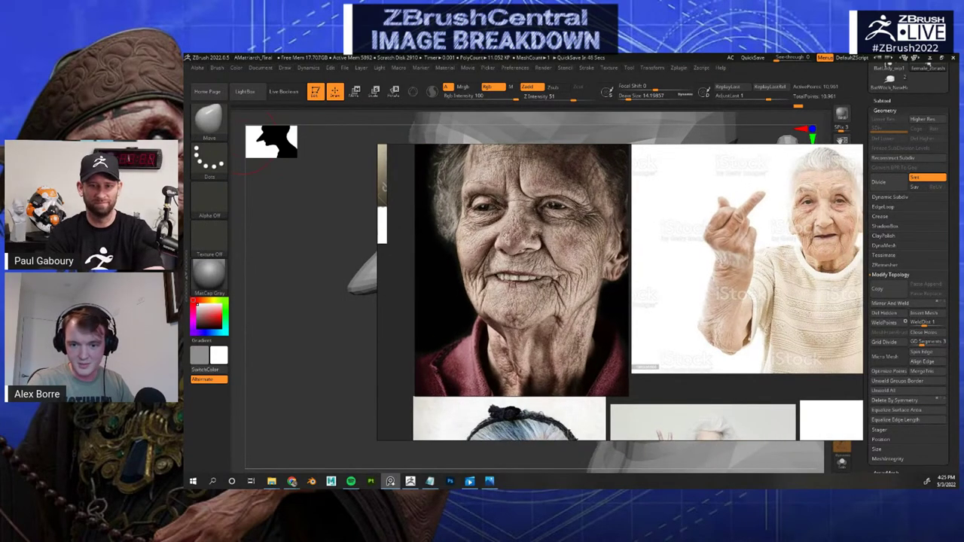
{"action": "scroll", "coordinate": [621, 293], "scroll_direction": "down", "scroll_amount": 4}
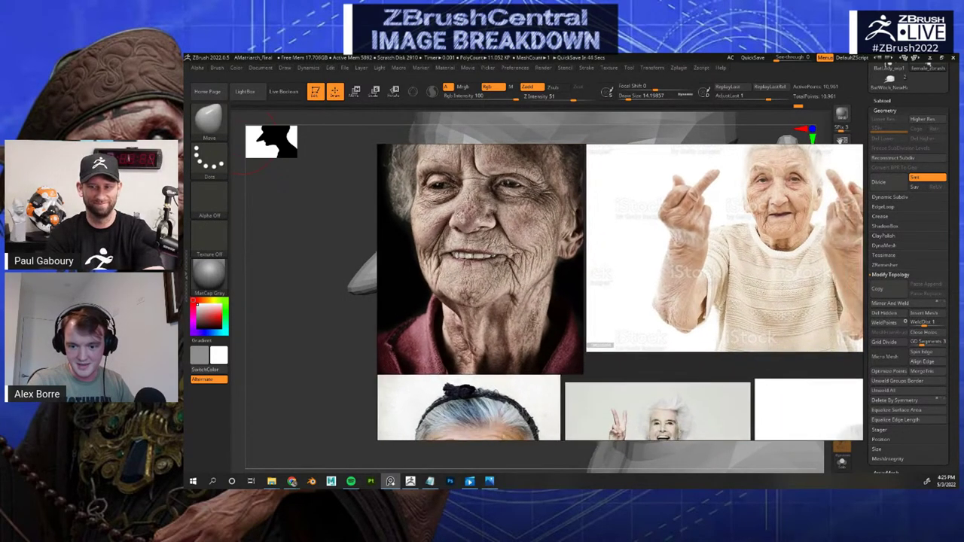
Compare the remaining elderly faces and posed figures in the face/body group of the reference board
{"action": "scroll", "coordinate": [621, 292], "scroll_direction": "down", "scroll_amount": 4}
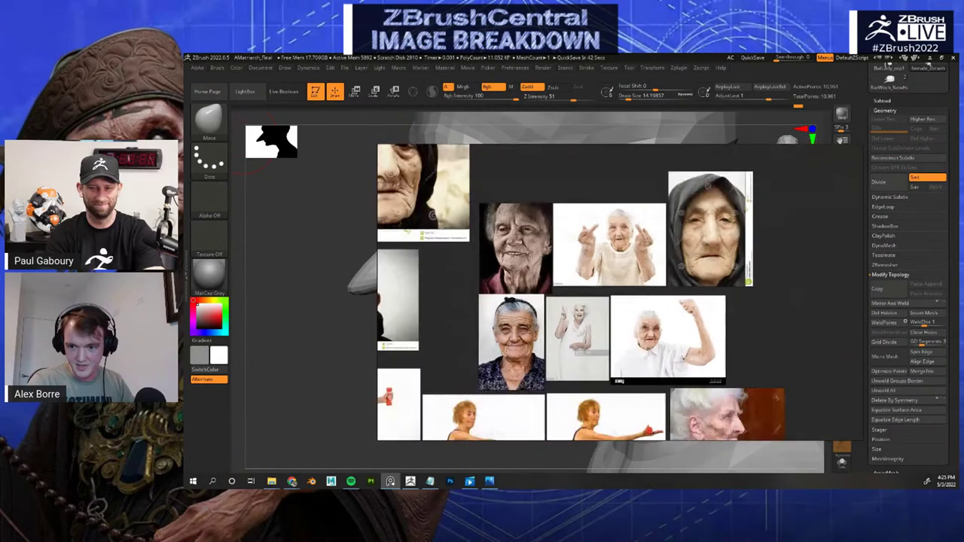
{"action": "scroll", "coordinate": [621, 292], "scroll_direction": "up", "scroll_amount": 5}
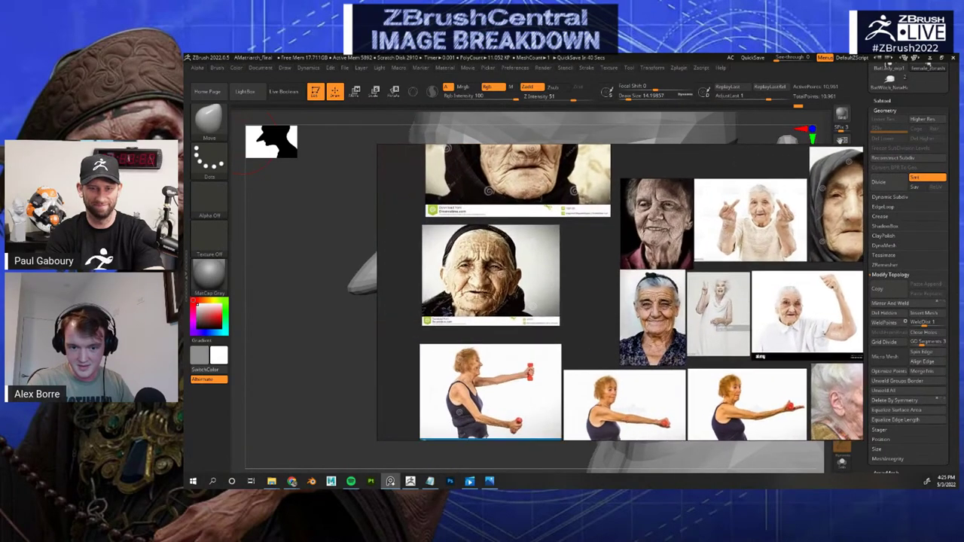
{"action": "scroll", "coordinate": [620, 292], "scroll_direction": "down", "scroll_amount": 4}
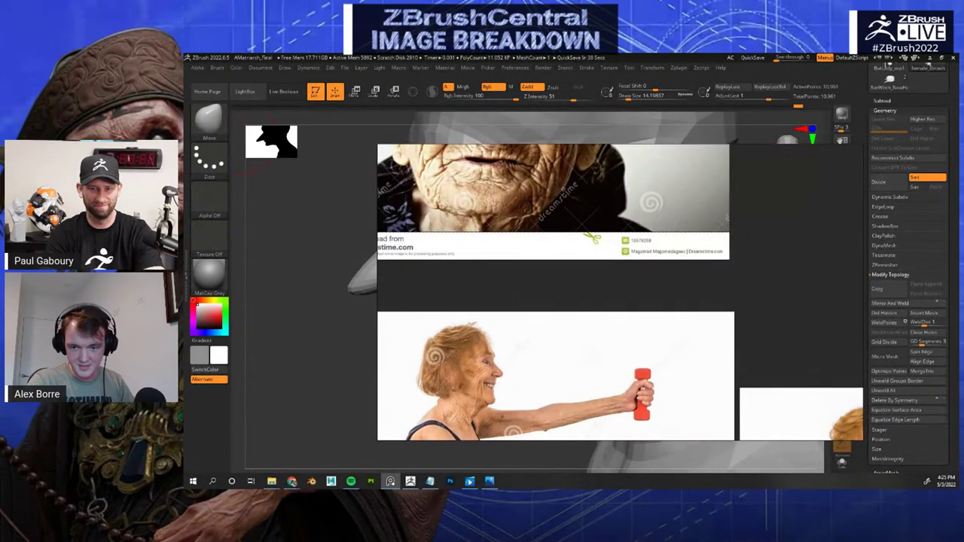
{"action": "middle_click_drag", "start_coordinate": [708, 256], "coordinate": [592, 405]}
{"action": "scroll", "coordinate": [631, 304], "scroll_direction": "down", "scroll_amount": 3}
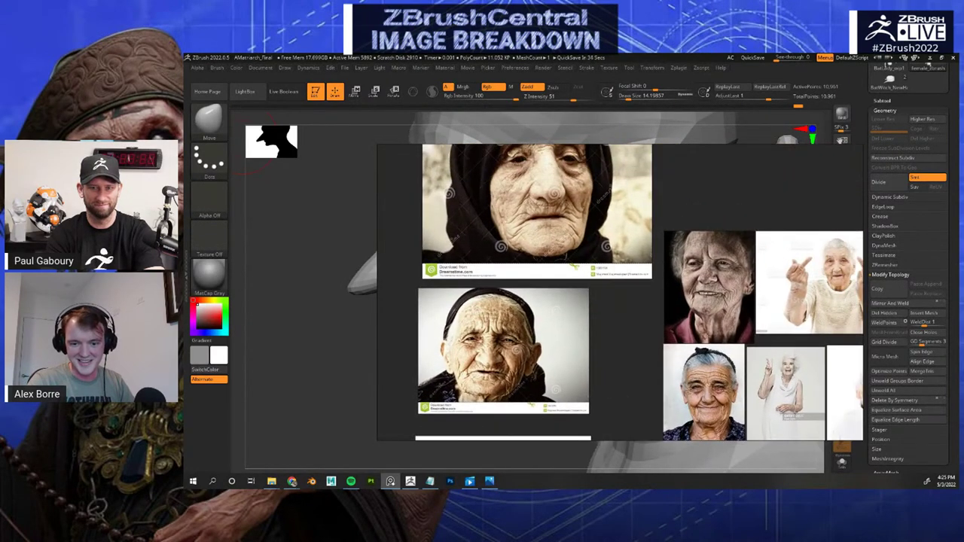
{"action": "middle_click_drag", "start_coordinate": [678, 362], "coordinate": [527, 241]}
{"action": "middle_click_drag", "start_coordinate": [612, 231], "coordinate": [589, 308]}
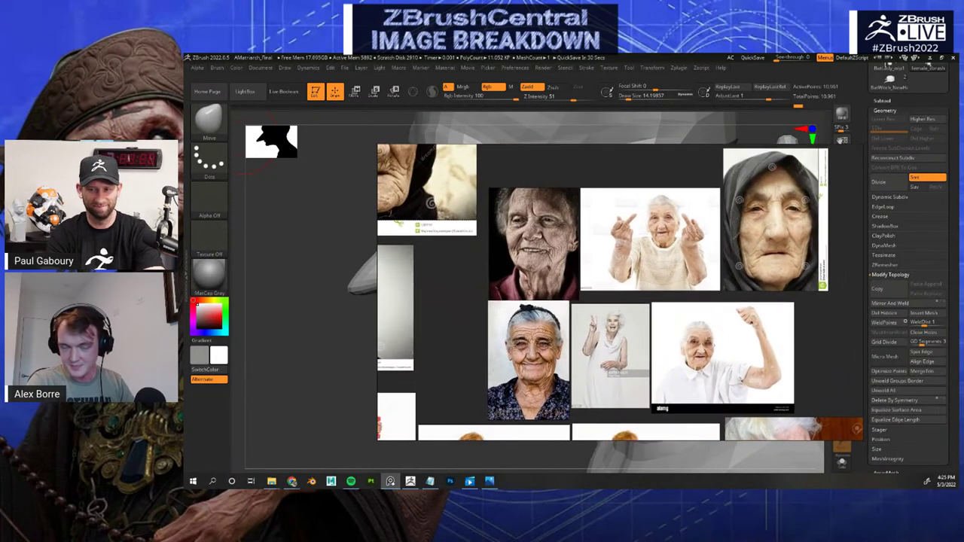
{"action": "scroll", "coordinate": [588, 308], "scroll_direction": "down", "scroll_amount": 4}
{"action": "middle_click_drag", "start_coordinate": [572, 254], "coordinate": [563, 300]}
{"action": "scroll", "coordinate": [606, 303], "scroll_direction": "down", "scroll_amount": 2}
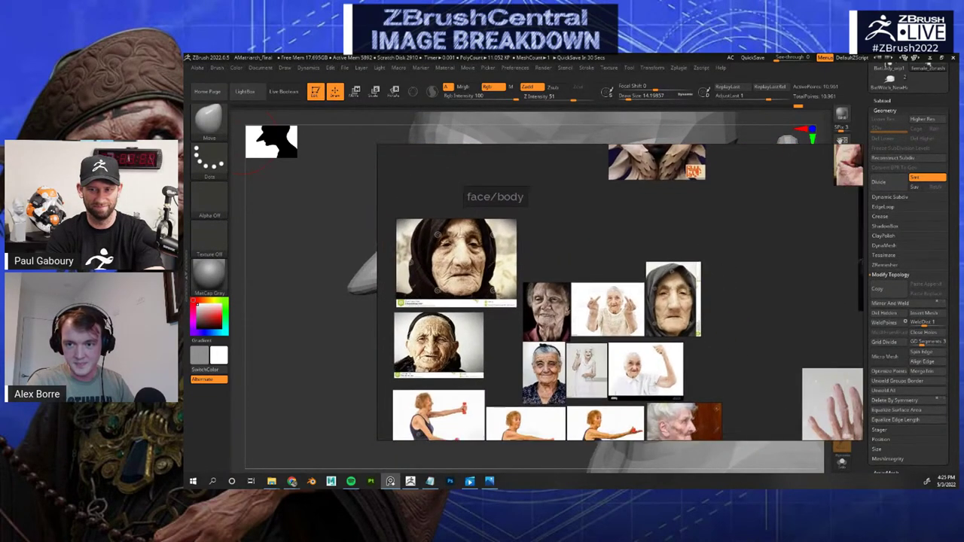
Examine the dark character and creature images in the mood group of the reference board
{"action": "scroll", "coordinate": [597, 237], "scroll_direction": "down", "scroll_amount": 4}
{"action": "middle_click_drag", "start_coordinate": [589, 207], "coordinate": [569, 335]}
{"action": "scroll", "coordinate": [568, 336], "scroll_direction": "down", "scroll_amount": 3}
{"action": "scroll", "coordinate": [565, 261], "scroll_direction": "up", "scroll_amount": 6}
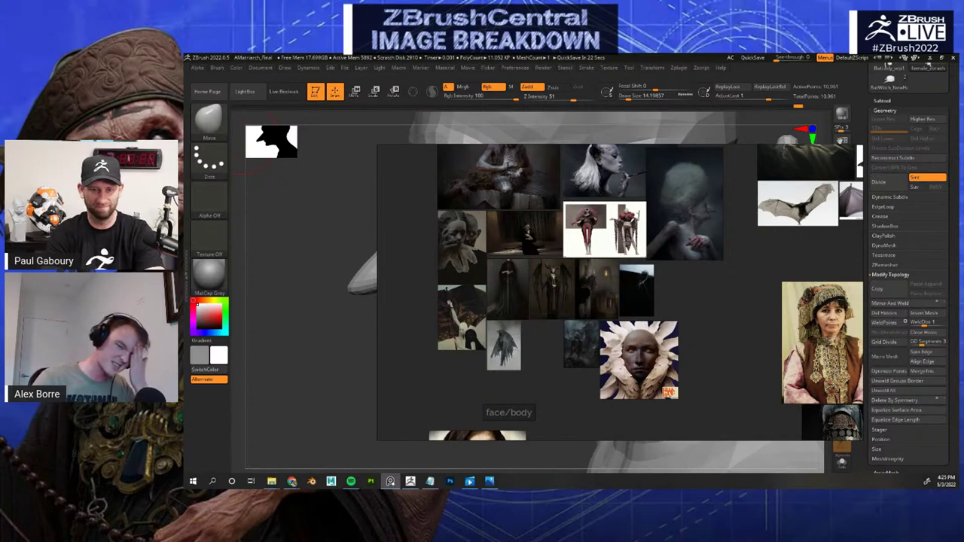
{"action": "middle_click_drag", "start_coordinate": [565, 261], "coordinate": [574, 280]}
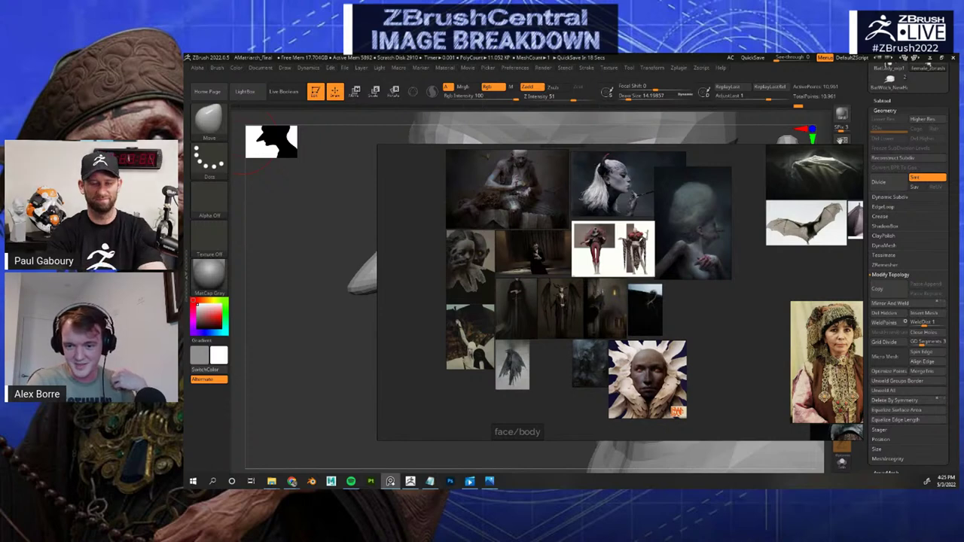
Review the bat wing, costume, jewellery and hand references, and move the reference board away from the sculpt
{"action": "middle_click_drag", "start_coordinate": [769, 290], "coordinate": [601, 283]}
{"action": "scroll", "coordinate": [643, 270], "scroll_direction": "down", "scroll_amount": 1}
{"action": "scroll", "coordinate": [612, 284], "scroll_direction": "down", "scroll_amount": 1}
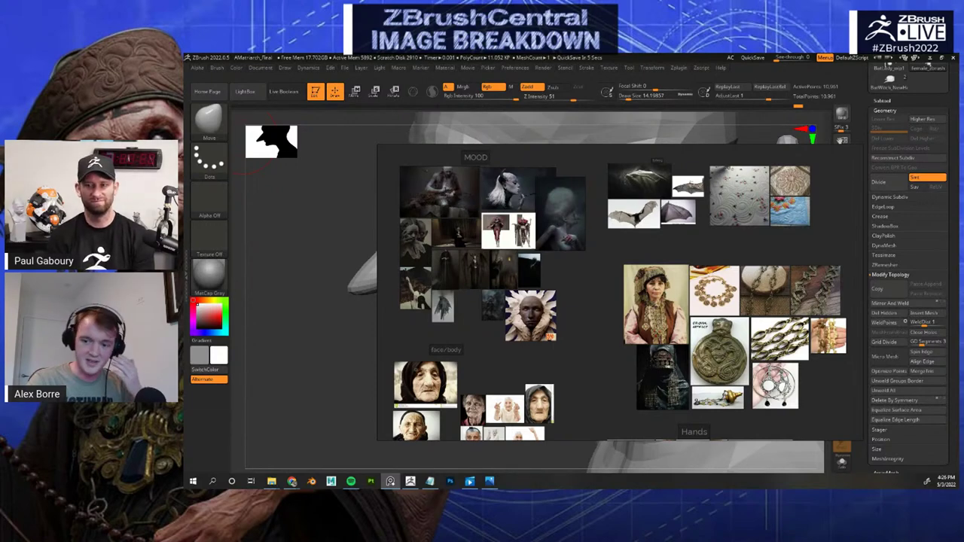
{"action": "middle_click_drag", "start_coordinate": [619, 316], "coordinate": [615, 254]}
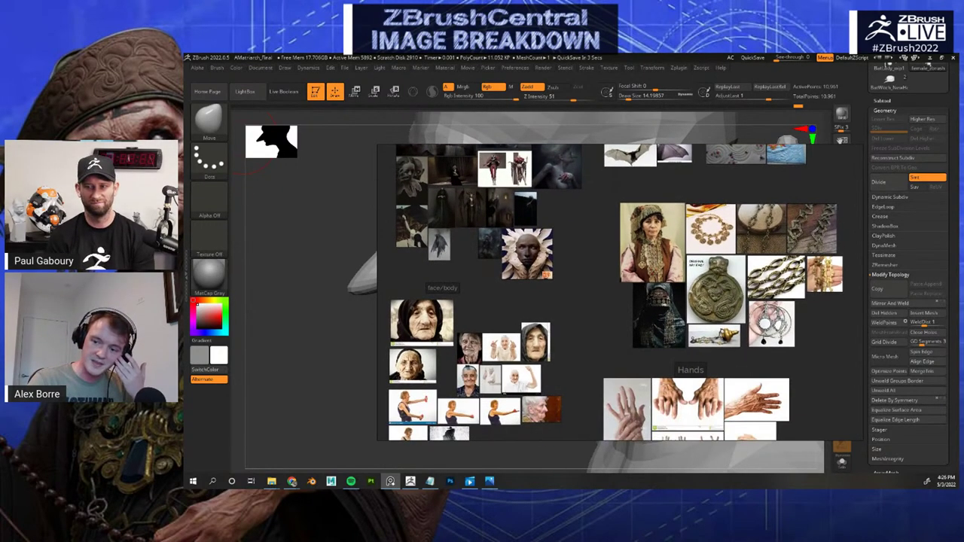
{"action": "middle_click_drag", "start_coordinate": [619, 339], "coordinate": [618, 182]}
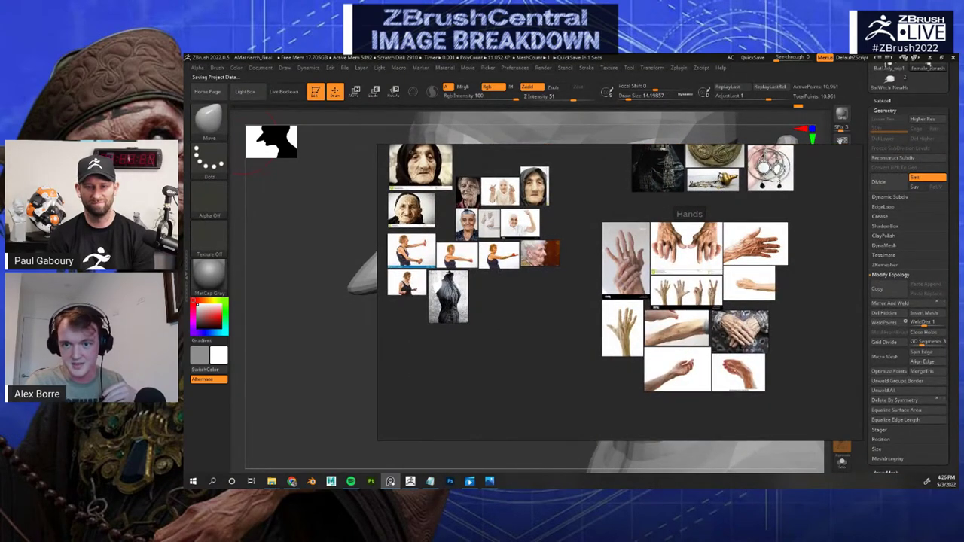
{"action": "right_click_drag", "start_coordinate": [602, 301], "coordinate": [189, 283]}
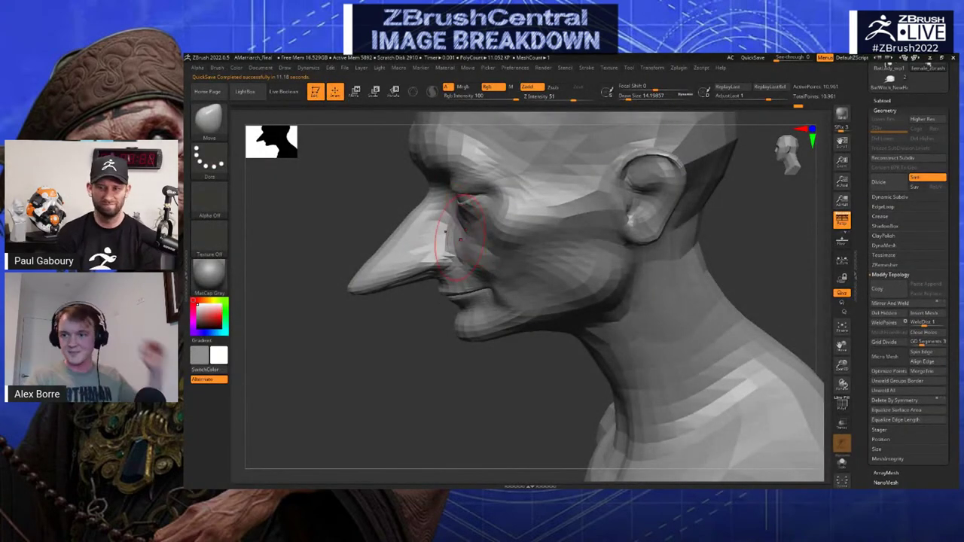
Check the head in three-quarter view and open the QuickSave preferences
{"action": "mouse_move", "coordinate": [717, 207]}
{"action": "left_mouse_down"}
{"action": "mouse_move", "coordinate": [744, 232]}
{"action": "mouse_move", "coordinate": [722, 265]}
{"action": "left_mouse_up"}
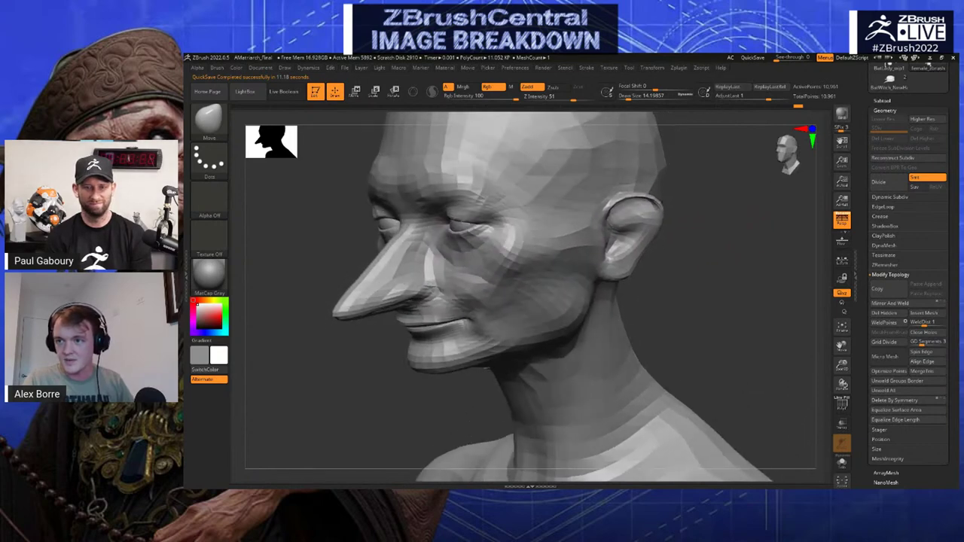
{"action": "left_click_drag", "start_coordinate": [711, 202], "coordinate": [652, 217]}
{"action": "left_click", "coordinate": [515, 67]}
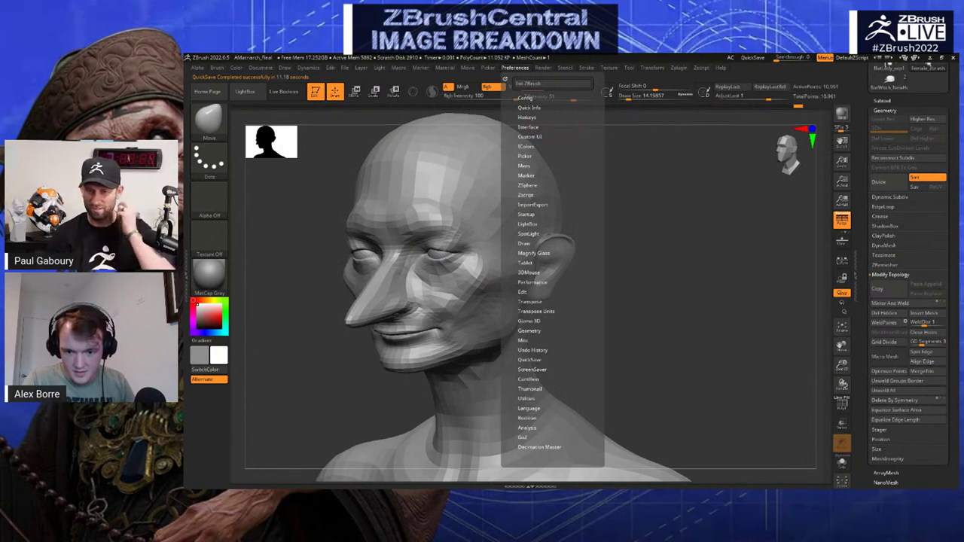
{"action": "left_click", "coordinate": [529, 360]}
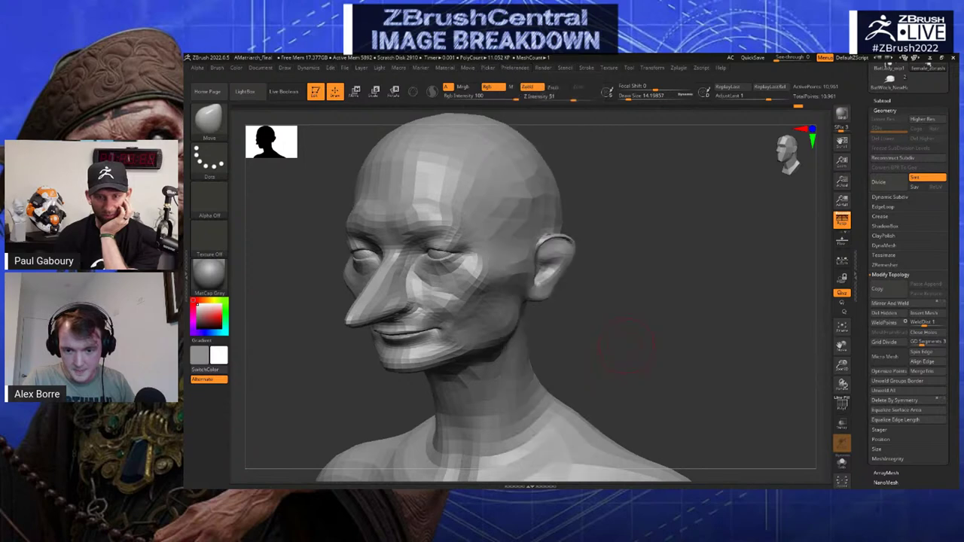
Reshape the cheekbones symmetrically with the Move brush, checking the face from the front and in profile
{"action": "mouse_move", "coordinate": [652, 211]}
{"action": "left_mouse_down"}
{"action": "mouse_move", "coordinate": [585, 219]}
{"action": "mouse_move", "coordinate": [476, 280]}
{"action": "left_mouse_up"}
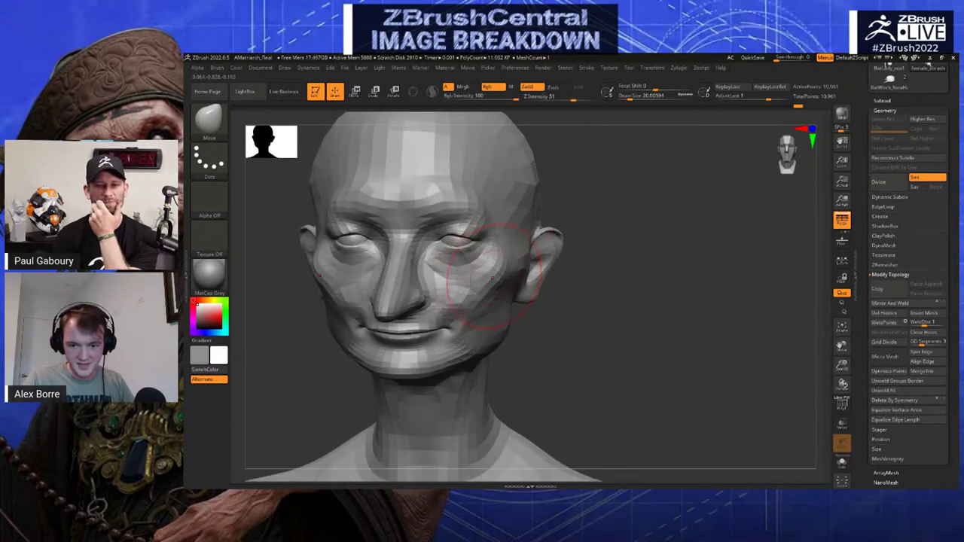
{"action": "right_click_drag", "start_coordinate": [520, 279], "coordinate": [469, 273]}
{"action": "key", "text": "s"}
{"action": "left_click_drag", "start_coordinate": [503, 272], "coordinate": [498, 271]}
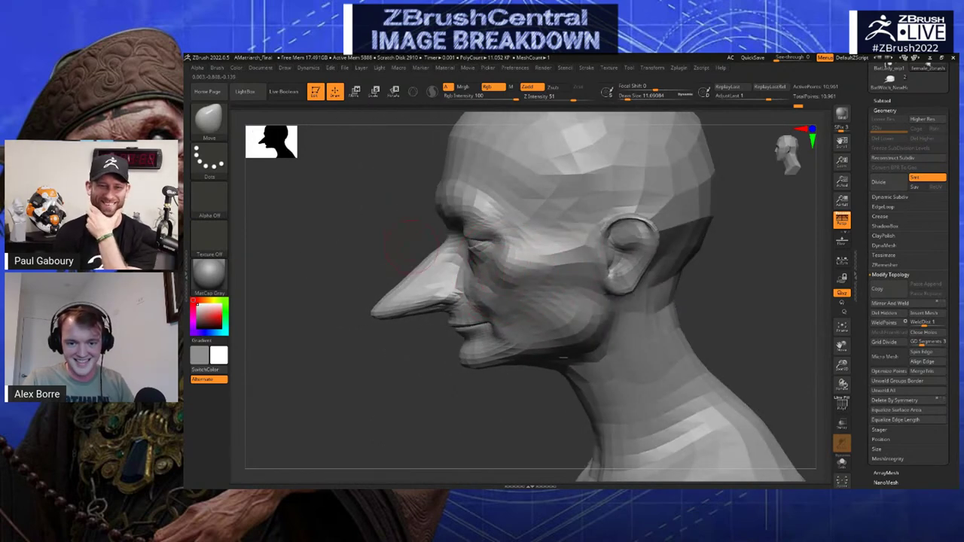
{"action": "left_click_drag", "start_coordinate": [410, 244], "coordinate": [440, 228]}
Adjust the cheek with a resized Move brush and smooth the surface beside the nose
{"action": "right_click_drag", "start_coordinate": [473, 262], "coordinate": [509, 274]}
{"action": "key", "text": "s"}
{"action": "key", "text": "s"}
{"action": "mouse_move", "coordinate": [509, 276]}
{"action": "left_mouse_down"}
{"action": "mouse_move", "coordinate": [499, 276]}
{"action": "mouse_move", "coordinate": [538, 279]}
{"action": "left_mouse_up"}
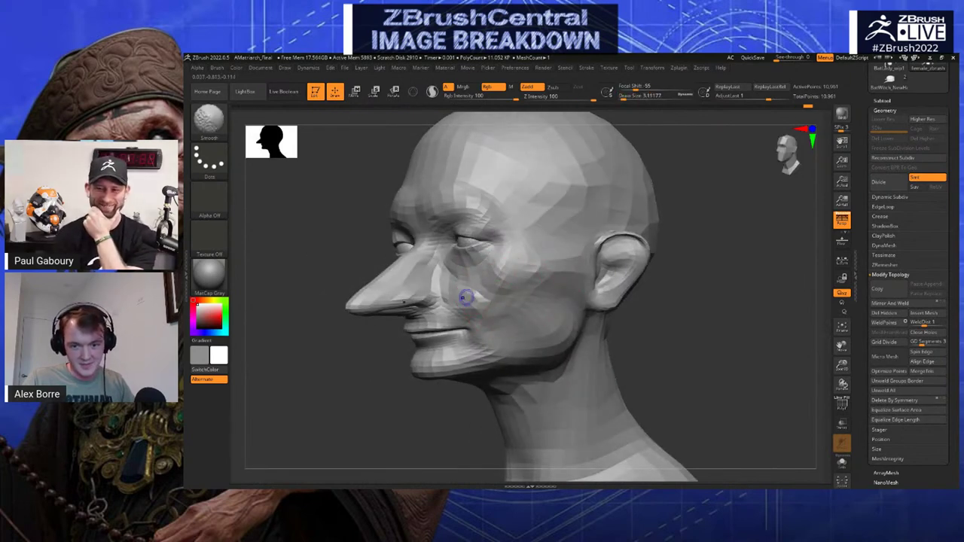
{"action": "left_click_drag", "start_coordinate": [468, 293], "coordinate": [457, 311], "text": "shift"}
{"action": "right_click_drag", "start_coordinate": [419, 303], "coordinate": [470, 293]}
Mask around both eyes, invert the mask and soften its edges so that only the eye areas are editable
{"action": "mouse_move", "coordinate": [479, 231]}
{"action": "left_mouse_down", "text": "ctrl"}
{"action": "mouse_move", "coordinate": [473, 265]}
{"action": "mouse_move", "coordinate": [487, 238]}
{"action": "left_mouse_up", "text": "ctrl"}
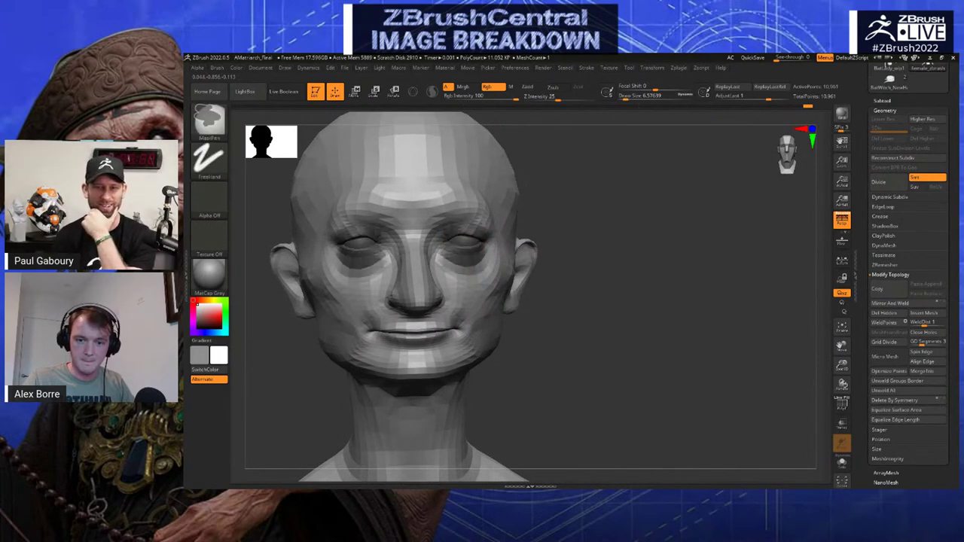
{"action": "left_click", "coordinate": [579, 228], "text": "ctrl"}
{"action": "left_click", "coordinate": [499, 234], "text": "ctrl"}
{"action": "left_click", "coordinate": [564, 224], "text": "ctrl"}
{"action": "left_click", "coordinate": [489, 234], "text": "ctrl"}
{"action": "right_click_drag", "start_coordinate": [600, 221], "coordinate": [609, 201]}
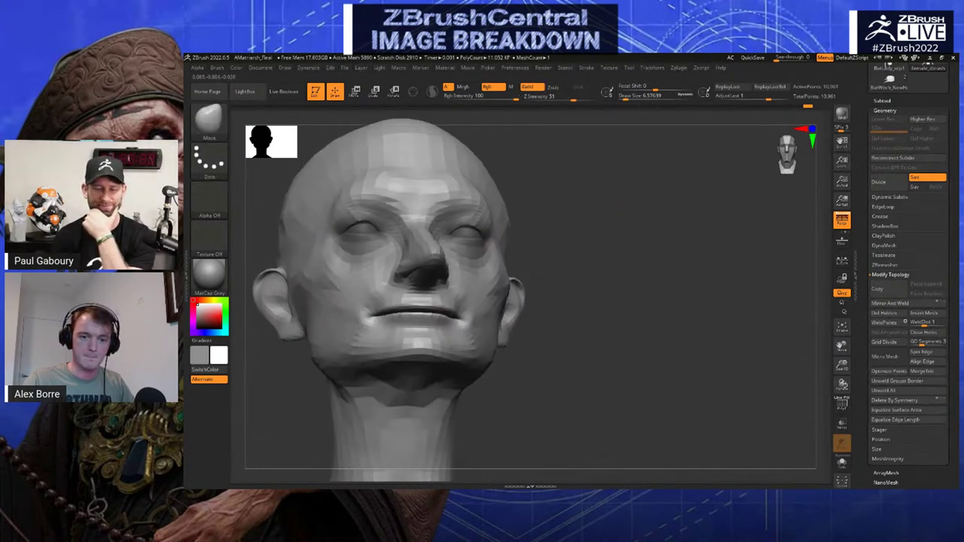
Lay a Transpose line from the eye outward past the temple and adjust the unmasked eye areas
{"action": "key", "text": "w"}
{"action": "left_click_drag", "start_coordinate": [468, 219], "coordinate": [549, 204]}
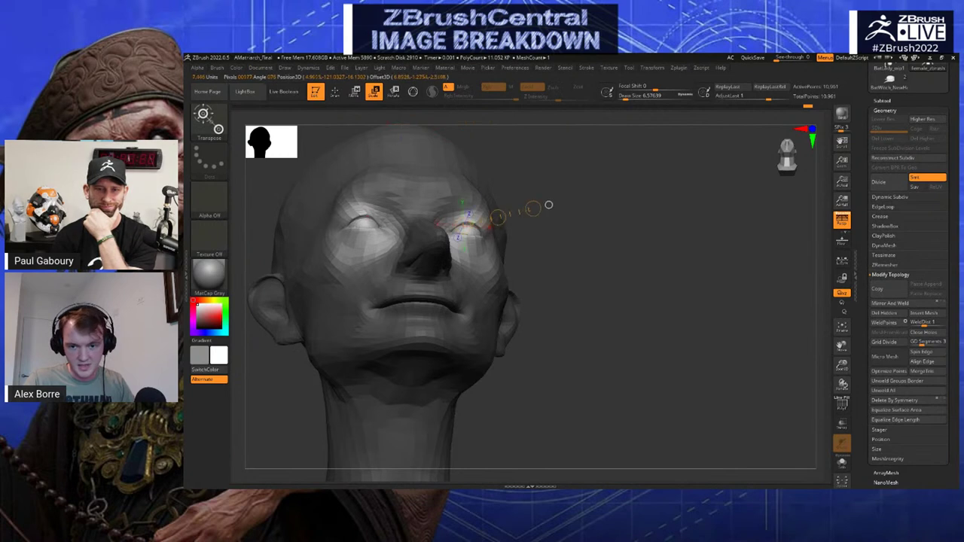
{"action": "mouse_move", "coordinate": [596, 226]}
{"action": "right_mouse_down"}
{"action": "mouse_move", "coordinate": [577, 197]}
{"action": "mouse_move", "coordinate": [579, 219]}
{"action": "right_mouse_up"}
{"action": "key", "text": "w"}
{"action": "left_click_drag", "start_coordinate": [453, 234], "coordinate": [493, 227]}
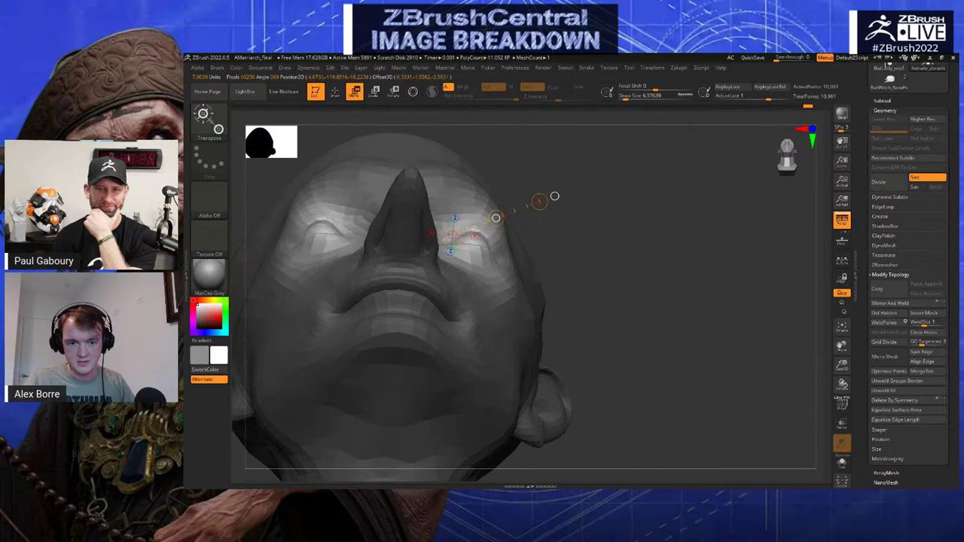
Rotate the unmasked eye areas with the Transpose line from below the head and return to the Move brush
{"action": "right_click_drag", "start_coordinate": [495, 228], "coordinate": [483, 208]}
{"action": "key", "text": "e"}
{"action": "key", "text": "r"}
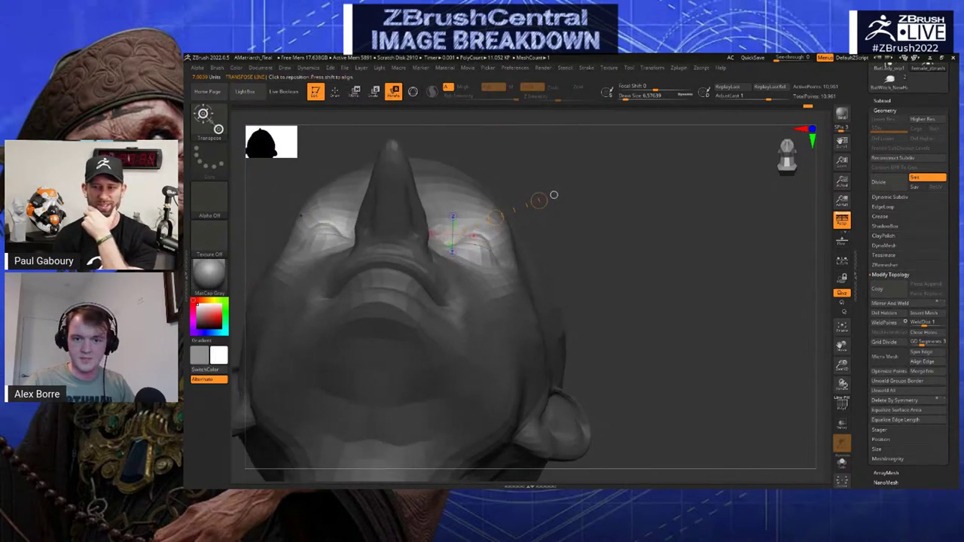
{"action": "left_click_drag", "start_coordinate": [553, 195], "coordinate": [546, 171]}
{"action": "key", "text": "b"}
{"action": "key", "text": "m"}
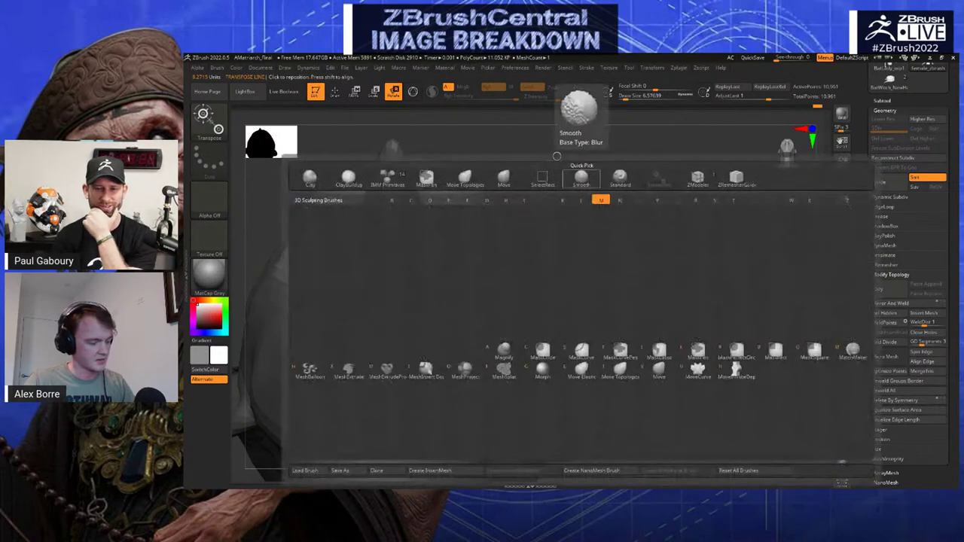
{"action": "key", "text": "v"}
Switch to the finished BatLady tool, make its head the active subtool and open the subtool list
{"action": "right_click_drag", "start_coordinate": [559, 158], "coordinate": [614, 207]}
{"action": "mouse_move", "coordinate": [614, 207]}
{"action": "right_mouse_down", "text": "ctrl"}
{"action": "mouse_move", "coordinate": [649, 226]}
{"action": "mouse_move", "coordinate": [658, 210]}
{"action": "right_mouse_up", "text": "ctrl"}
{"action": "left_click_drag", "start_coordinate": [869, 162], "coordinate": [869, 322]}
{"action": "left_click", "coordinate": [889, 202]}
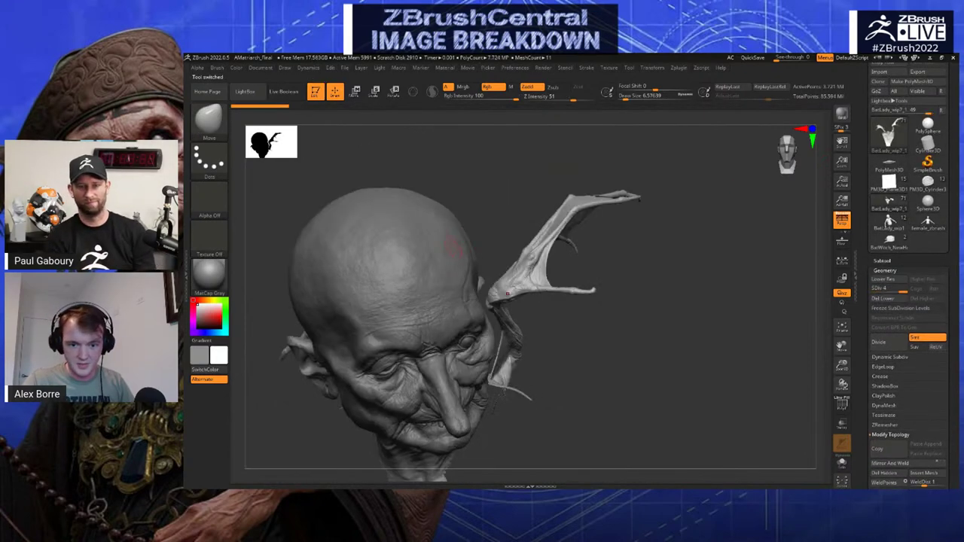
{"action": "left_click", "coordinate": [453, 249], "text": "alt"}
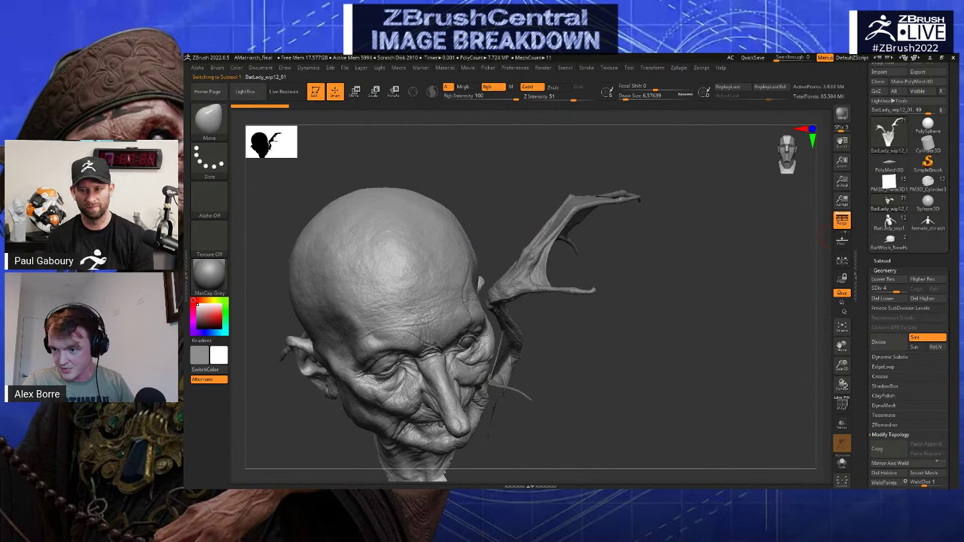
{"action": "left_click", "coordinate": [882, 261]}
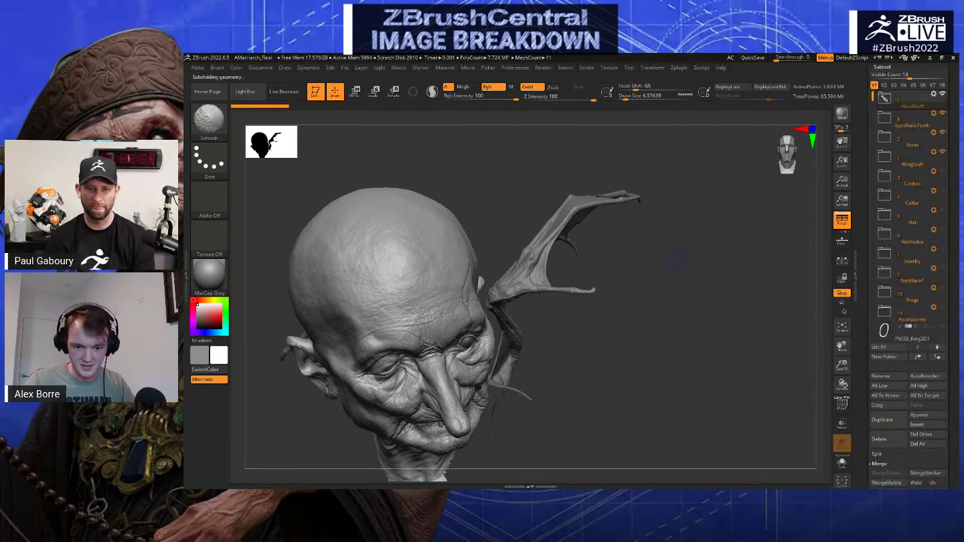
Lower the subdivision level of the finished head by three levels
{"action": "key", "text": "shift+d"}
{"action": "mouse_move", "coordinate": [538, 320]}
{"action": "left_mouse_down"}
{"action": "mouse_move", "coordinate": [559, 272]}
{"action": "mouse_move", "coordinate": [519, 295]}
{"action": "left_mouse_up"}
{"action": "key", "text": "shift+d"}
{"action": "key", "text": "shift+d"}
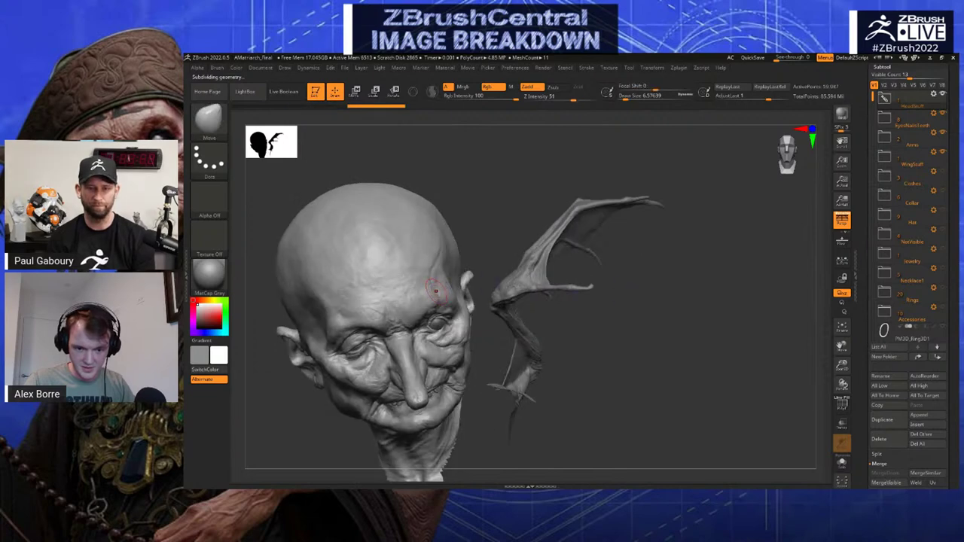
Inspect the finished head's topology with the polygon wireframe shown, and hide the wireframe again
{"action": "left_click_drag", "start_coordinate": [491, 197], "coordinate": [757, 270]}
{"action": "key", "text": "shift+f"}
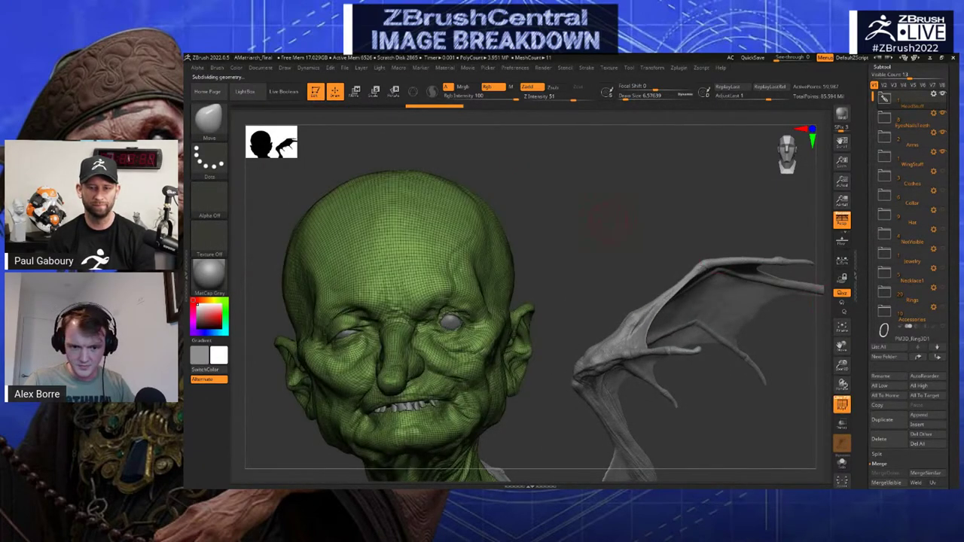
{"action": "mouse_move", "coordinate": [609, 218]}
{"action": "left_mouse_down"}
{"action": "mouse_move", "coordinate": [605, 201]}
{"action": "mouse_move", "coordinate": [544, 200]}
{"action": "mouse_move", "coordinate": [595, 200]}
{"action": "mouse_move", "coordinate": [656, 179]}
{"action": "left_mouse_up"}
{"action": "key", "text": "d"}
{"action": "key", "text": "shift+f"}
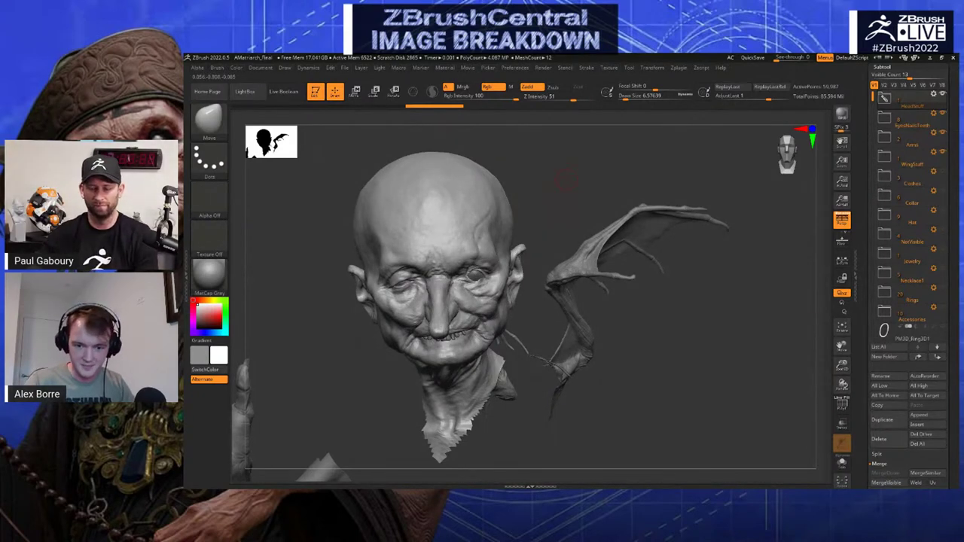
Examine the aged face in three-quarter view, the brow and eyes up close, and the head with the wing and raised hand
{"action": "left_click_drag", "start_coordinate": [566, 179], "coordinate": [700, 321]}
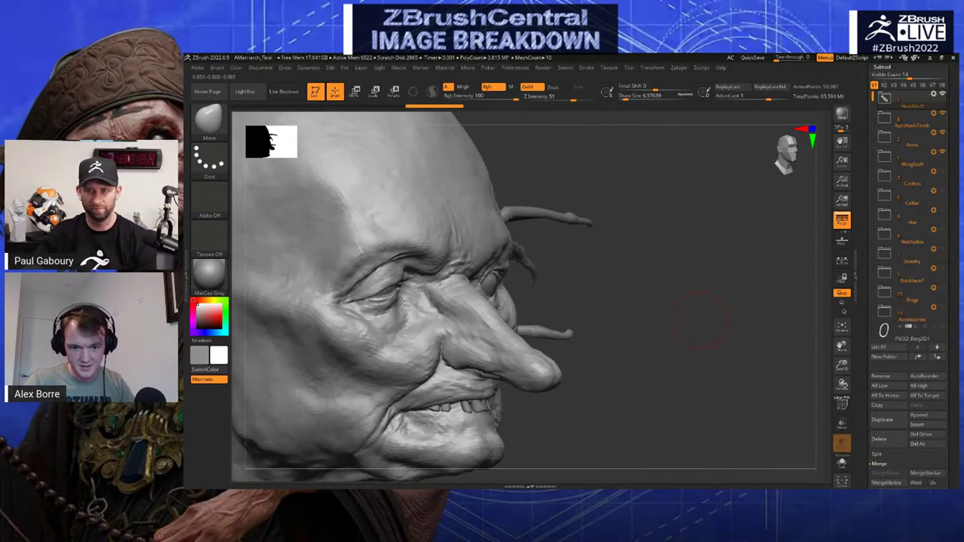
{"action": "left_click_drag", "start_coordinate": [658, 298], "coordinate": [520, 331]}
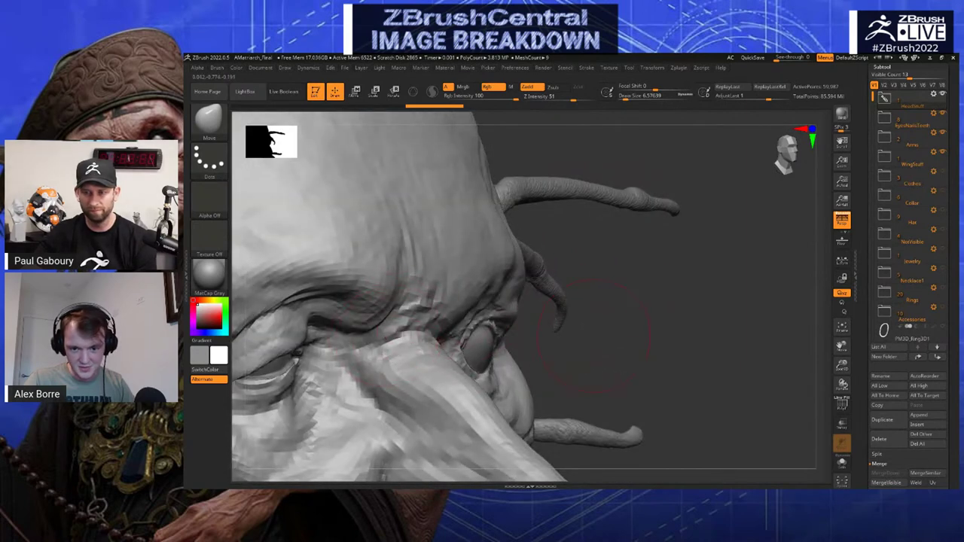
{"action": "left_click_drag", "start_coordinate": [596, 336], "coordinate": [596, 238], "text": "alt"}
{"action": "left_click_drag", "start_coordinate": [684, 245], "coordinate": [672, 172], "text": "alt"}
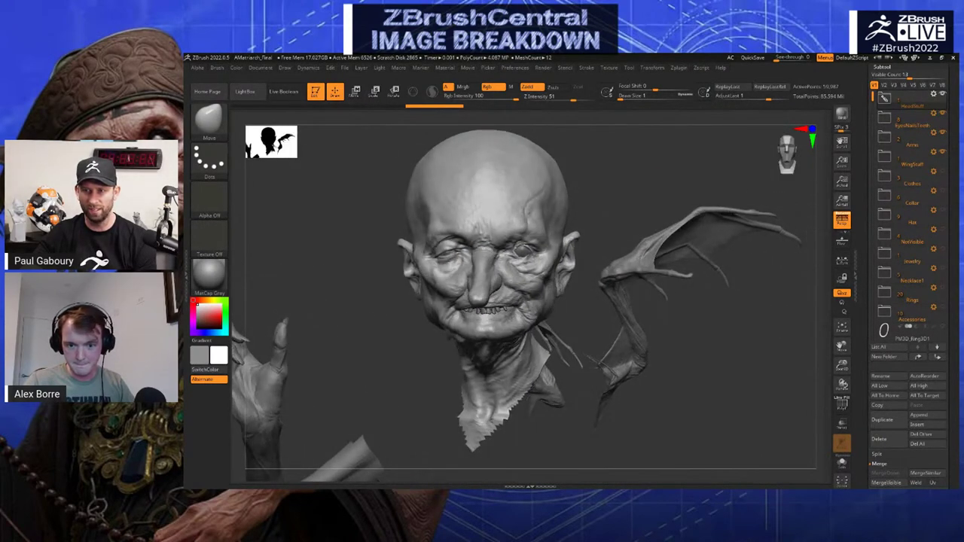
{"action": "left_click_drag", "start_coordinate": [813, 184], "coordinate": [823, 156], "text": "alt"}
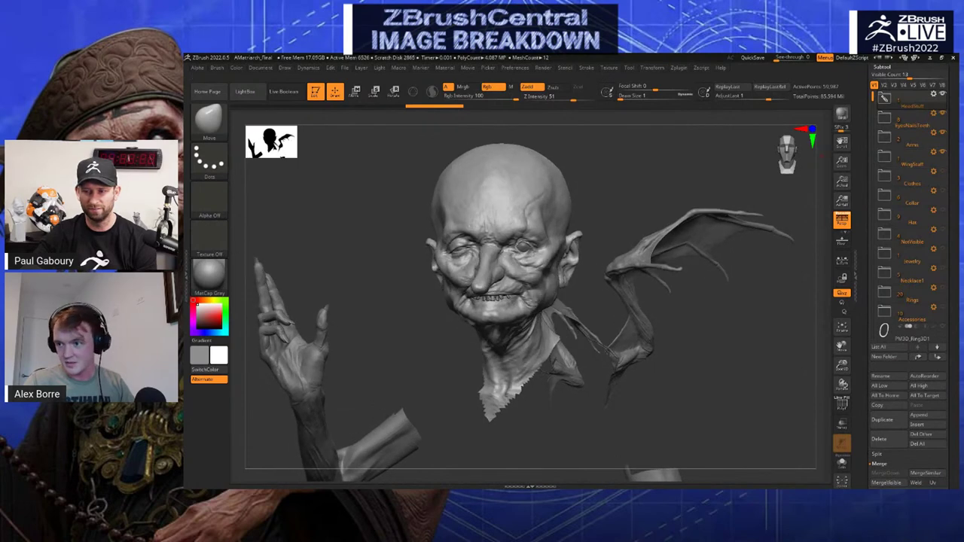
Switch to the BatLady_wip1 tool and show only its body subtool, framing the head
{"action": "left_click_drag", "start_coordinate": [950, 126], "coordinate": [951, 205]}
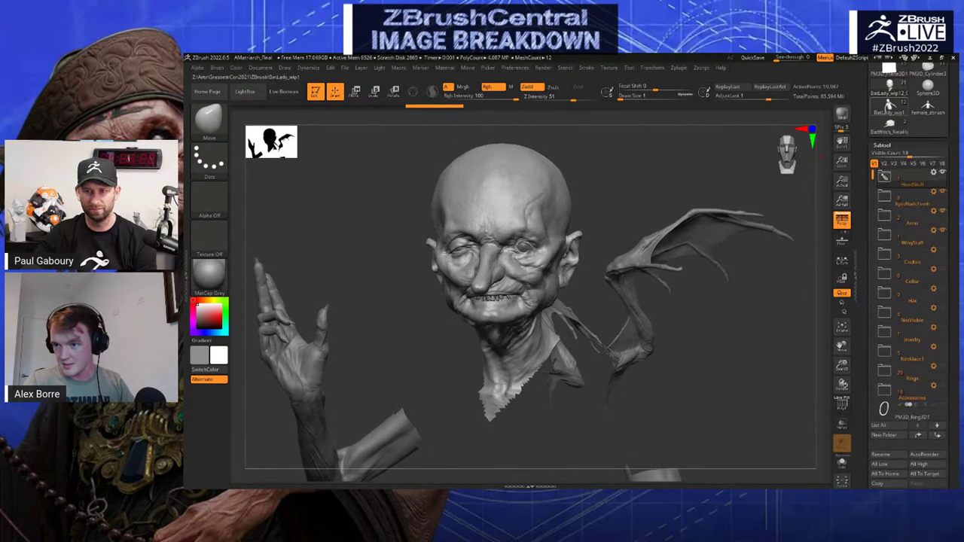
{"action": "left_click", "coordinate": [890, 109]}
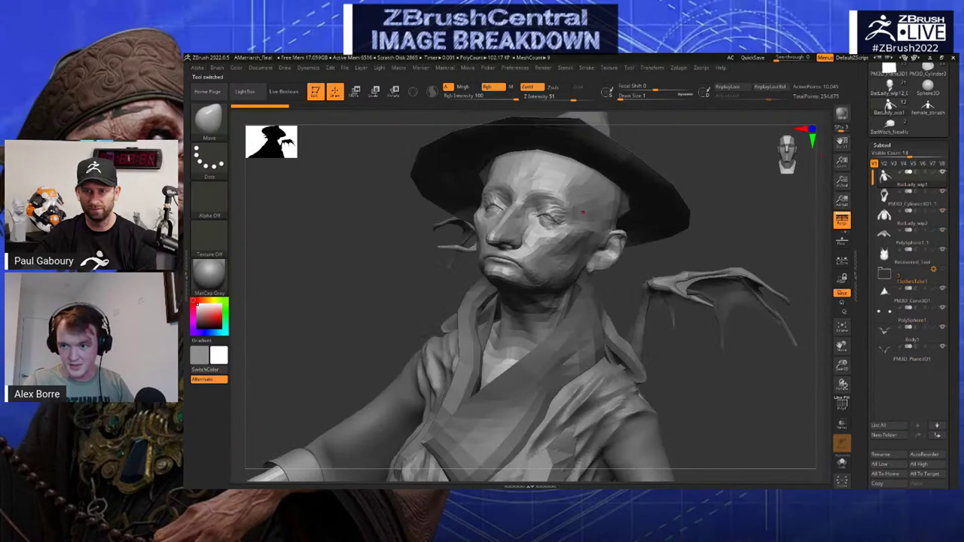
{"action": "left_click", "coordinate": [943, 173], "text": "shift"}
{"action": "left_click_drag", "start_coordinate": [754, 188], "coordinate": [810, 207]}
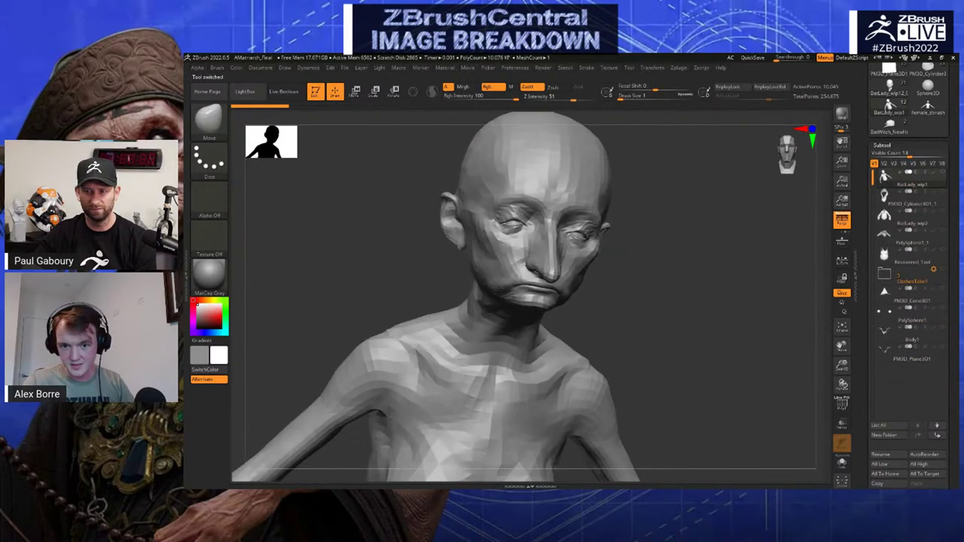
{"action": "left_click_drag", "start_coordinate": [678, 219], "coordinate": [817, 316]}
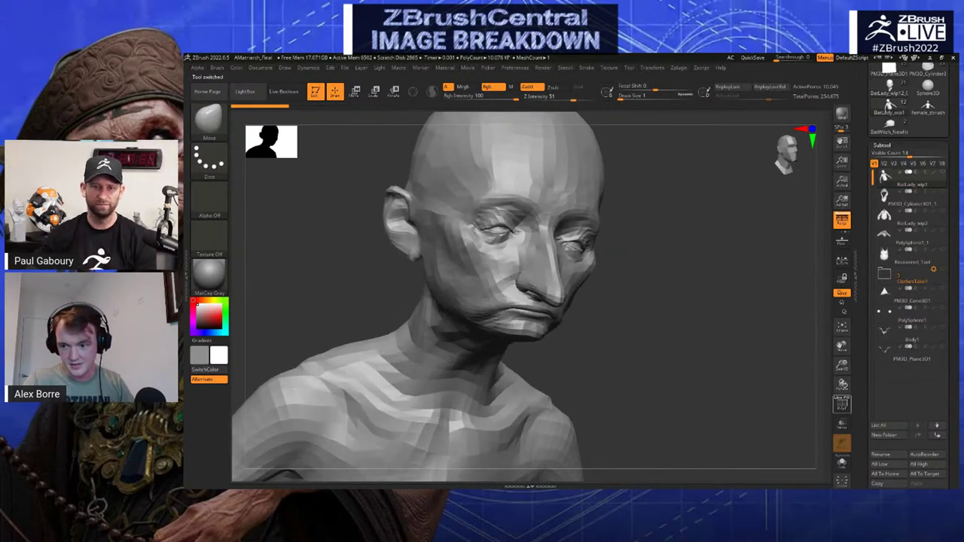
Turn on the polyframe display, examine the head's topology in profile, and turn the polyframe off
{"action": "left_click", "coordinate": [842, 404]}
{"action": "left_click_drag", "start_coordinate": [791, 264], "coordinate": [497, 223]}
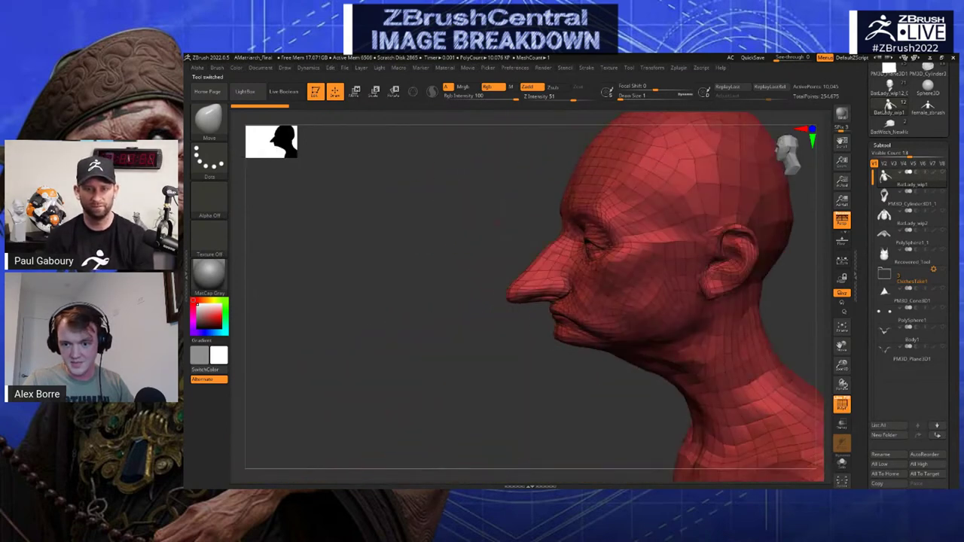
{"action": "left_click", "coordinate": [843, 405]}
{"action": "left_click_drag", "start_coordinate": [806, 317], "coordinate": [927, 309]}
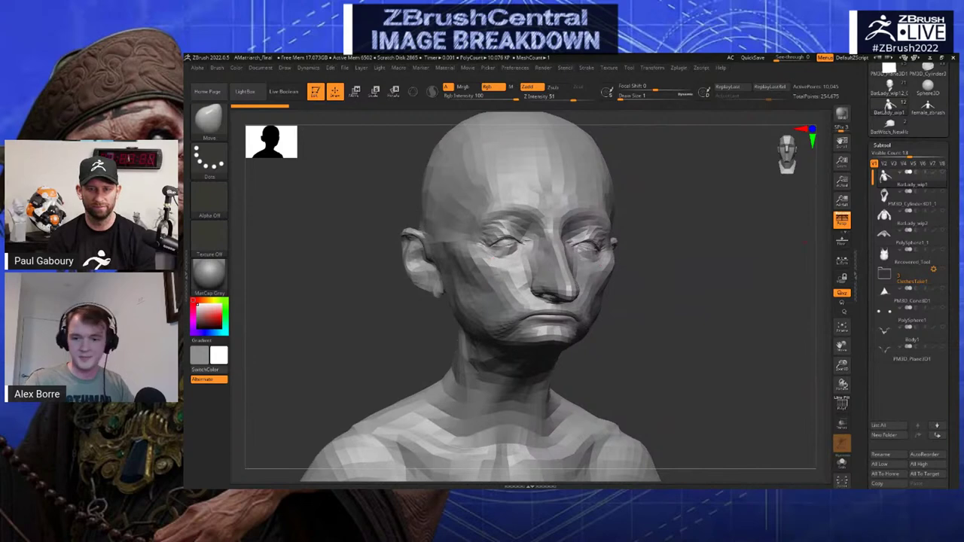
Examine the early head sculpt's long nose, mouth and neck from both profiles and the front
{"action": "left_click_drag", "start_coordinate": [656, 301], "coordinate": [783, 263]}
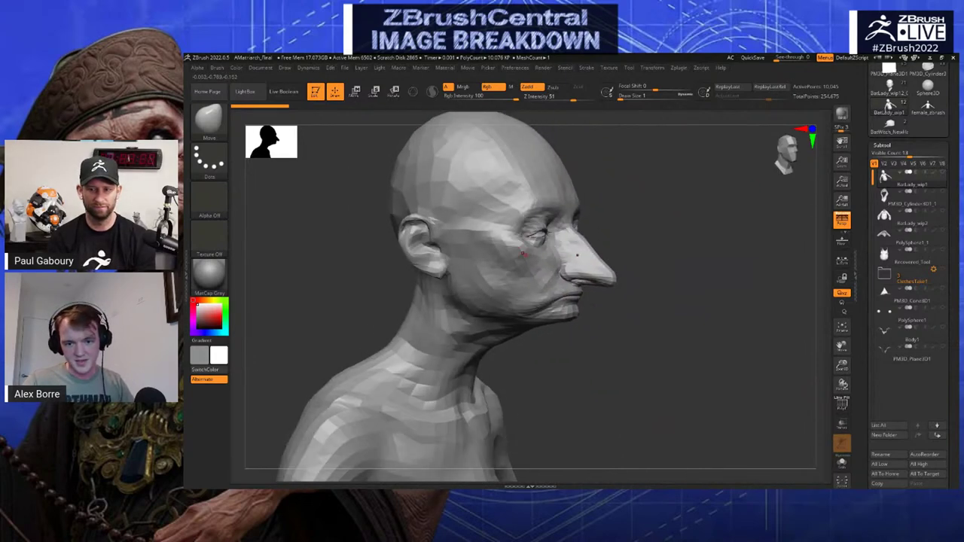
{"action": "left_click_drag", "start_coordinate": [716, 271], "coordinate": [361, 279]}
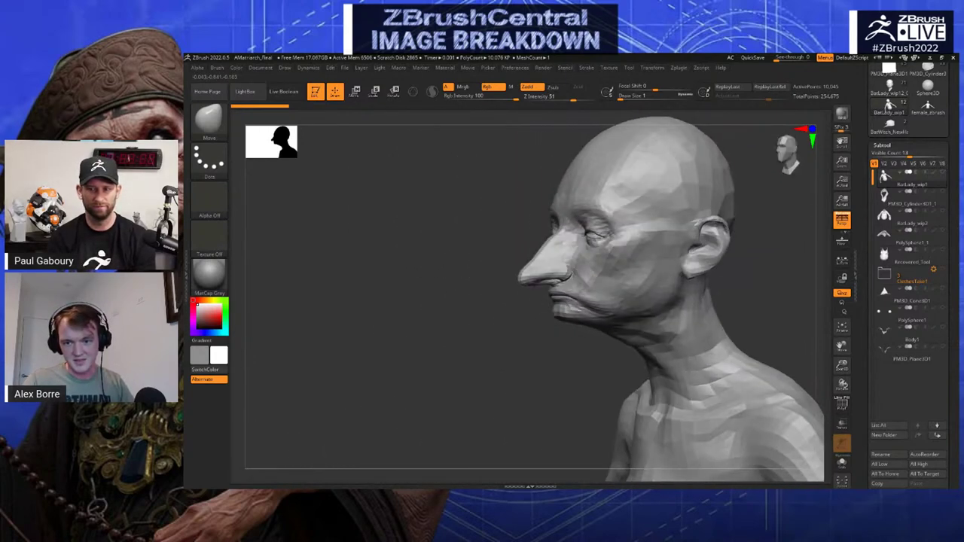
{"action": "left_click_drag", "start_coordinate": [452, 278], "coordinate": [460, 331], "text": "alt"}
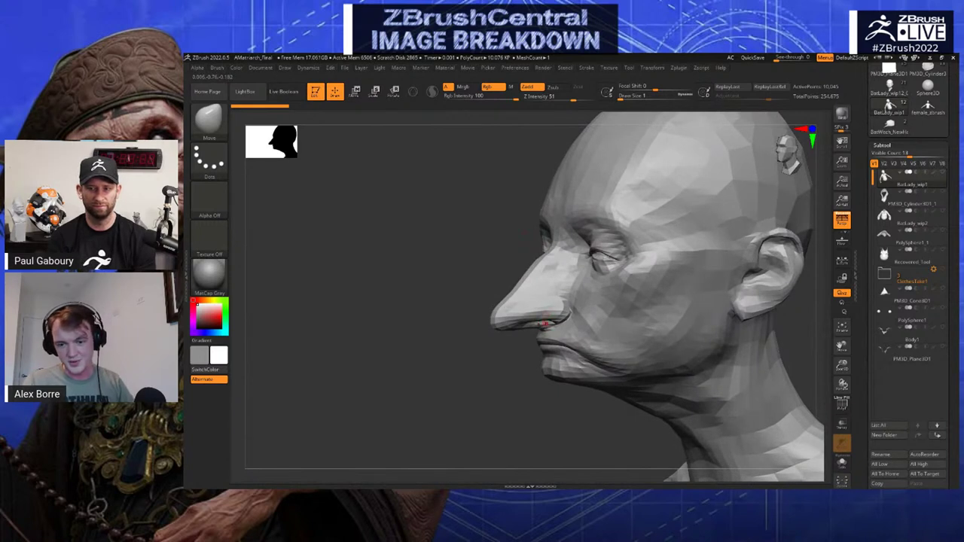
{"action": "right_click_drag", "start_coordinate": [505, 324], "coordinate": [482, 312]}
{"action": "left_click_drag", "start_coordinate": [522, 326], "coordinate": [540, 325]}
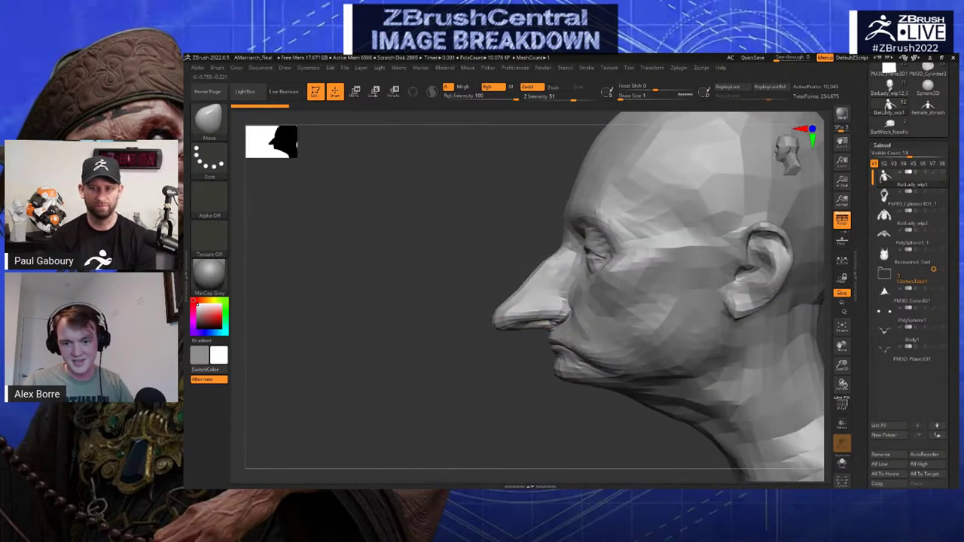
{"action": "mouse_move", "coordinate": [519, 293]}
{"action": "right_mouse_down", "text": "alt"}
{"action": "mouse_move", "coordinate": [496, 309]}
{"action": "mouse_move", "coordinate": [531, 306]}
{"action": "right_mouse_up", "text": "alt"}
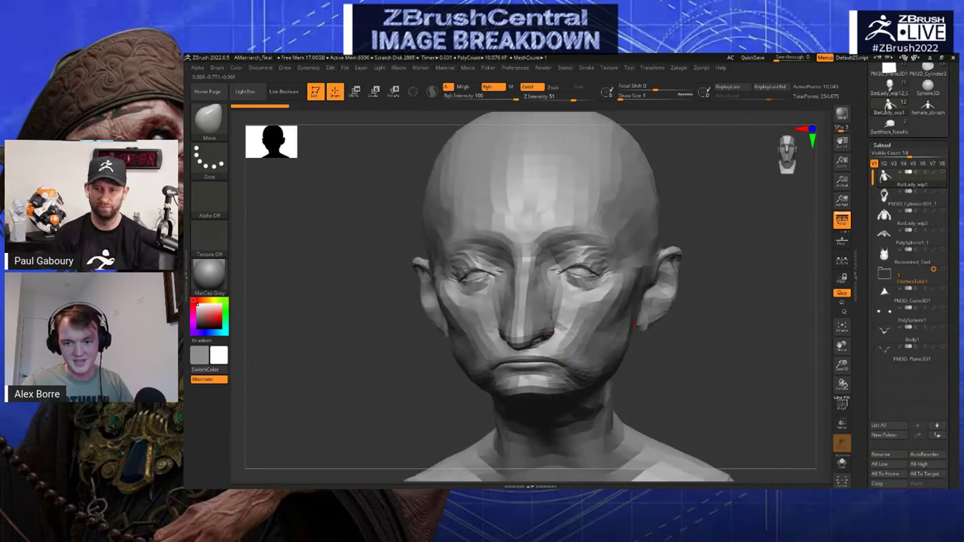
{"action": "left_click_drag", "start_coordinate": [633, 324], "coordinate": [655, 308]}
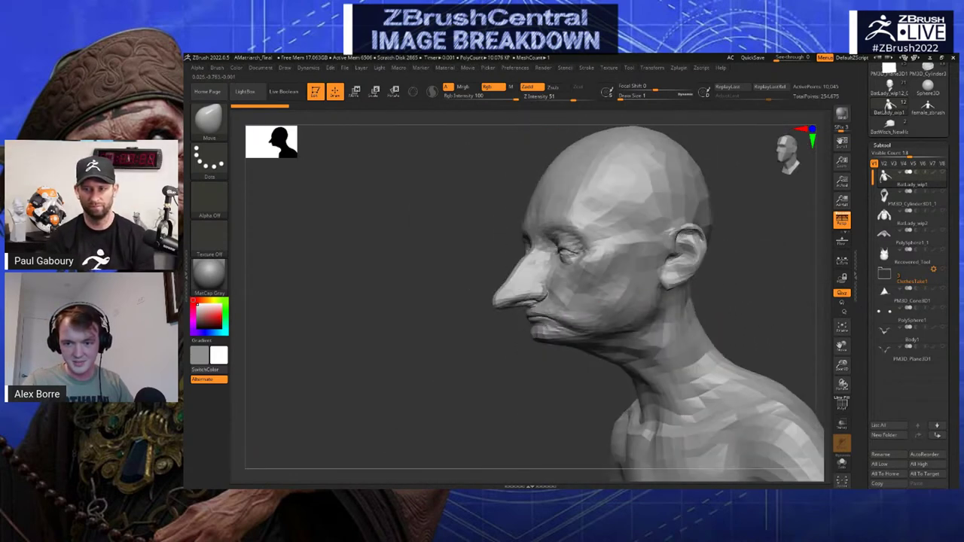
{"action": "right_click_drag", "start_coordinate": [528, 309], "coordinate": [689, 310]}
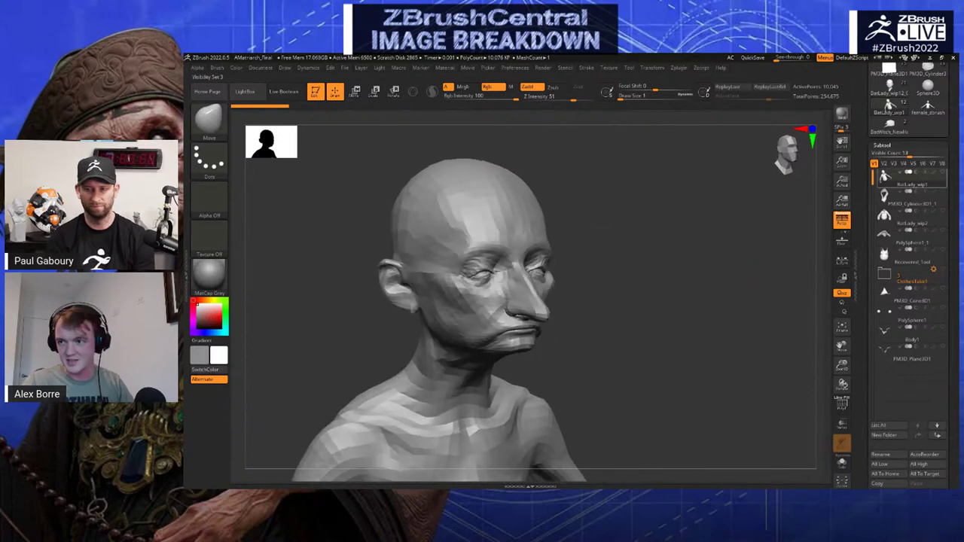
Switch to the BatLady_wip12 tool and examine the finished old woman's head for comparison
{"action": "left_click", "coordinate": [890, 88]}
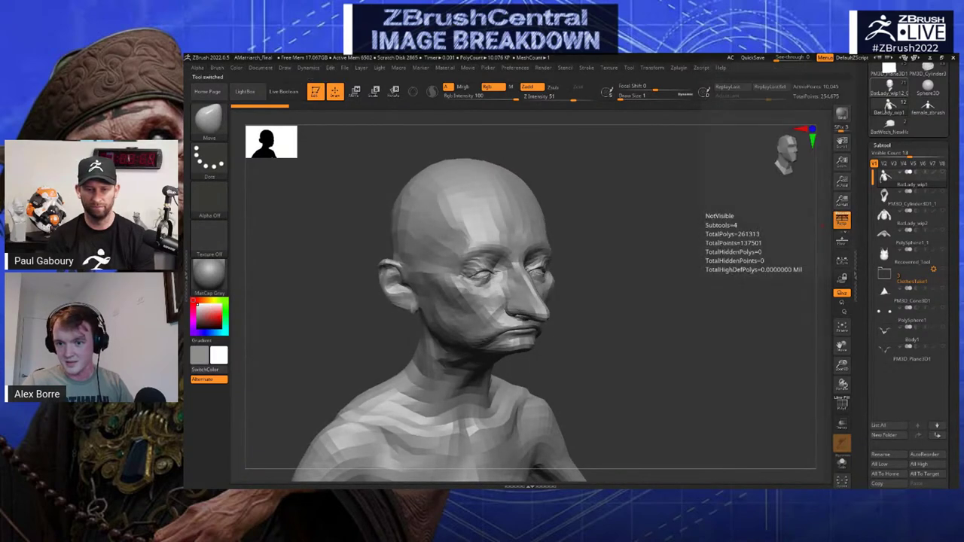
{"action": "left_click", "coordinate": [890, 89]}
{"action": "right_click_drag", "start_coordinate": [753, 226], "coordinate": [629, 234]}
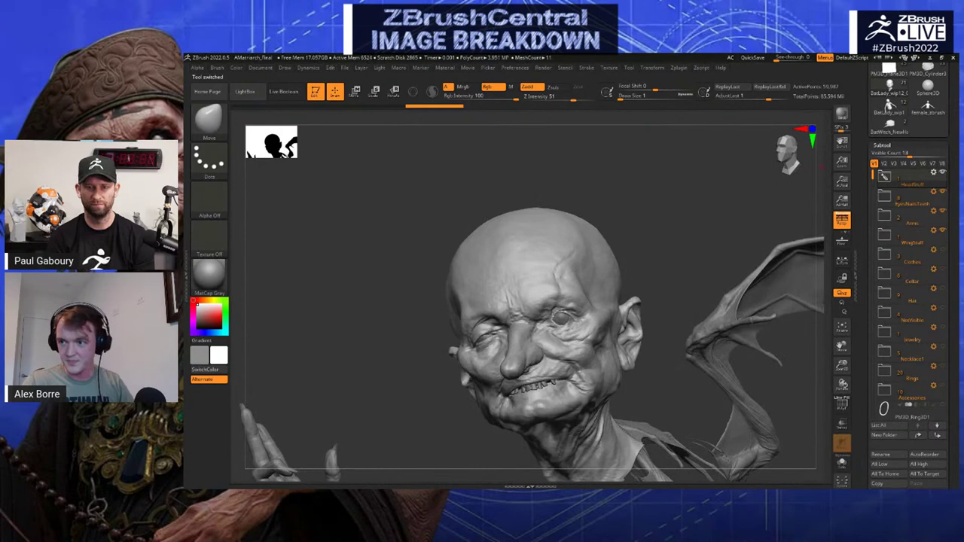
Switch to the female_zbrush base mesh and frame its face
{"action": "left_click", "coordinate": [929, 107]}
{"action": "right_click_drag", "start_coordinate": [519, 290], "coordinate": [607, 294]}
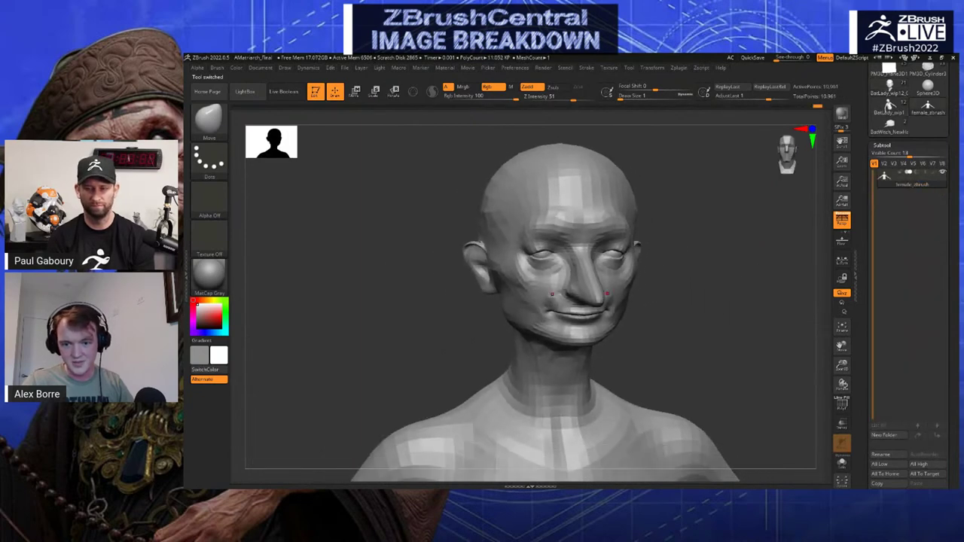
{"action": "left_click_drag", "start_coordinate": [712, 281], "coordinate": [620, 319]}
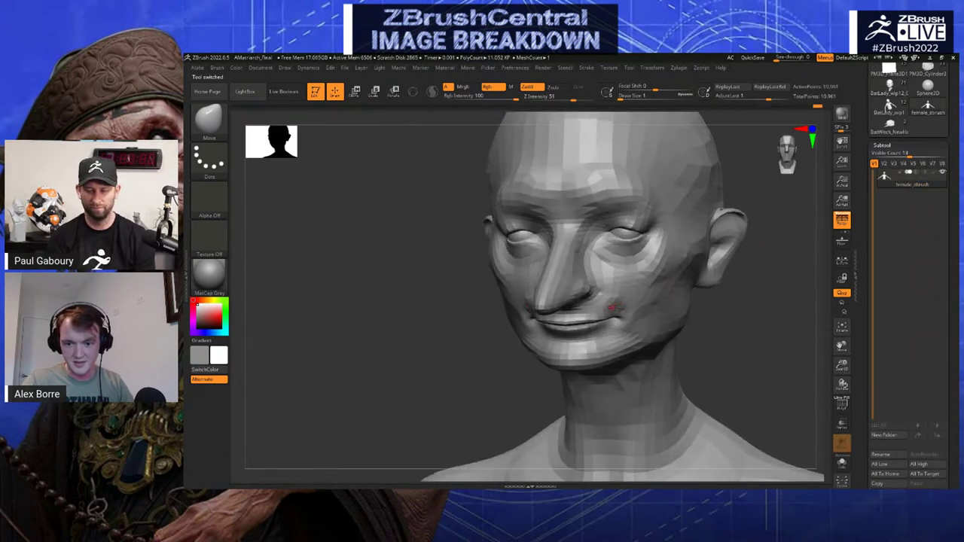
Reshape the corners of the mouth with the Move brush at a draw size of about 7.5 and smooth them
{"action": "key", "text": "shift"}
{"action": "mouse_move", "coordinate": [618, 320]}
{"action": "right_mouse_down"}
{"action": "mouse_move", "coordinate": [729, 312]}
{"action": "mouse_move", "coordinate": [716, 279]}
{"action": "right_mouse_up"}
{"action": "mouse_move", "coordinate": [725, 310]}
{"action": "left_mouse_down"}
{"action": "mouse_move", "coordinate": [607, 309]}
{"action": "mouse_move", "coordinate": [639, 311]}
{"action": "mouse_move", "coordinate": [612, 320]}
{"action": "left_mouse_up"}
{"action": "key", "text": "s"}
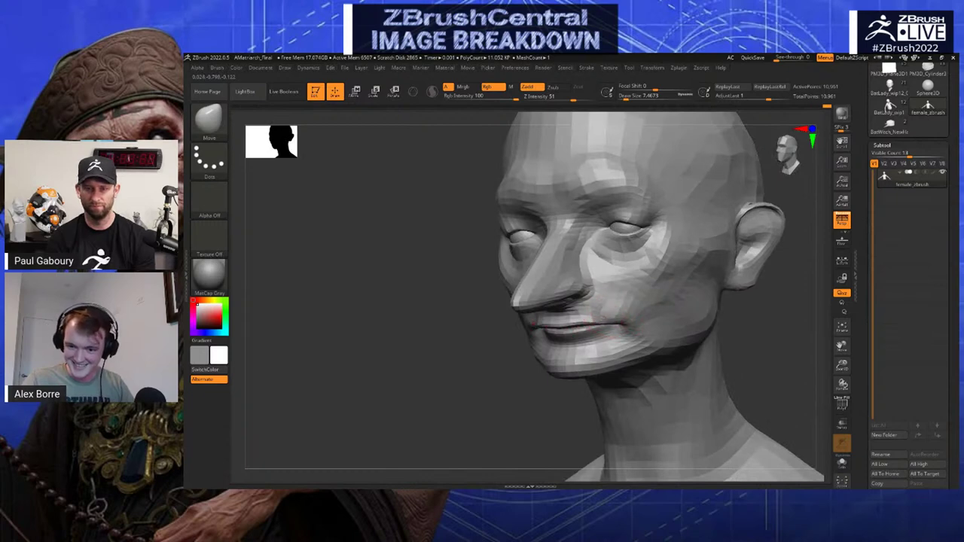
{"action": "key", "text": "shift"}
{"action": "right_click_drag", "start_coordinate": [656, 310], "coordinate": [678, 309]}
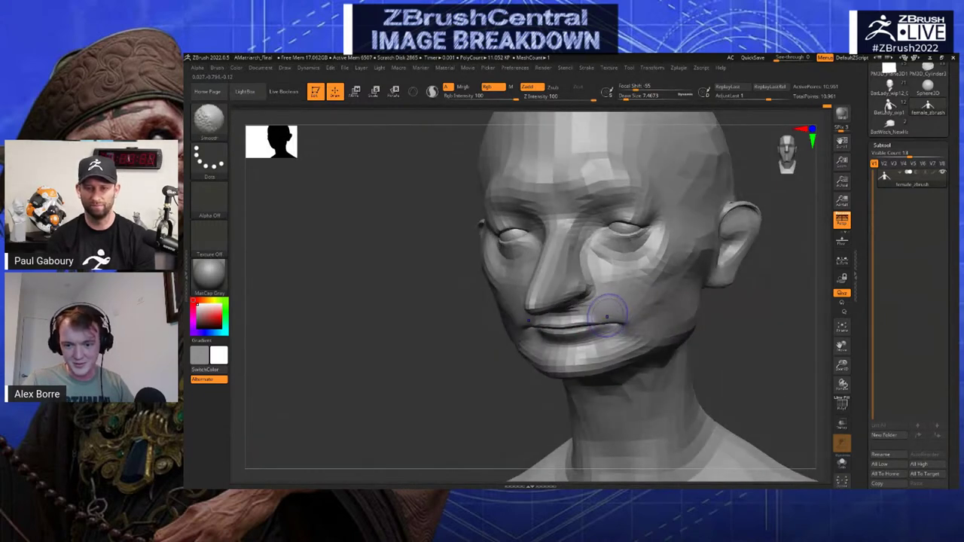
{"action": "left_click_drag", "start_coordinate": [613, 312], "coordinate": [611, 308], "text": "shift"}
{"action": "right_click_drag", "start_coordinate": [612, 308], "coordinate": [735, 317]}
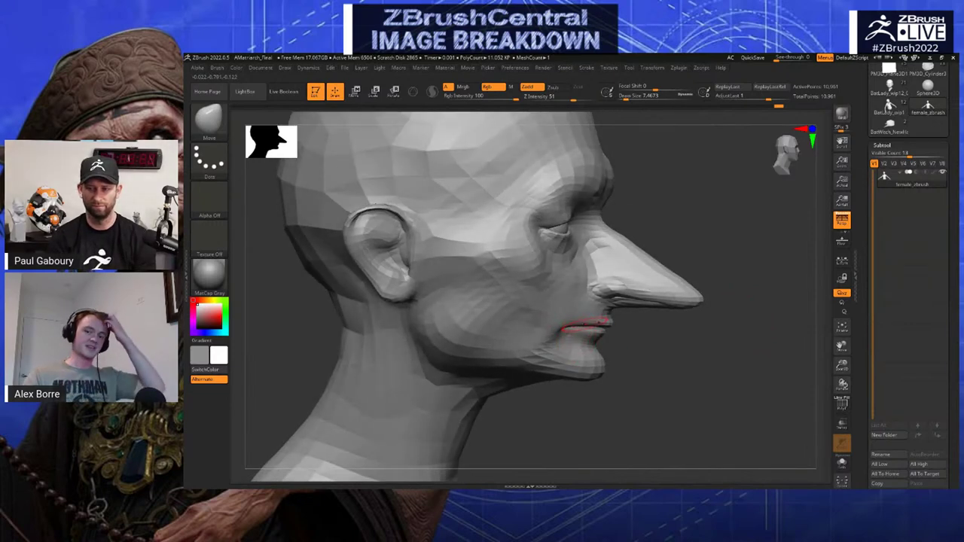
Adjust the cheek and the temple in front of the ear with the Move brush at a draw size of about 10.5
{"action": "left_click_drag", "start_coordinate": [691, 241], "coordinate": [512, 291]}
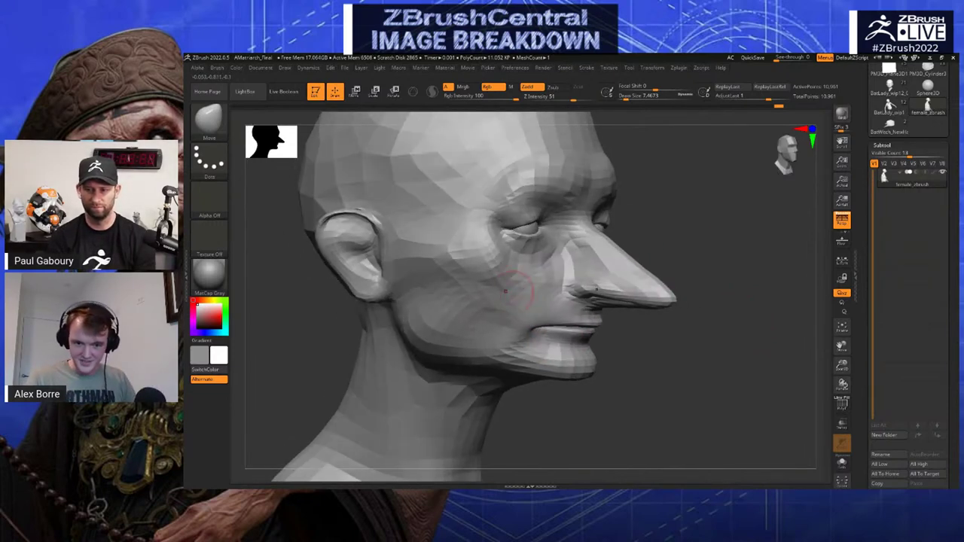
{"action": "left_click_drag", "start_coordinate": [461, 242], "coordinate": [410, 264]}
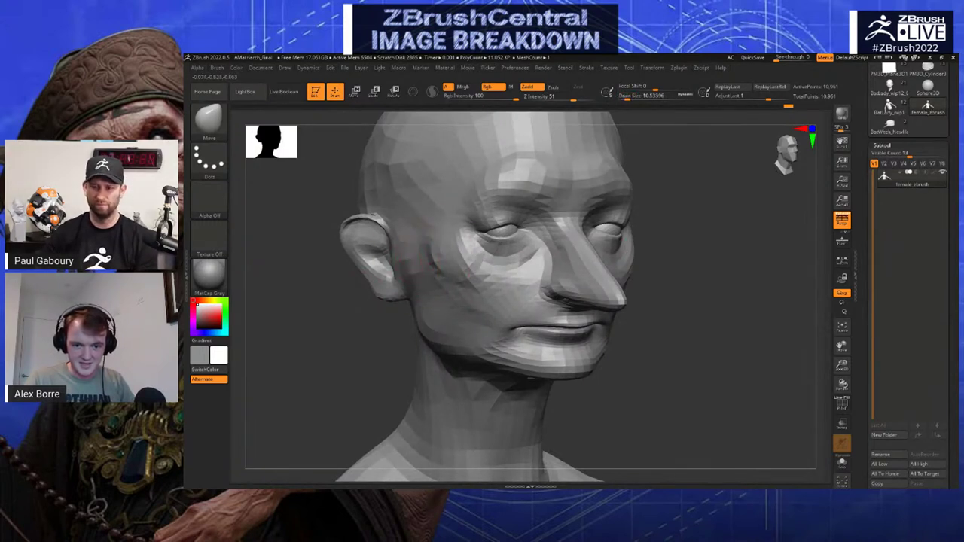
{"action": "left_click_drag", "start_coordinate": [321, 286], "coordinate": [401, 249]}
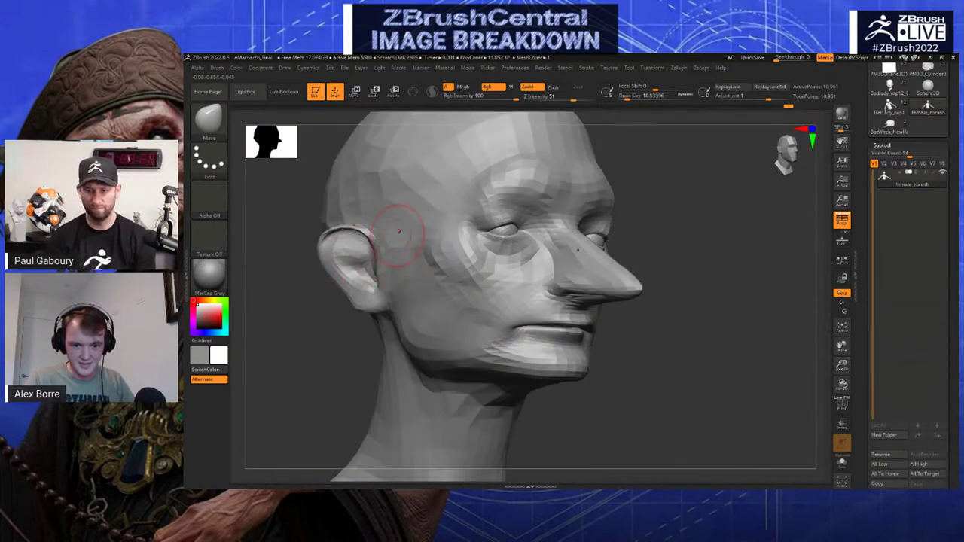
{"action": "mouse_move", "coordinate": [742, 253]}
{"action": "left_mouse_down"}
{"action": "mouse_move", "coordinate": [652, 277]}
{"action": "mouse_move", "coordinate": [633, 294]}
{"action": "left_mouse_up"}
Reshape the cheeks and jaw below the ears with the Move brush at draw sizes of about 12.6 and 11.7
{"action": "key", "text": "s"}
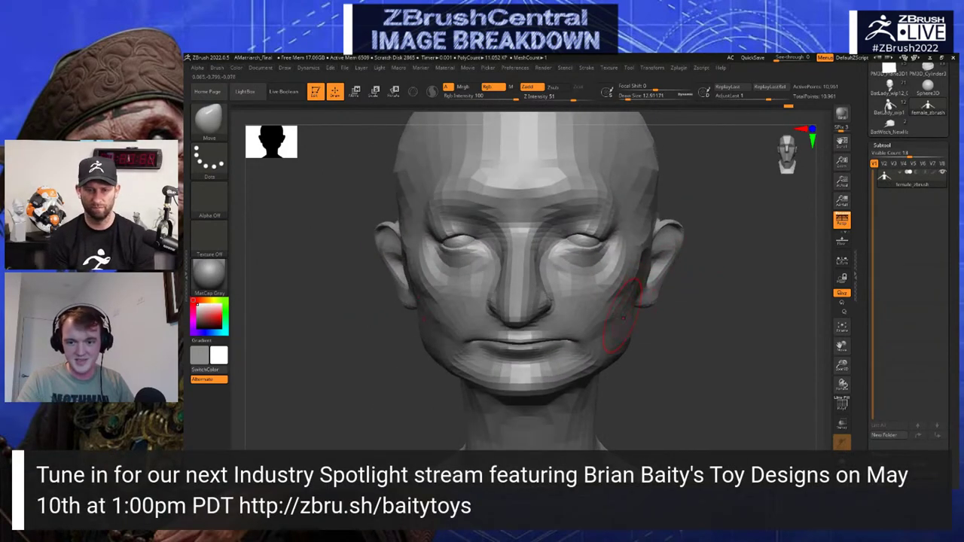
{"action": "mouse_move", "coordinate": [731, 290]}
{"action": "left_mouse_down"}
{"action": "mouse_move", "coordinate": [640, 287]}
{"action": "mouse_move", "coordinate": [603, 301]}
{"action": "left_mouse_up"}
{"action": "key", "text": "s"}
{"action": "left_click_drag", "start_coordinate": [705, 302], "coordinate": [749, 301]}
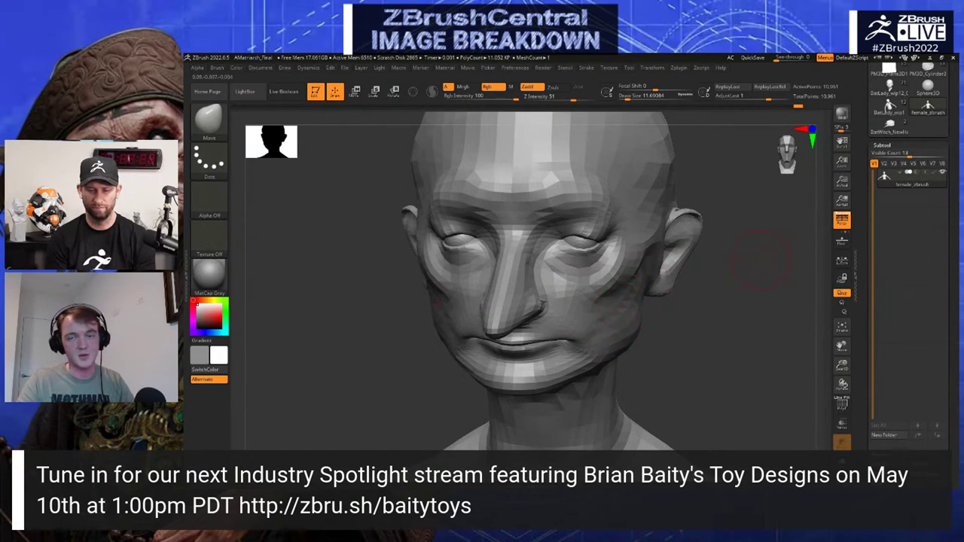
Broaden the skull and the sides of the head with the Move brush at a draw size of about 21.6
{"action": "mouse_move", "coordinate": [761, 260]}
{"action": "left_mouse_down"}
{"action": "mouse_move", "coordinate": [753, 285]}
{"action": "mouse_move", "coordinate": [704, 271]}
{"action": "left_mouse_up"}
{"action": "key", "text": "s"}
{"action": "left_click_drag", "start_coordinate": [664, 234], "coordinate": [670, 234]}
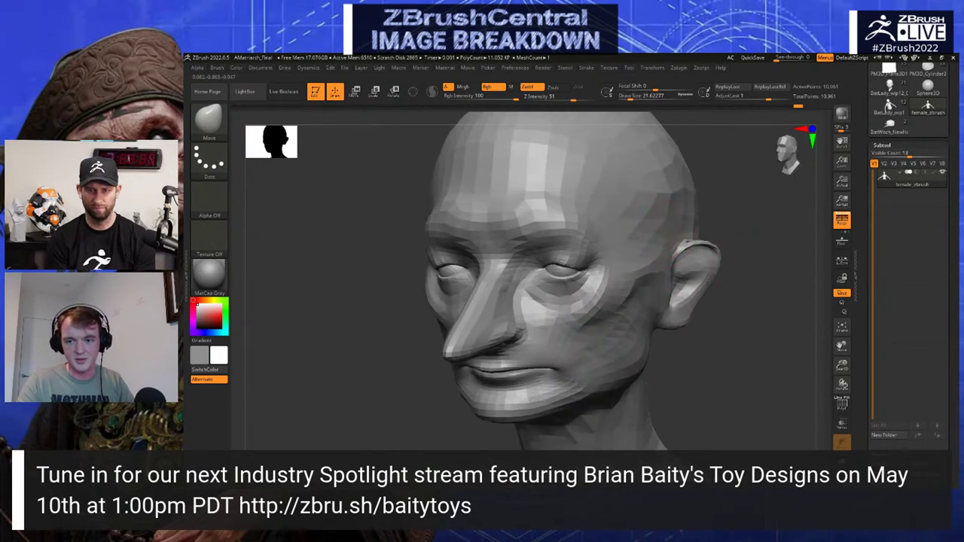
{"action": "mouse_move", "coordinate": [734, 263]}
{"action": "left_mouse_down"}
{"action": "mouse_move", "coordinate": [772, 260]}
{"action": "mouse_move", "coordinate": [769, 284]}
{"action": "mouse_move", "coordinate": [765, 273]}
{"action": "left_mouse_up"}
{"action": "key", "text": "s"}
{"action": "mouse_move", "coordinate": [612, 254]}
{"action": "left_mouse_down"}
{"action": "mouse_move", "coordinate": [603, 241]}
{"action": "mouse_move", "coordinate": [585, 245]}
{"action": "left_mouse_up"}
{"action": "key", "text": "s"}
Refine the brow and temple area with the Move brush at draw sizes of about 6.6 and 10.5
{"action": "mouse_move", "coordinate": [738, 282]}
{"action": "left_mouse_down"}
{"action": "mouse_move", "coordinate": [750, 219]}
{"action": "mouse_move", "coordinate": [698, 215]}
{"action": "left_mouse_up"}
{"action": "key", "text": "s"}
{"action": "left_click_drag", "start_coordinate": [660, 271], "coordinate": [656, 271]}
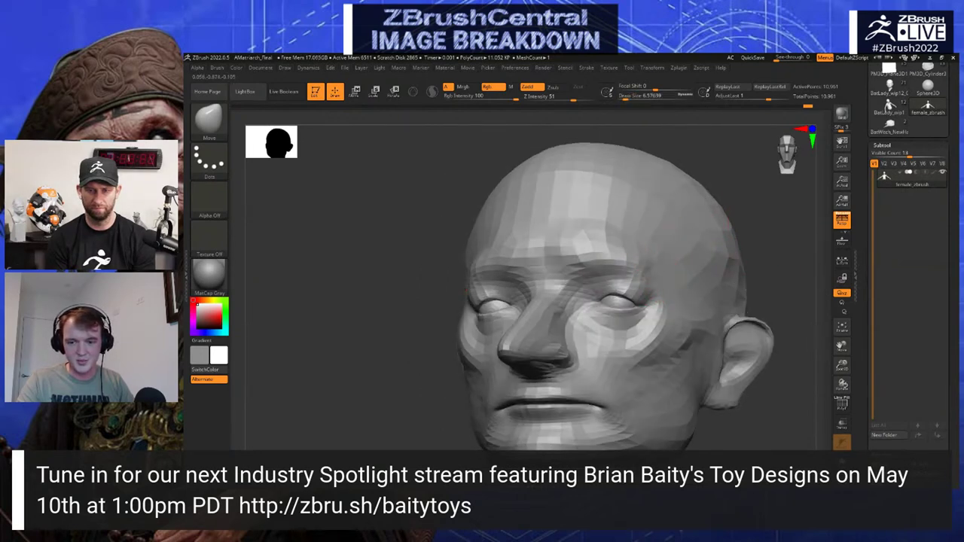
{"action": "left_click_drag", "start_coordinate": [734, 224], "coordinate": [764, 226]}
{"action": "key", "text": "s"}
{"action": "key", "text": "s"}
{"action": "left_click_drag", "start_coordinate": [647, 258], "coordinate": [636, 255]}
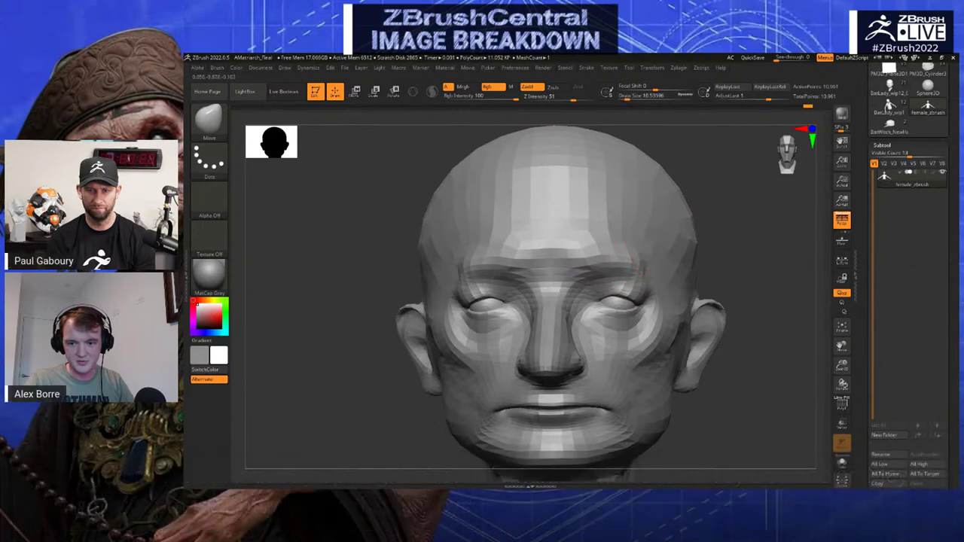
{"action": "left_click_drag", "start_coordinate": [729, 214], "coordinate": [773, 220]}
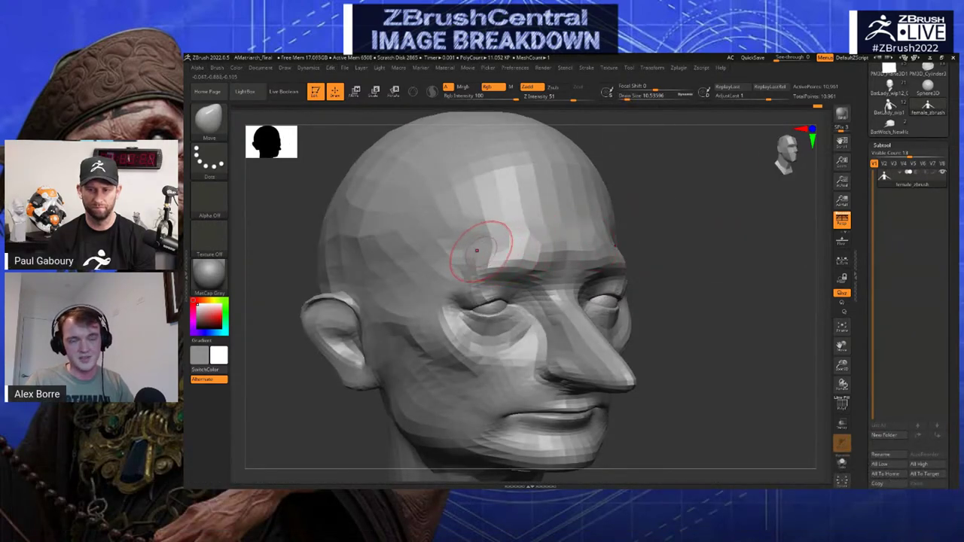
Smooth the forehead above the brow and the outer brow area with draw sizes of about 7.5 and 3.1
{"action": "key", "text": "shift"}
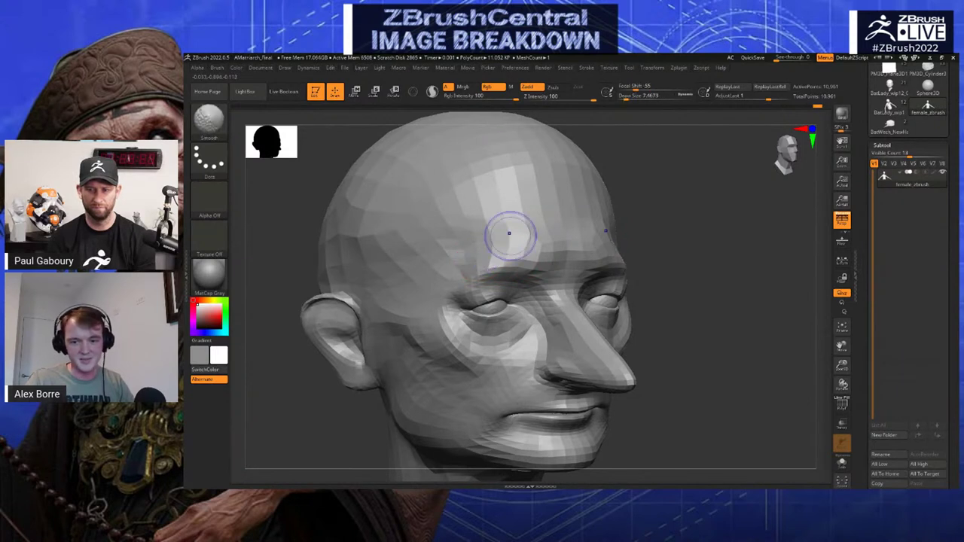
{"action": "mouse_move", "coordinate": [509, 234]}
{"action": "left_mouse_down", "text": "shift"}
{"action": "mouse_move", "coordinate": [522, 244]}
{"action": "mouse_move", "coordinate": [499, 252]}
{"action": "left_mouse_up", "text": "shift"}
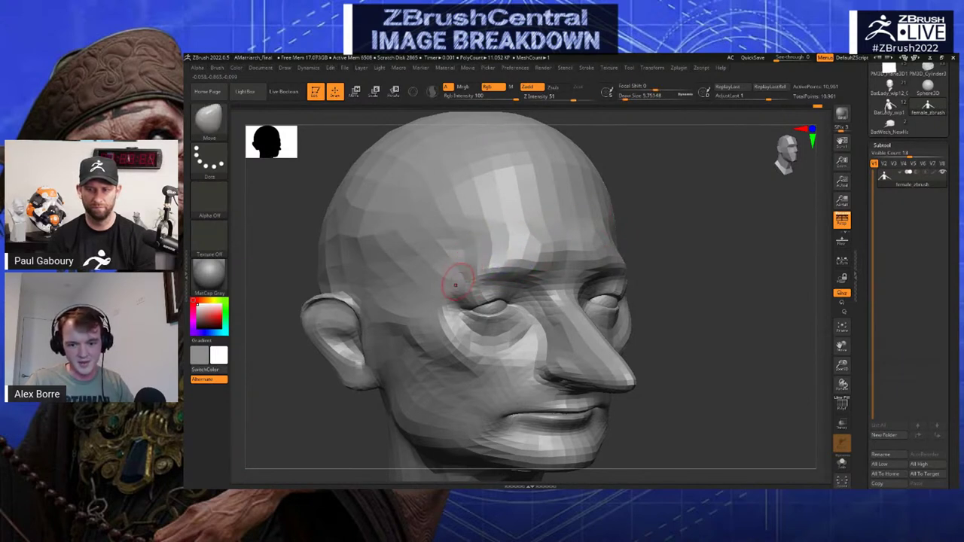
{"action": "key", "text": "shift"}
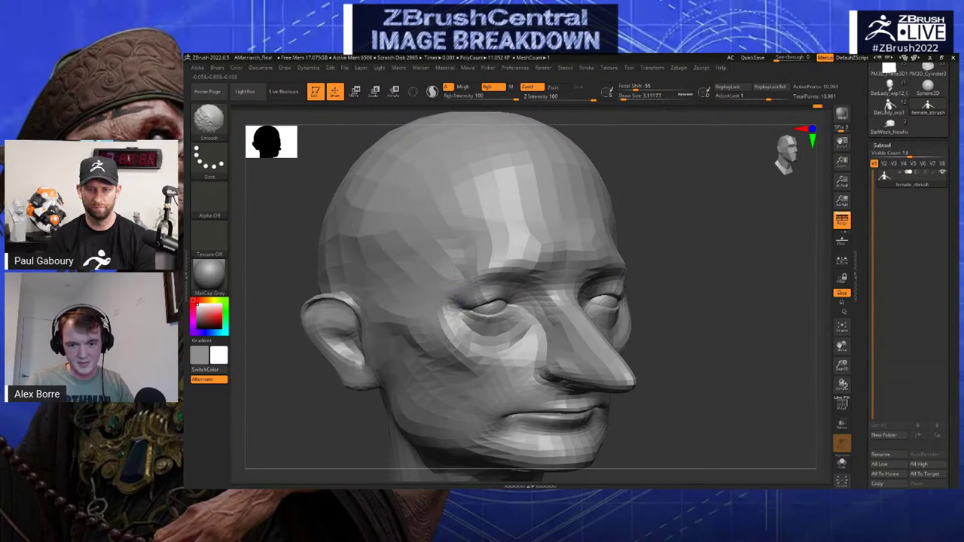
{"action": "mouse_move", "coordinate": [716, 239]}
{"action": "left_mouse_down", "text": "shift"}
{"action": "mouse_move", "coordinate": [684, 236]}
{"action": "mouse_move", "coordinate": [670, 267]}
{"action": "left_mouse_up", "text": "shift"}
Adjust the area beside the outer eye corners with the Move brush at a draw size of about 9.4
{"action": "key", "text": "s"}
{"action": "left_click", "coordinate": [678, 270]}
{"action": "key", "text": "s"}
{"action": "left_click", "coordinate": [662, 271]}
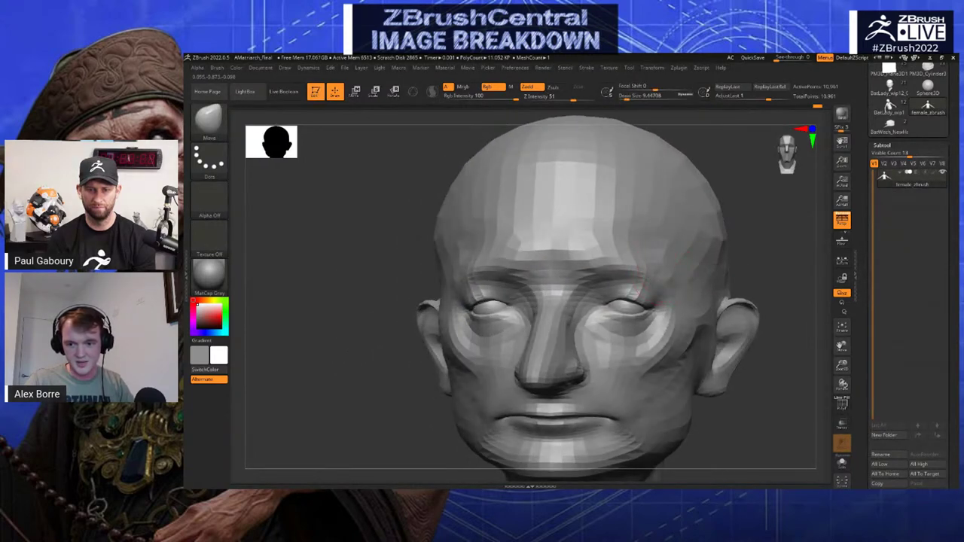
Refine the outer brows and lower forehead with the Move brush at draw sizes of about 6.6 and 3.1
{"action": "mouse_move", "coordinate": [752, 223]}
{"action": "left_mouse_down"}
{"action": "mouse_move", "coordinate": [744, 239]}
{"action": "mouse_move", "coordinate": [779, 226]}
{"action": "mouse_move", "coordinate": [716, 243]}
{"action": "left_mouse_up"}
{"action": "key", "text": "s"}
{"action": "left_click_drag", "start_coordinate": [606, 243], "coordinate": [602, 243]}
{"action": "left_click", "coordinate": [603, 243]}
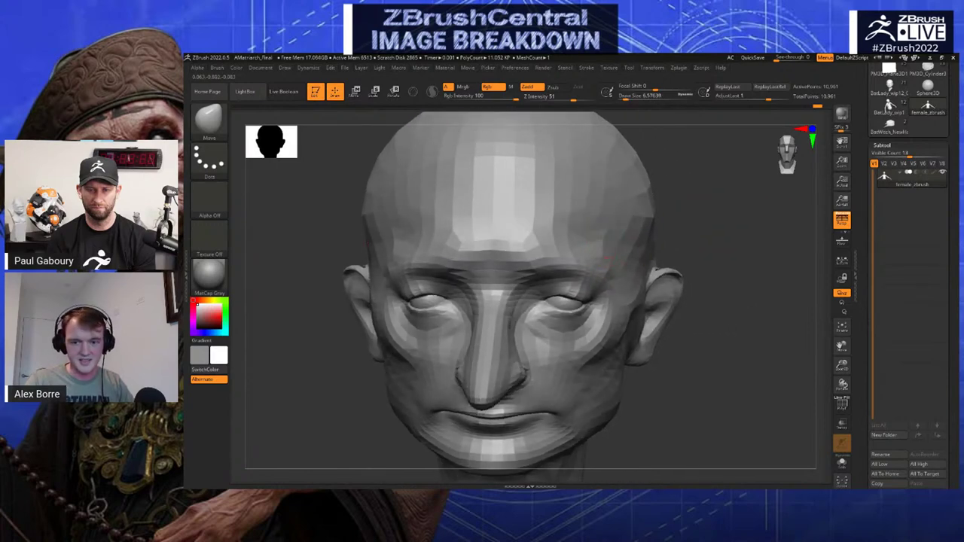
{"action": "right_click_drag", "start_coordinate": [609, 229], "coordinate": [628, 226]}
{"action": "key", "text": "s"}
{"action": "left_click", "coordinate": [600, 230]}
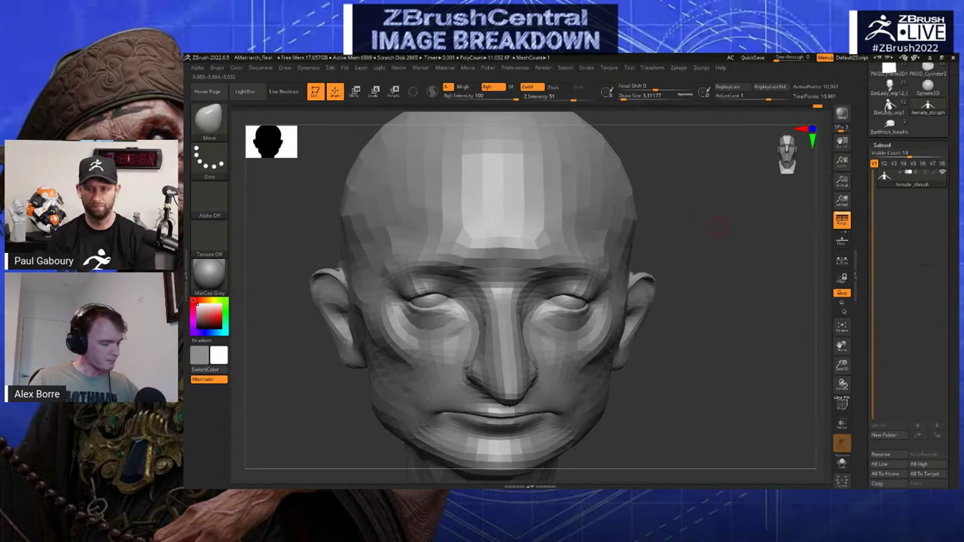
Subdivide the head mesh once and switch to the ClayBuildup brush
{"action": "left_click_drag", "start_coordinate": [694, 247], "coordinate": [725, 226]}
{"action": "mouse_move", "coordinate": [724, 226]}
{"action": "left_mouse_down"}
{"action": "mouse_move", "coordinate": [674, 264]}
{"action": "mouse_move", "coordinate": [577, 260]}
{"action": "mouse_move", "coordinate": [641, 276]}
{"action": "left_mouse_up"}
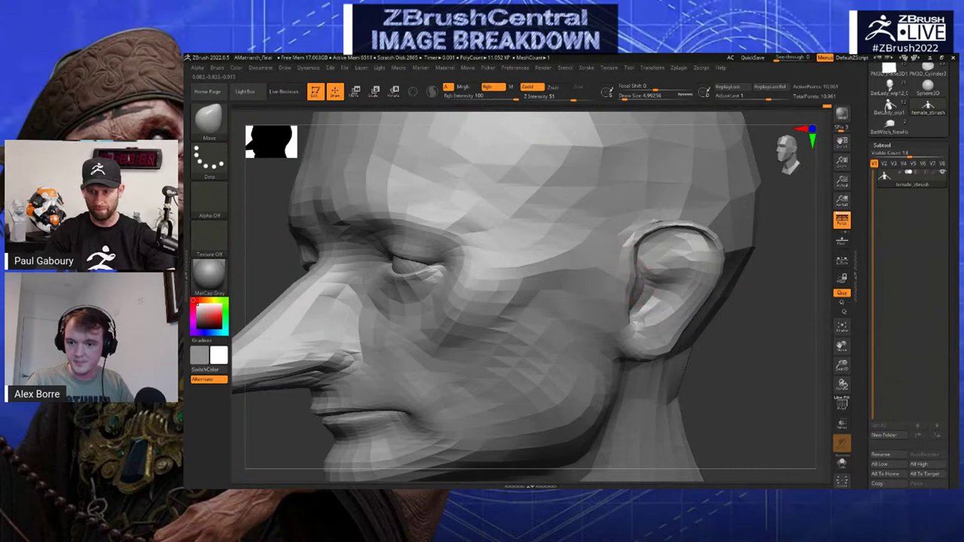
{"action": "right_click_drag", "start_coordinate": [666, 291], "coordinate": [655, 276]}
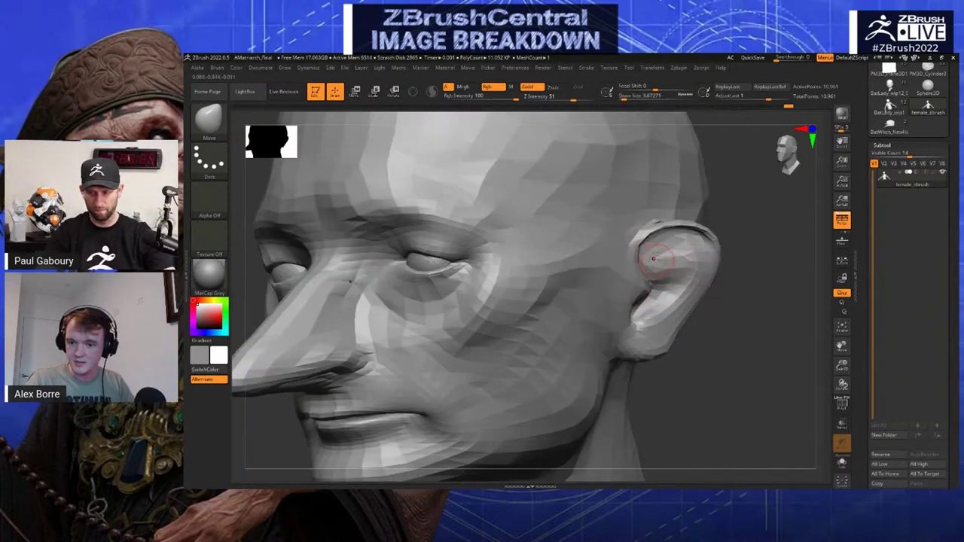
{"action": "mouse_move", "coordinate": [748, 266]}
{"action": "right_mouse_down"}
{"action": "mouse_move", "coordinate": [654, 257]}
{"action": "mouse_move", "coordinate": [713, 244]}
{"action": "mouse_move", "coordinate": [723, 267]}
{"action": "right_mouse_up"}
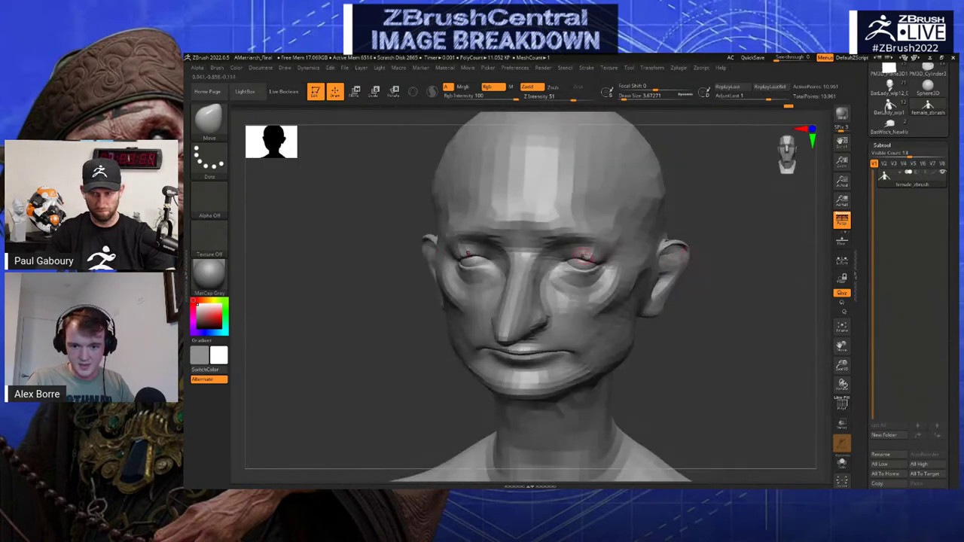
{"action": "mouse_move", "coordinate": [666, 242]}
{"action": "right_mouse_down"}
{"action": "mouse_move", "coordinate": [708, 235]}
{"action": "mouse_move", "coordinate": [807, 247]}
{"action": "mouse_move", "coordinate": [681, 257]}
{"action": "mouse_move", "coordinate": [678, 240]}
{"action": "mouse_move", "coordinate": [663, 243]}
{"action": "right_mouse_up"}
{"action": "key", "text": "ctrl+d"}
{"action": "key", "text": "b"}
{"action": "key", "text": "c"}
{"action": "key", "text": "b"}
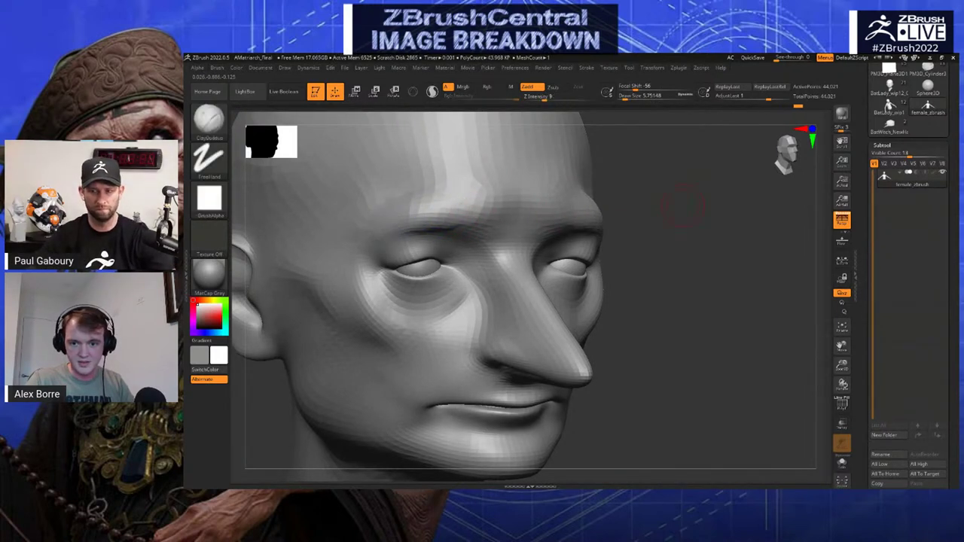
Build up and smooth the cheekbone and outer brow beside the eye with ClayBuildup at draw sizes of about 5.8 and 3.1
{"action": "left_click_drag", "start_coordinate": [682, 207], "coordinate": [385, 269]}
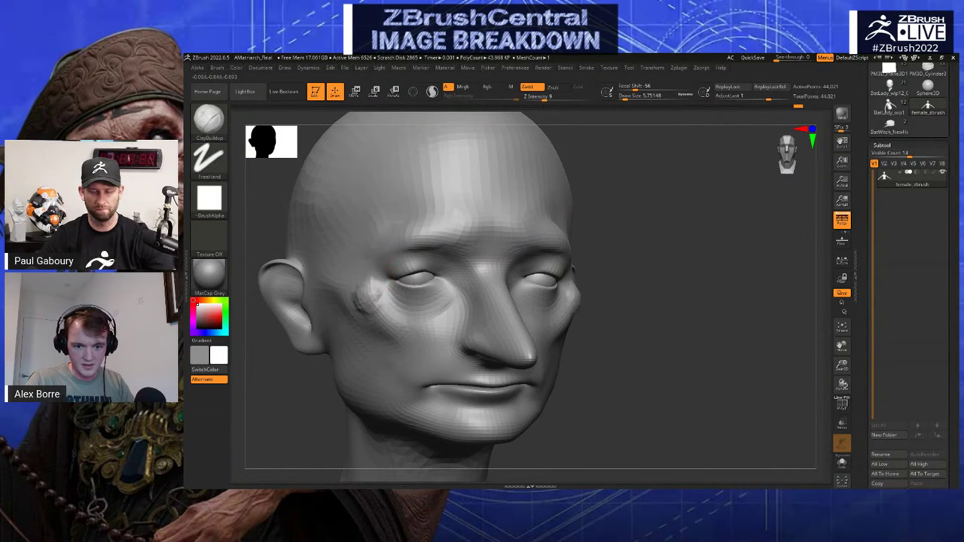
{"action": "key", "text": "shift"}
{"action": "key", "text": "s"}
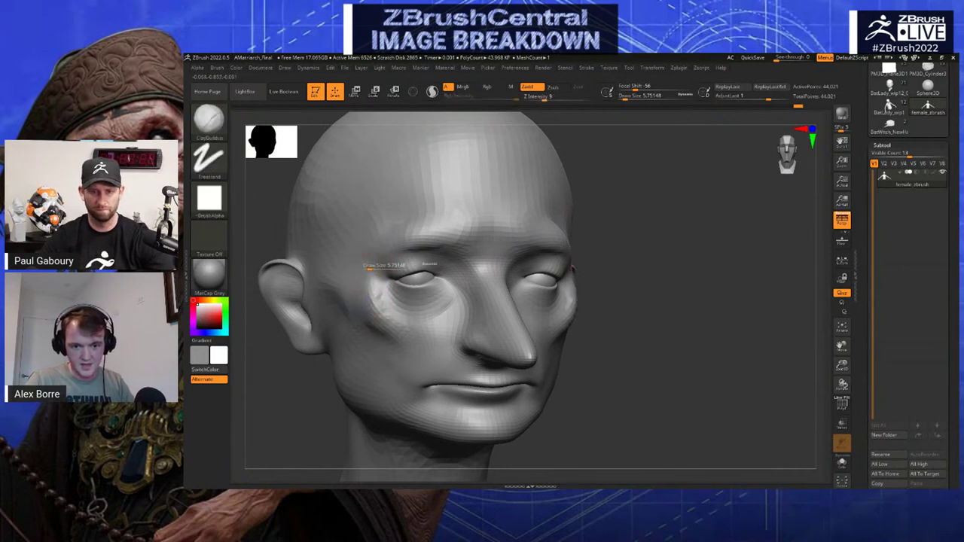
{"action": "right_click_drag", "start_coordinate": [375, 305], "coordinate": [482, 303]}
{"action": "mouse_move", "coordinate": [375, 312]}
{"action": "left_mouse_down"}
{"action": "mouse_move", "coordinate": [388, 333]}
{"action": "mouse_move", "coordinate": [375, 311]}
{"action": "mouse_move", "coordinate": [337, 309]}
{"action": "mouse_move", "coordinate": [369, 333]}
{"action": "mouse_move", "coordinate": [331, 305]}
{"action": "mouse_move", "coordinate": [343, 323]}
{"action": "mouse_move", "coordinate": [400, 336]}
{"action": "mouse_move", "coordinate": [368, 294]}
{"action": "mouse_move", "coordinate": [369, 342]}
{"action": "mouse_move", "coordinate": [330, 289]}
{"action": "left_mouse_up"}
{"action": "key", "text": "shift"}
{"action": "mouse_move", "coordinate": [528, 252]}
{"action": "right_mouse_down"}
{"action": "mouse_move", "coordinate": [615, 241]}
{"action": "mouse_move", "coordinate": [527, 239]}
{"action": "right_mouse_up"}
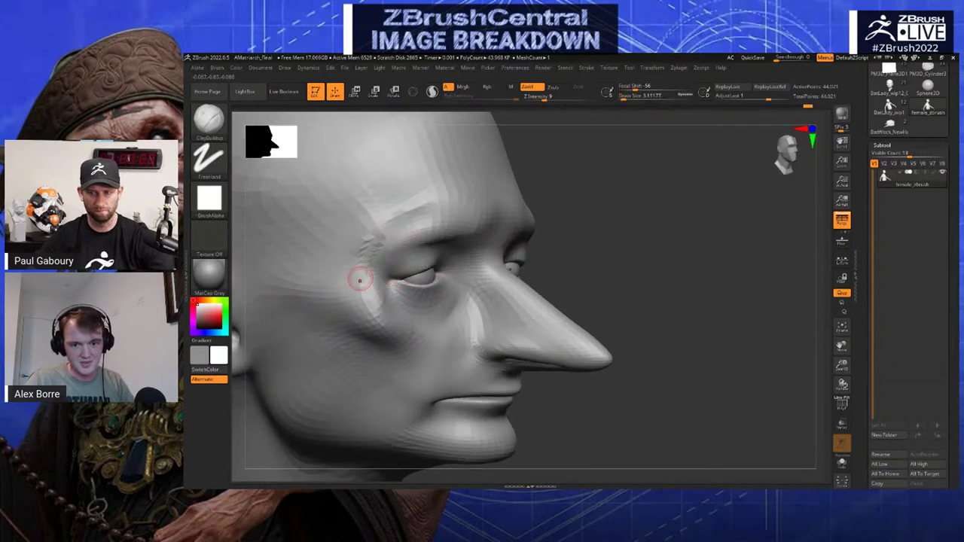
{"action": "key", "text": "shift"}
Smooth the temple at a draw size of about 14.2, and refine the brow and upper cheek with ClayBuildup at about 5.8
{"action": "mouse_move", "coordinate": [633, 301]}
{"action": "right_mouse_down", "text": "ctrl"}
{"action": "mouse_move", "coordinate": [640, 252]}
{"action": "mouse_move", "coordinate": [543, 249]}
{"action": "mouse_move", "coordinate": [535, 238]}
{"action": "right_mouse_up", "text": "ctrl"}
{"action": "key", "text": "shift"}
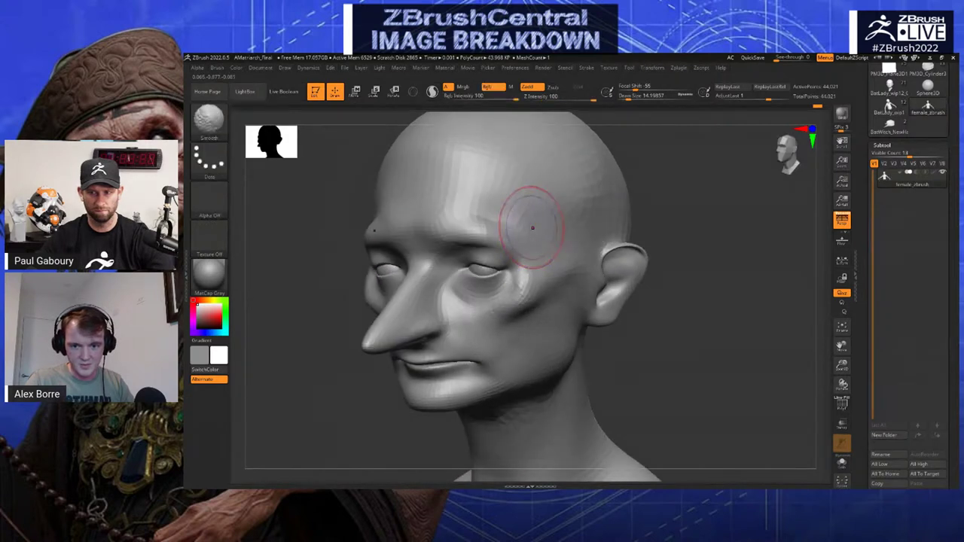
{"action": "key", "text": "bracketleft"}
{"action": "key", "text": "shift"}
{"action": "right_click_drag", "start_coordinate": [429, 215], "coordinate": [494, 219]}
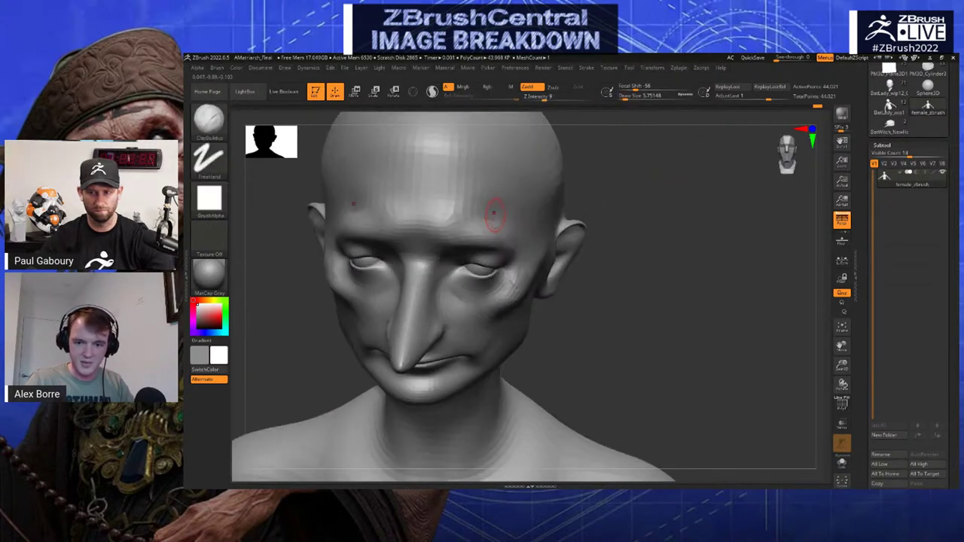
{"action": "mouse_move", "coordinate": [490, 208]}
{"action": "left_mouse_down"}
{"action": "mouse_move", "coordinate": [486, 223]}
{"action": "mouse_move", "coordinate": [573, 211]}
{"action": "mouse_move", "coordinate": [642, 218]}
{"action": "left_mouse_up"}
{"action": "key", "text": "shift"}
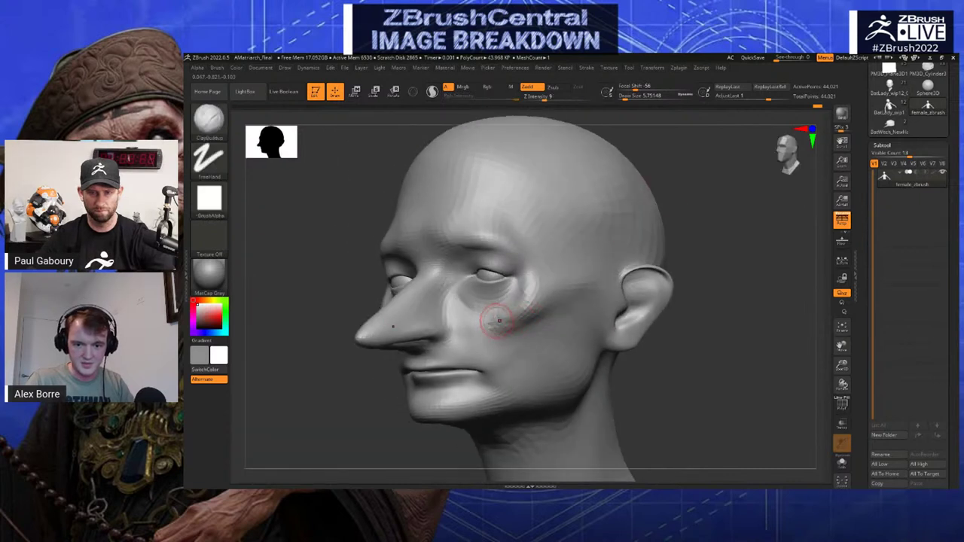
{"action": "key", "text": "shift"}
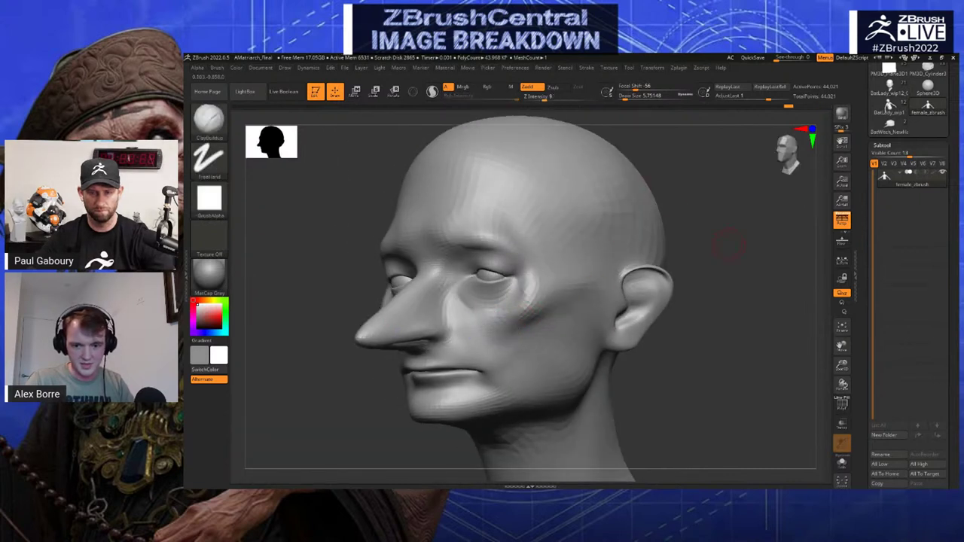
Carve the temple behind the eye with ClayBuildup at a draw size of about 9.4, smoothing it at about 8.4
{"action": "left_click_drag", "start_coordinate": [732, 248], "coordinate": [689, 250]}
{"action": "key", "text": "s"}
{"action": "mouse_move", "coordinate": [555, 302]}
{"action": "left_mouse_down"}
{"action": "mouse_move", "coordinate": [544, 320]}
{"action": "mouse_move", "coordinate": [564, 286]}
{"action": "mouse_move", "coordinate": [554, 308]}
{"action": "mouse_move", "coordinate": [573, 301]}
{"action": "left_mouse_up"}
{"action": "mouse_move", "coordinate": [716, 280]}
{"action": "left_mouse_down"}
{"action": "mouse_move", "coordinate": [746, 286]}
{"action": "mouse_move", "coordinate": [711, 291]}
{"action": "mouse_move", "coordinate": [678, 226]}
{"action": "mouse_move", "coordinate": [649, 230]}
{"action": "left_mouse_up"}
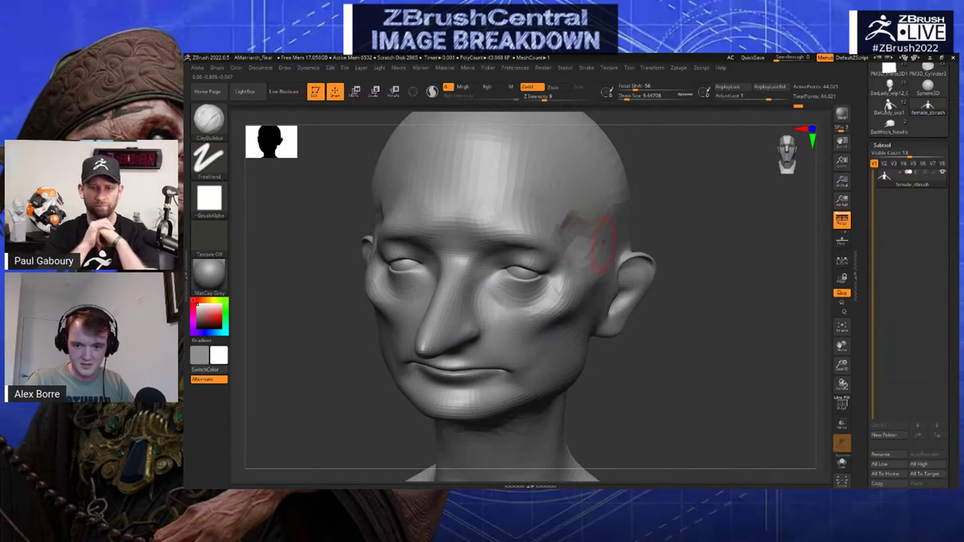
{"action": "right_click_drag", "start_coordinate": [604, 242], "coordinate": [569, 238]}
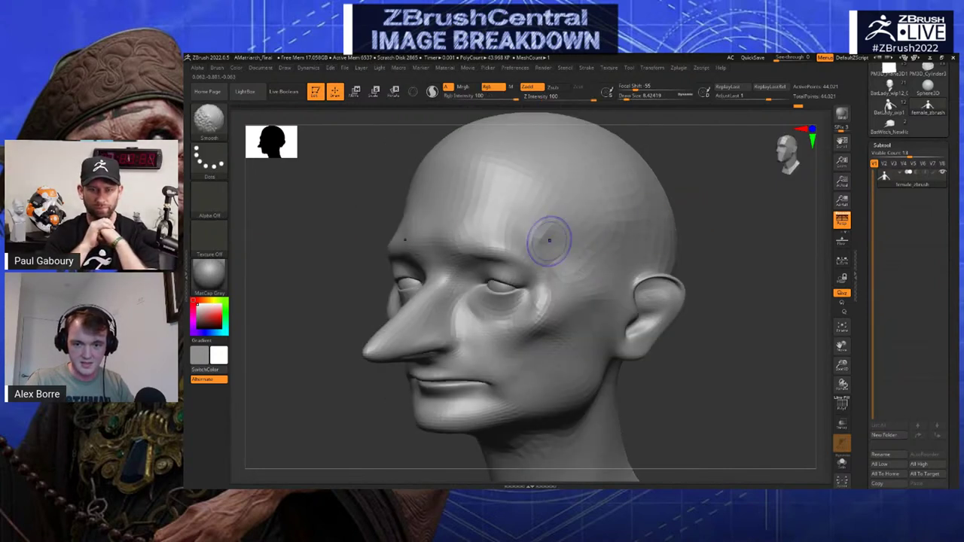
{"action": "left_click_drag", "start_coordinate": [550, 240], "coordinate": [553, 255], "text": "shift"}
Refine the cheekbone below the outer eye corner with ClayBuildup and smooth it at a draw size of about 3.1
{"action": "left_click_drag", "start_coordinate": [713, 242], "coordinate": [754, 258]}
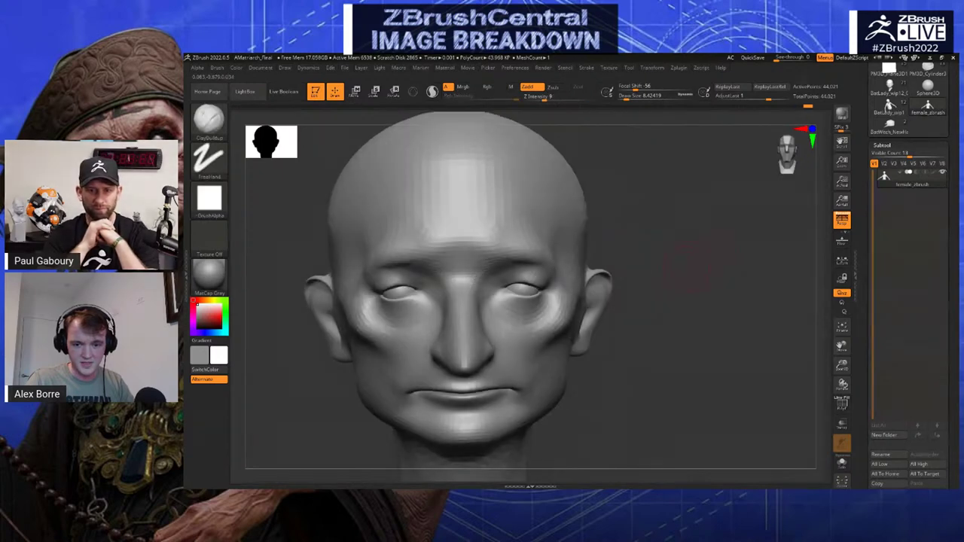
{"action": "right_click_drag", "start_coordinate": [689, 260], "coordinate": [340, 348]}
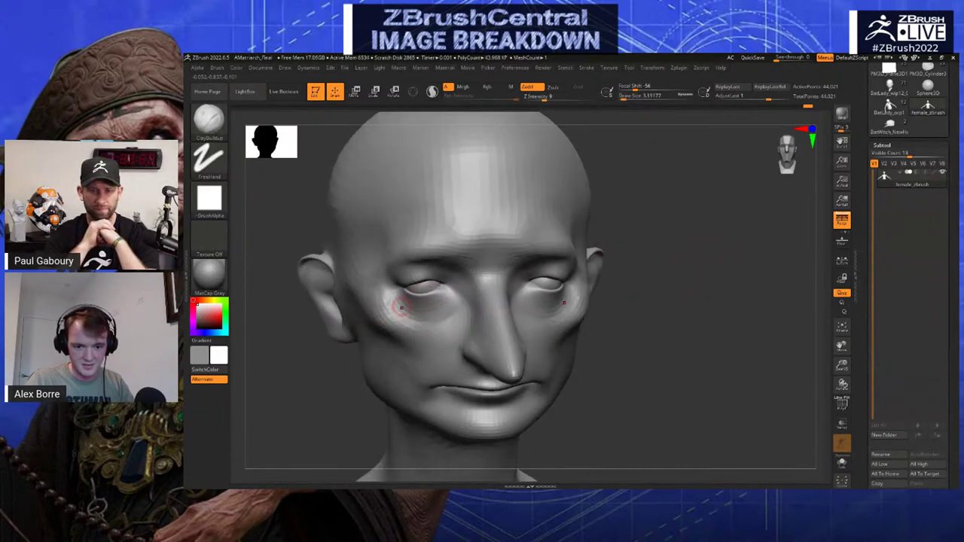
{"action": "left_click_drag", "start_coordinate": [401, 308], "coordinate": [401, 311]}
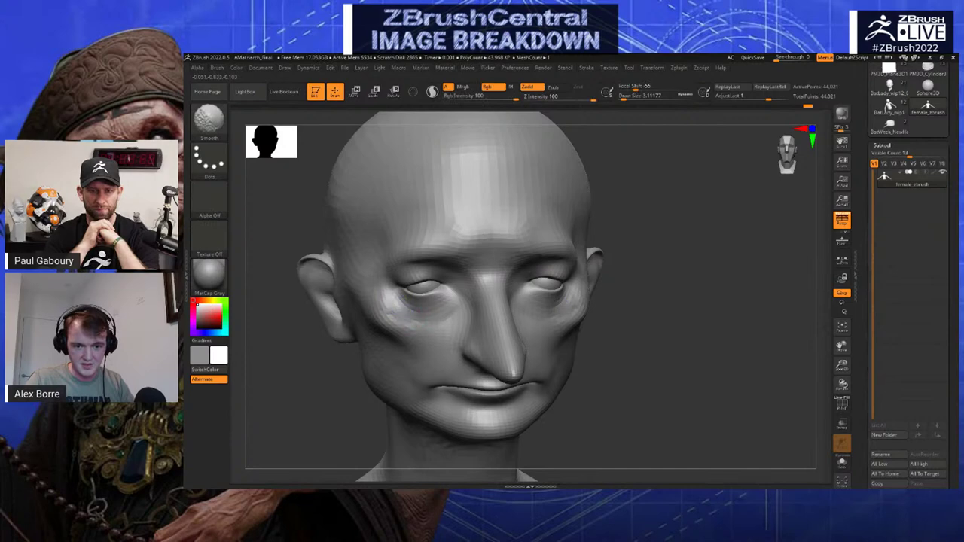
{"action": "mouse_move", "coordinate": [708, 296]}
{"action": "left_mouse_down"}
{"action": "mouse_move", "coordinate": [661, 271]}
{"action": "mouse_move", "coordinate": [723, 274]}
{"action": "left_mouse_up"}
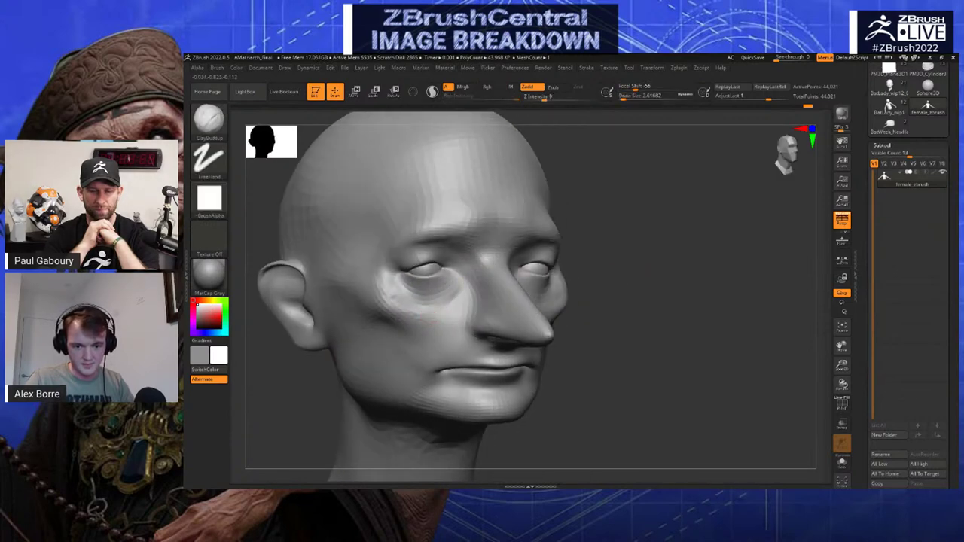
Shape the inner cheek between the eye and nose with ClayBuildup, smoothing it at draw sizes of about 2.2 and 3.7
{"action": "right_click_drag", "start_coordinate": [657, 281], "coordinate": [457, 316]}
{"action": "key", "text": "shift"}
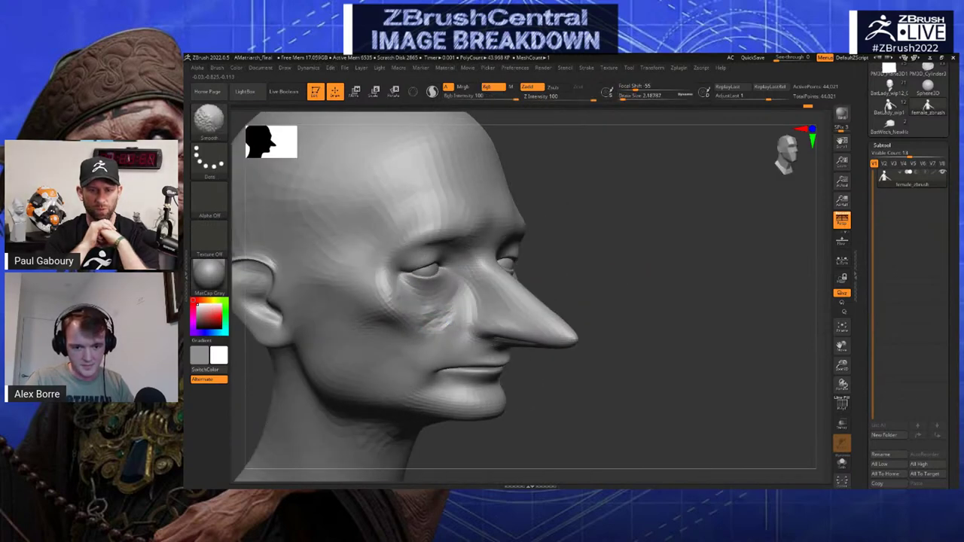
{"action": "mouse_move", "coordinate": [420, 327]}
{"action": "left_mouse_down", "text": "shift"}
{"action": "mouse_move", "coordinate": [433, 316]}
{"action": "mouse_move", "coordinate": [455, 321]}
{"action": "left_mouse_up", "text": "shift"}
{"action": "key", "text": "s"}
{"action": "left_click_drag", "start_coordinate": [630, 268], "coordinate": [618, 270]}
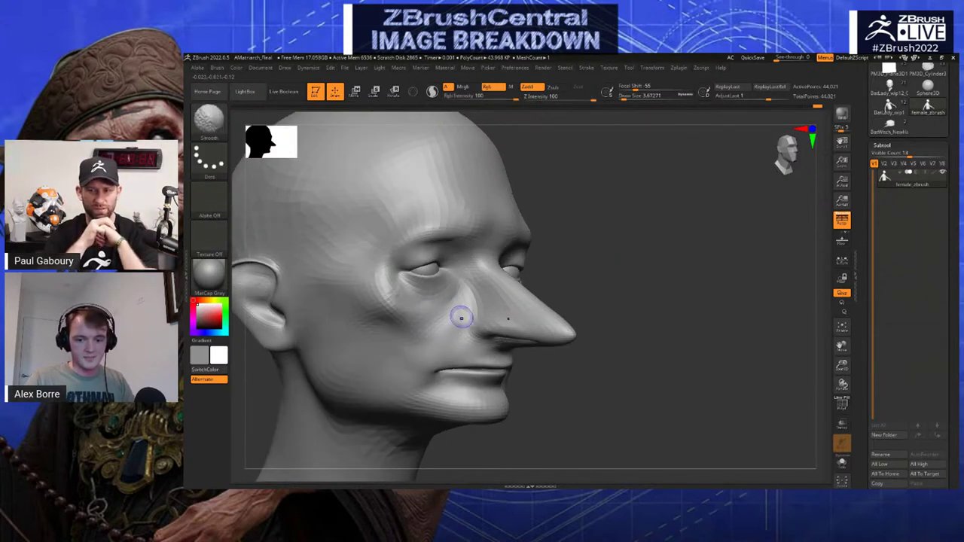
{"action": "right_click_drag", "start_coordinate": [452, 339], "coordinate": [543, 297]}
Sculpt the hollow of the cheek and the jaw corner with ClayBuildup at a draw size of about 6.6
{"action": "key", "text": "s"}
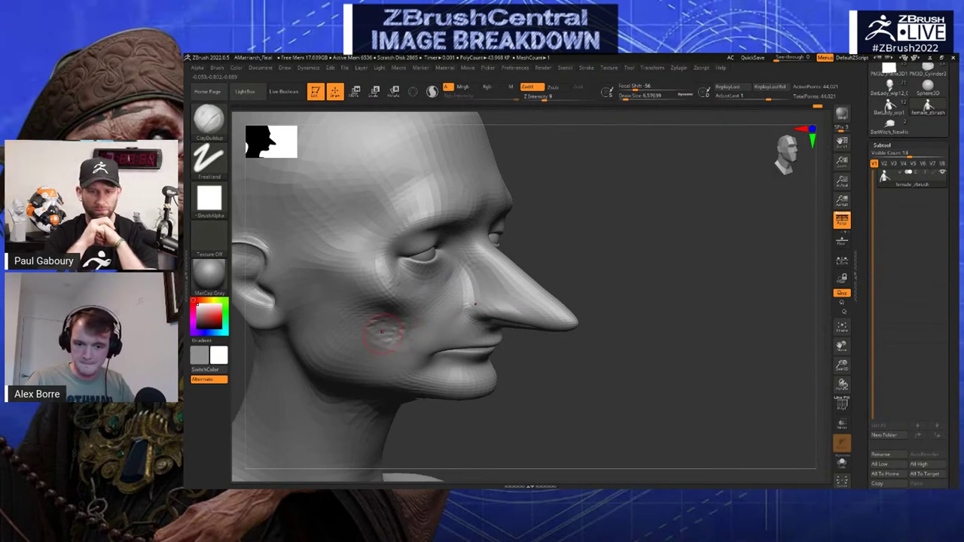
{"action": "mouse_move", "coordinate": [376, 327]}
{"action": "right_mouse_down"}
{"action": "mouse_move", "coordinate": [345, 360]}
{"action": "mouse_move", "coordinate": [375, 369]}
{"action": "right_mouse_up"}
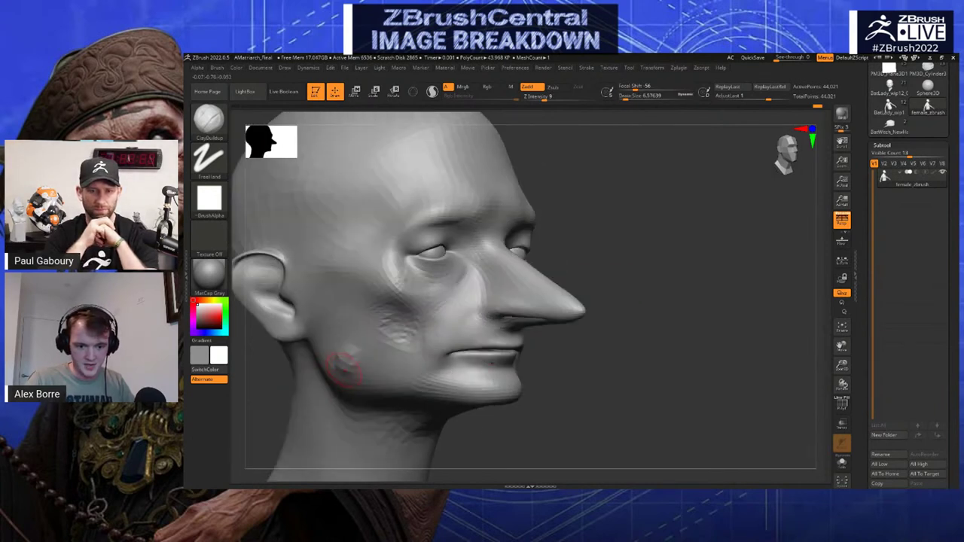
{"action": "mouse_move", "coordinate": [357, 358]}
{"action": "left_mouse_down"}
{"action": "mouse_move", "coordinate": [369, 336]}
{"action": "mouse_move", "coordinate": [361, 356]}
{"action": "mouse_move", "coordinate": [396, 346]}
{"action": "left_mouse_up"}
Switch to the detailed bat-lady model and examine the skull, eyes, nose and facial wrinkles from several angles
{"action": "left_click", "coordinate": [889, 87]}
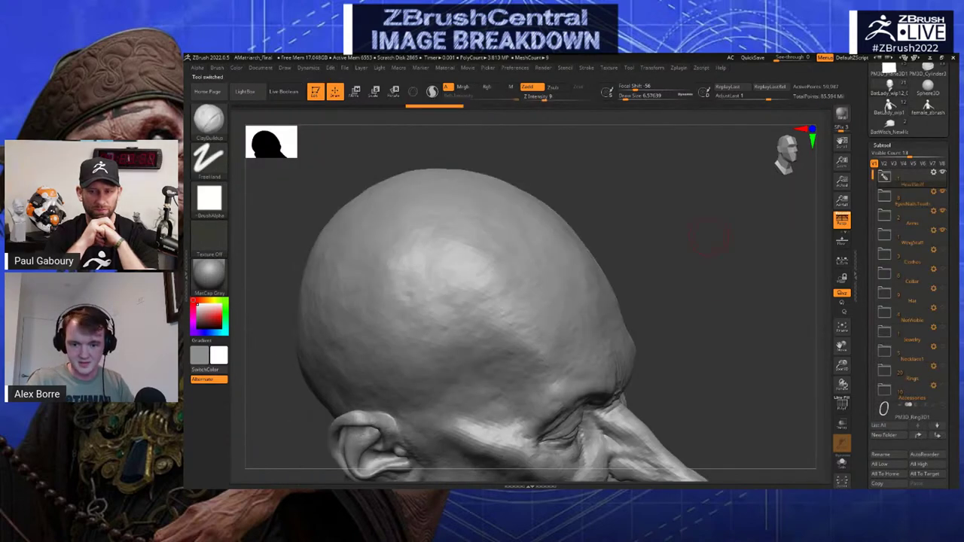
{"action": "right_click_drag", "start_coordinate": [710, 239], "coordinate": [643, 193]}
{"action": "right_click_drag", "start_coordinate": [673, 228], "coordinate": [630, 241]}
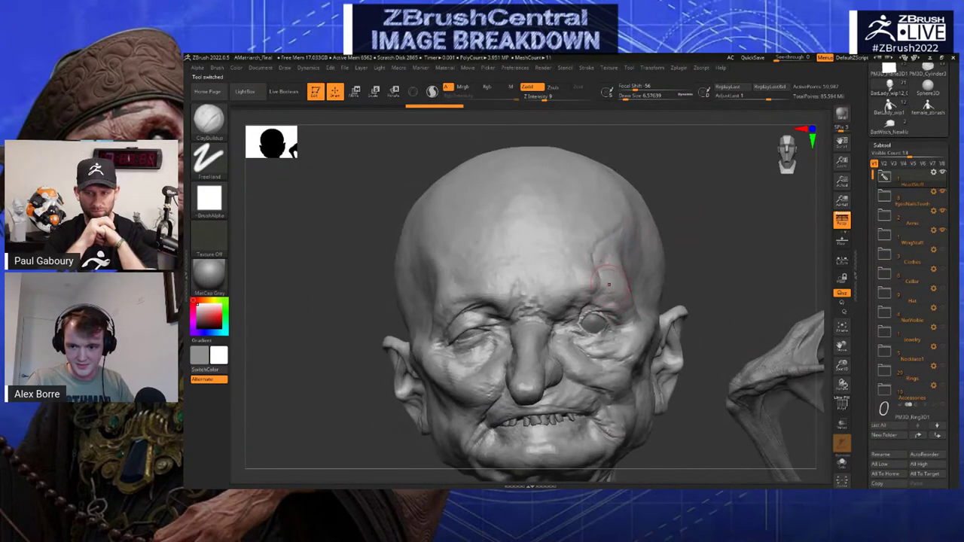
{"action": "right_click_drag", "start_coordinate": [610, 285], "coordinate": [483, 245]}
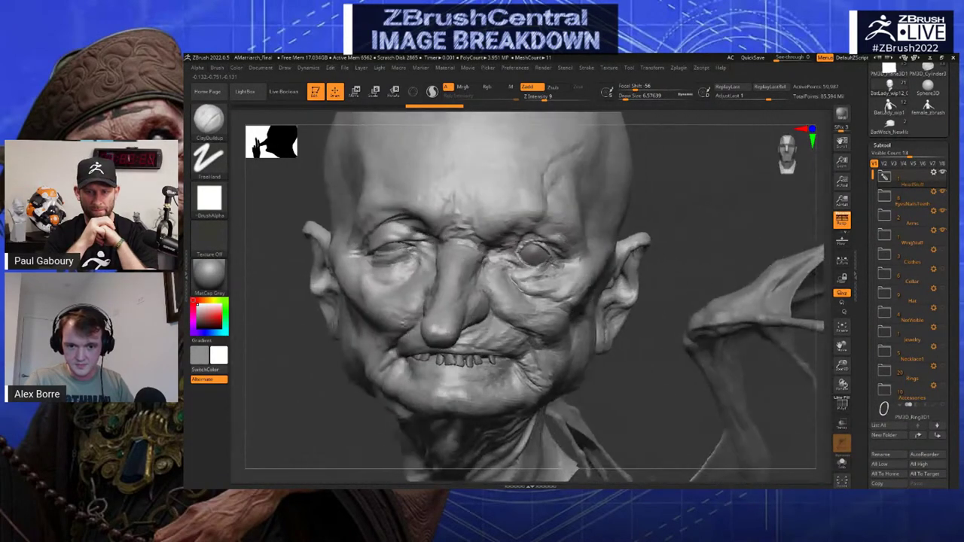
{"action": "mouse_move", "coordinate": [535, 261]}
{"action": "right_mouse_down"}
{"action": "mouse_move", "coordinate": [684, 201]}
{"action": "mouse_move", "coordinate": [661, 202]}
{"action": "mouse_move", "coordinate": [625, 235]}
{"action": "mouse_move", "coordinate": [652, 253]}
{"action": "right_mouse_up"}
{"action": "key", "text": "s"}
{"action": "left_click_drag", "start_coordinate": [615, 339], "coordinate": [611, 339]}
{"action": "right_click_drag", "start_coordinate": [611, 340], "coordinate": [486, 330]}
{"action": "right_click_drag", "start_coordinate": [577, 317], "coordinate": [467, 312]}
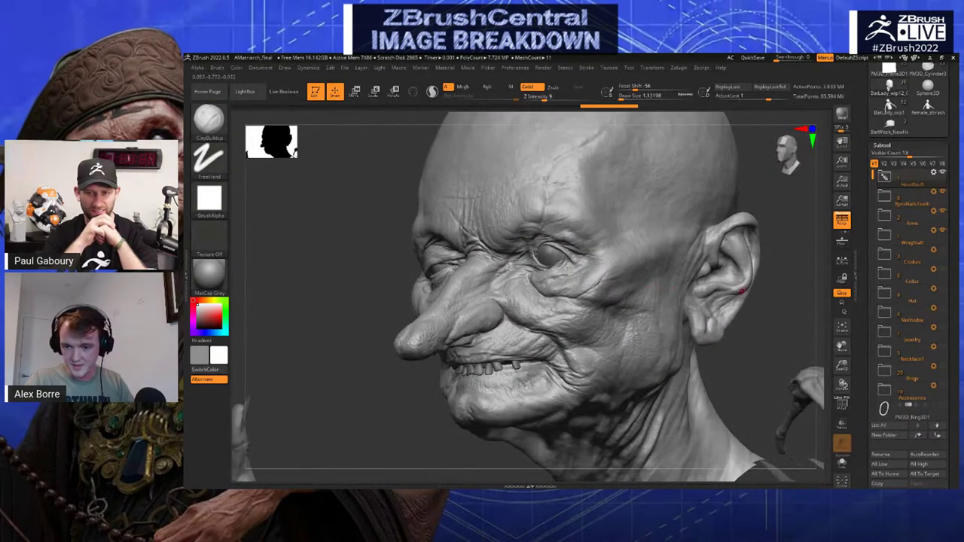
{"action": "right_click_drag", "start_coordinate": [678, 215], "coordinate": [837, 184]}
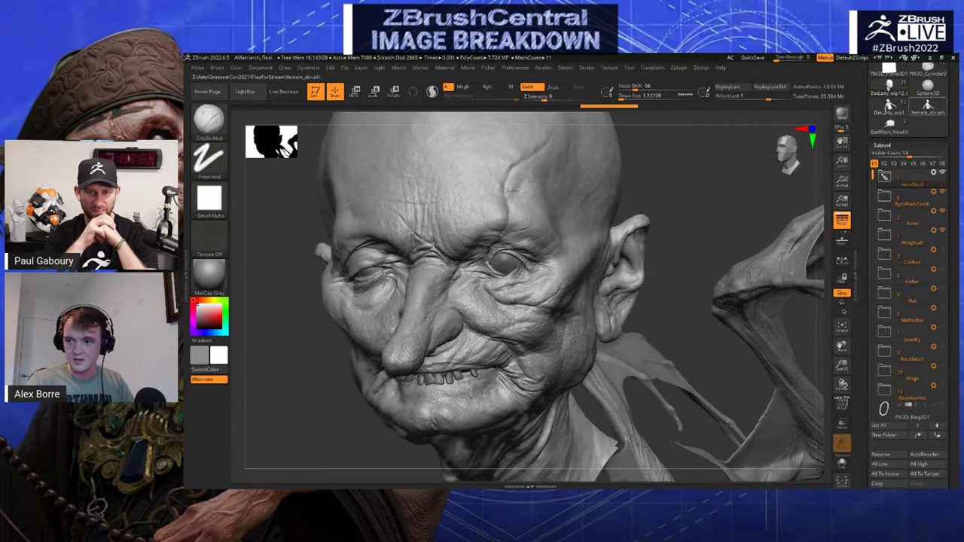
Return to the female_zbrush mesh, sculpt the cheek hollow with ClayBuildup at a draw size of about 6.6, and subdivide the mesh again
{"action": "left_click", "coordinate": [929, 107]}
{"action": "right_click_drag", "start_coordinate": [652, 184], "coordinate": [609, 248], "text": "alt"}
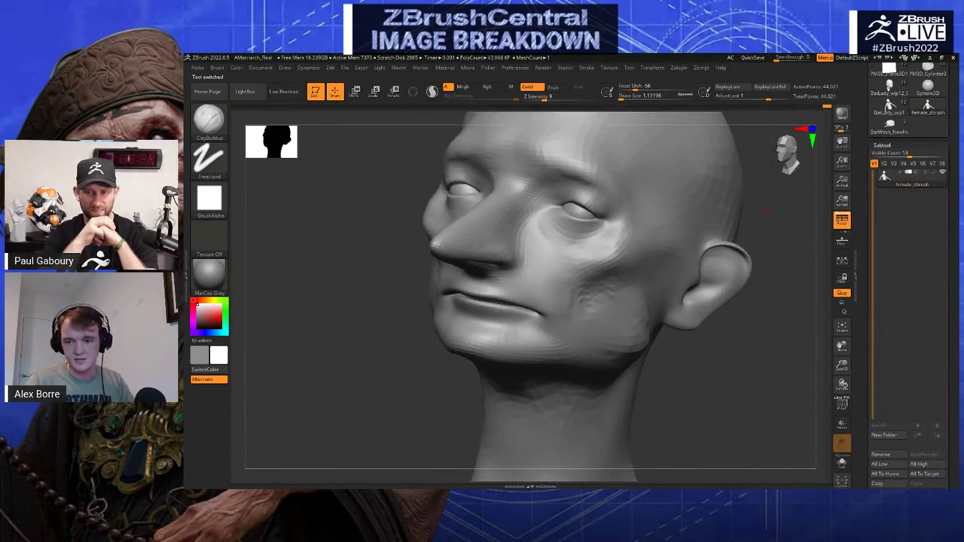
{"action": "right_click_drag", "start_coordinate": [767, 213], "coordinate": [560, 255]}
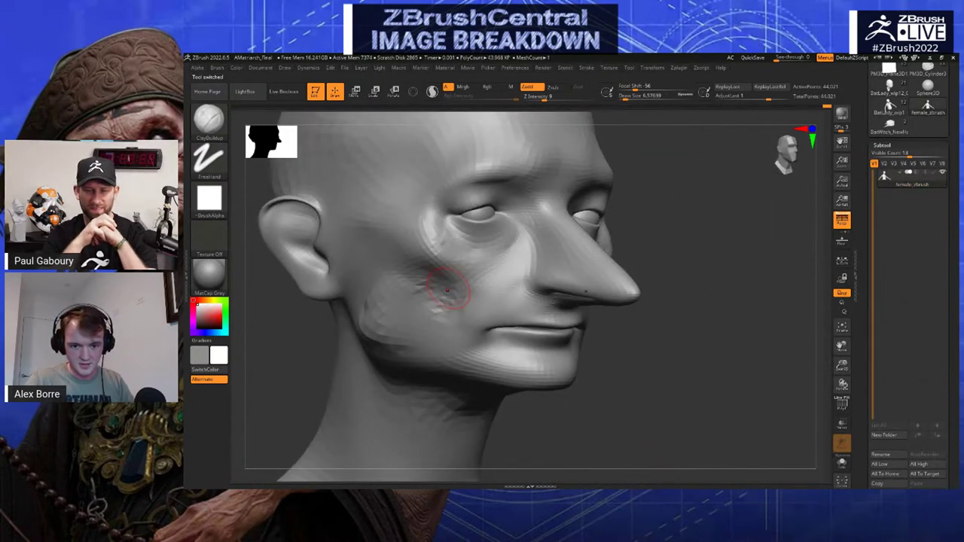
{"action": "mouse_move", "coordinate": [448, 290]}
{"action": "left_mouse_down"}
{"action": "mouse_move", "coordinate": [425, 275]}
{"action": "mouse_move", "coordinate": [454, 283]}
{"action": "mouse_move", "coordinate": [424, 283]}
{"action": "mouse_move", "coordinate": [438, 269]}
{"action": "left_mouse_up"}
{"action": "key", "text": "ctrl+d"}
{"action": "key", "text": "s"}
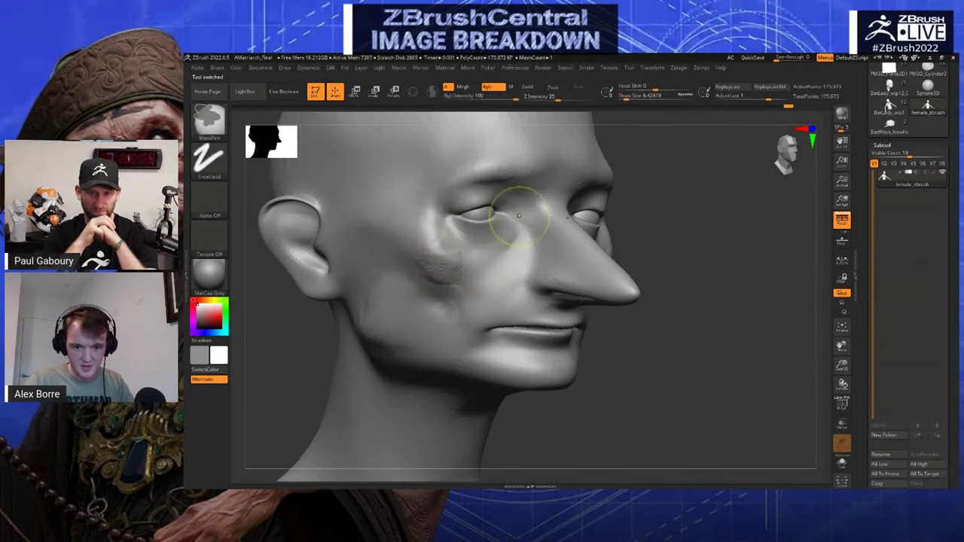
Smooth the cheek hollow, subdivide the mesh again, and refine the cheekbone with ClayBuildup at draw sizes of about 2.6 and 4.3
{"action": "left_click_drag", "start_coordinate": [697, 216], "coordinate": [742, 235]}
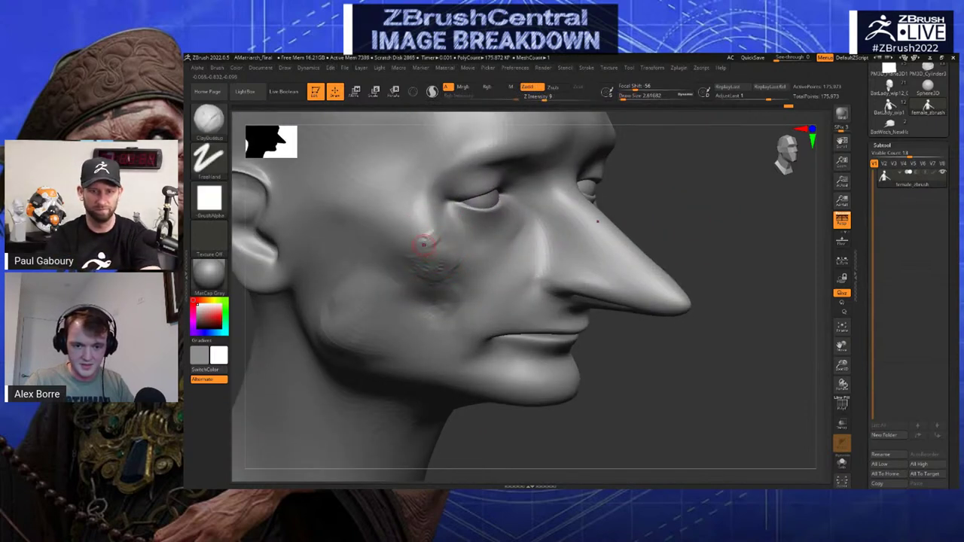
{"action": "left_click_drag", "start_coordinate": [439, 247], "coordinate": [425, 243], "text": "shift"}
{"action": "key", "text": "]"}
{"action": "key", "text": "d"}
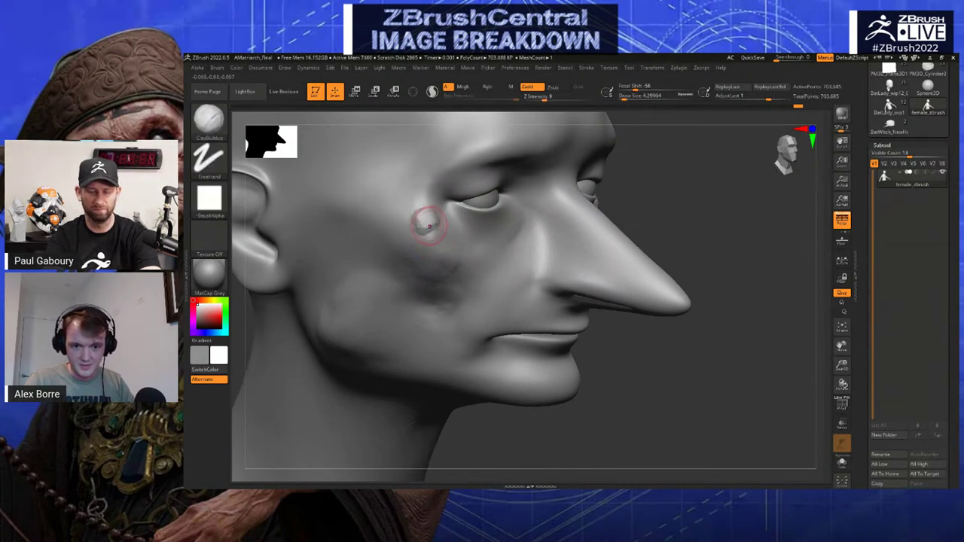
{"action": "mouse_move", "coordinate": [695, 209]}
{"action": "left_mouse_down"}
{"action": "mouse_move", "coordinate": [695, 232]}
{"action": "mouse_move", "coordinate": [437, 312]}
{"action": "left_mouse_up"}
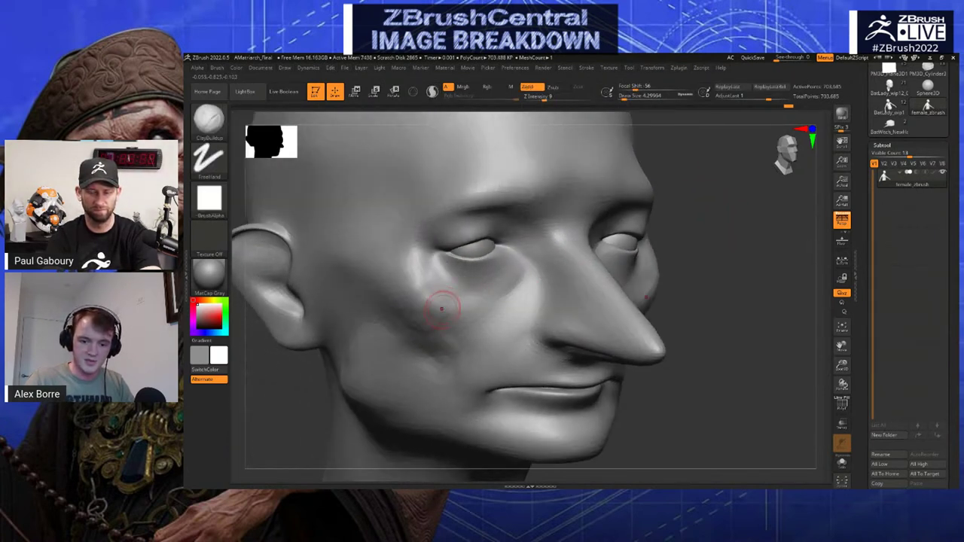
Show the geometry settings and try stepping down through the head mesh's subdivision levels
{"action": "left_click", "coordinate": [883, 146]}
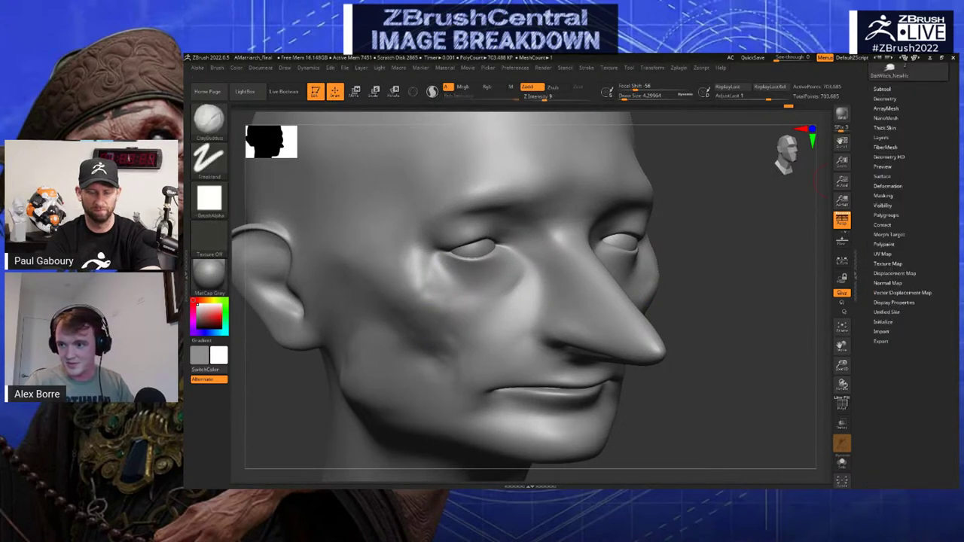
{"action": "left_click", "coordinate": [885, 99]}
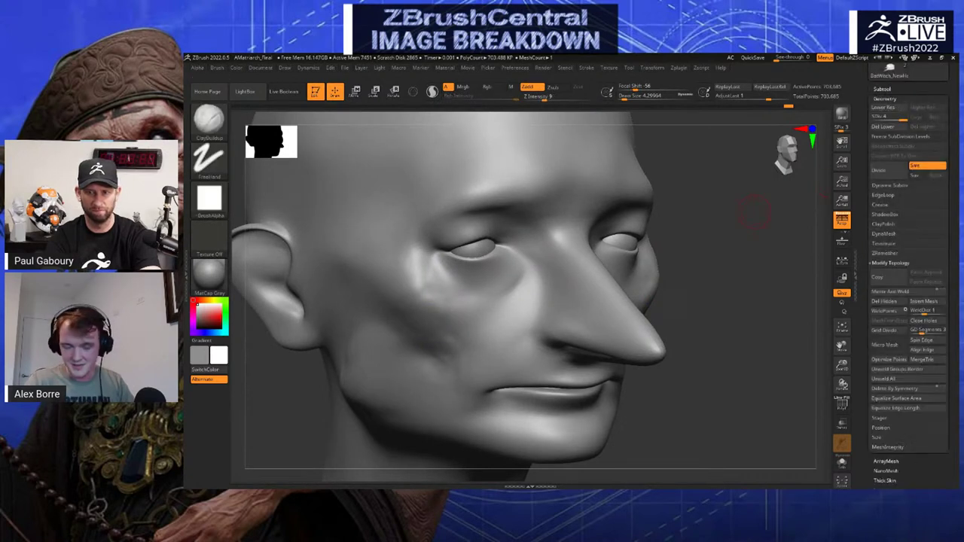
{"action": "key", "text": "shift+d"}
{"action": "key", "text": "shift+d"}
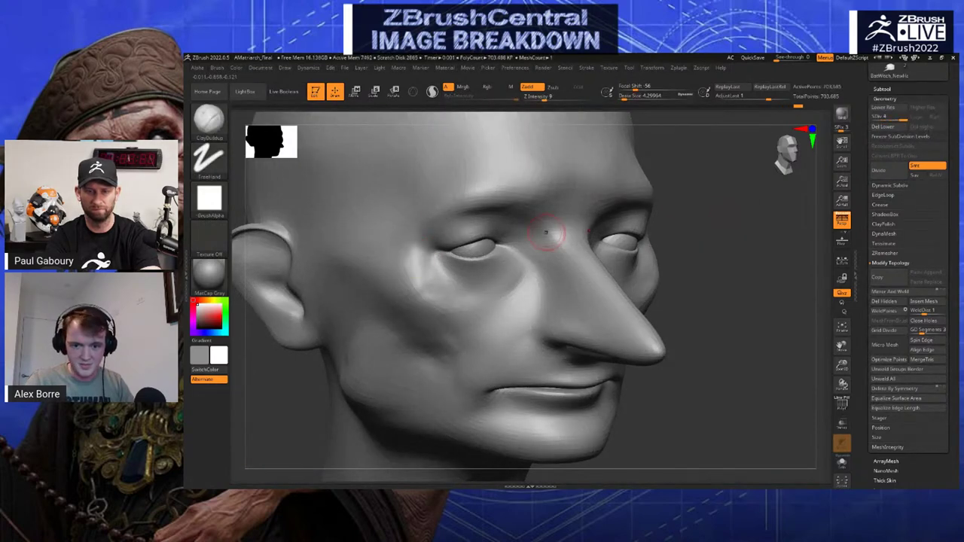
Carve a crease outward from the outer corner of the eye with DamStandard at Z Intensity 7 and draw sizes of about 1 to 1.3
{"action": "left_click_drag", "start_coordinate": [701, 217], "coordinate": [772, 214]}
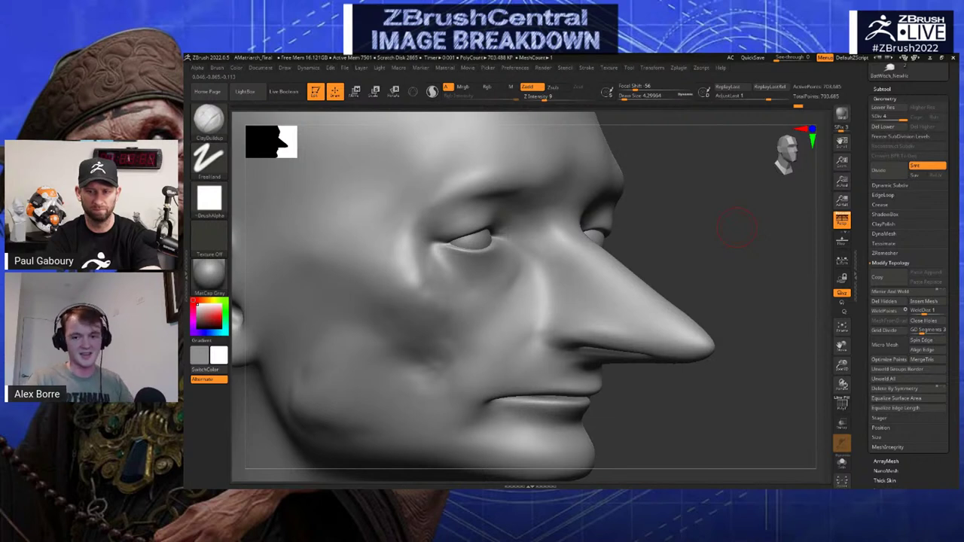
{"action": "right_click_drag", "start_coordinate": [690, 170], "coordinate": [414, 245]}
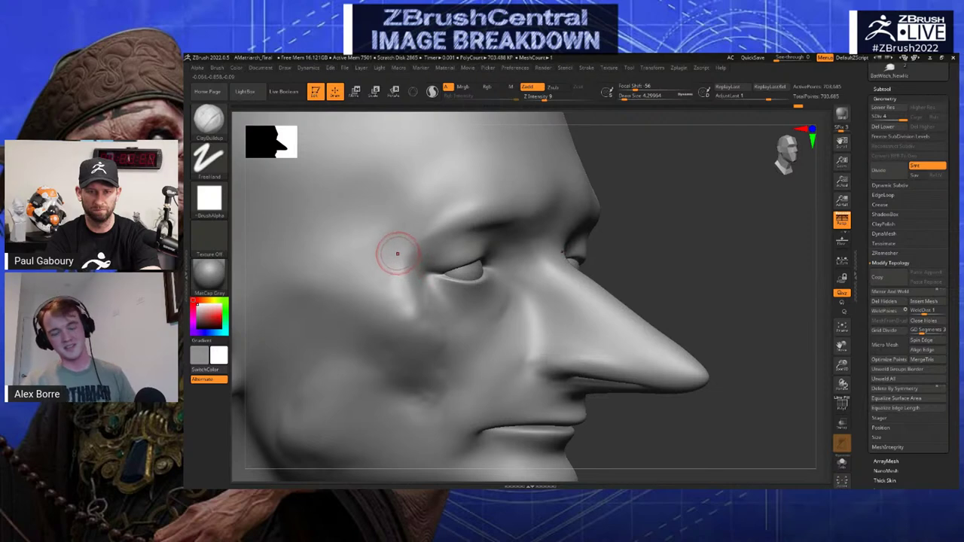
{"action": "right_click_drag", "start_coordinate": [618, 218], "coordinate": [682, 224]}
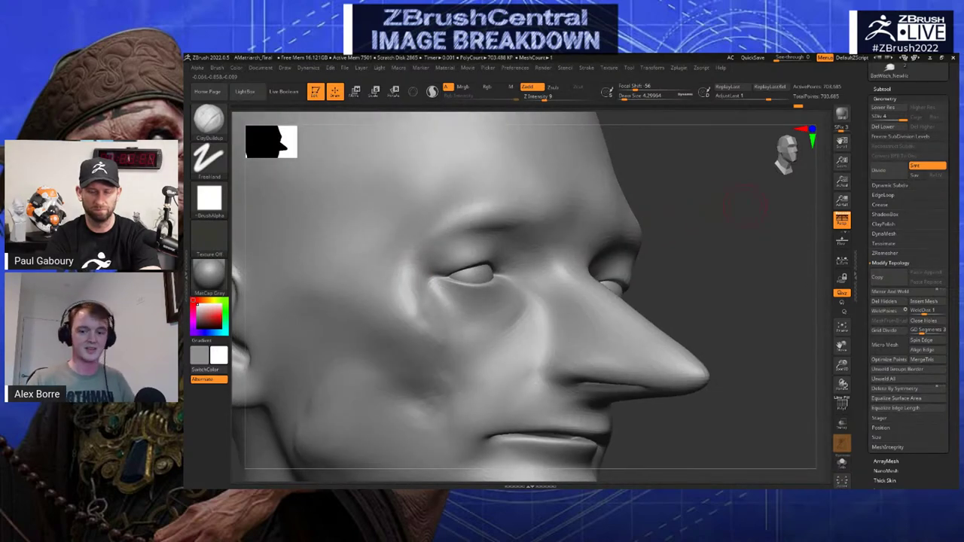
{"action": "right_click_drag", "start_coordinate": [746, 205], "coordinate": [699, 219]}
{"action": "mouse_move", "coordinate": [682, 181]}
{"action": "left_mouse_down"}
{"action": "mouse_move", "coordinate": [720, 190]}
{"action": "mouse_move", "coordinate": [717, 212]}
{"action": "left_mouse_up"}
{"action": "key", "text": "b"}
{"action": "key", "text": "d"}
{"action": "key", "text": "s"}
{"action": "key", "text": "bracketleft"}
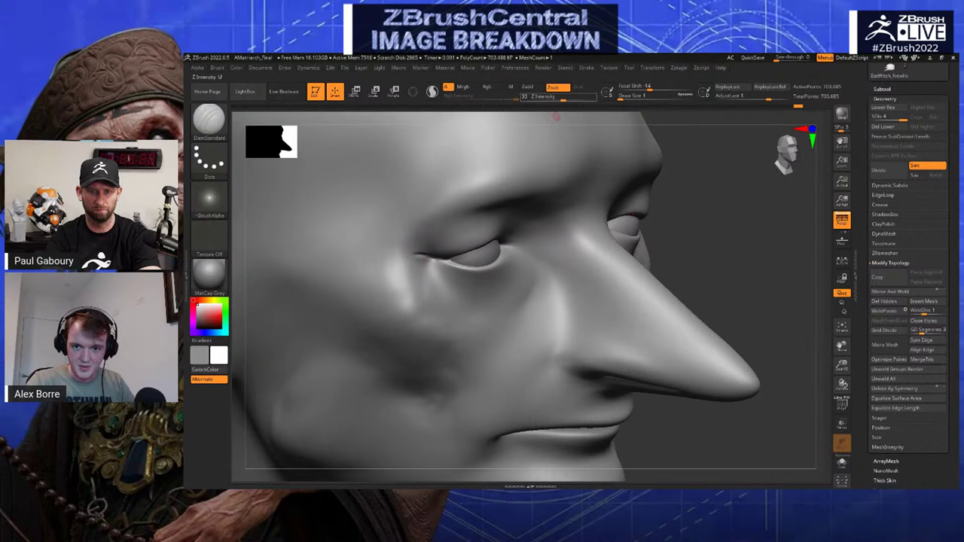
{"action": "key", "text": "shift"}
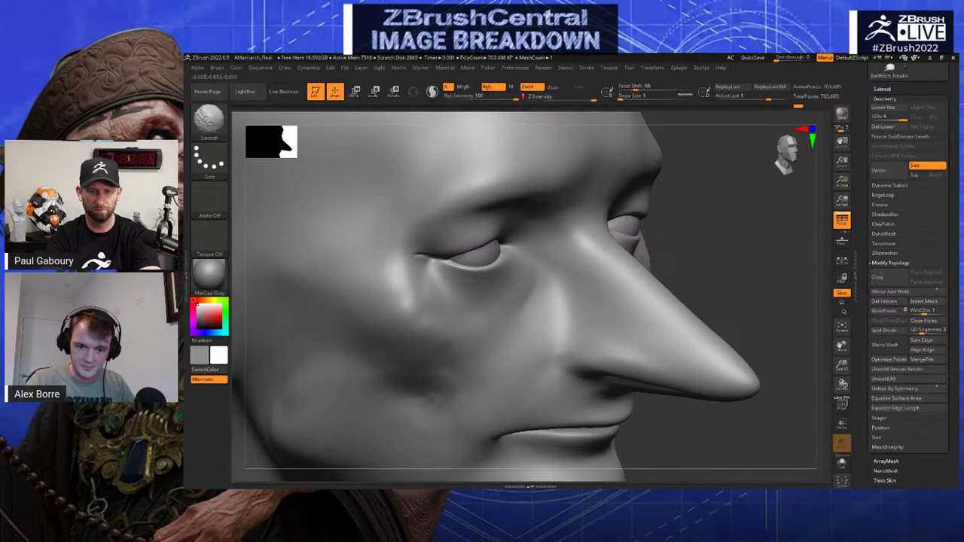
{"action": "key", "text": "s"}
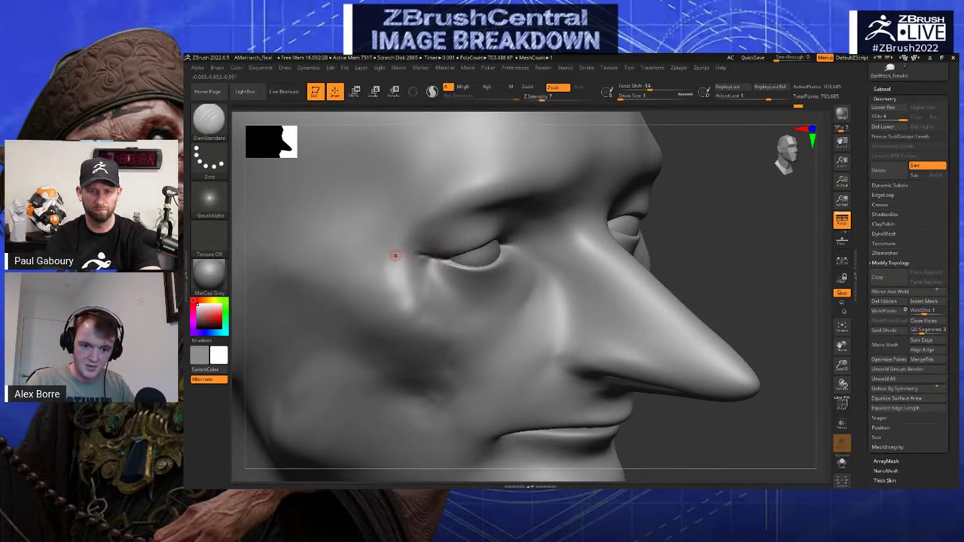
{"action": "key", "text": "bracketleft"}
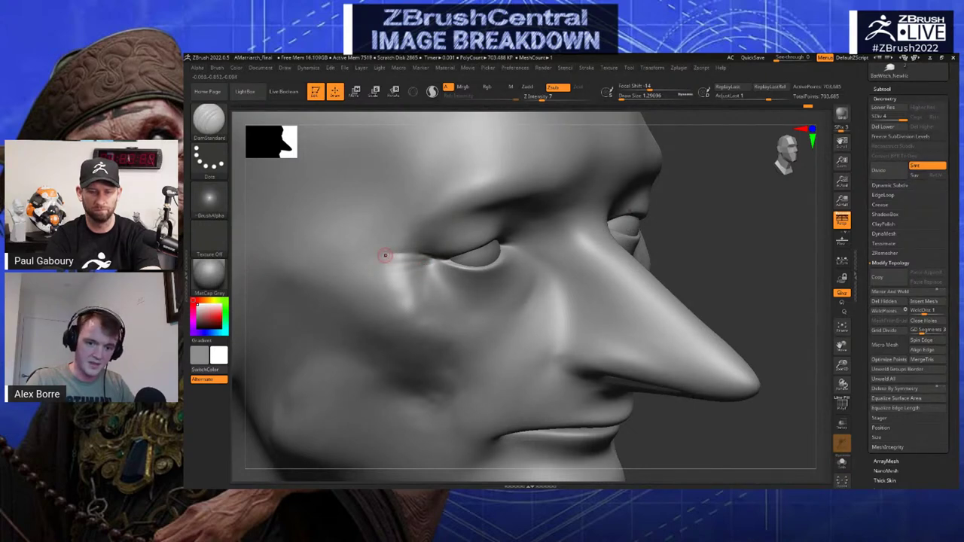
Build up and smooth the skin fold at the outer eye corner with ClayBuildup at Z Intensity 5 and a draw size of about 1.5
{"action": "left_click_drag", "start_coordinate": [723, 226], "coordinate": [516, 226], "text": "alt"}
{"action": "mouse_move", "coordinate": [618, 242]}
{"action": "right_mouse_down", "text": "alt"}
{"action": "mouse_move", "coordinate": [467, 259]}
{"action": "mouse_move", "coordinate": [452, 297]}
{"action": "right_mouse_up", "text": "alt"}
{"action": "key", "text": "b"}
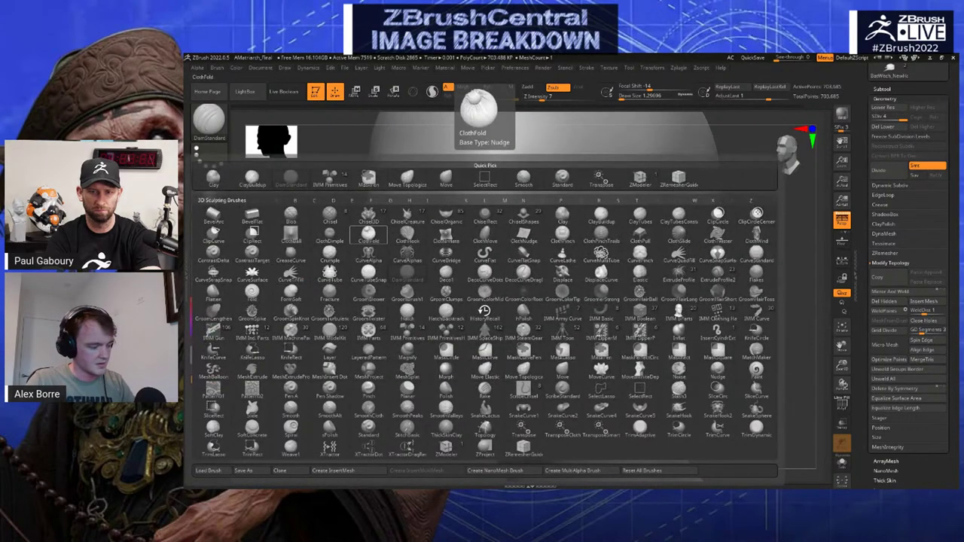
{"action": "key", "text": "c"}
{"action": "key", "text": "b"}
{"action": "mouse_move", "coordinate": [414, 240]}
{"action": "right_mouse_down"}
{"action": "mouse_move", "coordinate": [381, 239]}
{"action": "mouse_move", "coordinate": [384, 277]}
{"action": "right_mouse_up"}
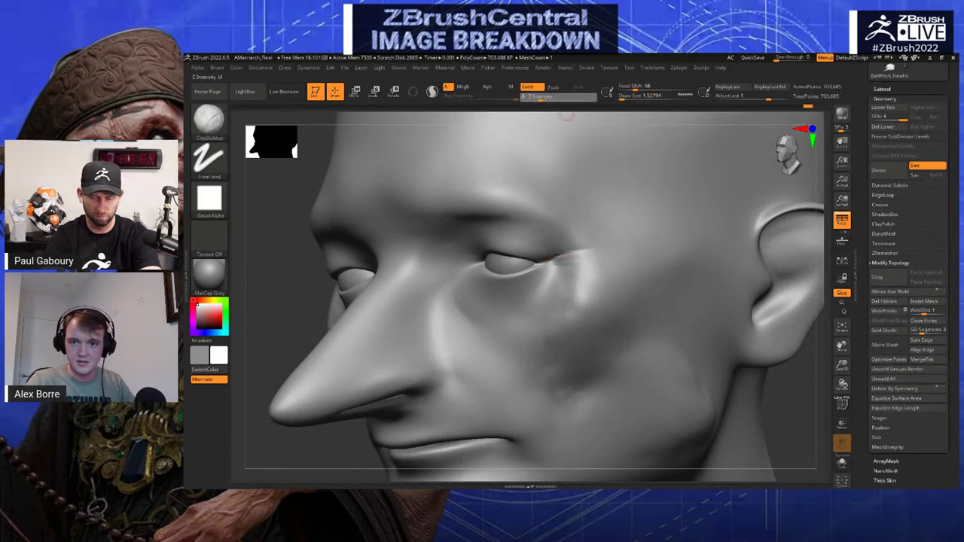
{"action": "left_click", "coordinate": [538, 97]}
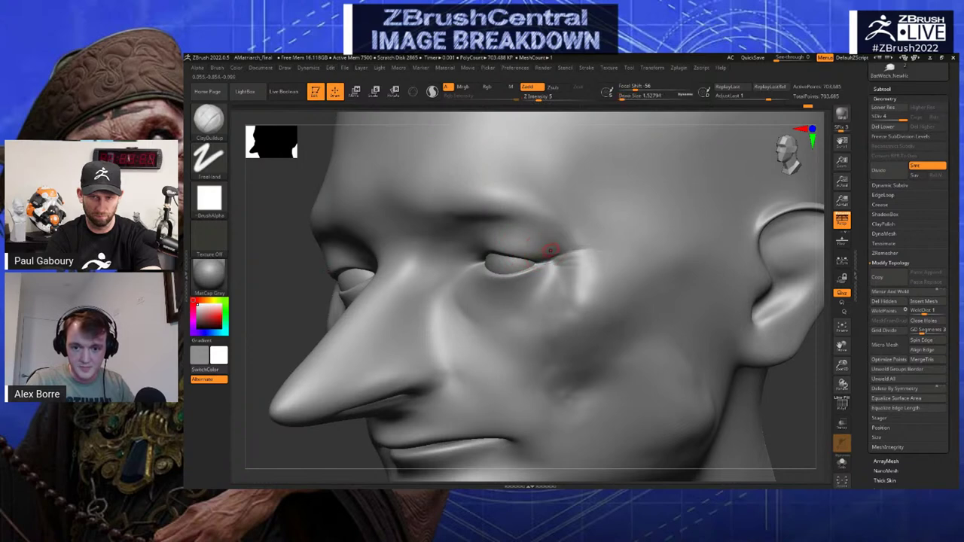
{"action": "key", "text": "shift"}
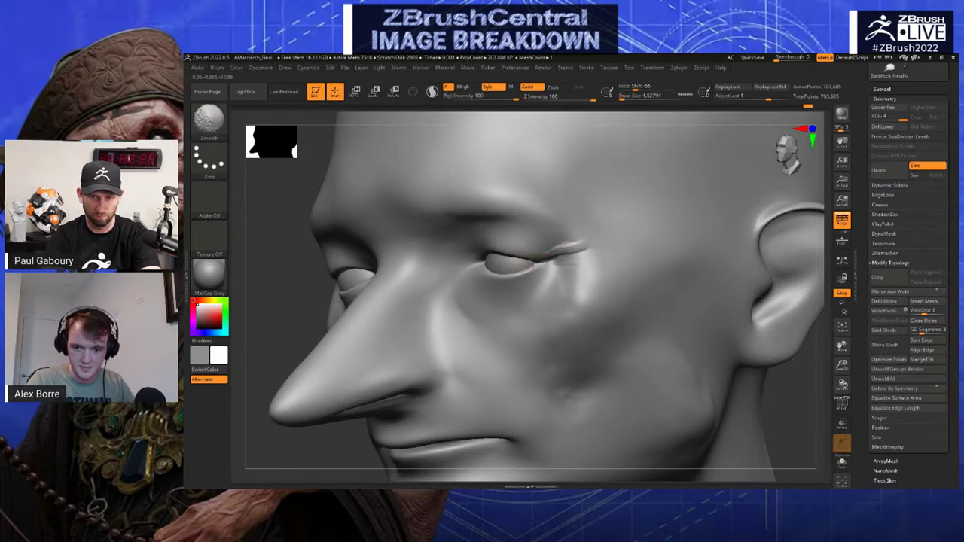
{"action": "left_click_drag", "start_coordinate": [295, 255], "coordinate": [381, 250]}
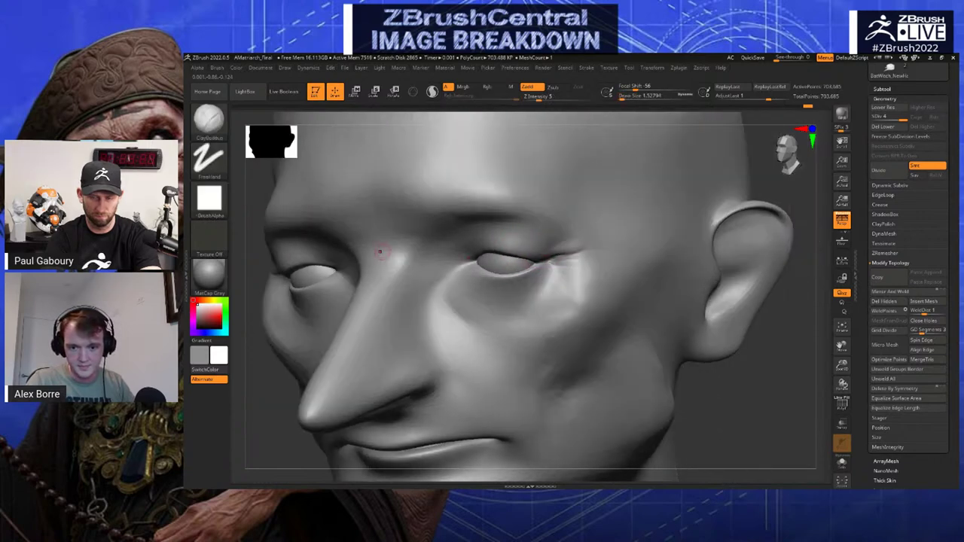
Add volume above the outer eye crease with ClayBuildup at a draw size of about 3.1
{"action": "key", "text": "s"}
{"action": "key", "text": "s"}
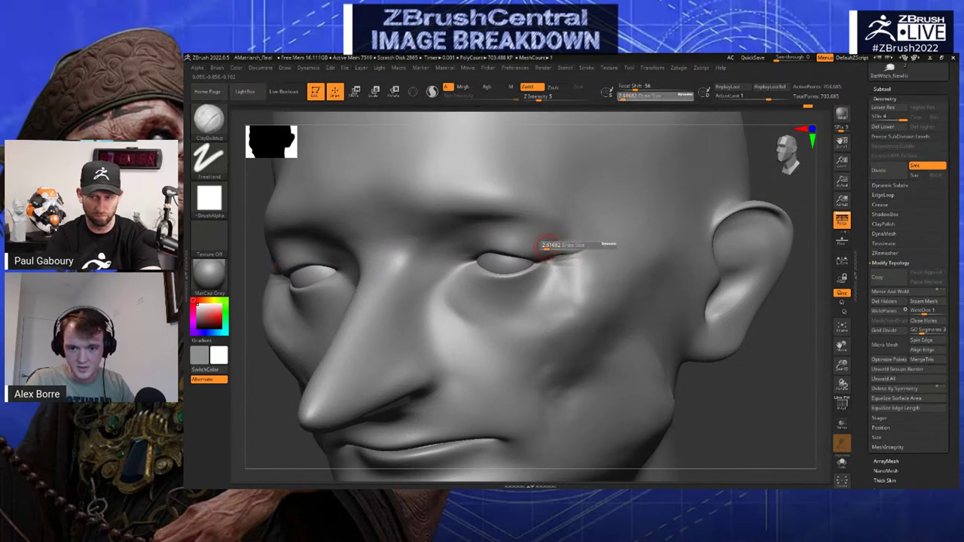
{"action": "left_click", "coordinate": [550, 245]}
{"action": "left_click_drag", "start_coordinate": [538, 244], "coordinate": [570, 236]}
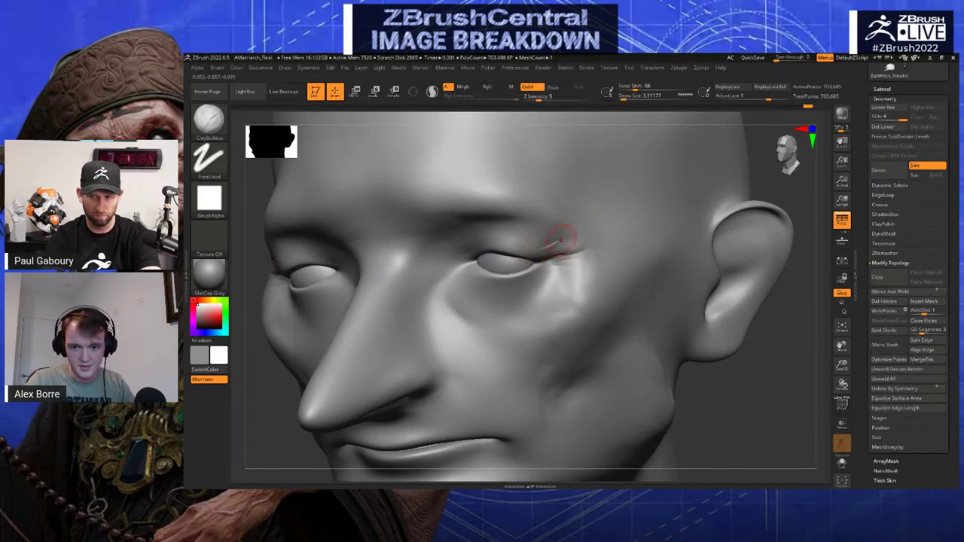
{"action": "mouse_move", "coordinate": [549, 243]}
{"action": "left_mouse_down"}
{"action": "mouse_move", "coordinate": [566, 235]}
{"action": "mouse_move", "coordinate": [552, 245]}
{"action": "left_mouse_up"}
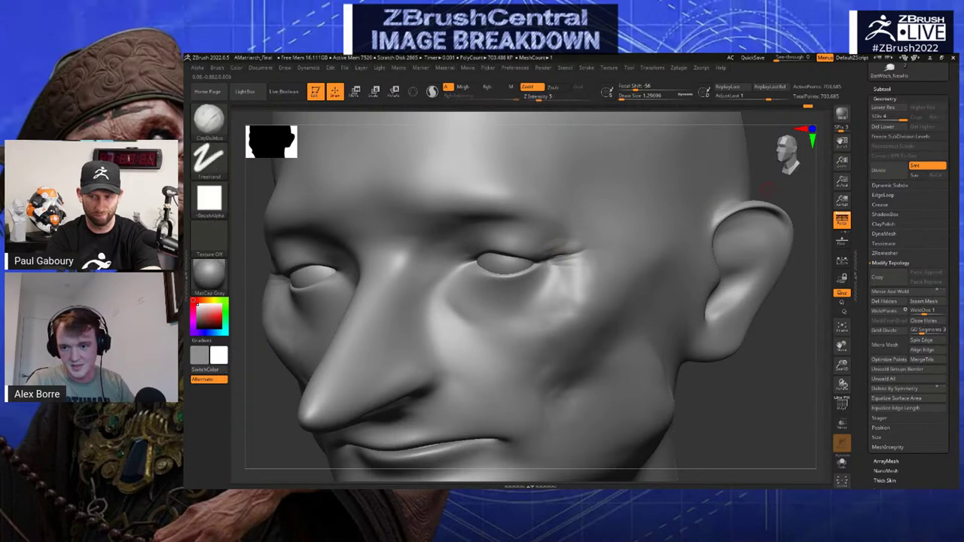
Build up the rim of the lower eyelid with ClayBuildup at a draw size of about 1.3
{"action": "left_click_drag", "start_coordinate": [731, 414], "coordinate": [806, 416]}
{"action": "mouse_move", "coordinate": [663, 283]}
{"action": "left_mouse_down", "text": "alt"}
{"action": "mouse_move", "coordinate": [681, 199]}
{"action": "mouse_move", "coordinate": [742, 203]}
{"action": "mouse_move", "coordinate": [735, 279]}
{"action": "left_mouse_up", "text": "alt"}
{"action": "right_click_drag", "start_coordinate": [399, 246], "coordinate": [458, 293]}
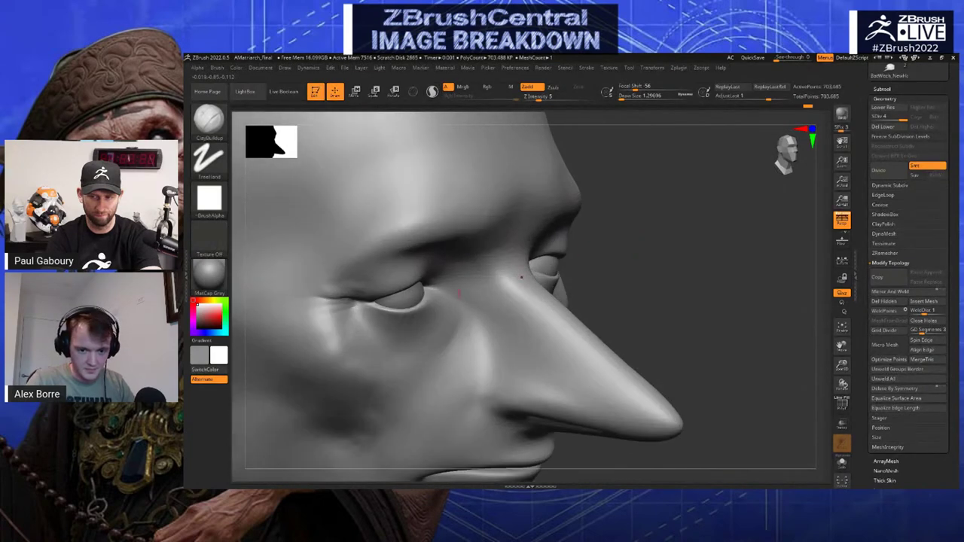
{"action": "left_click_drag", "start_coordinate": [371, 317], "coordinate": [415, 307]}
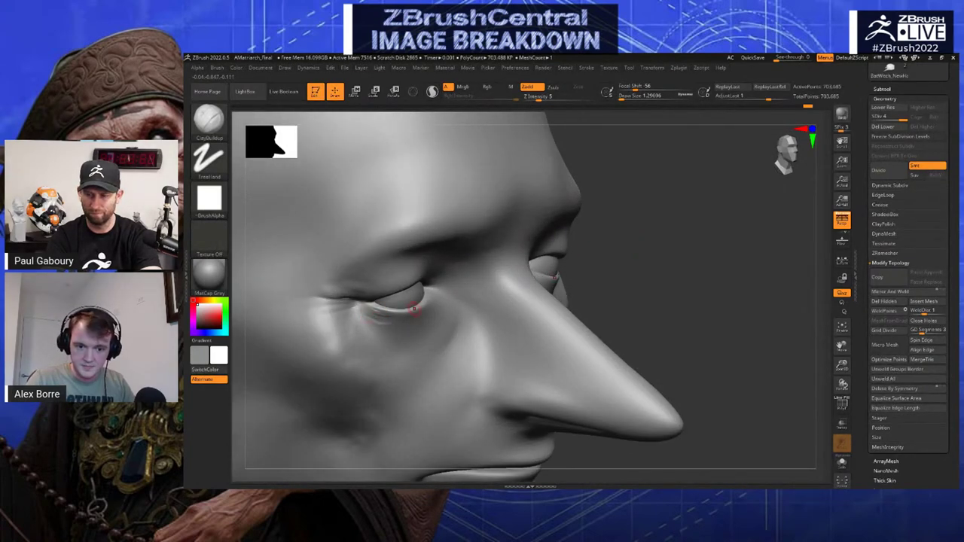
{"action": "right_click_drag", "start_coordinate": [483, 398], "coordinate": [493, 371], "text": "alt"}
Lower ClayBuildup's Z Intensity to 1 and refine the lower eyelid fold at a draw size of about 1.5
{"action": "left_click", "coordinate": [536, 97]}
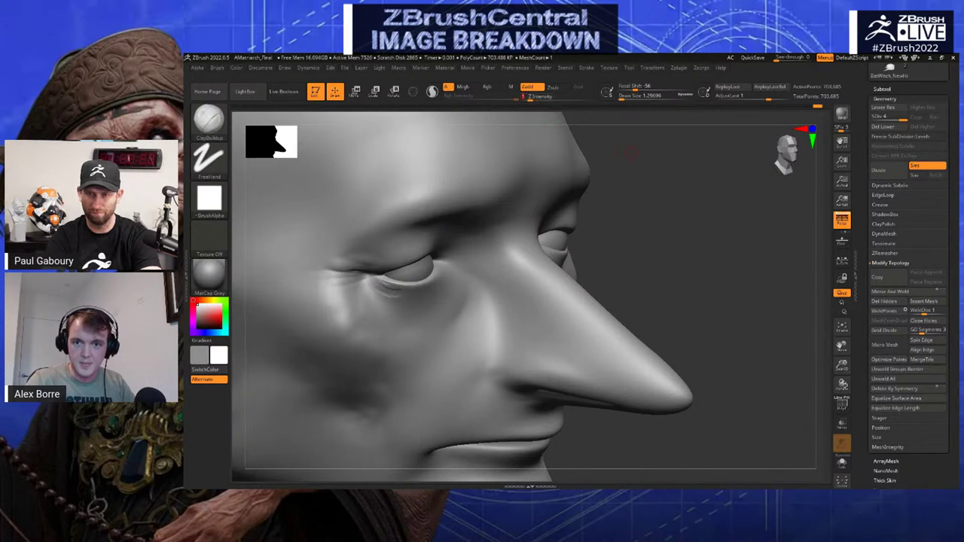
{"action": "right_click_drag", "start_coordinate": [631, 156], "coordinate": [435, 285]}
{"action": "left_click_drag", "start_coordinate": [365, 285], "coordinate": [424, 282]}
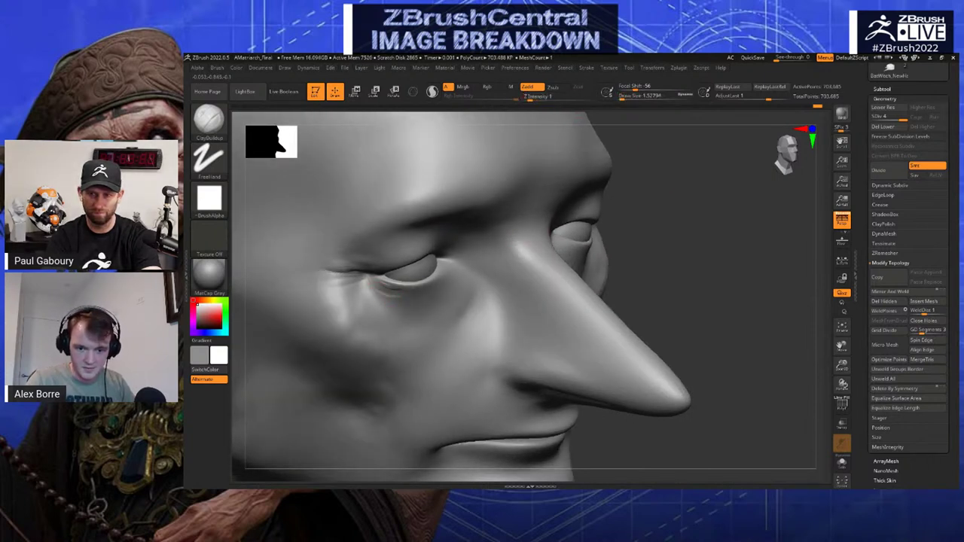
Sculpt the eye bag and its wrinkles below the lower eyelid with ClayBuildup at a draw size of about 2.6
{"action": "right_click_drag", "start_coordinate": [578, 258], "coordinate": [454, 284]}
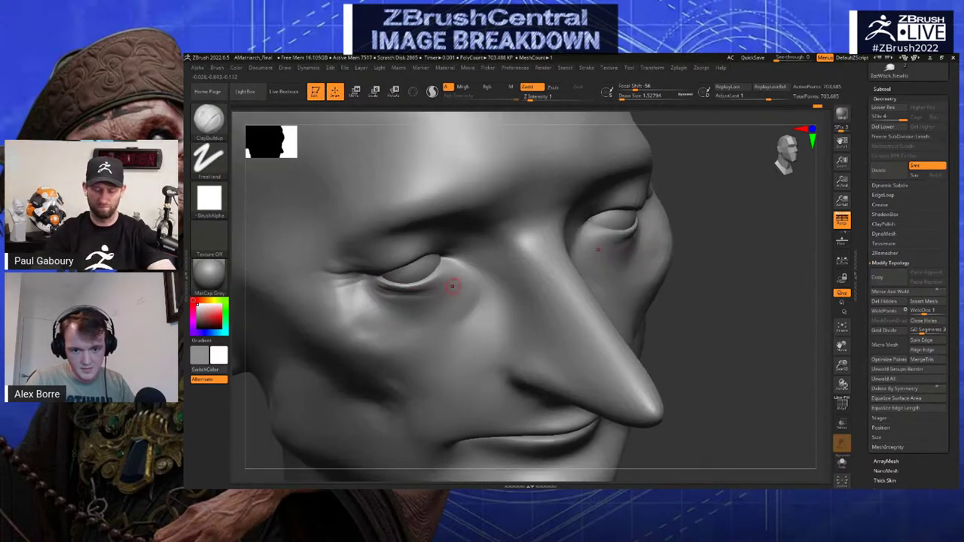
{"action": "key", "text": "s"}
{"action": "key", "text": "s"}
{"action": "mouse_move", "coordinate": [435, 282]}
{"action": "left_mouse_down"}
{"action": "mouse_move", "coordinate": [400, 297]}
{"action": "mouse_move", "coordinate": [378, 292]}
{"action": "mouse_move", "coordinate": [416, 304]}
{"action": "mouse_move", "coordinate": [445, 296]}
{"action": "left_mouse_up"}
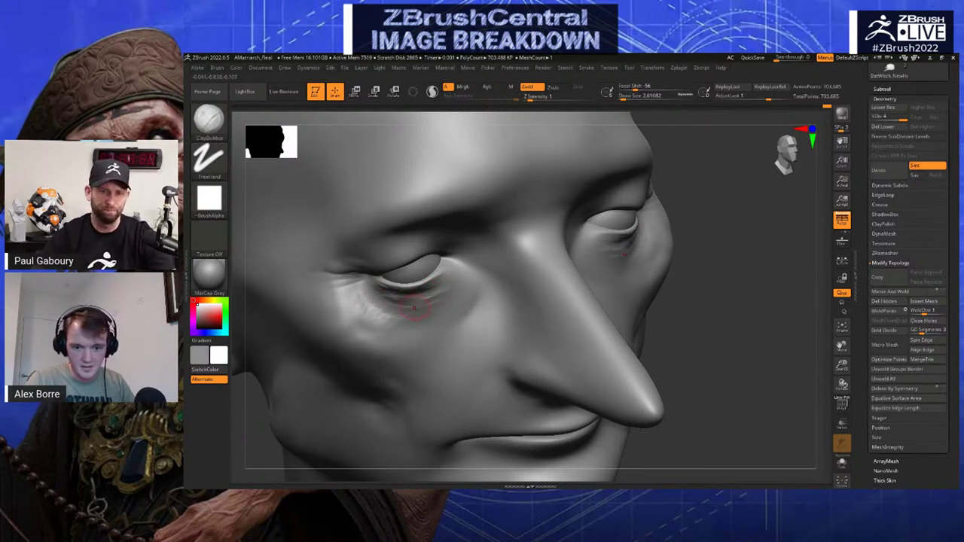
{"action": "left_click_drag", "start_coordinate": [416, 301], "coordinate": [442, 296]}
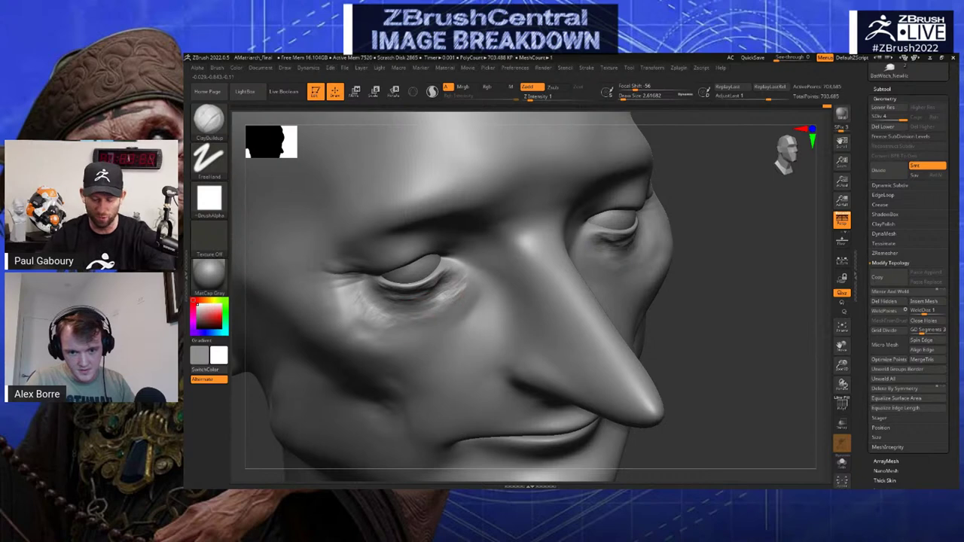
{"action": "mouse_move", "coordinate": [412, 300]}
{"action": "left_mouse_down"}
{"action": "mouse_move", "coordinate": [443, 295]}
{"action": "mouse_move", "coordinate": [413, 302]}
{"action": "left_mouse_up"}
Refine the folds beneath the eyelid with ClayBuildup at a draw size of about 1.8 and undo the last stroke
{"action": "right_click_drag", "start_coordinate": [422, 324], "coordinate": [426, 285]}
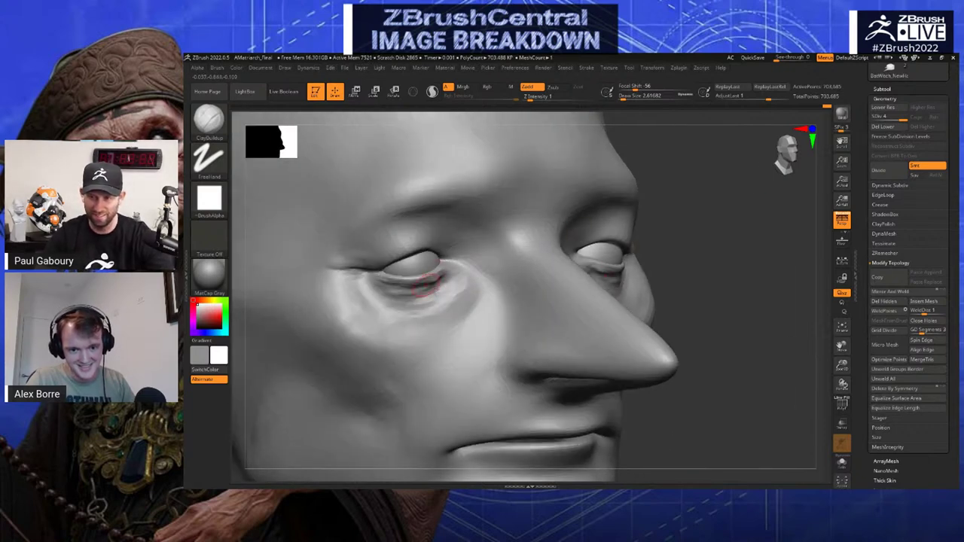
{"action": "left_click_drag", "start_coordinate": [427, 285], "coordinate": [437, 277]}
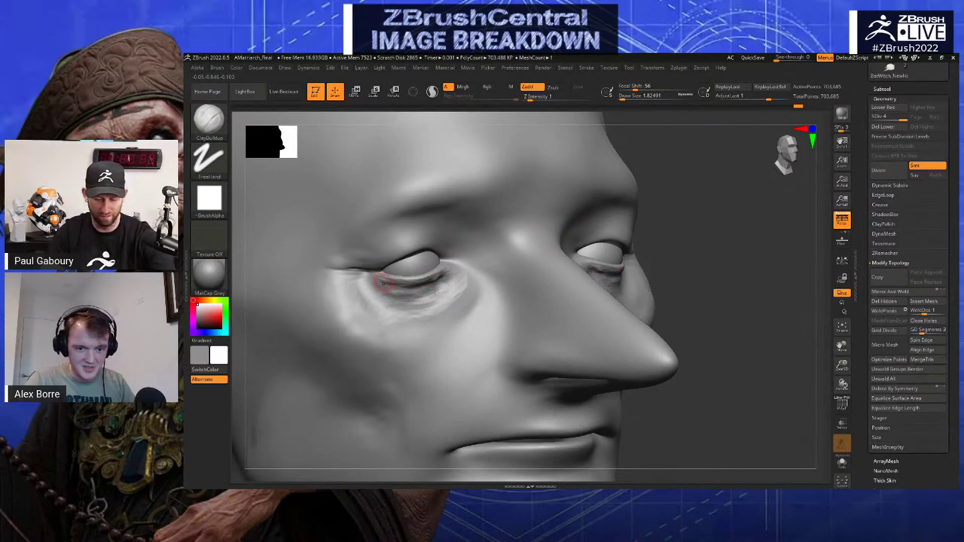
{"action": "mouse_move", "coordinate": [678, 234]}
{"action": "left_mouse_down"}
{"action": "mouse_move", "coordinate": [746, 235]}
{"action": "mouse_move", "coordinate": [700, 235]}
{"action": "left_mouse_up"}
{"action": "key", "text": "ctrl"}
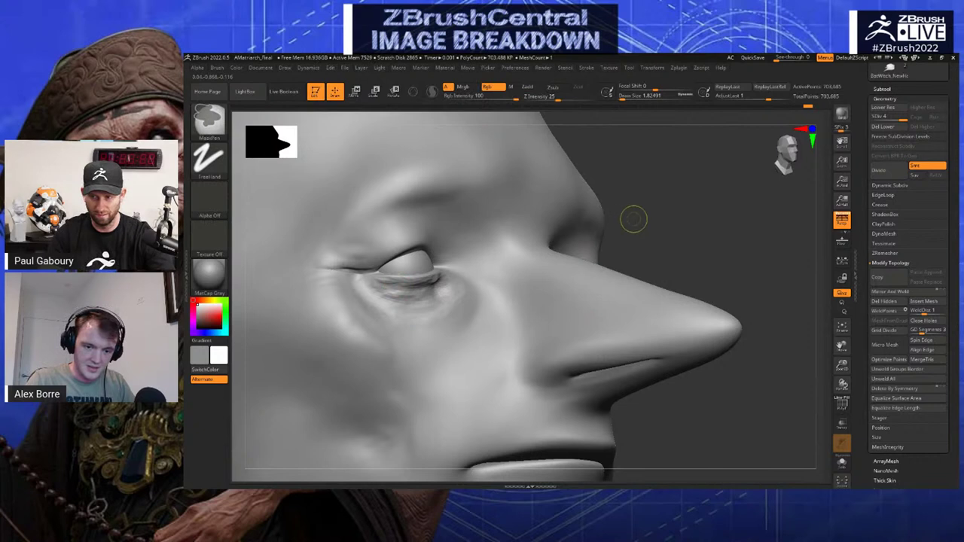
{"action": "key", "text": "ctrl+z"}
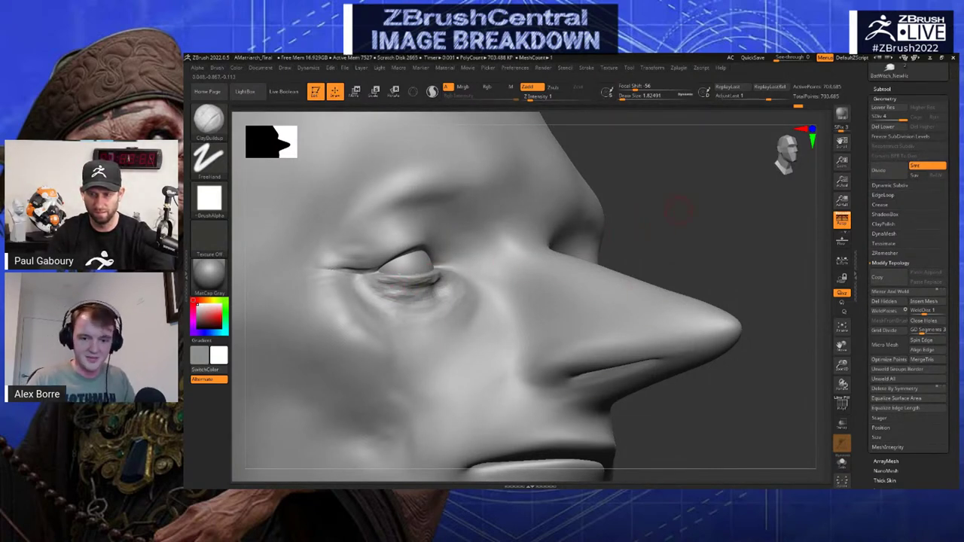
Layer fine wrinkles across the outer eye bag with ClayBuildup at draw sizes of about 1 to 1.1, smoothing where needed
{"action": "left_click_drag", "start_coordinate": [679, 211], "coordinate": [456, 271]}
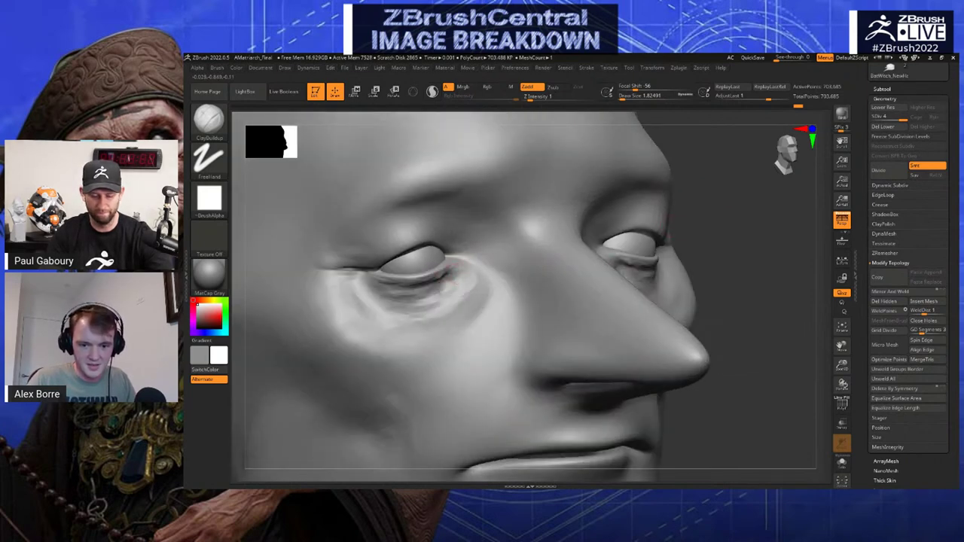
{"action": "mouse_move", "coordinate": [730, 245]}
{"action": "left_mouse_down"}
{"action": "mouse_move", "coordinate": [754, 268]}
{"action": "mouse_move", "coordinate": [724, 226]}
{"action": "mouse_move", "coordinate": [640, 234]}
{"action": "mouse_move", "coordinate": [708, 241]}
{"action": "mouse_move", "coordinate": [723, 301]}
{"action": "left_mouse_up"}
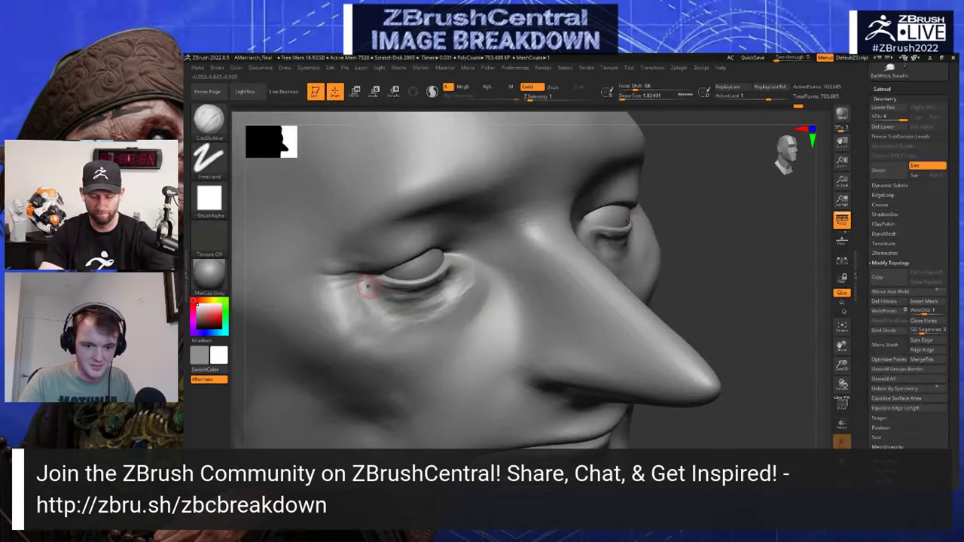
{"action": "mouse_move", "coordinate": [369, 286]}
{"action": "left_mouse_down"}
{"action": "mouse_move", "coordinate": [364, 296]}
{"action": "mouse_move", "coordinate": [377, 281]}
{"action": "mouse_move", "coordinate": [360, 296]}
{"action": "left_mouse_up"}
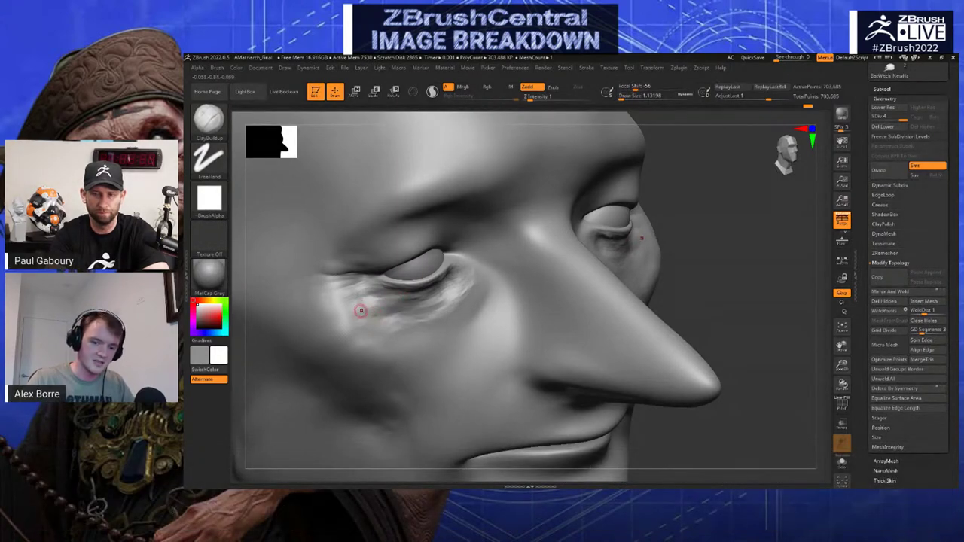
{"action": "key", "text": "s"}
{"action": "left_click_drag", "start_coordinate": [364, 318], "coordinate": [368, 317]}
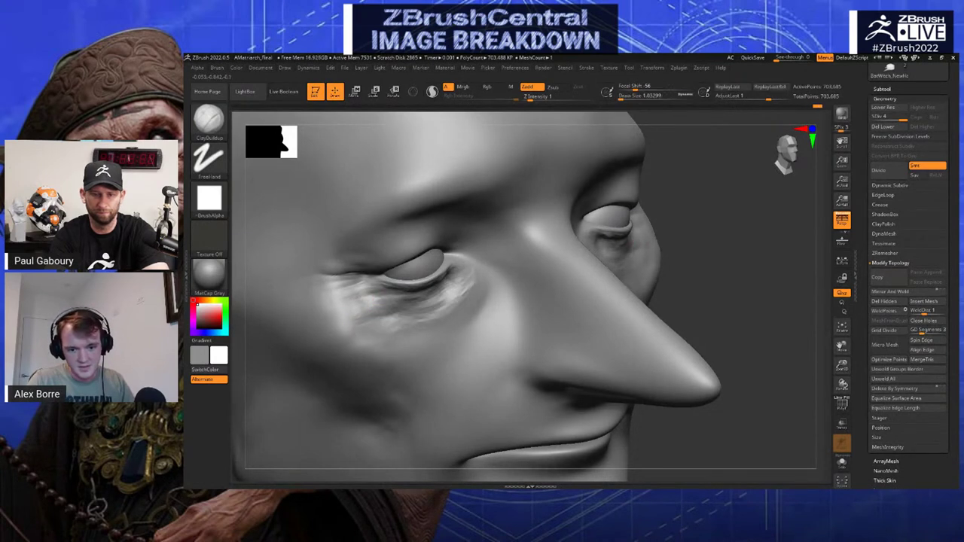
{"action": "key", "text": "shift"}
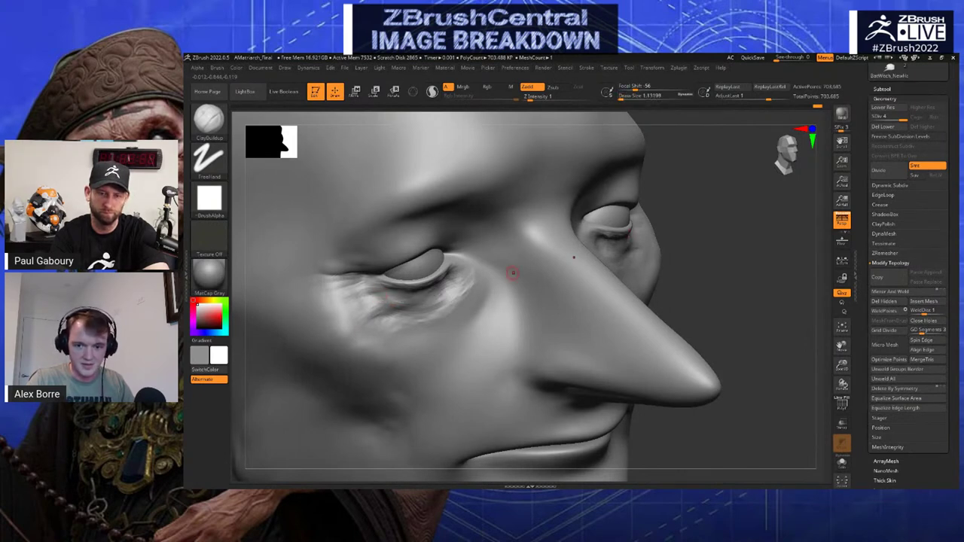
Strengthen the eye bag's middle and inner folds with ClayBuildup at draw sizes of about 2.2 and 1.8
{"action": "left_click_drag", "start_coordinate": [678, 233], "coordinate": [723, 207]}
{"action": "key", "text": "s"}
{"action": "left_click", "coordinate": [415, 304]}
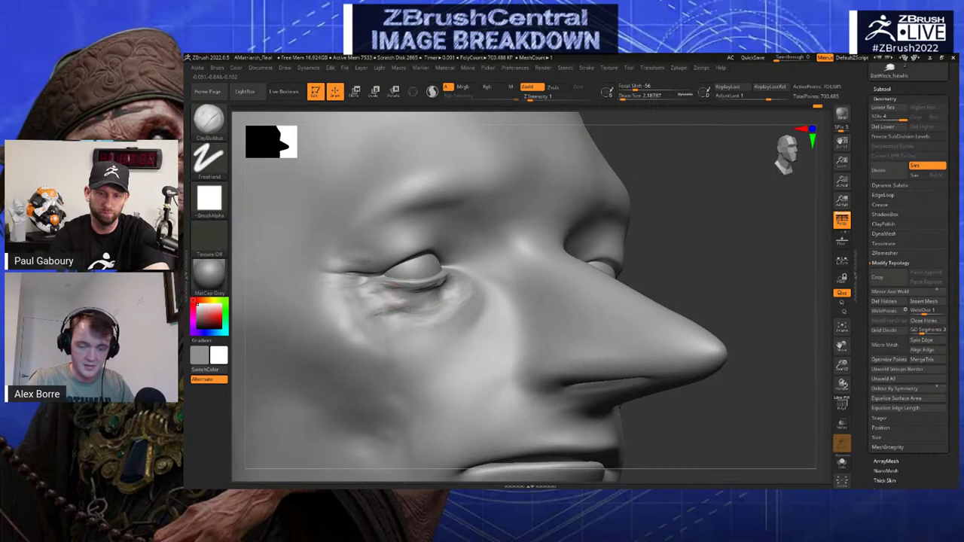
{"action": "mouse_move", "coordinate": [485, 272]}
{"action": "right_mouse_down"}
{"action": "mouse_move", "coordinate": [413, 300]}
{"action": "mouse_move", "coordinate": [555, 248]}
{"action": "right_mouse_up"}
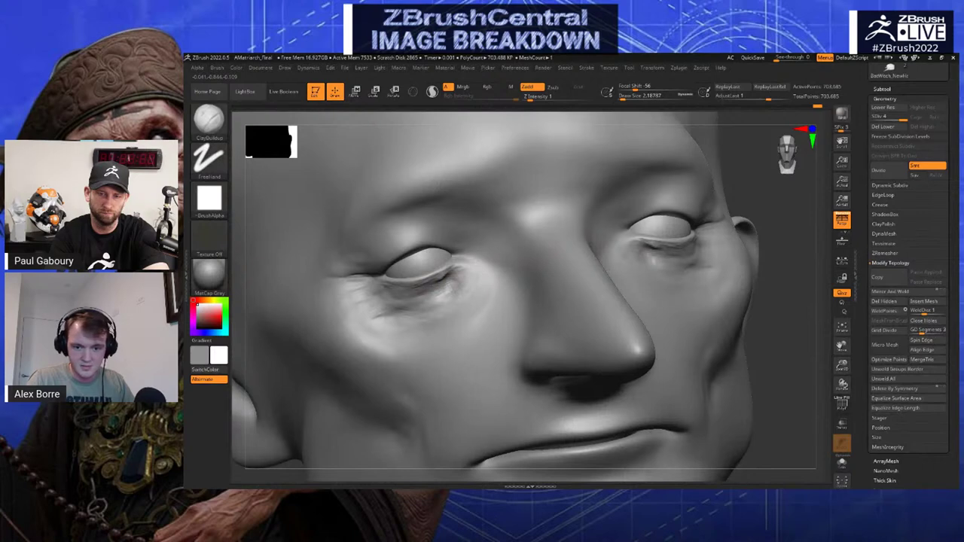
{"action": "key", "text": "s"}
{"action": "left_click", "coordinate": [437, 283]}
{"action": "left_click_drag", "start_coordinate": [439, 276], "coordinate": [443, 289]}
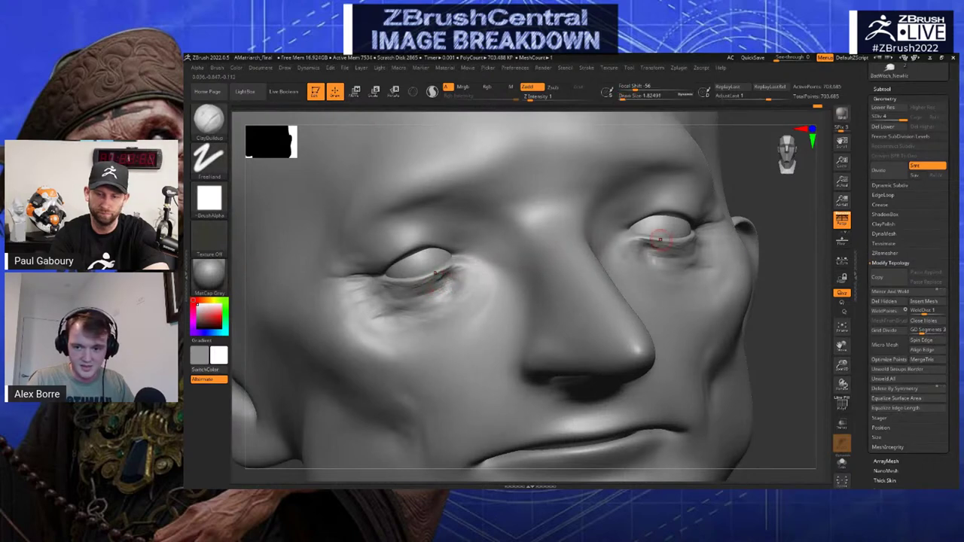
{"action": "right_click_drag", "start_coordinate": [661, 240], "coordinate": [423, 294]}
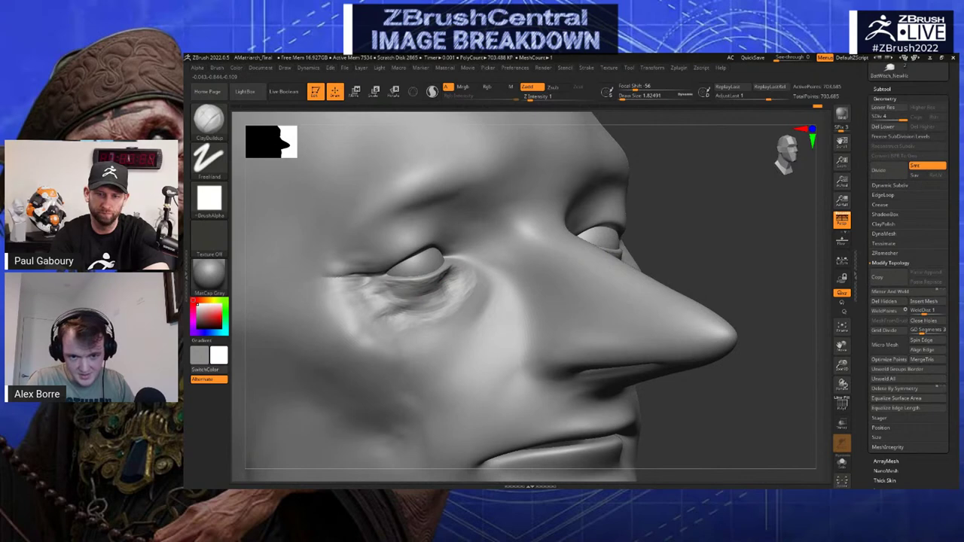
Carve fine creases into the eye bag's wrinkles with DamStandard at a draw size of about 1.03 and Z Intensity 7
{"action": "mouse_move", "coordinate": [657, 301]}
{"action": "right_mouse_down", "text": "ctrl"}
{"action": "mouse_move", "coordinate": [653, 230]}
{"action": "mouse_move", "coordinate": [652, 300]}
{"action": "right_mouse_up", "text": "ctrl"}
{"action": "key", "text": "b"}
{"action": "key", "text": "d"}
{"action": "key", "text": "s"}
{"action": "key", "text": "s"}
{"action": "left_click", "coordinate": [374, 292]}
{"action": "key", "text": "s"}
{"action": "left_click", "coordinate": [373, 294]}
{"action": "mouse_move", "coordinate": [372, 295]}
{"action": "left_mouse_down"}
{"action": "mouse_move", "coordinate": [387, 300]}
{"action": "mouse_move", "coordinate": [380, 303]}
{"action": "left_mouse_up"}
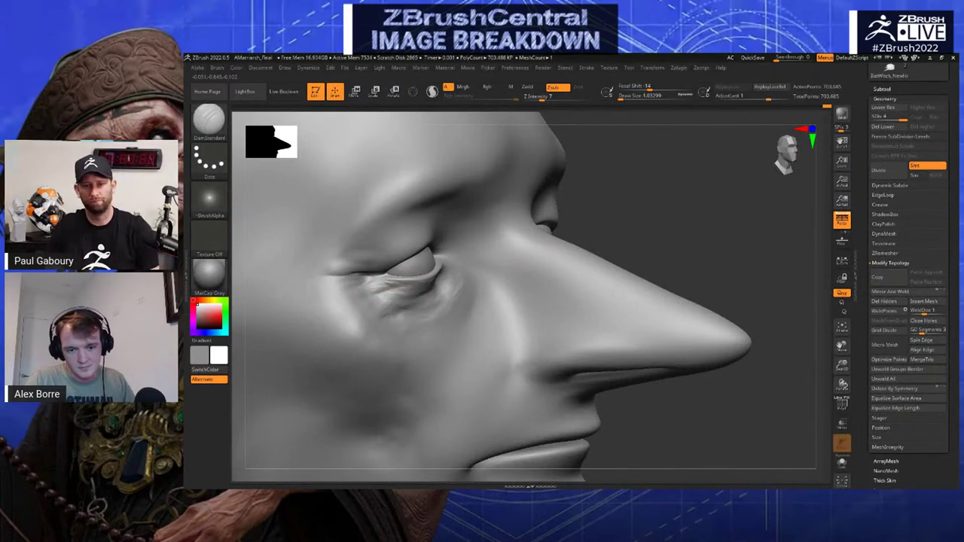
{"action": "right_click_drag", "start_coordinate": [555, 249], "coordinate": [540, 260]}
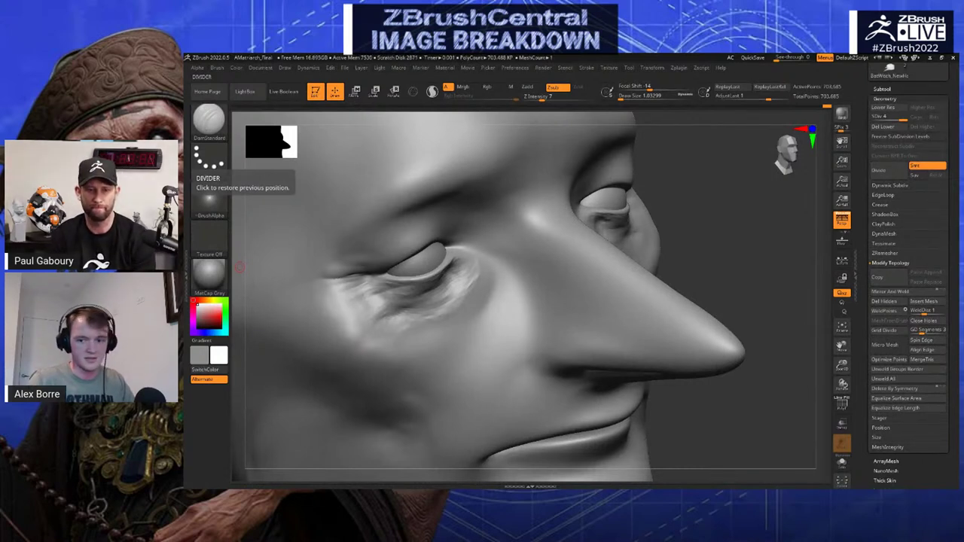
{"action": "mouse_move", "coordinate": [239, 267]}
{"action": "left_mouse_down"}
{"action": "mouse_move", "coordinate": [224, 267]}
{"action": "mouse_move", "coordinate": [263, 266]}
{"action": "left_mouse_up"}
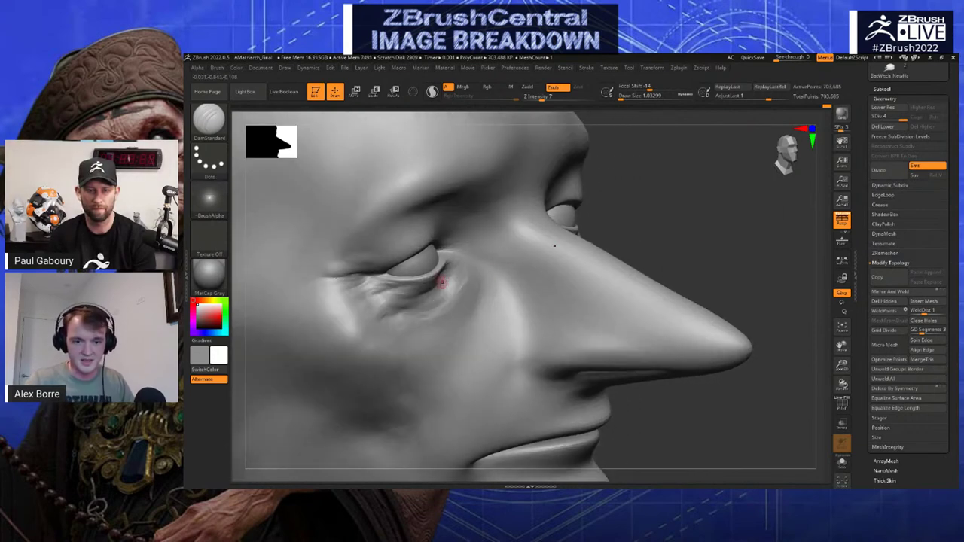
{"action": "mouse_move", "coordinate": [653, 212]}
{"action": "left_mouse_down"}
{"action": "mouse_move", "coordinate": [675, 215]}
{"action": "mouse_move", "coordinate": [659, 217]}
{"action": "left_mouse_up"}
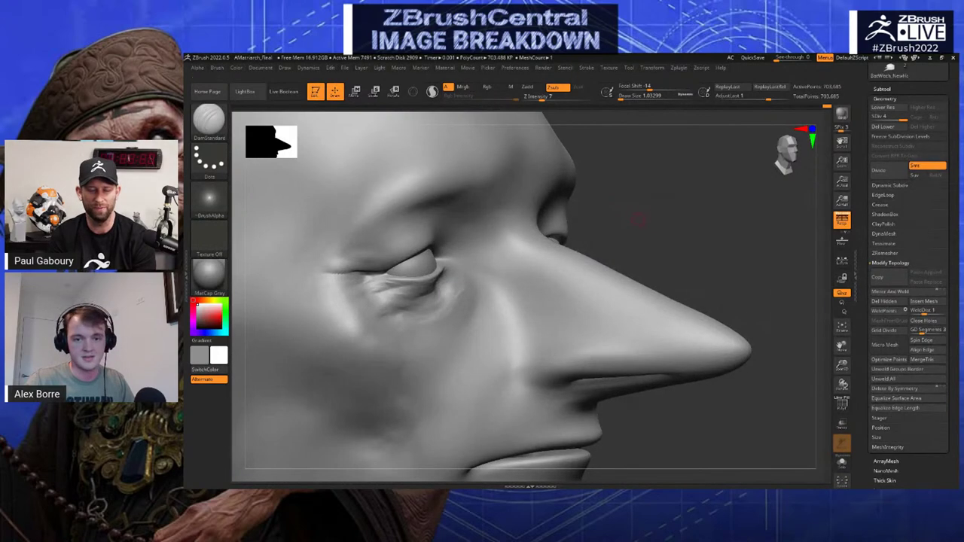
Cut sharper creases just below the lower eyelid with DamStandard at Z Intensity 12 and a draw size of 1
{"action": "left_click_drag", "start_coordinate": [543, 97], "coordinate": [548, 97]}
{"action": "key", "text": "s"}
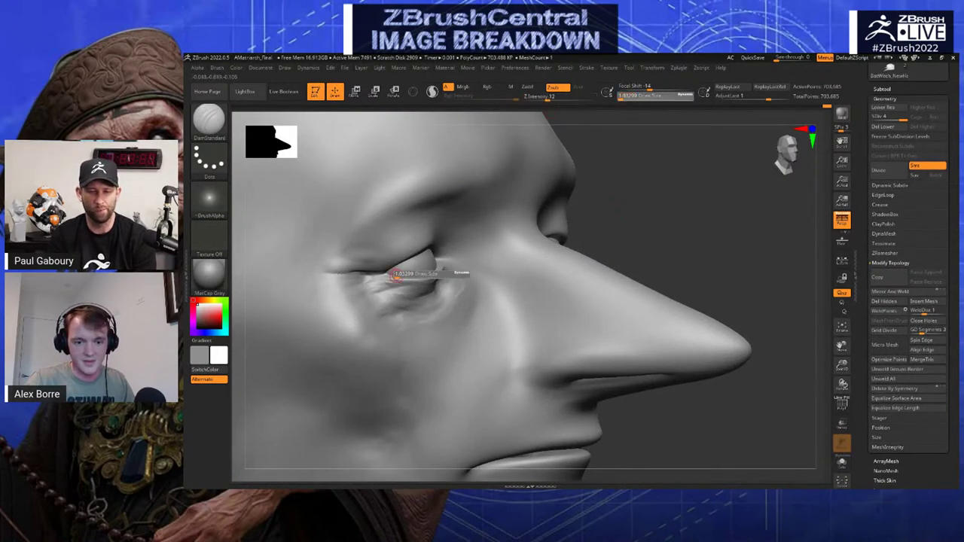
{"action": "left_click_drag", "start_coordinate": [396, 275], "coordinate": [391, 276]}
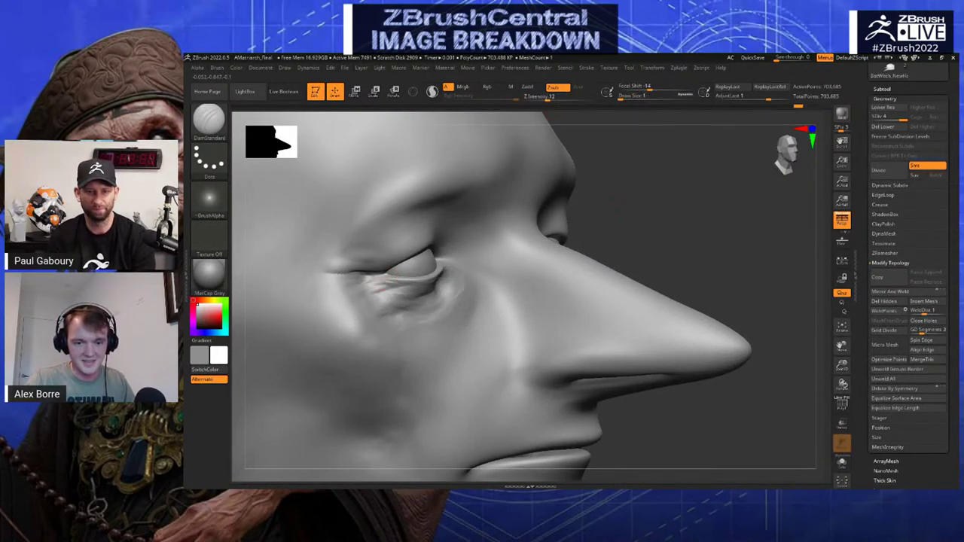
{"action": "right_click_drag", "start_coordinate": [433, 273], "coordinate": [538, 244]}
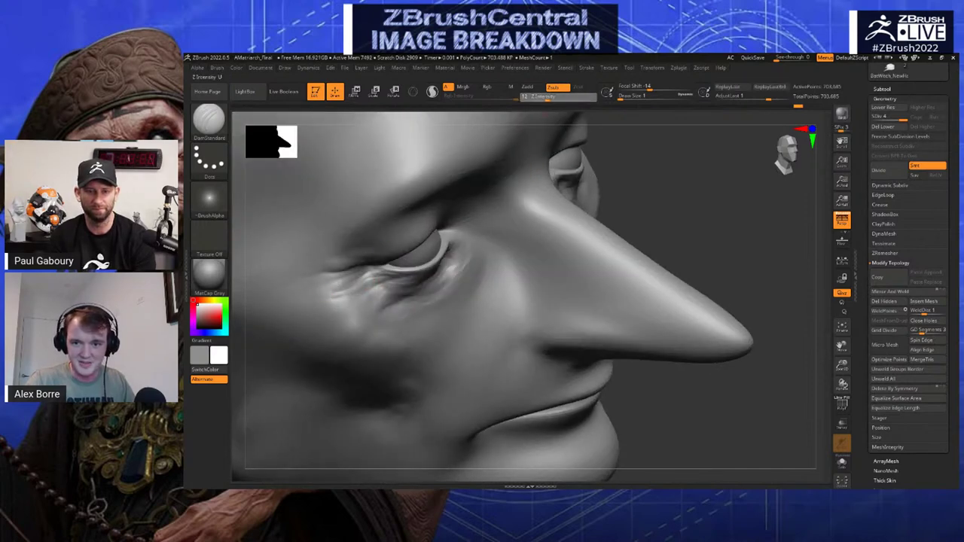
Smooth the outer eye bag and refine its fine wrinkles with DamStandard at Z Intensity 8 and a draw size of 1
{"action": "left_click_drag", "start_coordinate": [548, 97], "coordinate": [543, 97]}
{"action": "mouse_move", "coordinate": [334, 288]}
{"action": "left_mouse_down", "text": "shift"}
{"action": "mouse_move", "coordinate": [319, 297]}
{"action": "mouse_move", "coordinate": [360, 290]}
{"action": "left_mouse_up", "text": "shift"}
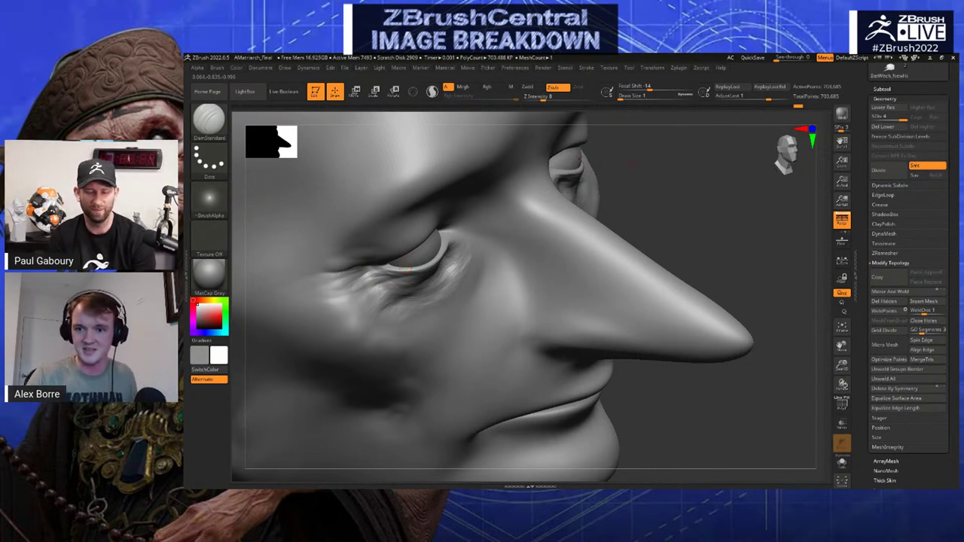
{"action": "right_click_drag", "start_coordinate": [518, 260], "coordinate": [527, 231]}
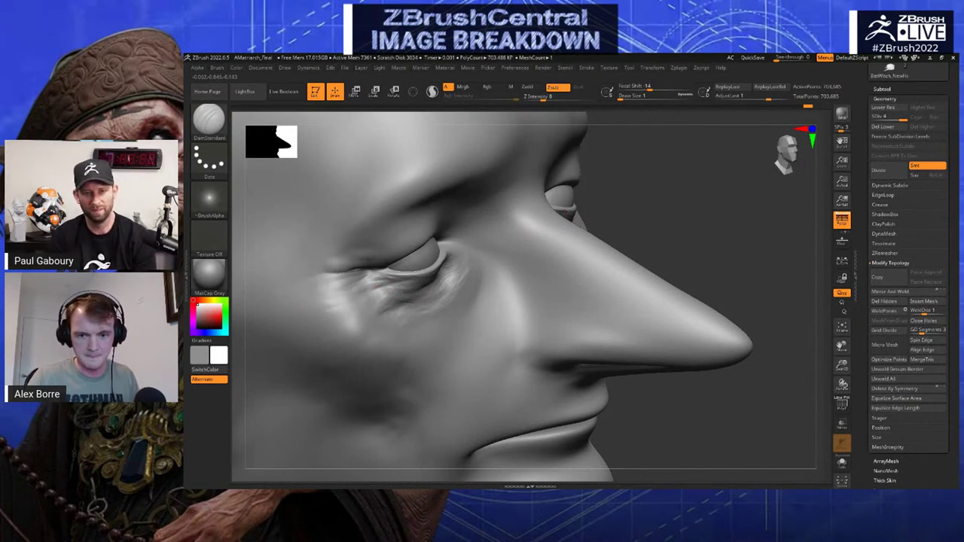
{"action": "right_click_drag", "start_coordinate": [377, 285], "coordinate": [364, 284]}
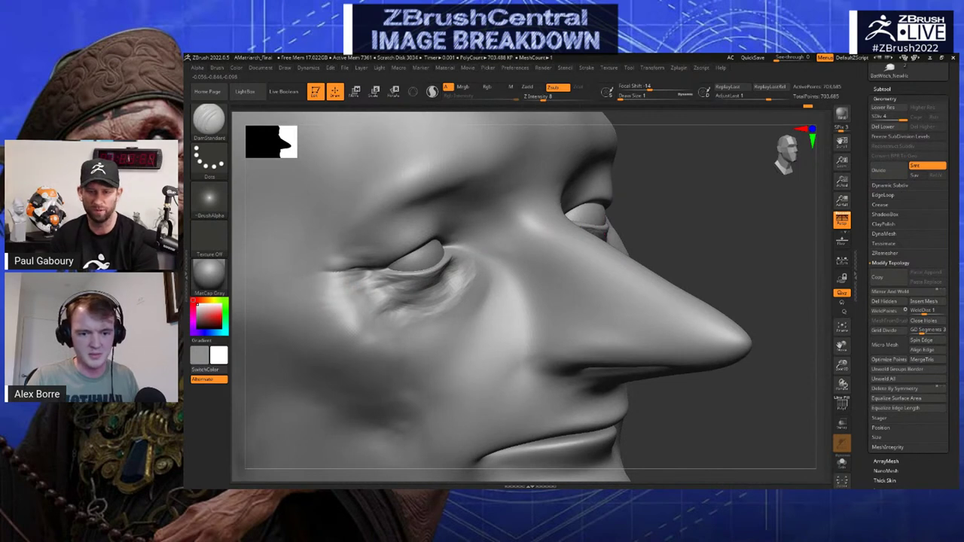
Undo unwanted strokes and carve crow's-feet wrinkles beside the outer eye corner with DamStandard at a draw size of about 1.8
{"action": "key", "text": "ctrl+z"}
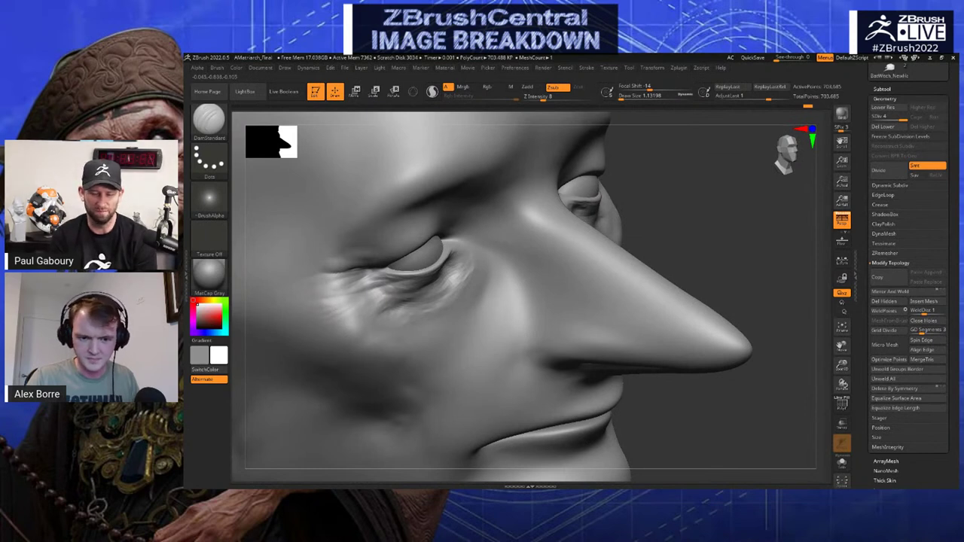
{"action": "key", "text": "ctrl+z"}
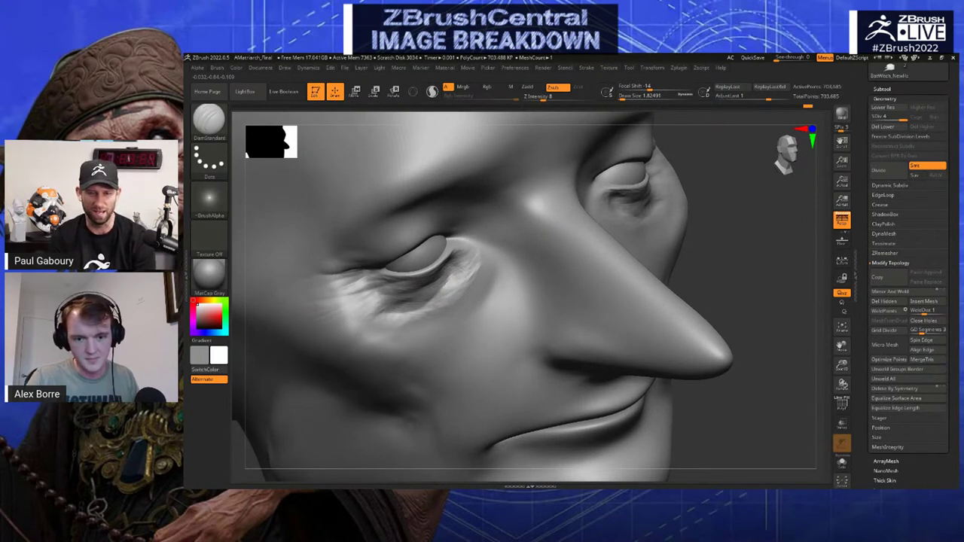
{"action": "left_click_drag", "start_coordinate": [723, 211], "coordinate": [708, 331]}
{"action": "key", "text": "ctrl+z"}
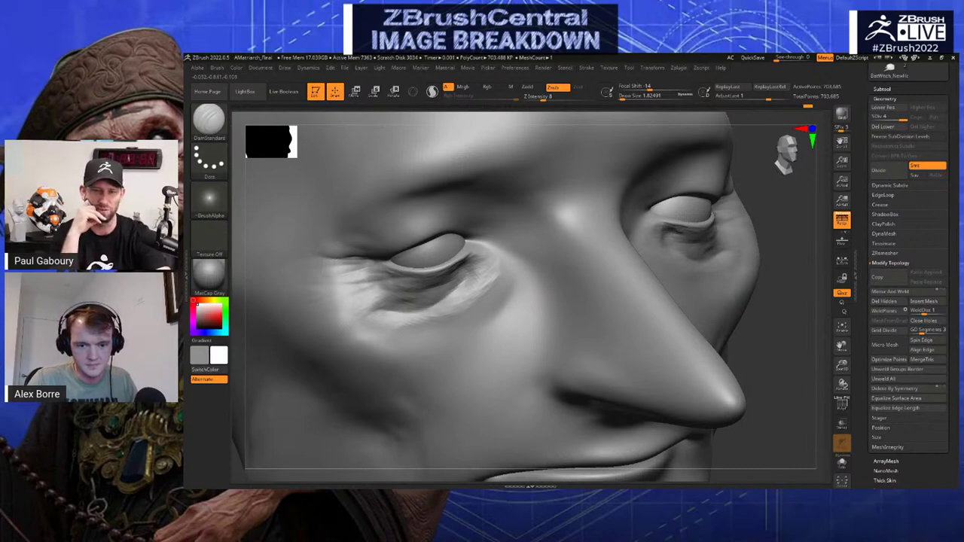
{"action": "key", "text": "ctrl+z"}
{"action": "key", "text": "ctrl+z"}
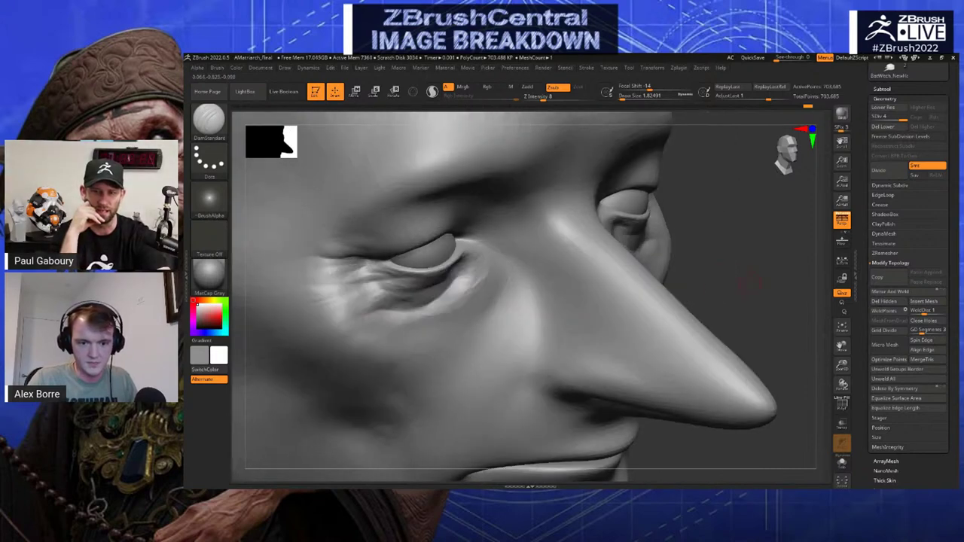
{"action": "left_click_drag", "start_coordinate": [359, 301], "coordinate": [348, 310]}
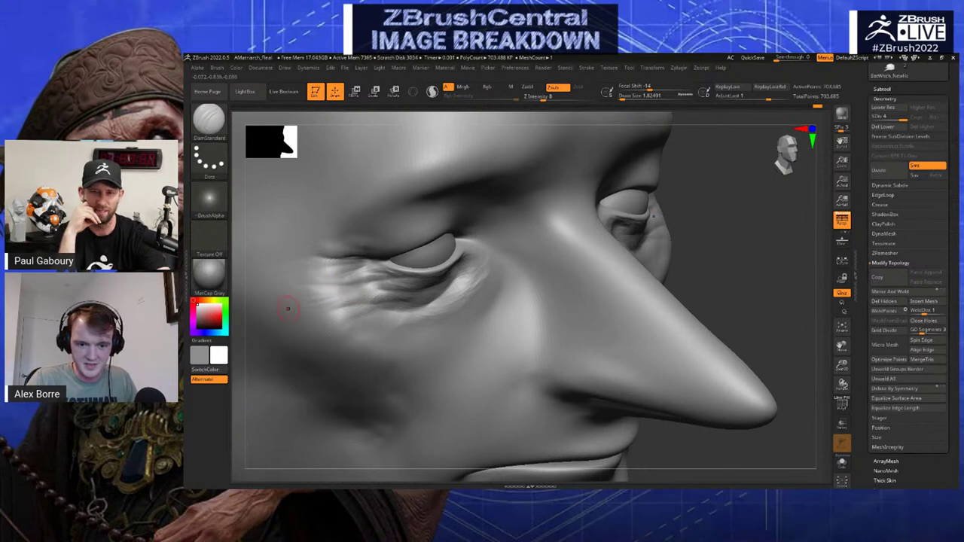
Carve the crease above the upper eyelid with DamStandard at a draw size of about 2.2
{"action": "left_click_drag", "start_coordinate": [731, 243], "coordinate": [685, 221], "text": "alt"}
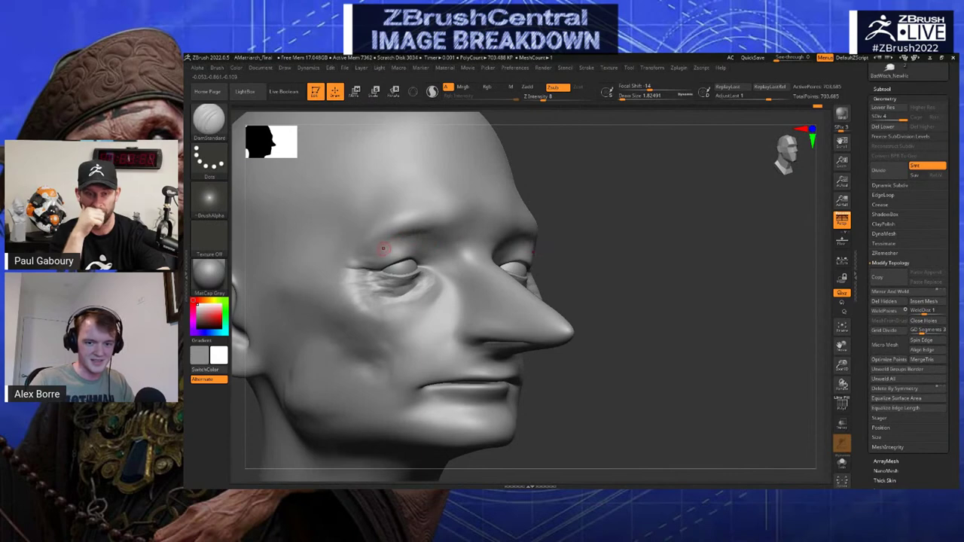
{"action": "left_click_drag", "start_coordinate": [604, 199], "coordinate": [596, 249]}
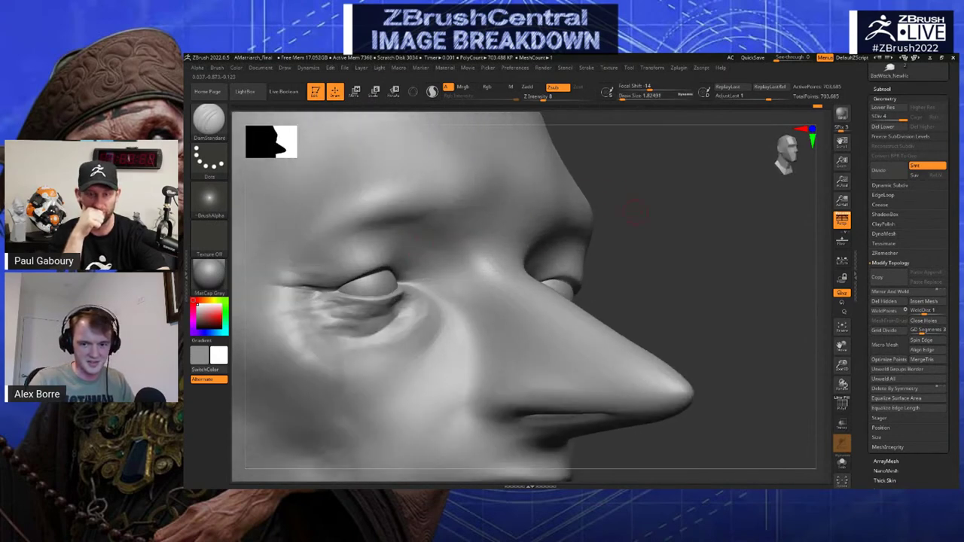
{"action": "right_click_drag", "start_coordinate": [430, 239], "coordinate": [403, 253]}
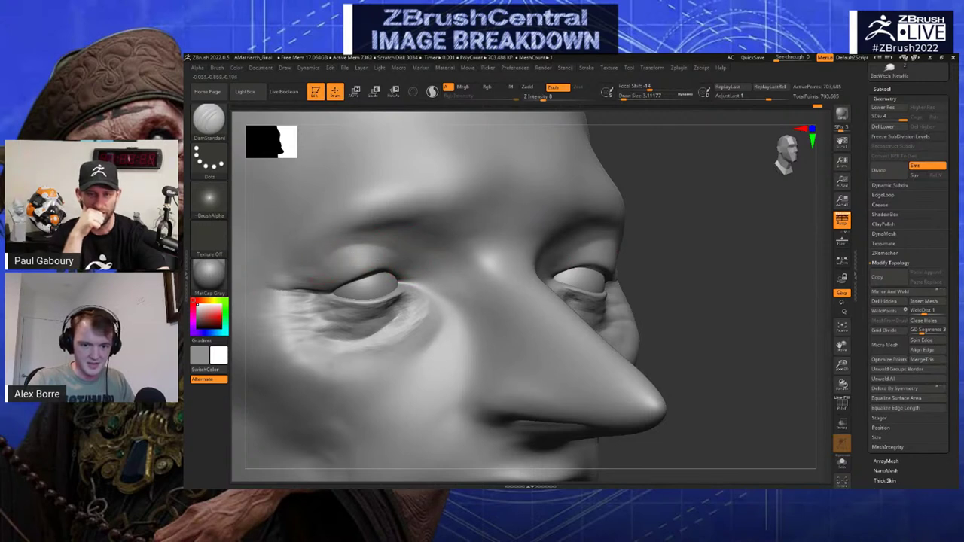
{"action": "key", "text": "bracketleft"}
{"action": "key", "text": "bracketleft"}
{"action": "left_click_drag", "start_coordinate": [332, 249], "coordinate": [348, 243]}
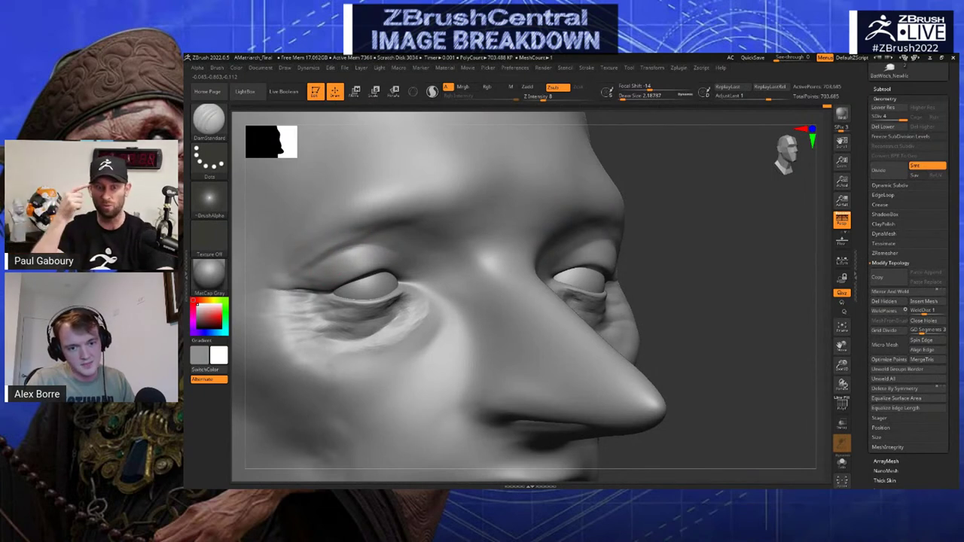
Deepen the fold between the upper eyelid and brow with DamStandard at draw sizes of about 4.3 and 2.6
{"action": "right_click_drag", "start_coordinate": [424, 207], "coordinate": [391, 232]}
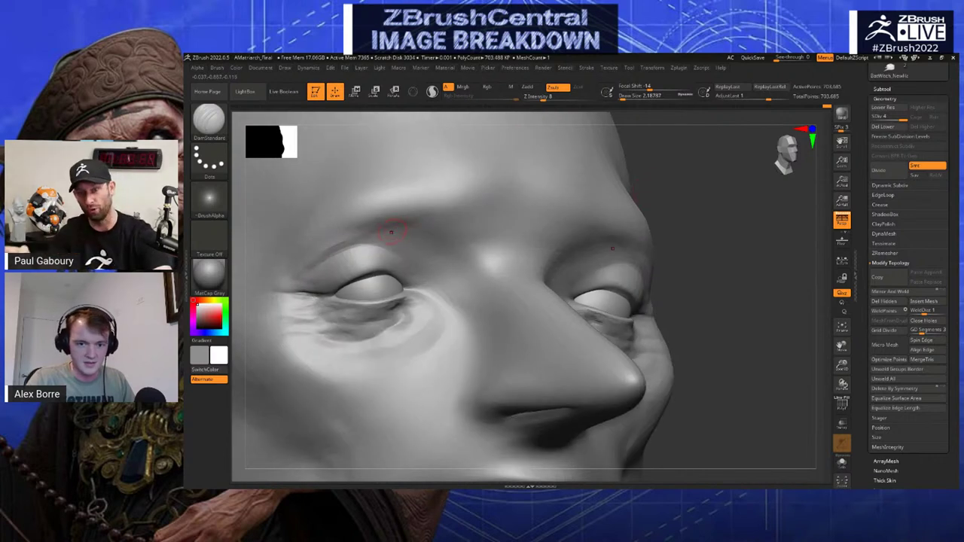
{"action": "key", "text": "s"}
{"action": "left_click_drag", "start_coordinate": [440, 236], "coordinate": [448, 240]}
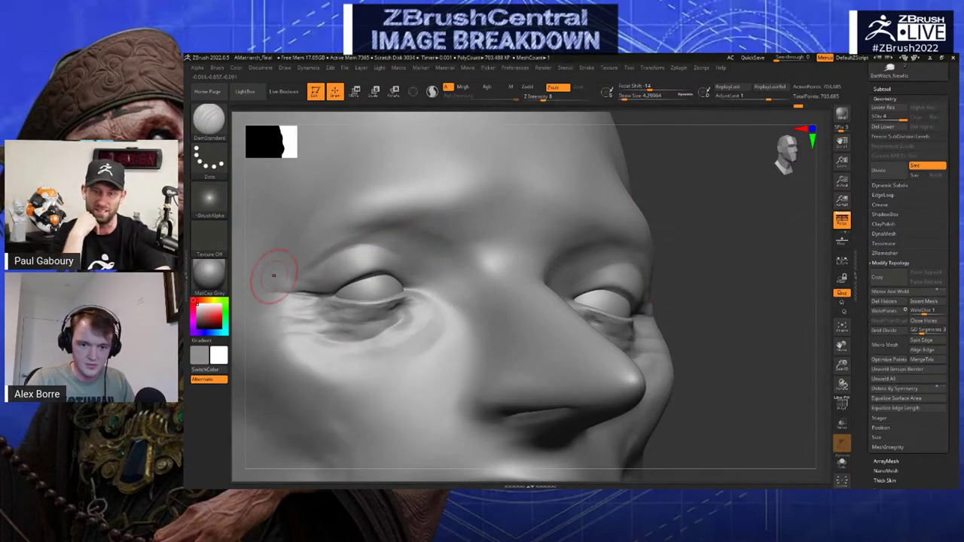
{"action": "right_click_drag", "start_coordinate": [565, 188], "coordinate": [412, 220]}
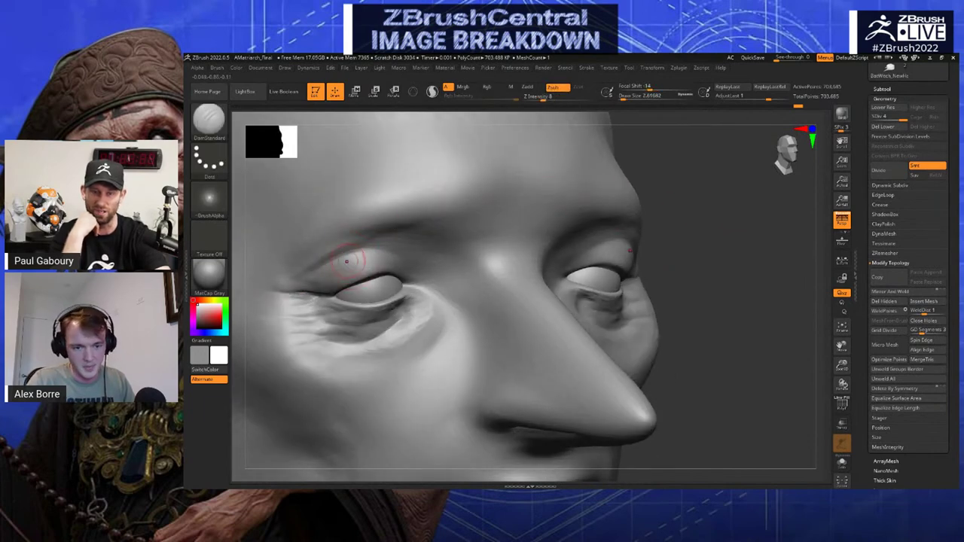
Sharpen the upper eyelid fold and both eye corners with DamStandard at draw sizes of about 1 and 1.8
{"action": "right_click_drag", "start_coordinate": [348, 264], "coordinate": [405, 266]}
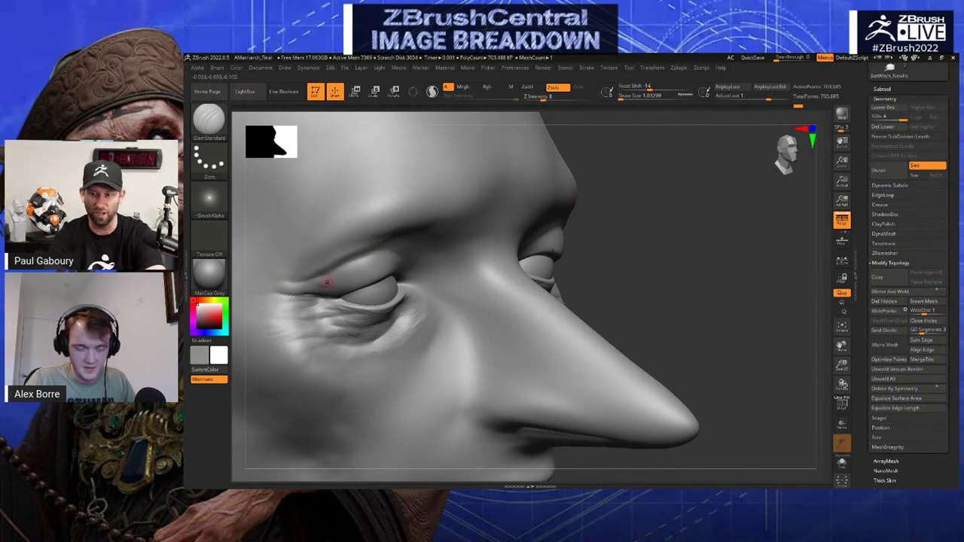
{"action": "right_click_drag", "start_coordinate": [509, 237], "coordinate": [483, 238]}
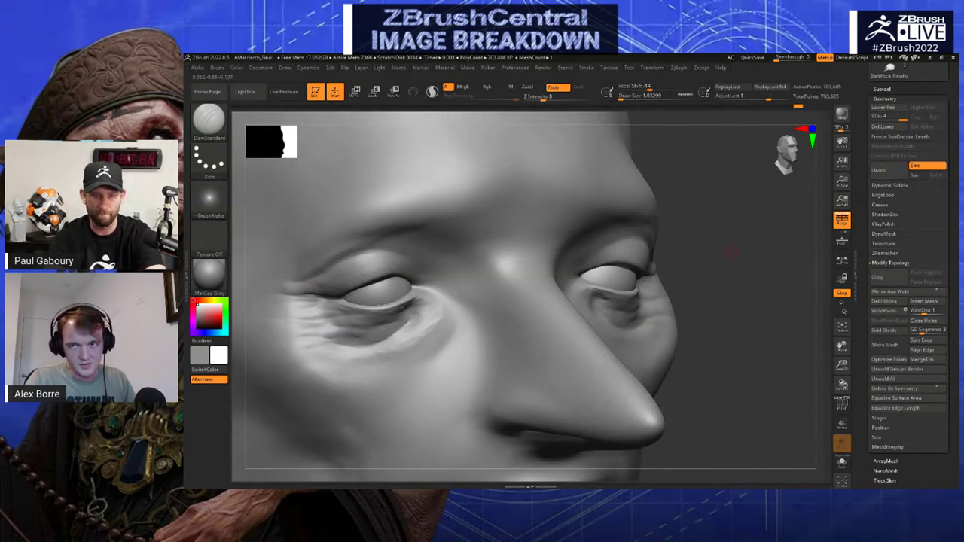
{"action": "right_click_drag", "start_coordinate": [731, 252], "coordinate": [405, 253]}
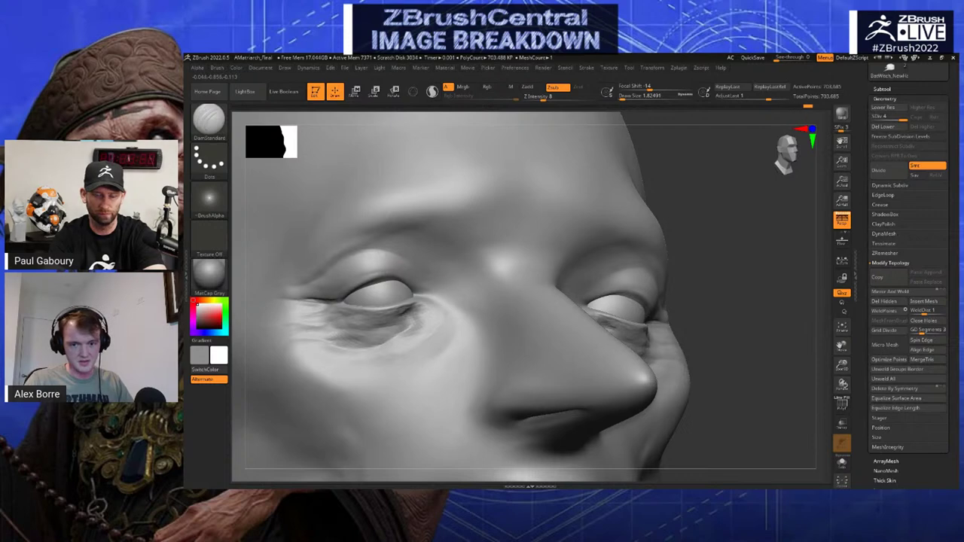
{"action": "right_click_drag", "start_coordinate": [450, 298], "coordinate": [393, 284]}
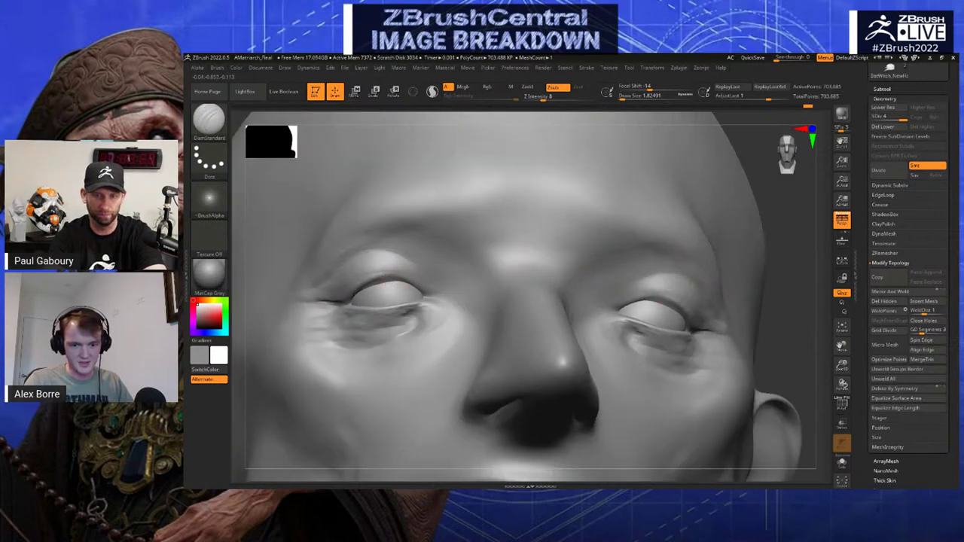
{"action": "left_click_drag", "start_coordinate": [771, 280], "coordinate": [814, 302]}
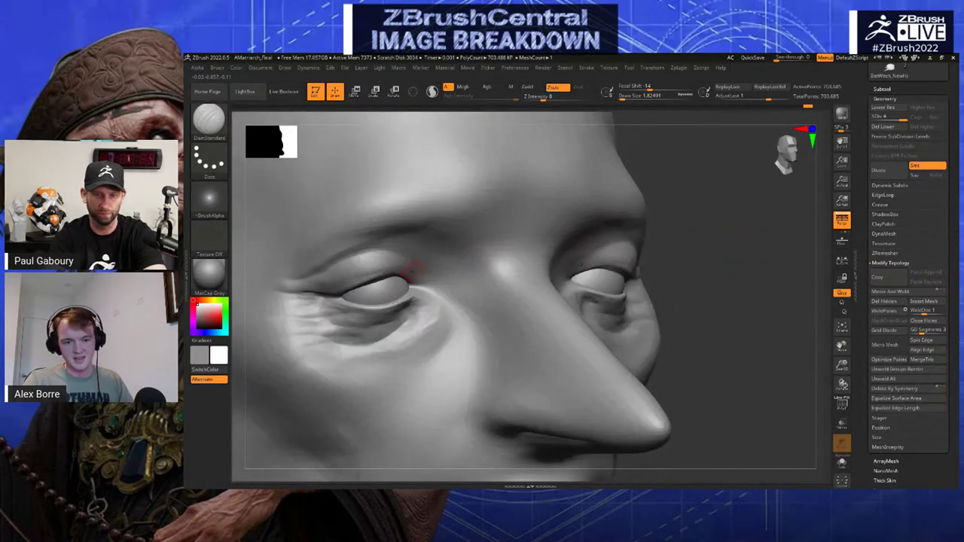
{"action": "right_click_drag", "start_coordinate": [669, 217], "coordinate": [665, 241]}
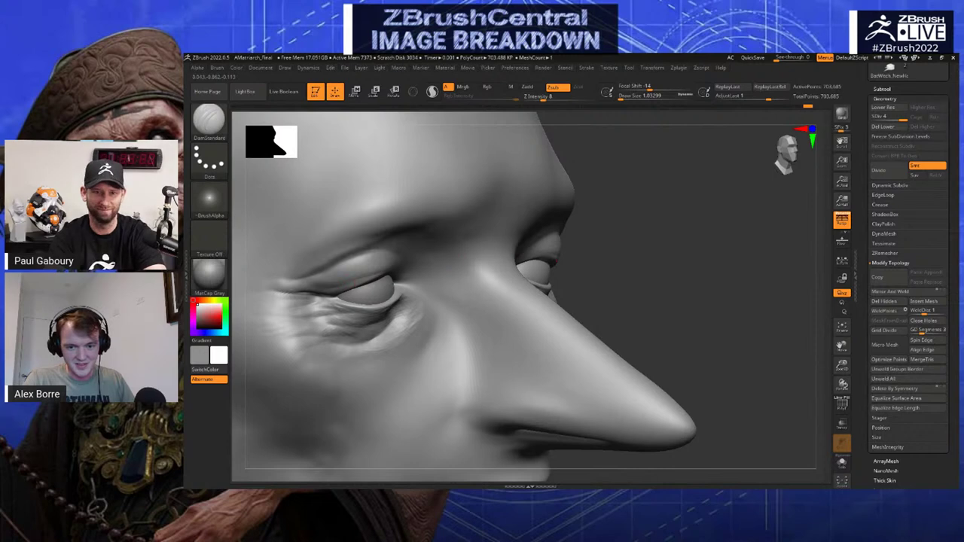
{"action": "right_click_drag", "start_coordinate": [447, 254], "coordinate": [380, 264]}
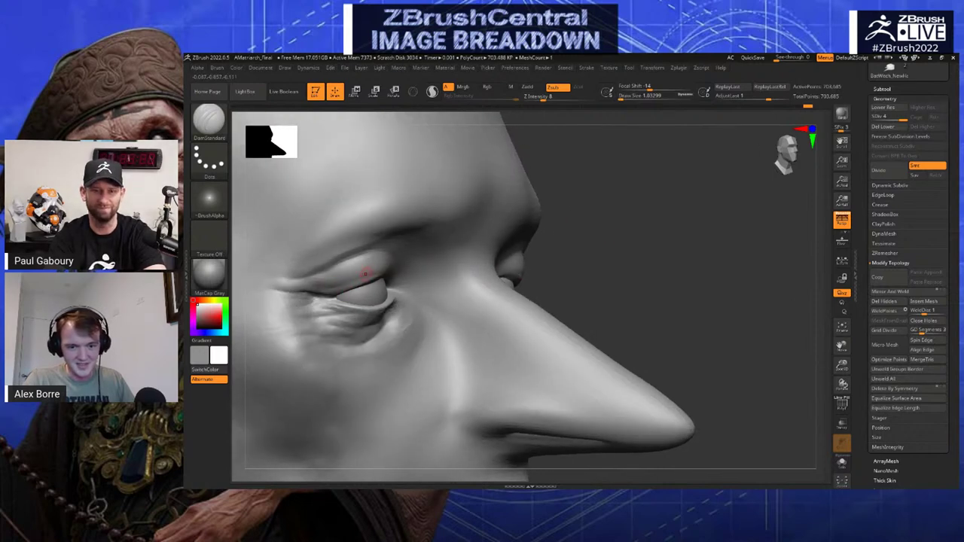
Refine the upper eyelid's rim and the crease beneath the brow with DamStandard at draw sizes of about 1.3 and 2.2
{"action": "mouse_move", "coordinate": [563, 233]}
{"action": "right_mouse_down"}
{"action": "mouse_move", "coordinate": [573, 228]}
{"action": "mouse_move", "coordinate": [322, 305]}
{"action": "right_mouse_up"}
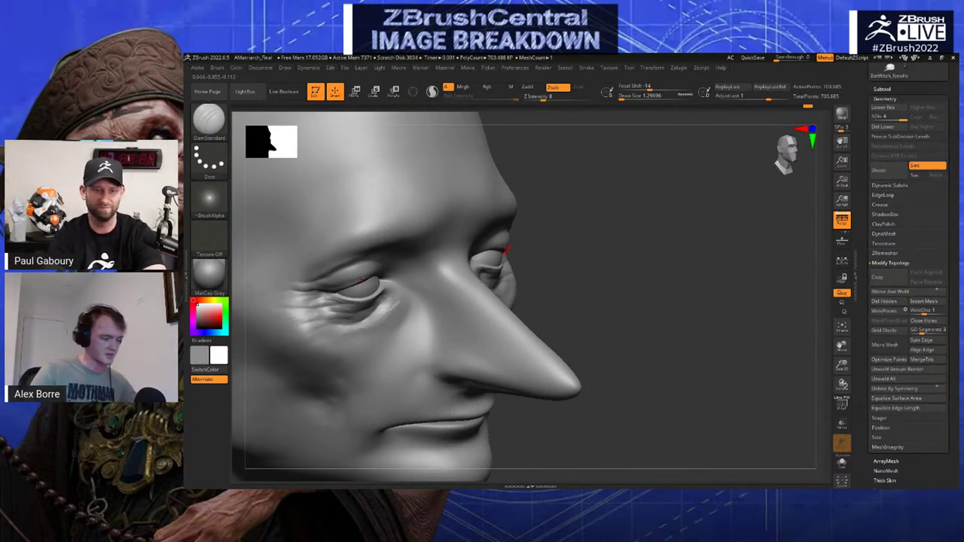
{"action": "left_click_drag", "start_coordinate": [592, 235], "coordinate": [392, 197]}
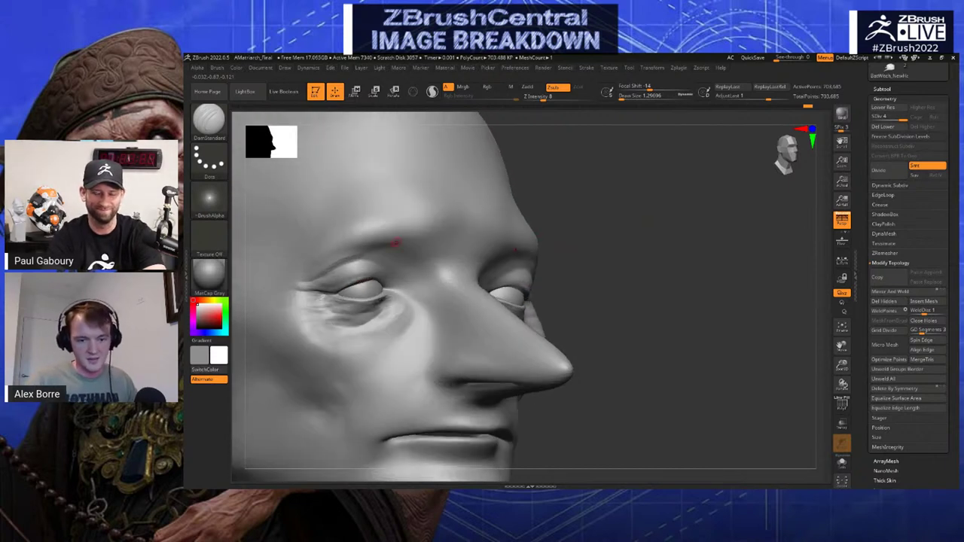
{"action": "left_click_drag", "start_coordinate": [352, 257], "coordinate": [376, 211]}
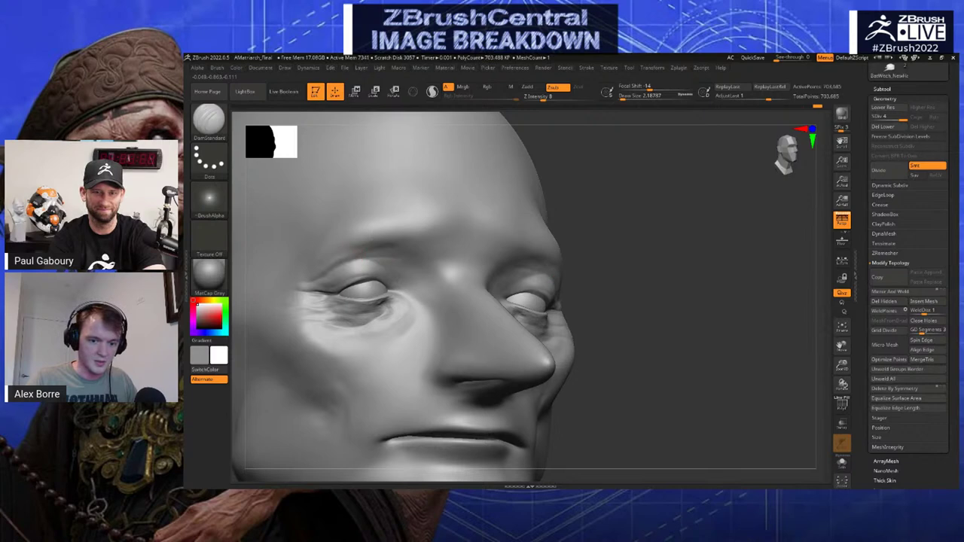
{"action": "mouse_move", "coordinate": [584, 316]}
{"action": "left_mouse_down"}
{"action": "mouse_move", "coordinate": [603, 324]}
{"action": "mouse_move", "coordinate": [595, 256]}
{"action": "mouse_move", "coordinate": [579, 233]}
{"action": "left_mouse_up"}
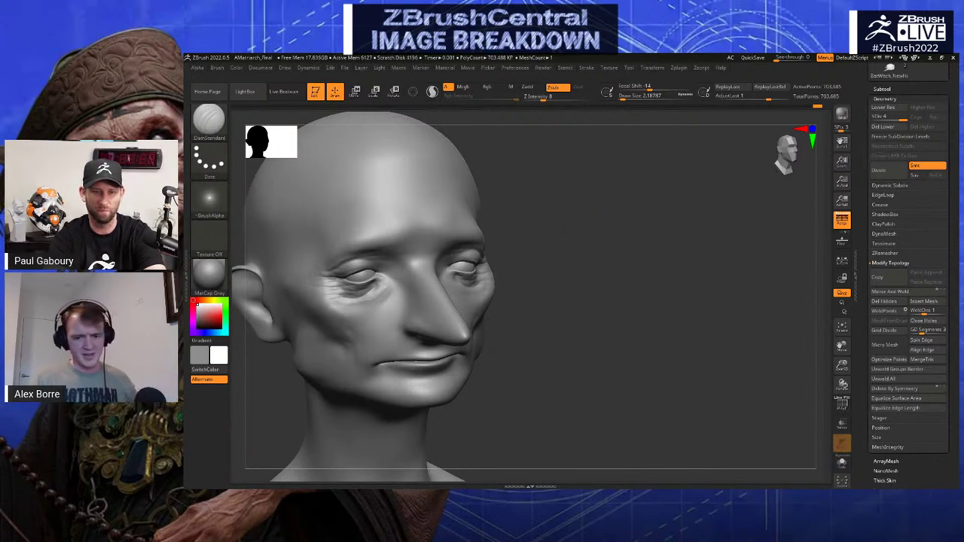
{"action": "left_click_drag", "start_coordinate": [562, 232], "coordinate": [527, 241]}
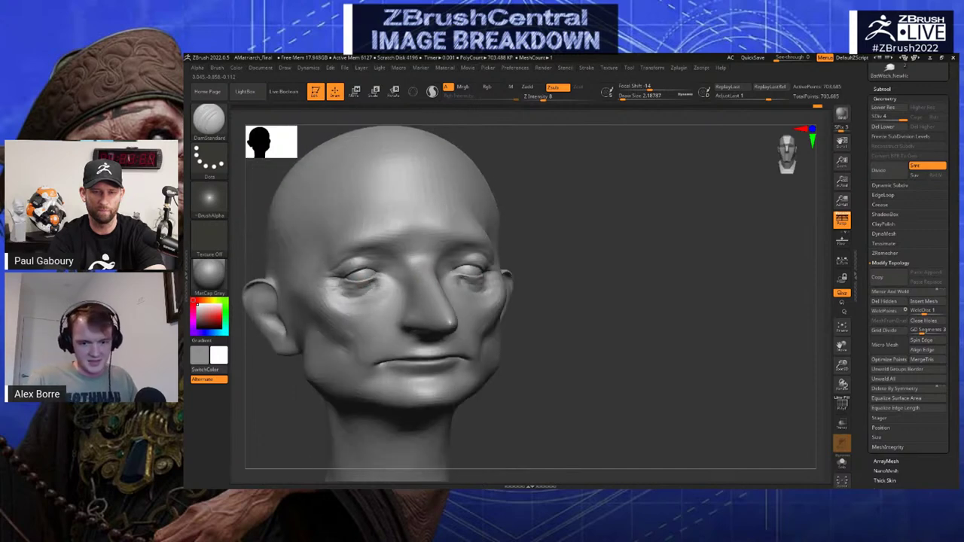
{"action": "mouse_move", "coordinate": [609, 215]}
{"action": "left_mouse_down"}
{"action": "mouse_move", "coordinate": [612, 251]}
{"action": "mouse_move", "coordinate": [652, 245]}
{"action": "left_mouse_up"}
{"action": "left_click_drag", "start_coordinate": [652, 244], "coordinate": [659, 278], "text": "alt"}
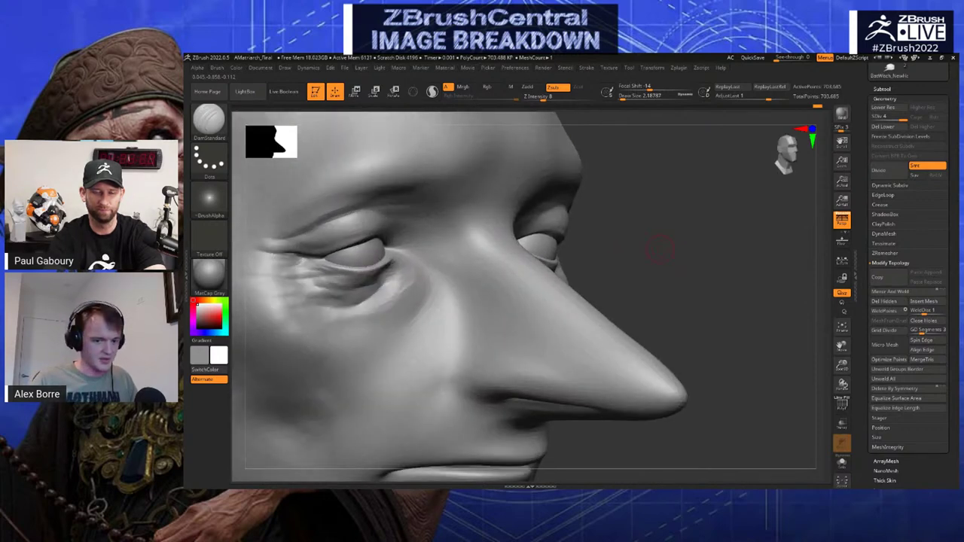
Carve fine wrinkles beneath the eye and around its outer corner with DamStandard at draw sizes of about 3.7 and 1.3
{"action": "left_click_drag", "start_coordinate": [646, 247], "coordinate": [674, 258], "text": "alt"}
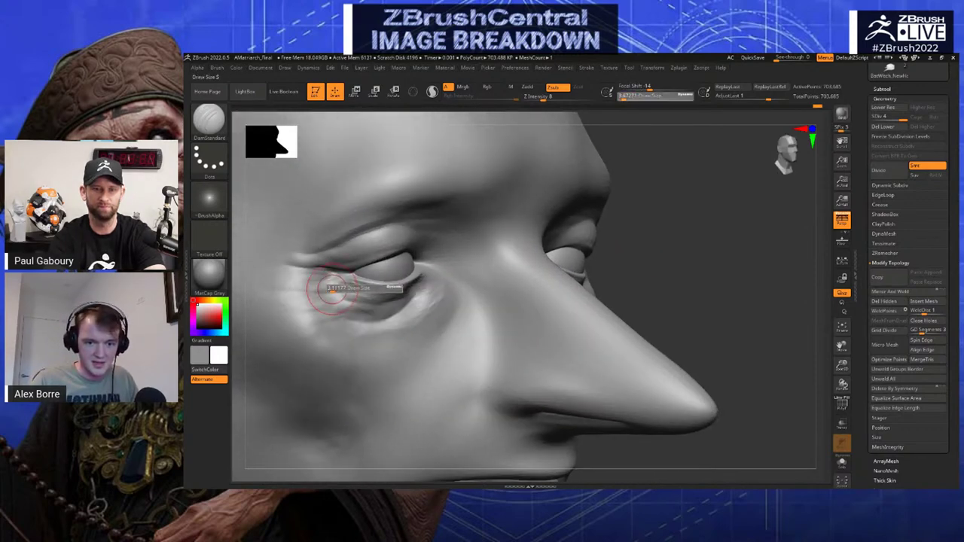
{"action": "mouse_move", "coordinate": [581, 241]}
{"action": "right_mouse_down"}
{"action": "mouse_move", "coordinate": [731, 283]}
{"action": "mouse_move", "coordinate": [535, 279]}
{"action": "right_mouse_up"}
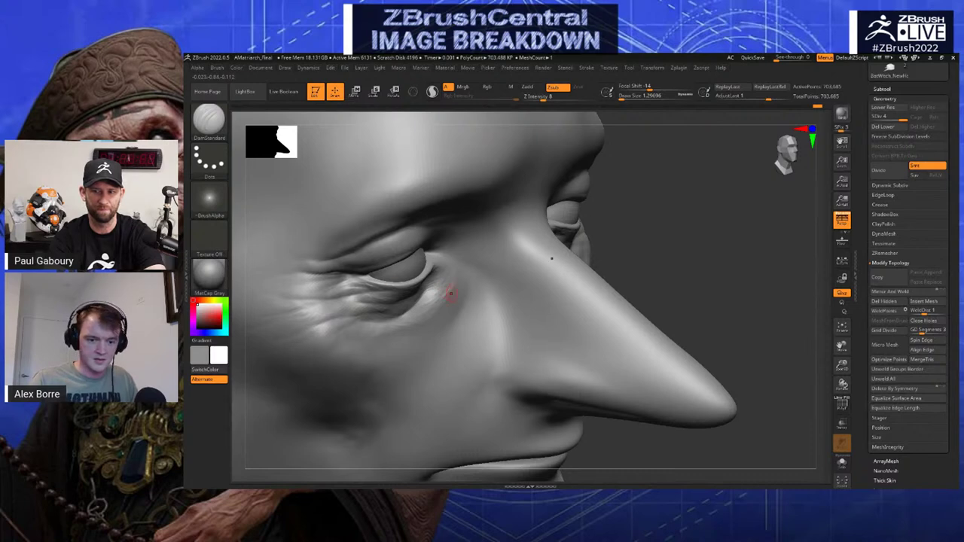
{"action": "right_click_drag", "start_coordinate": [498, 276], "coordinate": [354, 306]}
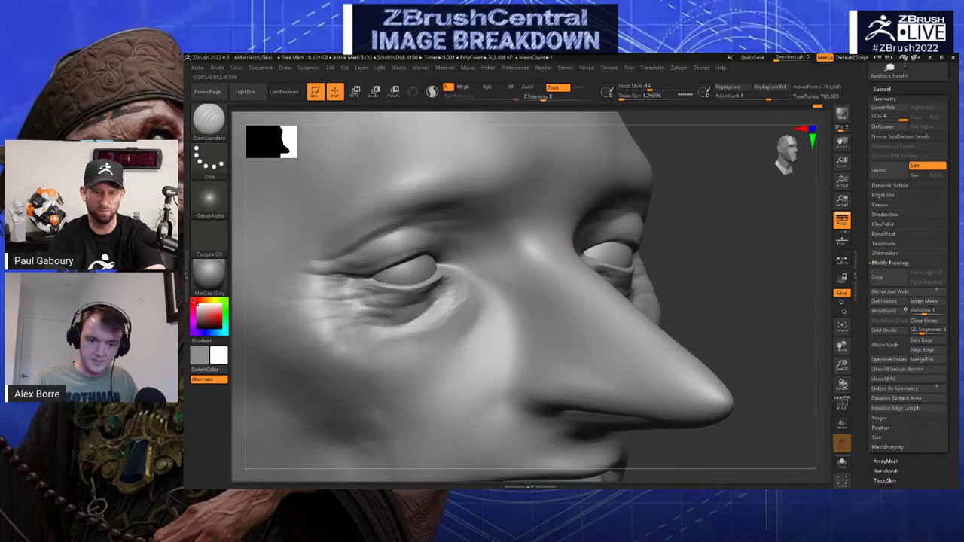
{"action": "mouse_move", "coordinate": [648, 280]}
{"action": "right_mouse_down"}
{"action": "mouse_move", "coordinate": [751, 286]}
{"action": "mouse_move", "coordinate": [746, 264]}
{"action": "mouse_move", "coordinate": [667, 272]}
{"action": "mouse_move", "coordinate": [663, 332]}
{"action": "right_mouse_up"}
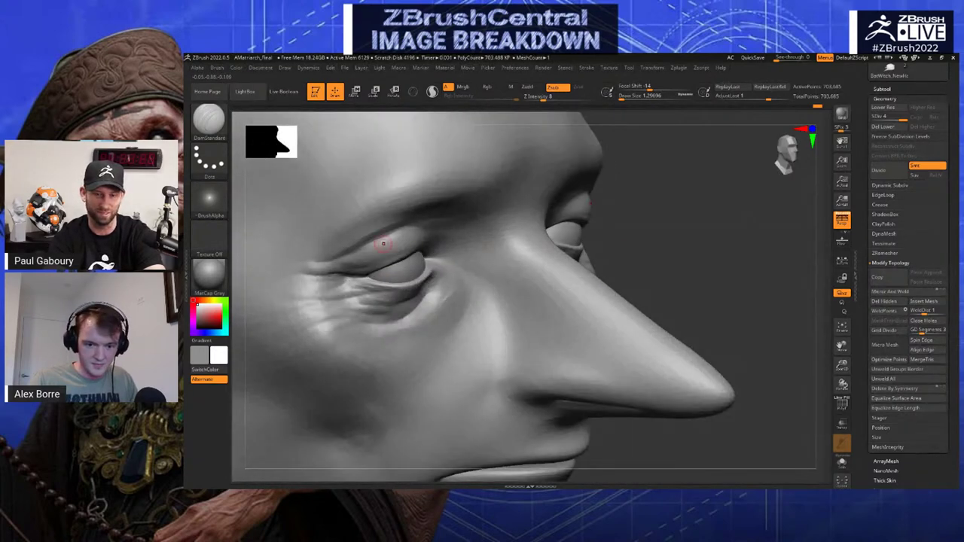
{"action": "right_click_drag", "start_coordinate": [595, 245], "coordinate": [516, 242]}
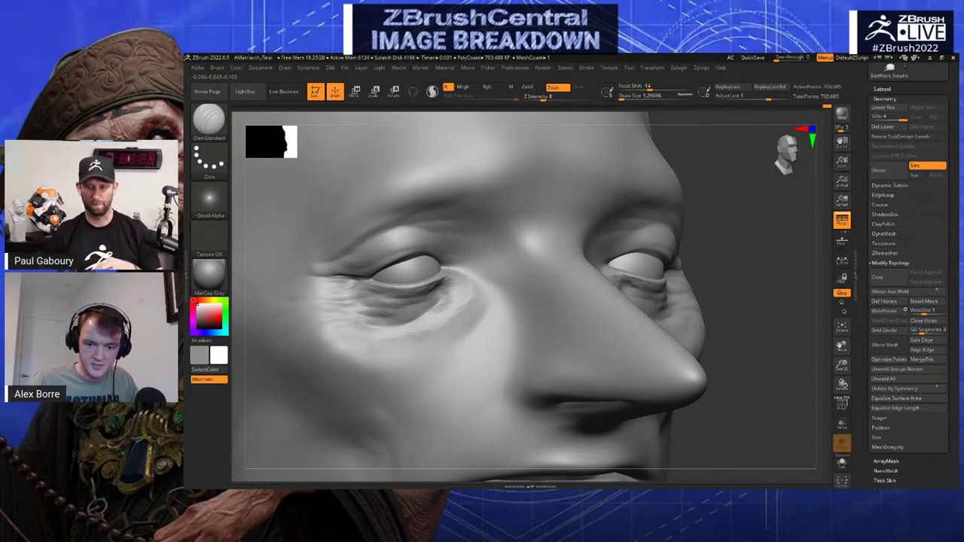
Refine and soften the folds below the eye's outer corner at a draw size of about 3.7
{"action": "mouse_move", "coordinate": [727, 264]}
{"action": "left_mouse_down"}
{"action": "mouse_move", "coordinate": [769, 260]}
{"action": "mouse_move", "coordinate": [683, 245]}
{"action": "mouse_move", "coordinate": [716, 246]}
{"action": "mouse_move", "coordinate": [716, 290]}
{"action": "mouse_move", "coordinate": [678, 290]}
{"action": "left_mouse_up"}
{"action": "left_click_drag", "start_coordinate": [678, 241], "coordinate": [671, 207], "text": "alt"}
{"action": "key", "text": "s"}
{"action": "mouse_move", "coordinate": [351, 304]}
{"action": "left_mouse_down"}
{"action": "mouse_move", "coordinate": [357, 332]}
{"action": "mouse_move", "coordinate": [352, 314]}
{"action": "mouse_move", "coordinate": [359, 319]}
{"action": "left_mouse_up"}
{"action": "key", "text": "shift"}
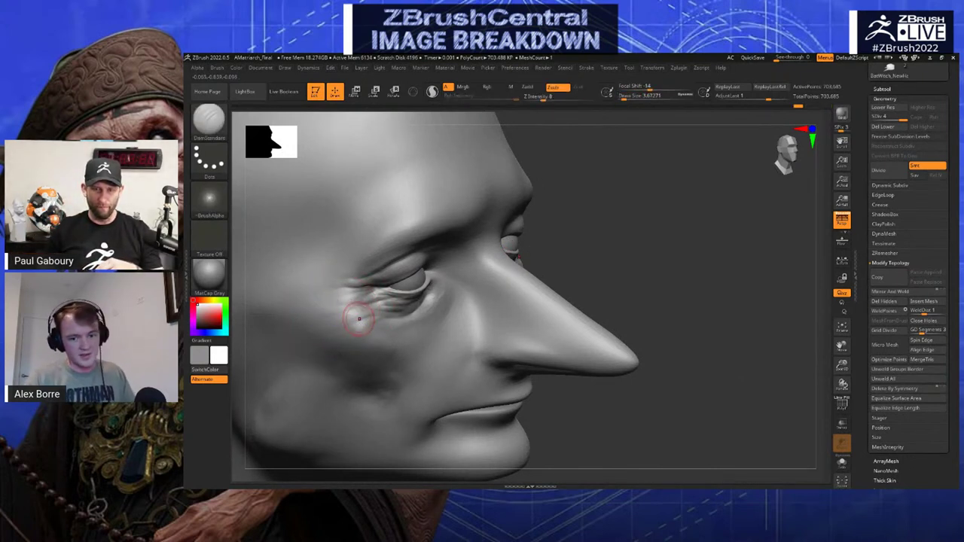
{"action": "right_click_drag", "start_coordinate": [359, 319], "coordinate": [444, 290]}
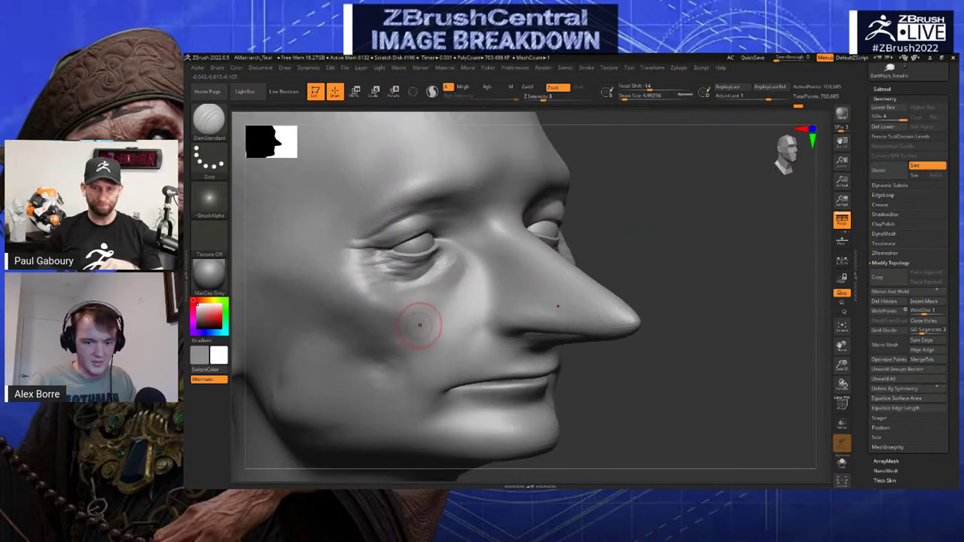
Build up the cheek between the eye bag and nostril with ClayBuildup at draw sizes of about 8.4, 6.6 and 5.8
{"action": "key", "text": "b"}
{"action": "key", "text": "c"}
{"action": "key", "text": "b"}
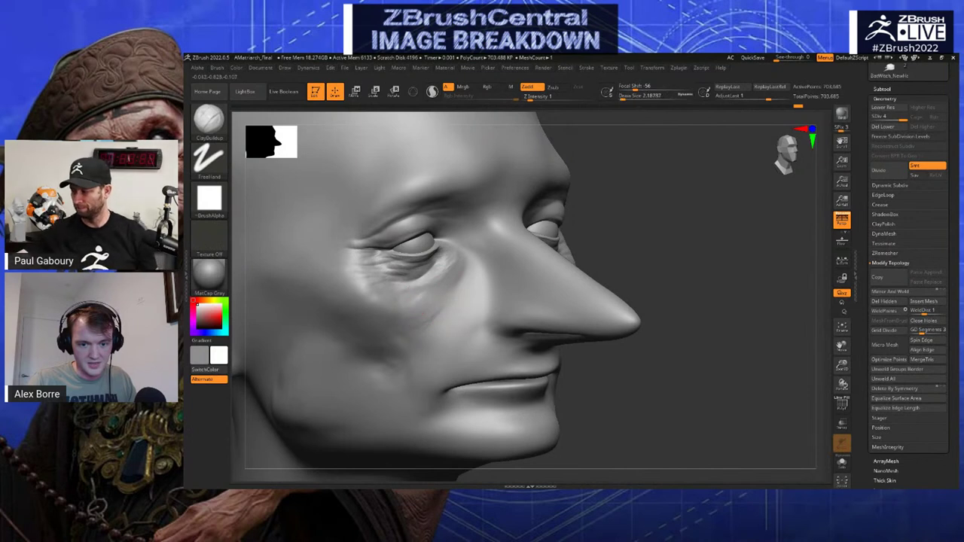
{"action": "key", "text": "s"}
{"action": "mouse_move", "coordinate": [394, 306]}
{"action": "left_mouse_down"}
{"action": "mouse_move", "coordinate": [431, 322]}
{"action": "mouse_move", "coordinate": [431, 305]}
{"action": "mouse_move", "coordinate": [446, 324]}
{"action": "mouse_move", "coordinate": [452, 315]}
{"action": "left_mouse_up"}
{"action": "key", "text": "bracketright"}
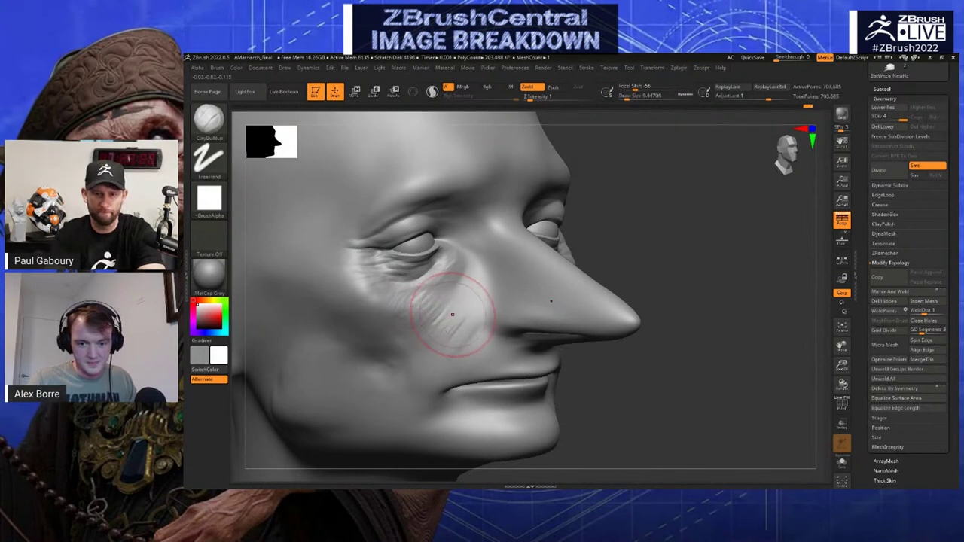
{"action": "key", "text": "["}
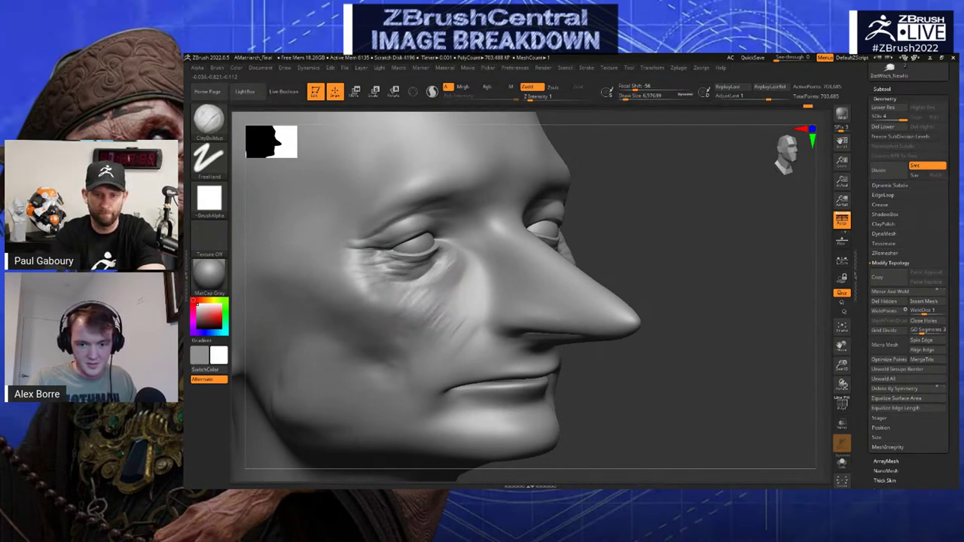
{"action": "left_click_drag", "start_coordinate": [462, 328], "coordinate": [468, 330]}
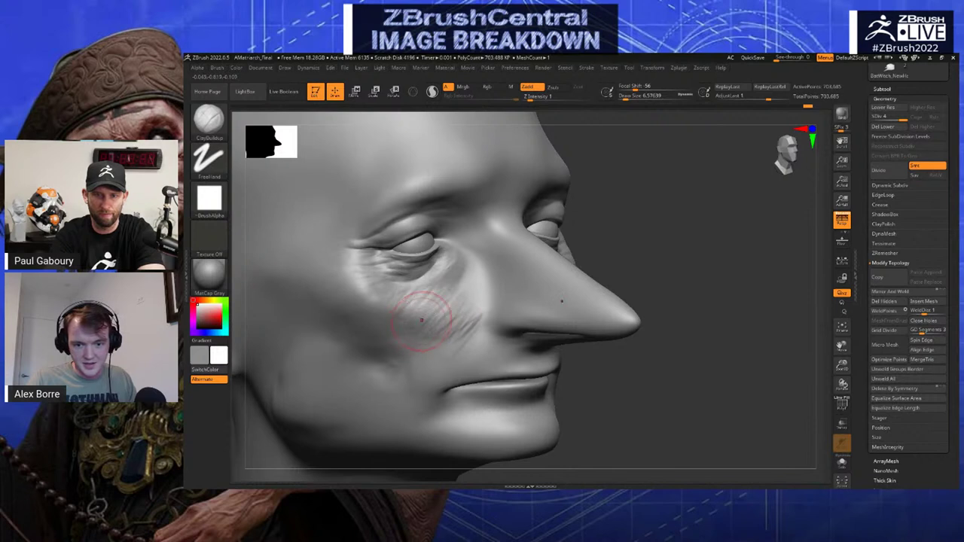
{"action": "key", "text": "["}
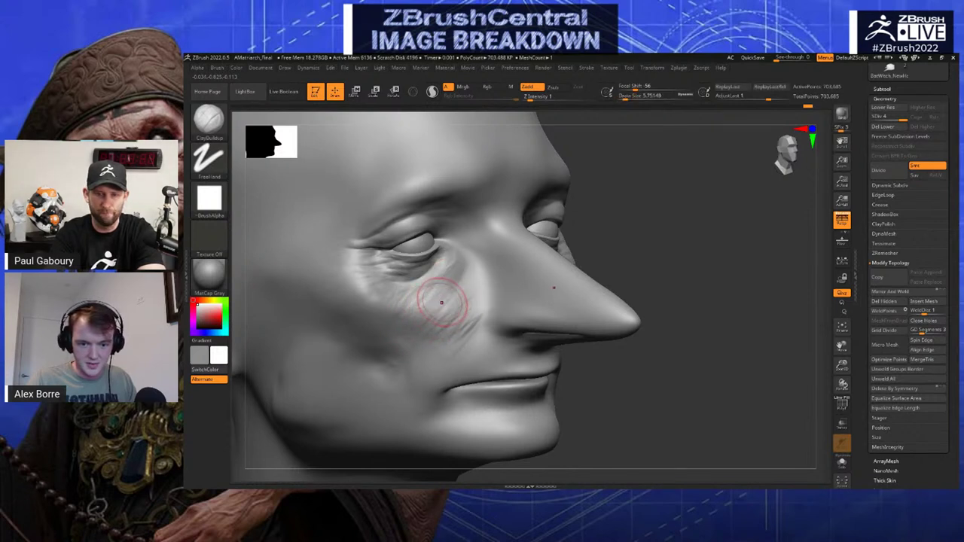
Smooth the built-up clay strokes on the cheek beside the nose at draw sizes of about 5 and 7.5
{"action": "key", "text": "shift"}
{"action": "left_click_drag", "start_coordinate": [442, 344], "coordinate": [460, 306], "text": "shift"}
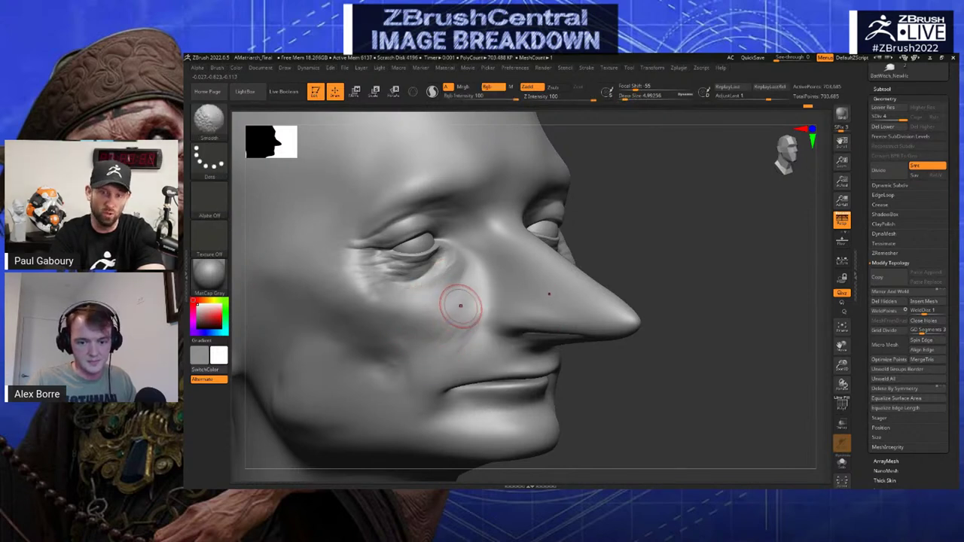
{"action": "right_click_drag", "start_coordinate": [490, 288], "coordinate": [546, 274]}
{"action": "key", "text": "]"}
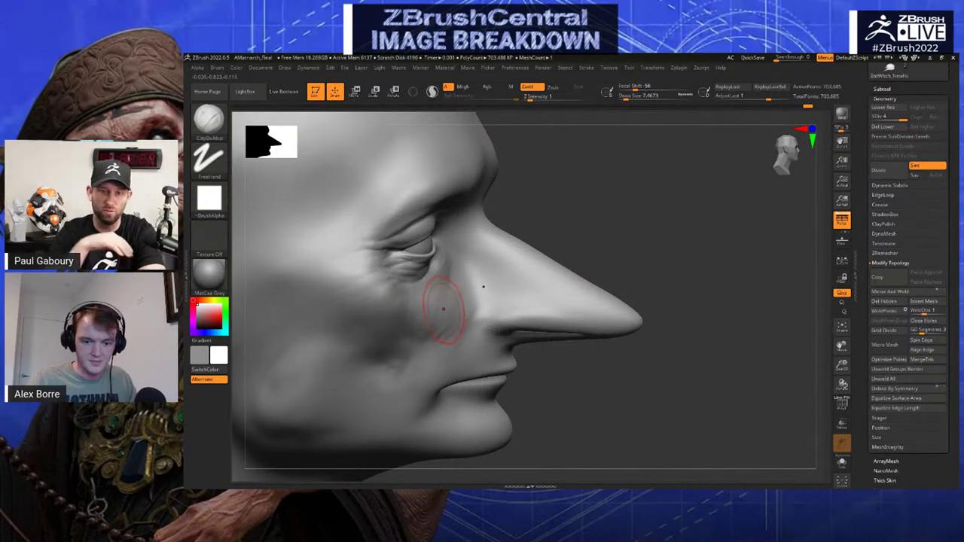
{"action": "left_click_drag", "start_coordinate": [441, 308], "coordinate": [455, 322], "text": "shift"}
{"action": "right_click_drag", "start_coordinate": [697, 228], "coordinate": [644, 230]}
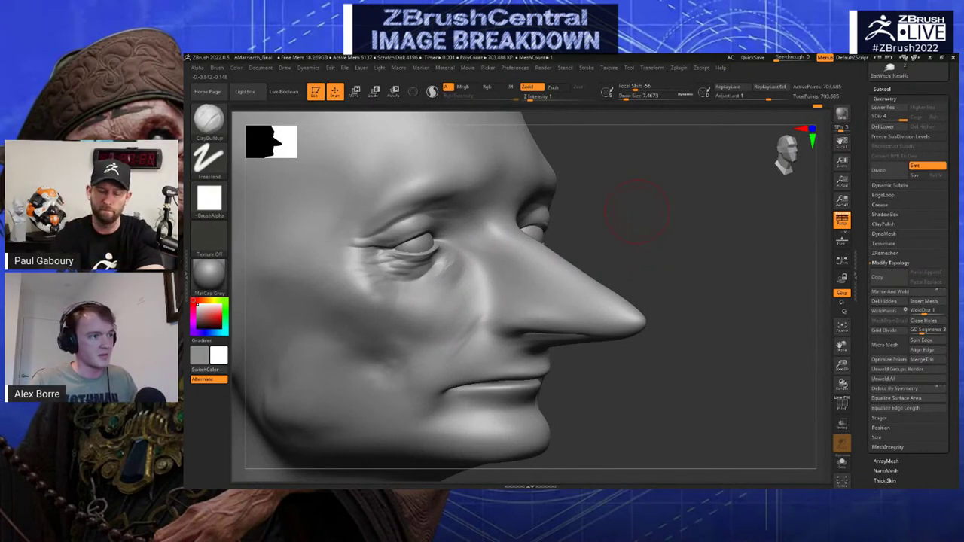
Add fuller volume to the cheek pad with ClayBuildup at draw sizes of about 4.3 and 6.6, and smooth it at about 3.7
{"action": "left_click_drag", "start_coordinate": [636, 232], "coordinate": [595, 245]}
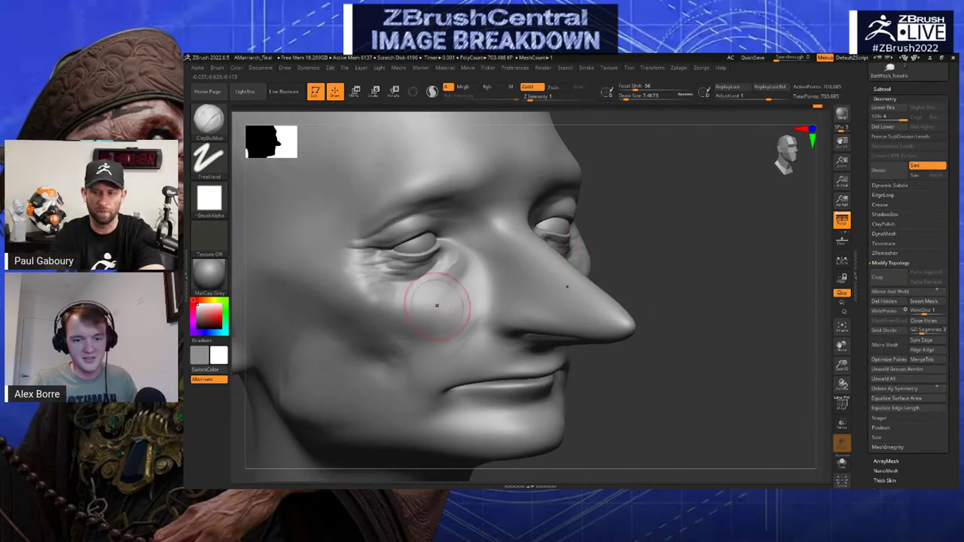
{"action": "left_click_drag", "start_coordinate": [461, 341], "coordinate": [478, 336]}
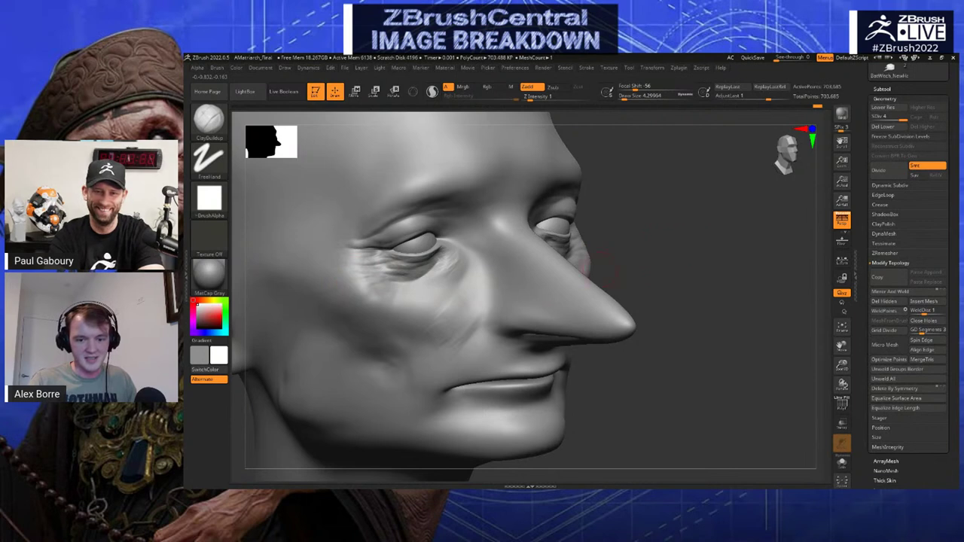
{"action": "key", "text": "s"}
{"action": "left_click_drag", "start_coordinate": [451, 319], "coordinate": [454, 319]}
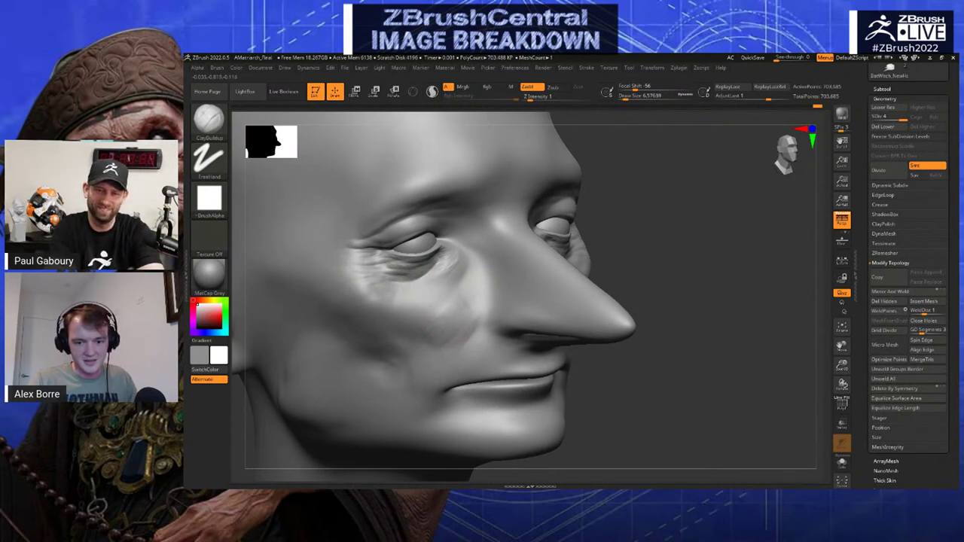
{"action": "key", "text": "["}
{"action": "key", "text": "["}
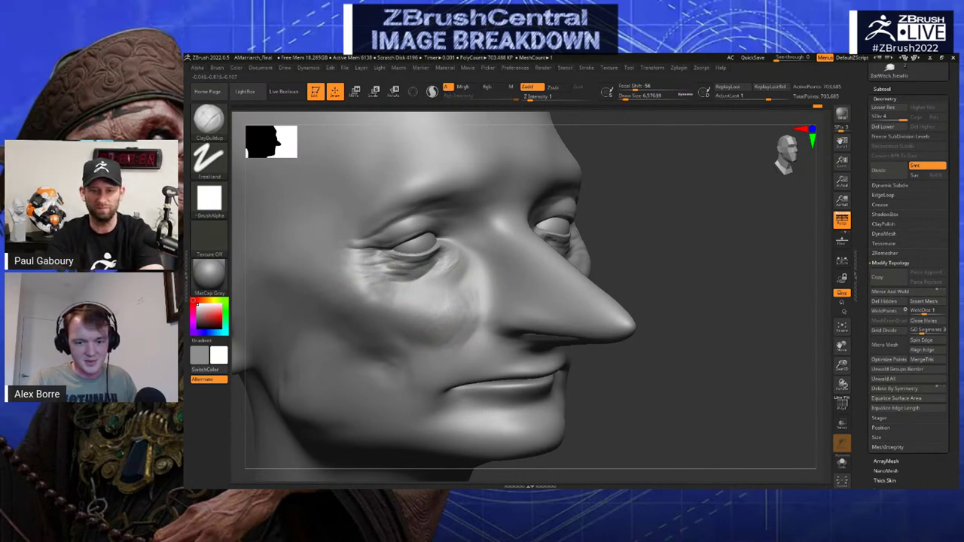
{"action": "key", "text": "shift"}
{"action": "left_click_drag", "start_coordinate": [440, 310], "coordinate": [460, 308]}
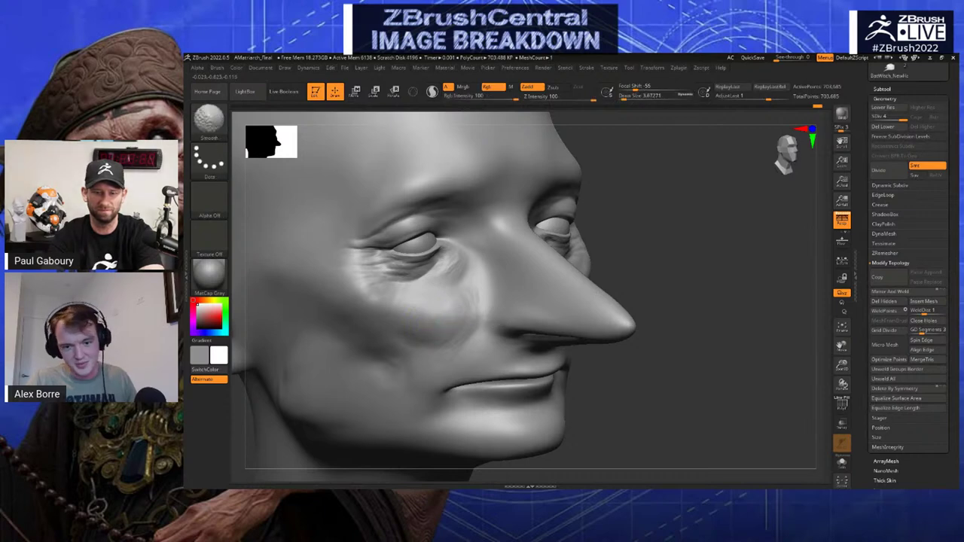
{"action": "right_click_drag", "start_coordinate": [450, 308], "coordinate": [509, 303]}
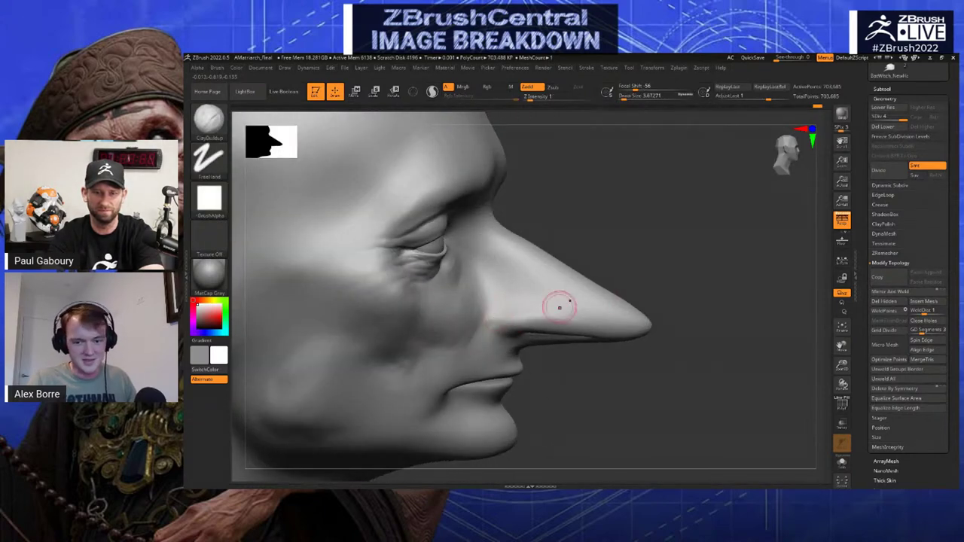
Shape the nostril wing along the side of the nose with ClayBuildup at a draw size of about 3.7
{"action": "right_click_drag", "start_coordinate": [703, 267], "coordinate": [676, 271]}
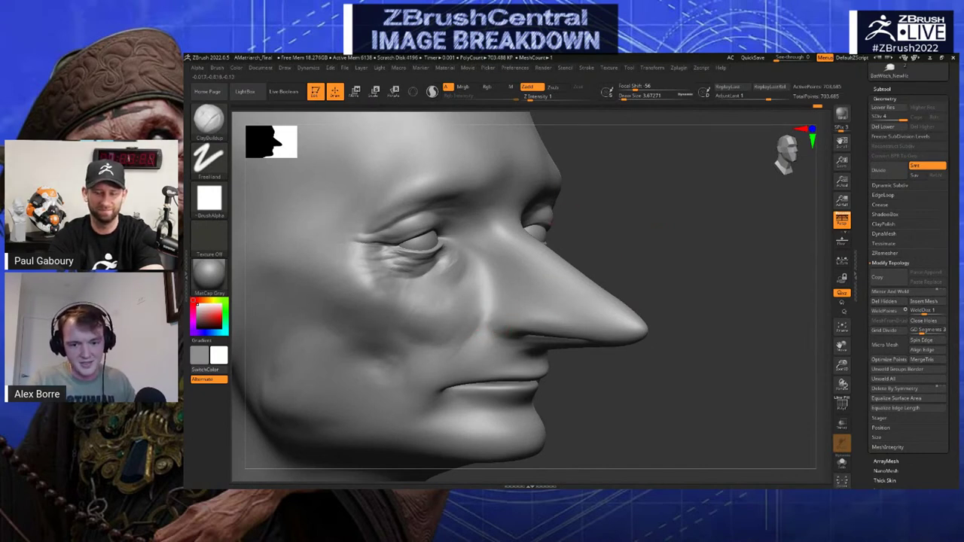
{"action": "left_click_drag", "start_coordinate": [647, 277], "coordinate": [637, 303]}
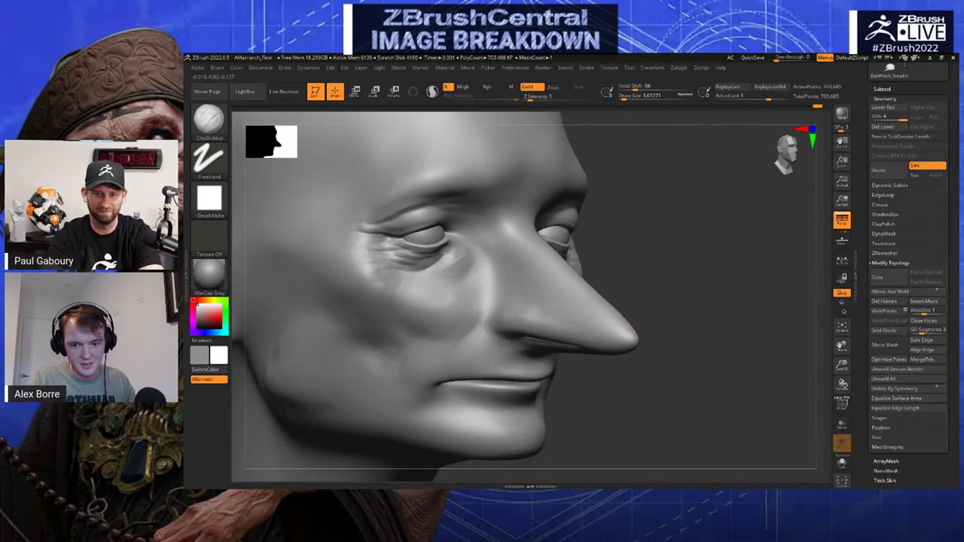
{"action": "left_click_drag", "start_coordinate": [657, 248], "coordinate": [701, 239]}
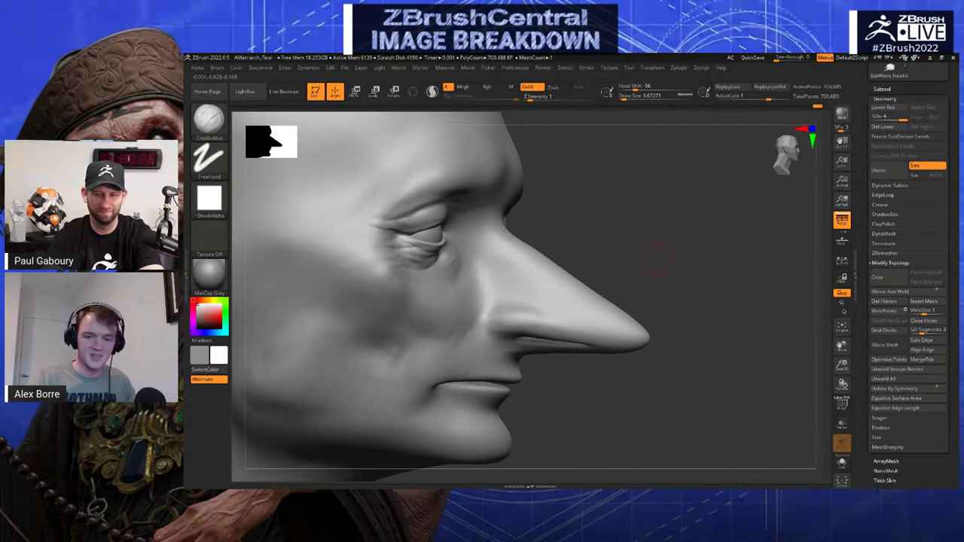
{"action": "mouse_move", "coordinate": [658, 258]}
{"action": "left_mouse_down"}
{"action": "mouse_move", "coordinate": [625, 258]}
{"action": "mouse_move", "coordinate": [657, 217]}
{"action": "mouse_move", "coordinate": [638, 209]}
{"action": "mouse_move", "coordinate": [633, 255]}
{"action": "mouse_move", "coordinate": [624, 253]}
{"action": "mouse_move", "coordinate": [657, 254]}
{"action": "mouse_move", "coordinate": [725, 229]}
{"action": "mouse_move", "coordinate": [688, 216]}
{"action": "mouse_move", "coordinate": [719, 217]}
{"action": "mouse_move", "coordinate": [720, 235]}
{"action": "left_mouse_up"}
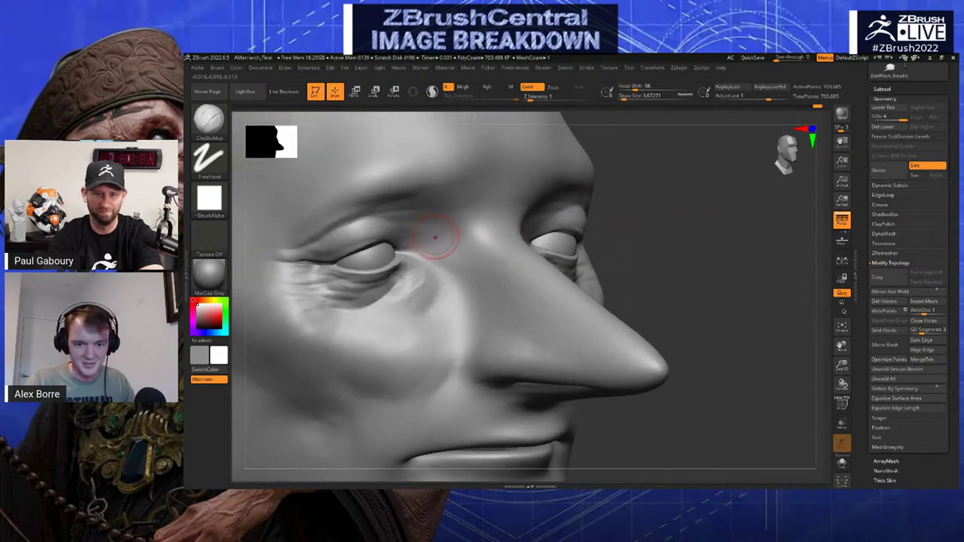
Lower the head mesh to subdivision level 2 and raise it to level 3 while checking the broad facial forms
{"action": "key", "text": "shift+d"}
{"action": "key", "text": "shift+d"}
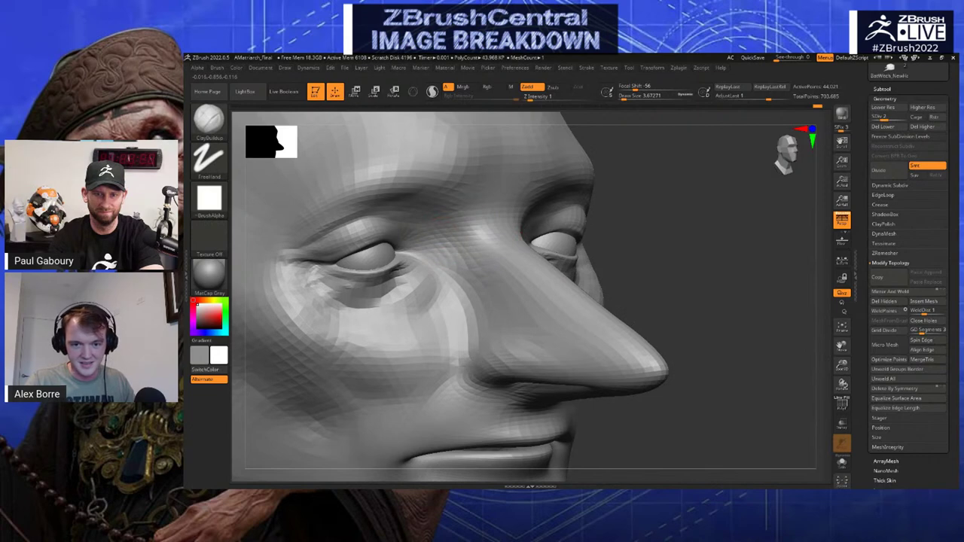
{"action": "left_click_drag", "start_coordinate": [721, 262], "coordinate": [641, 264]}
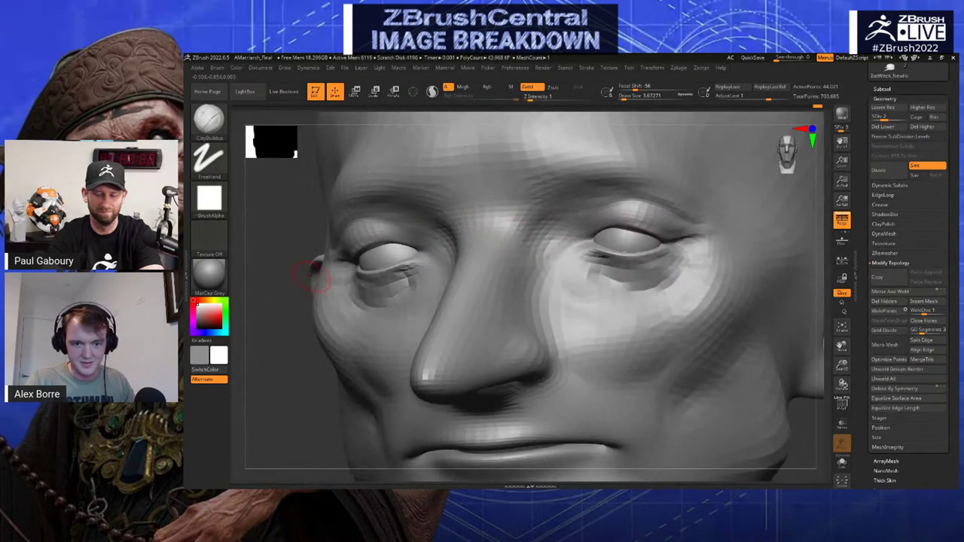
{"action": "left_click_drag", "start_coordinate": [318, 274], "coordinate": [385, 269]}
{"action": "key", "text": "d"}
{"action": "left_click_drag", "start_coordinate": [739, 216], "coordinate": [710, 217], "text": "alt"}
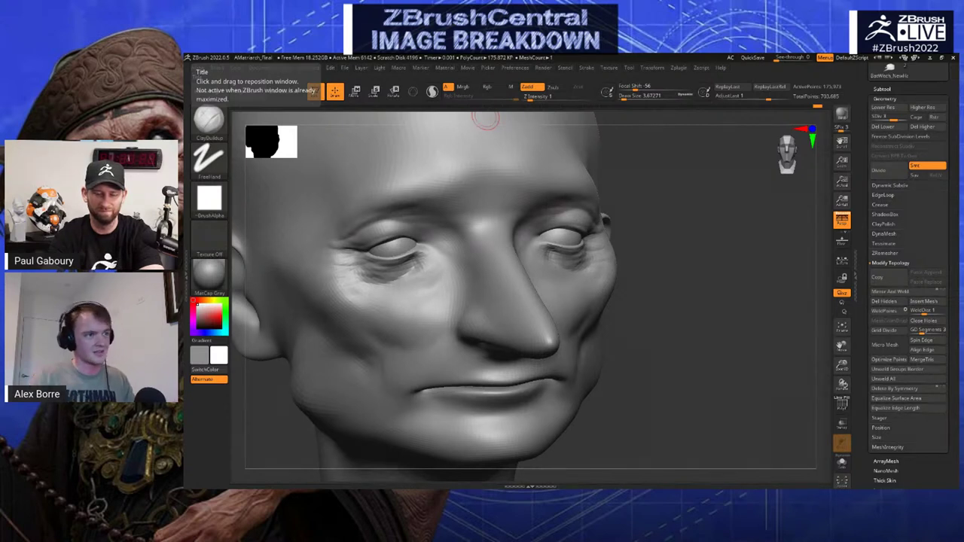
{"action": "right_click_drag", "start_coordinate": [401, 268], "coordinate": [541, 223]}
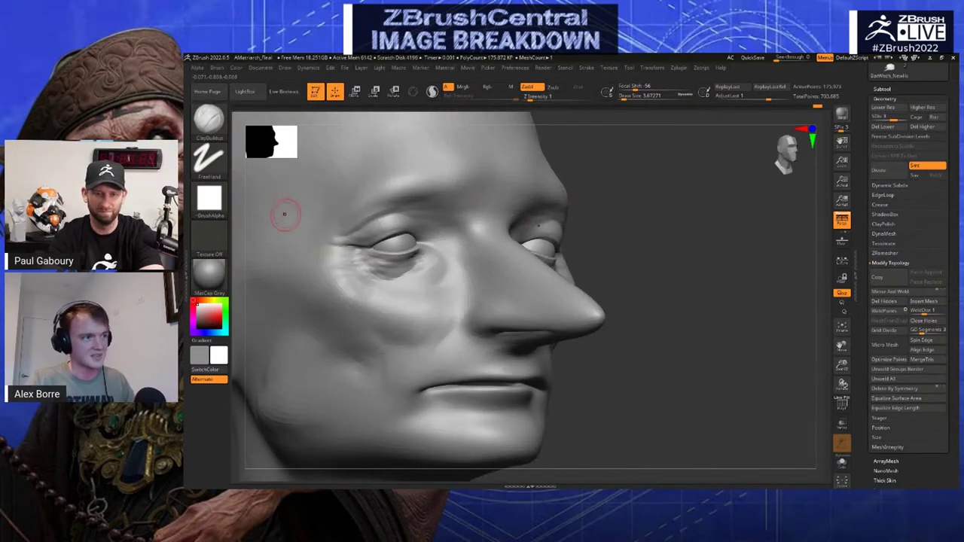
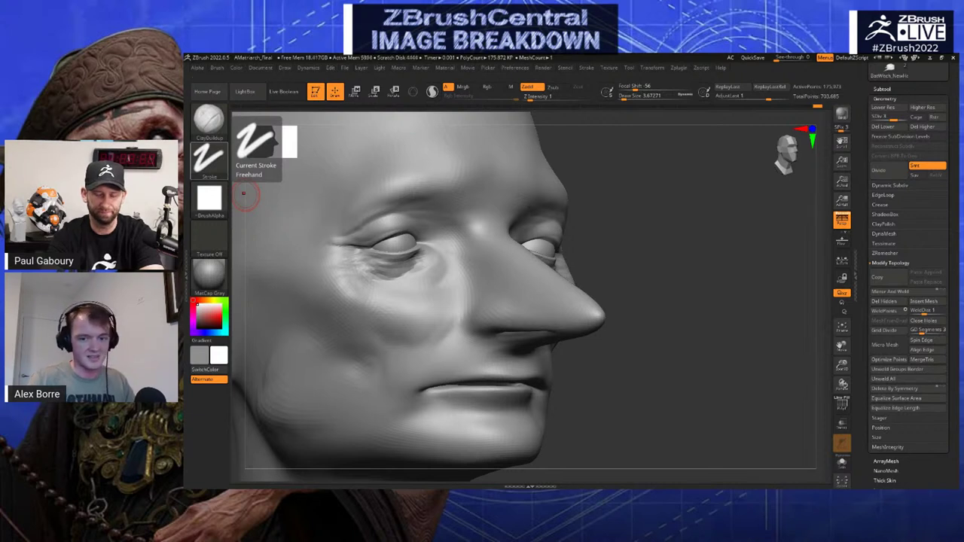
Sculpt the transition between the inner eye corner and the nose bridge with ClayBuildup at a draw size of about 3.7
{"action": "mouse_move", "coordinate": [241, 196]}
{"action": "left_mouse_down"}
{"action": "mouse_move", "coordinate": [263, 200]}
{"action": "mouse_move", "coordinate": [273, 226]}
{"action": "left_mouse_up"}
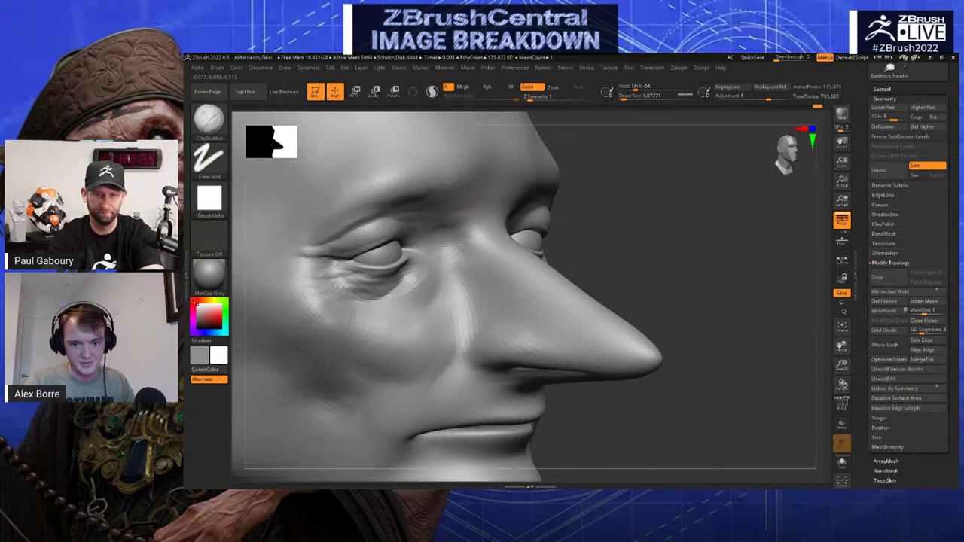
{"action": "right_click_drag", "start_coordinate": [514, 217], "coordinate": [498, 225]}
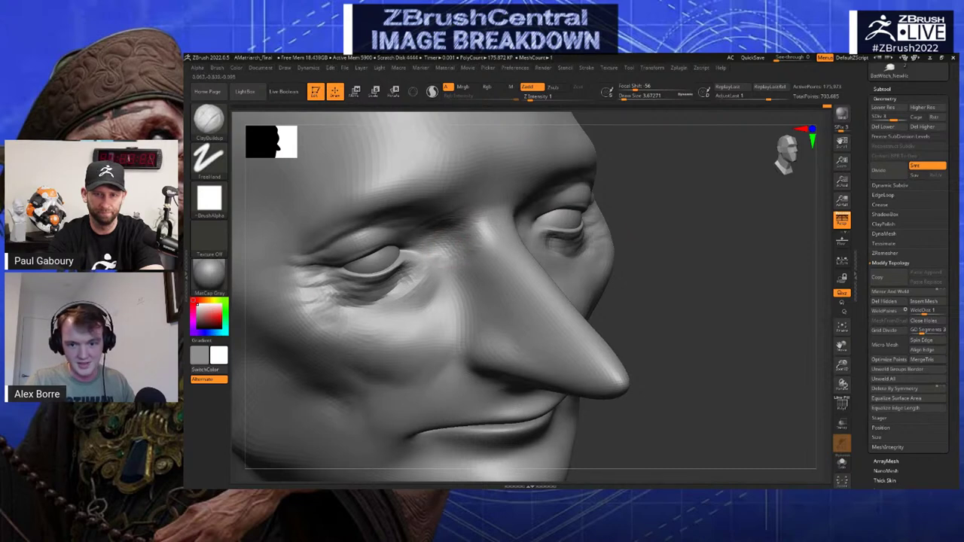
{"action": "right_click_drag", "start_coordinate": [501, 255], "coordinate": [510, 243]}
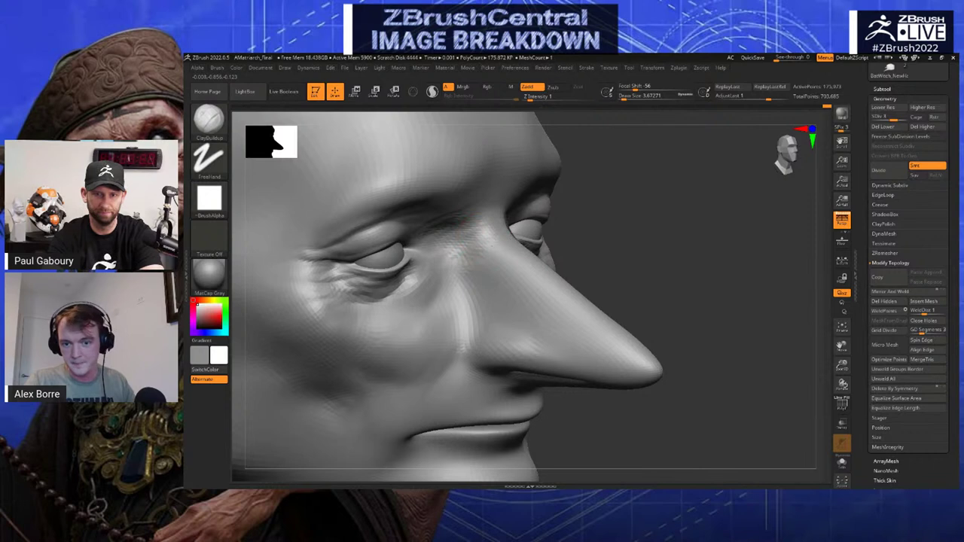
{"action": "left_click_drag", "start_coordinate": [620, 216], "coordinate": [485, 230]}
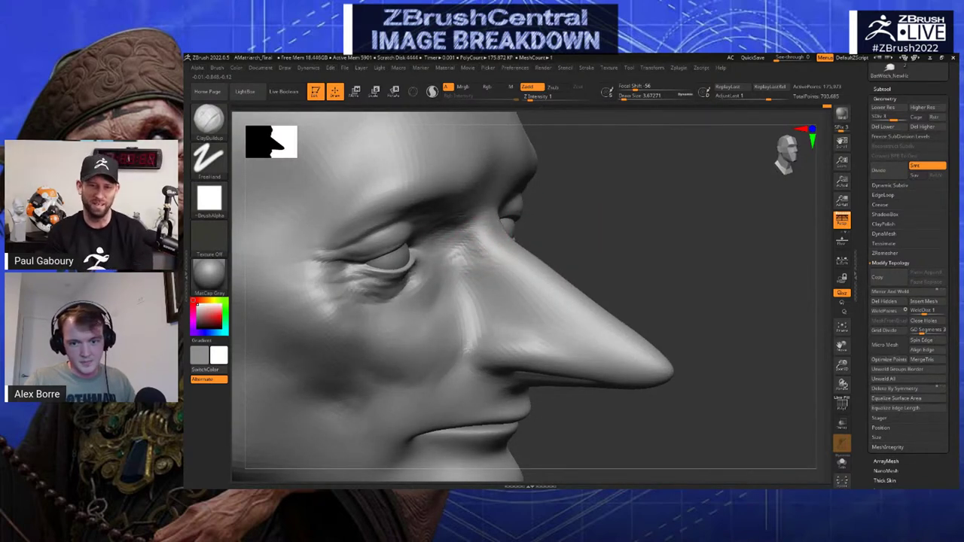
{"action": "right_click_drag", "start_coordinate": [429, 264], "coordinate": [370, 265]}
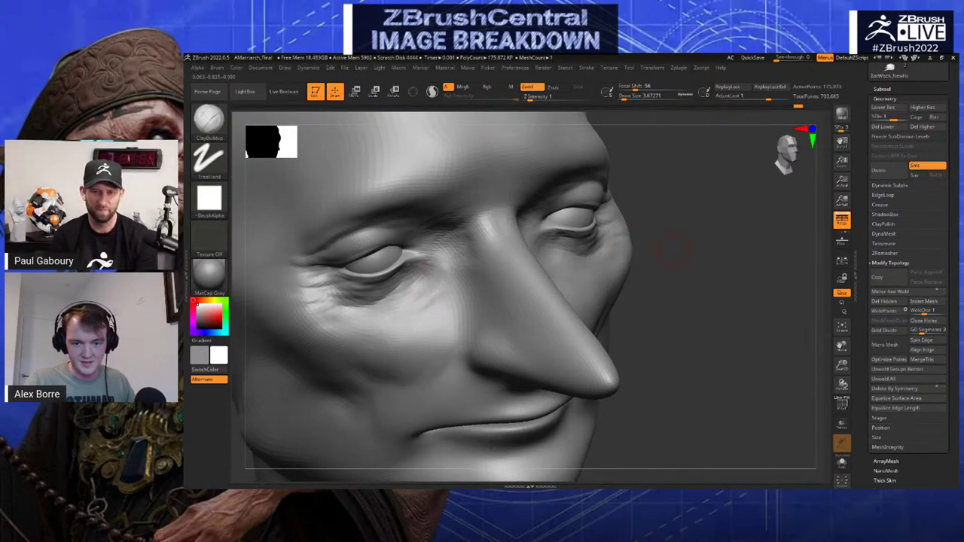
Build up the side plane of the nose below the bridge with ClayBuildup at draw sizes of about 3.7 and 5.0
{"action": "left_click_drag", "start_coordinate": [672, 241], "coordinate": [707, 240]}
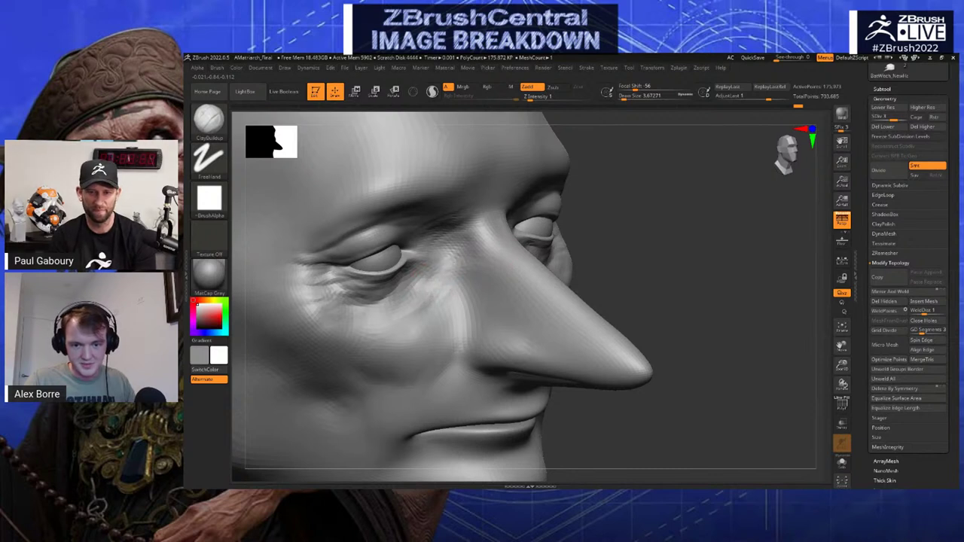
{"action": "right_click_drag", "start_coordinate": [420, 262], "coordinate": [461, 249]}
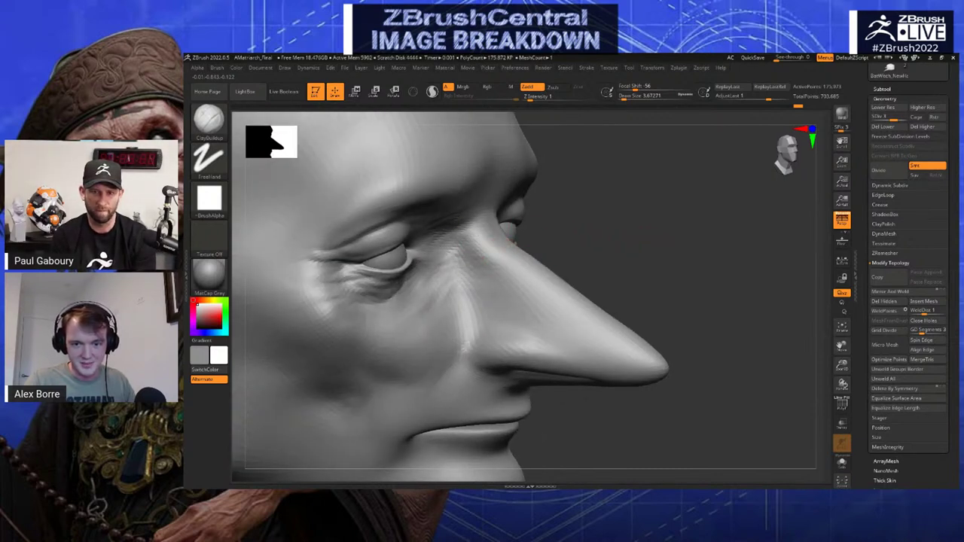
{"action": "mouse_move", "coordinate": [606, 263]}
{"action": "right_mouse_down"}
{"action": "mouse_move", "coordinate": [505, 257]}
{"action": "mouse_move", "coordinate": [514, 270]}
{"action": "right_mouse_up"}
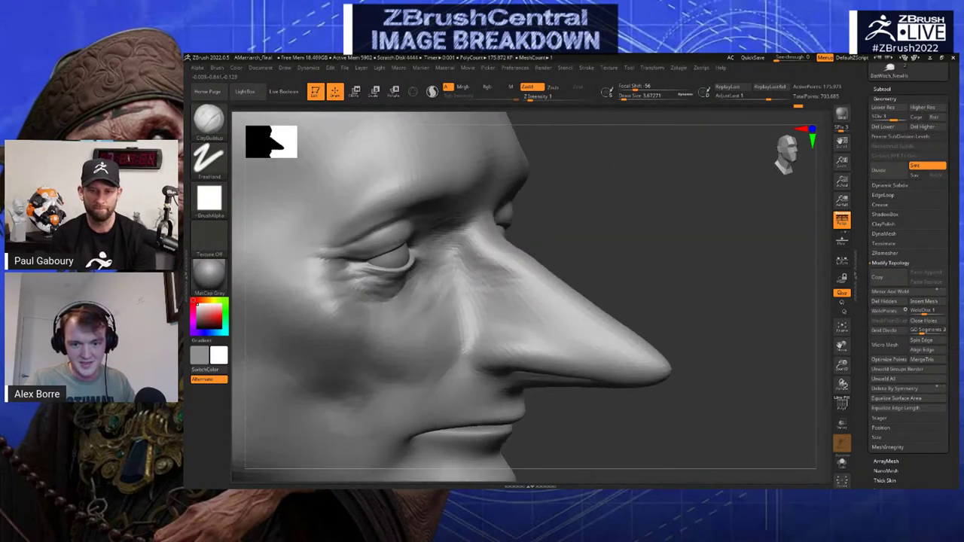
{"action": "left_click_drag", "start_coordinate": [618, 265], "coordinate": [613, 284]}
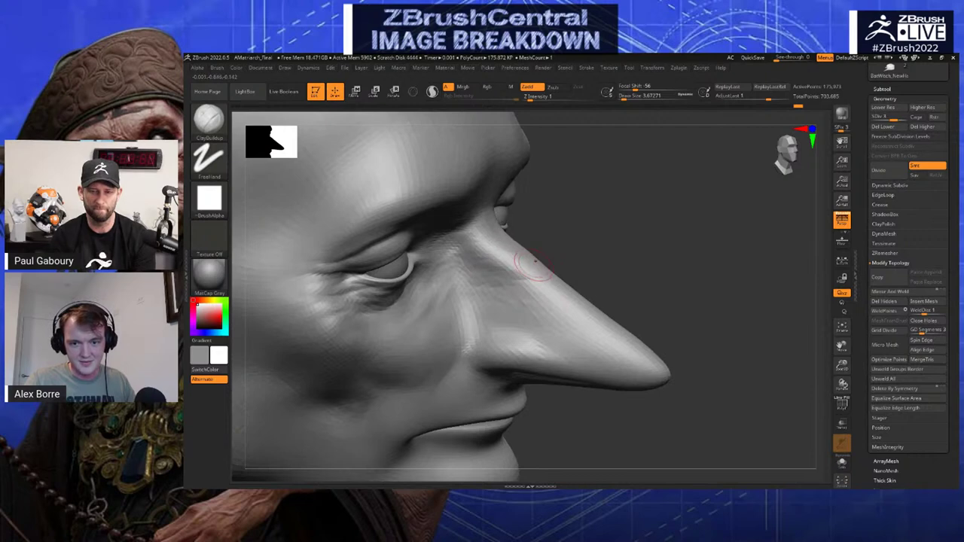
{"action": "mouse_move", "coordinate": [536, 265]}
{"action": "right_mouse_down"}
{"action": "mouse_move", "coordinate": [569, 258]}
{"action": "mouse_move", "coordinate": [556, 284]}
{"action": "right_mouse_up"}
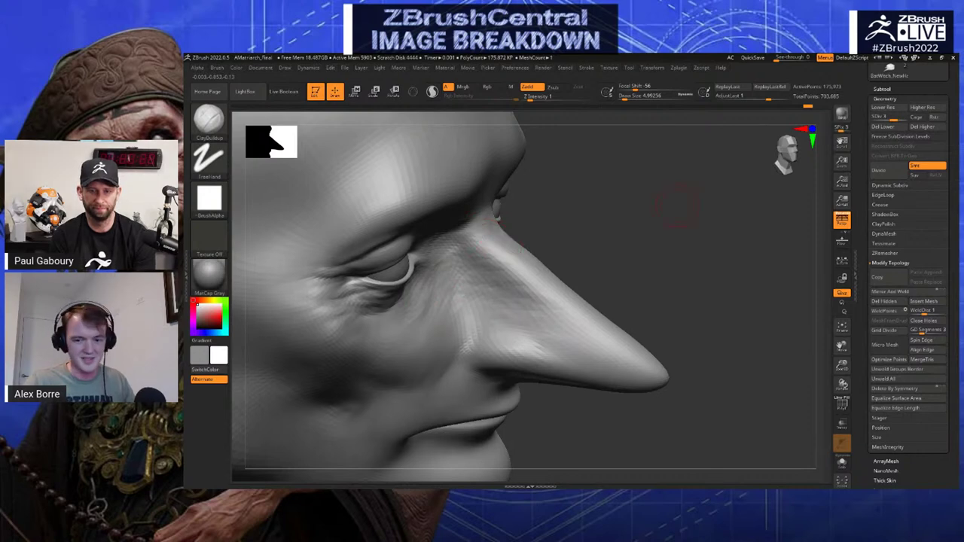
{"action": "left_click_drag", "start_coordinate": [680, 200], "coordinate": [666, 193]}
{"action": "mouse_move", "coordinate": [666, 192]}
{"action": "right_mouse_down"}
{"action": "mouse_move", "coordinate": [527, 215]}
{"action": "mouse_move", "coordinate": [428, 245]}
{"action": "right_mouse_up"}
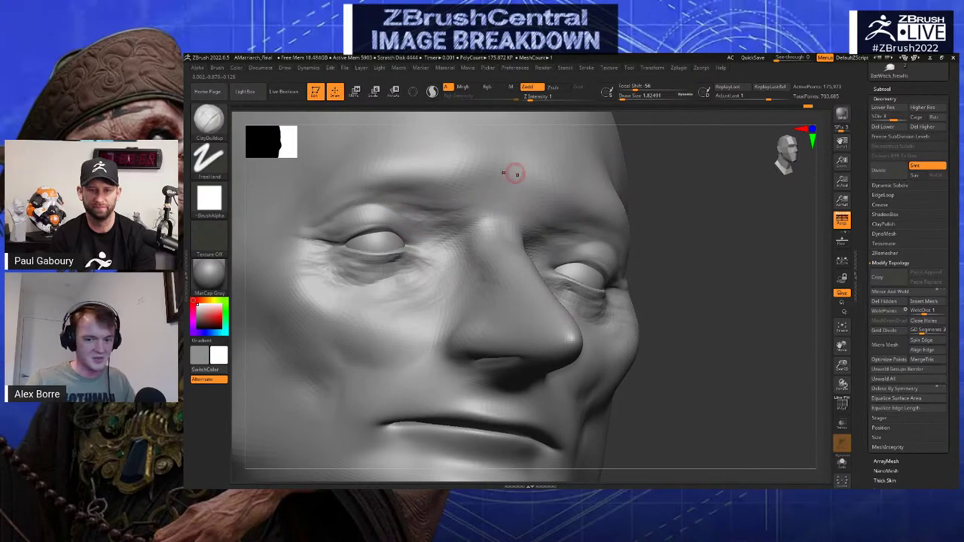
Sculpt the transition from the inner brow to the nose root with ClayBuildup at draw sizes of about 1.8 and 3.7
{"action": "right_click_drag", "start_coordinate": [515, 174], "coordinate": [420, 197]}
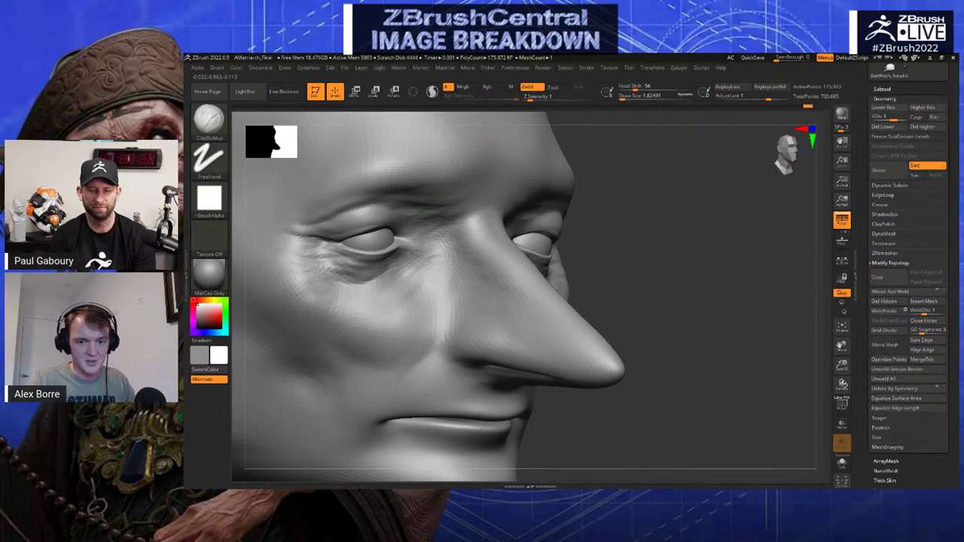
{"action": "mouse_move", "coordinate": [623, 191]}
{"action": "right_mouse_down"}
{"action": "mouse_move", "coordinate": [670, 198]}
{"action": "mouse_move", "coordinate": [666, 244]}
{"action": "right_mouse_up"}
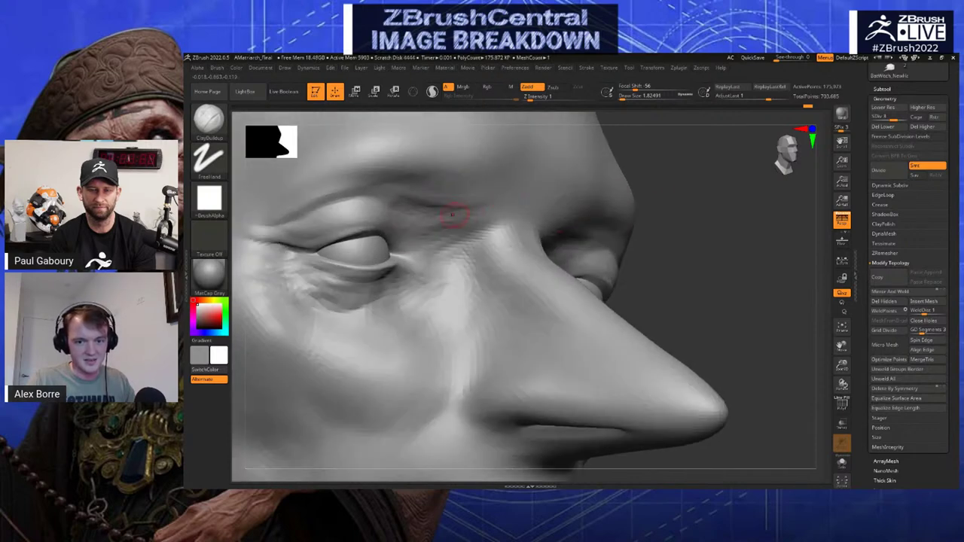
{"action": "mouse_move", "coordinate": [434, 224]}
{"action": "right_mouse_down"}
{"action": "mouse_move", "coordinate": [635, 239]}
{"action": "mouse_move", "coordinate": [631, 204]}
{"action": "right_mouse_up"}
{"action": "right_click_drag", "start_coordinate": [632, 205], "coordinate": [620, 200]}
{"action": "mouse_move", "coordinate": [487, 226]}
{"action": "right_mouse_down"}
{"action": "mouse_move", "coordinate": [603, 210]}
{"action": "mouse_move", "coordinate": [599, 243]}
{"action": "right_mouse_up"}
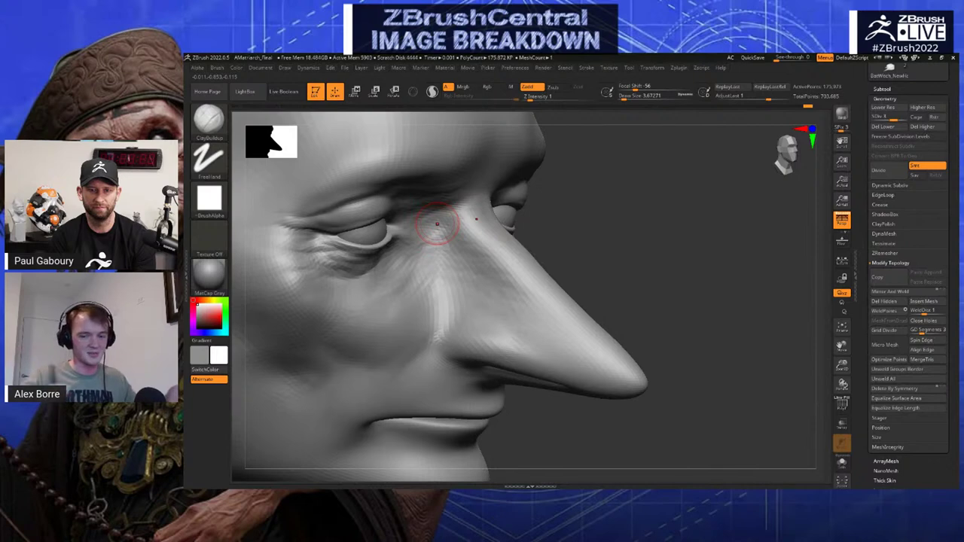
{"action": "right_click_drag", "start_coordinate": [700, 219], "coordinate": [631, 242]}
Lower the head mesh to subdivision level 1 and activate the Move brush
{"action": "mouse_move", "coordinate": [631, 241]}
{"action": "right_mouse_down", "text": "ctrl"}
{"action": "mouse_move", "coordinate": [628, 211]}
{"action": "mouse_move", "coordinate": [599, 301]}
{"action": "right_mouse_up", "text": "ctrl"}
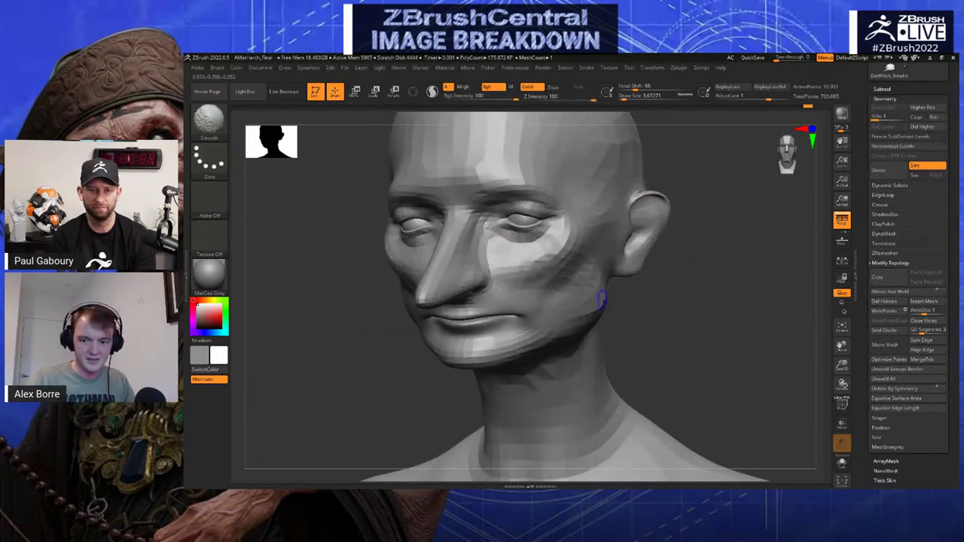
{"action": "key", "text": "b"}
{"action": "key", "text": "m"}
{"action": "key", "text": "v"}
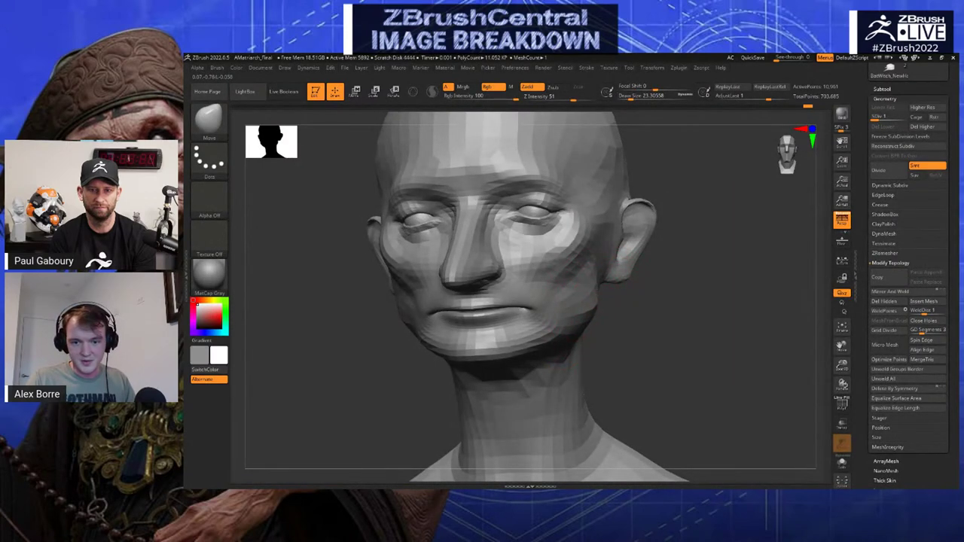
Reshape the underside of the jaw and its meeting with the neck using Move at a draw size of about 14.2
{"action": "right_click_drag", "start_coordinate": [629, 324], "coordinate": [641, 283]}
{"action": "key", "text": "s"}
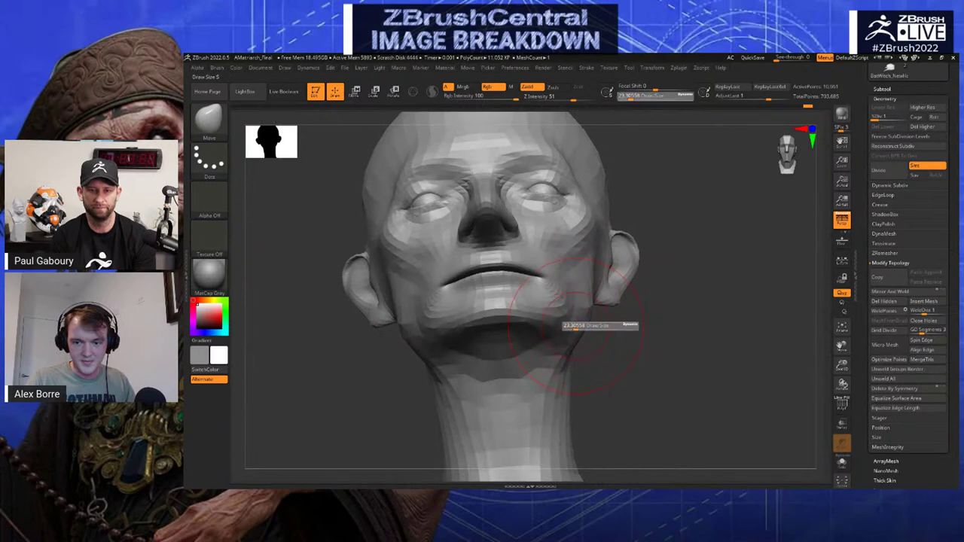
{"action": "left_click_drag", "start_coordinate": [602, 326], "coordinate": [593, 327]}
{"action": "right_click_drag", "start_coordinate": [565, 337], "coordinate": [587, 302]}
{"action": "key", "text": "s"}
{"action": "left_click_drag", "start_coordinate": [568, 341], "coordinate": [561, 342]}
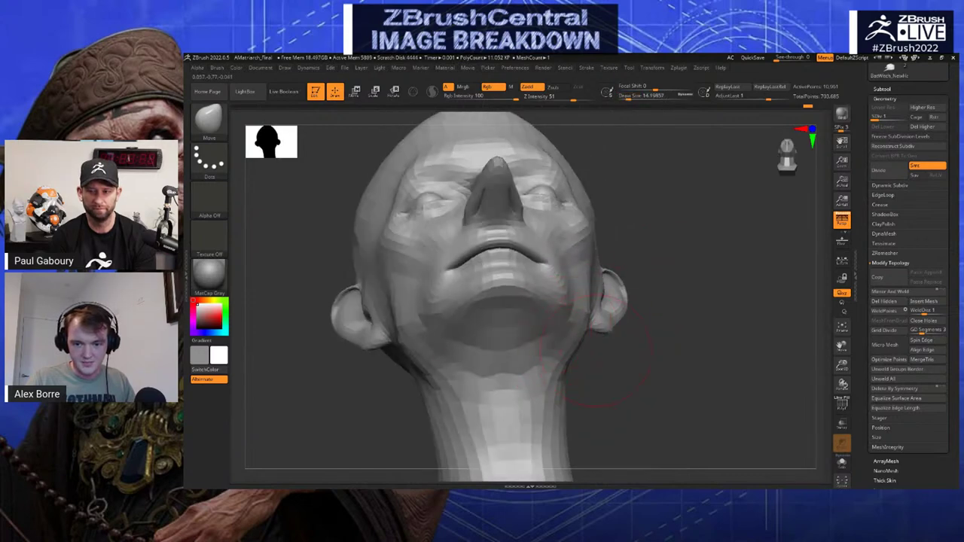
{"action": "right_click_drag", "start_coordinate": [595, 354], "coordinate": [617, 324]}
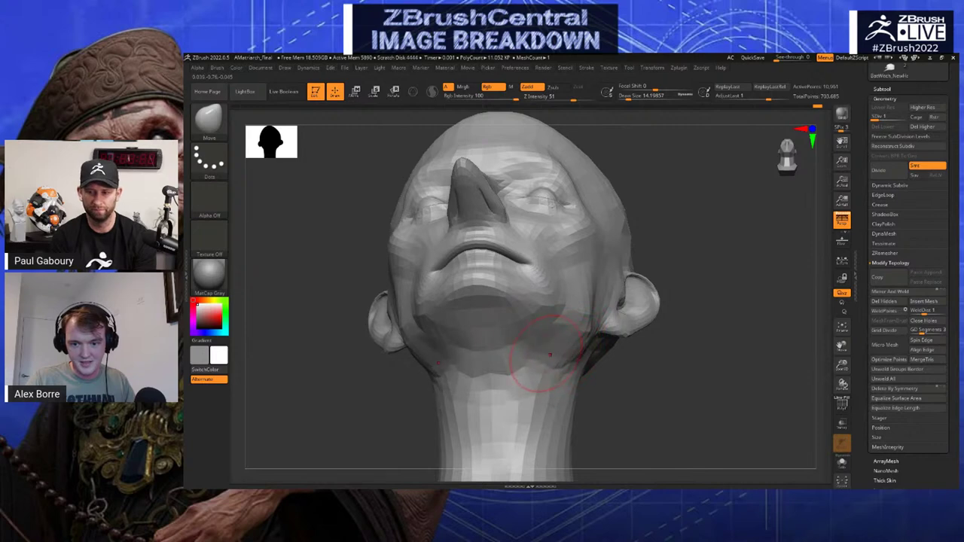
{"action": "right_click_drag", "start_coordinate": [550, 355], "coordinate": [626, 376]}
{"action": "mouse_move", "coordinate": [548, 351]}
{"action": "right_mouse_down"}
{"action": "mouse_move", "coordinate": [527, 360]}
{"action": "mouse_move", "coordinate": [575, 349]}
{"action": "right_mouse_up"}
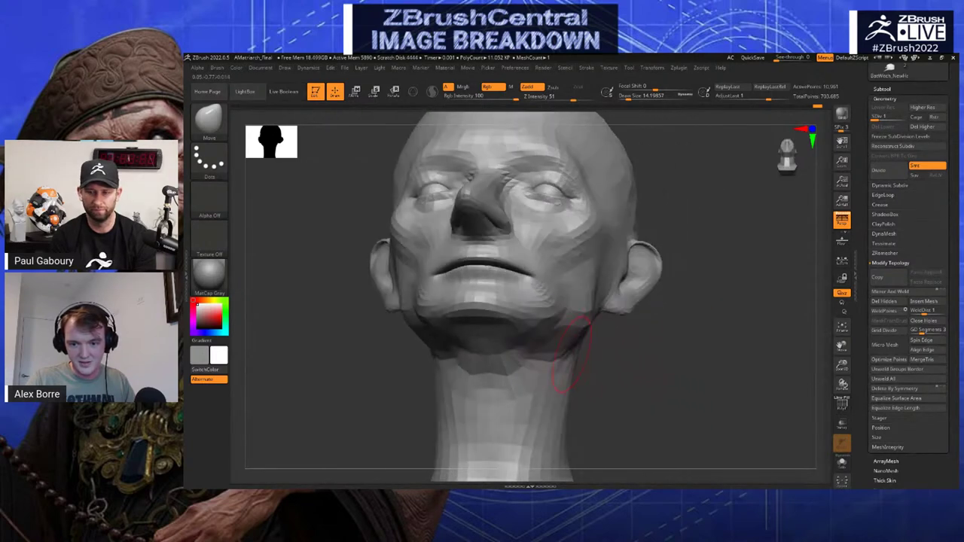
{"action": "left_click_drag", "start_coordinate": [575, 349], "coordinate": [557, 339]}
{"action": "mouse_move", "coordinate": [556, 338]}
{"action": "right_mouse_down"}
{"action": "mouse_move", "coordinate": [519, 345]}
{"action": "mouse_move", "coordinate": [516, 363]}
{"action": "mouse_move", "coordinate": [576, 349]}
{"action": "right_mouse_up"}
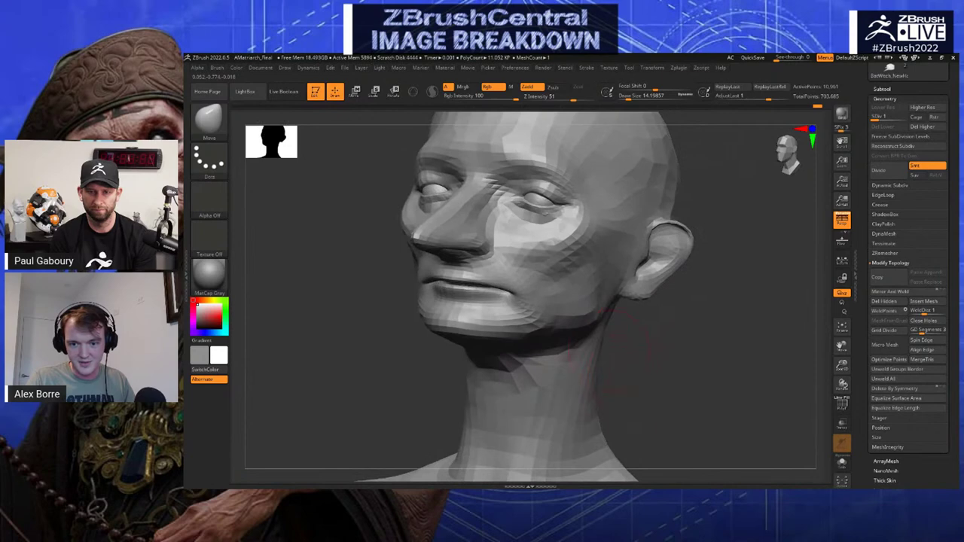
Adjust the rear jawline below the ear with Move at draw sizes of about 20.6 and 14.2
{"action": "key", "text": "s"}
{"action": "left_click_drag", "start_coordinate": [580, 337], "coordinate": [583, 337]}
{"action": "mouse_move", "coordinate": [609, 342]}
{"action": "right_mouse_down"}
{"action": "mouse_move", "coordinate": [614, 361]}
{"action": "mouse_move", "coordinate": [646, 358]}
{"action": "mouse_move", "coordinate": [611, 373]}
{"action": "mouse_move", "coordinate": [600, 314]}
{"action": "right_mouse_up"}
{"action": "key", "text": "s"}
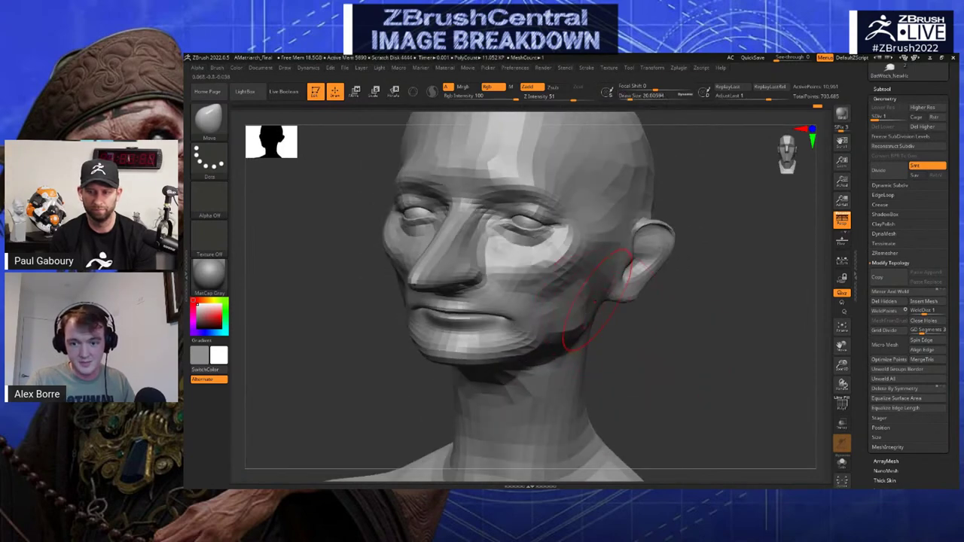
{"action": "key", "text": "s"}
{"action": "key", "text": "s"}
{"action": "left_click_drag", "start_coordinate": [597, 304], "coordinate": [595, 305]}
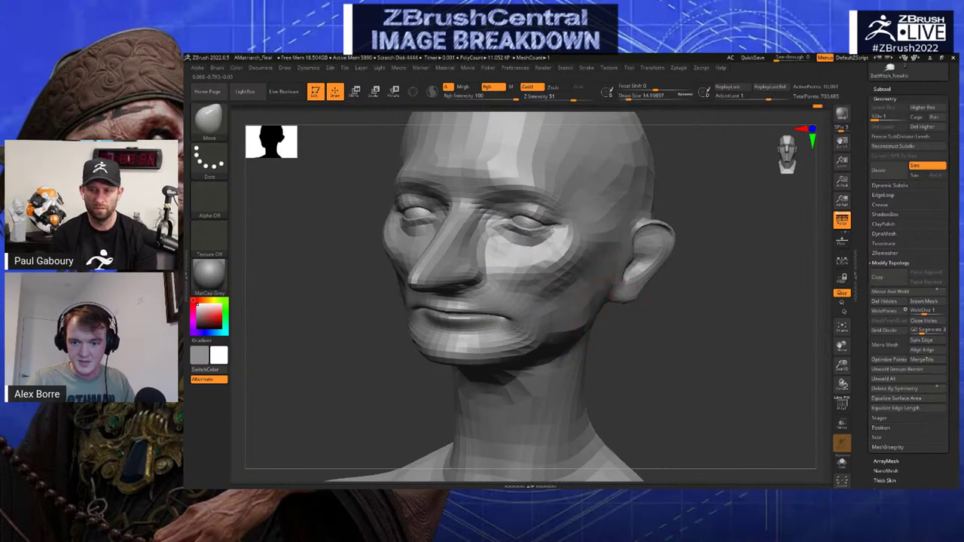
{"action": "mouse_move", "coordinate": [605, 306]}
{"action": "right_mouse_down"}
{"action": "mouse_move", "coordinate": [646, 329]}
{"action": "mouse_move", "coordinate": [570, 301]}
{"action": "right_mouse_up"}
Raise the head mesh to subdivision level 2, smooth the jaw at a draw size of about 8.4, and refine it with Move at about 5.8
{"action": "key", "text": "d"}
{"action": "key", "text": "shift"}
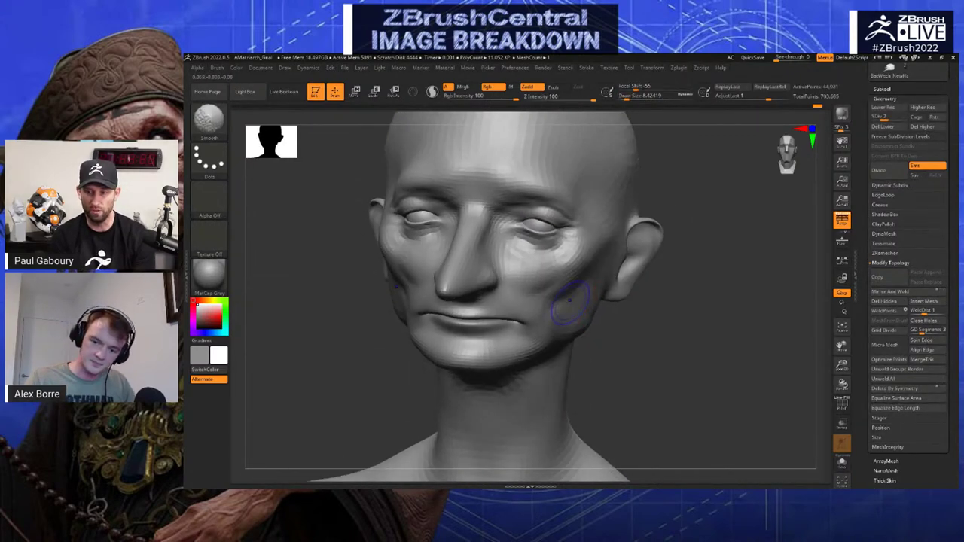
{"action": "right_click_drag", "start_coordinate": [630, 301], "coordinate": [592, 308]}
{"action": "mouse_move", "coordinate": [613, 305]}
{"action": "left_mouse_down", "text": "shift"}
{"action": "mouse_move", "coordinate": [606, 327]}
{"action": "mouse_move", "coordinate": [639, 312]}
{"action": "left_mouse_up", "text": "shift"}
{"action": "mouse_move", "coordinate": [641, 313]}
{"action": "right_mouse_down"}
{"action": "mouse_move", "coordinate": [715, 343]}
{"action": "mouse_move", "coordinate": [699, 343]}
{"action": "right_mouse_up"}
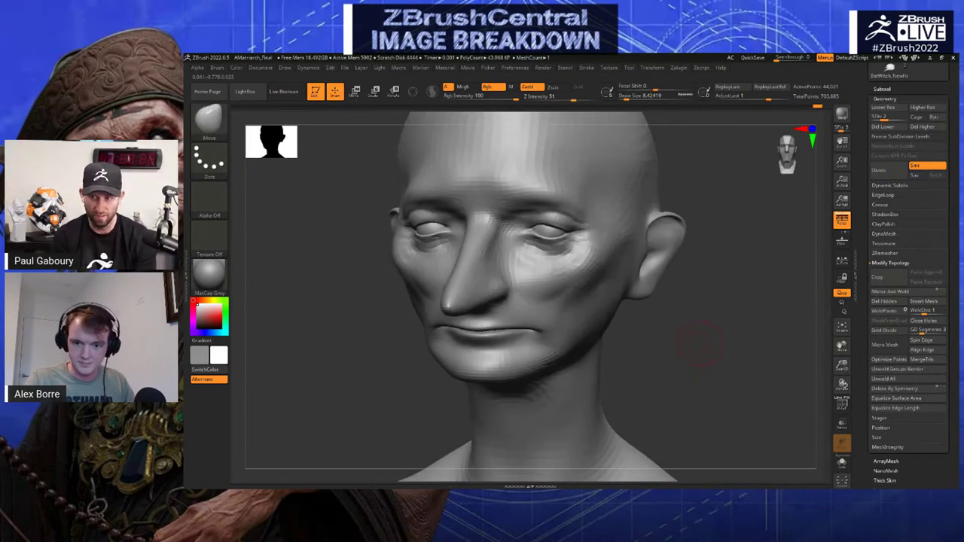
{"action": "right_click_drag", "start_coordinate": [603, 320], "coordinate": [572, 340], "text": "shift"}
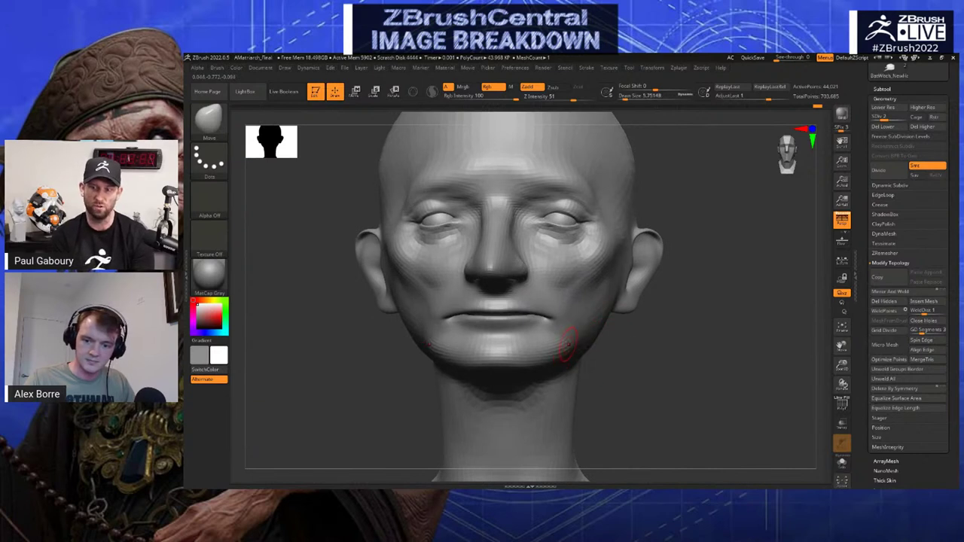
{"action": "key", "text": "shift"}
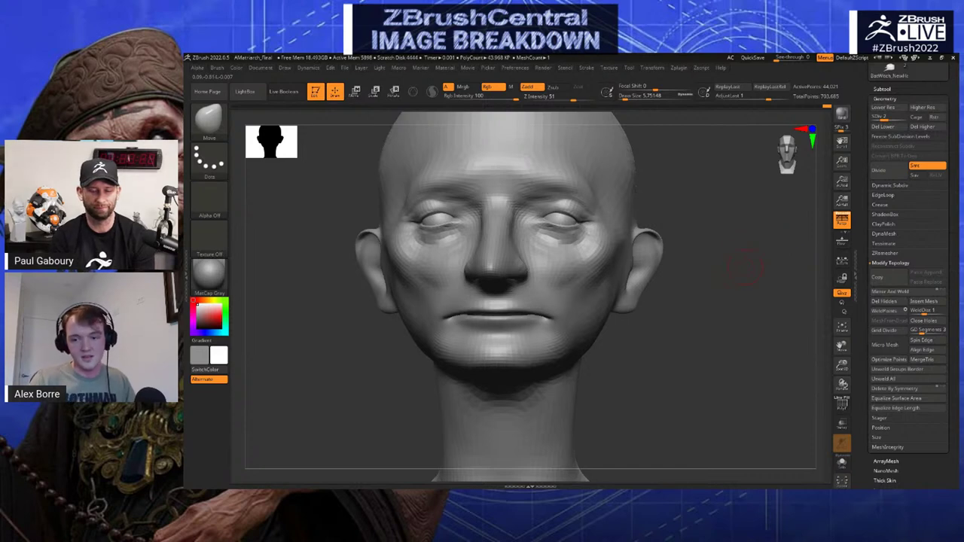
Examine the body's torso, arm and hand from several angles to judge their proportions
{"action": "right_click_drag", "start_coordinate": [595, 300], "coordinate": [686, 306], "text": "alt"}
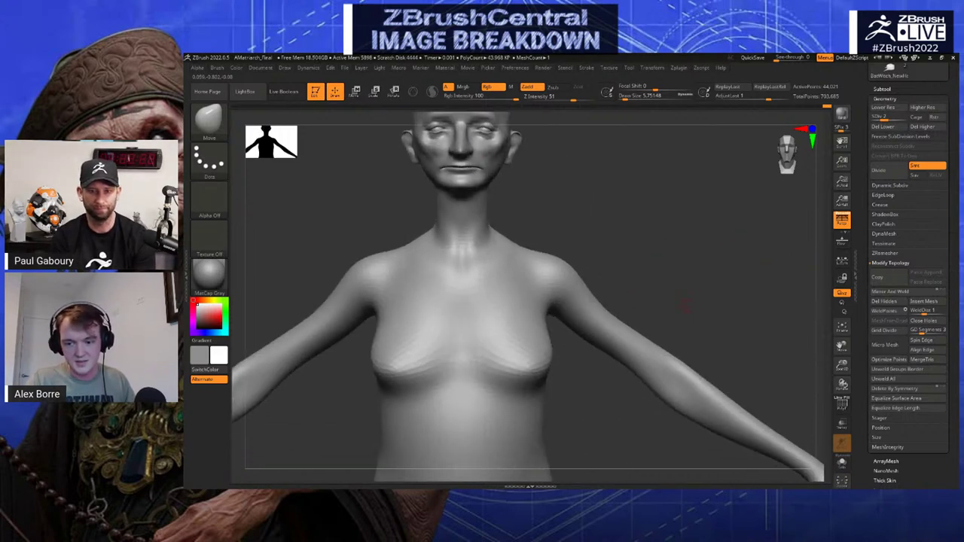
{"action": "right_click_drag", "start_coordinate": [753, 383], "coordinate": [564, 287], "text": "alt"}
{"action": "right_click_drag", "start_coordinate": [671, 375], "coordinate": [805, 368]}
{"action": "right_click_drag", "start_coordinate": [805, 368], "coordinate": [605, 307], "text": "alt"}
{"action": "right_click_drag", "start_coordinate": [670, 308], "coordinate": [687, 337]}
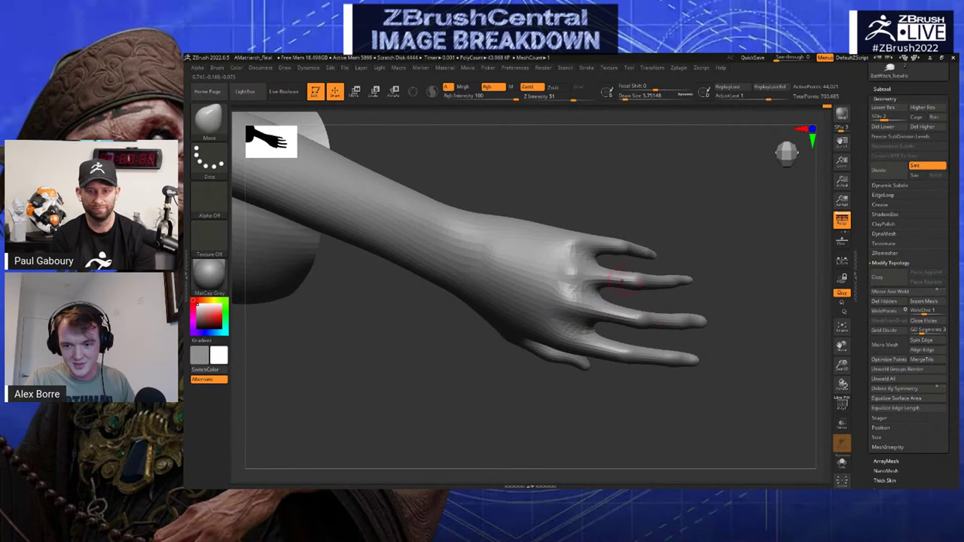
{"action": "right_click_drag", "start_coordinate": [619, 279], "coordinate": [646, 307]}
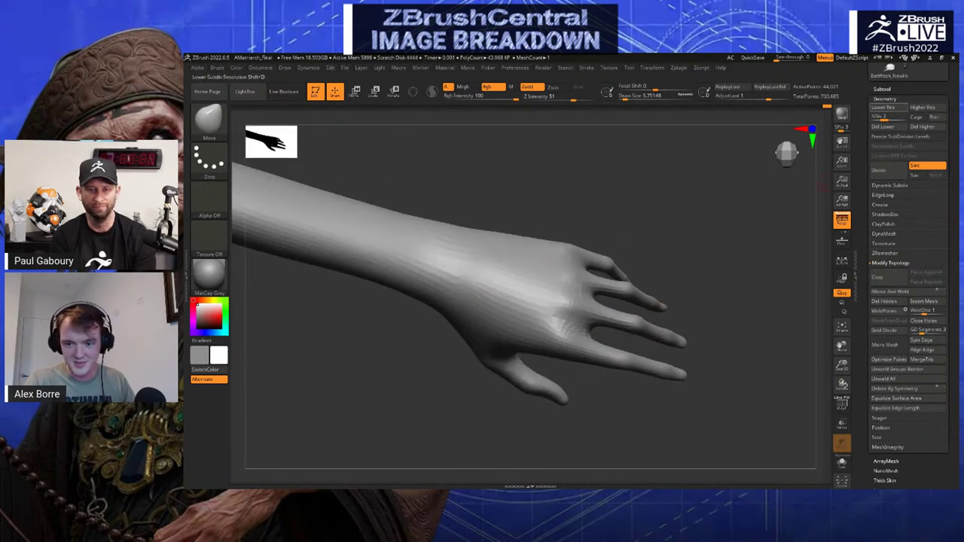
{"action": "right_click_drag", "start_coordinate": [754, 248], "coordinate": [731, 283]}
{"action": "mouse_move", "coordinate": [530, 253]}
{"action": "right_mouse_down"}
{"action": "mouse_move", "coordinate": [527, 312]}
{"action": "mouse_move", "coordinate": [554, 269]}
{"action": "mouse_move", "coordinate": [693, 252]}
{"action": "right_mouse_up"}
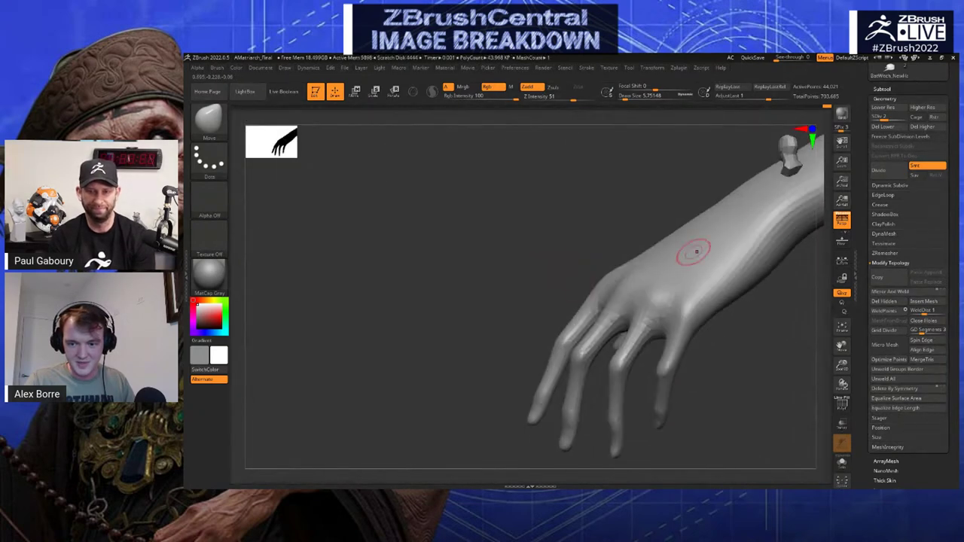
{"action": "right_click_drag", "start_coordinate": [695, 340], "coordinate": [672, 351]}
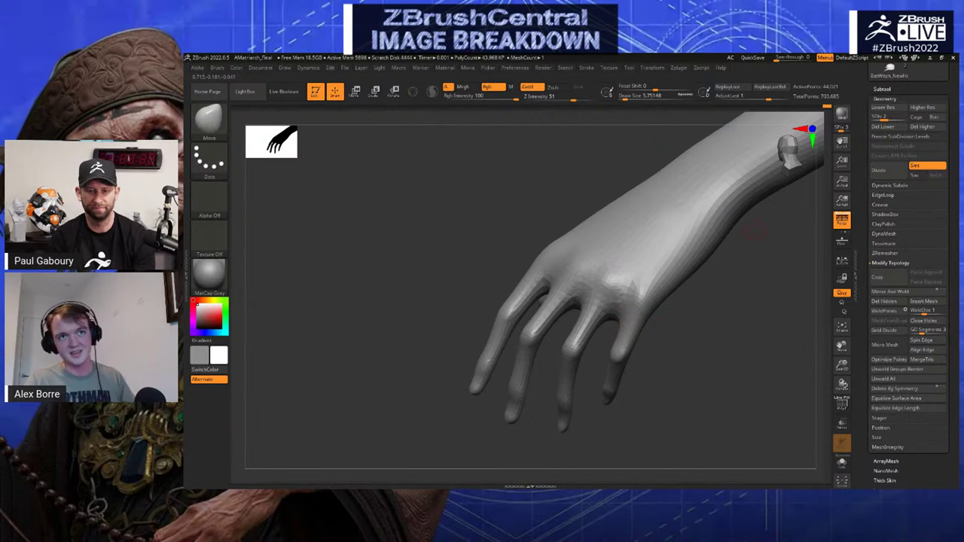
{"action": "mouse_move", "coordinate": [482, 177]}
{"action": "right_mouse_down"}
{"action": "mouse_move", "coordinate": [582, 253]}
{"action": "mouse_move", "coordinate": [564, 258]}
{"action": "mouse_move", "coordinate": [530, 223]}
{"action": "right_mouse_up"}
Reshape the back and outer edge of the hand with Move at draw sizes of about 28.8 and 30.7
{"action": "key", "text": "s"}
{"action": "left_click_drag", "start_coordinate": [526, 222], "coordinate": [523, 222]}
{"action": "key", "text": "s"}
{"action": "mouse_move", "coordinate": [705, 247]}
{"action": "right_mouse_down"}
{"action": "mouse_move", "coordinate": [566, 234]}
{"action": "mouse_move", "coordinate": [690, 240]}
{"action": "mouse_move", "coordinate": [580, 238]}
{"action": "mouse_move", "coordinate": [650, 260]}
{"action": "mouse_move", "coordinate": [580, 258]}
{"action": "mouse_move", "coordinate": [595, 265]}
{"action": "mouse_move", "coordinate": [591, 290]}
{"action": "right_mouse_up"}
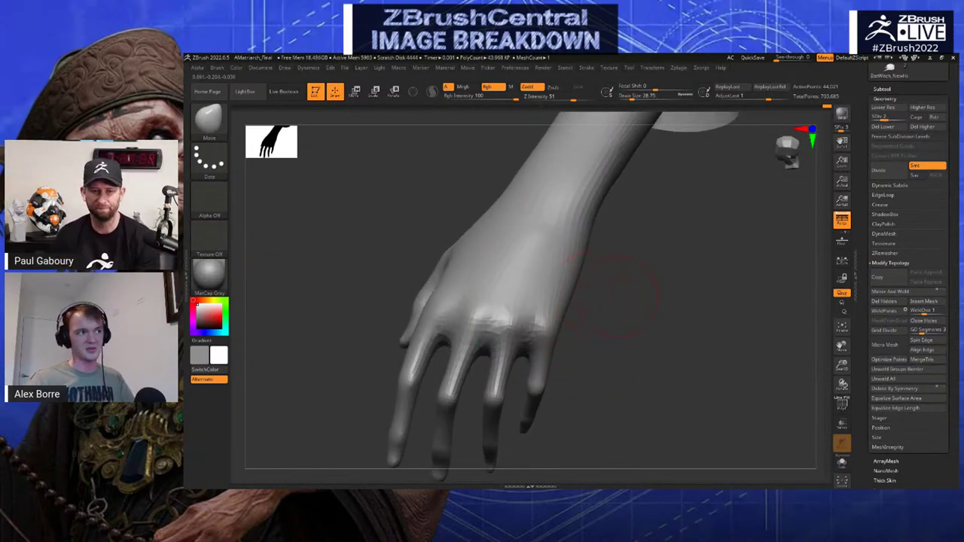
{"action": "mouse_move", "coordinate": [591, 290]}
{"action": "right_mouse_down"}
{"action": "mouse_move", "coordinate": [605, 294]}
{"action": "mouse_move", "coordinate": [595, 298]}
{"action": "right_mouse_up"}
{"action": "left_click_drag", "start_coordinate": [594, 290], "coordinate": [581, 288]}
{"action": "right_click_drag", "start_coordinate": [595, 298], "coordinate": [620, 305]}
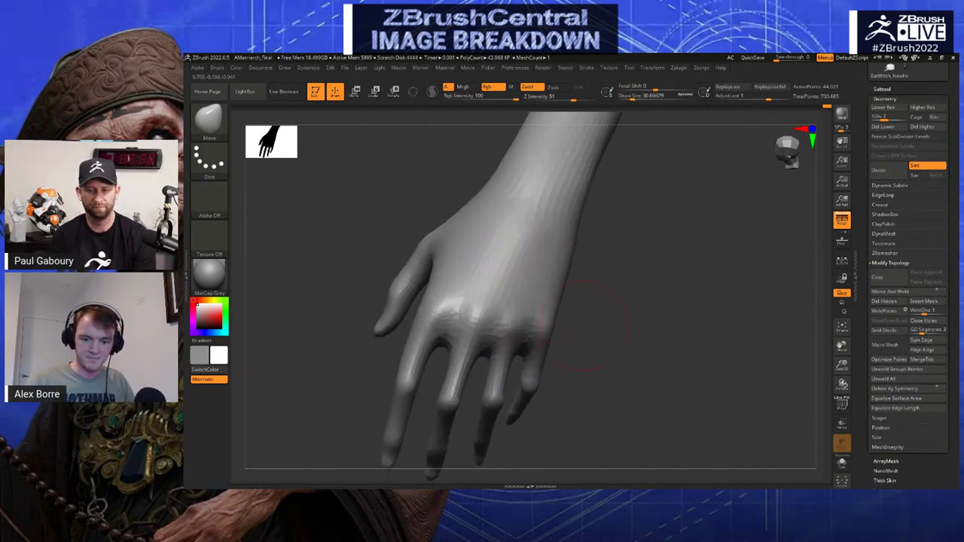
Adjust the pose of the thumb and fingers with Move at draw sizes of about 21.6 and 23.3
{"action": "mouse_move", "coordinate": [362, 324]}
{"action": "right_mouse_down"}
{"action": "mouse_move", "coordinate": [351, 341]}
{"action": "mouse_move", "coordinate": [409, 279]}
{"action": "right_mouse_up"}
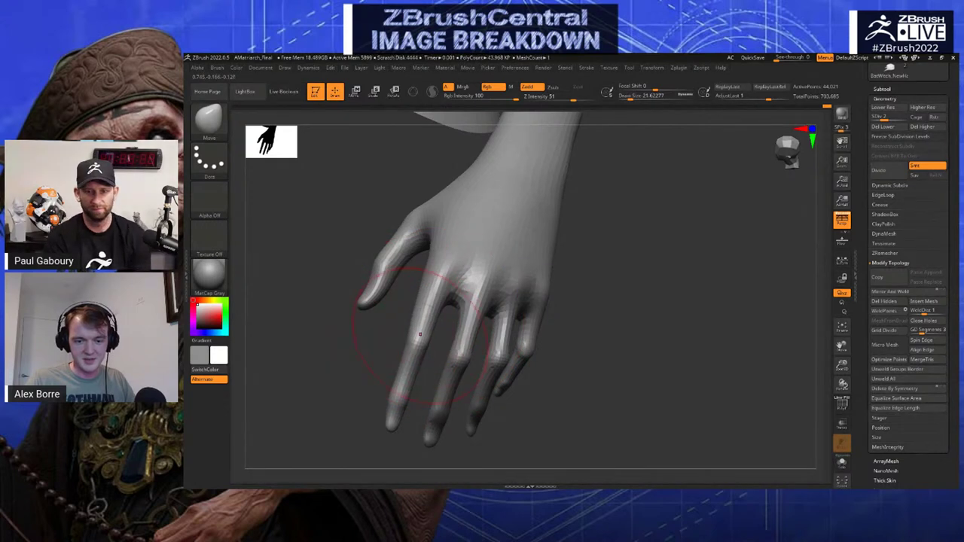
{"action": "right_click_drag", "start_coordinate": [370, 339], "coordinate": [422, 332]}
{"action": "right_click_drag", "start_coordinate": [569, 307], "coordinate": [363, 270]}
{"action": "key", "text": "s"}
{"action": "left_click_drag", "start_coordinate": [364, 271], "coordinate": [367, 271]}
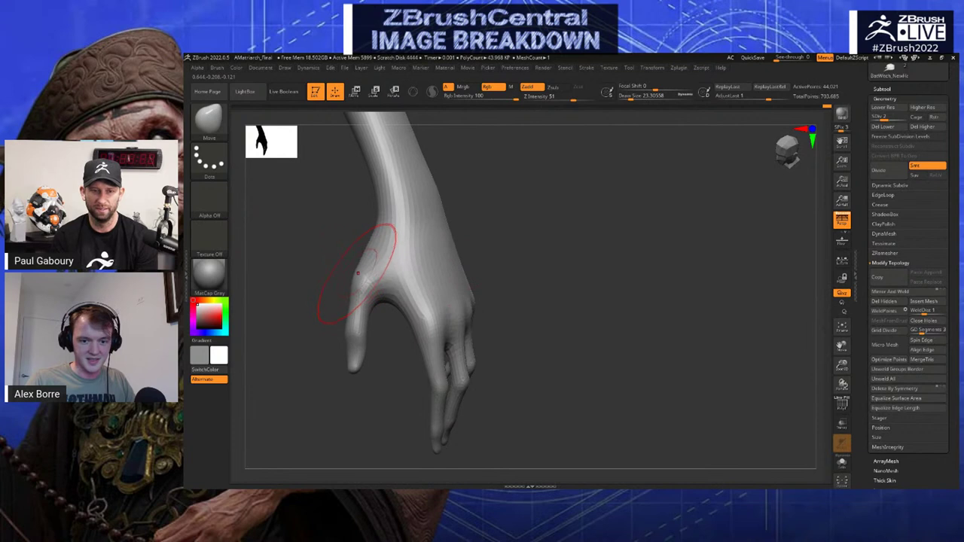
Refine the palm and the base of the thumb with Move at a draw size of about 11.7
{"action": "mouse_move", "coordinate": [520, 290]}
{"action": "left_mouse_down"}
{"action": "mouse_move", "coordinate": [475, 283]}
{"action": "mouse_move", "coordinate": [488, 262]}
{"action": "mouse_move", "coordinate": [659, 260]}
{"action": "mouse_move", "coordinate": [622, 263]}
{"action": "left_mouse_up"}
{"action": "key", "text": "s"}
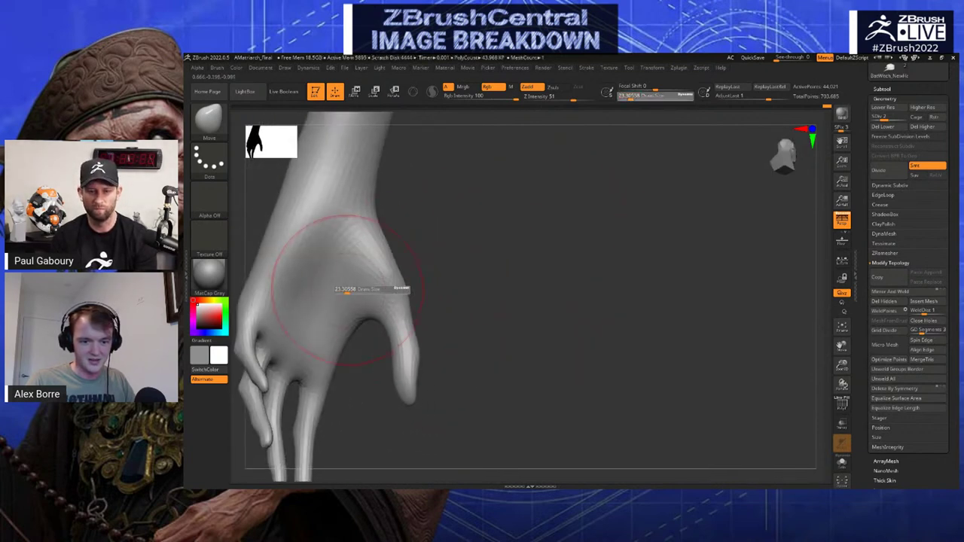
{"action": "key", "text": "s"}
{"action": "left_click_drag", "start_coordinate": [346, 290], "coordinate": [347, 298]}
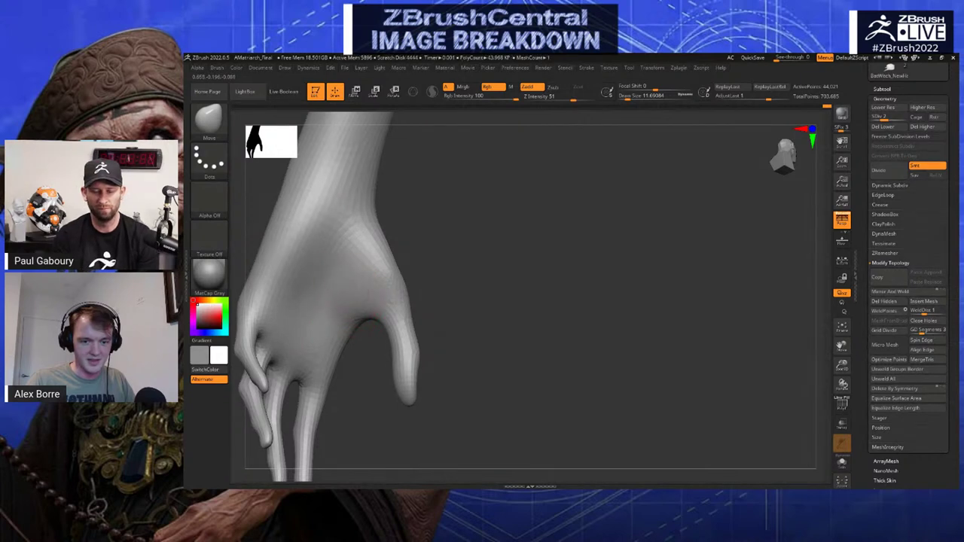
{"action": "left_click_drag", "start_coordinate": [513, 275], "coordinate": [441, 253]}
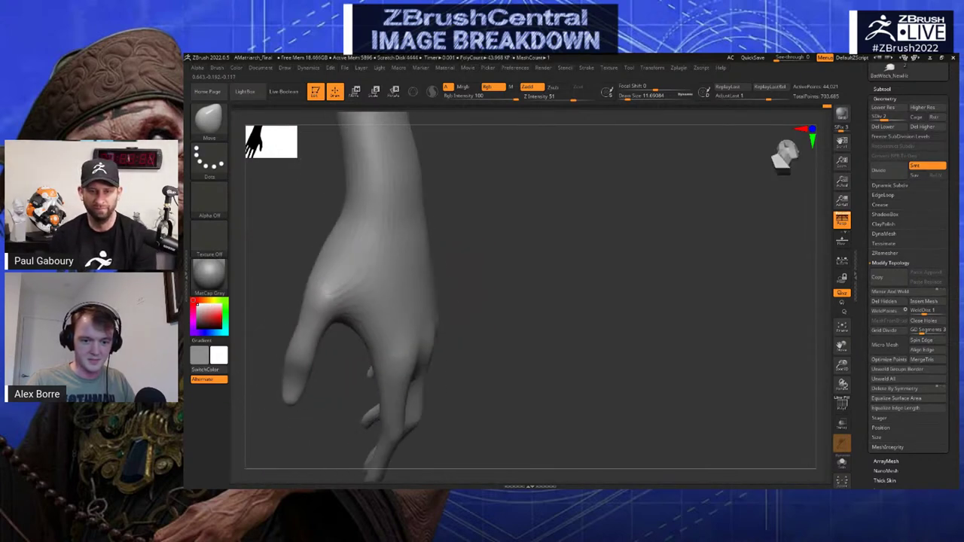
{"action": "mouse_move", "coordinate": [369, 373]}
{"action": "right_mouse_down"}
{"action": "mouse_move", "coordinate": [334, 305]}
{"action": "mouse_move", "coordinate": [316, 322]}
{"action": "mouse_move", "coordinate": [362, 316]}
{"action": "right_mouse_up"}
{"action": "mouse_move", "coordinate": [452, 264]}
{"action": "right_mouse_down", "text": "ctrl"}
{"action": "mouse_move", "coordinate": [448, 285]}
{"action": "mouse_move", "coordinate": [464, 319]}
{"action": "right_mouse_up", "text": "ctrl"}
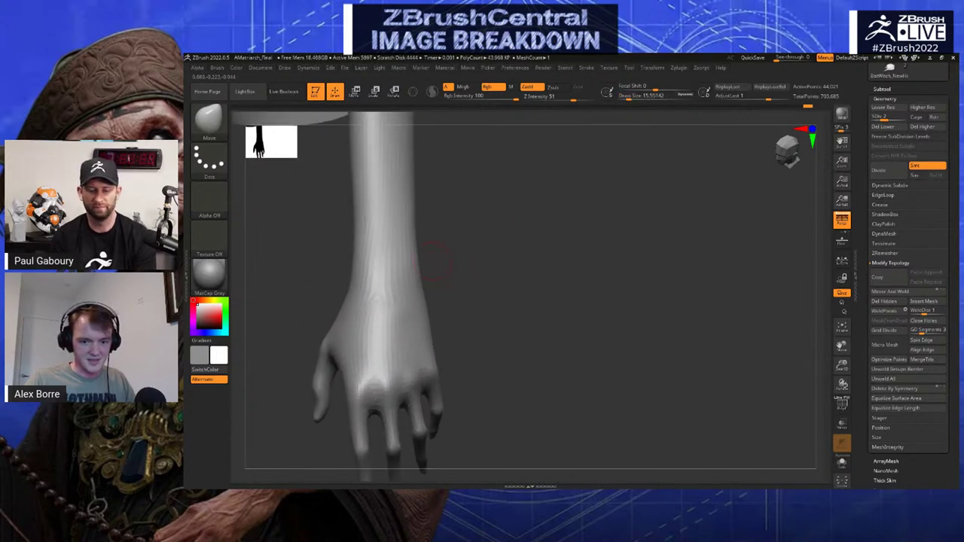
Reshape the sides of the wrist and the thumb side of the hand with Move at a draw size of about 21.6
{"action": "key", "text": "s"}
{"action": "left_click_drag", "start_coordinate": [423, 269], "coordinate": [420, 272]}
{"action": "key", "text": "s"}
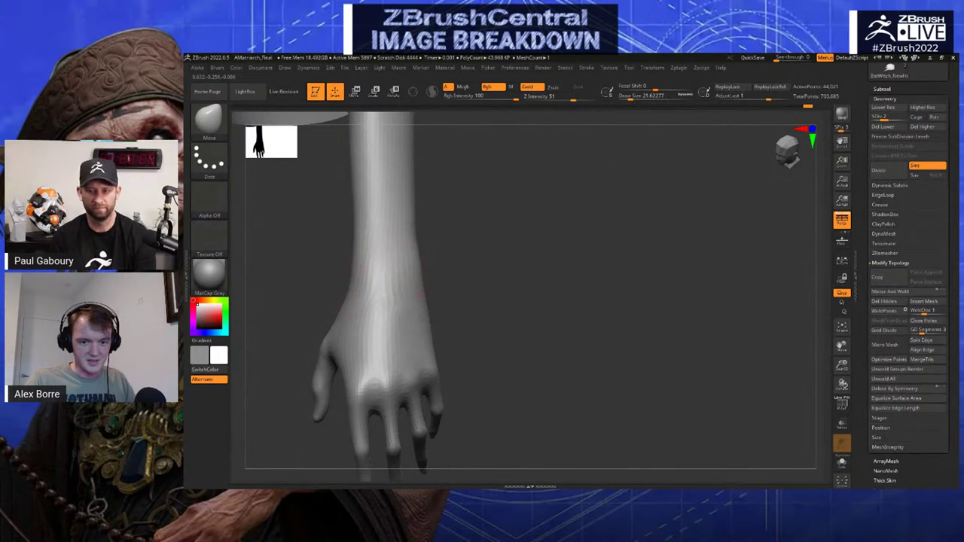
{"action": "left_click_drag", "start_coordinate": [359, 269], "coordinate": [354, 269]}
{"action": "left_click_drag", "start_coordinate": [330, 332], "coordinate": [334, 333]}
{"action": "right_click_drag", "start_coordinate": [334, 334], "coordinate": [361, 316]}
{"action": "right_click_drag", "start_coordinate": [362, 317], "coordinate": [377, 188], "text": "alt"}
{"action": "right_click_drag", "start_coordinate": [430, 278], "coordinate": [419, 266], "text": "alt"}
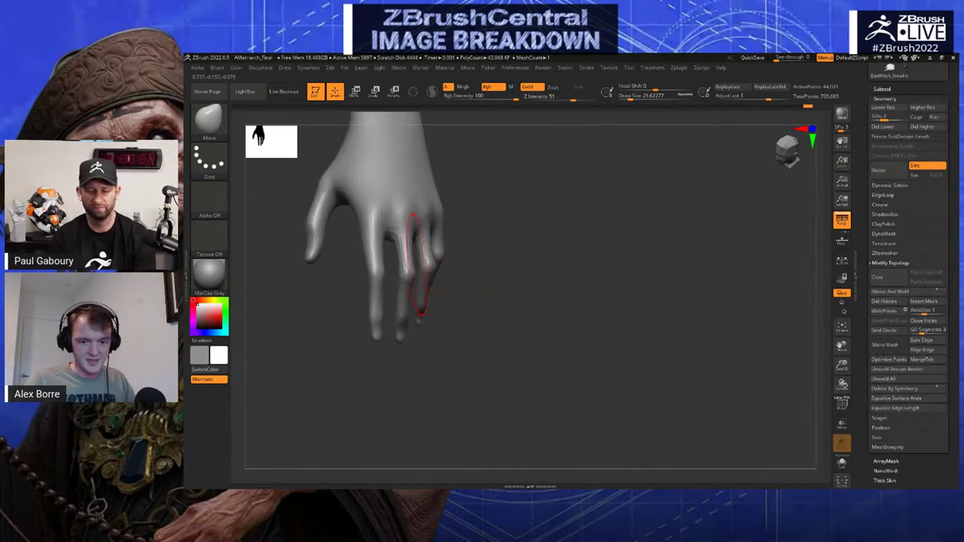
Adjust the shape and spacing of the fingers with Move at a draw size of about 8.4
{"action": "right_click_drag", "start_coordinate": [536, 241], "coordinate": [517, 252]}
{"action": "key", "text": "s"}
{"action": "left_click_drag", "start_coordinate": [419, 307], "coordinate": [421, 280]}
{"action": "key", "text": "s"}
{"action": "key", "text": "s"}
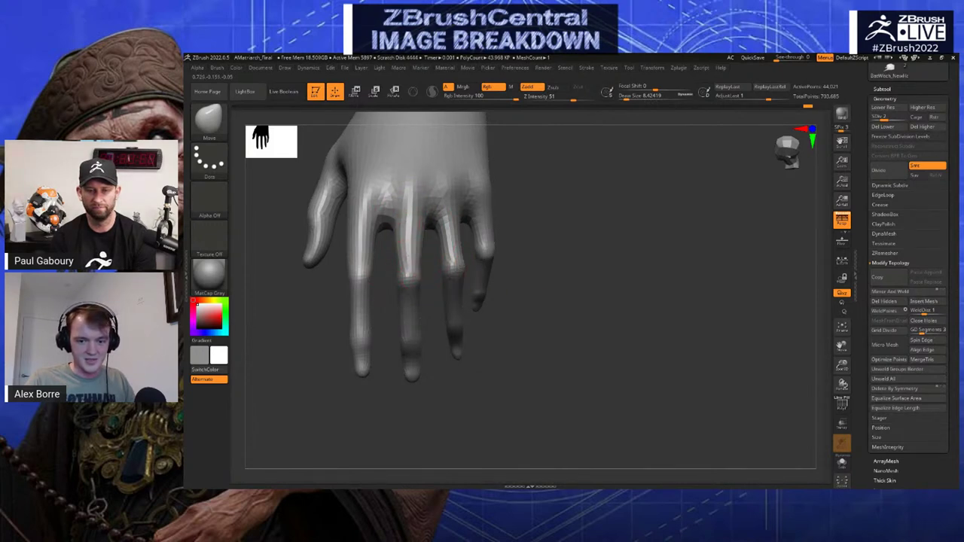
{"action": "right_click_drag", "start_coordinate": [465, 266], "coordinate": [490, 324], "text": "ctrl"}
Show the wireframe, mask the little finger below its middle joint at draw size 1, then soften and invert the mask
{"action": "left_click", "coordinate": [842, 405]}
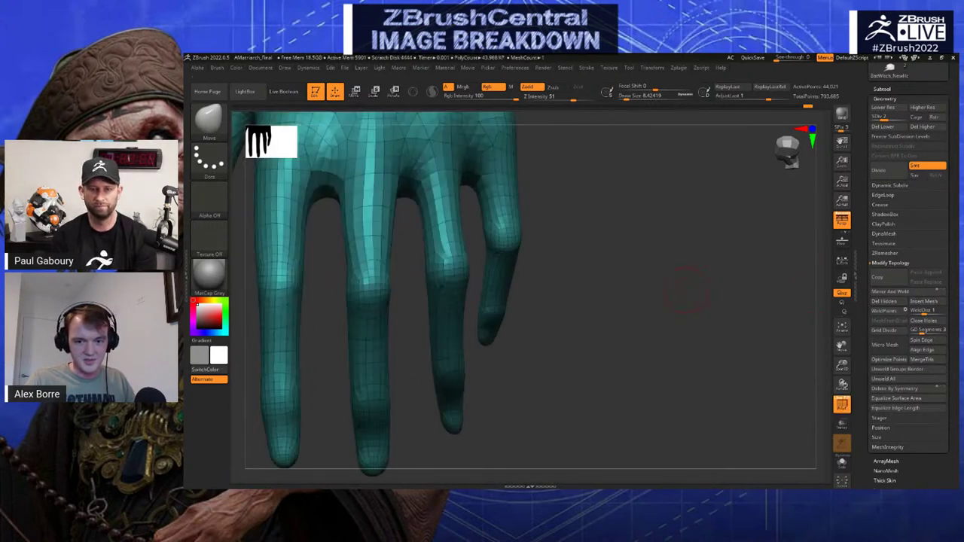
{"action": "right_click_drag", "start_coordinate": [674, 294], "coordinate": [554, 271]}
{"action": "key", "text": "s"}
{"action": "left_click_drag", "start_coordinate": [538, 264], "coordinate": [534, 263]}
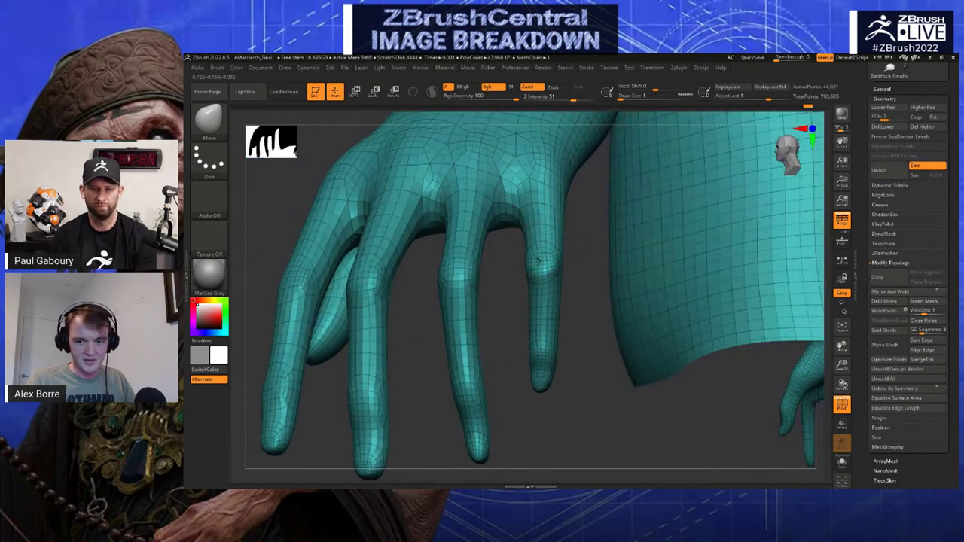
{"action": "right_click_drag", "start_coordinate": [517, 271], "coordinate": [539, 266]}
{"action": "left_click_drag", "start_coordinate": [579, 405], "coordinate": [516, 266], "text": "ctrl"}
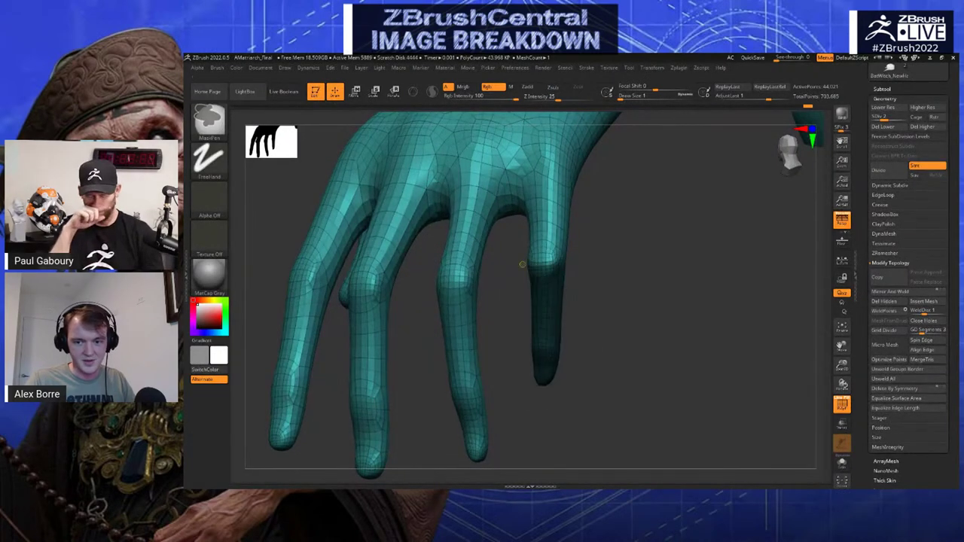
{"action": "left_click", "coordinate": [549, 282], "text": "ctrl"}
{"action": "left_click", "coordinate": [577, 313], "text": "ctrl"}
Bend the little finger inward at its middle joint by rotating the unmasked part with the Transpose line
{"action": "key", "text": "e"}
{"action": "right_click_drag", "start_coordinate": [548, 260], "coordinate": [486, 263]}
{"action": "key", "text": "r"}
{"action": "mouse_move", "coordinate": [342, 286]}
{"action": "left_mouse_down"}
{"action": "mouse_move", "coordinate": [383, 273]}
{"action": "mouse_move", "coordinate": [354, 253]}
{"action": "left_mouse_up"}
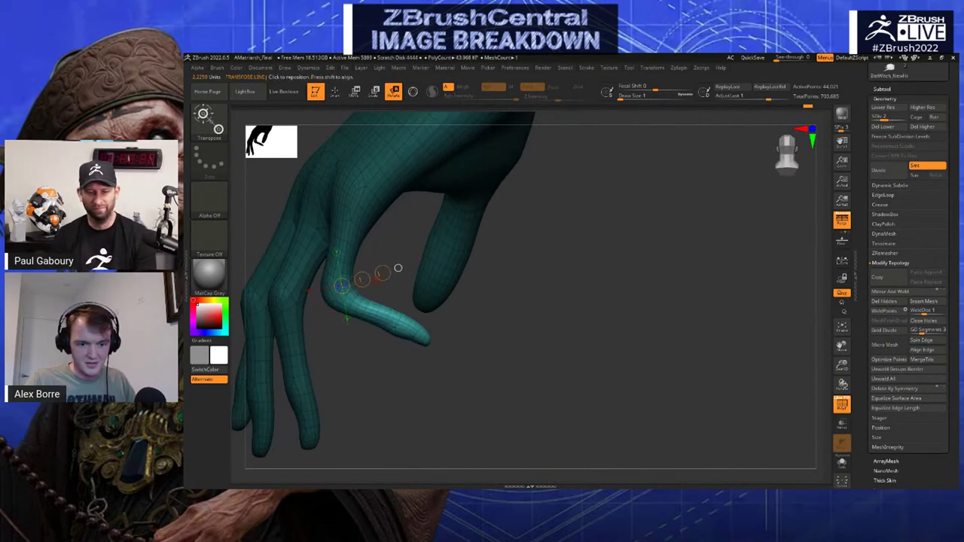
{"action": "right_click_drag", "start_coordinate": [483, 279], "coordinate": [528, 279]}
Clear the mask and reshape the bent little finger's knuckle with Move at a draw size of about 3.1
{"action": "key", "text": "b"}
{"action": "key", "text": "m"}
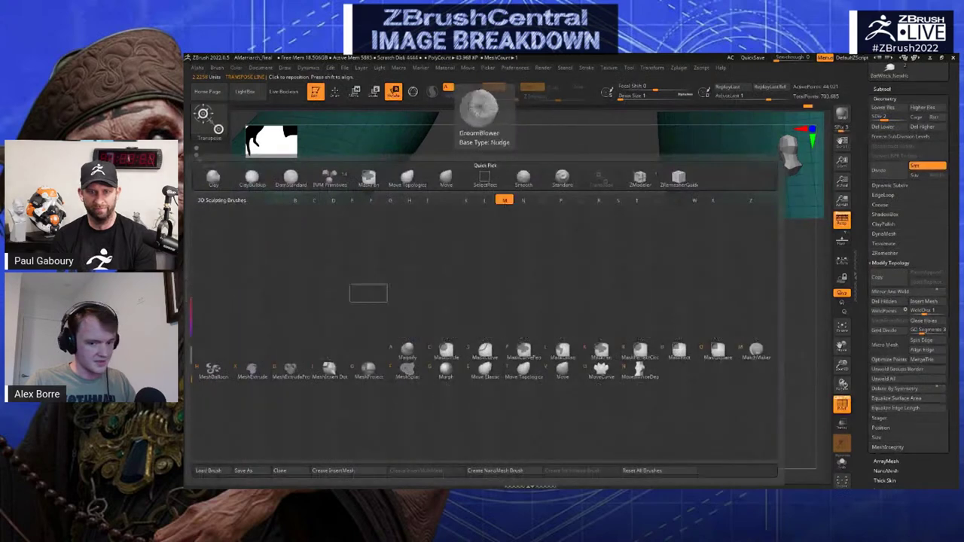
{"action": "key", "text": "v"}
{"action": "key", "text": "q"}
{"action": "left_click_drag", "start_coordinate": [478, 267], "coordinate": [500, 283], "text": "ctrl"}
{"action": "mouse_move", "coordinate": [500, 283]}
{"action": "right_mouse_down"}
{"action": "mouse_move", "coordinate": [532, 256]}
{"action": "mouse_move", "coordinate": [490, 277]}
{"action": "mouse_move", "coordinate": [527, 293]}
{"action": "mouse_move", "coordinate": [459, 300]}
{"action": "right_mouse_up"}
{"action": "key", "text": "s"}
{"action": "left_click", "coordinate": [364, 304]}
{"action": "left_click_drag", "start_coordinate": [330, 299], "coordinate": [325, 294]}
{"action": "right_click_drag", "start_coordinate": [362, 295], "coordinate": [406, 288]}
{"action": "left_click_drag", "start_coordinate": [452, 273], "coordinate": [344, 284]}
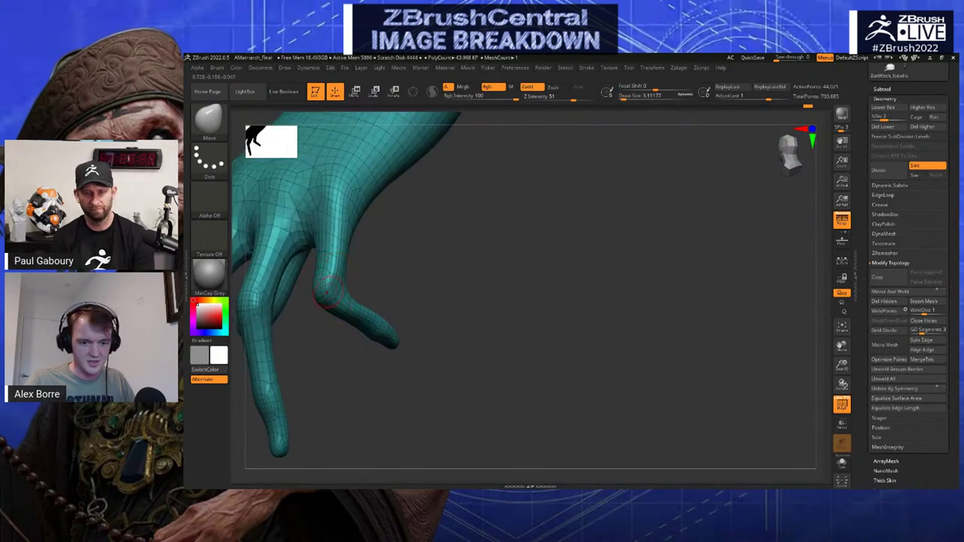
Return to the head, hide the wireframe, and reshape the cheekbone with Move at a draw size of about 21.6
{"action": "right_click_drag", "start_coordinate": [336, 292], "coordinate": [535, 275]}
{"action": "right_click_drag", "start_coordinate": [279, 290], "coordinate": [383, 304]}
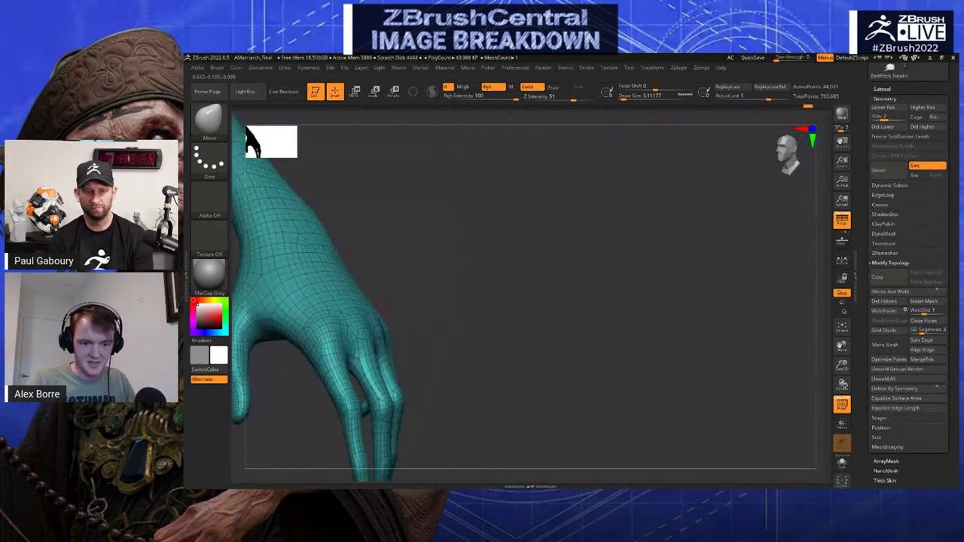
{"action": "right_click_drag", "start_coordinate": [482, 270], "coordinate": [422, 166], "text": "ctrl"}
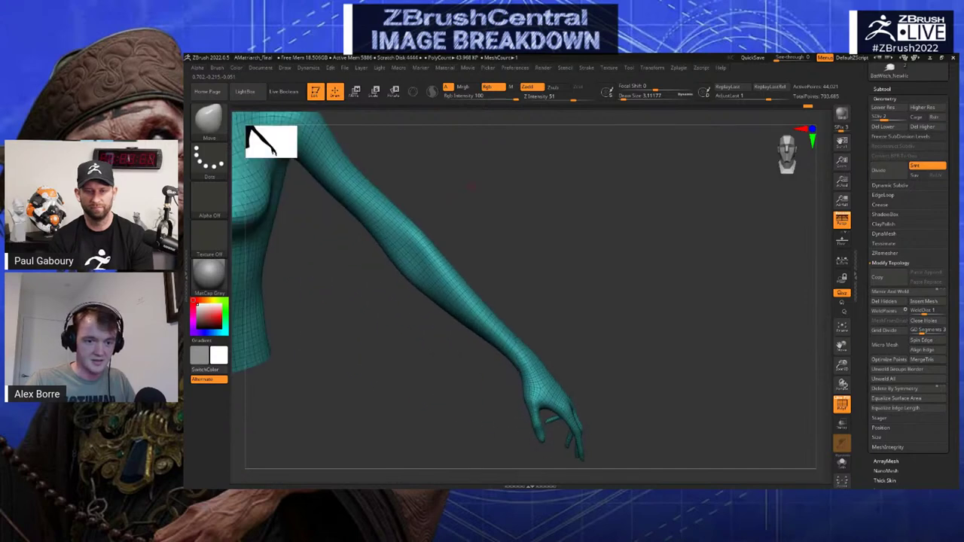
{"action": "mouse_move", "coordinate": [377, 120]}
{"action": "right_mouse_down", "text": "alt"}
{"action": "mouse_move", "coordinate": [495, 198]}
{"action": "mouse_move", "coordinate": [448, 243]}
{"action": "mouse_move", "coordinate": [394, 230]}
{"action": "mouse_move", "coordinate": [400, 260]}
{"action": "right_mouse_up", "text": "alt"}
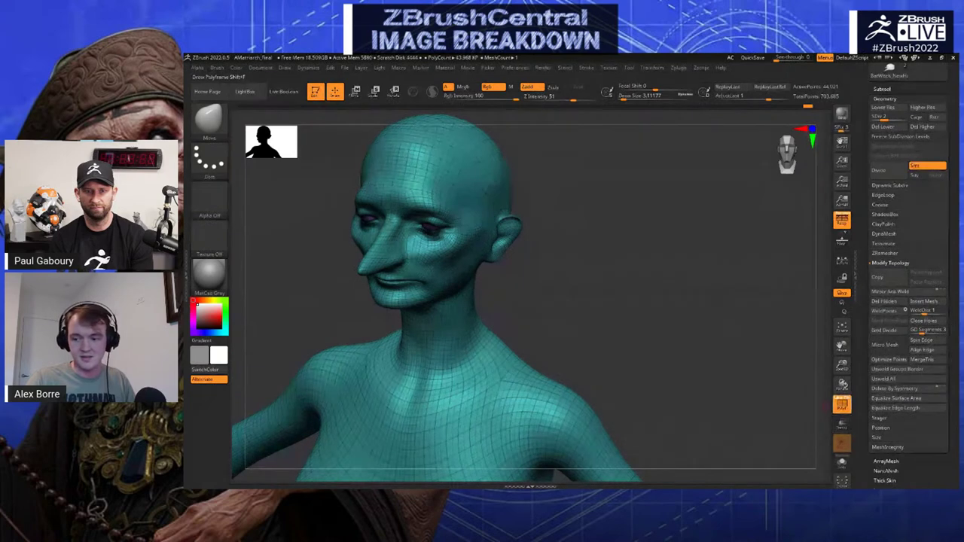
{"action": "left_click", "coordinate": [842, 405]}
{"action": "right_click_drag", "start_coordinate": [528, 228], "coordinate": [600, 271]}
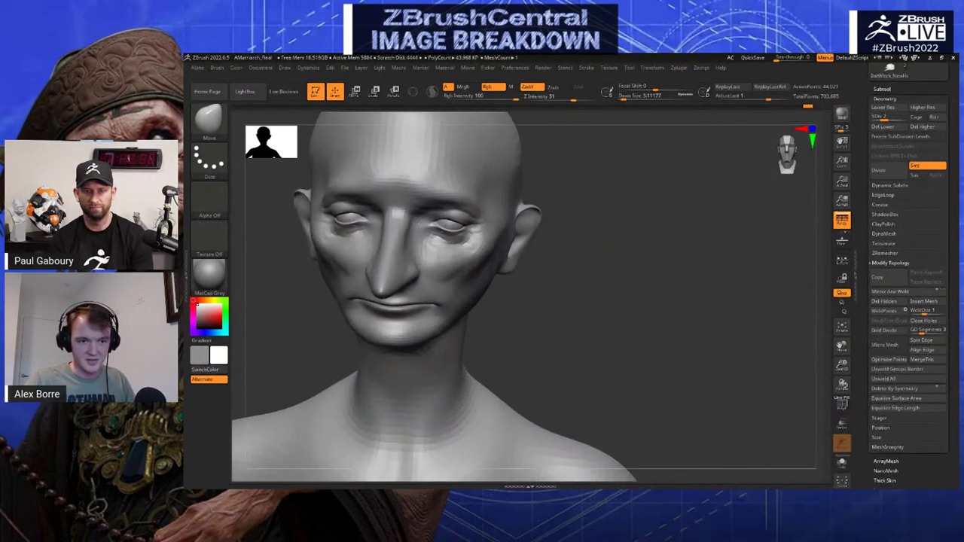
{"action": "key", "text": "s"}
{"action": "left_click_drag", "start_coordinate": [469, 258], "coordinate": [480, 255]}
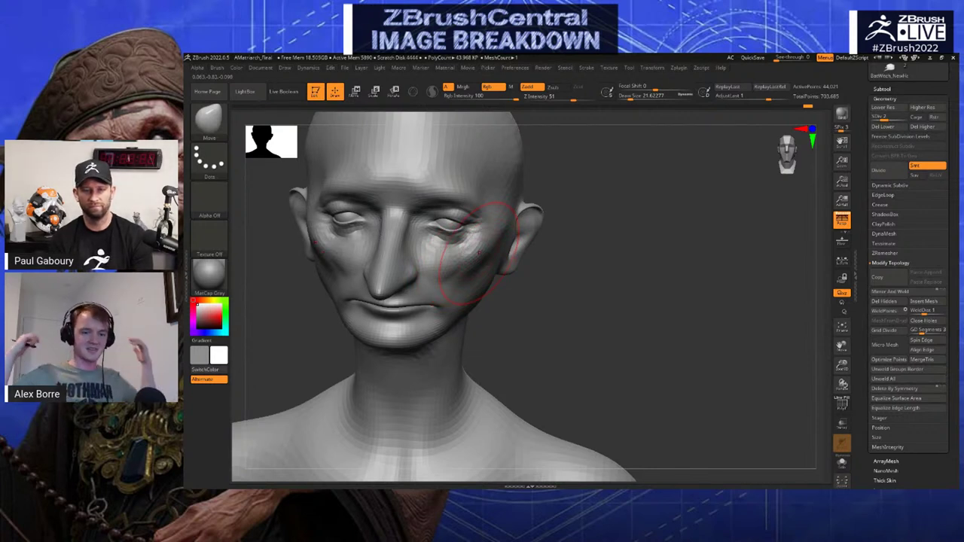
{"action": "left_click_drag", "start_coordinate": [633, 290], "coordinate": [588, 264]}
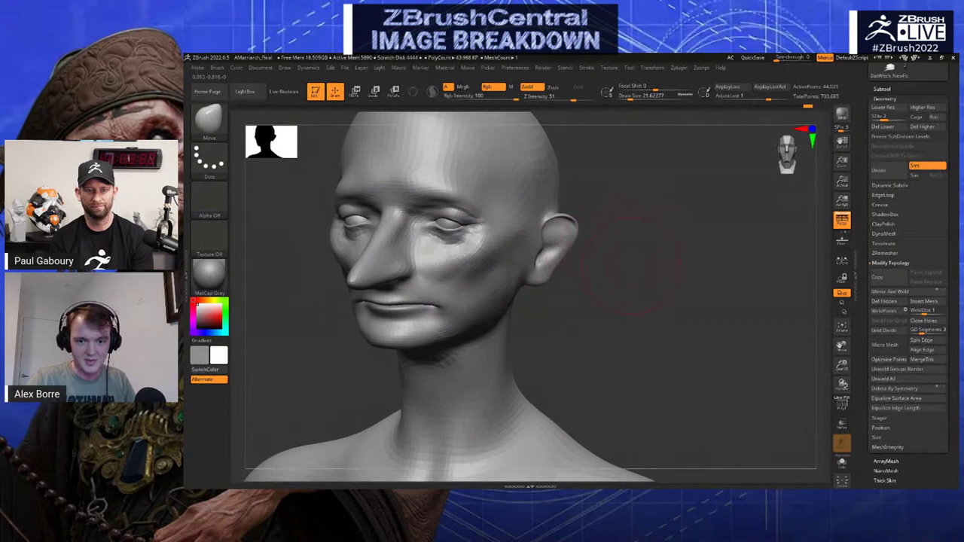
Smooth the cheek beside the nose and mouth at a draw size of about 5
{"action": "mouse_move", "coordinate": [656, 260]}
{"action": "left_mouse_down", "text": "alt"}
{"action": "mouse_move", "coordinate": [629, 321]}
{"action": "mouse_move", "coordinate": [652, 335]}
{"action": "left_mouse_up", "text": "alt"}
{"action": "key", "text": "["}
{"action": "key", "text": "["}
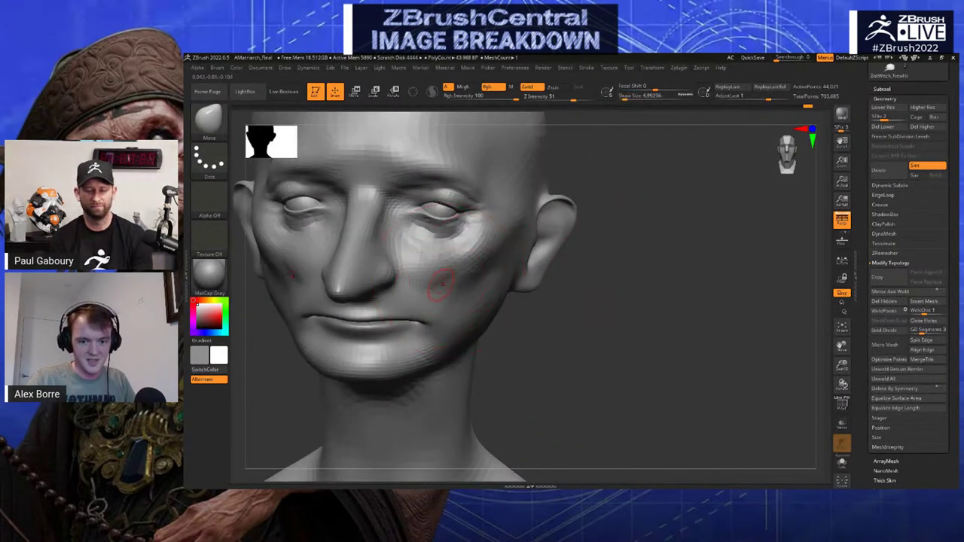
{"action": "left_click_drag", "start_coordinate": [437, 293], "coordinate": [419, 264], "text": "shift"}
{"action": "mouse_move", "coordinate": [528, 302]}
{"action": "left_mouse_down"}
{"action": "mouse_move", "coordinate": [586, 310]}
{"action": "mouse_move", "coordinate": [556, 320]}
{"action": "mouse_move", "coordinate": [522, 313]}
{"action": "left_mouse_up"}
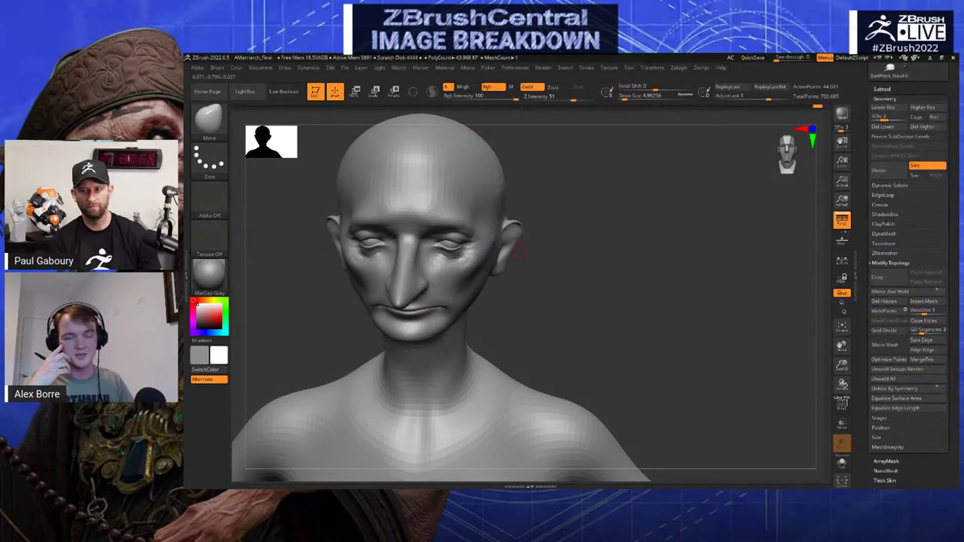
Raise the head mesh to subdivision level 4 and inspect the face in profile
{"action": "mouse_move", "coordinate": [518, 251]}
{"action": "right_mouse_down"}
{"action": "mouse_move", "coordinate": [593, 209]}
{"action": "mouse_move", "coordinate": [661, 203]}
{"action": "mouse_move", "coordinate": [663, 226]}
{"action": "mouse_move", "coordinate": [599, 230]}
{"action": "mouse_move", "coordinate": [520, 256]}
{"action": "mouse_move", "coordinate": [531, 236]}
{"action": "mouse_move", "coordinate": [640, 217]}
{"action": "mouse_move", "coordinate": [664, 220]}
{"action": "mouse_move", "coordinate": [666, 245]}
{"action": "mouse_move", "coordinate": [683, 247]}
{"action": "right_mouse_up"}
{"action": "key", "text": "d"}
{"action": "key", "text": "d"}
{"action": "key", "text": "["}
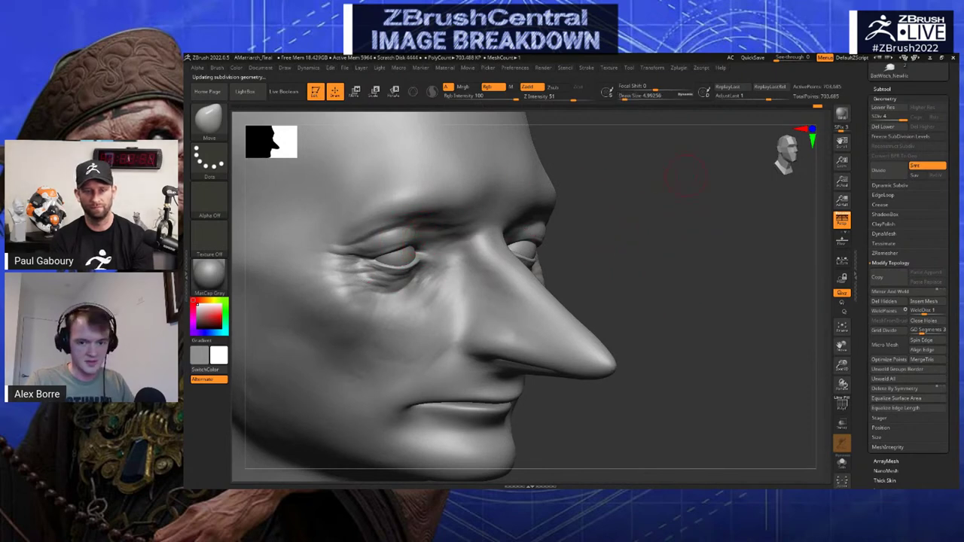
{"action": "right_click_drag", "start_coordinate": [686, 174], "coordinate": [485, 147]}
Load the number 12 skin texture brush from the Skin folder of the LightBox brush library
{"action": "key", "text": "b"}
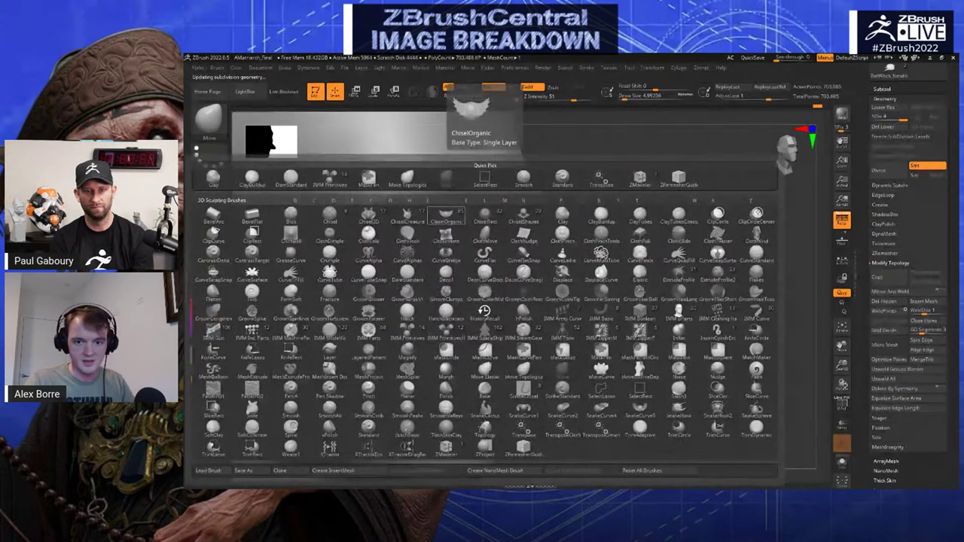
{"action": "left_click", "coordinate": [446, 217]}
{"action": "key", "text": "comma"}
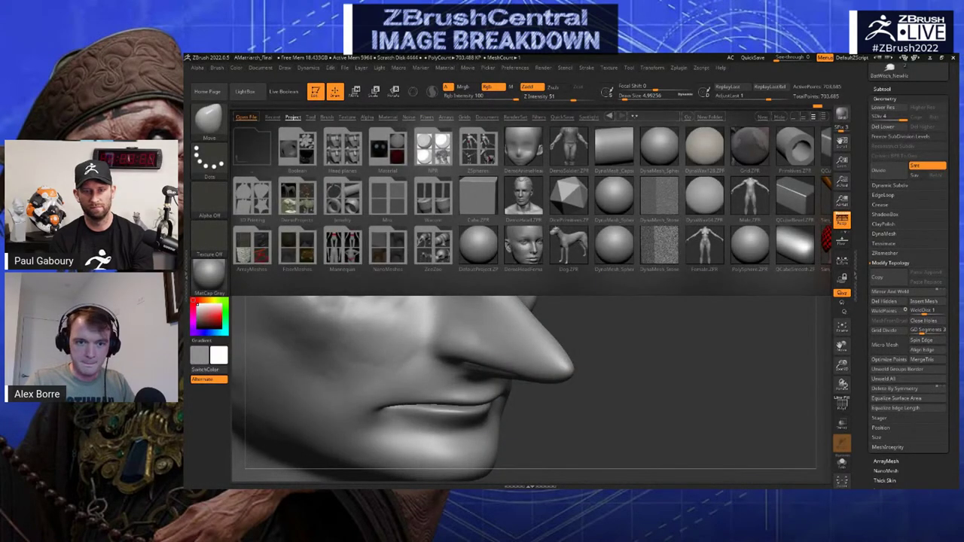
{"action": "left_click", "coordinate": [327, 118]}
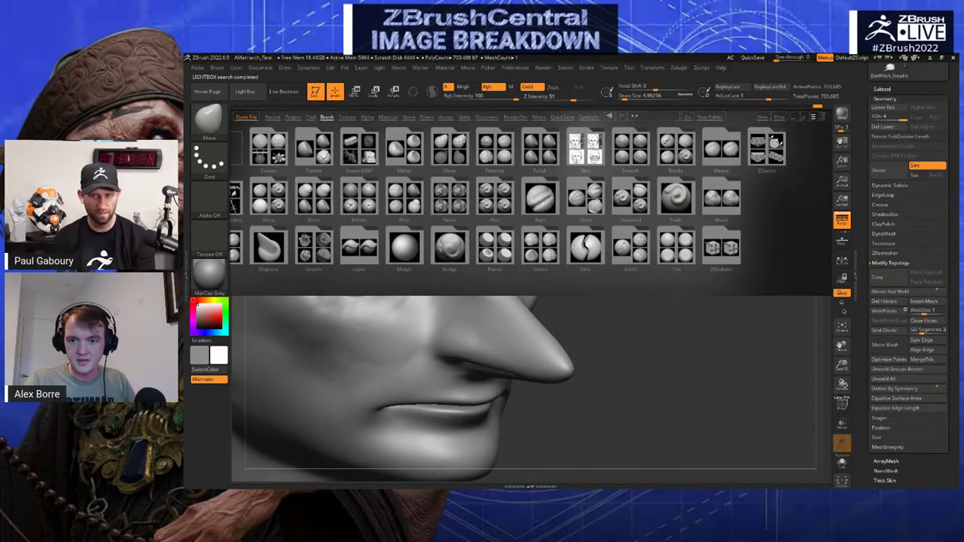
{"action": "left_click", "coordinate": [586, 148]}
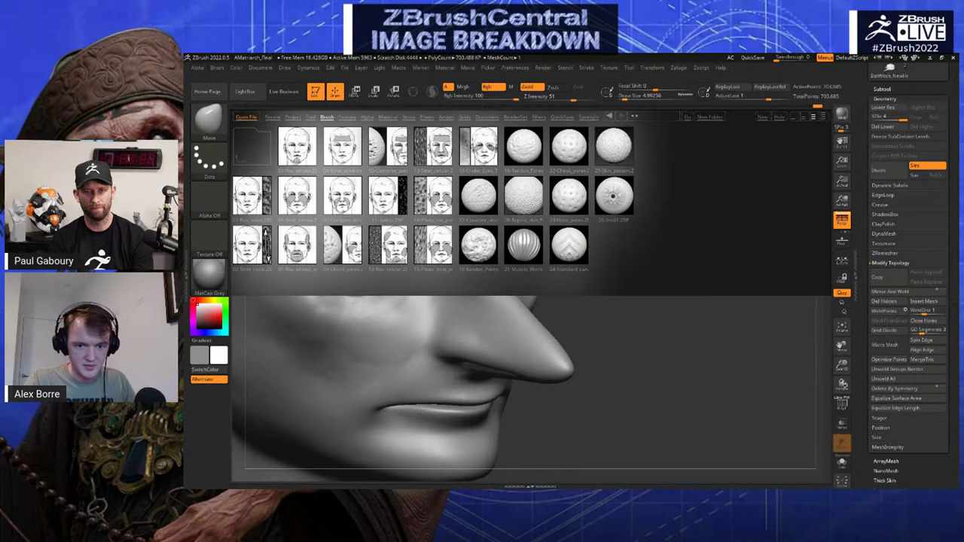
{"action": "double_click", "coordinate": [388, 245]}
{"action": "left_click_drag", "start_coordinate": [723, 302], "coordinate": [541, 287]}
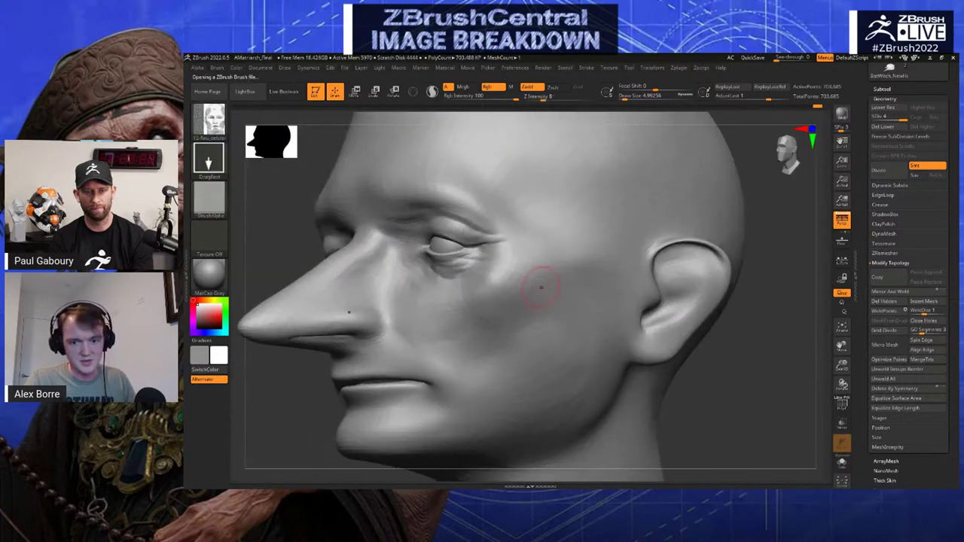
Try stamping the skin texture on the cheek at draw sizes of about 26.9 and 12.9, and undo the last stamp
{"action": "key", "text": "s"}
{"action": "left_click_drag", "start_coordinate": [490, 339], "coordinate": [499, 339]}
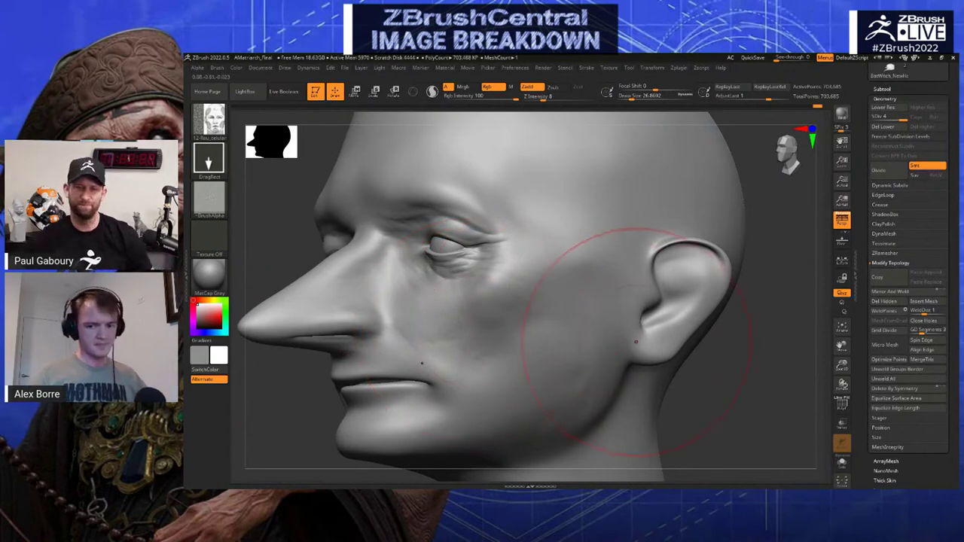
{"action": "mouse_move", "coordinate": [674, 354]}
{"action": "left_mouse_down"}
{"action": "mouse_move", "coordinate": [708, 354]}
{"action": "mouse_move", "coordinate": [737, 369]}
{"action": "left_mouse_up"}
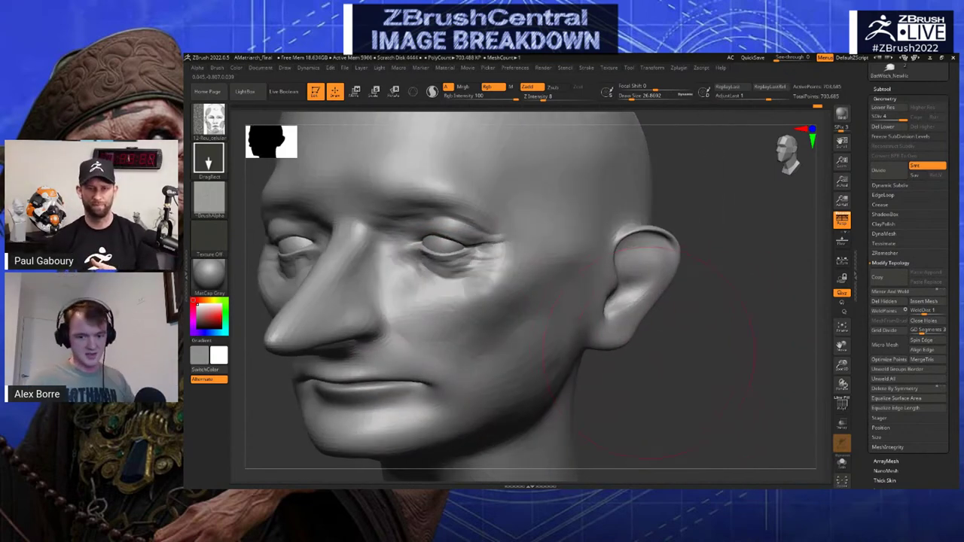
{"action": "key", "text": "bracketleft"}
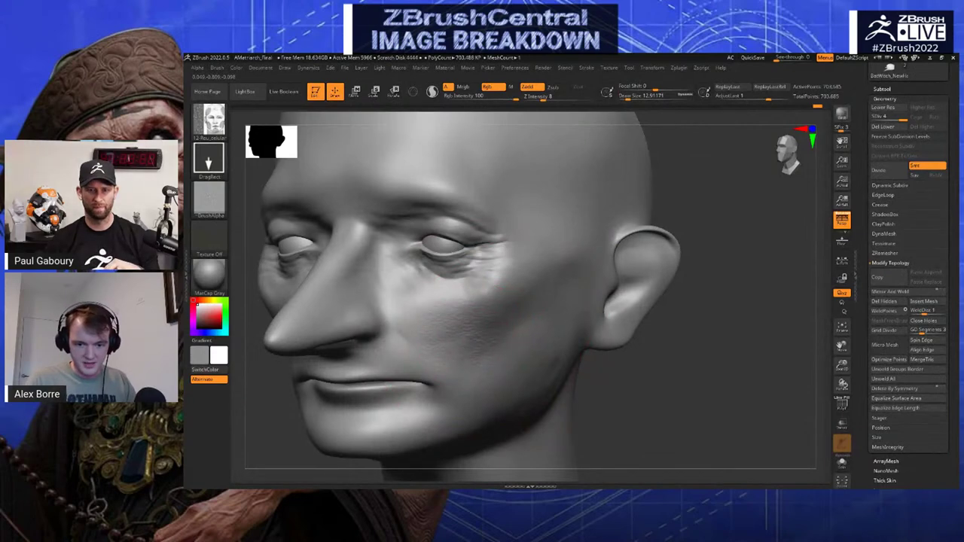
{"action": "left_click_drag", "start_coordinate": [626, 370], "coordinate": [656, 373]}
{"action": "key", "text": "ctrl+z"}
Divide the mesh to subdivision level 5 and stamp the skin texture across the cheek
{"action": "key", "text": "ctrl+d"}
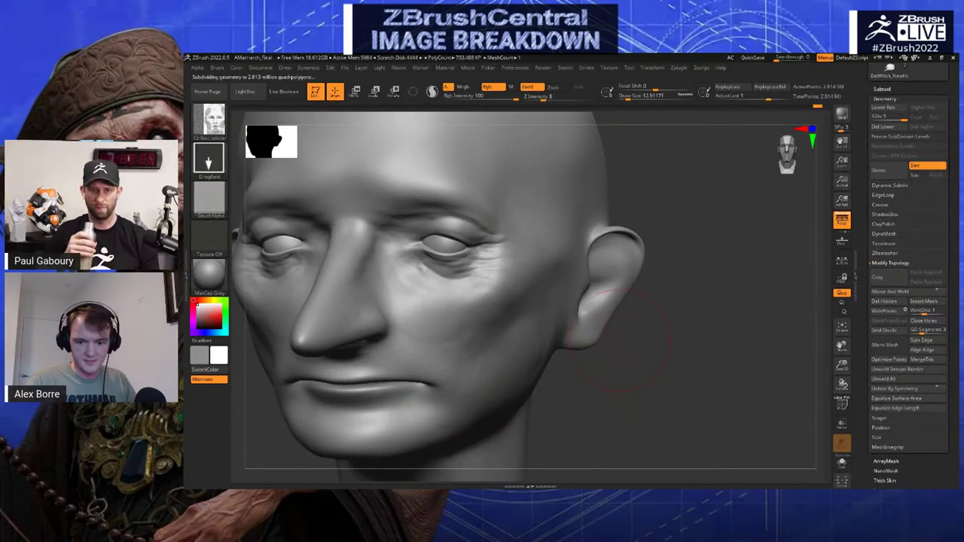
{"action": "left_click_drag", "start_coordinate": [619, 343], "coordinate": [678, 345]}
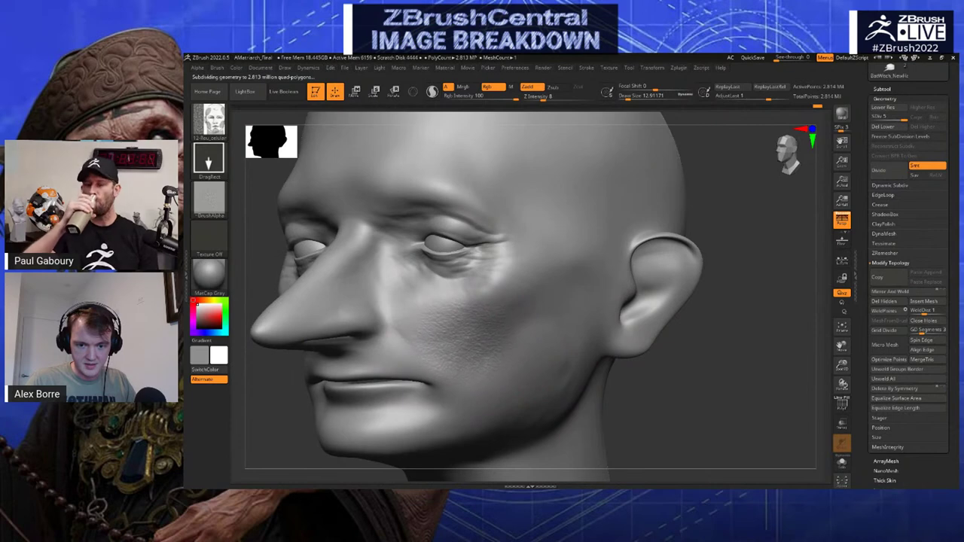
{"action": "left_click_drag", "start_coordinate": [682, 362], "coordinate": [731, 384]}
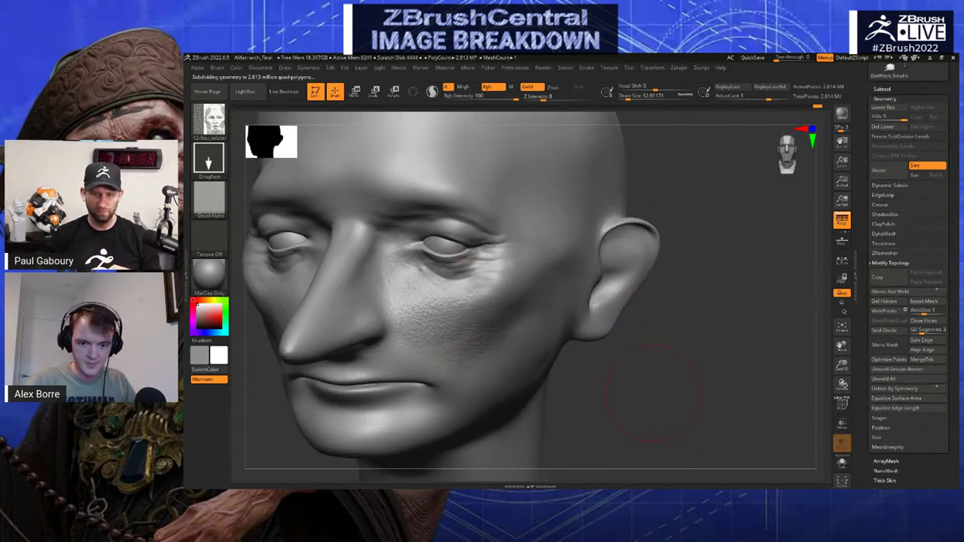
{"action": "left_click_drag", "start_coordinate": [595, 384], "coordinate": [700, 357]}
{"action": "left_click_drag", "start_coordinate": [601, 279], "coordinate": [442, 302]}
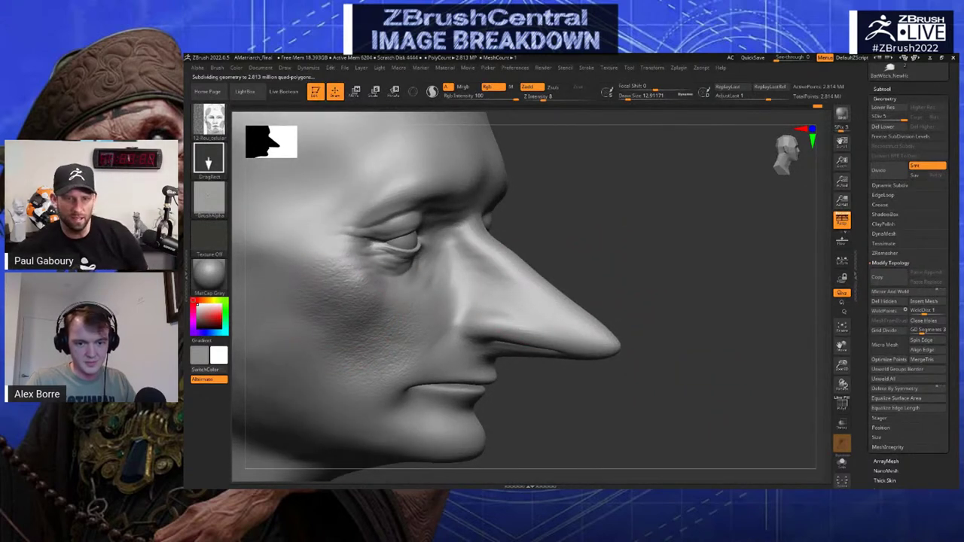
{"action": "mouse_move", "coordinate": [625, 199]}
{"action": "left_mouse_down"}
{"action": "mouse_move", "coordinate": [612, 205]}
{"action": "mouse_move", "coordinate": [618, 245]}
{"action": "left_mouse_up"}
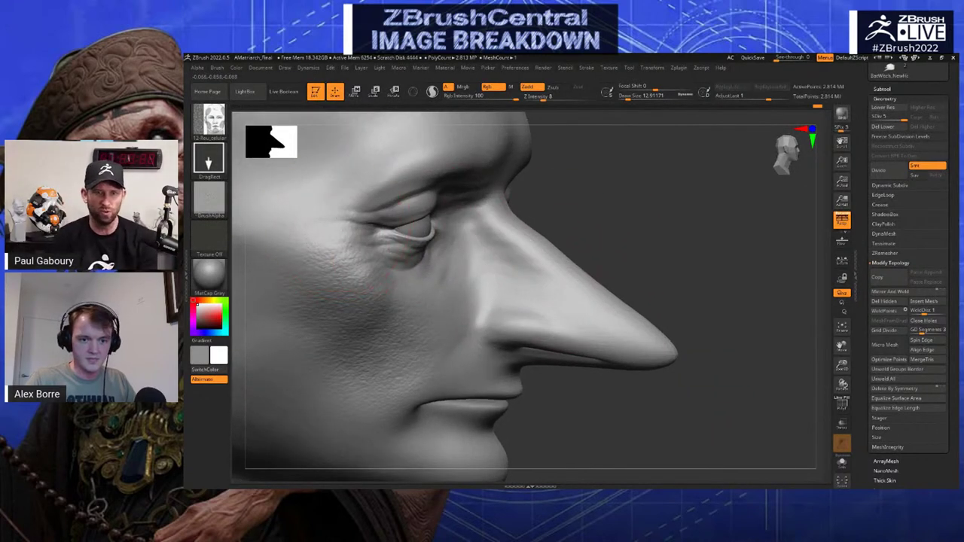
Load the number 06 wrinkle brush from the LightBox Skin folder and try stamping wrinkles across the middle of the forehead
{"action": "key", "text": "ctrl"}
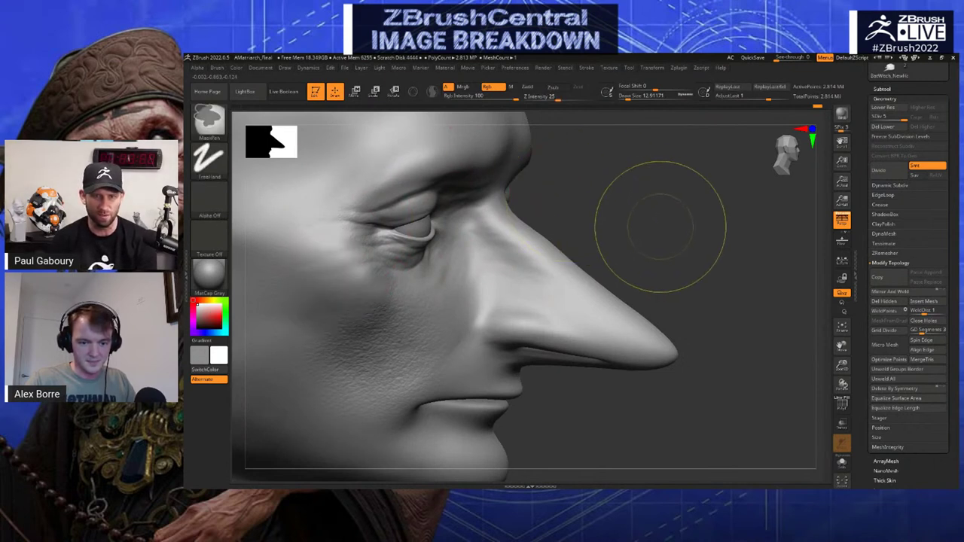
{"action": "mouse_move", "coordinate": [662, 229]}
{"action": "left_mouse_down", "text": "alt"}
{"action": "mouse_move", "coordinate": [654, 192]}
{"action": "mouse_move", "coordinate": [690, 197]}
{"action": "left_mouse_up", "text": "alt"}
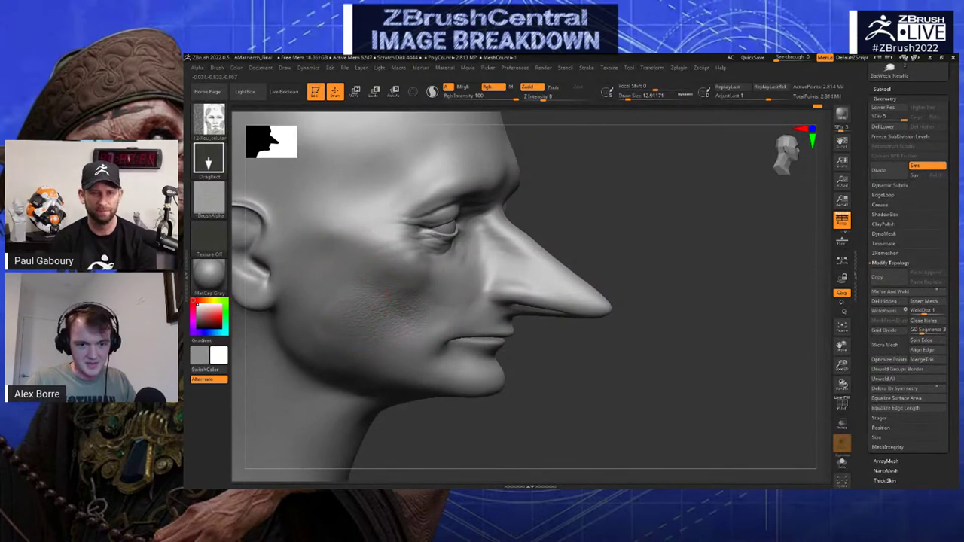
{"action": "left_click", "coordinate": [210, 121]}
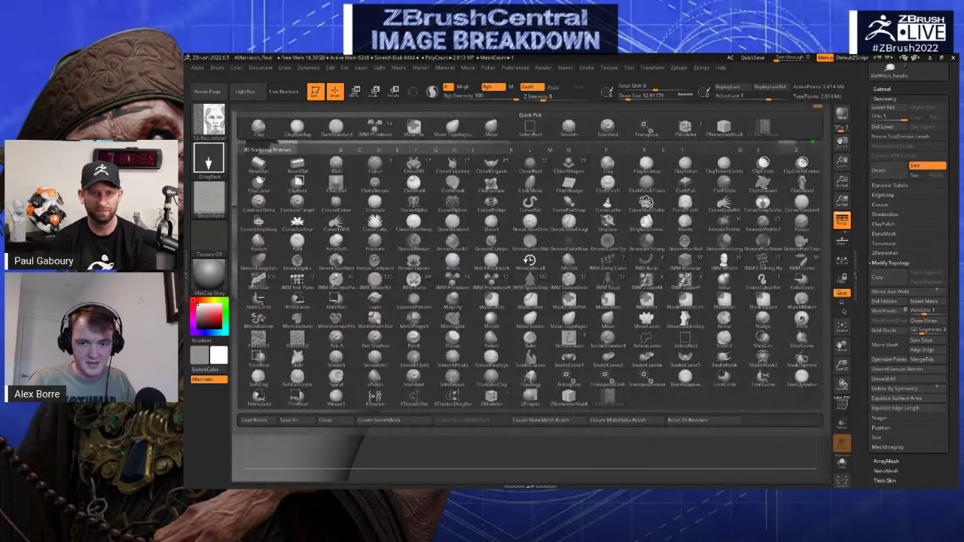
{"action": "key", "text": "comma"}
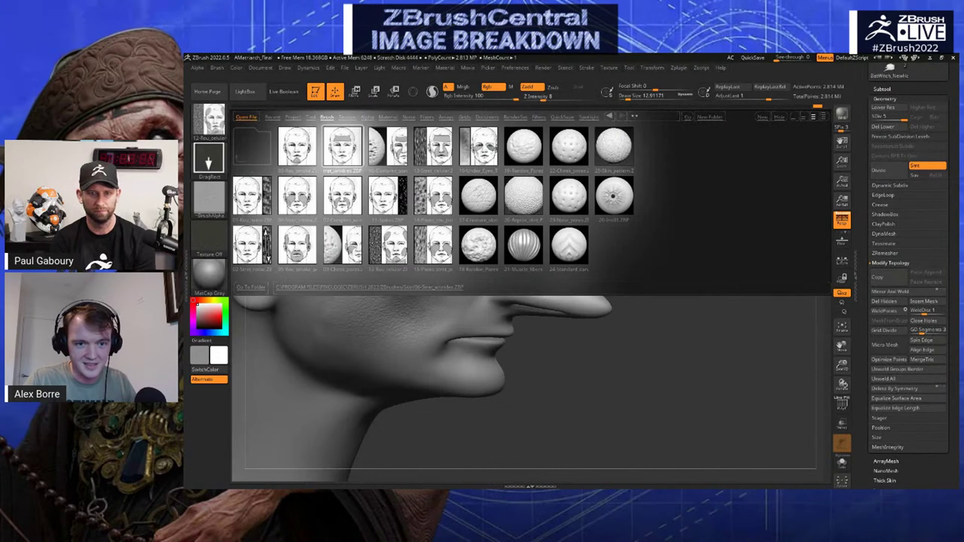
{"action": "double_click", "coordinate": [342, 147]}
{"action": "mouse_move", "coordinate": [663, 147]}
{"action": "left_mouse_down", "text": "alt"}
{"action": "mouse_move", "coordinate": [656, 232]}
{"action": "mouse_move", "coordinate": [520, 245]}
{"action": "left_mouse_up", "text": "alt"}
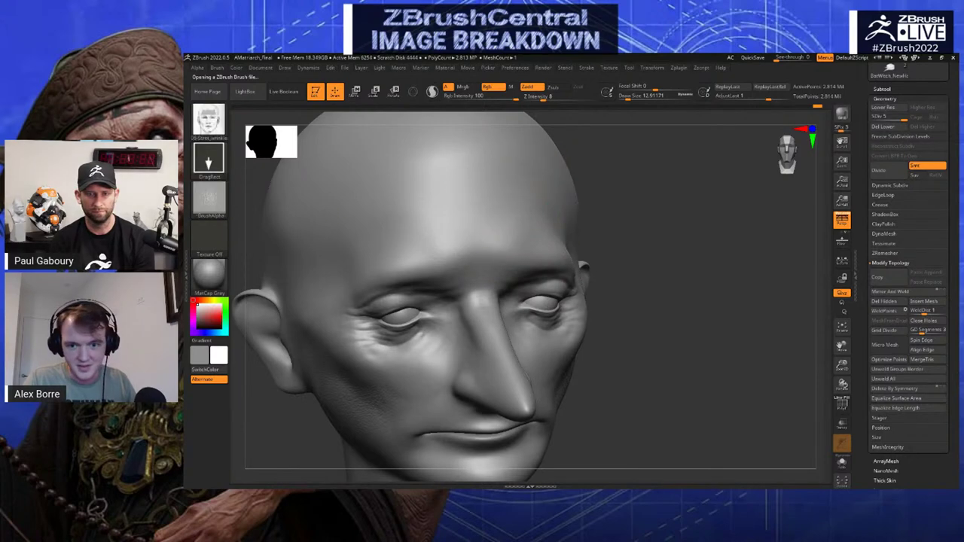
{"action": "mouse_move", "coordinate": [543, 173]}
{"action": "right_mouse_down", "text": "ctrl"}
{"action": "mouse_move", "coordinate": [535, 204]}
{"action": "mouse_move", "coordinate": [498, 211]}
{"action": "right_mouse_up", "text": "ctrl"}
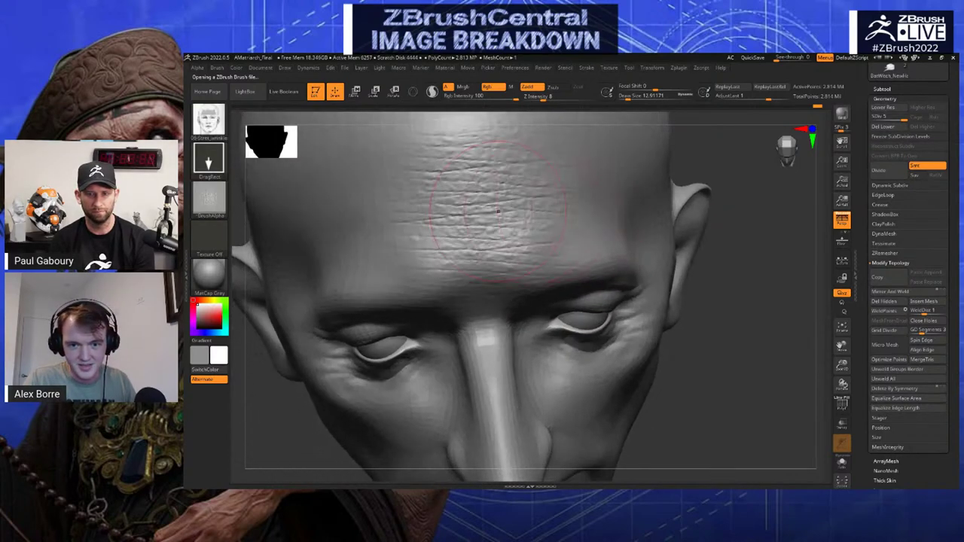
{"action": "mouse_move", "coordinate": [694, 184]}
{"action": "right_mouse_down", "text": "ctrl"}
{"action": "mouse_move", "coordinate": [463, 217]}
{"action": "mouse_move", "coordinate": [571, 216]}
{"action": "mouse_move", "coordinate": [559, 215]}
{"action": "right_mouse_up", "text": "ctrl"}
{"action": "key", "text": "b"}
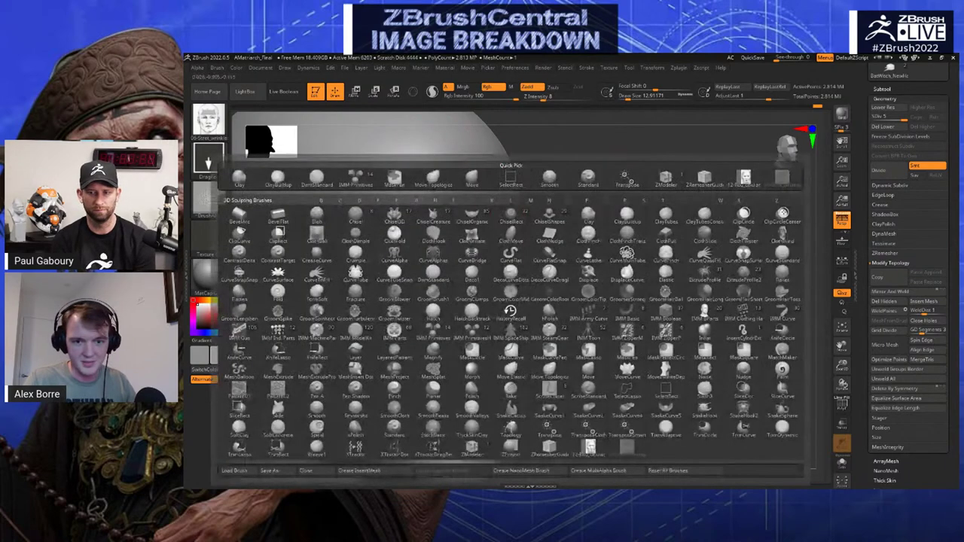
{"action": "left_click", "coordinate": [210, 122]}
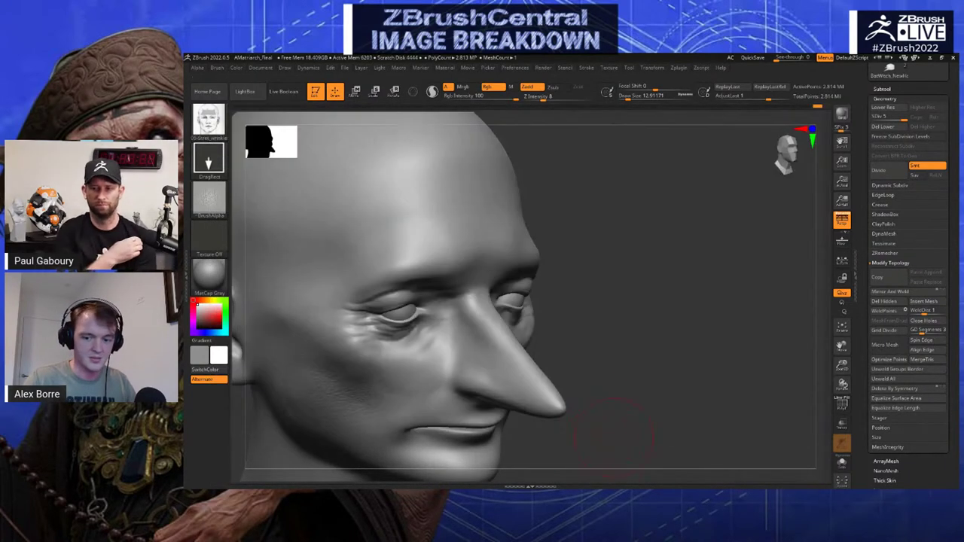
{"action": "key", "text": "comma"}
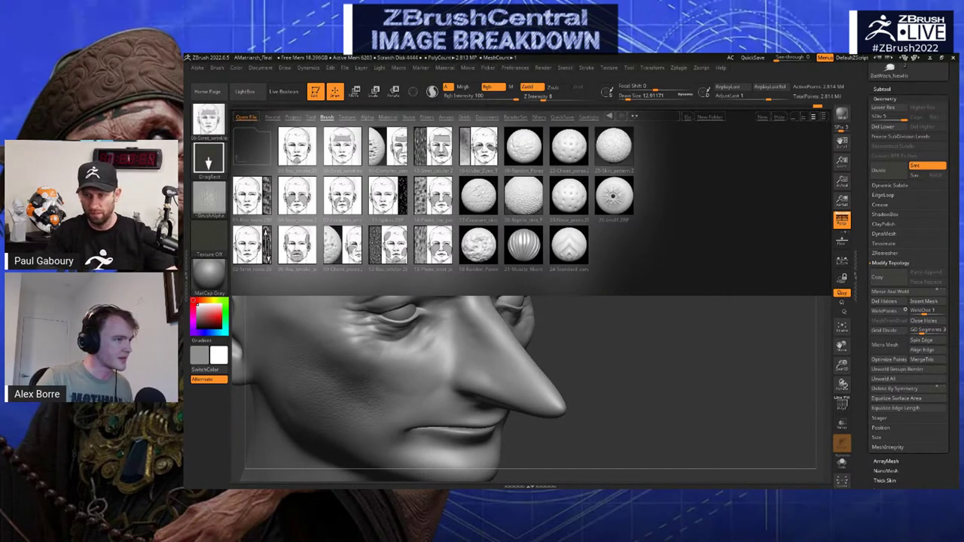
Switch to the Notepad list of skin resources, insert blank lines above and below the skin alpha brush pack entry, and minimize it
{"action": "left_click_drag", "start_coordinate": [0, 86], "coordinate": [507, 273]}
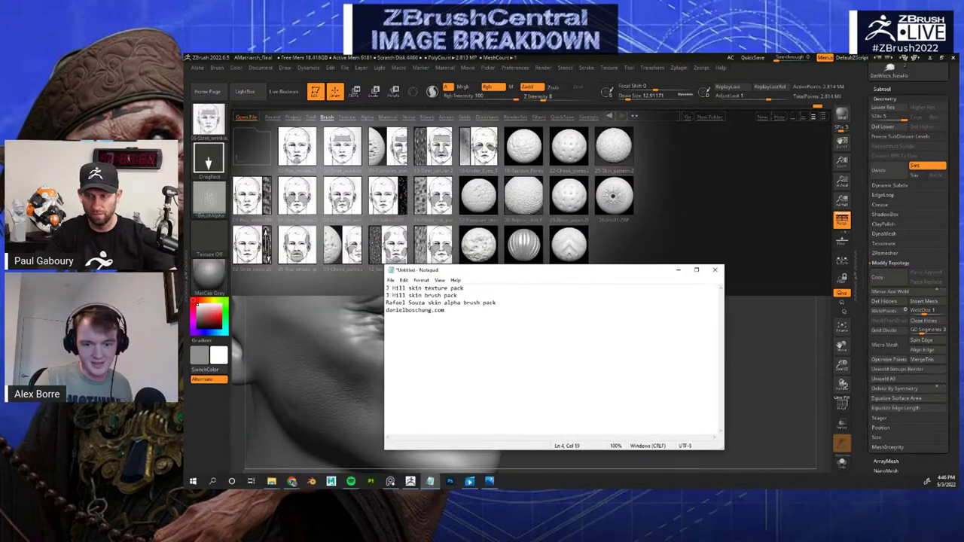
{"action": "key", "text": "Return"}
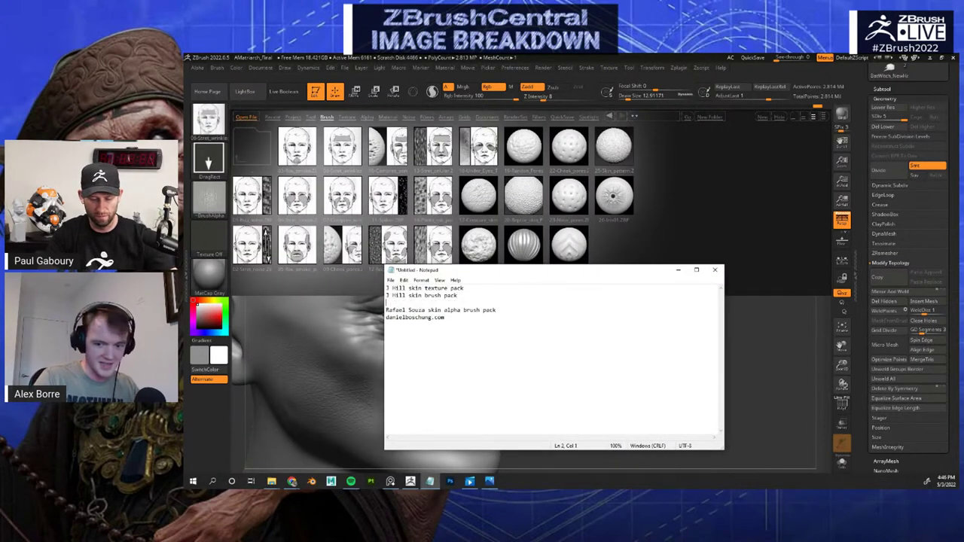
{"action": "key", "text": "Return"}
{"action": "key", "text": "Left"}
{"action": "key", "text": "shift+Home"}
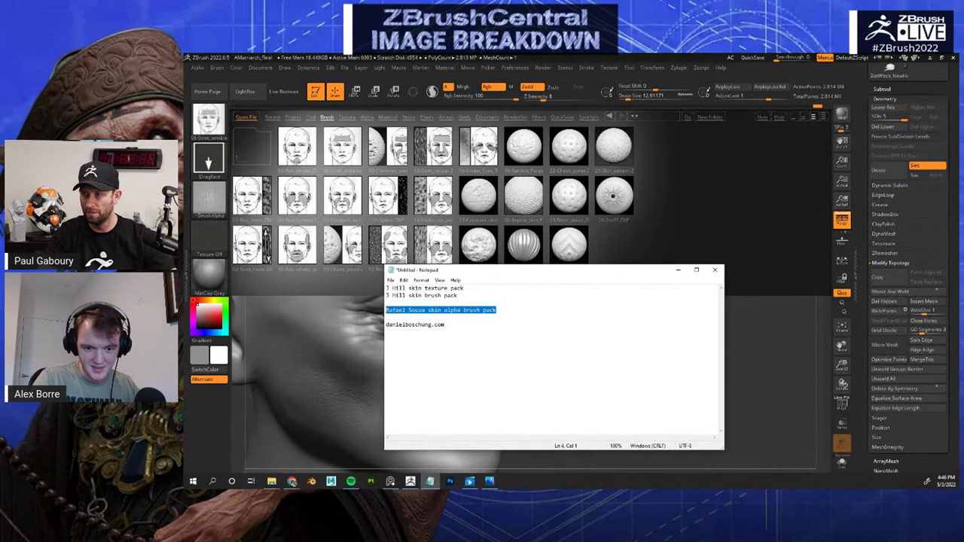
{"action": "key", "text": "Down"}
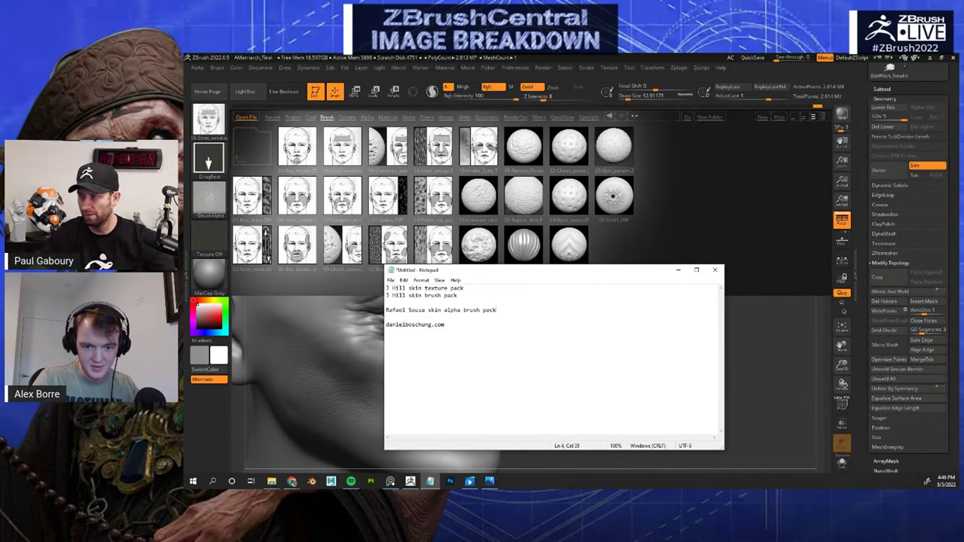
{"action": "left_click_drag", "start_coordinate": [527, 274], "coordinate": [406, 261]}
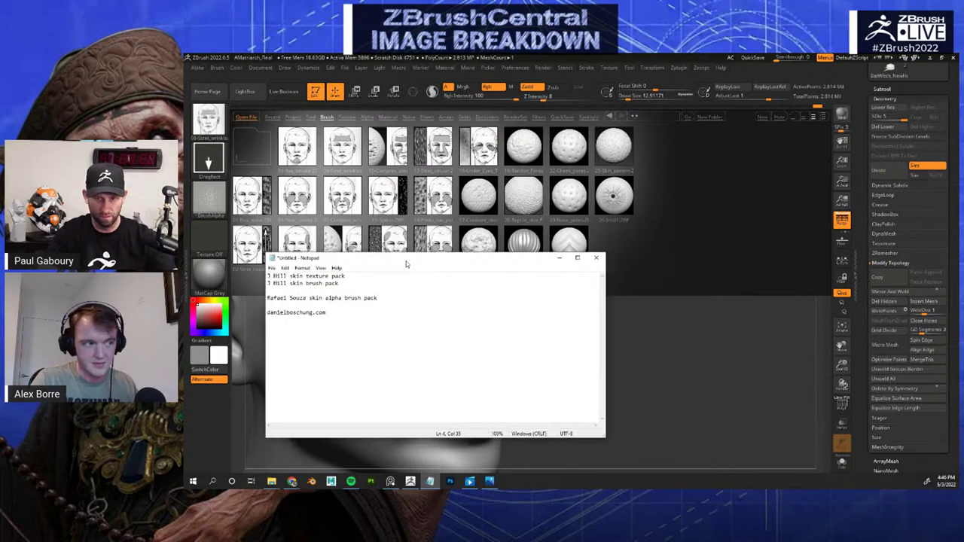
{"action": "left_click", "coordinate": [559, 257]}
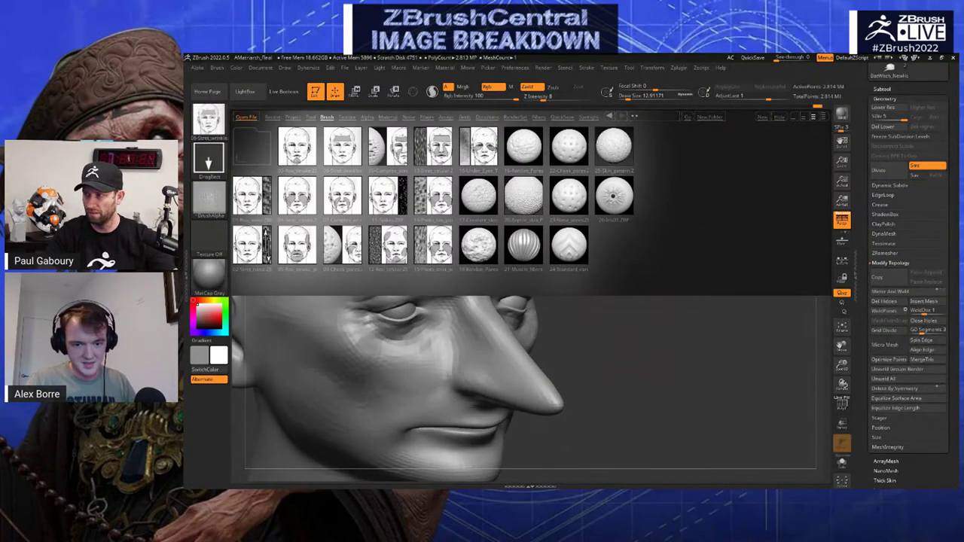
Load the number 15 skin brush from LightBox and stamp its texture on the cheek beside the nose
{"action": "mouse_move", "coordinate": [723, 218]}
{"action": "left_mouse_down"}
{"action": "mouse_move", "coordinate": [640, 211]}
{"action": "mouse_move", "coordinate": [701, 218]}
{"action": "mouse_move", "coordinate": [701, 260]}
{"action": "left_mouse_up"}
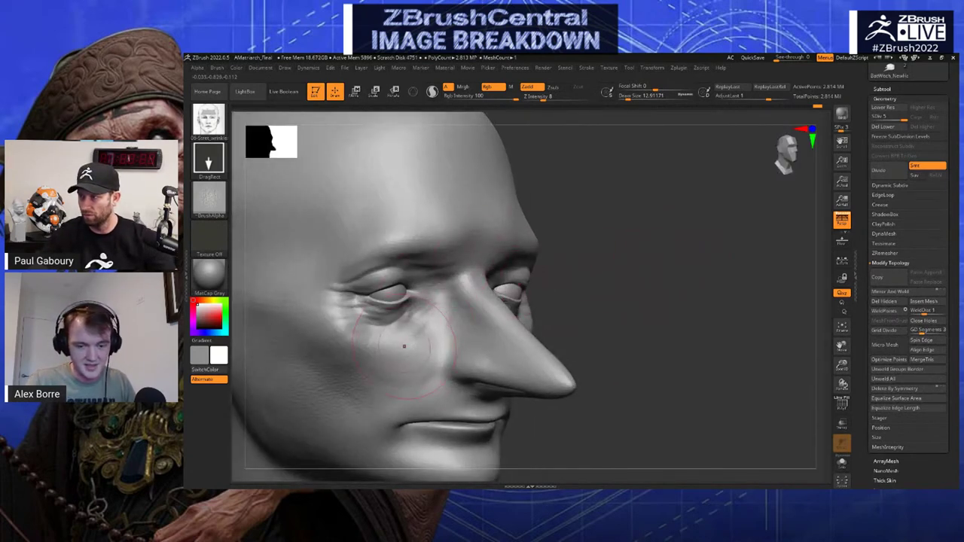
{"action": "left_click_drag", "start_coordinate": [632, 257], "coordinate": [654, 243]}
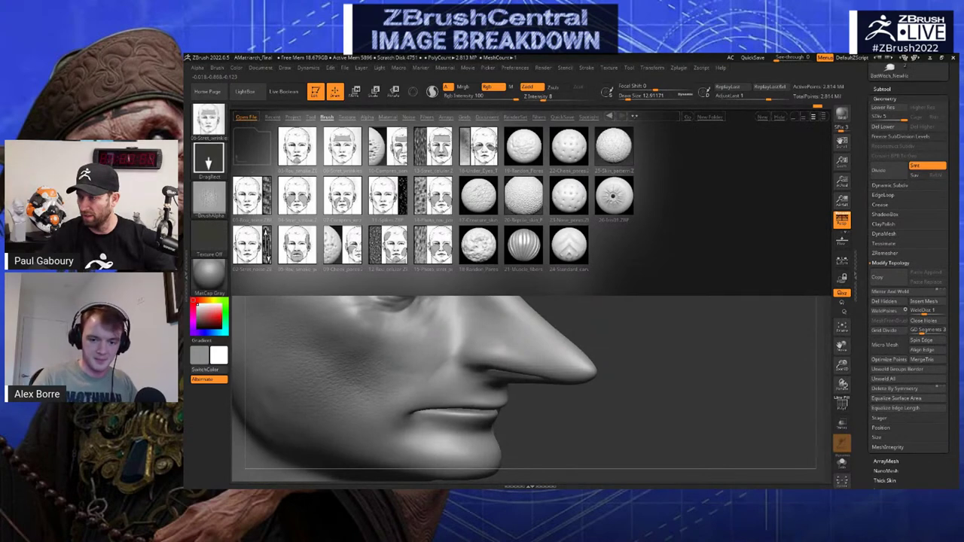
{"action": "double_click", "coordinate": [434, 246]}
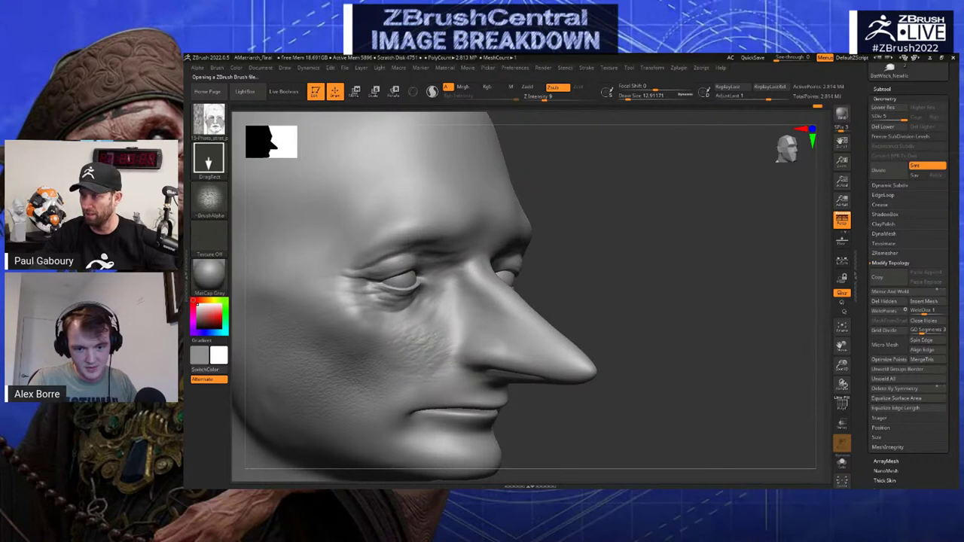
{"action": "mouse_move", "coordinate": [715, 230]}
{"action": "left_mouse_down"}
{"action": "mouse_move", "coordinate": [621, 249]}
{"action": "mouse_move", "coordinate": [404, 340]}
{"action": "left_mouse_up"}
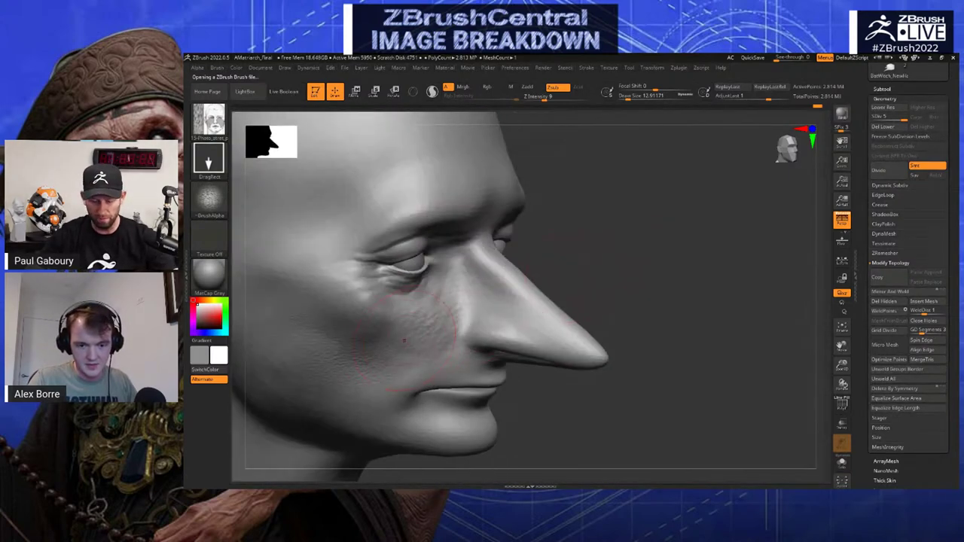
{"action": "mouse_move", "coordinate": [618, 260]}
{"action": "left_mouse_down"}
{"action": "mouse_move", "coordinate": [641, 252]}
{"action": "mouse_move", "coordinate": [591, 275]}
{"action": "mouse_move", "coordinate": [621, 261]}
{"action": "mouse_move", "coordinate": [528, 256]}
{"action": "mouse_move", "coordinate": [676, 239]}
{"action": "left_mouse_up"}
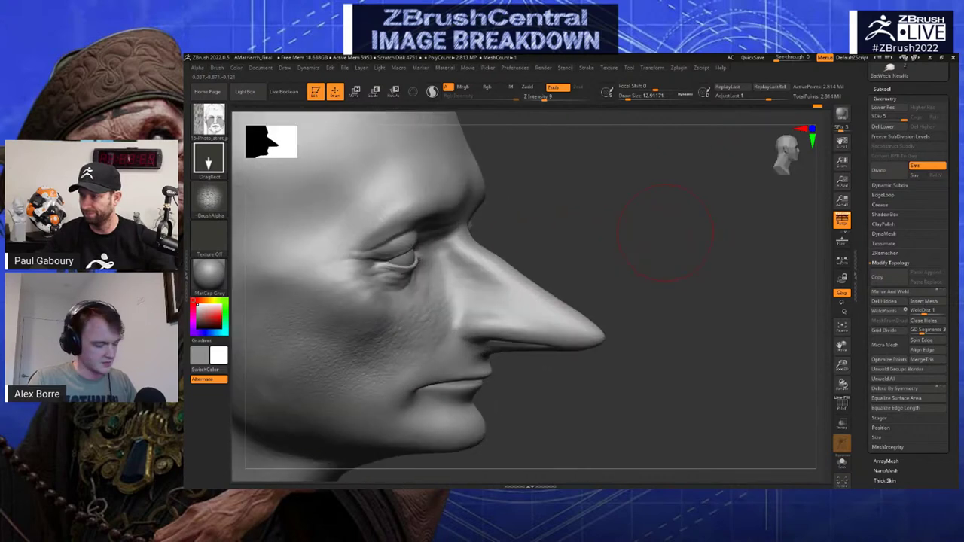
Load the number 11 DragDot brush from the LightBox Skin folder
{"action": "key", "text": "b"}
{"action": "left_click", "coordinate": [209, 121]}
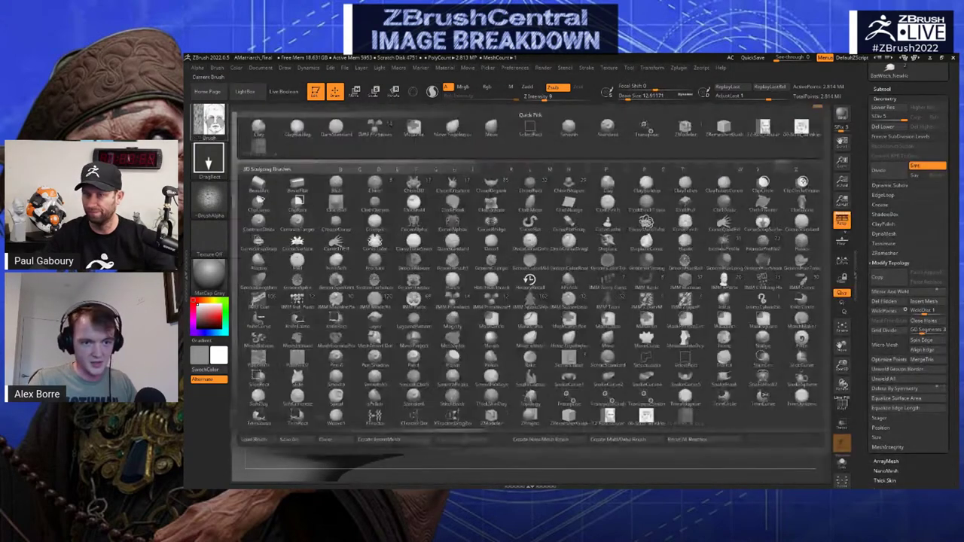
{"action": "key", "text": "Escape"}
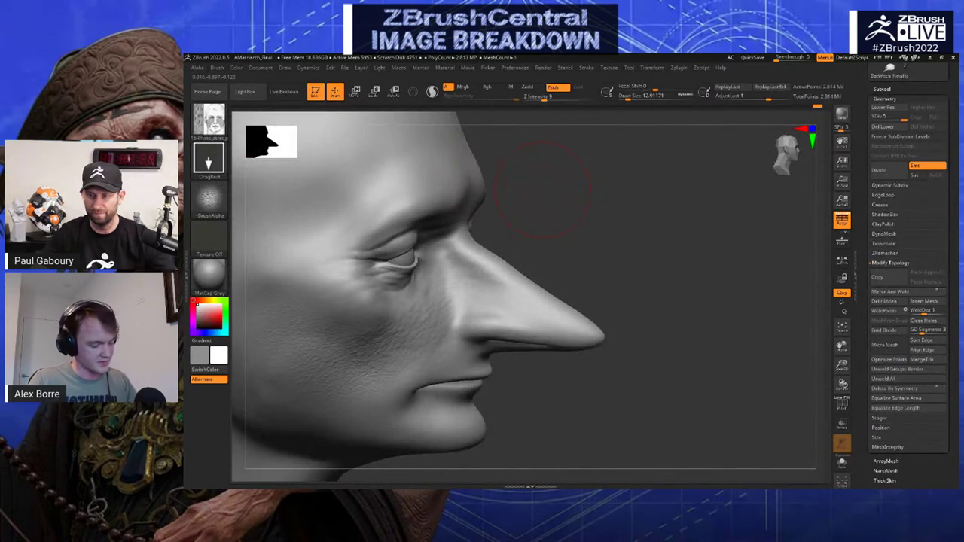
{"action": "key", "text": "comma"}
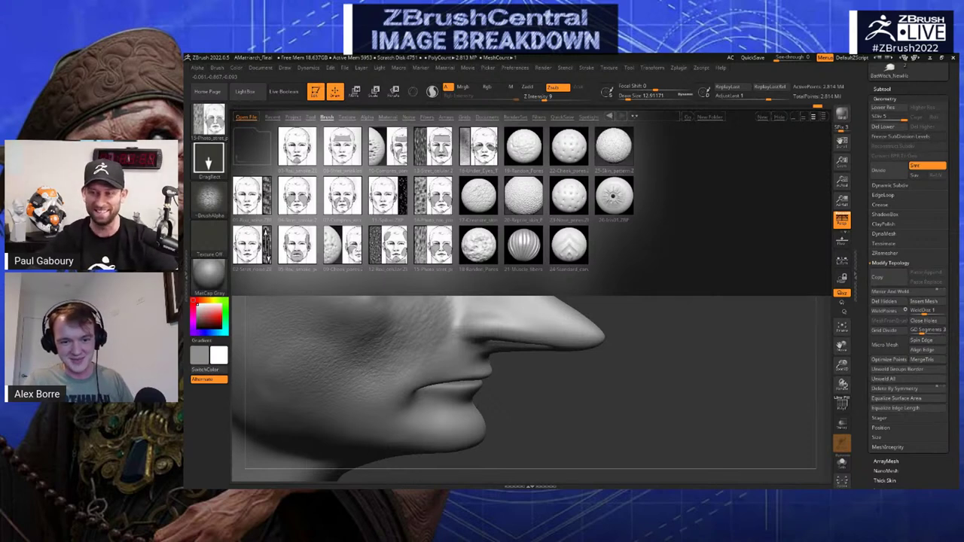
{"action": "double_click", "coordinate": [388, 198]}
{"action": "left_click_drag", "start_coordinate": [602, 204], "coordinate": [531, 212]}
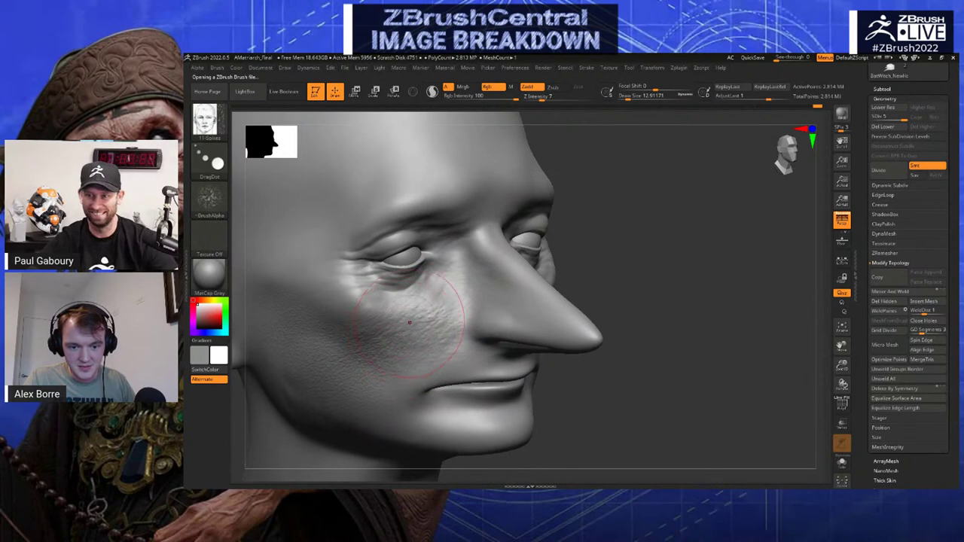
{"action": "left_click_drag", "start_coordinate": [629, 280], "coordinate": [689, 244]}
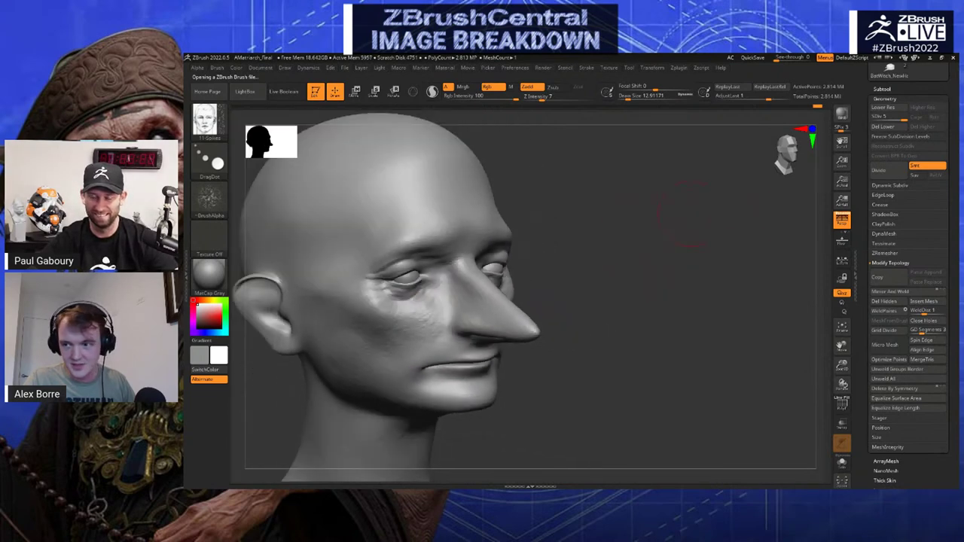
Try masking the area around the eye with MaskPen and clear the mask
{"action": "left_click", "coordinate": [885, 99]}
{"action": "left_click_drag", "start_coordinate": [753, 218], "coordinate": [637, 214]}
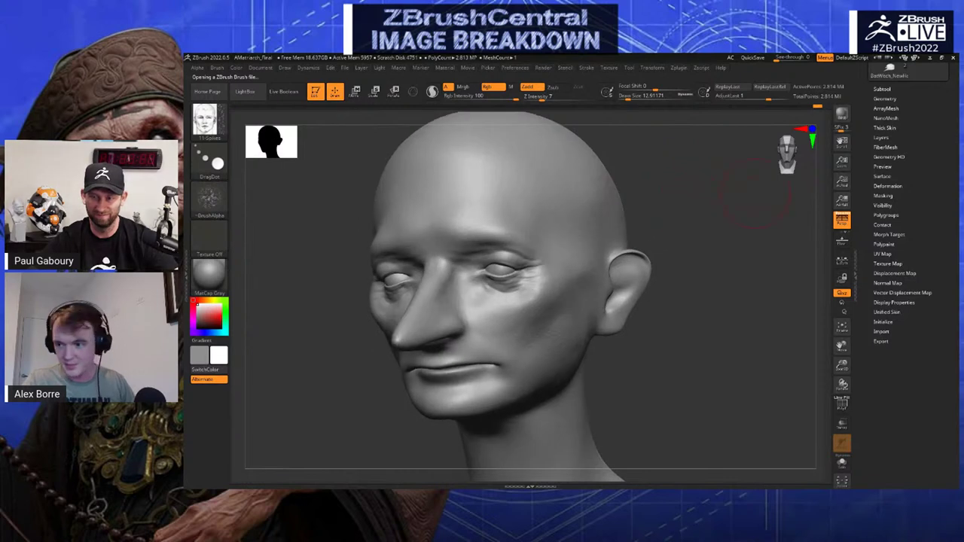
{"action": "left_click_drag", "start_coordinate": [806, 205], "coordinate": [735, 210]}
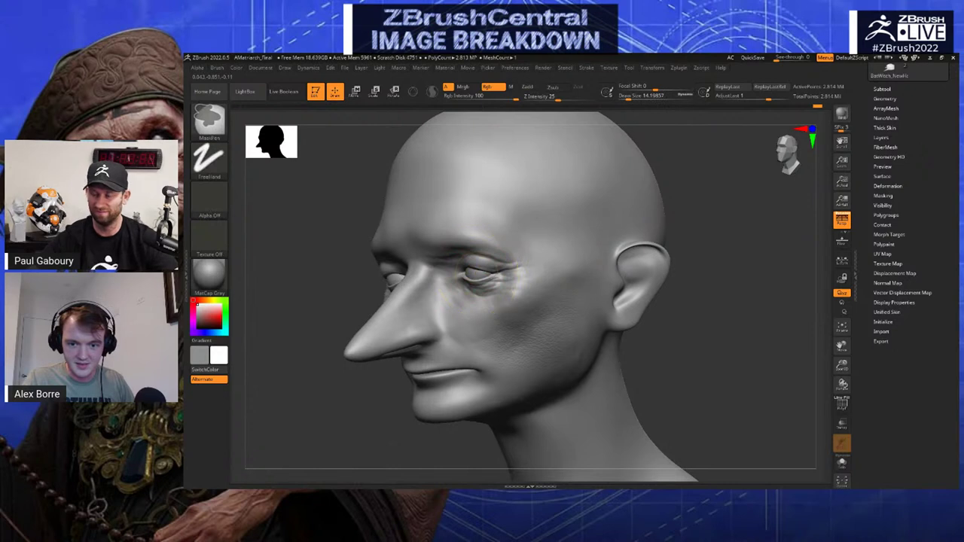
{"action": "mouse_move", "coordinate": [482, 275]}
{"action": "left_mouse_down", "text": "ctrl"}
{"action": "mouse_move", "coordinate": [452, 290]}
{"action": "mouse_move", "coordinate": [510, 236]}
{"action": "left_mouse_up", "text": "ctrl"}
{"action": "mouse_move", "coordinate": [721, 215]}
{"action": "left_mouse_down", "text": "ctrl"}
{"action": "mouse_move", "coordinate": [726, 233]}
{"action": "mouse_move", "coordinate": [752, 235]}
{"action": "mouse_move", "coordinate": [753, 260]}
{"action": "left_mouse_up", "text": "ctrl"}
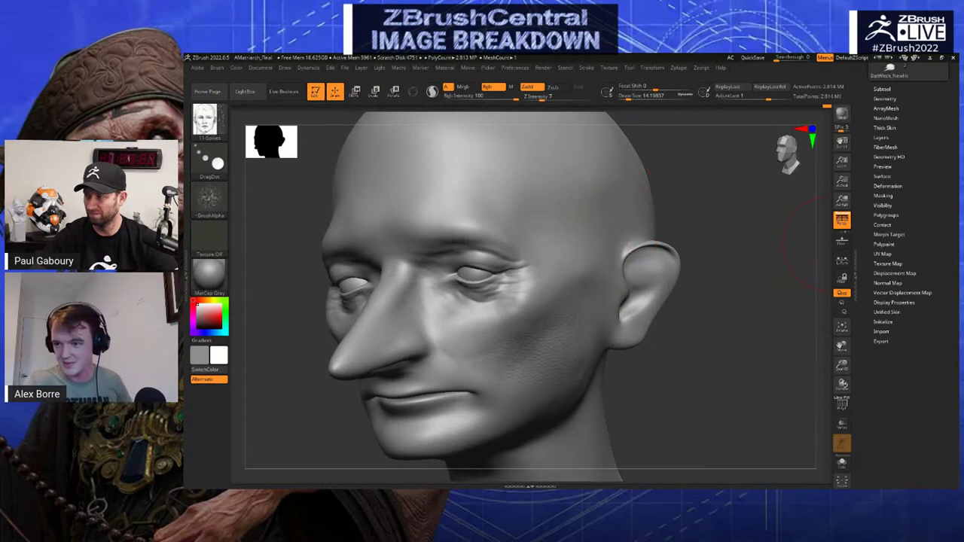
Open NoiseMaker for the body's surface noise and frame its preview closely on the eye and forehead
{"action": "left_click", "coordinate": [882, 176]}
{"action": "left_click", "coordinate": [889, 217]}
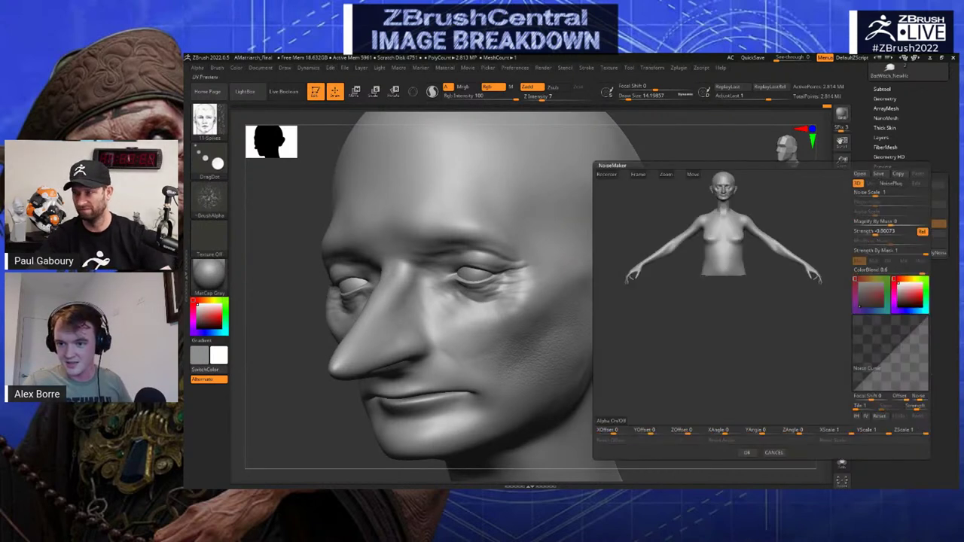
{"action": "left_click_drag", "start_coordinate": [725, 317], "coordinate": [672, 419], "text": "alt"}
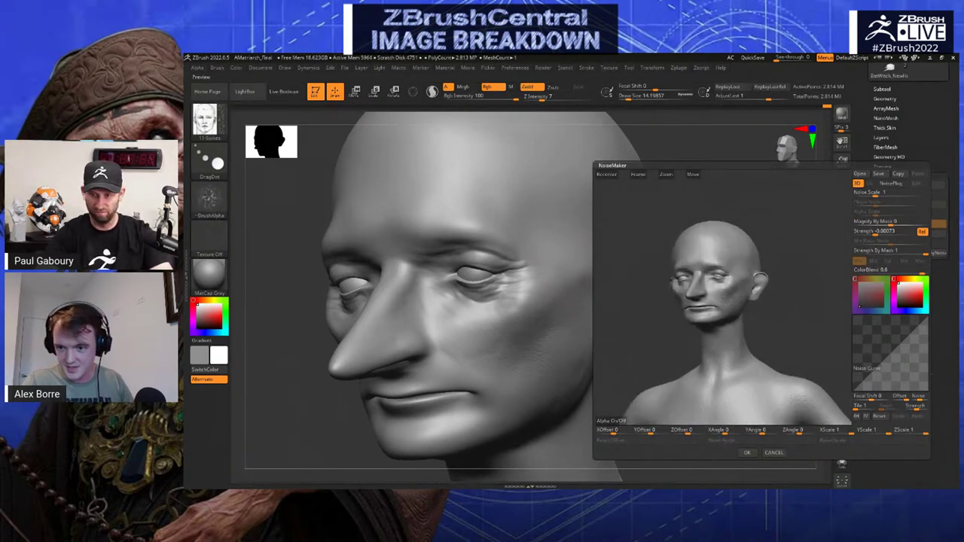
{"action": "left_click_drag", "start_coordinate": [723, 302], "coordinate": [727, 359], "text": "alt"}
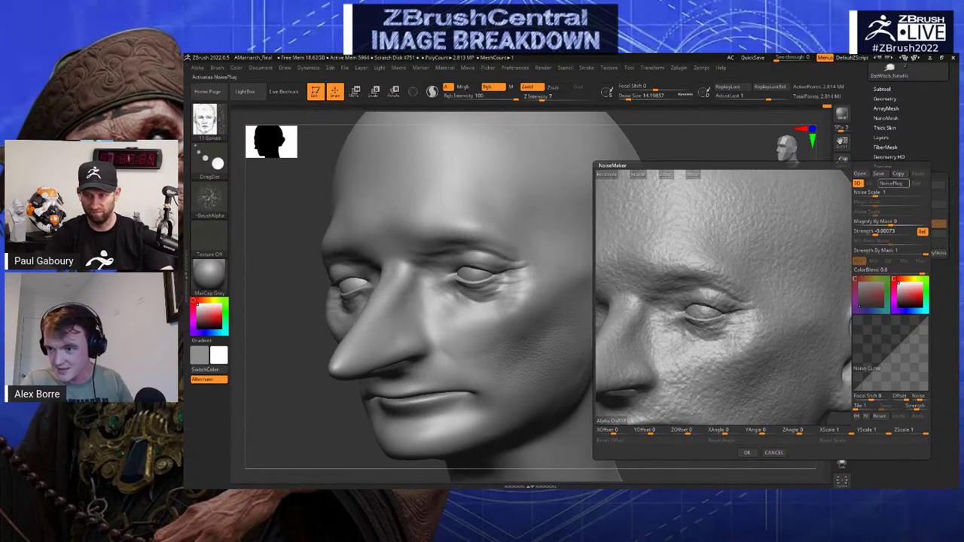
Add the Voronoi pattern to the surface noise through NoisePlug
{"action": "left_click", "coordinate": [892, 184]}
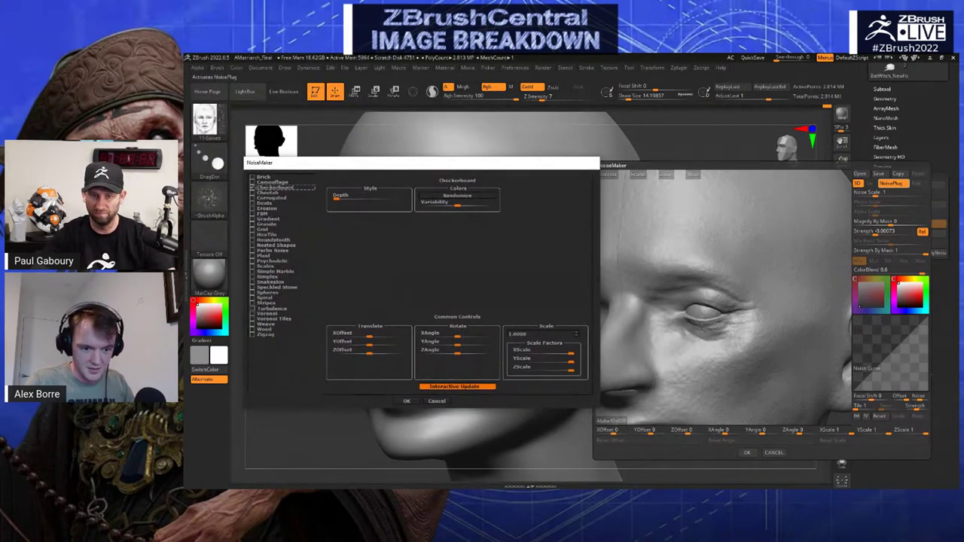
{"action": "left_click", "coordinate": [267, 313]}
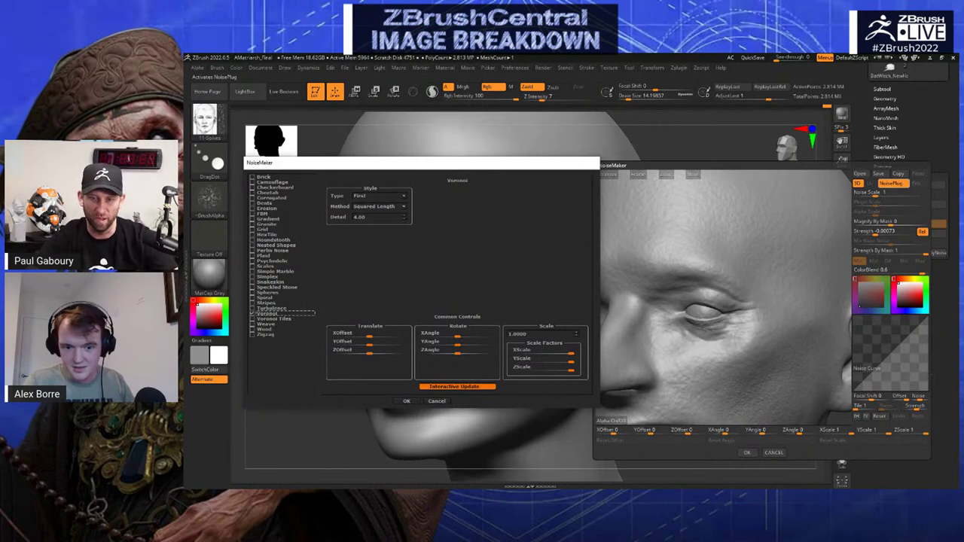
{"action": "left_click", "coordinate": [407, 402]}
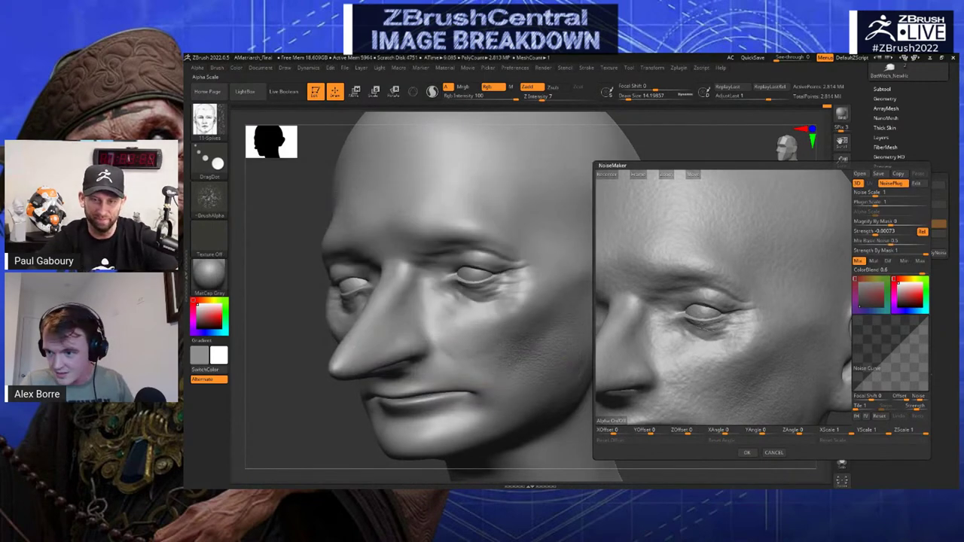
Set the noise scale to 0.1941, the basic noise mix to 0 and the plugin scale to 0.00455
{"action": "left_click_drag", "start_coordinate": [892, 242], "coordinate": [899, 242]}
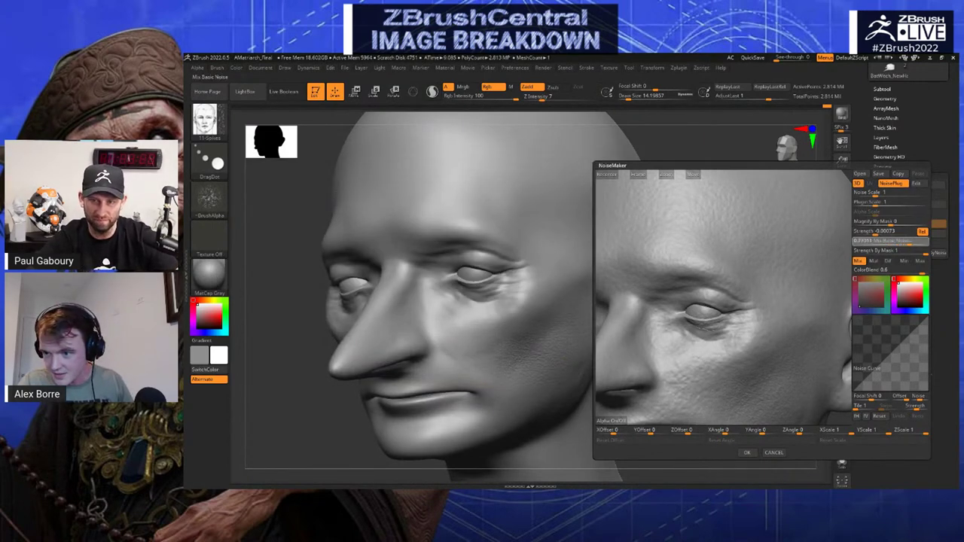
{"action": "left_click_drag", "start_coordinate": [876, 193], "coordinate": [889, 204]}
{"action": "left_click_drag", "start_coordinate": [909, 241], "coordinate": [855, 242]}
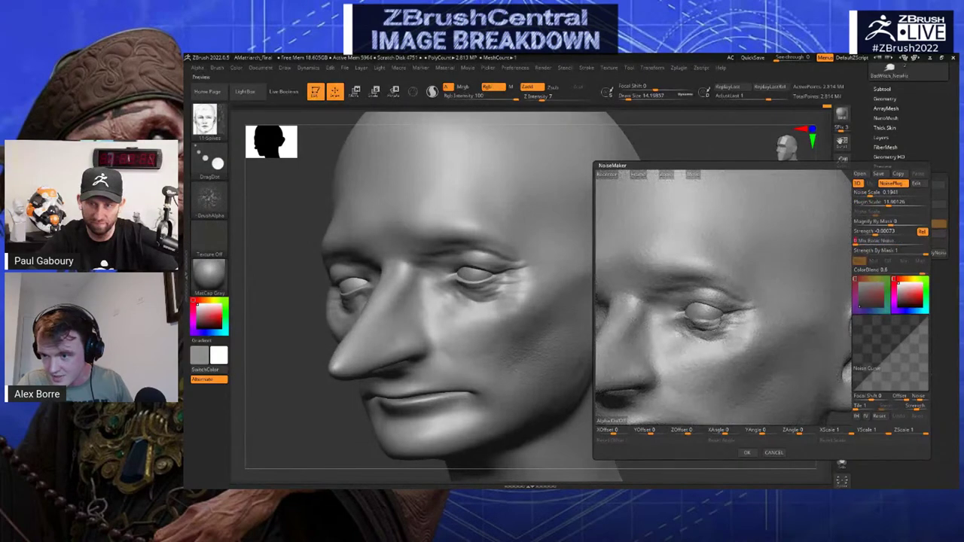
{"action": "left_click_drag", "start_coordinate": [890, 203], "coordinate": [863, 203]}
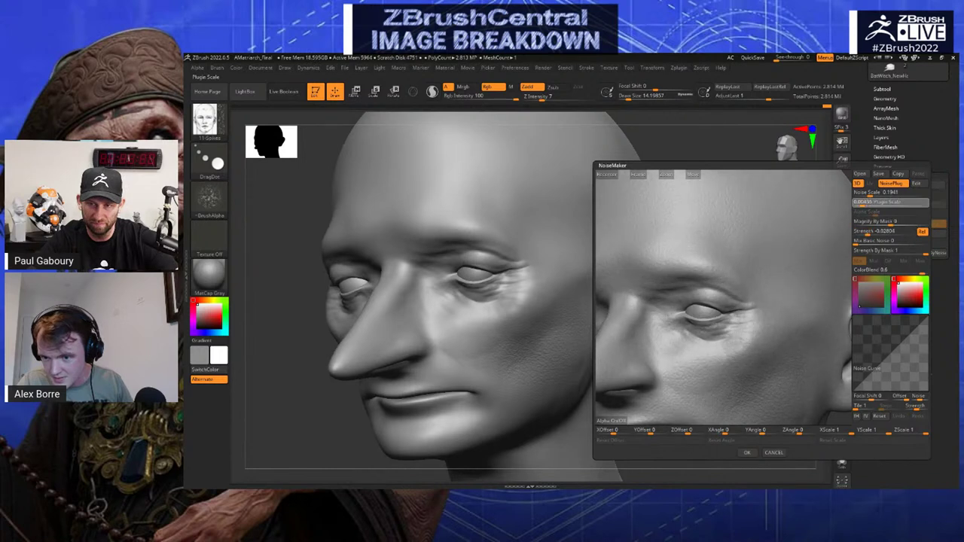
Set the noise strength to about -0.1, the basic noise mix to about 0.65 and the noise scale to 3.44686
{"action": "scroll", "coordinate": [719, 286], "scroll_direction": "up", "scroll_amount": 3}
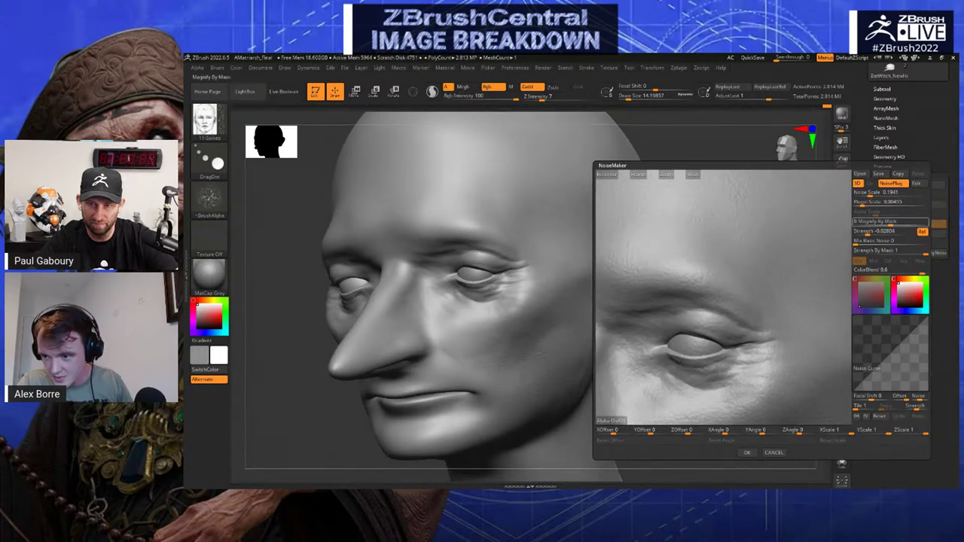
{"action": "left_click_drag", "start_coordinate": [868, 233], "coordinate": [864, 233]}
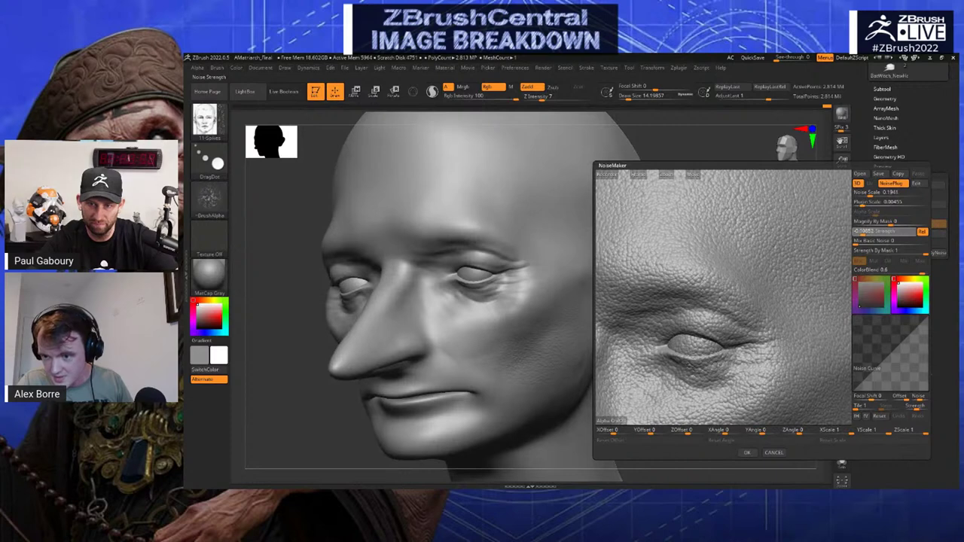
{"action": "left_click", "coordinate": [865, 232]}
{"action": "left_click_drag", "start_coordinate": [860, 242], "coordinate": [902, 242]}
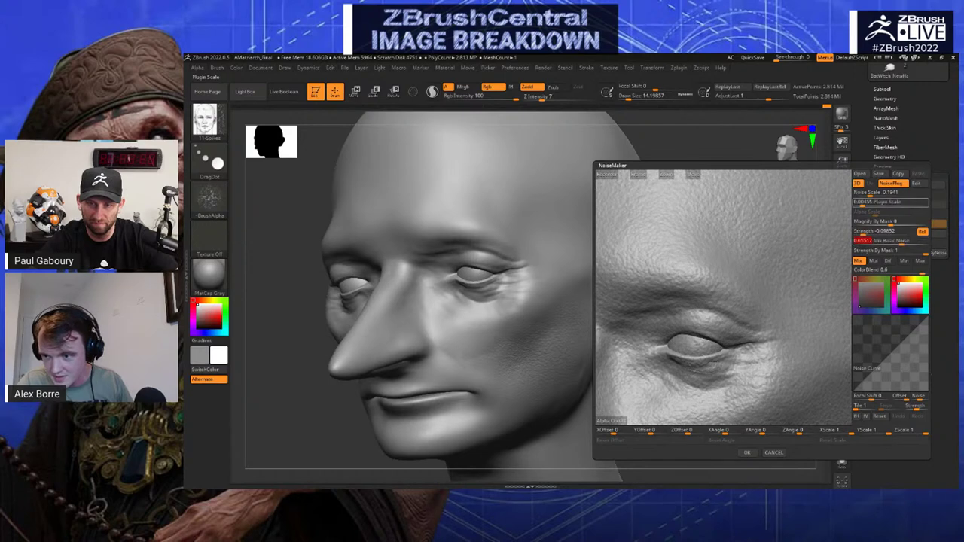
{"action": "left_click_drag", "start_coordinate": [871, 194], "coordinate": [881, 193]}
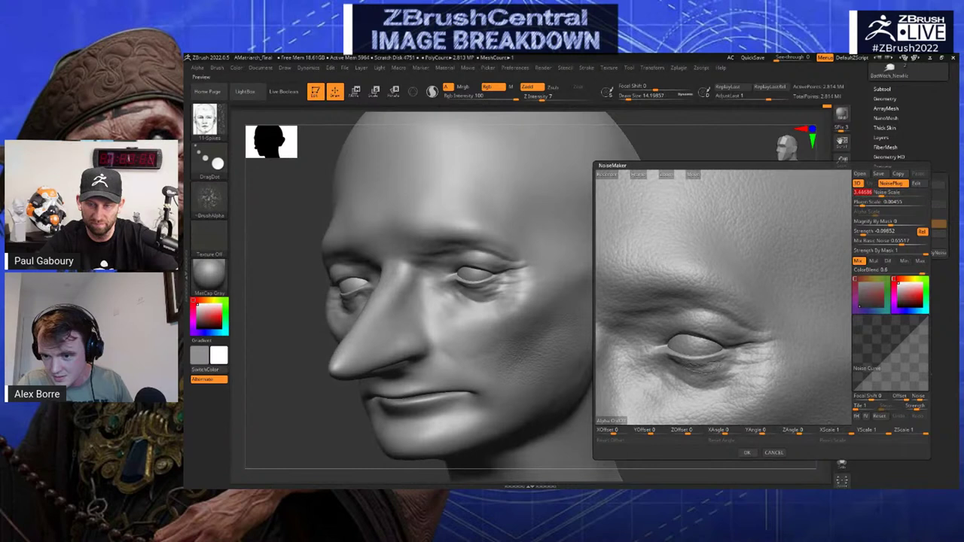
Set the noise strength to -0.20838, the basic noise mix to 0.84482 and the scale to 6.65484, and accept the noise
{"action": "left_click_drag", "start_coordinate": [812, 264], "coordinate": [874, 231], "text": "alt"}
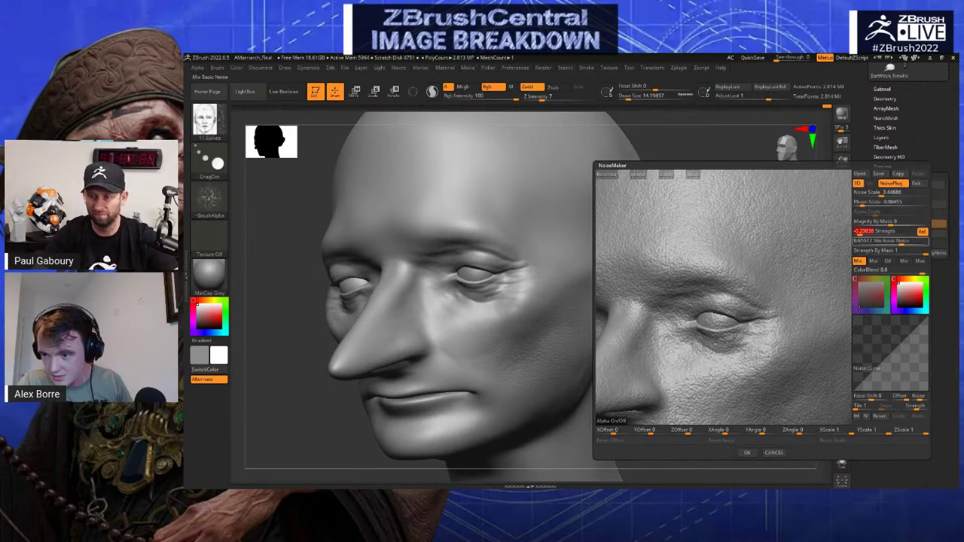
{"action": "mouse_move", "coordinate": [892, 242]}
{"action": "left_mouse_down"}
{"action": "mouse_move", "coordinate": [873, 242]}
{"action": "mouse_move", "coordinate": [903, 242]}
{"action": "left_mouse_up"}
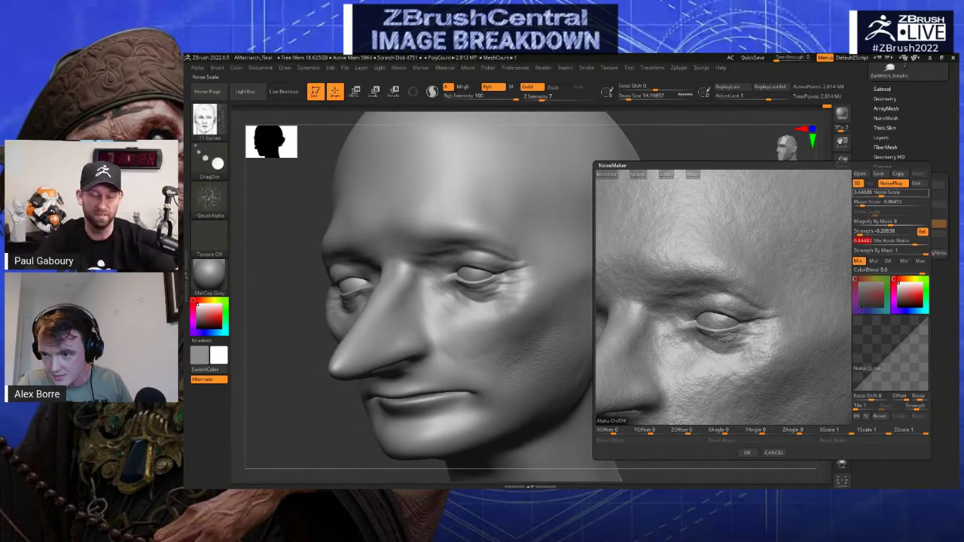
{"action": "left_click_drag", "start_coordinate": [882, 193], "coordinate": [886, 193]}
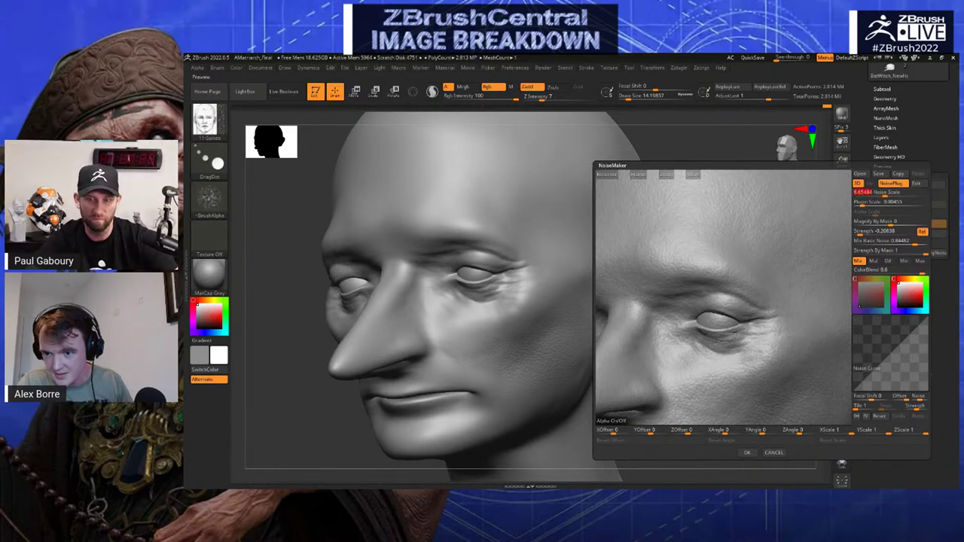
{"action": "left_click_drag", "start_coordinate": [783, 302], "coordinate": [810, 365]}
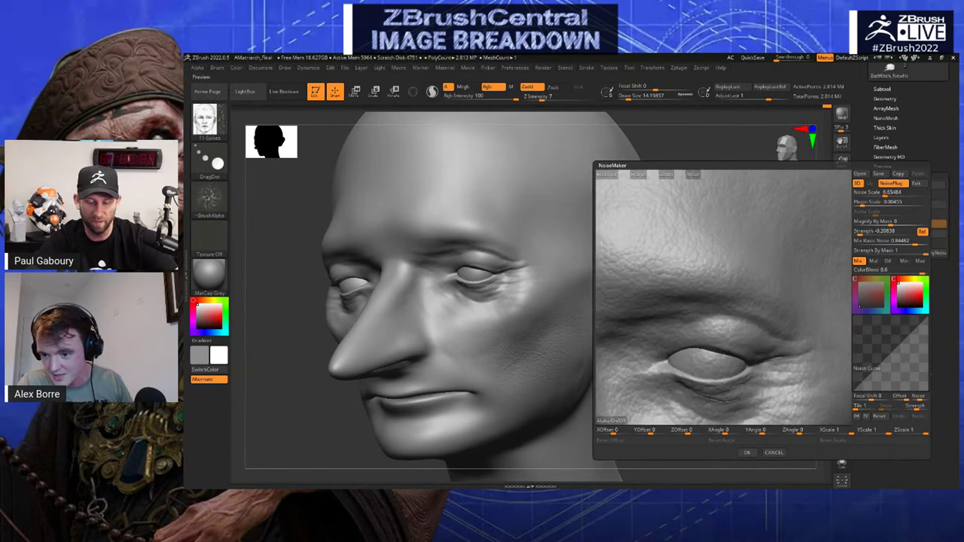
{"action": "left_click", "coordinate": [748, 453]}
Examine the surface noise on the forehead, eye area, cheek, nose and neck from both sides of the head
{"action": "left_click_drag", "start_coordinate": [708, 256], "coordinate": [638, 232]}
{"action": "right_click_drag", "start_coordinate": [476, 212], "coordinate": [495, 226], "text": "ctrl"}
{"action": "left_click_drag", "start_coordinate": [678, 173], "coordinate": [712, 229]}
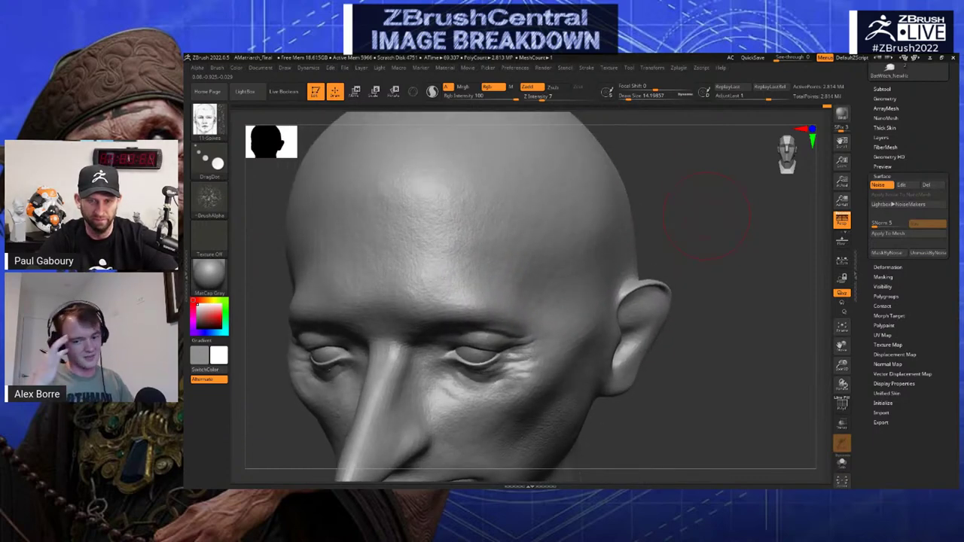
{"action": "mouse_move", "coordinate": [734, 356]}
{"action": "left_mouse_down"}
{"action": "mouse_move", "coordinate": [720, 309]}
{"action": "mouse_move", "coordinate": [735, 422]}
{"action": "mouse_move", "coordinate": [713, 359]}
{"action": "left_mouse_up"}
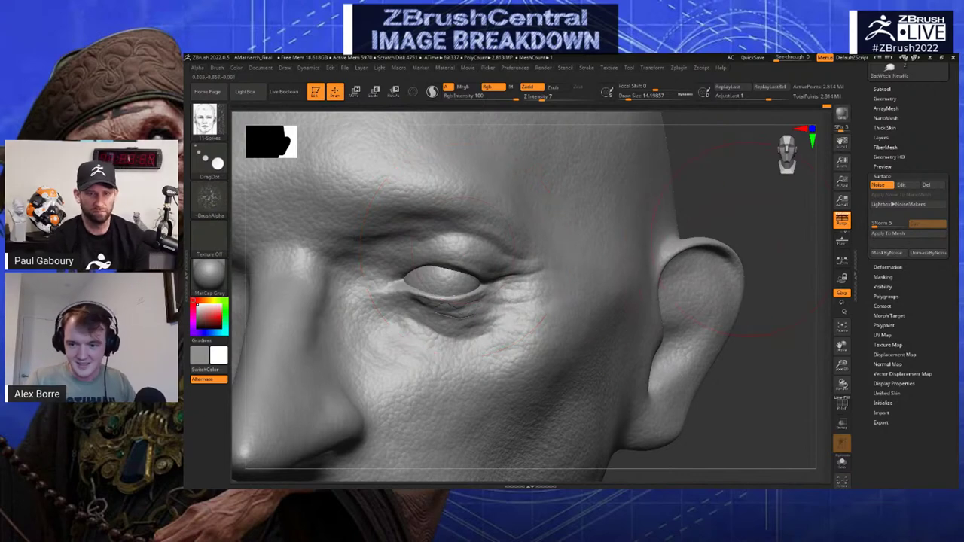
{"action": "left_click_drag", "start_coordinate": [742, 354], "coordinate": [737, 208], "text": "alt"}
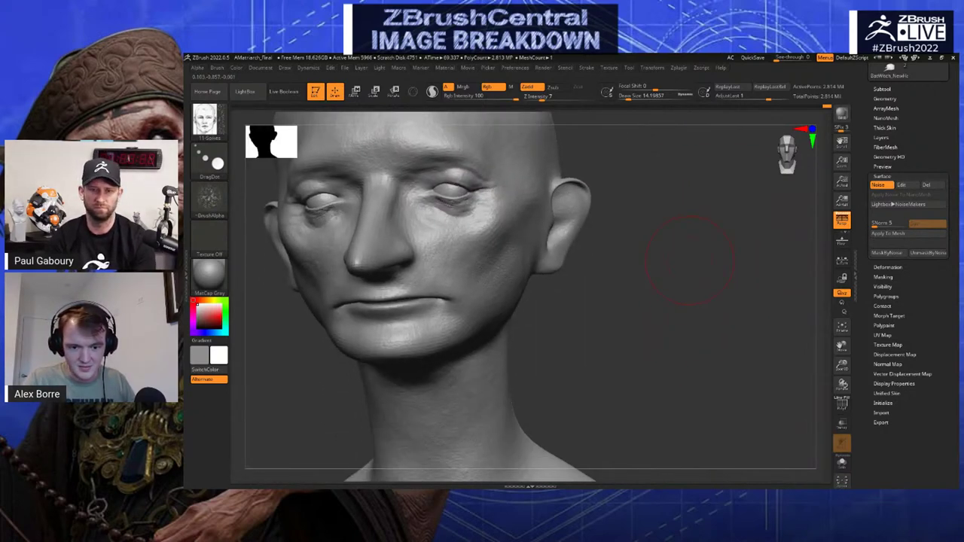
{"action": "left_click_drag", "start_coordinate": [709, 260], "coordinate": [625, 265]}
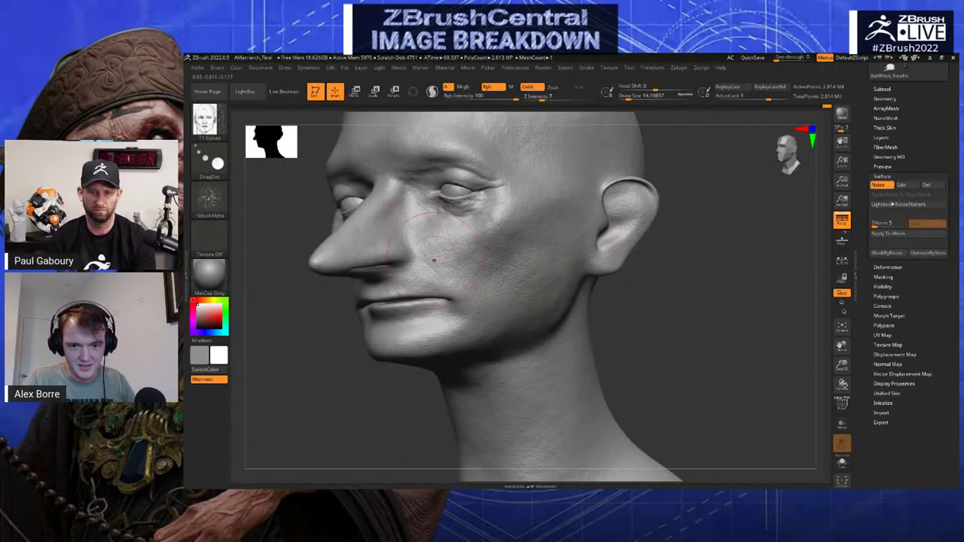
{"action": "left_click_drag", "start_coordinate": [663, 288], "coordinate": [750, 330]}
{"action": "left_click_drag", "start_coordinate": [709, 301], "coordinate": [718, 351], "text": "alt"}
{"action": "left_click_drag", "start_coordinate": [664, 331], "coordinate": [742, 327]}
{"action": "left_click_drag", "start_coordinate": [644, 242], "coordinate": [734, 253], "text": "alt"}
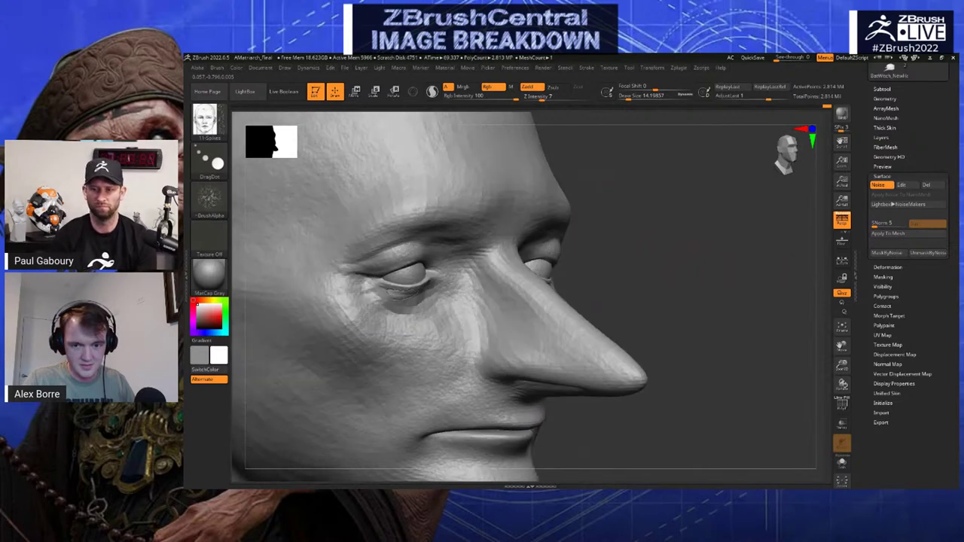
{"action": "left_click_drag", "start_coordinate": [644, 249], "coordinate": [686, 252]}
Reduce the brush's draw size to 2.61682
{"action": "key", "text": "s"}
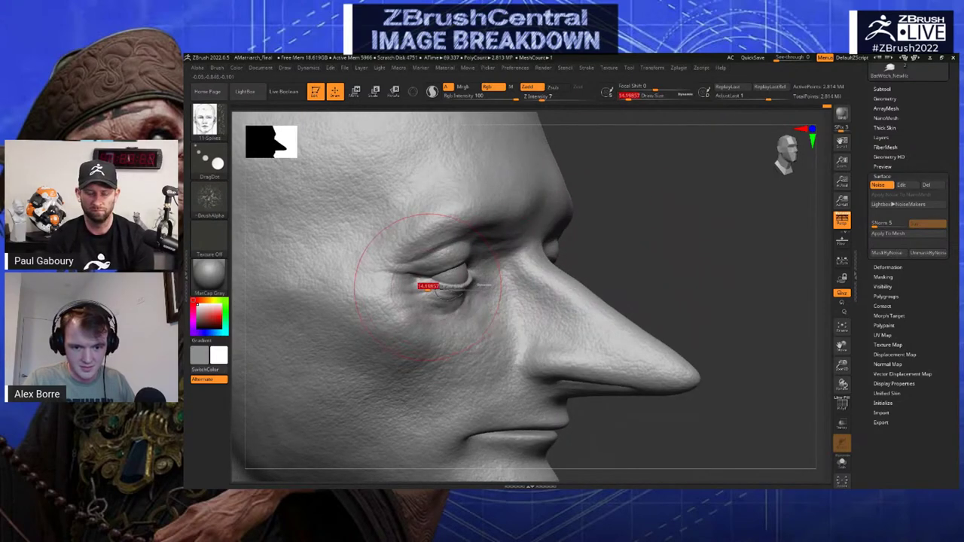
{"action": "left_click_drag", "start_coordinate": [431, 285], "coordinate": [421, 285]}
{"action": "left_click_drag", "start_coordinate": [734, 309], "coordinate": [538, 315]}
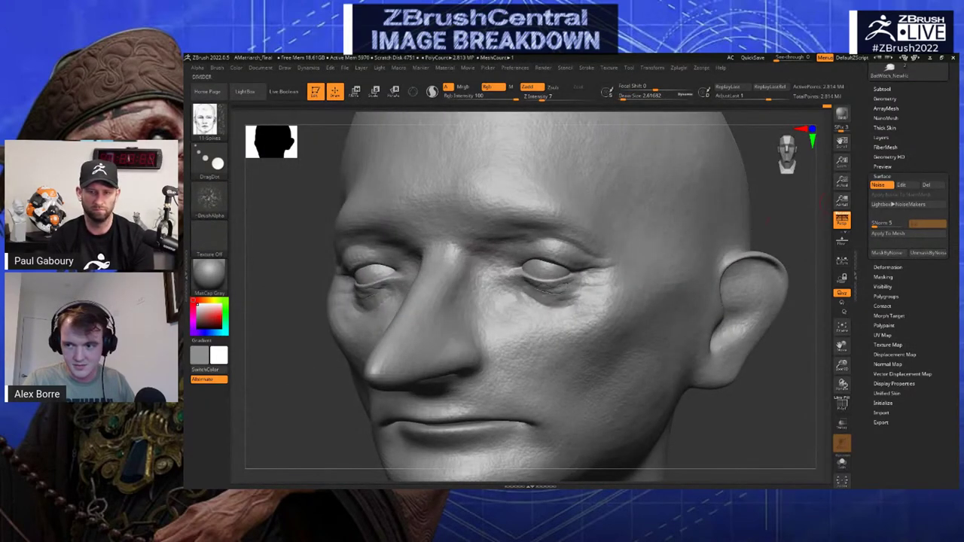
Toggle the surface noise off and on to compare the face with and without the texture
{"action": "left_click", "coordinate": [880, 185]}
{"action": "left_click_drag", "start_coordinate": [780, 218], "coordinate": [812, 215]}
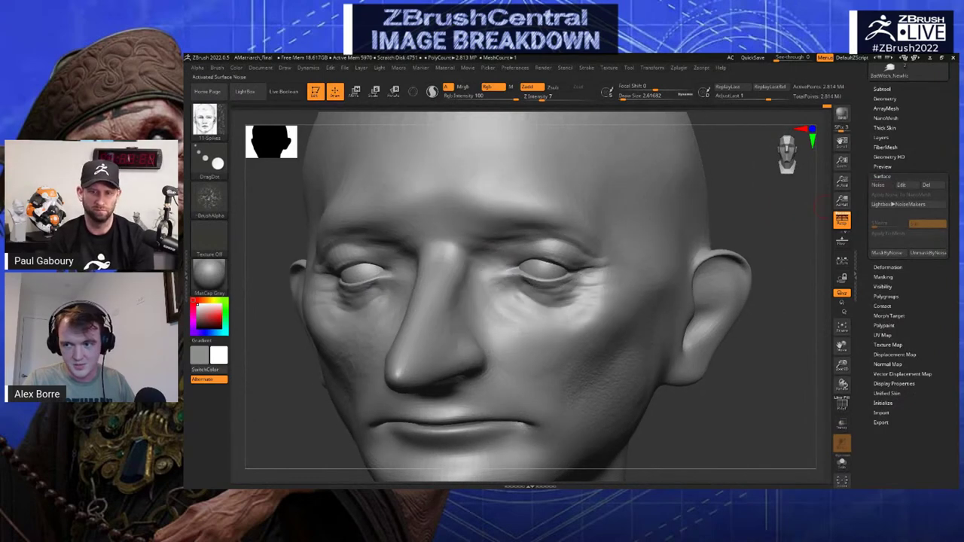
{"action": "left_click", "coordinate": [880, 185]}
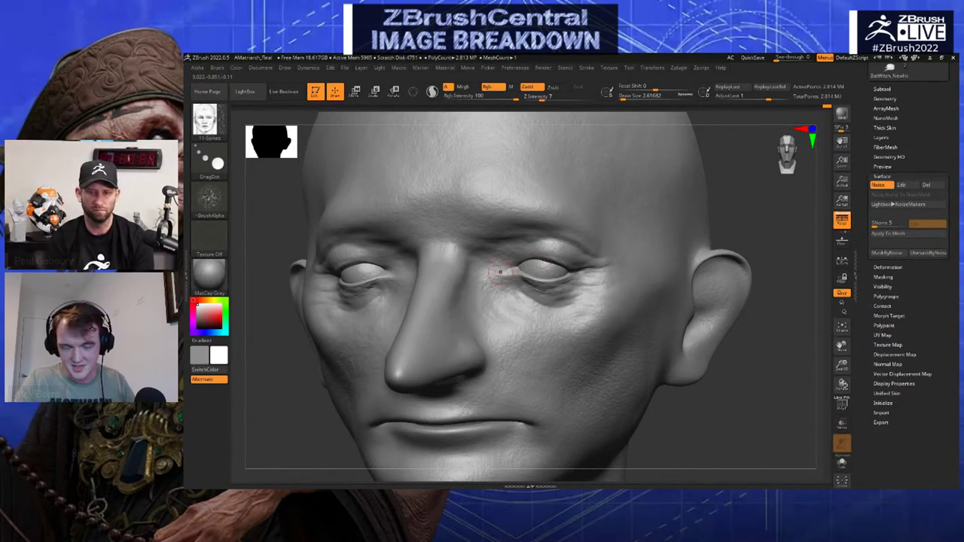
{"action": "mouse_move", "coordinate": [760, 317]}
{"action": "left_mouse_down"}
{"action": "mouse_move", "coordinate": [799, 315]}
{"action": "mouse_move", "coordinate": [795, 264]}
{"action": "mouse_move", "coordinate": [787, 321]}
{"action": "mouse_move", "coordinate": [718, 324]}
{"action": "left_mouse_up"}
{"action": "left_click", "coordinate": [879, 185]}
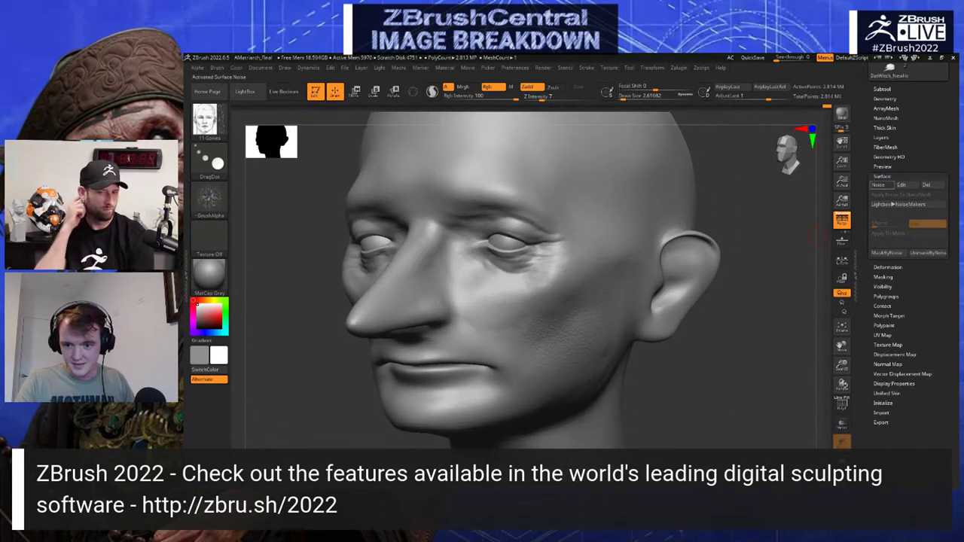
{"action": "left_click", "coordinate": [878, 185]}
Check the noise up close on the forehead and eyelids, and switch the surface noise off to view the plain head
{"action": "left_click_drag", "start_coordinate": [754, 324], "coordinate": [769, 347], "text": "alt"}
{"action": "right_click_drag", "start_coordinate": [458, 248], "coordinate": [455, 260], "text": "alt"}
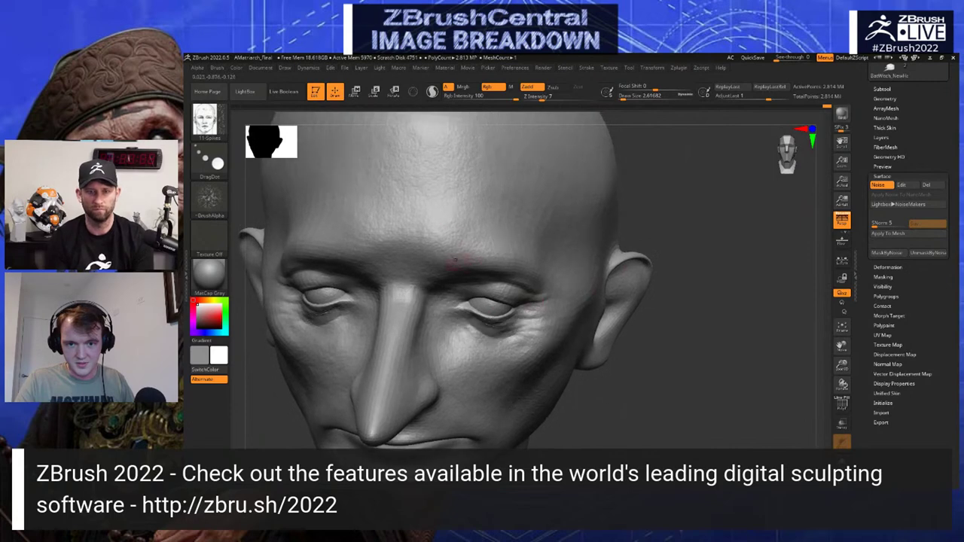
{"action": "right_click_drag", "start_coordinate": [505, 173], "coordinate": [494, 213]}
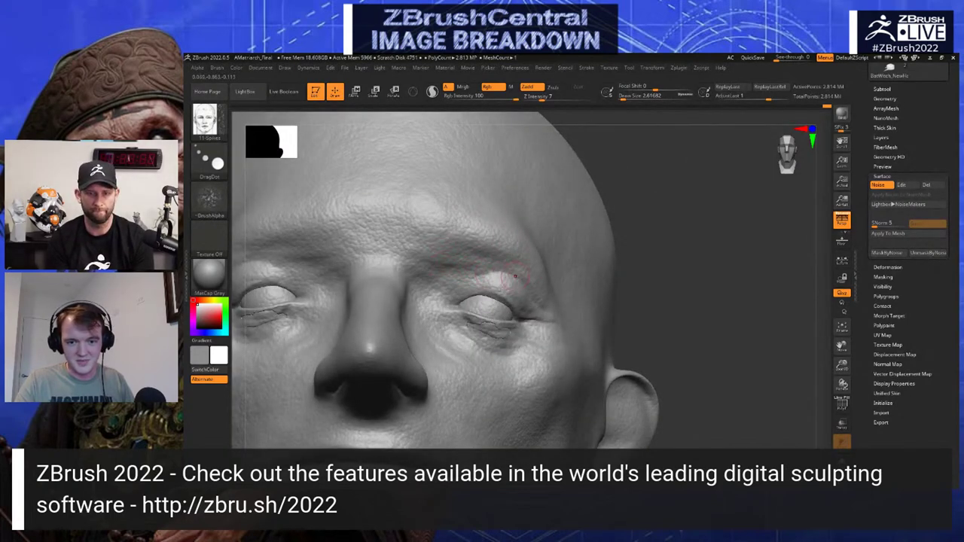
{"action": "mouse_move", "coordinate": [679, 248]}
{"action": "right_mouse_down"}
{"action": "mouse_move", "coordinate": [712, 309]}
{"action": "mouse_move", "coordinate": [675, 264]}
{"action": "right_mouse_up"}
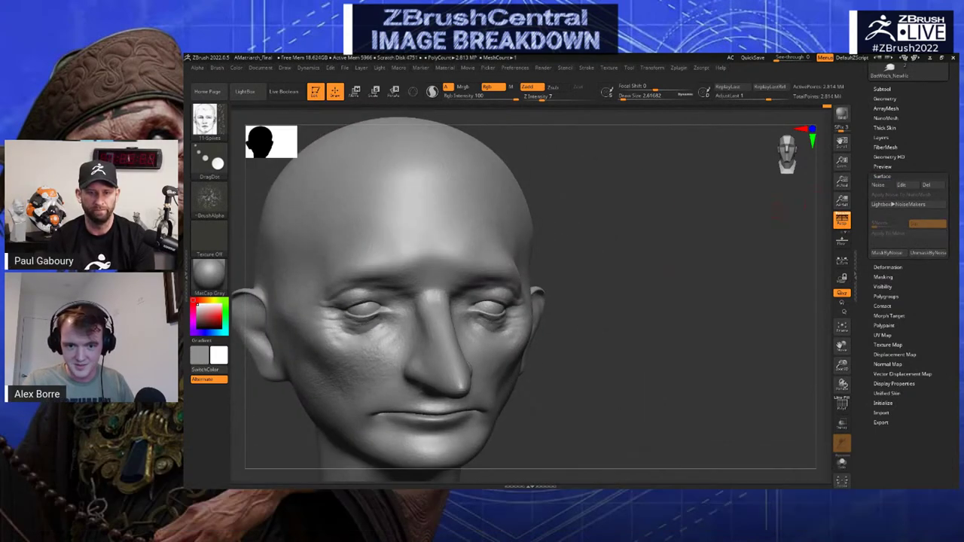
{"action": "right_click_drag", "start_coordinate": [776, 213], "coordinate": [639, 251]}
{"action": "right_click_drag", "start_coordinate": [698, 247], "coordinate": [786, 199]}
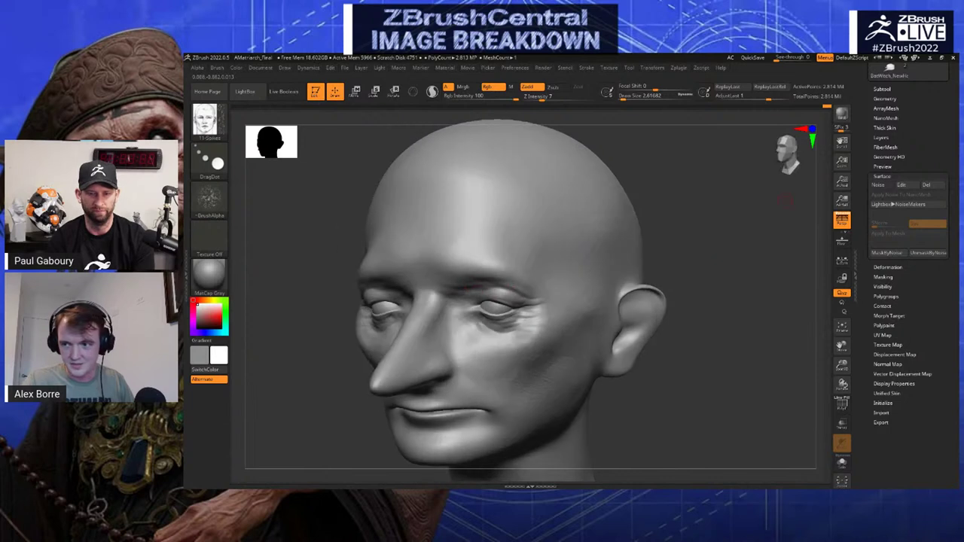
Leave the subtool list and preview the BatLady_wip12_01 tool among the loaded tools for comparison
{"action": "left_click", "coordinate": [883, 88]}
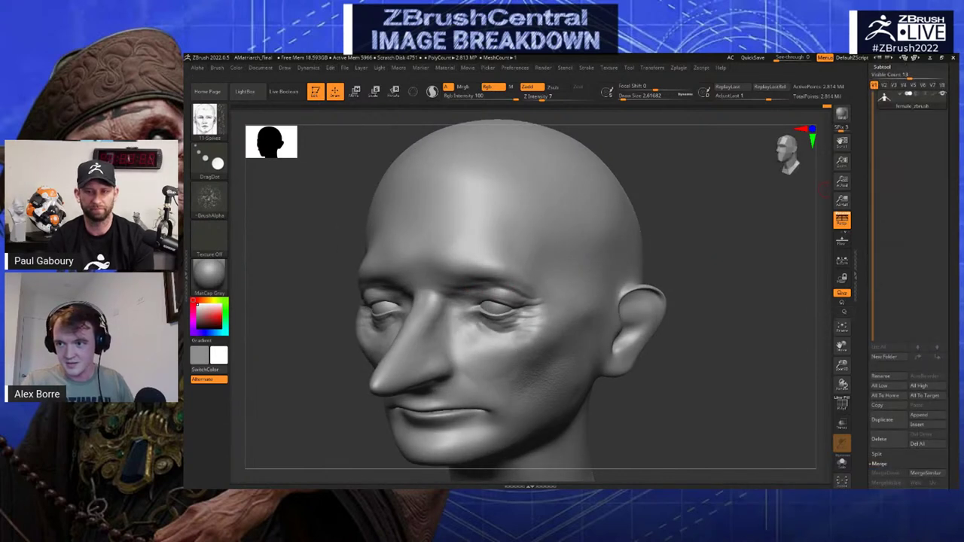
{"action": "left_click_drag", "start_coordinate": [913, 70], "coordinate": [913, 239]}
{"action": "left_click", "coordinate": [882, 220]}
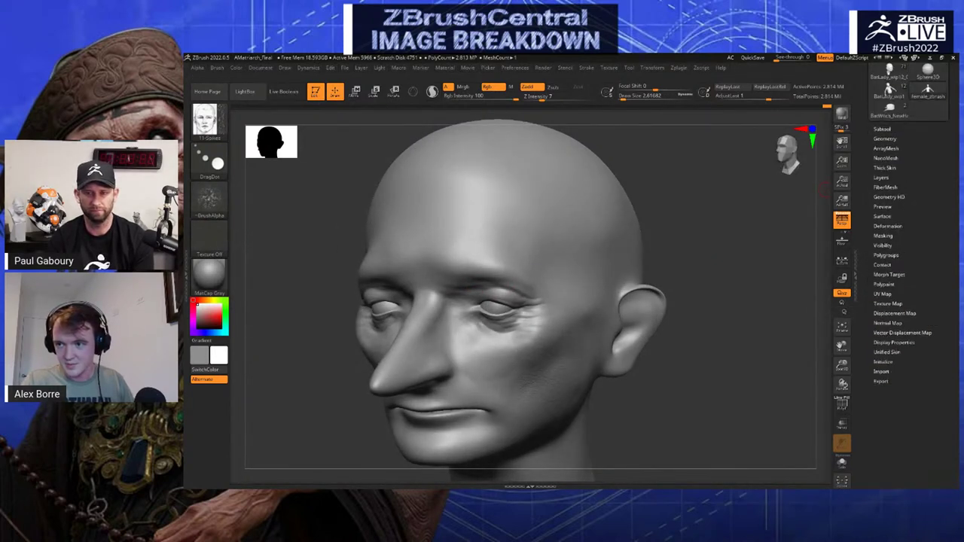
{"action": "left_click_drag", "start_coordinate": [924, 113], "coordinate": [924, 232]}
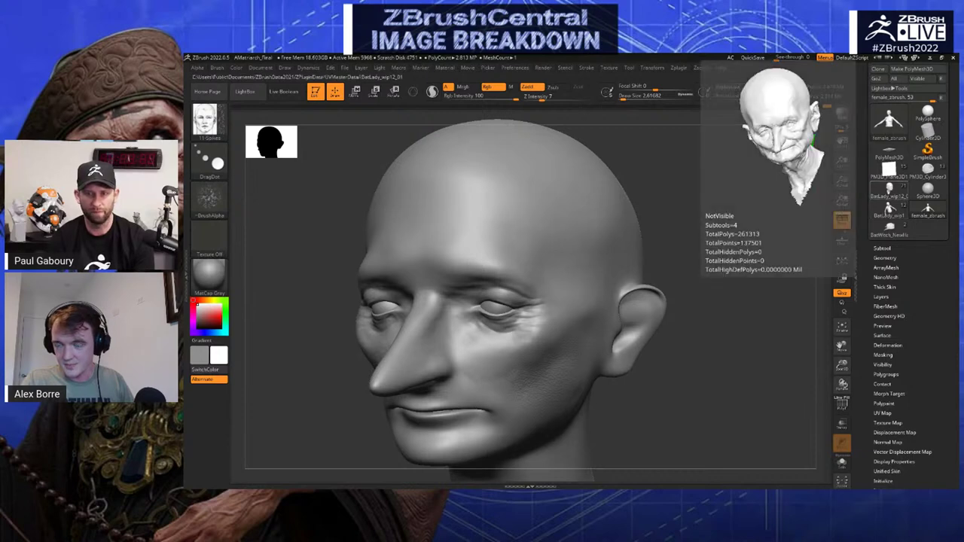
{"action": "mouse_move", "coordinate": [890, 169]}
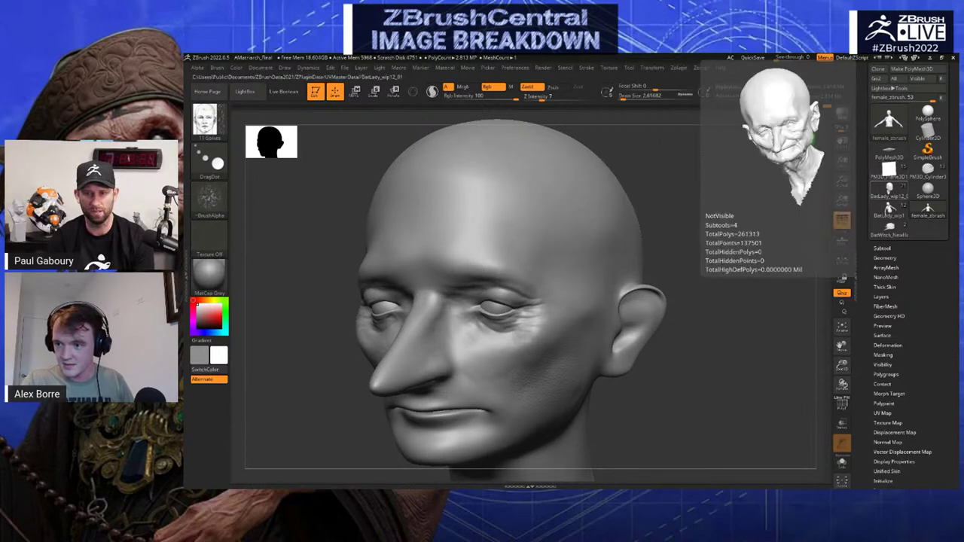
{"action": "left_click", "coordinate": [787, 147]}
{"action": "left_click_drag", "start_coordinate": [663, 265], "coordinate": [795, 245], "text": "alt"}
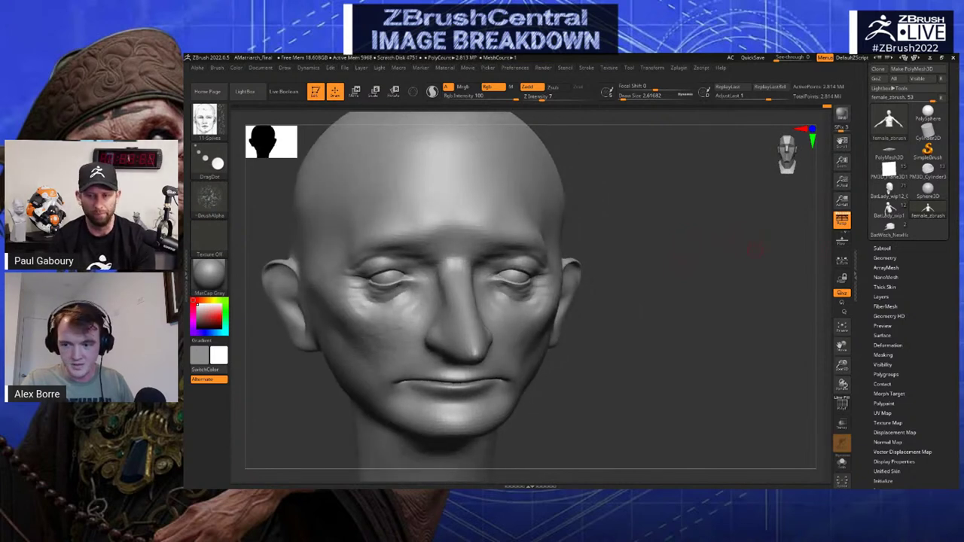
Reveal the body's surface noise settings and undo the last three changes
{"action": "left_click", "coordinate": [882, 336]}
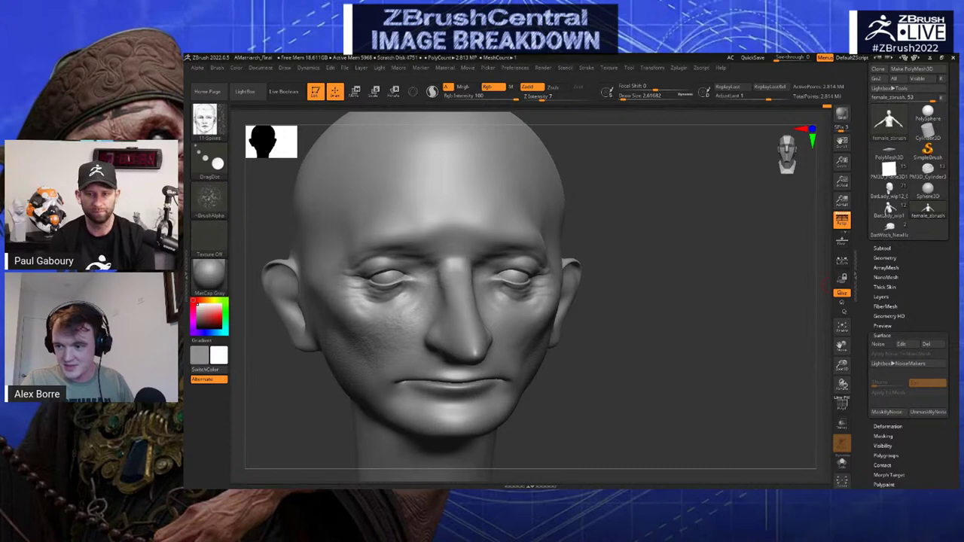
{"action": "mouse_move", "coordinate": [648, 290]}
{"action": "left_mouse_down"}
{"action": "mouse_move", "coordinate": [712, 279]}
{"action": "mouse_move", "coordinate": [688, 276]}
{"action": "mouse_move", "coordinate": [694, 261]}
{"action": "mouse_move", "coordinate": [682, 262]}
{"action": "mouse_move", "coordinate": [735, 260]}
{"action": "left_mouse_up"}
{"action": "key", "text": "ctrl+z"}
{"action": "key", "text": "ctrl+z"}
{"action": "key", "text": "ctrl+z"}
{"action": "mouse_move", "coordinate": [694, 183]}
{"action": "left_mouse_down"}
{"action": "mouse_move", "coordinate": [671, 204]}
{"action": "mouse_move", "coordinate": [693, 213]}
{"action": "mouse_move", "coordinate": [679, 200]}
{"action": "mouse_move", "coordinate": [669, 234]}
{"action": "mouse_move", "coordinate": [626, 249]}
{"action": "mouse_move", "coordinate": [668, 241]}
{"action": "left_mouse_up"}
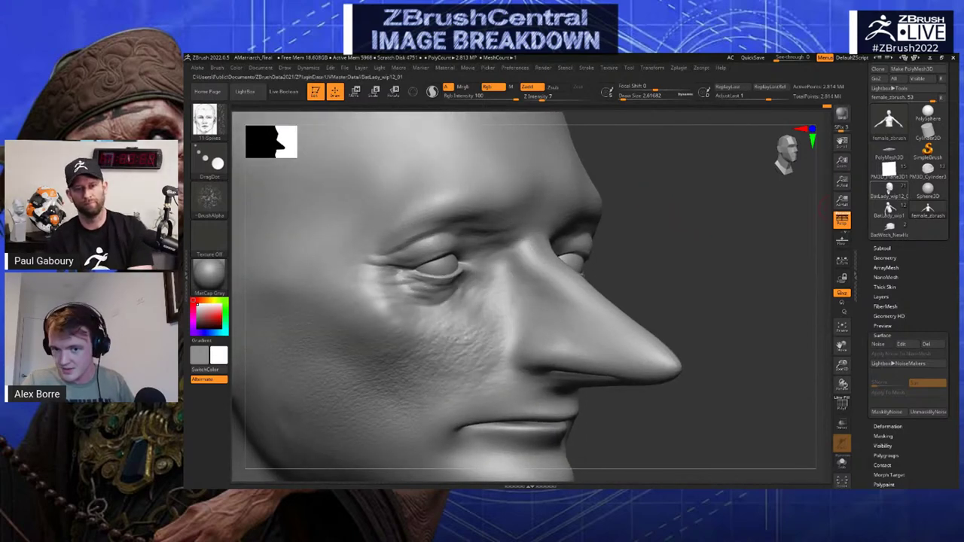
Switch to the BatLady_wip12_01 tool and examine the skin pores on the nose up close from several angles
{"action": "left_click", "coordinate": [889, 190]}
{"action": "left_click_drag", "start_coordinate": [742, 249], "coordinate": [723, 219], "text": "alt"}
{"action": "left_click_drag", "start_coordinate": [738, 252], "coordinate": [705, 360], "text": "alt"}
{"action": "left_click_drag", "start_coordinate": [288, 392], "coordinate": [528, 366]}
{"action": "left_click_drag", "start_coordinate": [629, 348], "coordinate": [531, 219], "text": "alt"}
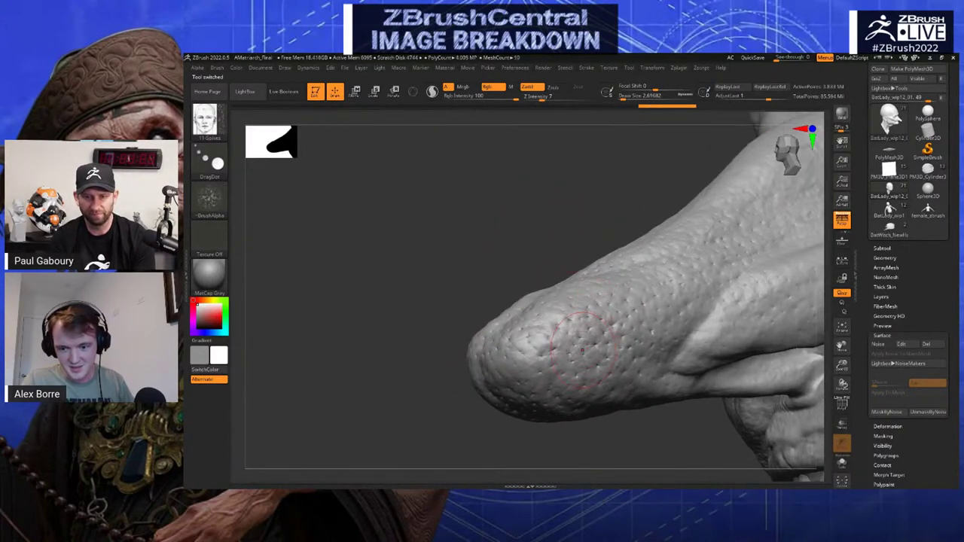
{"action": "right_click_drag", "start_coordinate": [578, 336], "coordinate": [578, 305], "text": "ctrl"}
{"action": "left_click_drag", "start_coordinate": [557, 230], "coordinate": [476, 349]}
{"action": "left_click_drag", "start_coordinate": [492, 400], "coordinate": [444, 259]}
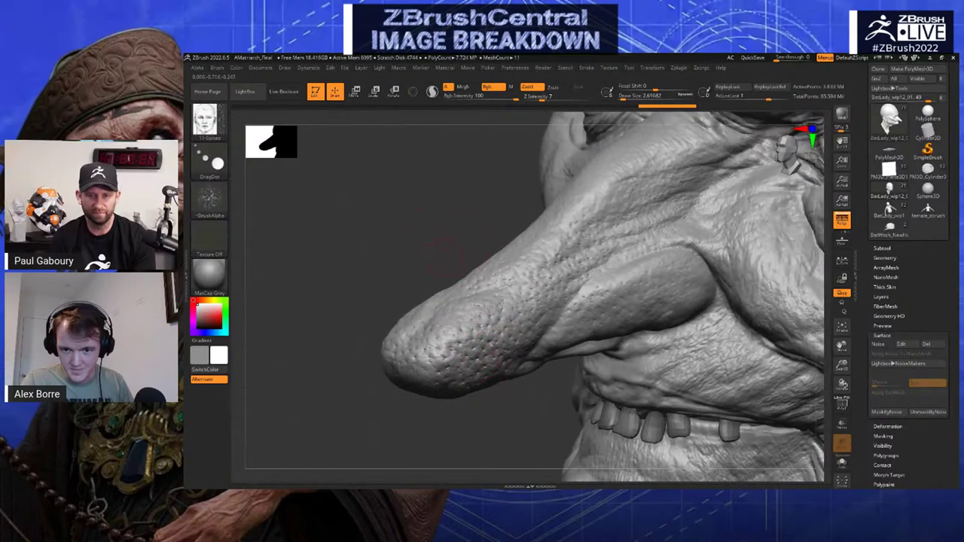
Examine the aged face from the front and the wrinkles on the back of the raised hand
{"action": "left_click_drag", "start_coordinate": [382, 291], "coordinate": [686, 218]}
{"action": "left_click_drag", "start_coordinate": [603, 215], "coordinate": [647, 219]}
{"action": "left_click_drag", "start_coordinate": [622, 303], "coordinate": [675, 218]}
{"action": "left_click_drag", "start_coordinate": [523, 293], "coordinate": [498, 228], "text": "alt"}
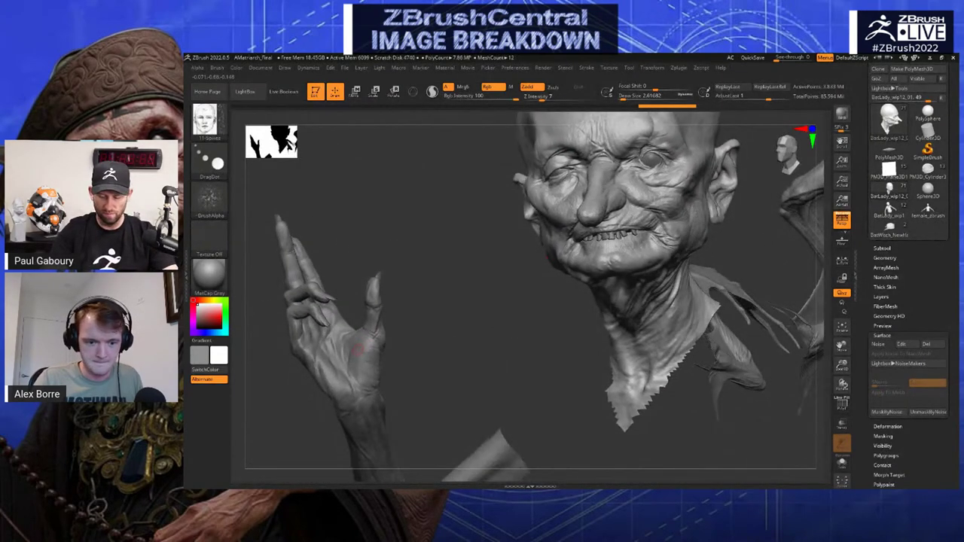
{"action": "left_click_drag", "start_coordinate": [444, 350], "coordinate": [759, 346]}
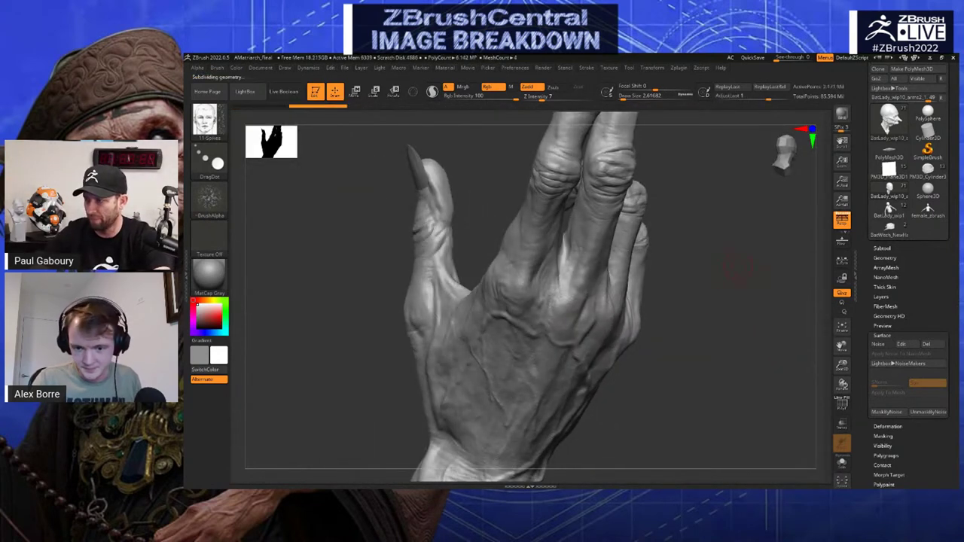
{"action": "mouse_move", "coordinate": [709, 284]}
{"action": "left_mouse_down"}
{"action": "mouse_move", "coordinate": [811, 274]}
{"action": "mouse_move", "coordinate": [770, 309]}
{"action": "mouse_move", "coordinate": [742, 313]}
{"action": "mouse_move", "coordinate": [757, 309]}
{"action": "mouse_move", "coordinate": [701, 260]}
{"action": "left_mouse_up"}
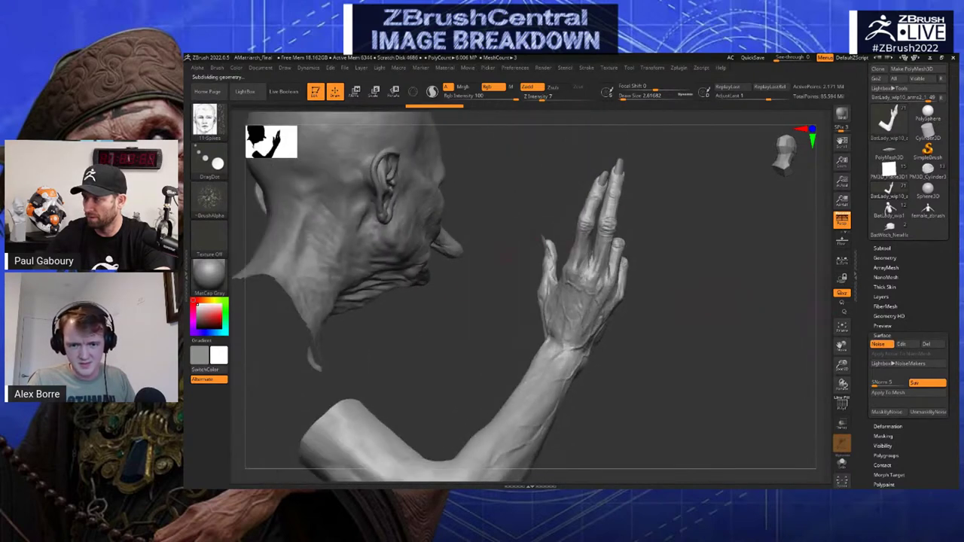
Select the wing subtool BatLady_wip7_1, examine its shoulder, arm and membrane skin detail, and check the current brush's details
{"action": "left_click_drag", "start_coordinate": [506, 256], "coordinate": [544, 302]}
{"action": "left_click", "coordinate": [319, 222], "text": "alt"}
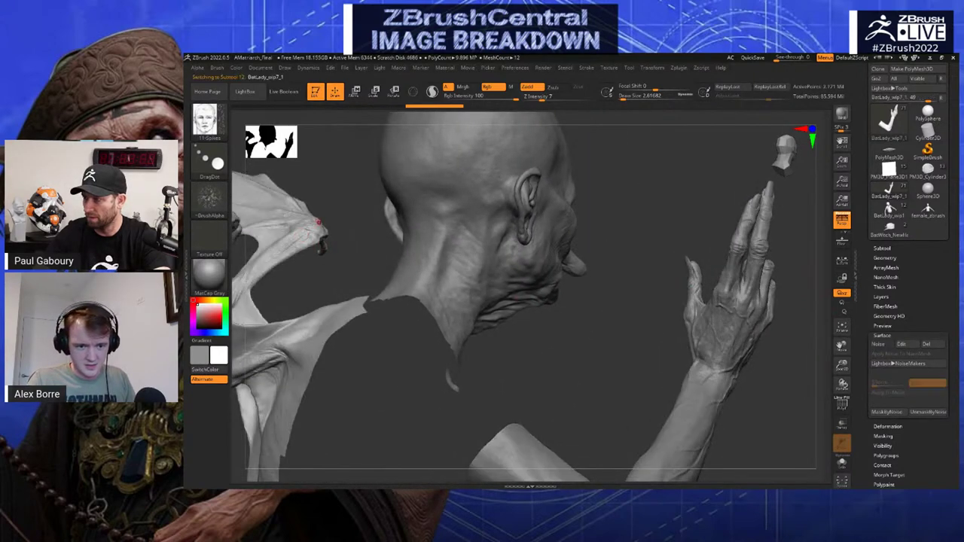
{"action": "left_click_drag", "start_coordinate": [334, 200], "coordinate": [305, 286]}
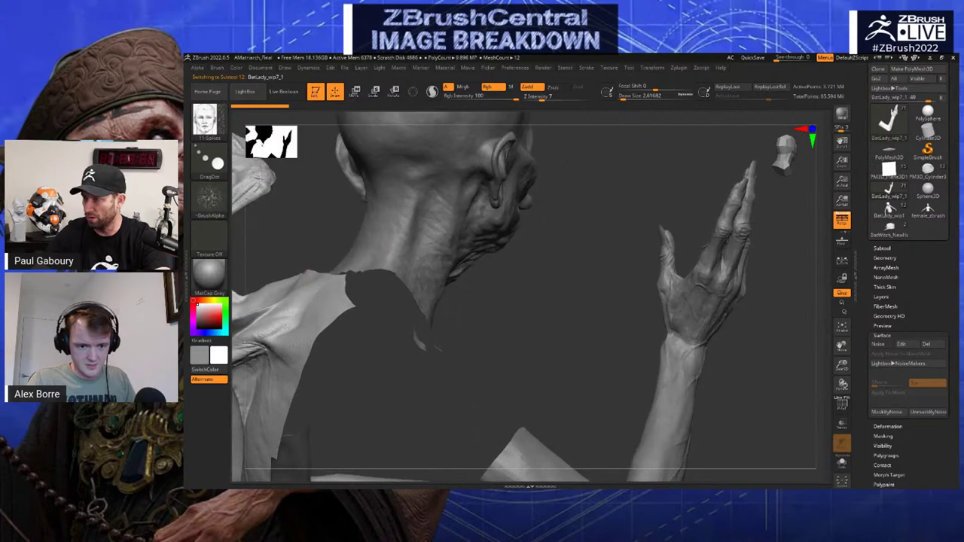
{"action": "left_click_drag", "start_coordinate": [482, 332], "coordinate": [512, 324]}
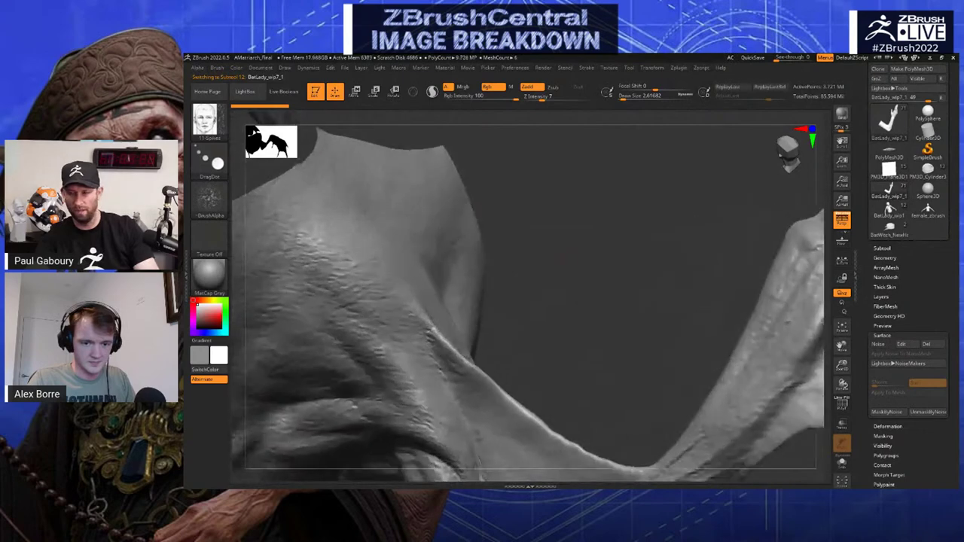
{"action": "left_click_drag", "start_coordinate": [542, 249], "coordinate": [600, 251]}
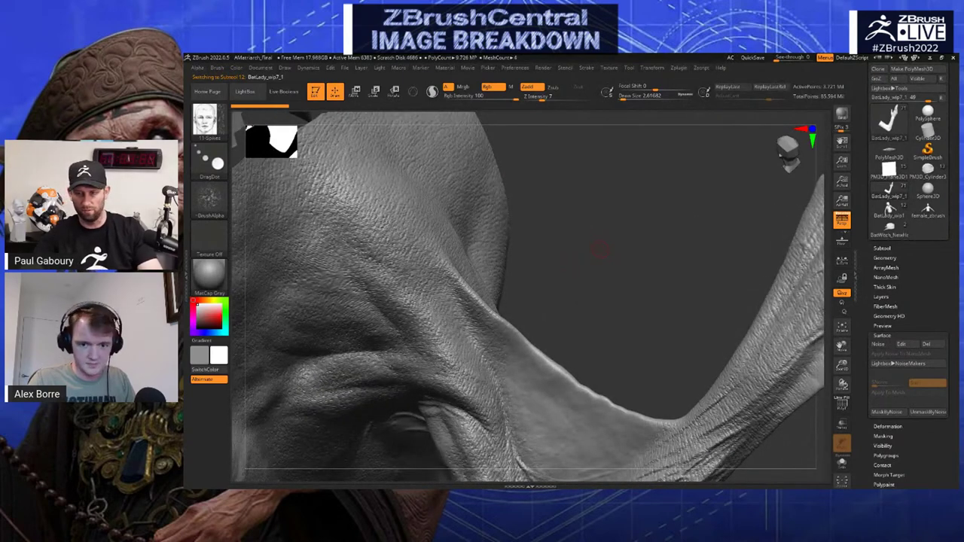
{"action": "mouse_move", "coordinate": [647, 245]}
{"action": "left_mouse_down"}
{"action": "mouse_move", "coordinate": [649, 190]}
{"action": "mouse_move", "coordinate": [639, 226]}
{"action": "mouse_move", "coordinate": [624, 230]}
{"action": "mouse_move", "coordinate": [634, 243]}
{"action": "left_mouse_up"}
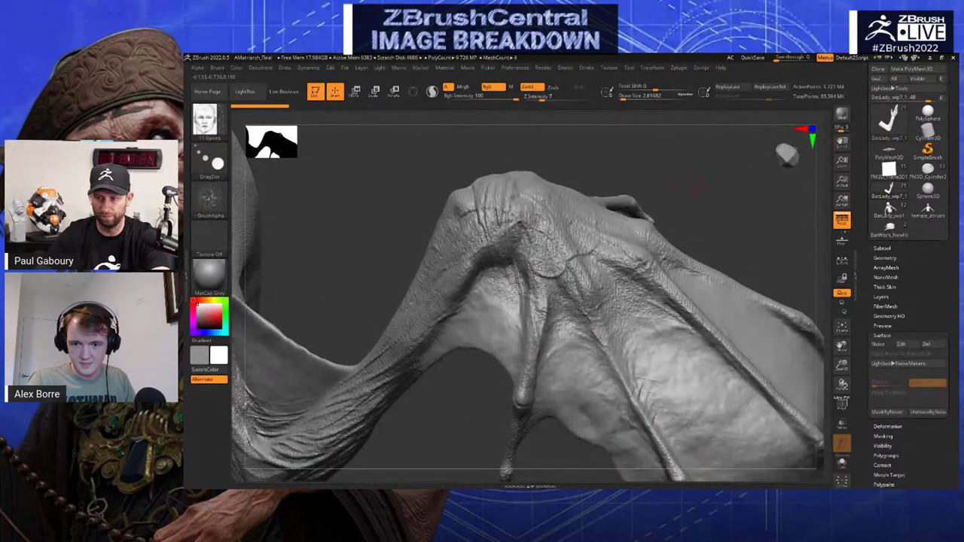
{"action": "left_click_drag", "start_coordinate": [703, 175], "coordinate": [706, 200]}
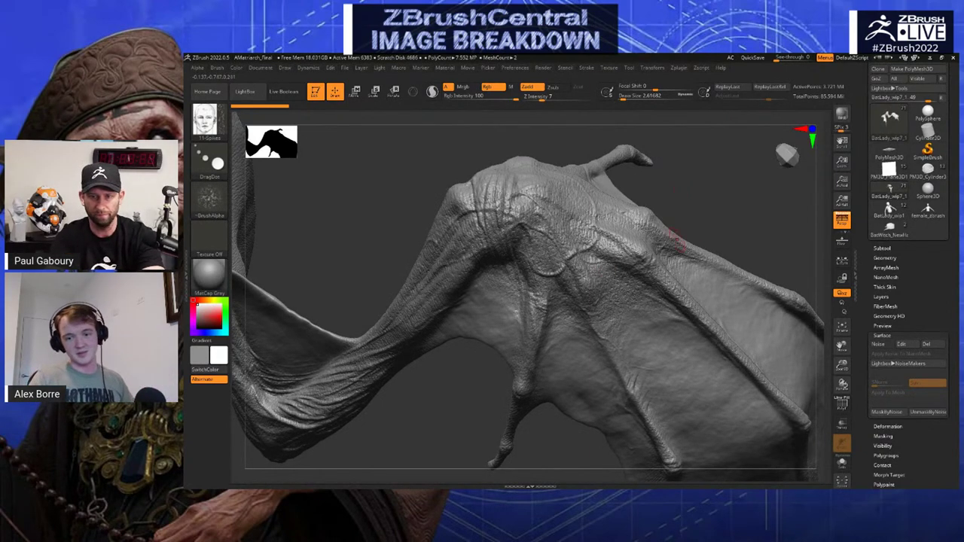
{"action": "left_click_drag", "start_coordinate": [703, 187], "coordinate": [729, 264]}
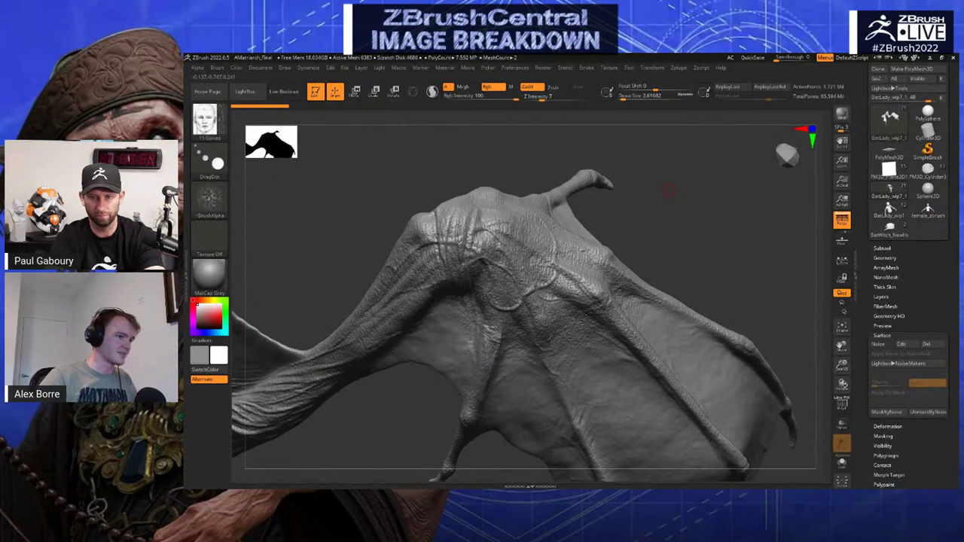
{"action": "mouse_move", "coordinate": [205, 119]}
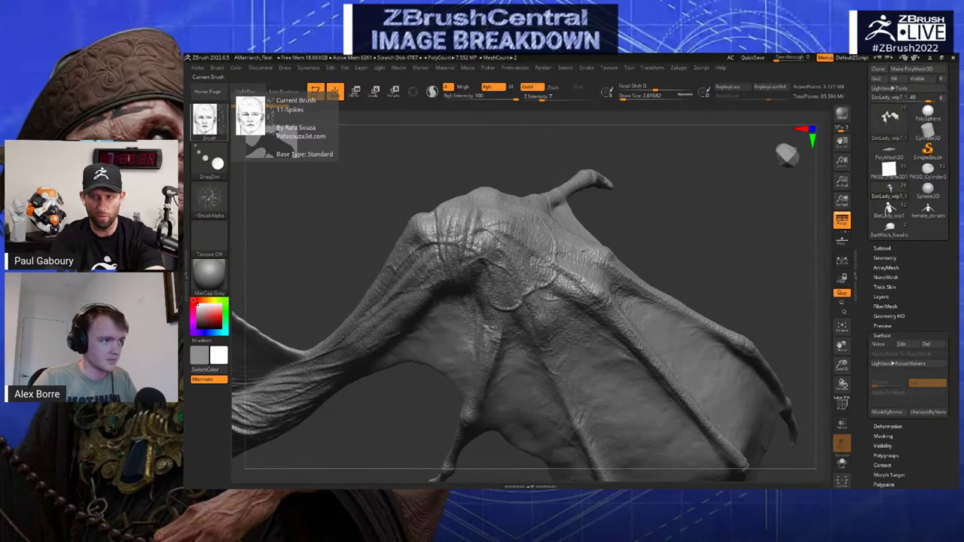
Select the arm subtool BatLady_wip10_arms2_1 and frame the palm of the raised hand
{"action": "mouse_move", "coordinate": [678, 185]}
{"action": "left_mouse_down"}
{"action": "mouse_move", "coordinate": [633, 136]}
{"action": "mouse_move", "coordinate": [723, 203]}
{"action": "mouse_move", "coordinate": [641, 200]}
{"action": "mouse_move", "coordinate": [534, 175]}
{"action": "left_mouse_up"}
{"action": "left_click", "coordinate": [534, 175], "text": "alt"}
{"action": "left_click_drag", "start_coordinate": [656, 151], "coordinate": [568, 178]}
{"action": "left_click_drag", "start_coordinate": [605, 145], "coordinate": [377, 207], "text": "alt"}
{"action": "left_click_drag", "start_coordinate": [422, 177], "coordinate": [490, 189]}
{"action": "left_click_drag", "start_coordinate": [573, 181], "coordinate": [533, 252], "text": "alt"}
{"action": "left_click_drag", "start_coordinate": [647, 190], "coordinate": [652, 226], "text": "alt"}
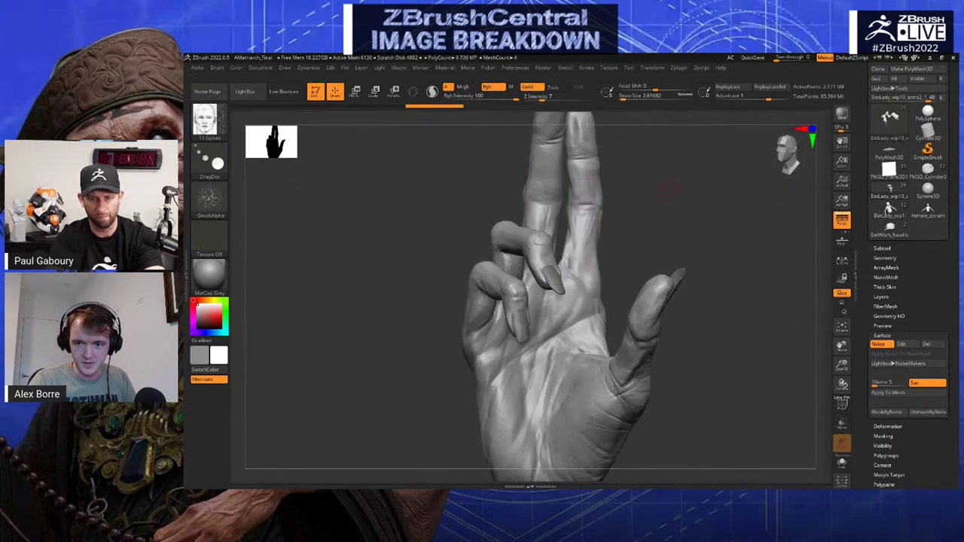
Examine the raised hand's palm and back at its lowest subdivision level
{"action": "left_click_drag", "start_coordinate": [699, 199], "coordinate": [693, 294]}
{"action": "mouse_move", "coordinate": [603, 211]}
{"action": "left_mouse_down"}
{"action": "mouse_move", "coordinate": [619, 211]}
{"action": "mouse_move", "coordinate": [616, 198]}
{"action": "left_mouse_up"}
{"action": "left_click_drag", "start_coordinate": [665, 248], "coordinate": [690, 202], "text": "alt"}
{"action": "left_click_drag", "start_coordinate": [707, 170], "coordinate": [633, 223], "text": "alt"}
{"action": "mouse_move", "coordinate": [703, 197]}
{"action": "left_mouse_down"}
{"action": "mouse_move", "coordinate": [681, 224]}
{"action": "mouse_move", "coordinate": [656, 220]}
{"action": "left_mouse_up"}
{"action": "left_click_drag", "start_coordinate": [817, 249], "coordinate": [584, 230], "text": "alt"}
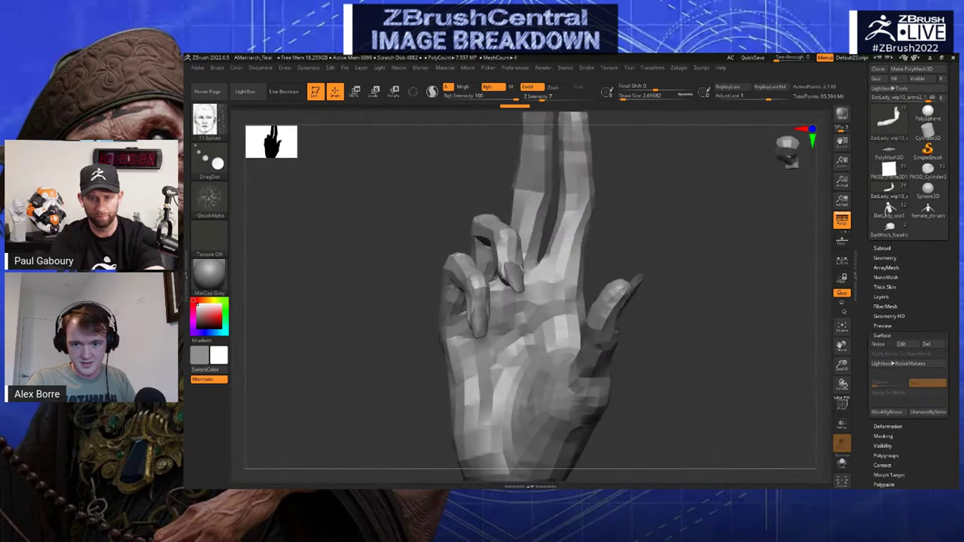
{"action": "mouse_move", "coordinate": [773, 197]}
{"action": "left_mouse_down", "text": "alt"}
{"action": "mouse_move", "coordinate": [744, 253]}
{"action": "mouse_move", "coordinate": [590, 219]}
{"action": "left_mouse_up", "text": "alt"}
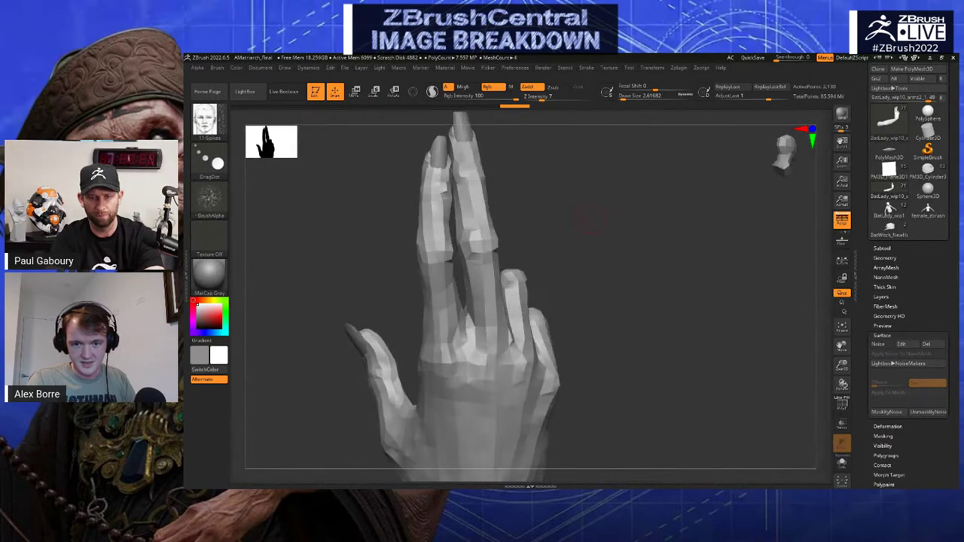
Turn the polyframe on to check the low-poly hand's topology, then hide it again
{"action": "left_click", "coordinate": [842, 405]}
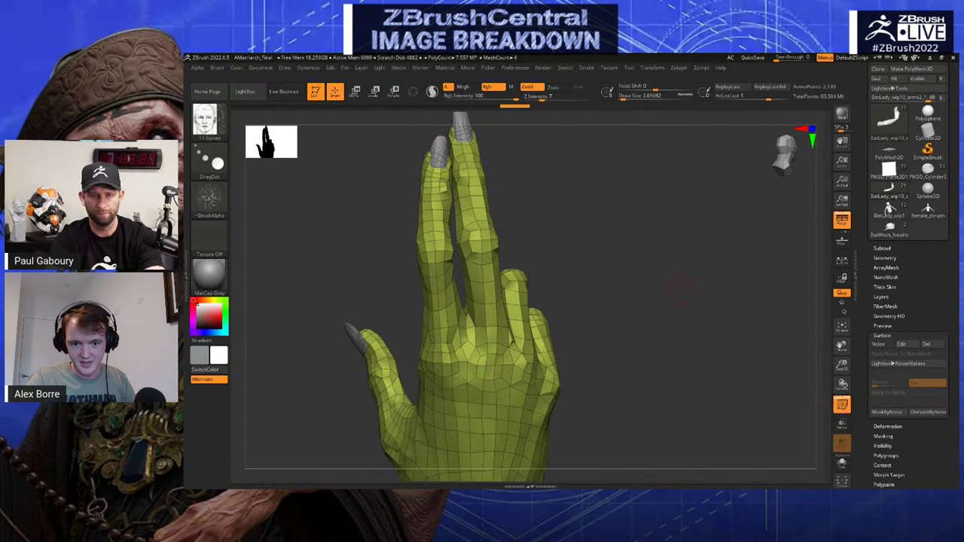
{"action": "left_click_drag", "start_coordinate": [682, 290], "coordinate": [664, 279]}
{"action": "left_click", "coordinate": [842, 404]}
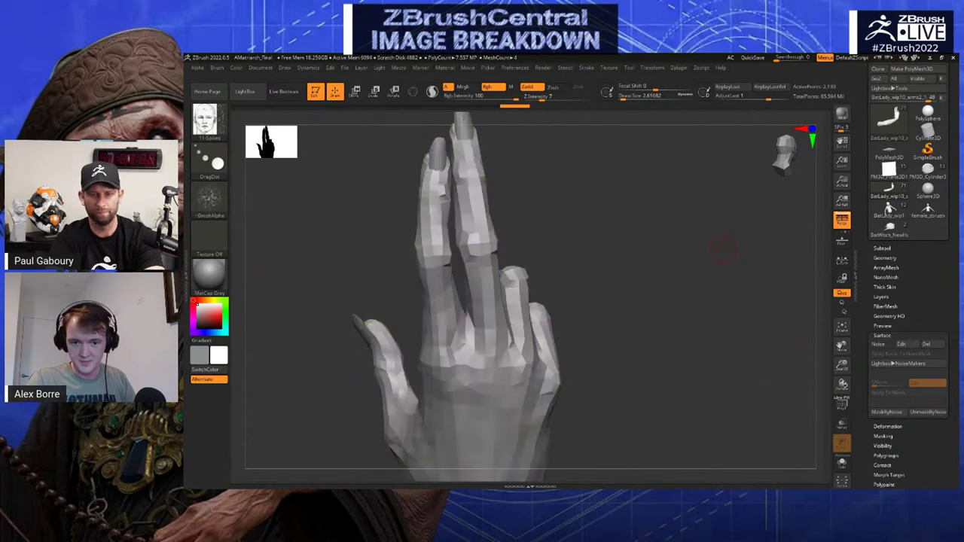
Step the hand back up through its subdivision levels and compare the knuckles, back and palm
{"action": "left_click_drag", "start_coordinate": [730, 252], "coordinate": [634, 240], "text": "alt"}
{"action": "left_click_drag", "start_coordinate": [637, 309], "coordinate": [657, 304]}
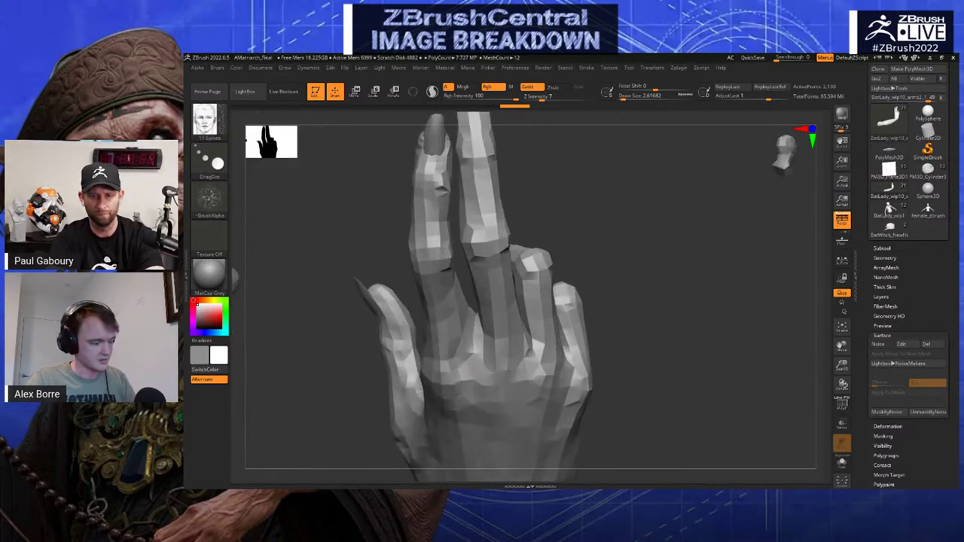
{"action": "left_click_drag", "start_coordinate": [615, 253], "coordinate": [684, 227]}
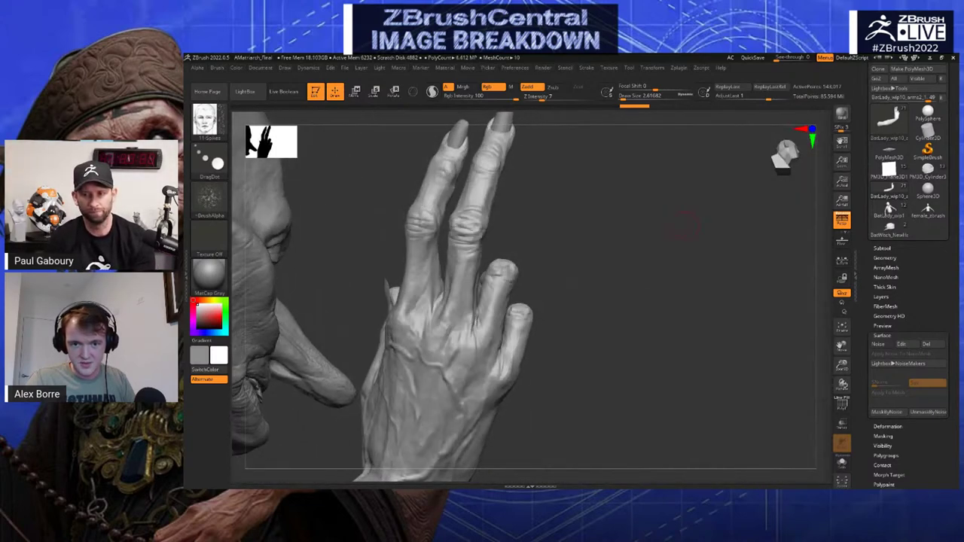
{"action": "left_click_drag", "start_coordinate": [615, 236], "coordinate": [666, 213]}
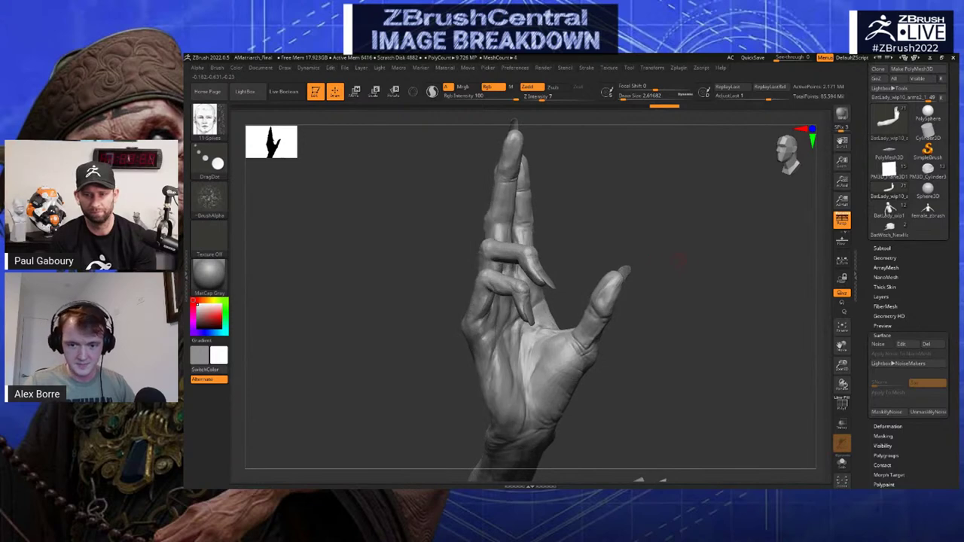
Return to the full figure and select the head subtool BatLady_wip12_01
{"action": "left_click_drag", "start_coordinate": [681, 260], "coordinate": [590, 140], "text": "alt"}
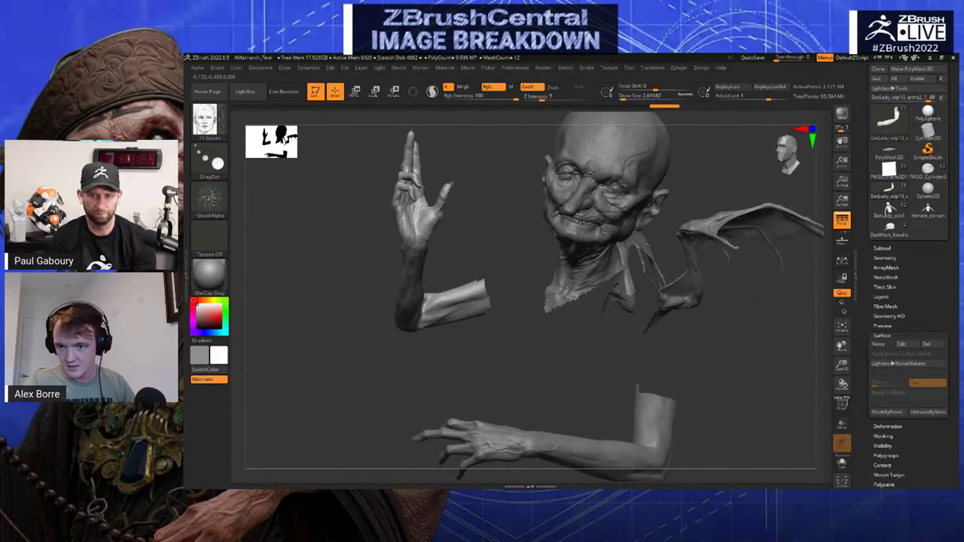
{"action": "left_click_drag", "start_coordinate": [645, 212], "coordinate": [598, 206], "text": "alt"}
{"action": "left_click", "coordinate": [590, 195], "text": "alt"}
{"action": "left_click_drag", "start_coordinate": [478, 182], "coordinate": [591, 172]}
Switch the subtools to visibility set V3 to show the jewelry, and select a necklace piece
{"action": "left_click", "coordinate": [882, 248]}
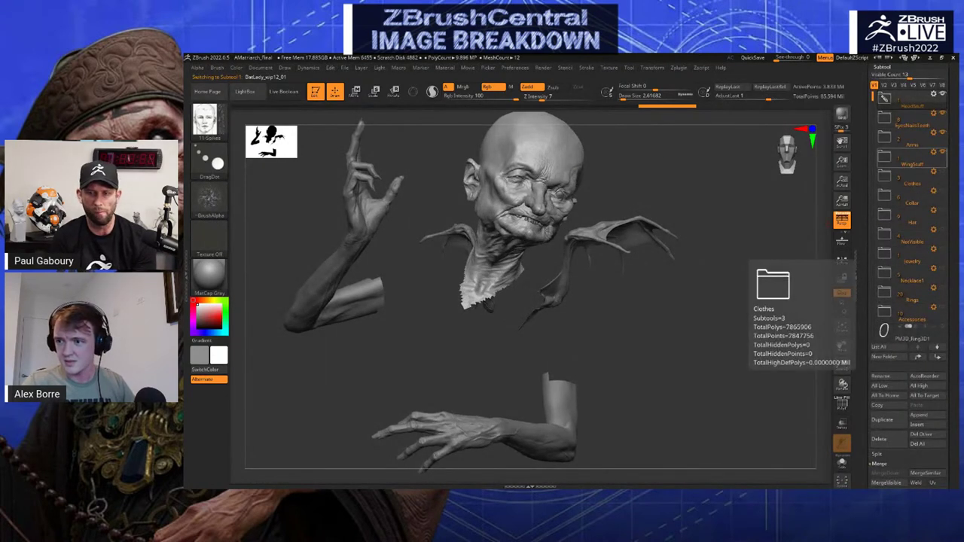
{"action": "left_click_drag", "start_coordinate": [932, 70], "coordinate": [932, 83]}
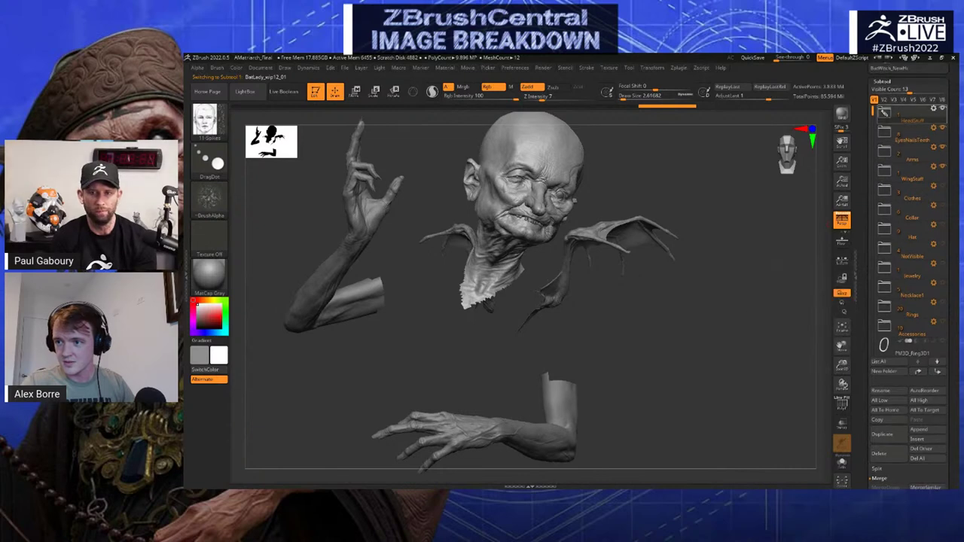
{"action": "left_click", "coordinate": [894, 99]}
{"action": "right_click_drag", "start_coordinate": [709, 260], "coordinate": [709, 245], "text": "ctrl"}
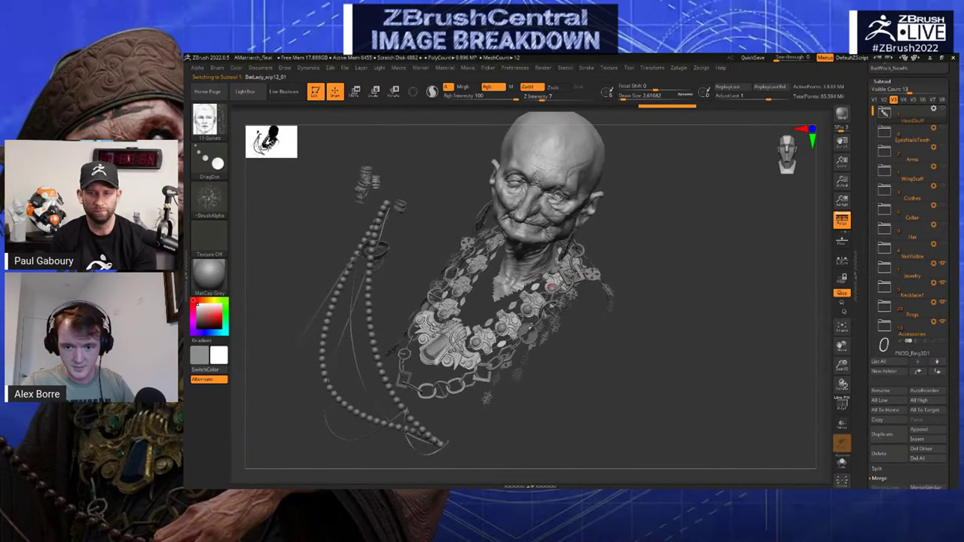
{"action": "left_click", "coordinate": [558, 290], "text": "alt"}
{"action": "right_click_drag", "start_coordinate": [715, 188], "coordinate": [743, 240], "text": "ctrl"}
{"action": "left_click_drag", "start_coordinate": [742, 241], "coordinate": [715, 233]}
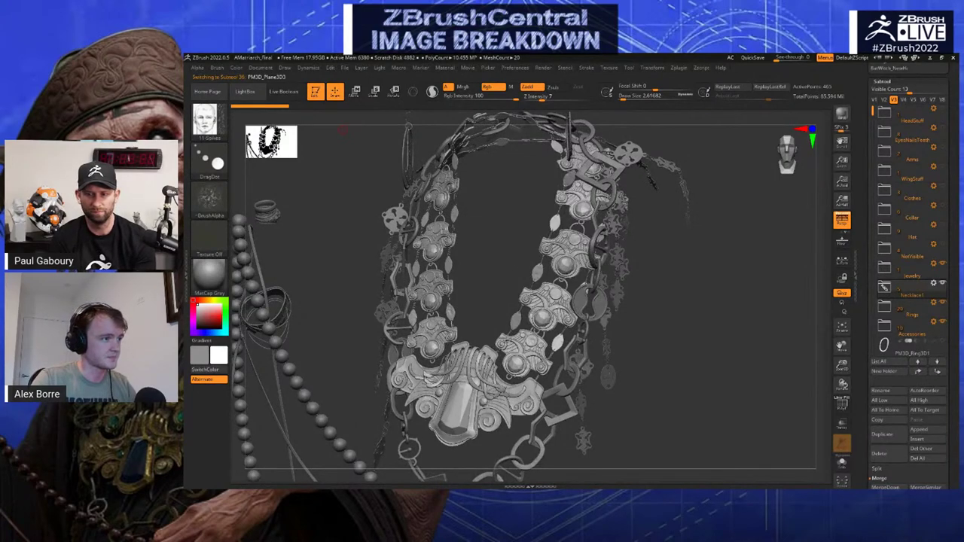
Bring up the jewelry reference board and examine the jeweled chest ornaments on the costumed woman
{"action": "right_click_drag", "start_coordinate": [185, 188], "coordinate": [753, 286]}
{"action": "scroll", "coordinate": [687, 263], "scroll_direction": "down", "scroll_amount": 2}
{"action": "scroll", "coordinate": [593, 248], "scroll_direction": "up", "scroll_amount": 8}
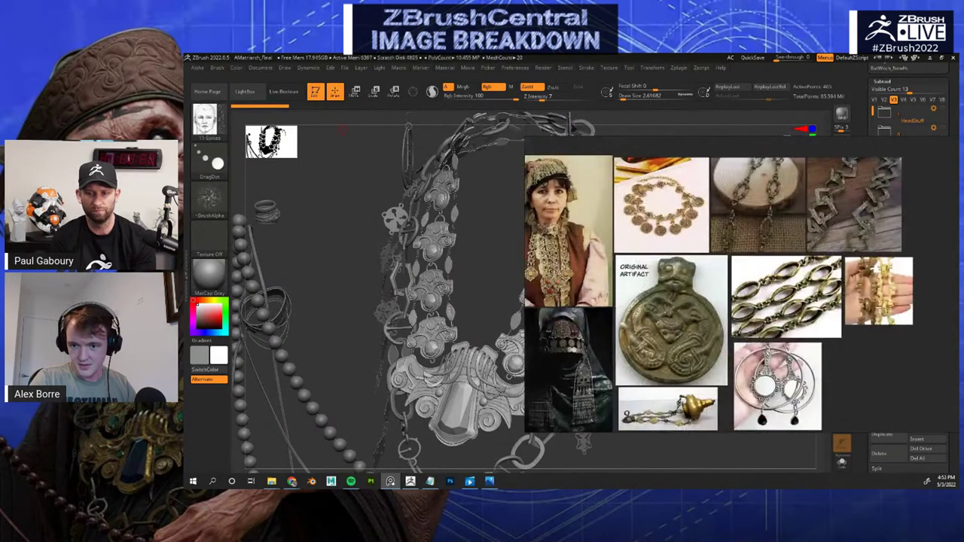
{"action": "scroll", "coordinate": [705, 218], "scroll_direction": "up", "scroll_amount": 4}
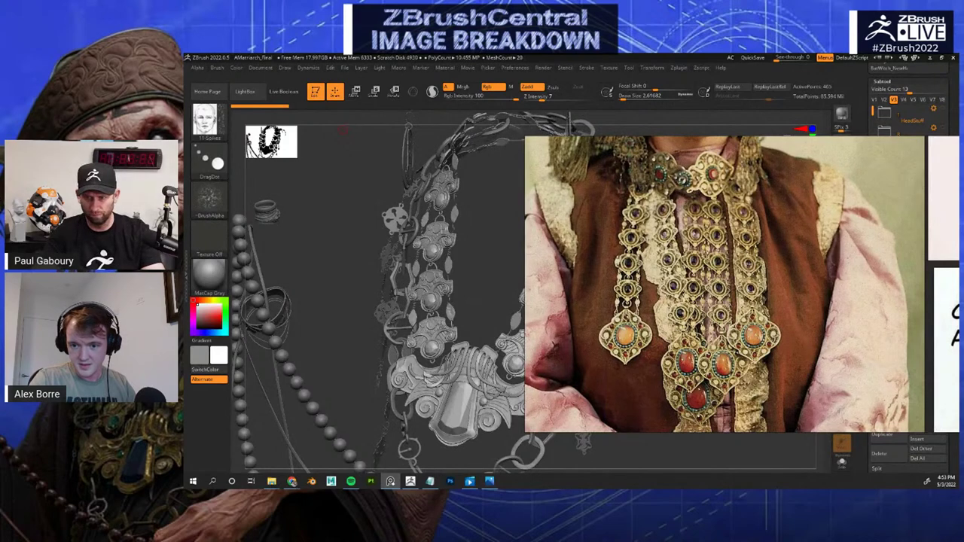
{"action": "scroll", "coordinate": [646, 285], "scroll_direction": "up", "scroll_amount": 3}
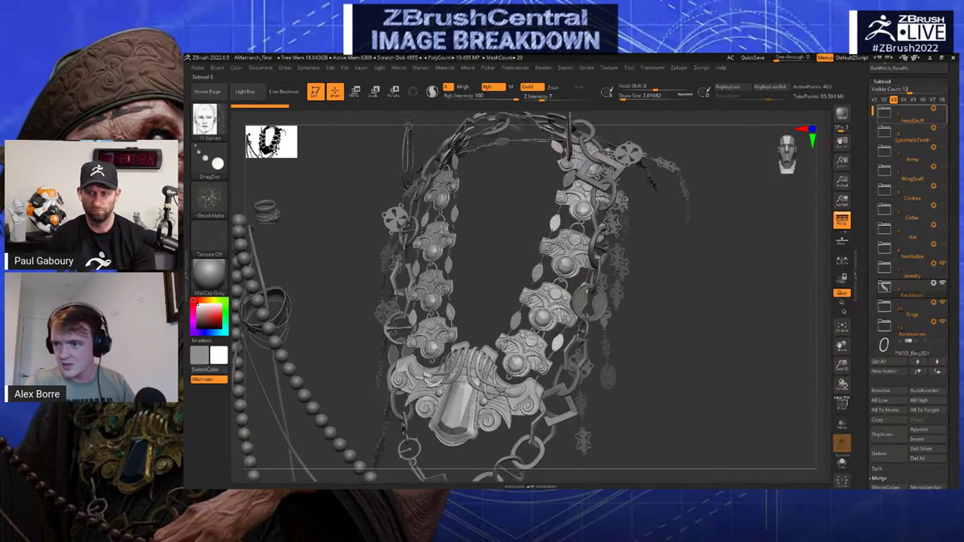
Switch to the PM3D_Plane3D1 tool containing the necklace links and frame its base plane
{"action": "left_click_drag", "start_coordinate": [950, 135], "coordinate": [950, 270]}
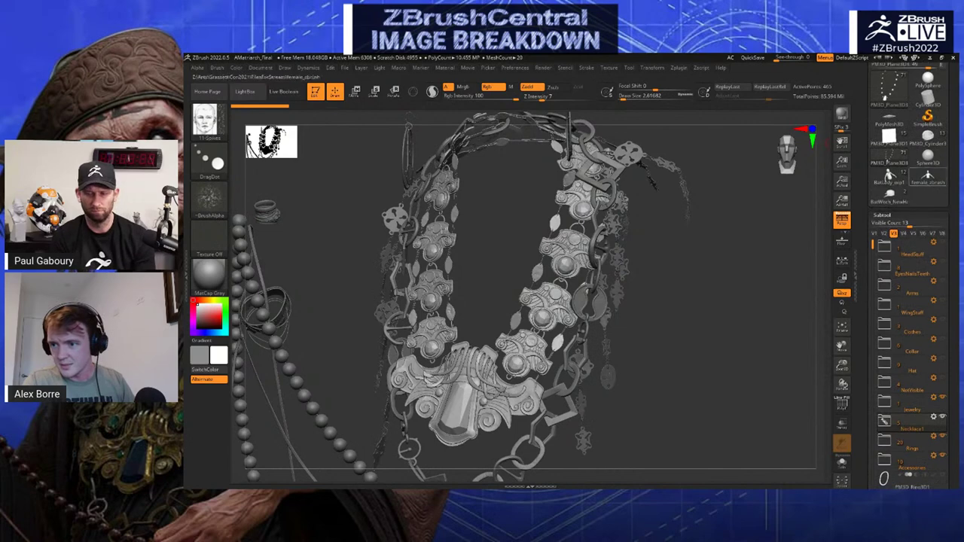
{"action": "left_click", "coordinate": [890, 138]}
{"action": "key", "text": "f"}
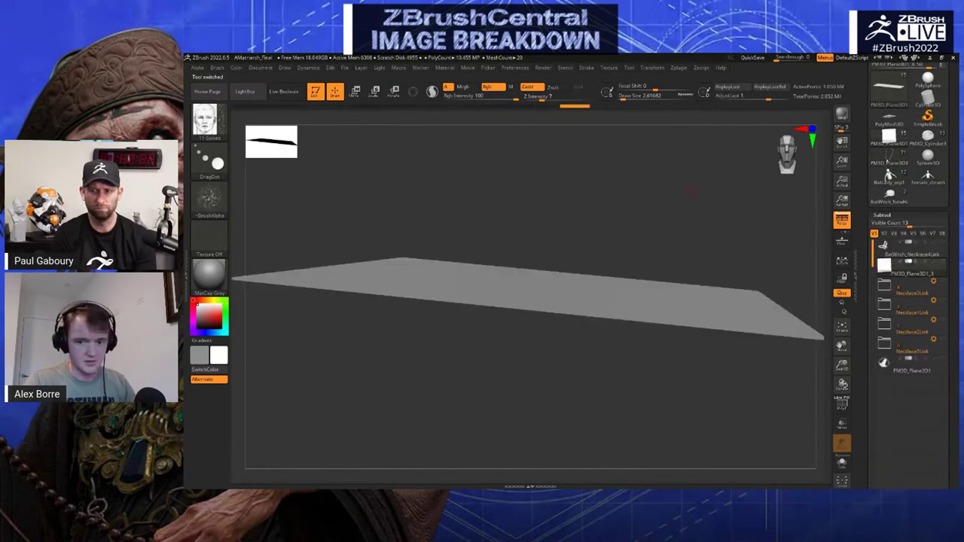
{"action": "mouse_move", "coordinate": [692, 192]}
{"action": "left_mouse_down"}
{"action": "mouse_move", "coordinate": [697, 245]}
{"action": "mouse_move", "coordinate": [699, 193]}
{"action": "left_mouse_up"}
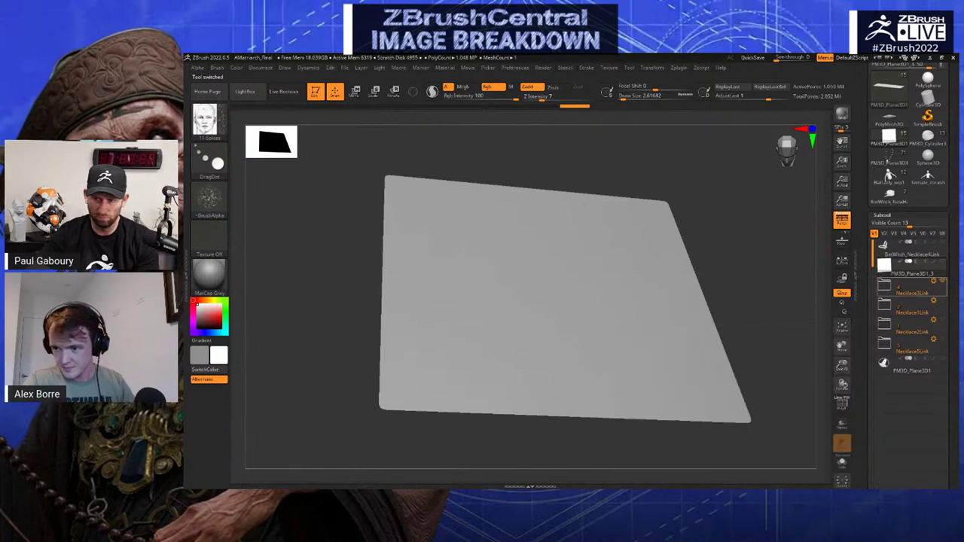
Expand the Necklace3Link and Necklace5Link folders and select the PM3D_Ring3D1_2 subtool
{"action": "left_click", "coordinate": [885, 287]}
{"action": "left_click", "coordinate": [892, 305]}
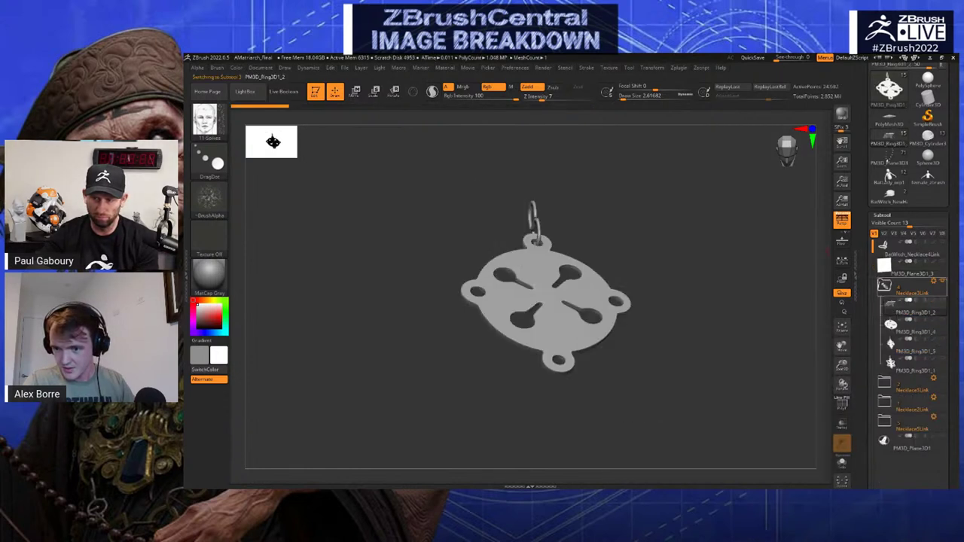
{"action": "left_click_drag", "start_coordinate": [827, 252], "coordinate": [818, 289]}
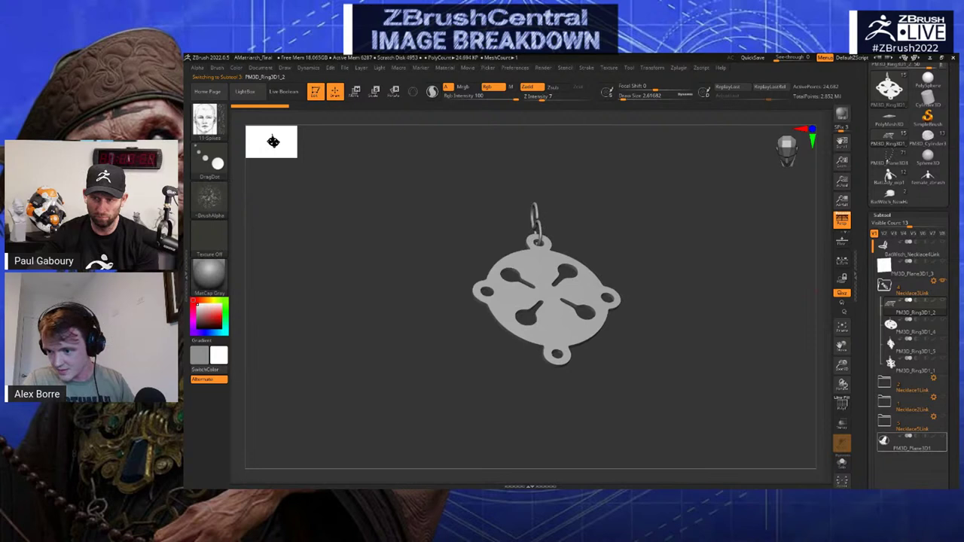
{"action": "left_click", "coordinate": [884, 421]}
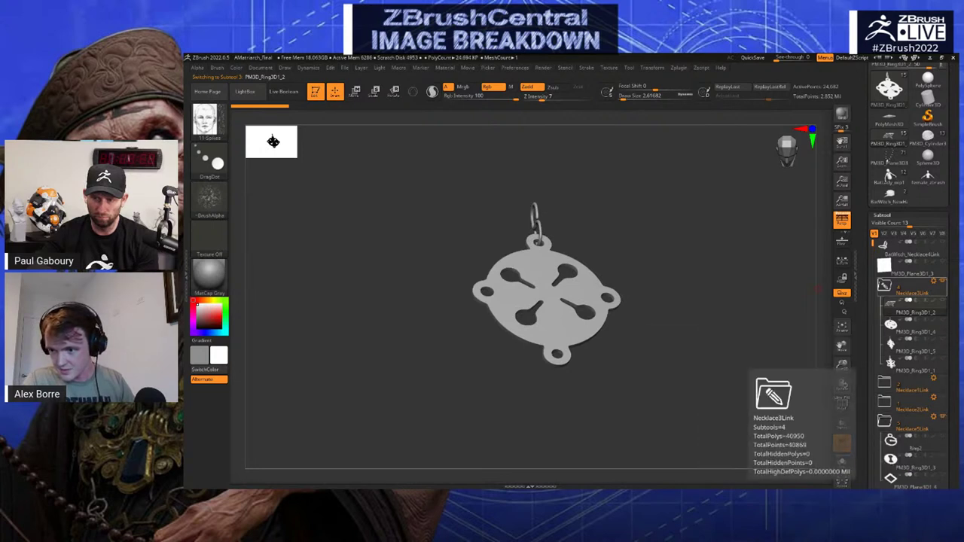
Collapse the Necklace3Link folder, expand Necklace1Link and select its PM3D_Plane3D6 ornament subtool
{"action": "left_click", "coordinate": [884, 285]}
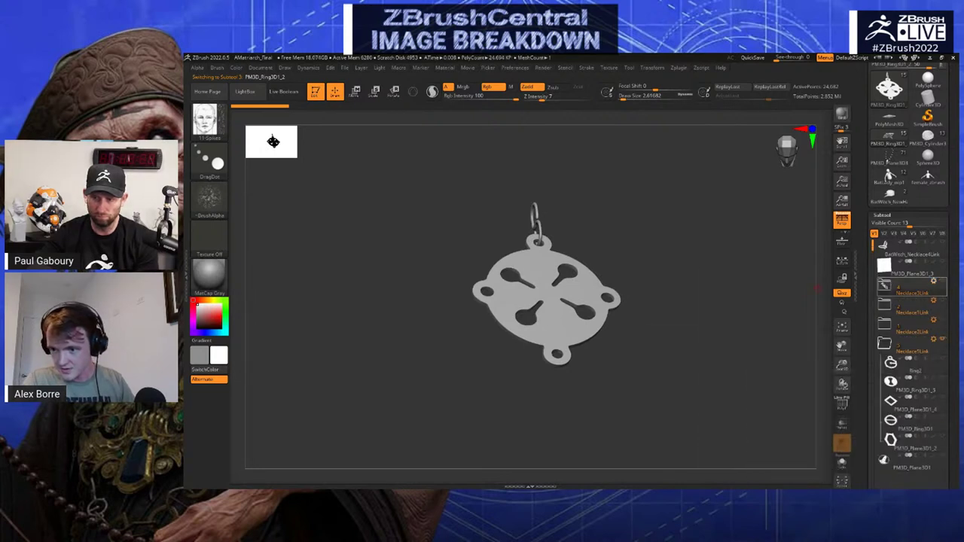
{"action": "left_click", "coordinate": [885, 325]}
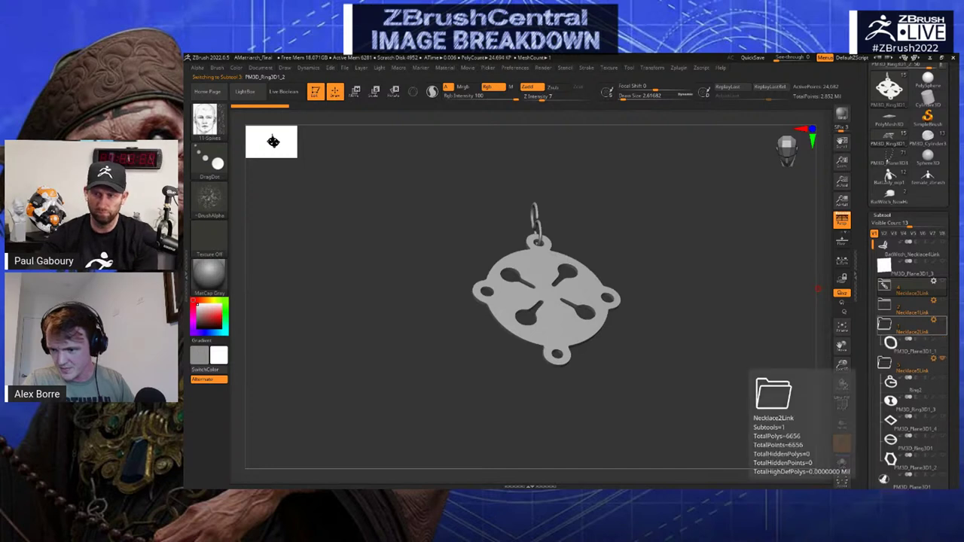
{"action": "left_click", "coordinate": [885, 304]}
{"action": "left_click", "coordinate": [891, 343]}
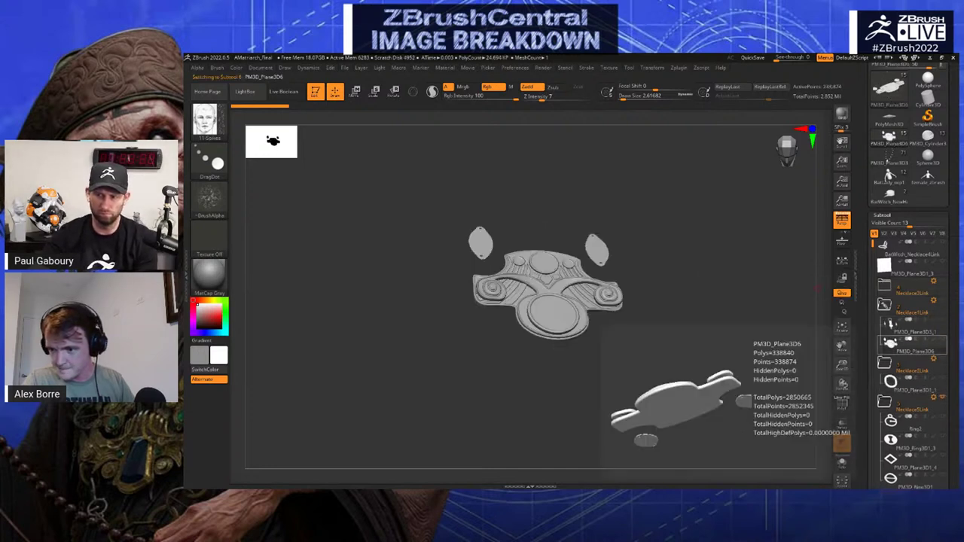
Show the other subtool in Necklace1Link with the rings and gem, and display the ornament's polygroups with polyframe
{"action": "left_click_drag", "start_coordinate": [738, 265], "coordinate": [753, 309]}
{"action": "left_click", "coordinate": [942, 320]}
{"action": "left_click_drag", "start_coordinate": [614, 265], "coordinate": [592, 266]}
{"action": "key", "text": "f"}
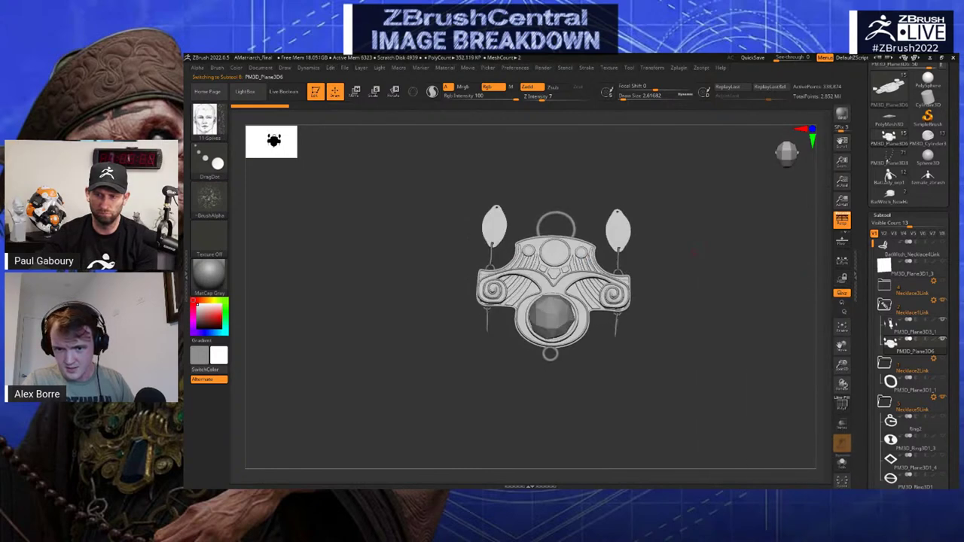
{"action": "left_click", "coordinate": [842, 404]}
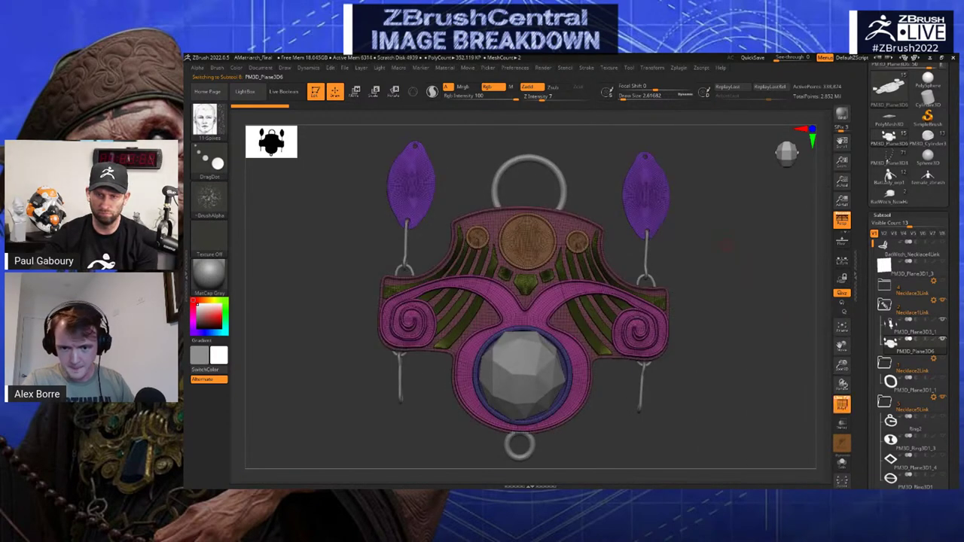
{"action": "left_click_drag", "start_coordinate": [742, 248], "coordinate": [711, 320]}
{"action": "left_click_drag", "start_coordinate": [722, 232], "coordinate": [742, 235], "text": "alt"}
{"action": "key", "text": "f"}
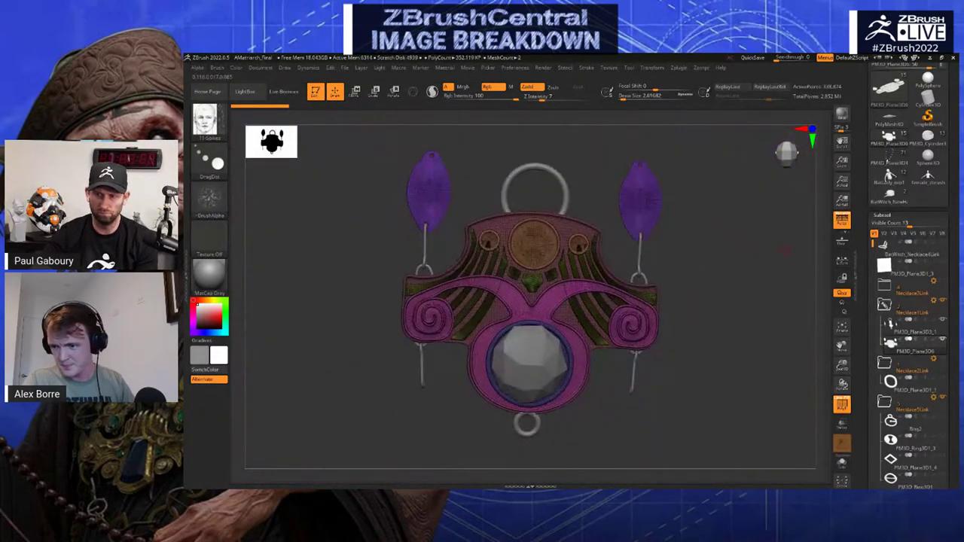
Collapse the open necklace link folders and turn off the polyframe display on the ornament
{"action": "left_click", "coordinate": [885, 305]}
{"action": "left_click", "coordinate": [885, 325]}
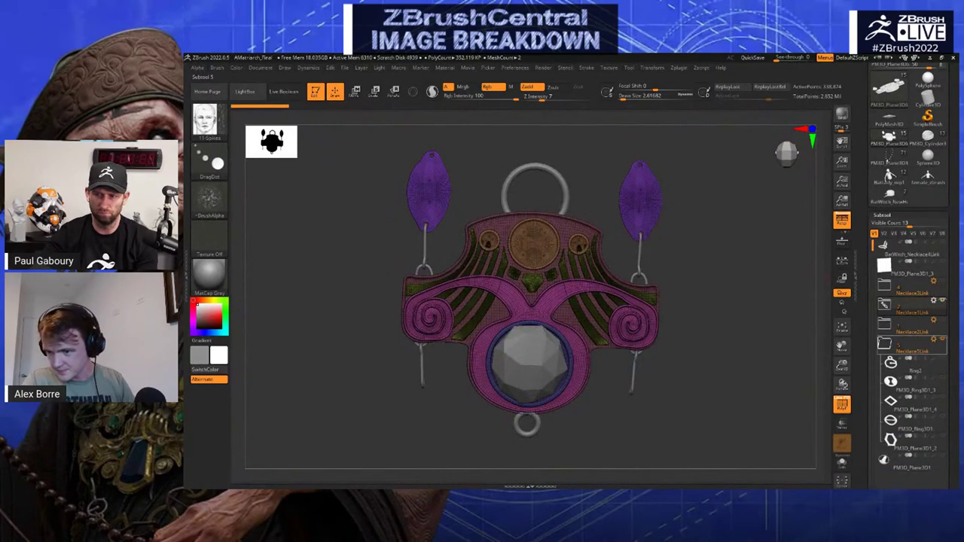
{"action": "left_click", "coordinate": [885, 345]}
{"action": "mouse_move", "coordinate": [743, 264]}
{"action": "left_mouse_down"}
{"action": "mouse_move", "coordinate": [752, 269]}
{"action": "mouse_move", "coordinate": [737, 275]}
{"action": "left_mouse_up"}
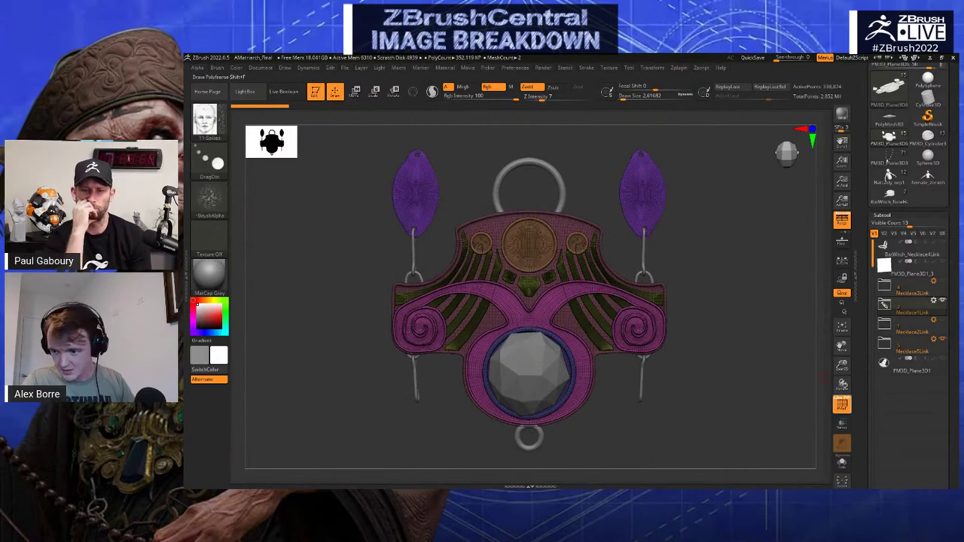
{"action": "key", "text": "shift+f"}
Create a new InsertMesh brush from the active ornament subtool
{"action": "key", "text": "b"}
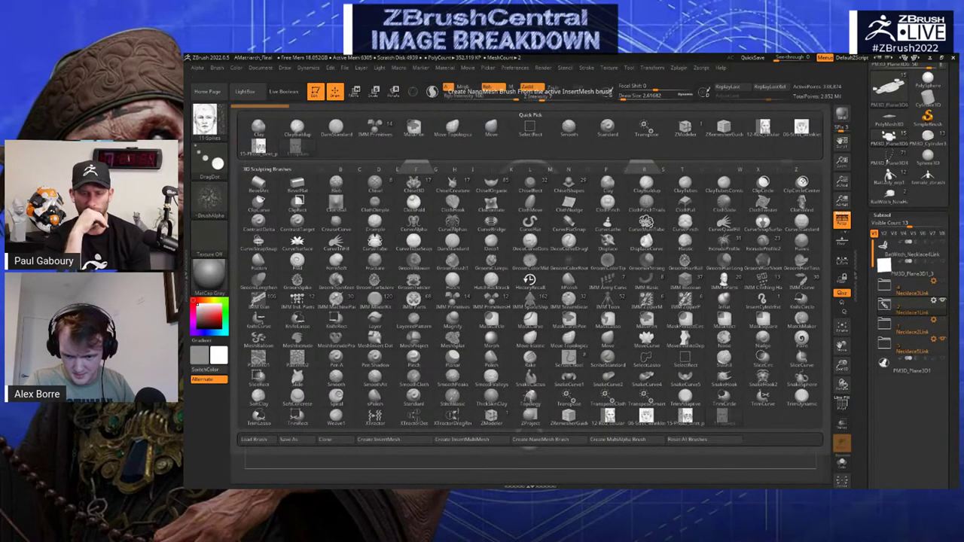
{"action": "left_click", "coordinate": [392, 440]}
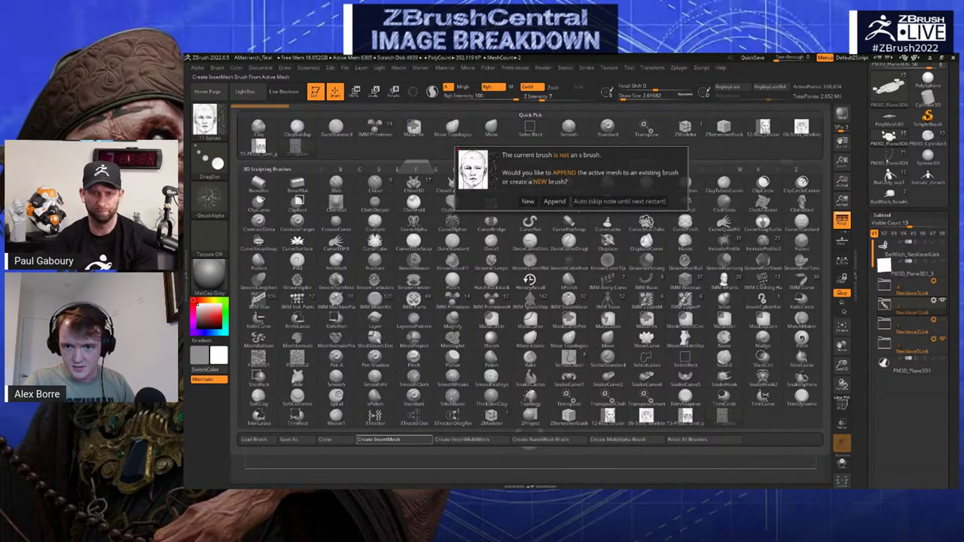
{"action": "left_click", "coordinate": [528, 201]}
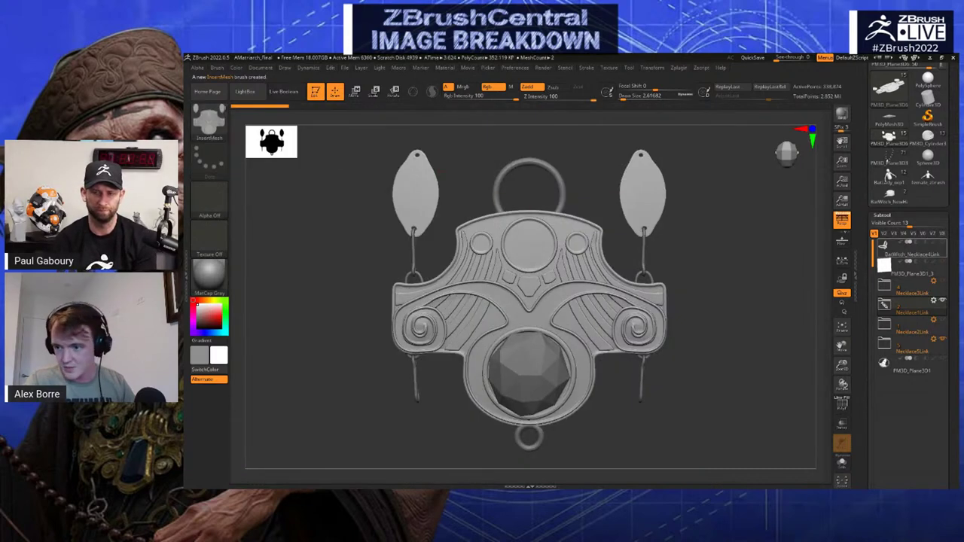
Merge the visible ornament, ring and gem parts into a single tool and make that merged tool active
{"action": "scroll", "coordinate": [909, 287], "scroll_direction": "down", "scroll_amount": 5}
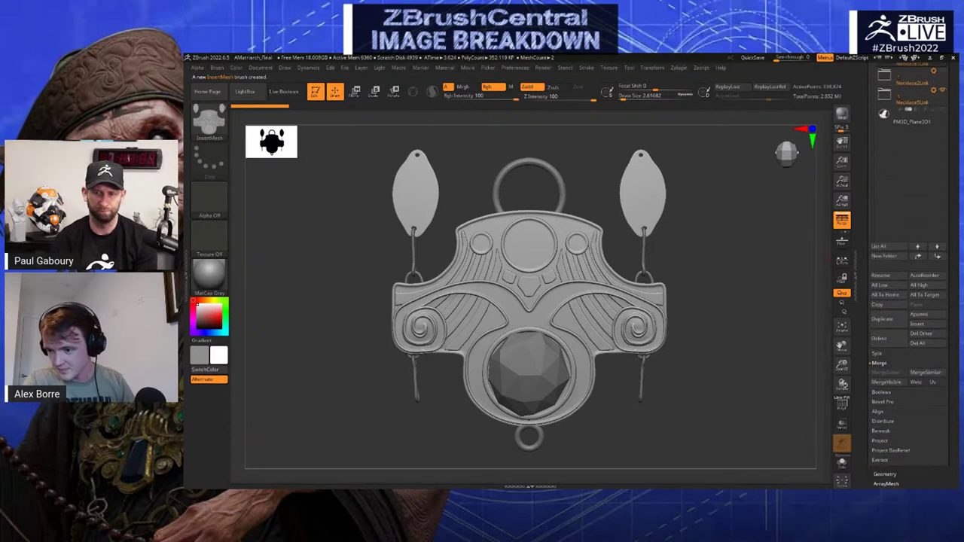
{"action": "scroll", "coordinate": [908, 286], "scroll_direction": "up", "scroll_amount": 6}
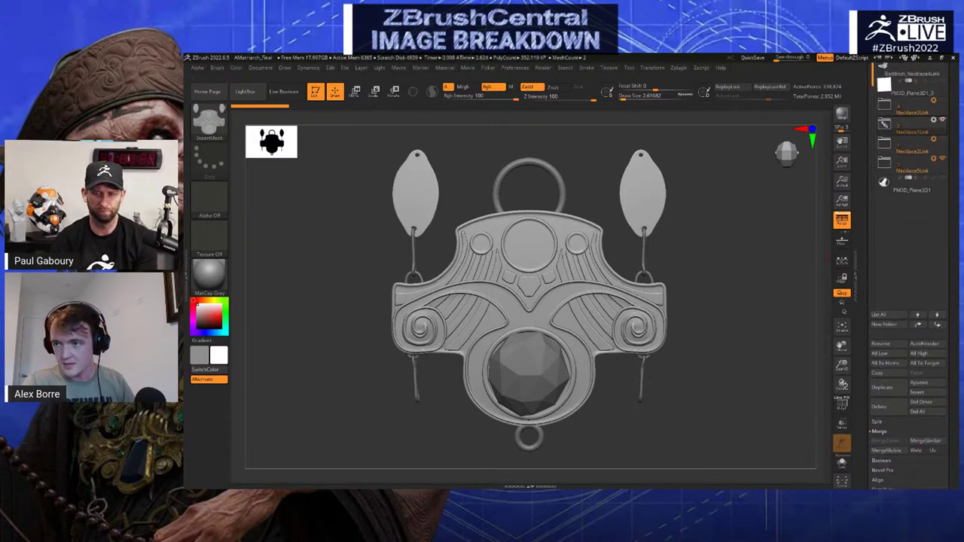
{"action": "scroll", "coordinate": [909, 179], "scroll_direction": "up", "scroll_amount": 1}
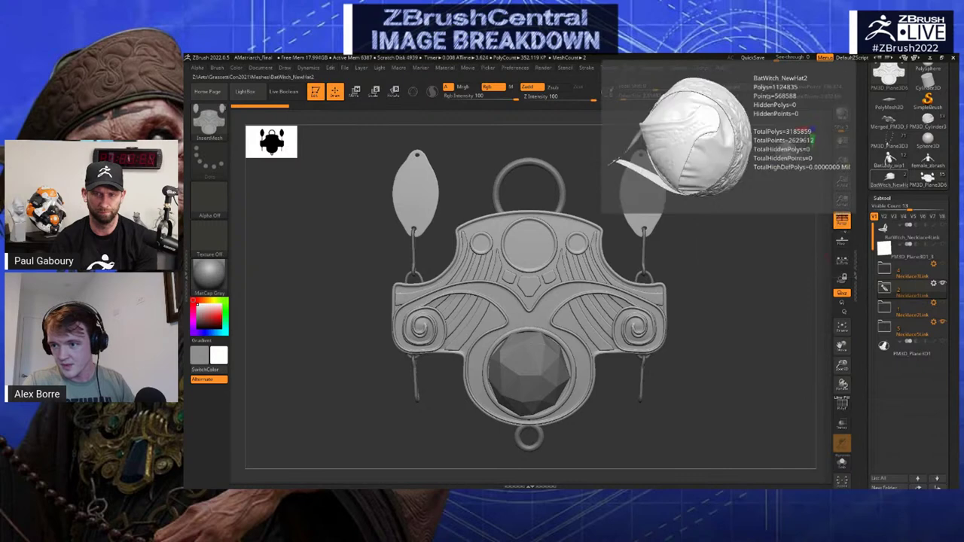
{"action": "mouse_move", "coordinate": [928, 178]}
{"action": "left_click", "coordinate": [889, 123]}
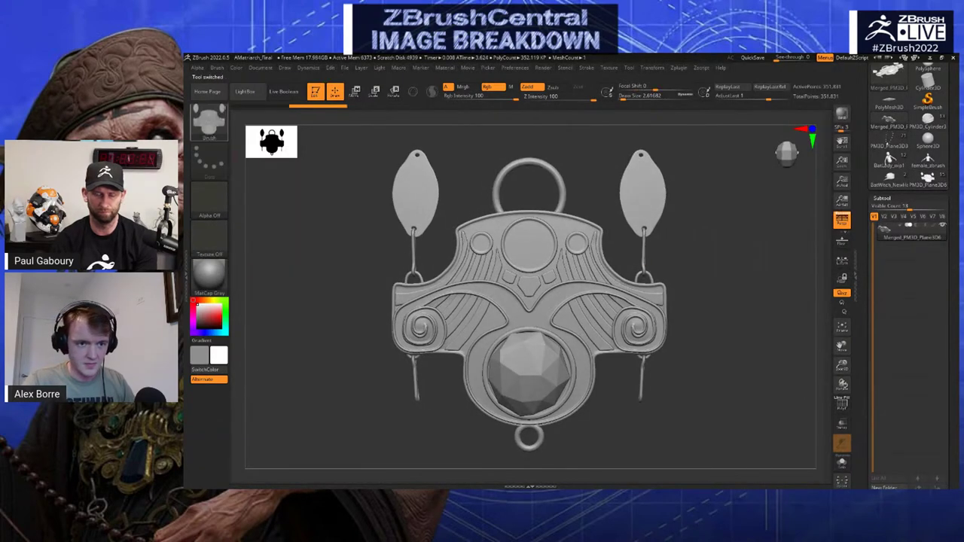
Create another new InsertMesh brush from the merged ornament rather than appending it to the current brush
{"action": "left_click", "coordinate": [209, 121]}
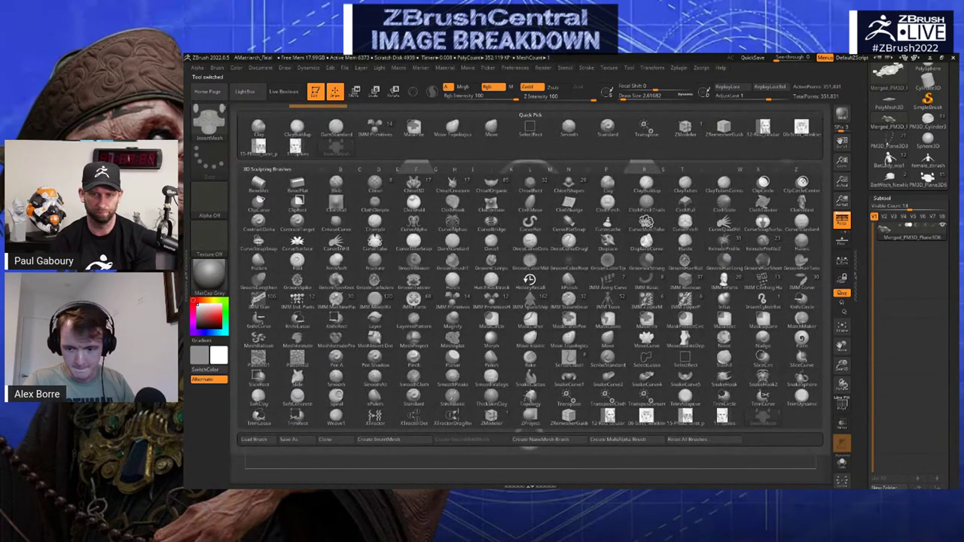
{"action": "left_click", "coordinate": [379, 439]}
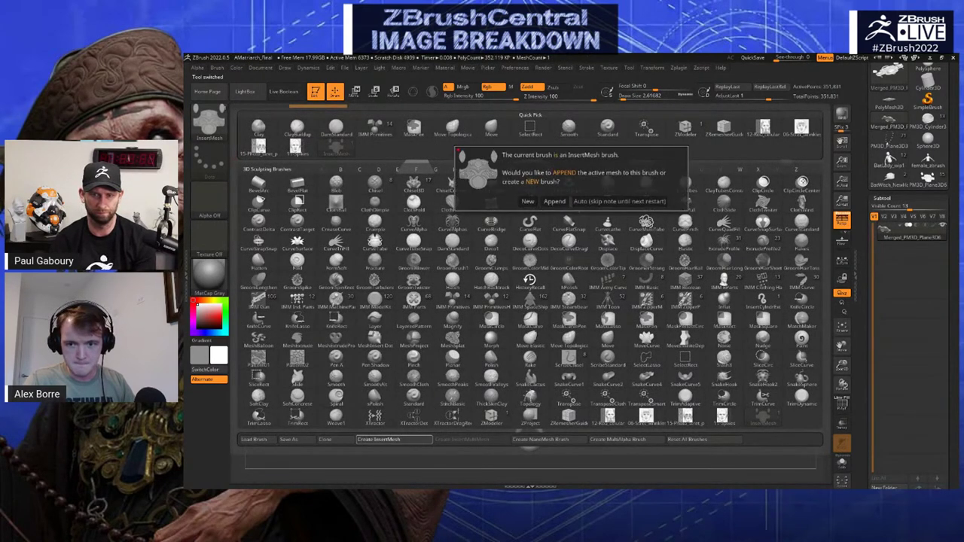
{"action": "left_click", "coordinate": [528, 201]}
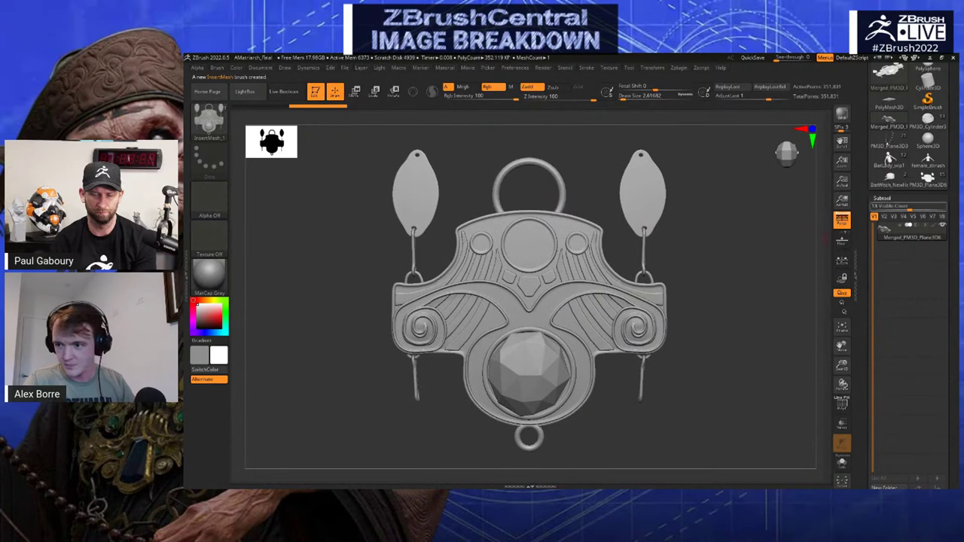
Switch back to the PM3D_Plane3D3 tool containing the character with her assembled necklaces
{"action": "mouse_move", "coordinate": [889, 160]}
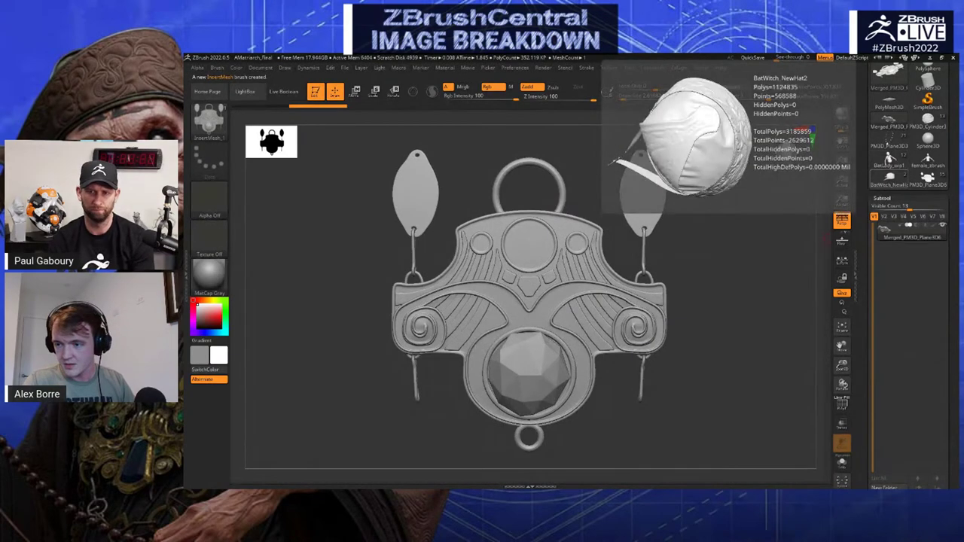
{"action": "left_click", "coordinate": [890, 160]}
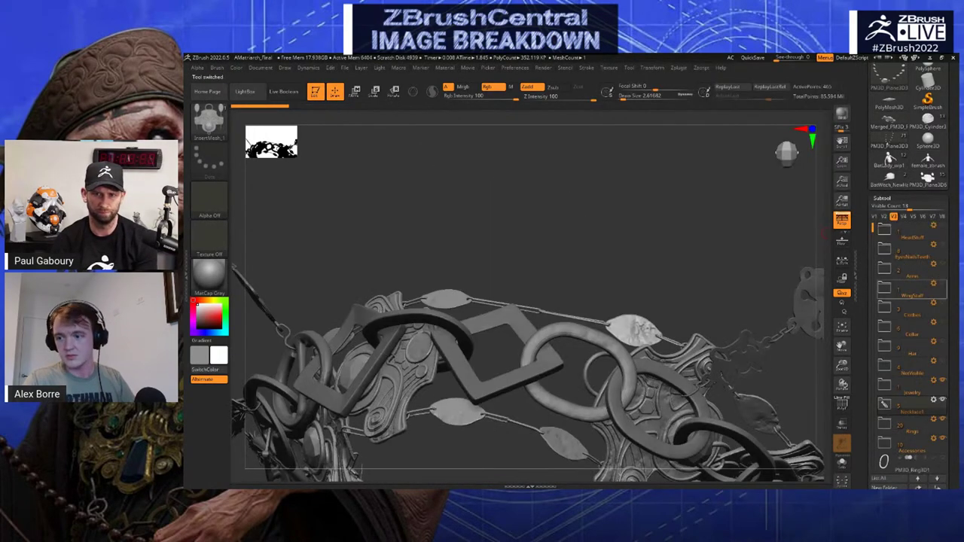
{"action": "left_click_drag", "start_coordinate": [873, 229], "coordinate": [873, 282]}
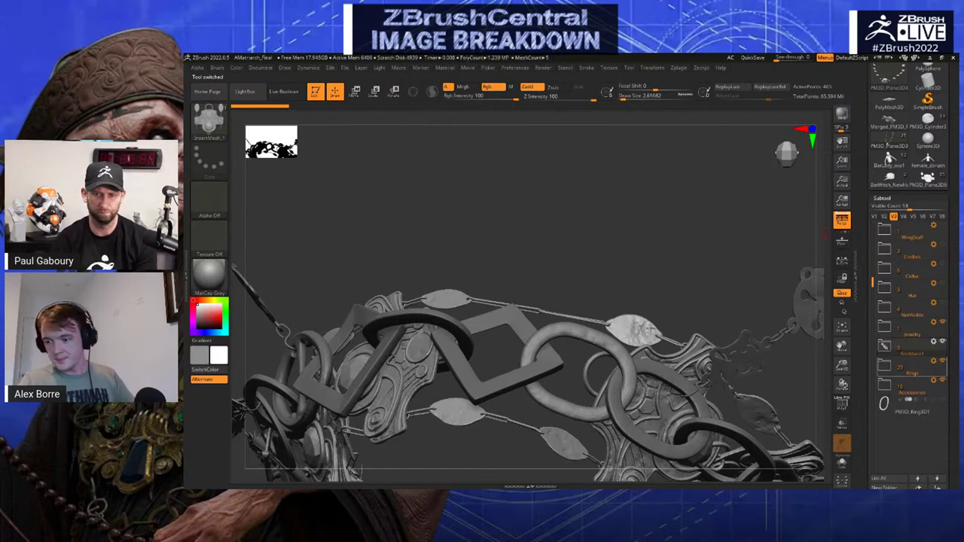
Select the PM3D_Ring3D1 guide strip of the necklace with polyframe on, and switch the subtools to visibility set V1
{"action": "left_click_drag", "start_coordinate": [761, 260], "coordinate": [697, 143]}
{"action": "left_click_drag", "start_coordinate": [701, 384], "coordinate": [659, 203], "text": "alt"}
{"action": "left_click", "coordinate": [616, 287], "text": "alt"}
{"action": "left_click_drag", "start_coordinate": [701, 301], "coordinate": [748, 282]}
{"action": "left_click", "coordinate": [842, 405]}
{"action": "left_click_drag", "start_coordinate": [708, 331], "coordinate": [746, 317]}
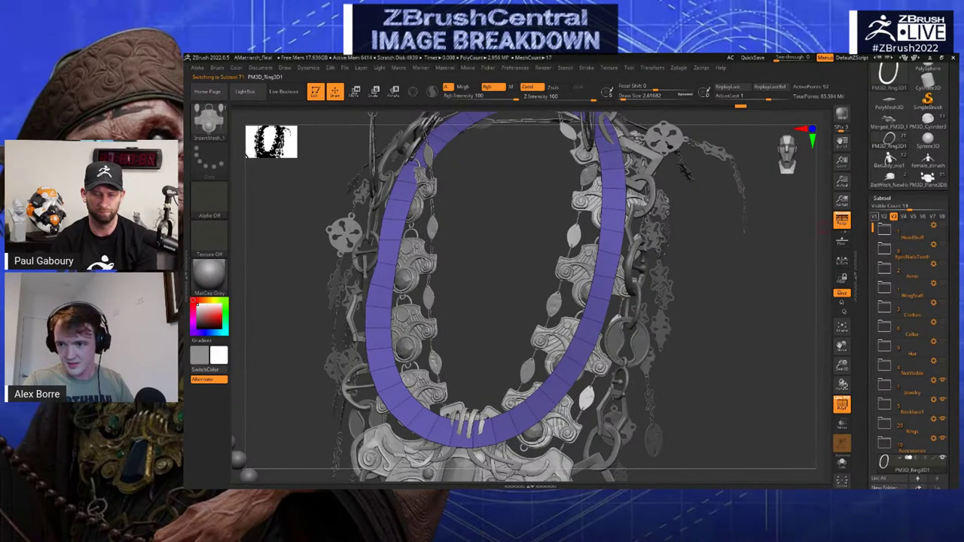
{"action": "left_click", "coordinate": [875, 217]}
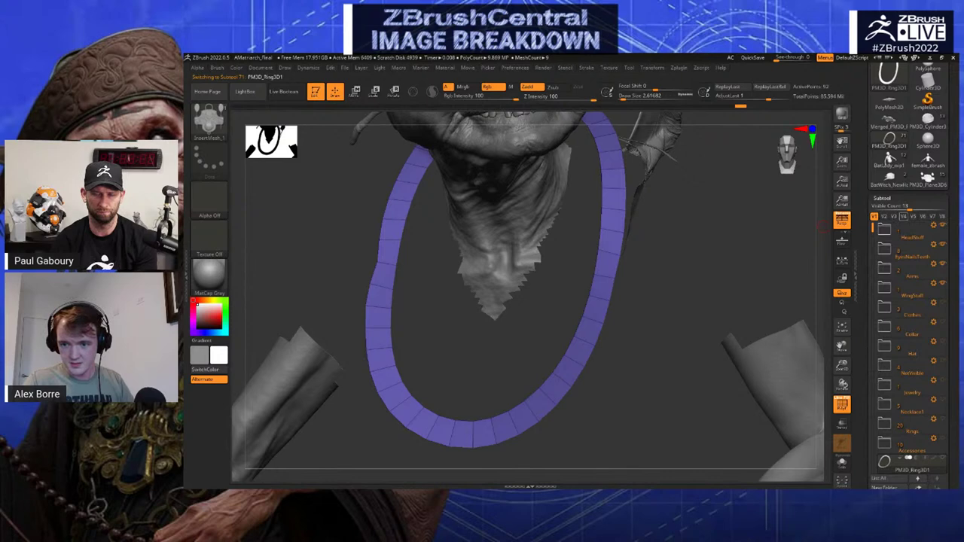
Show the V4 subtool visibility set and create a NanoMesh brush from the active InsertMesh
{"action": "left_click", "coordinate": [905, 217]}
{"action": "left_click_drag", "start_coordinate": [807, 219], "coordinate": [814, 189]}
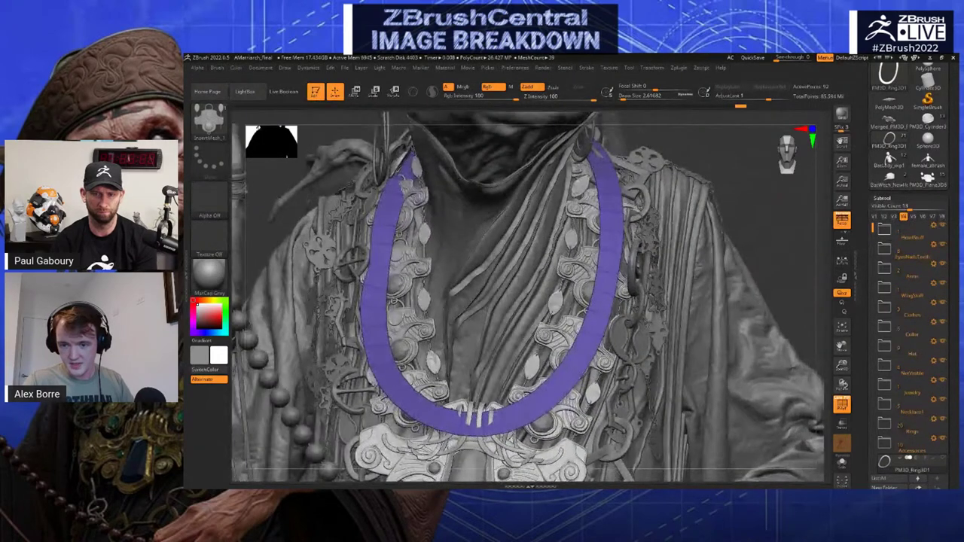
{"action": "right_click_drag", "start_coordinate": [618, 294], "coordinate": [632, 255], "text": "ctrl"}
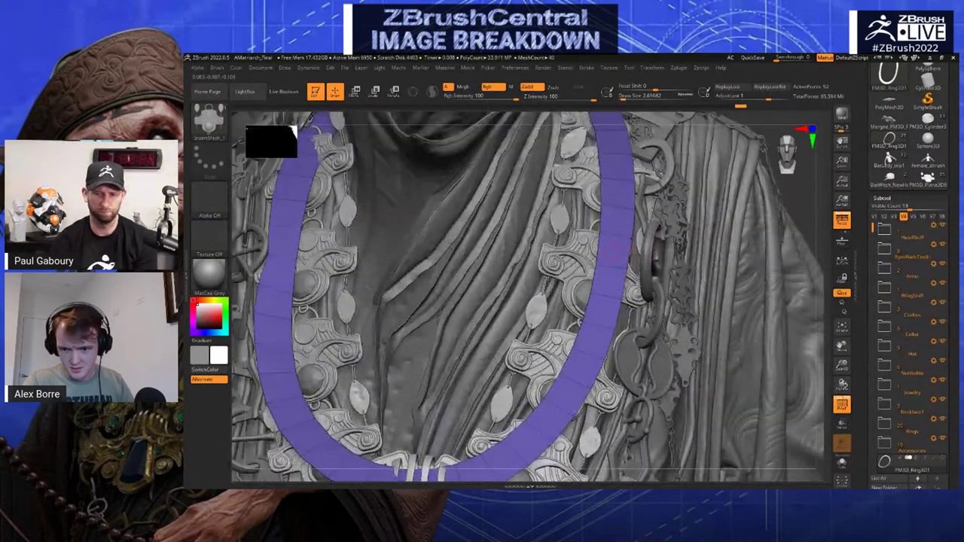
{"action": "left_click", "coordinate": [209, 121]}
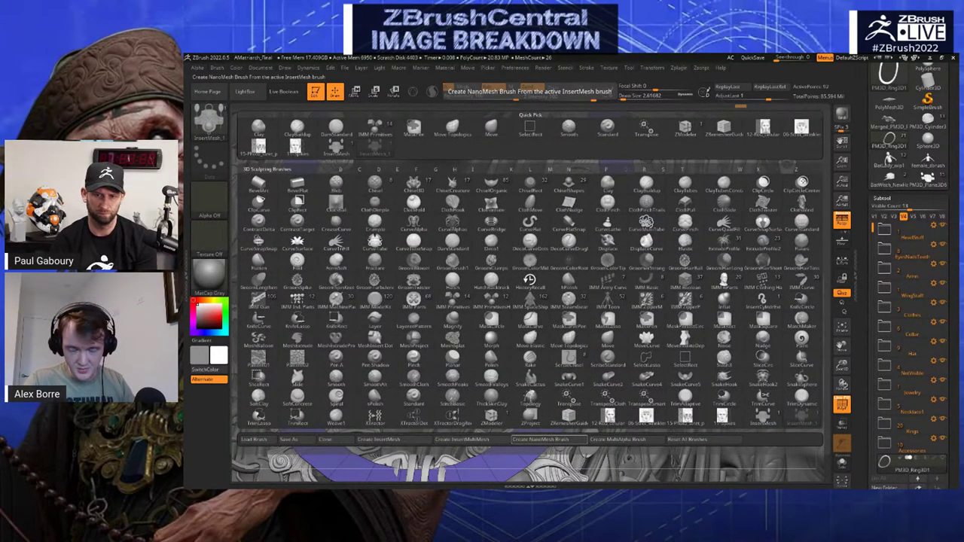
{"action": "left_click", "coordinate": [549, 439]}
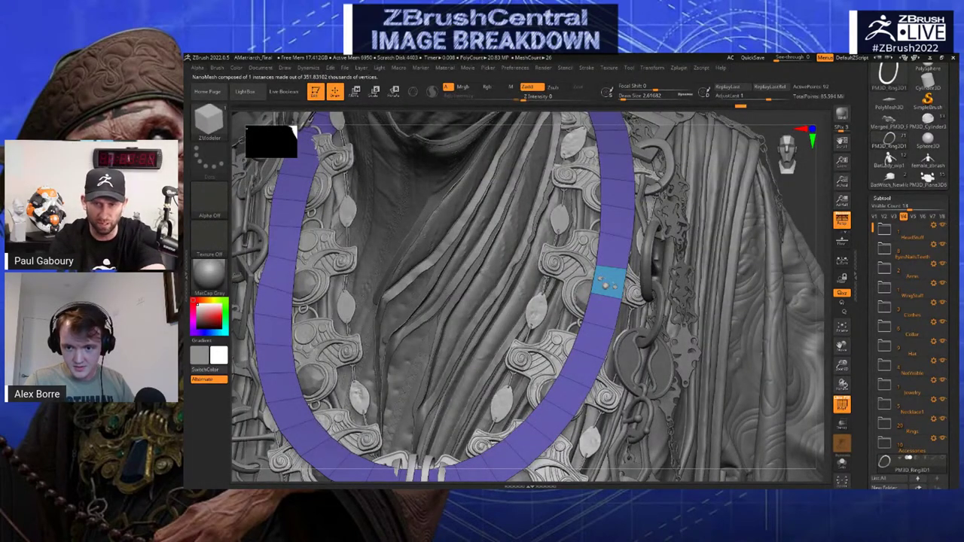
Insert the NanoMesh on a single polygon of the necklace strip and set its size to about 1.26
{"action": "right_click_drag", "start_coordinate": [608, 284], "coordinate": [570, 279]}
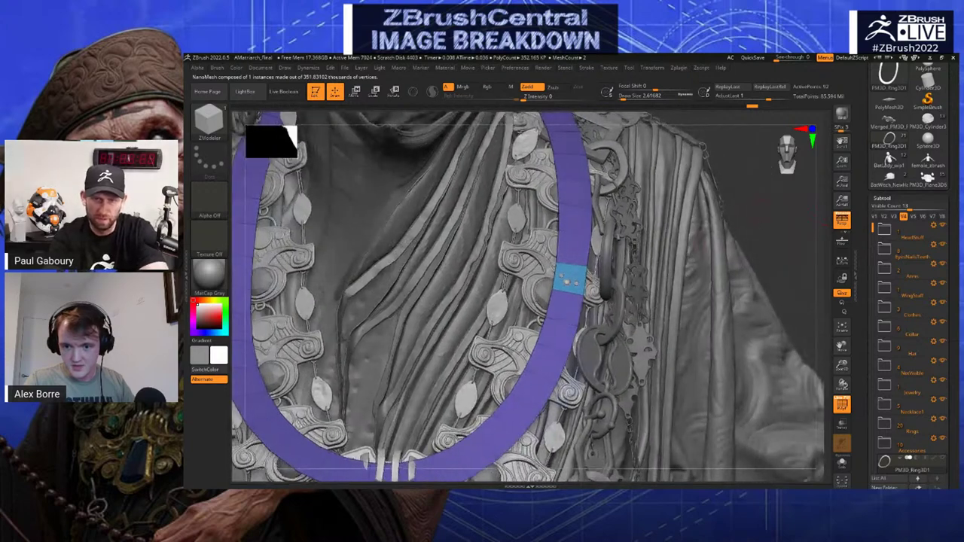
{"action": "key", "text": "ctrl+z"}
{"action": "left_click", "coordinate": [570, 279]}
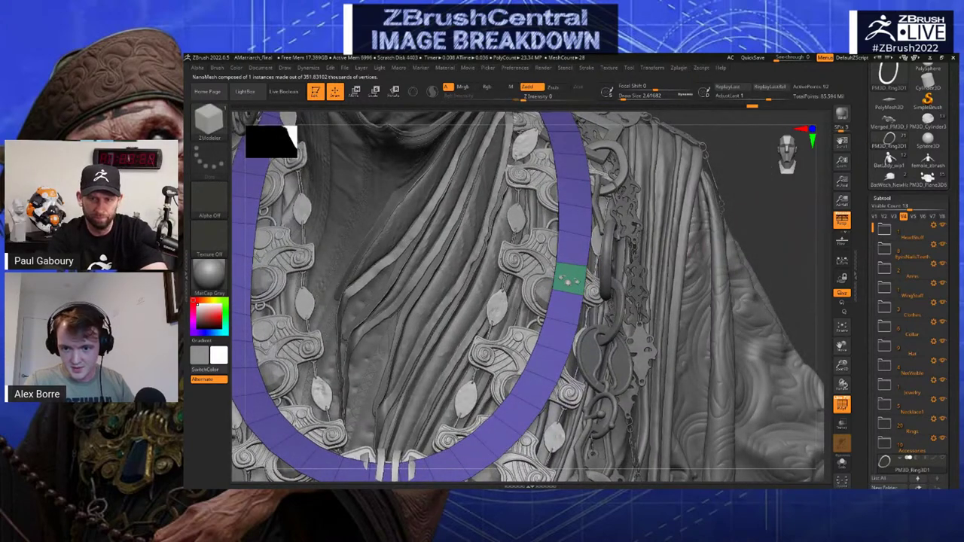
{"action": "left_click", "coordinate": [882, 199]}
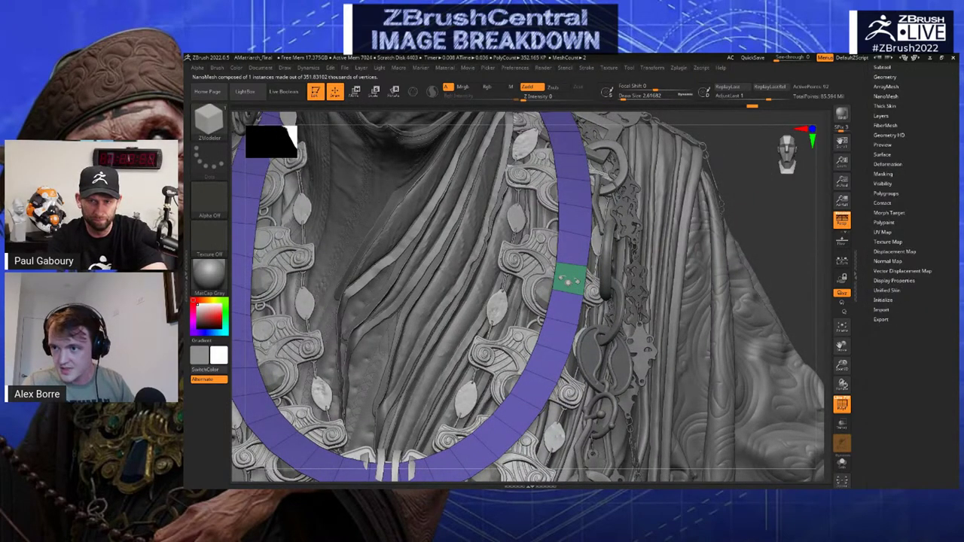
{"action": "left_click", "coordinate": [886, 97]}
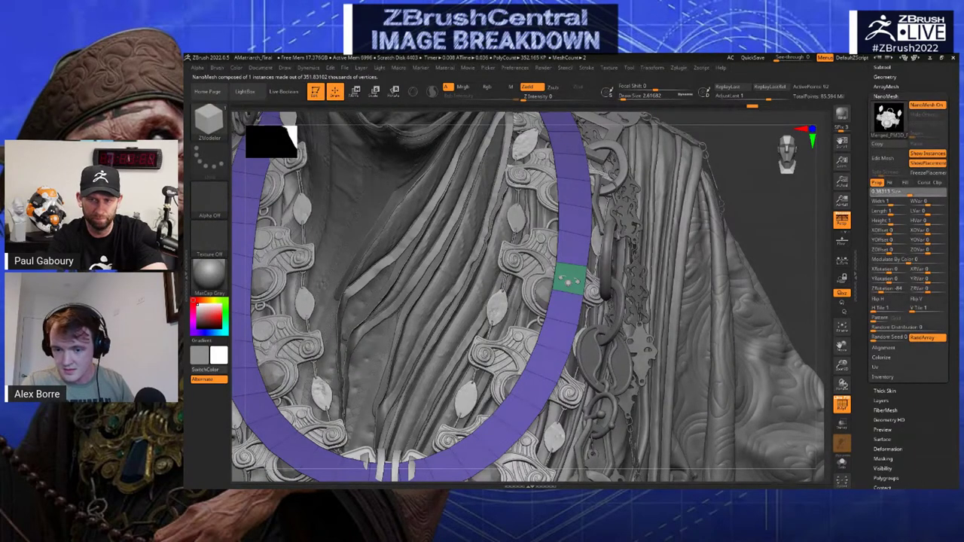
{"action": "left_click_drag", "start_coordinate": [913, 193], "coordinate": [919, 193]}
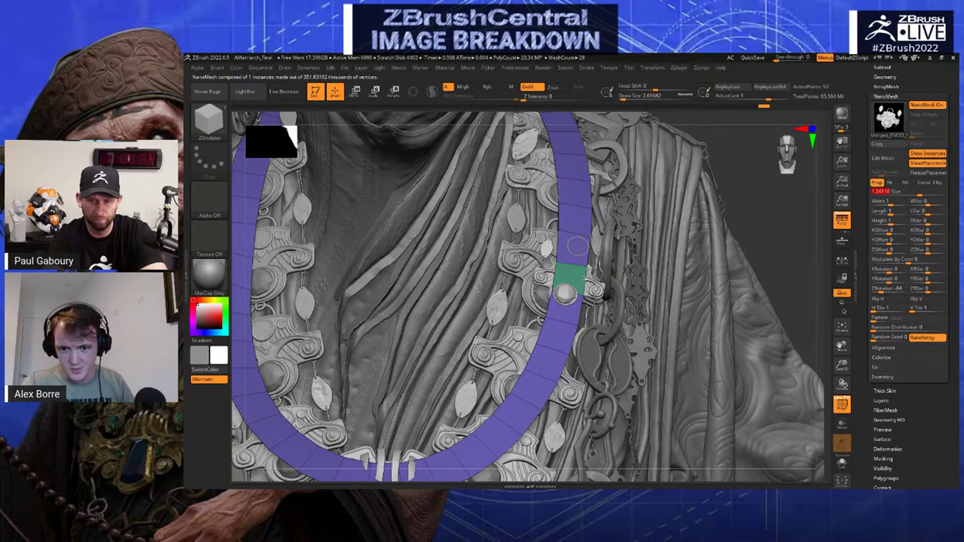
Undo the single-polygon insert, insert the NanoMesh on all polygons of the strip and set its size to 0.7629
{"action": "key", "text": "space"}
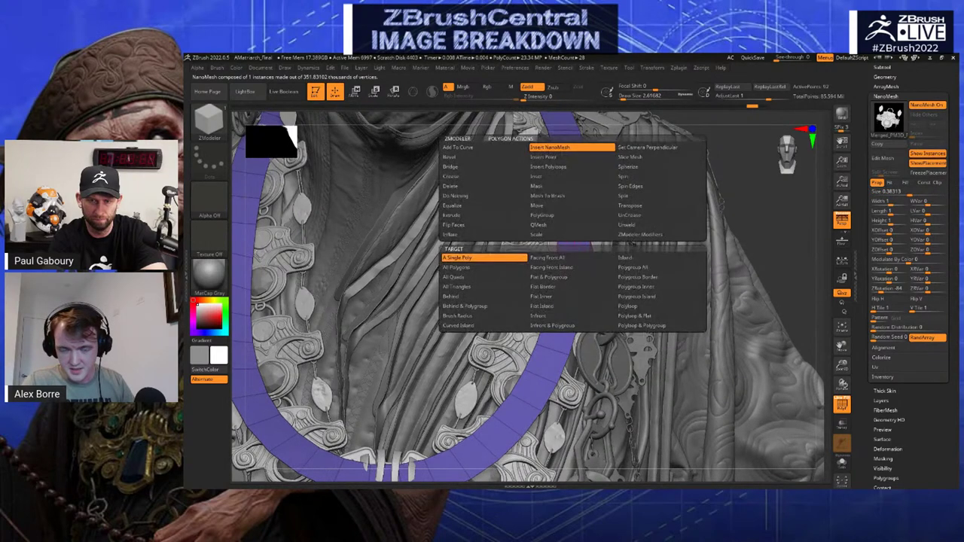
{"action": "left_click", "coordinate": [489, 268]}
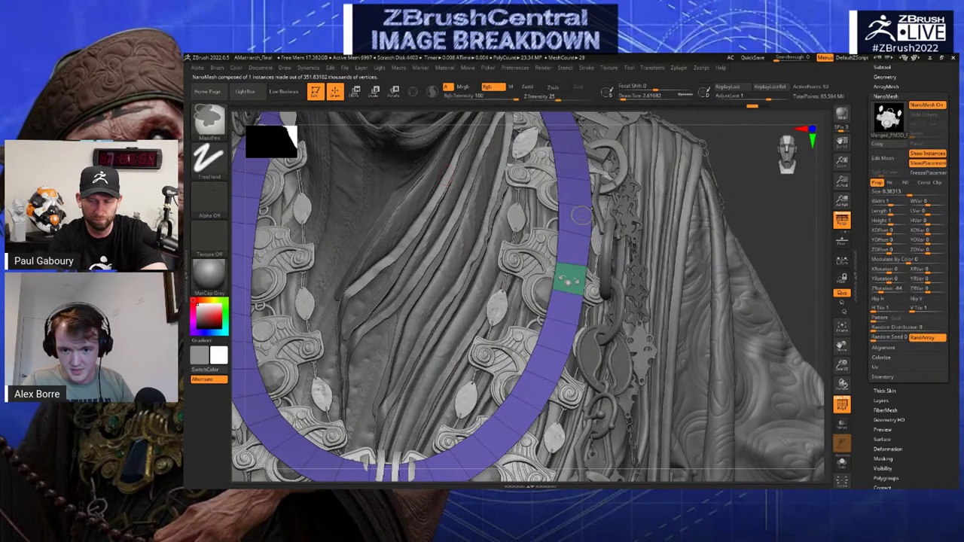
{"action": "key", "text": "ctrl+z"}
{"action": "left_click", "coordinate": [577, 252]}
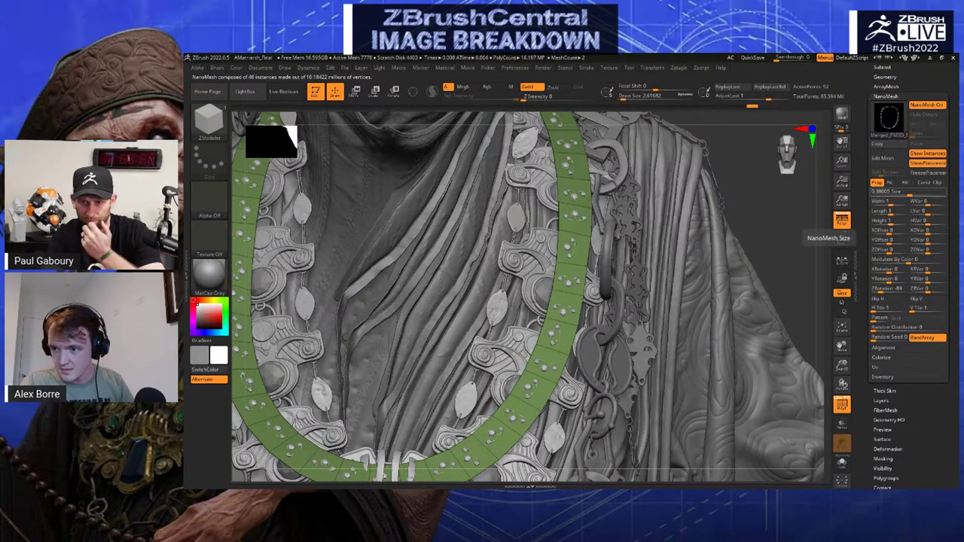
{"action": "left_click_drag", "start_coordinate": [909, 192], "coordinate": [929, 191]}
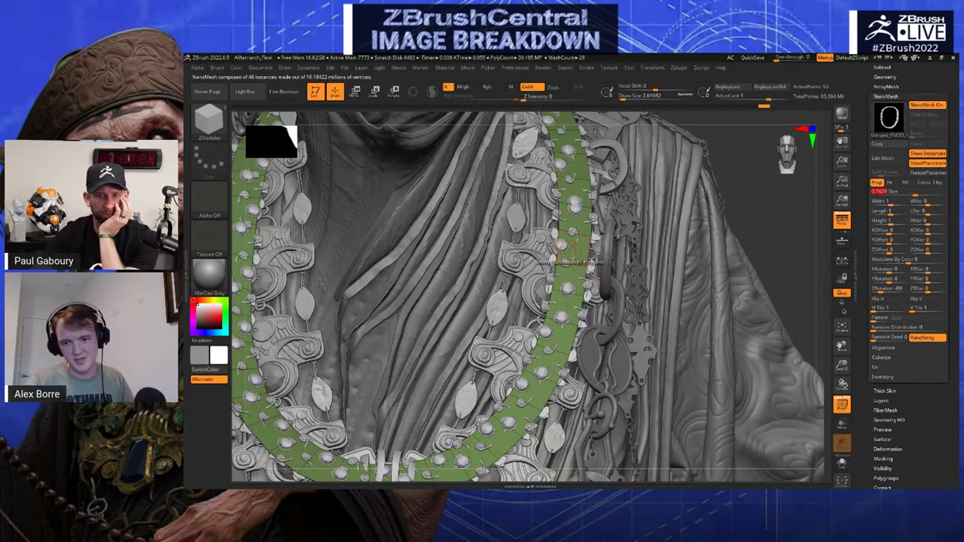
Undo the NanoMesh resize and its insertion across the whole strip
{"action": "left_click_drag", "start_coordinate": [767, 181], "coordinate": [743, 204]}
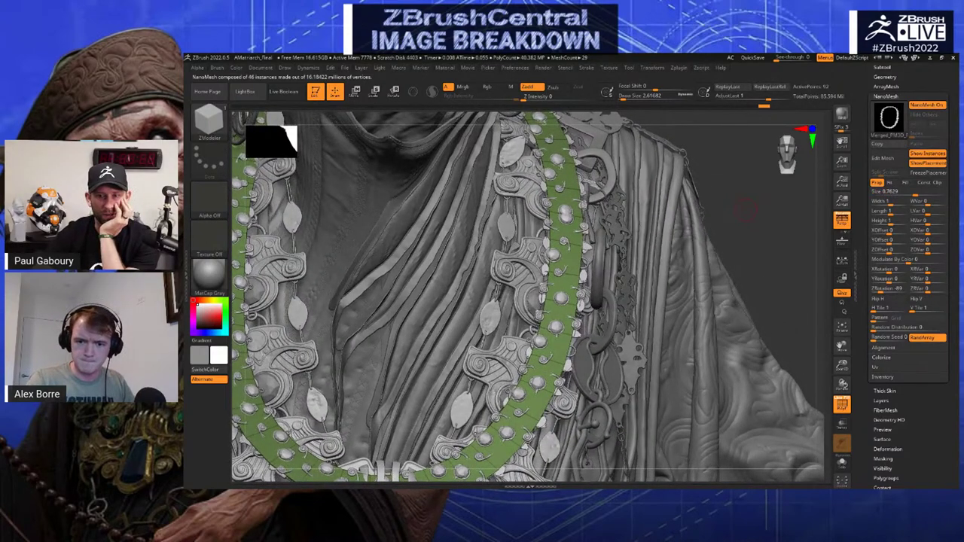
{"action": "key", "text": "ctrl"}
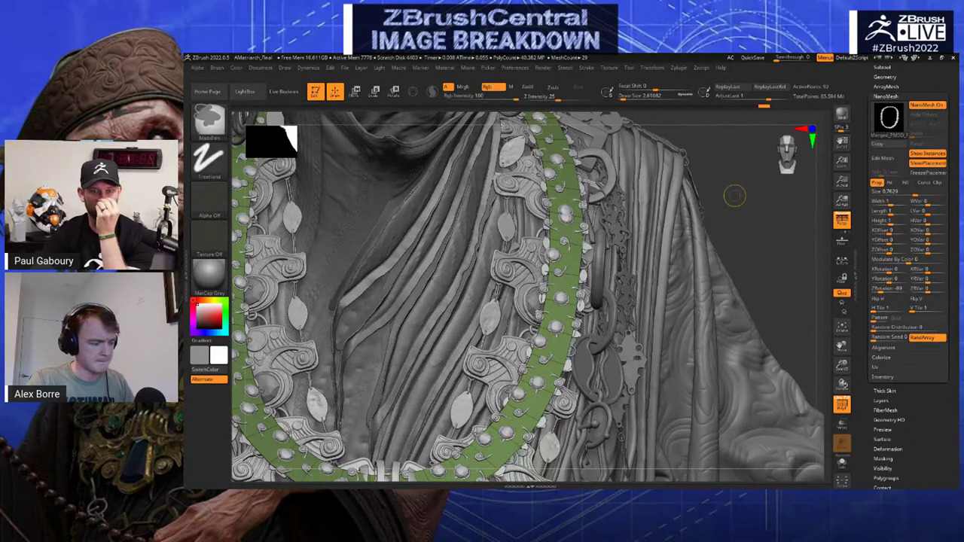
{"action": "key", "text": "ctrl+z"}
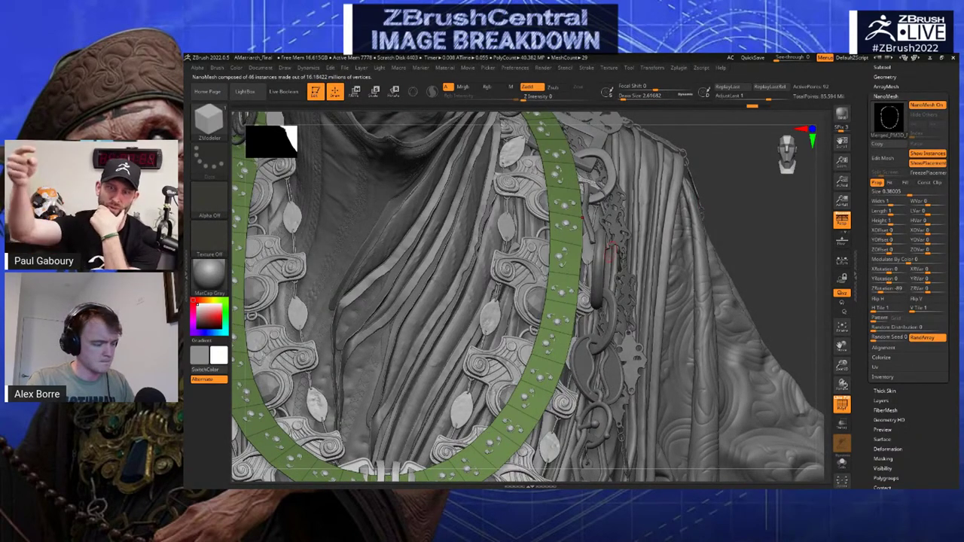
With the ZModeler brush, apply checker polygroups along the necklace strip using the PolyGroup action with the Polyloop target
{"action": "key", "text": "b"}
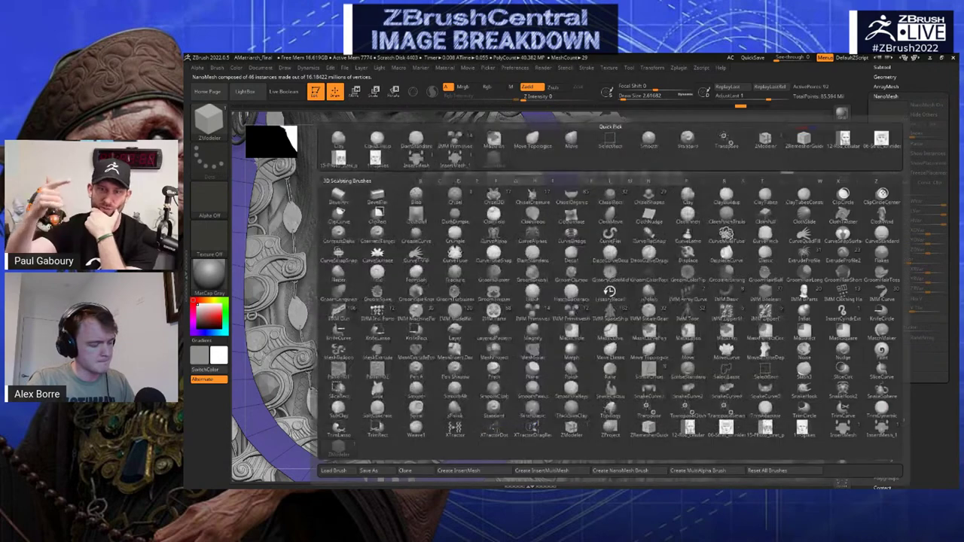
{"action": "left_click", "coordinate": [571, 427]}
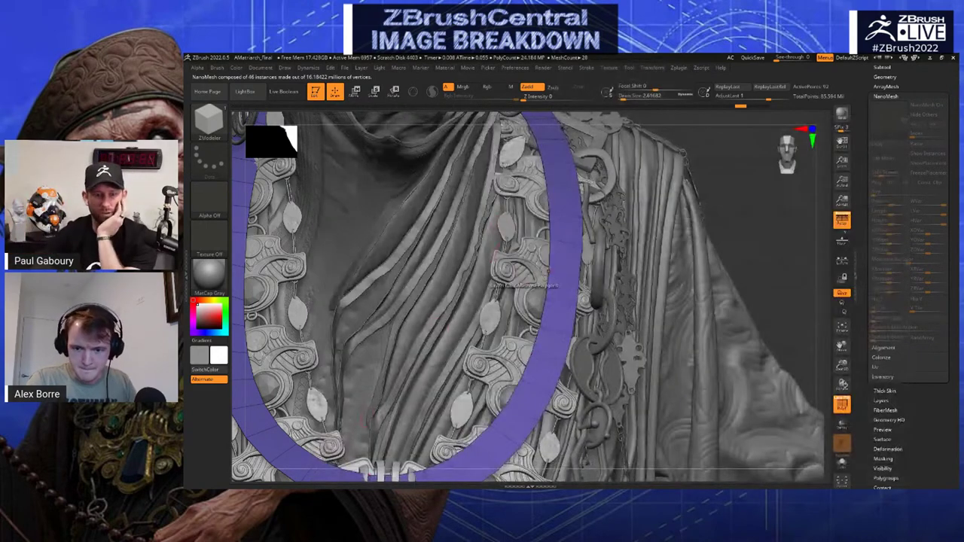
{"action": "key", "text": "space"}
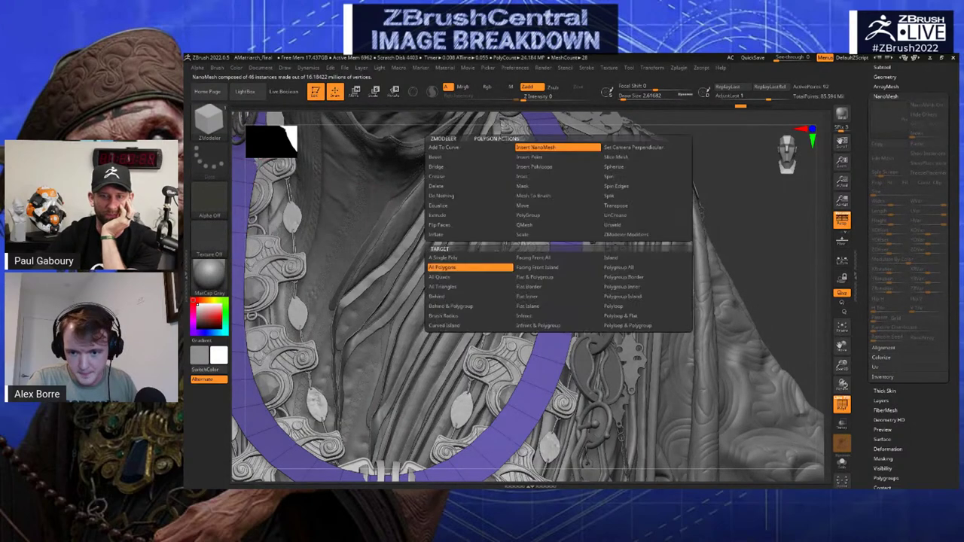
{"action": "key", "text": "space"}
{"action": "left_click", "coordinate": [558, 216]}
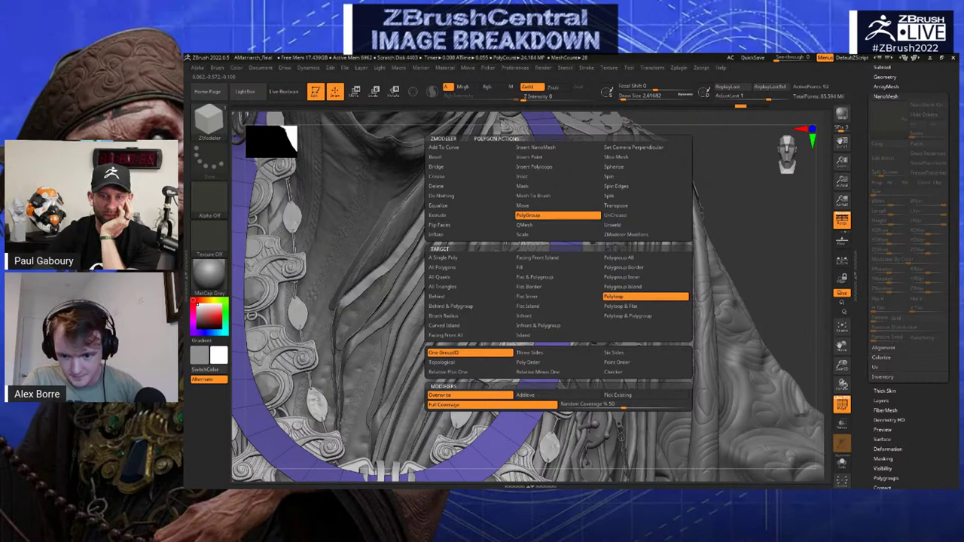
{"action": "left_click", "coordinate": [646, 372]}
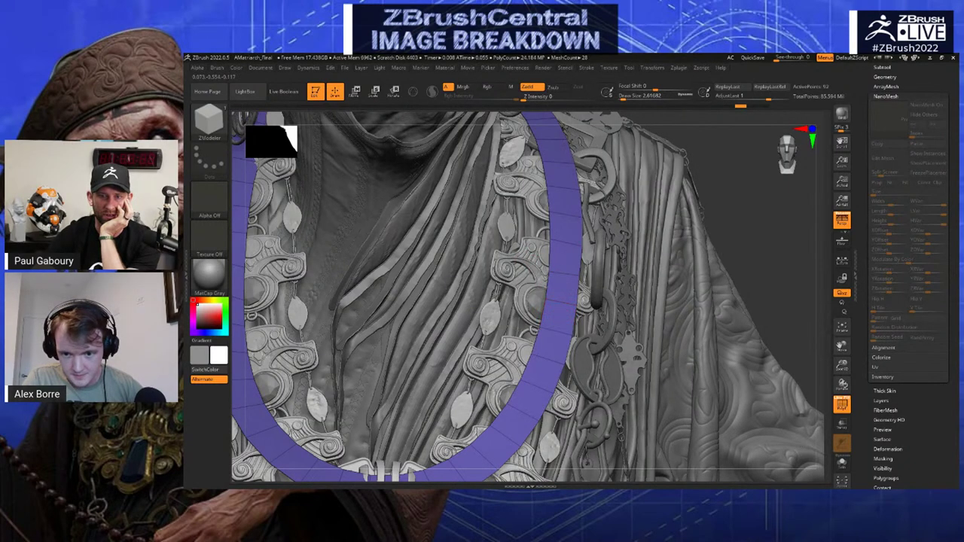
{"action": "key", "text": "space"}
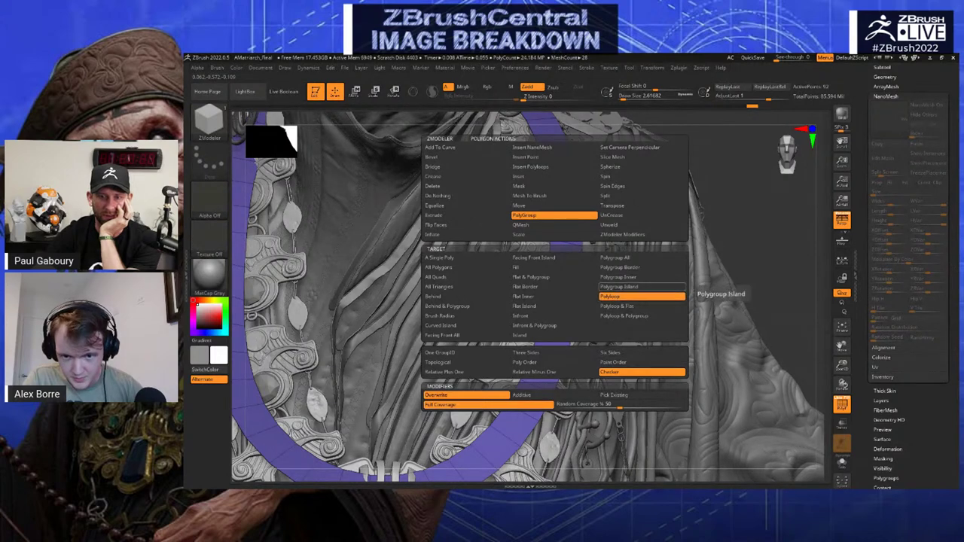
{"action": "left_click", "coordinate": [682, 297]}
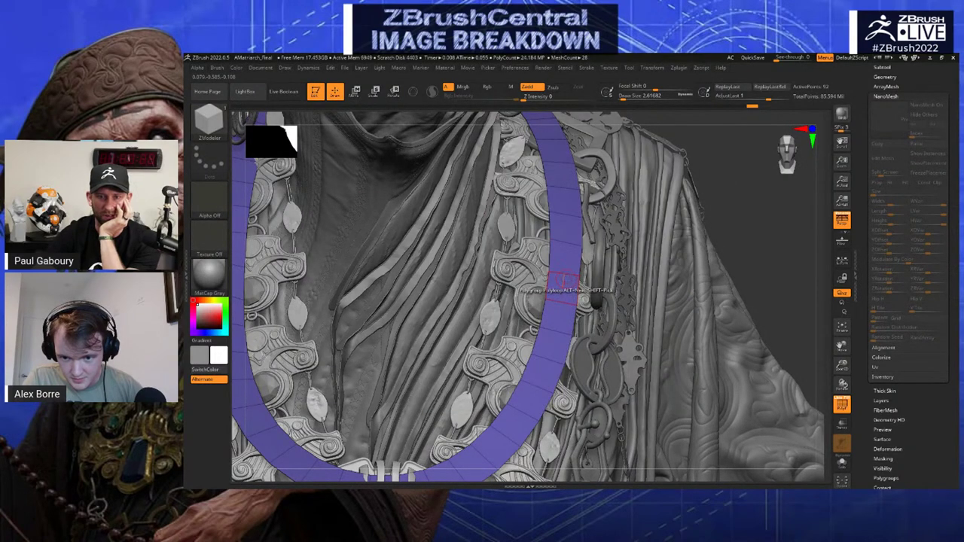
{"action": "left_click", "coordinate": [563, 285]}
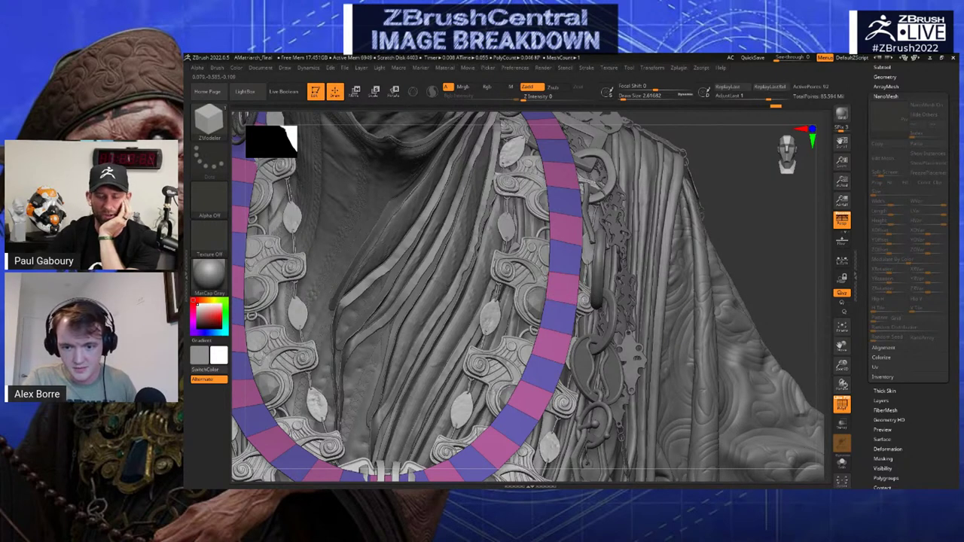
Try the Insert NanoMesh action with the All Polygons target on the checkered strip, and undo it
{"action": "key", "text": "space"}
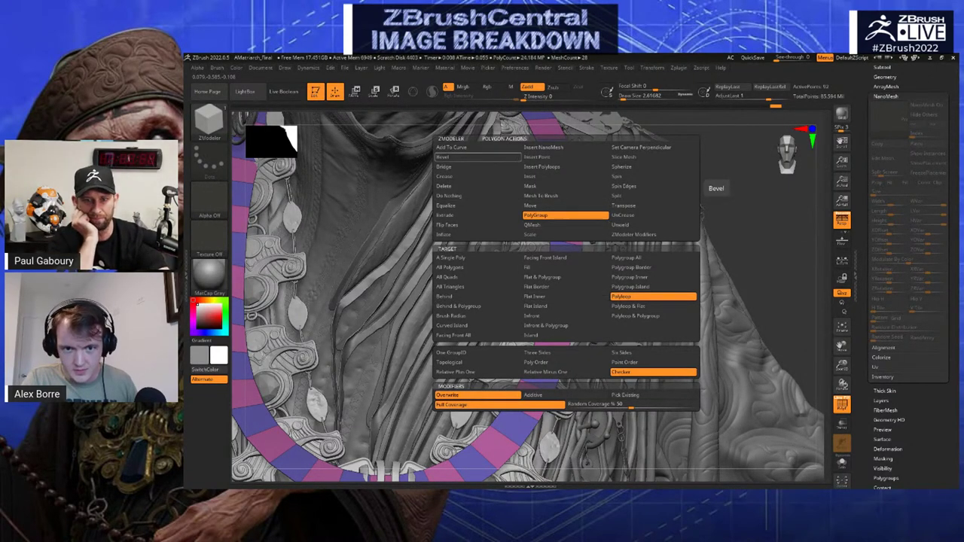
{"action": "left_click", "coordinate": [544, 147]}
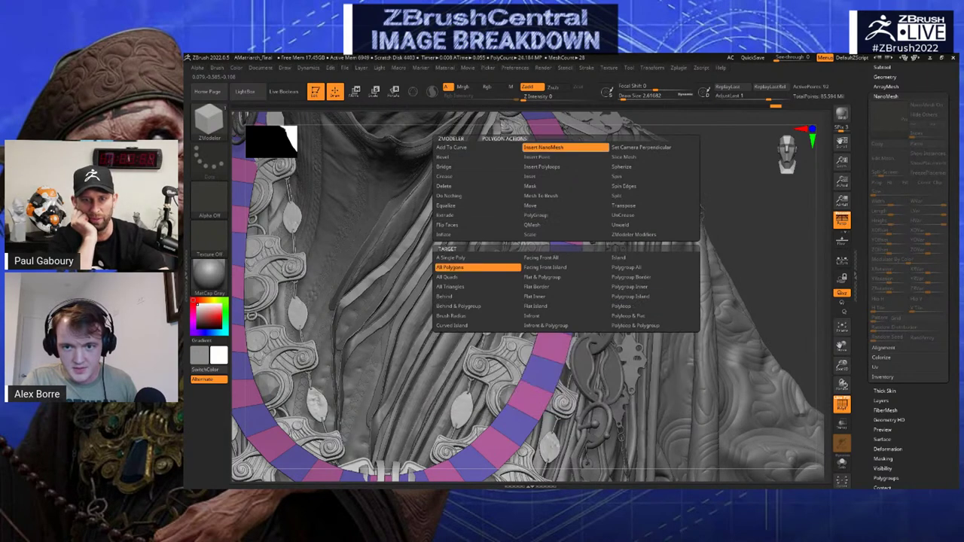
{"action": "left_click", "coordinate": [452, 266]}
{"action": "left_click", "coordinate": [561, 299]}
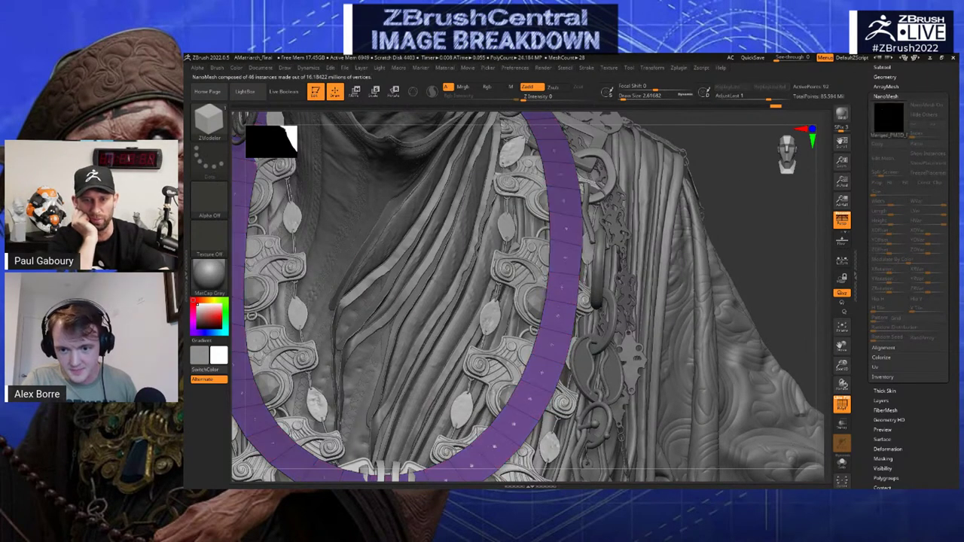
{"action": "key", "text": "ctrl+z"}
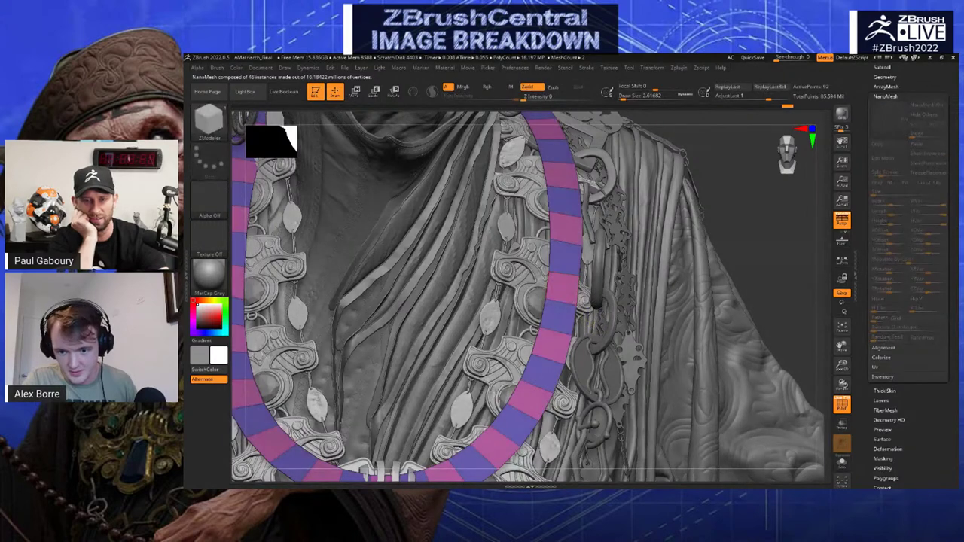
Insert the NanoMesh with the Polygroup All target on the alternating checker polygons and set its size to 0.7629
{"action": "key", "text": "space"}
{"action": "left_click", "coordinate": [648, 267]}
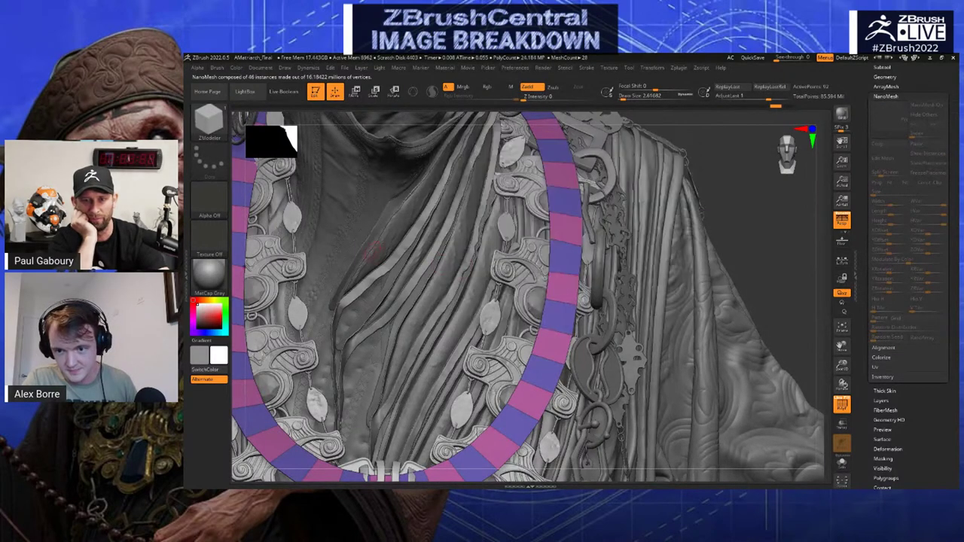
{"action": "left_click", "coordinate": [563, 290]}
{"action": "left_click_drag", "start_coordinate": [564, 288], "coordinate": [572, 294]}
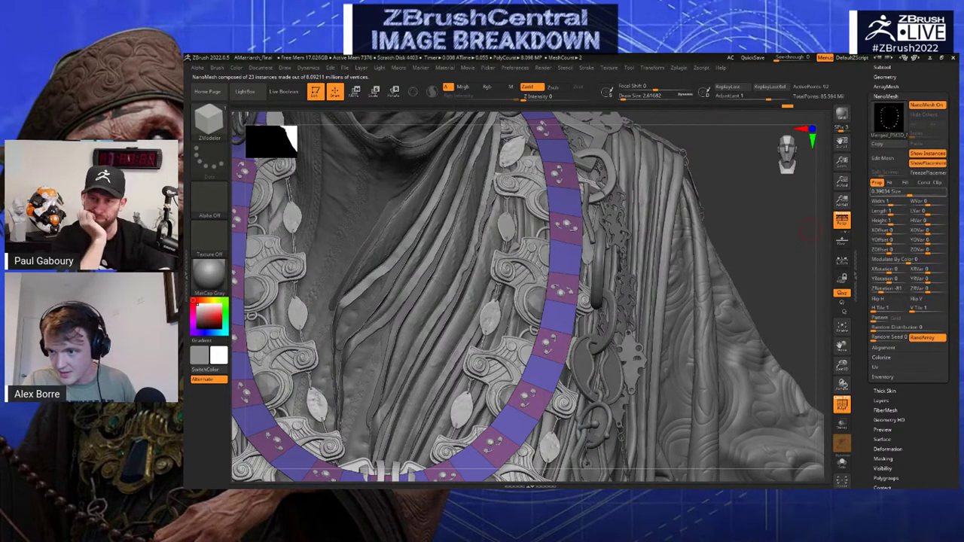
{"action": "left_click_drag", "start_coordinate": [909, 193], "coordinate": [915, 193]}
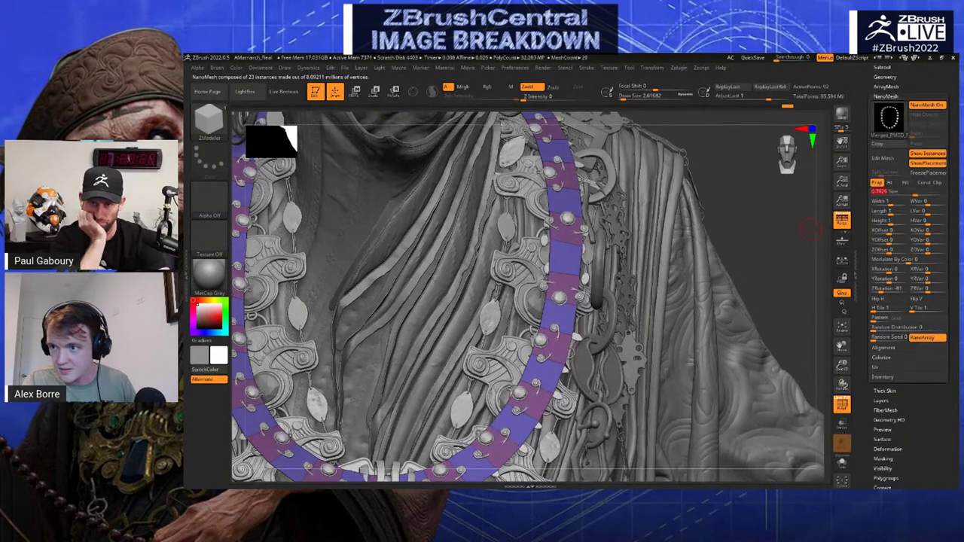
Hide the NanoMesh placement polygons on the necklace strip so only the instances and the alternate polygons remain
{"action": "left_click", "coordinate": [885, 77]}
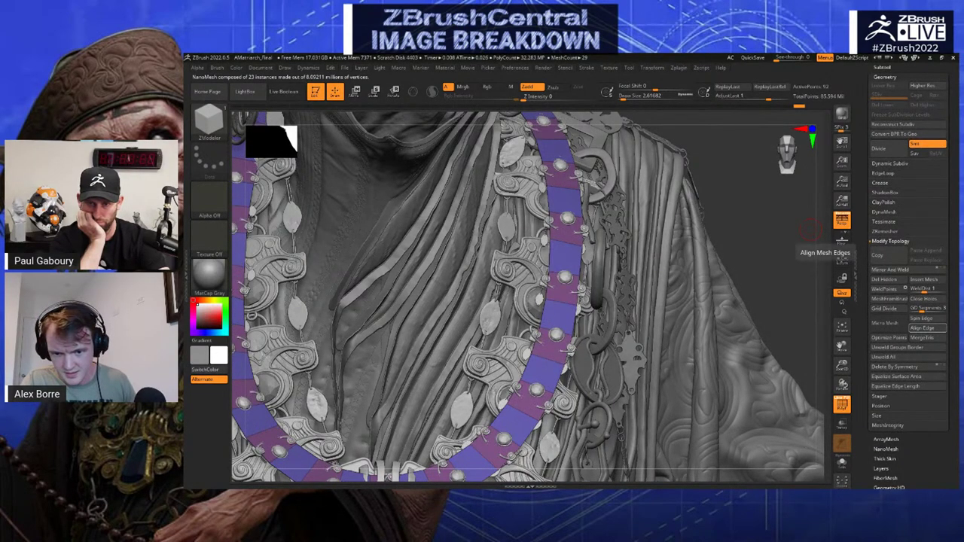
{"action": "left_click_drag", "start_coordinate": [737, 241], "coordinate": [697, 290], "text": "alt"}
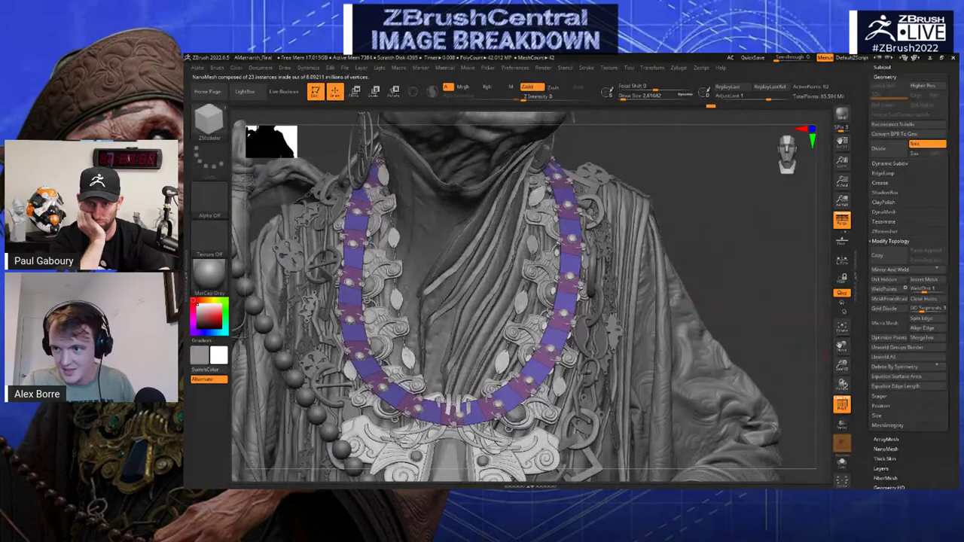
{"action": "left_click", "coordinate": [885, 78]}
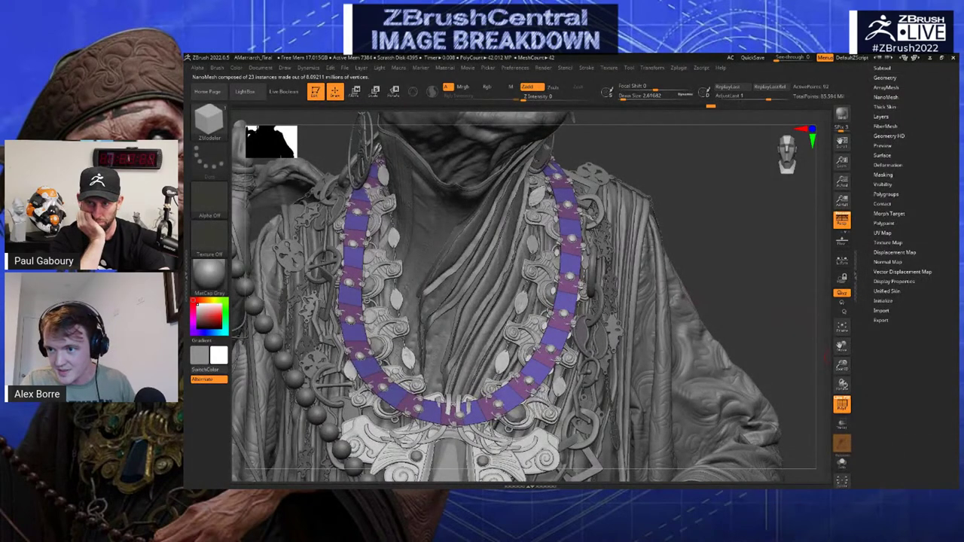
{"action": "left_click", "coordinate": [886, 97]}
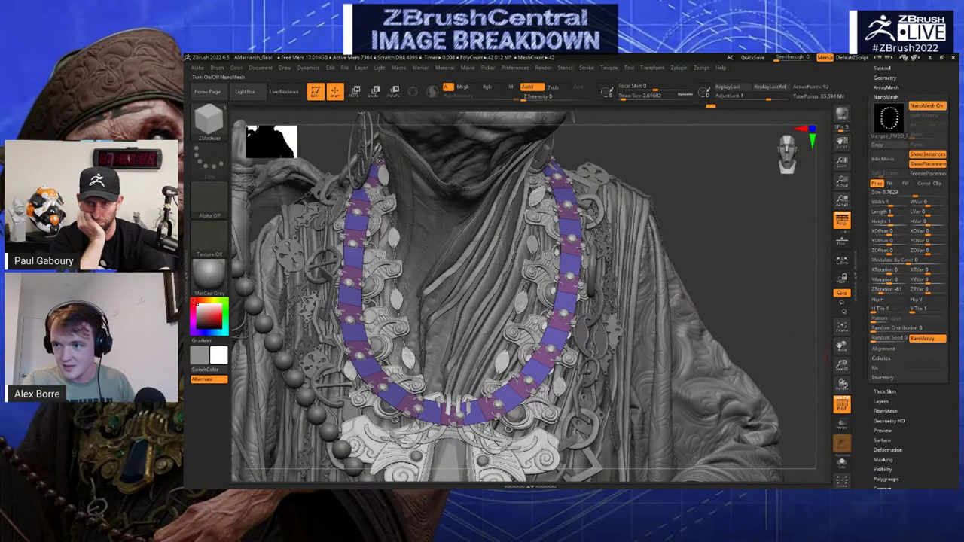
{"action": "left_click", "coordinate": [928, 163]}
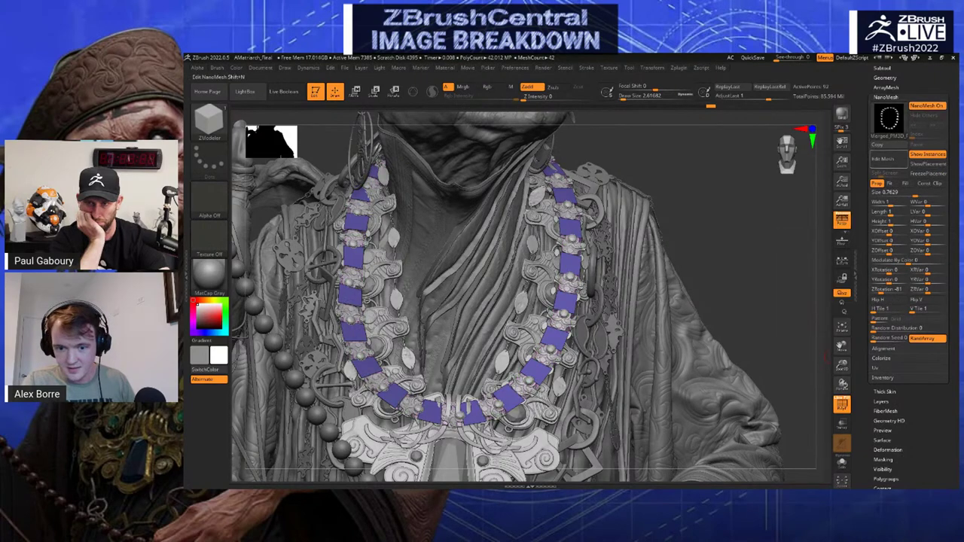
{"action": "right_click_drag", "start_coordinate": [561, 279], "coordinate": [542, 358], "text": "ctrl"}
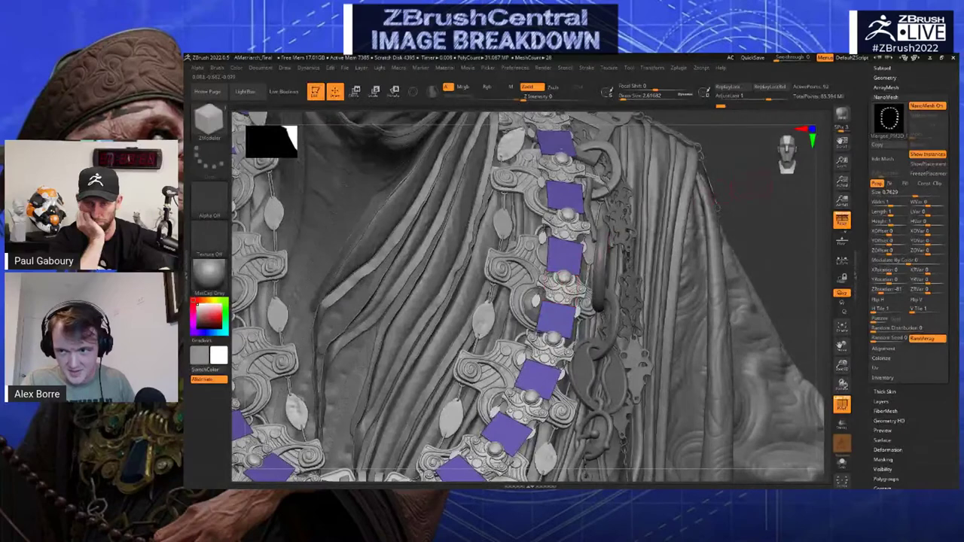
Hide all other subtools so only the necklace strip with its NanoMesh instances is displayed
{"action": "left_click_drag", "start_coordinate": [870, 162], "coordinate": [871, 208]}
{"action": "left_click", "coordinate": [883, 114]}
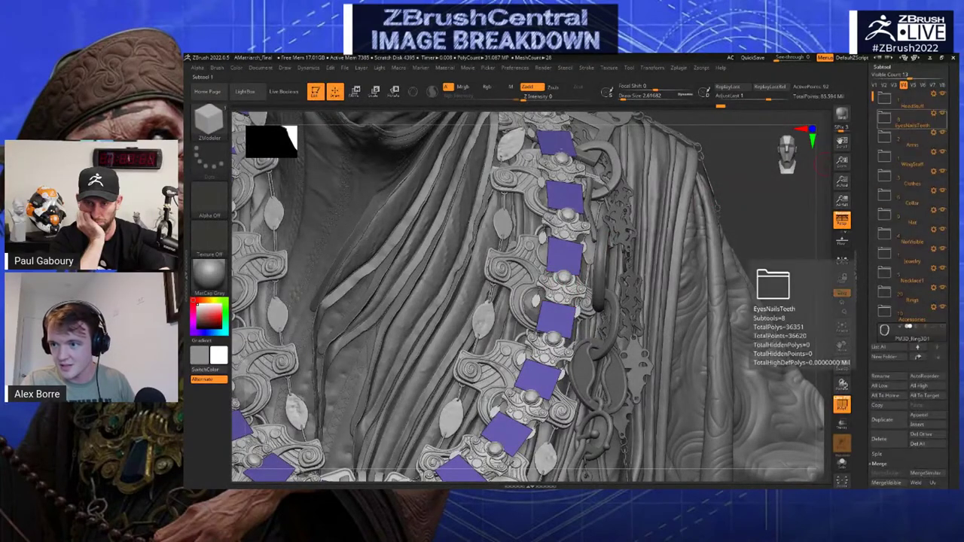
{"action": "left_click", "coordinate": [943, 327], "text": "shift"}
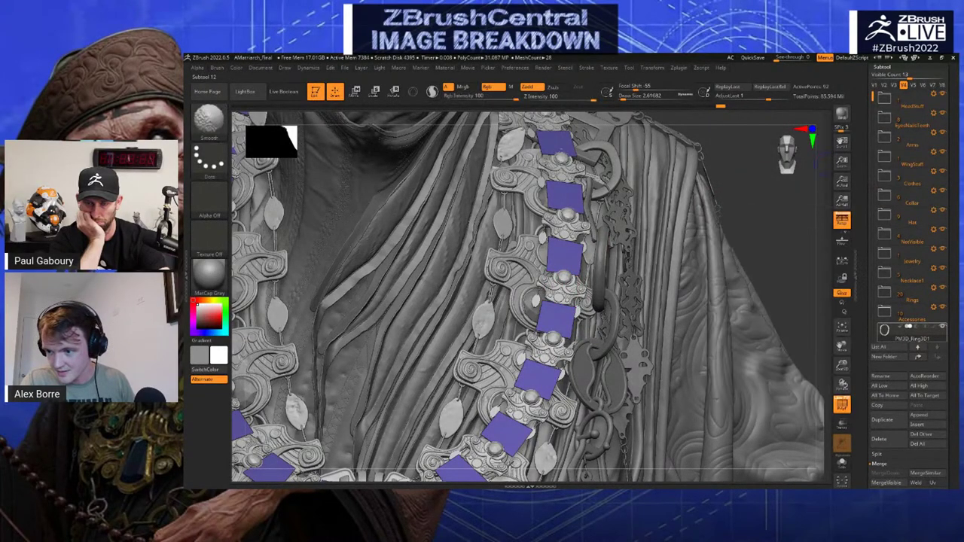
{"action": "mouse_move", "coordinate": [702, 243]}
{"action": "left_mouse_down"}
{"action": "mouse_move", "coordinate": [692, 285]}
{"action": "mouse_move", "coordinate": [682, 284]}
{"action": "mouse_move", "coordinate": [727, 260]}
{"action": "mouse_move", "coordinate": [738, 197]}
{"action": "left_mouse_up"}
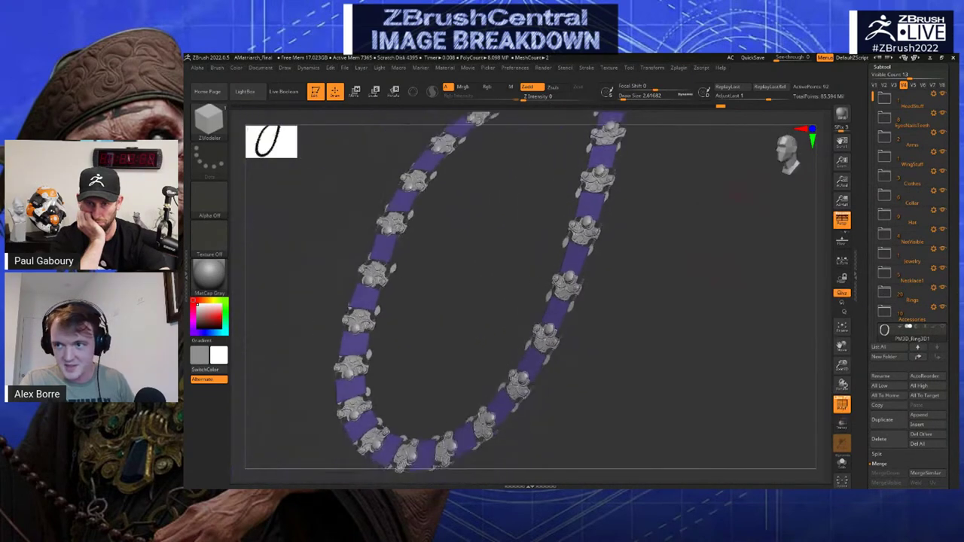
Set the NanoMesh size of the ornaments on the necklace strip to 1.20728
{"action": "left_click", "coordinate": [882, 67]}
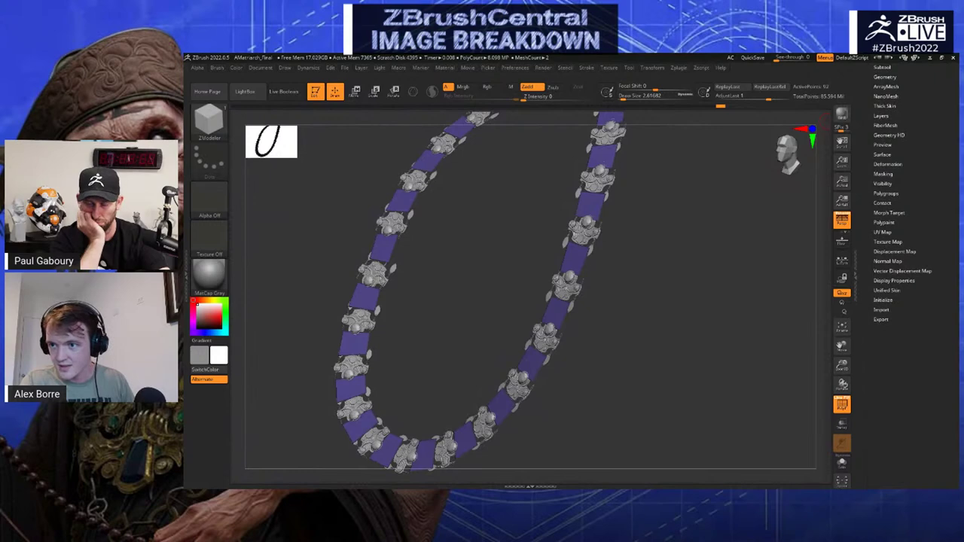
{"action": "left_click", "coordinate": [886, 97]}
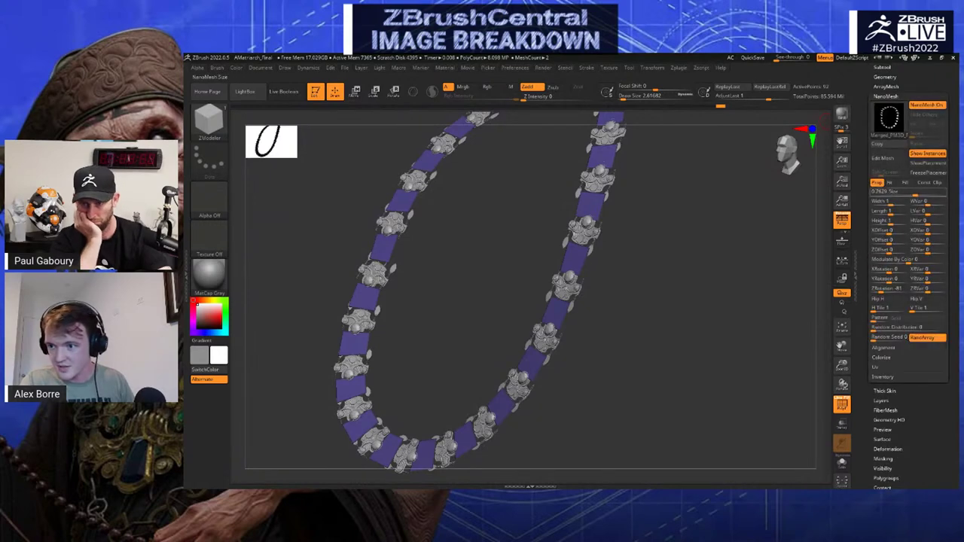
{"action": "left_click_drag", "start_coordinate": [548, 255], "coordinate": [602, 234]}
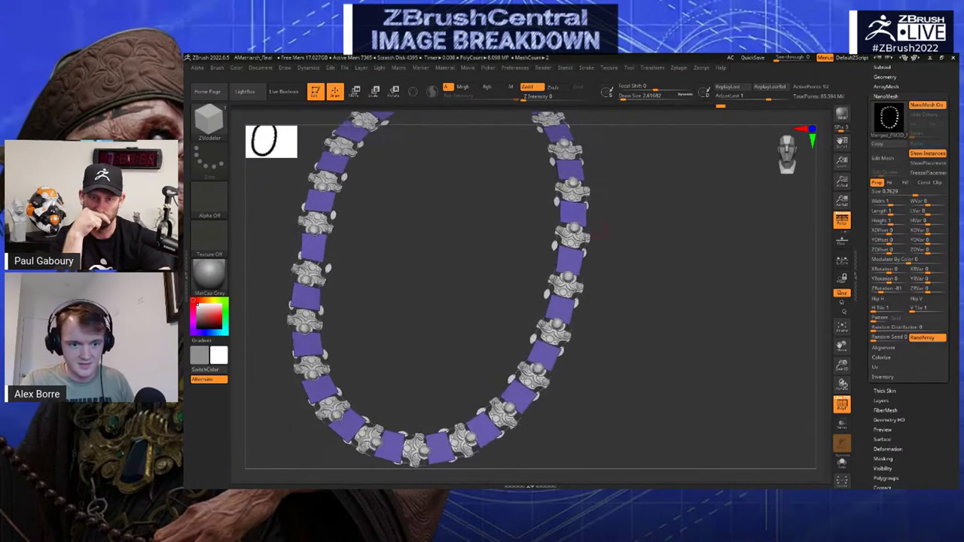
{"action": "left_click_drag", "start_coordinate": [297, 272], "coordinate": [334, 275], "text": "alt"}
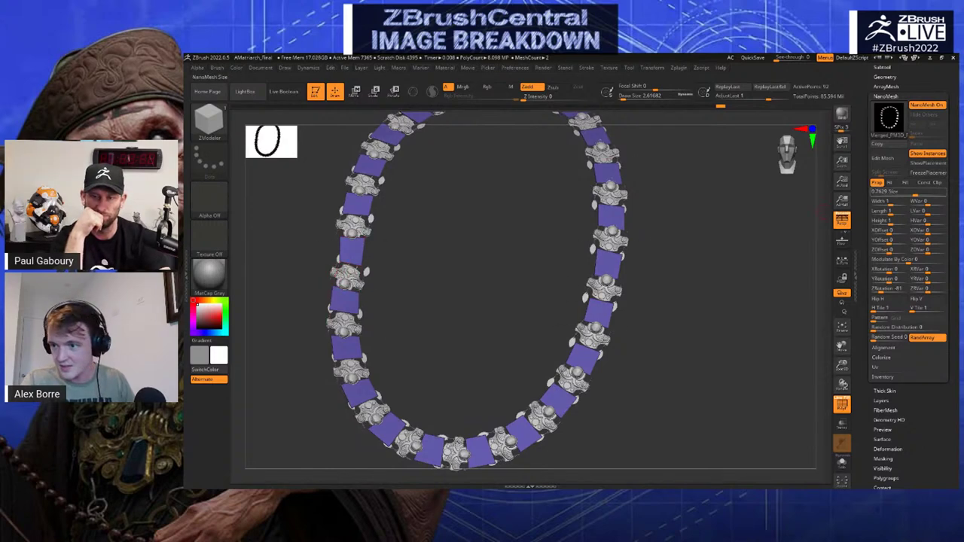
{"action": "left_click_drag", "start_coordinate": [915, 193], "coordinate": [920, 193]}
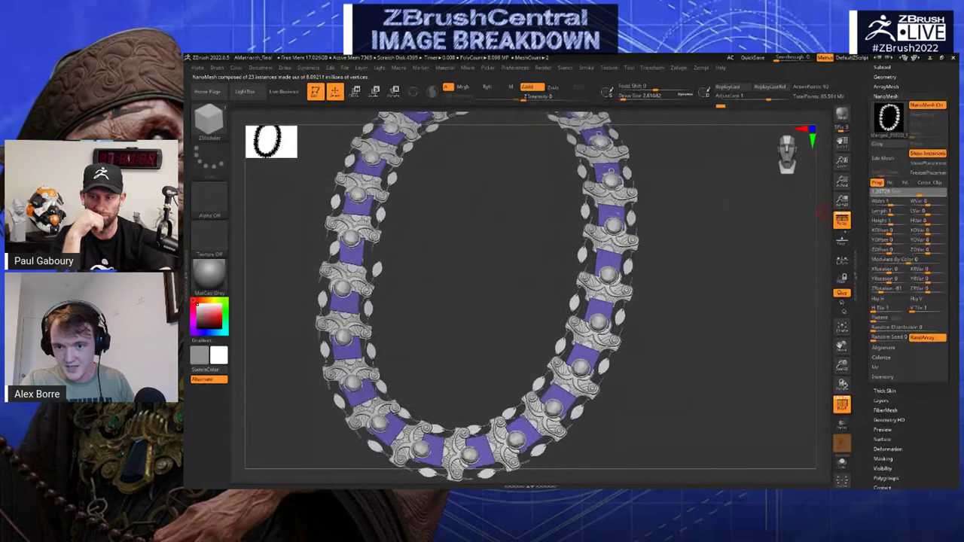
Examine the front and back of the enlarged ornament instances, including their gems, connecting rings and leaf pendants
{"action": "left_click_drag", "start_coordinate": [695, 233], "coordinate": [752, 223]}
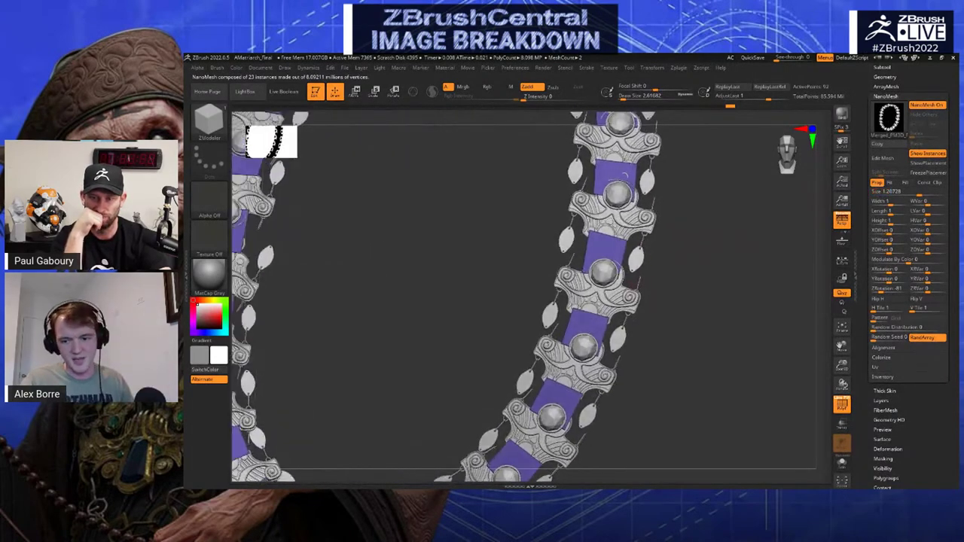
{"action": "left_click_drag", "start_coordinate": [652, 271], "coordinate": [665, 221]}
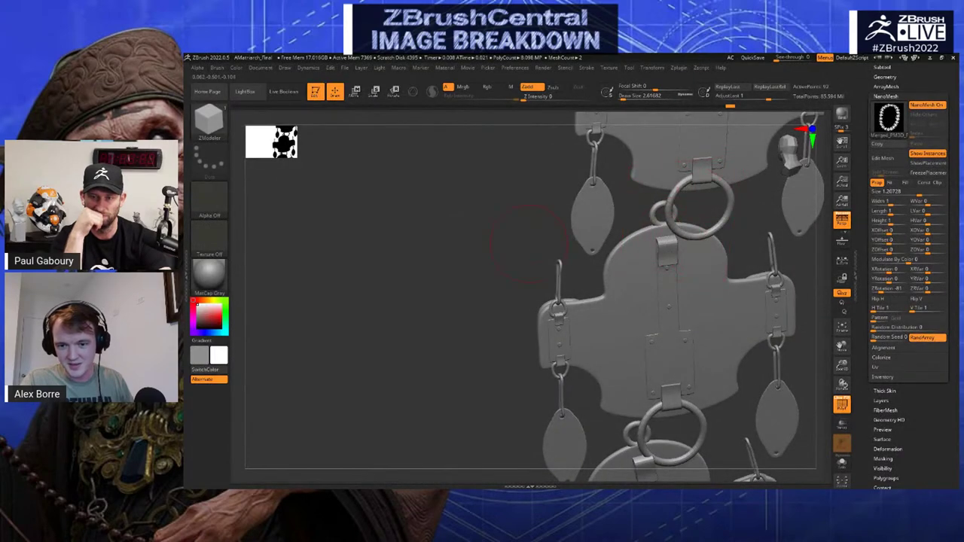
{"action": "left_click_drag", "start_coordinate": [527, 242], "coordinate": [682, 258]}
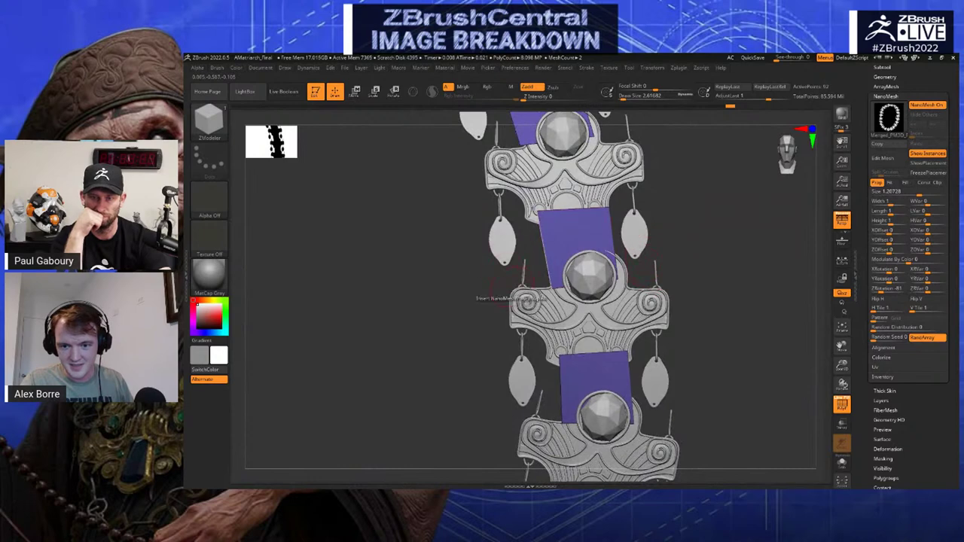
{"action": "mouse_move", "coordinate": [618, 256]}
{"action": "left_mouse_down"}
{"action": "mouse_move", "coordinate": [729, 226]}
{"action": "mouse_move", "coordinate": [712, 211]}
{"action": "mouse_move", "coordinate": [693, 226]}
{"action": "mouse_move", "coordinate": [714, 256]}
{"action": "left_mouse_up"}
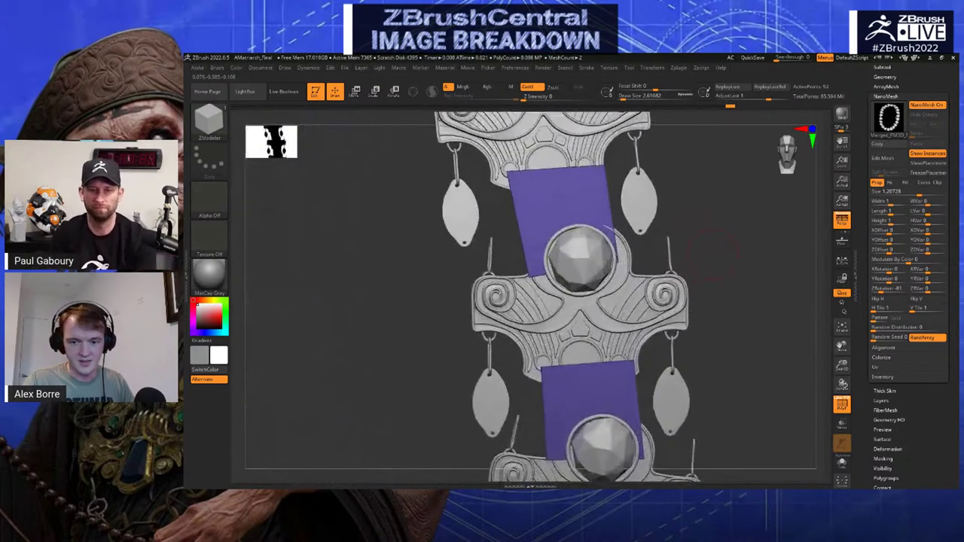
{"action": "left_click", "coordinate": [580, 255], "text": "alt"}
{"action": "mouse_move", "coordinate": [711, 178]}
{"action": "left_mouse_down"}
{"action": "mouse_move", "coordinate": [725, 178]}
{"action": "mouse_move", "coordinate": [760, 234]}
{"action": "left_mouse_up"}
{"action": "key", "text": "ctrl+z"}
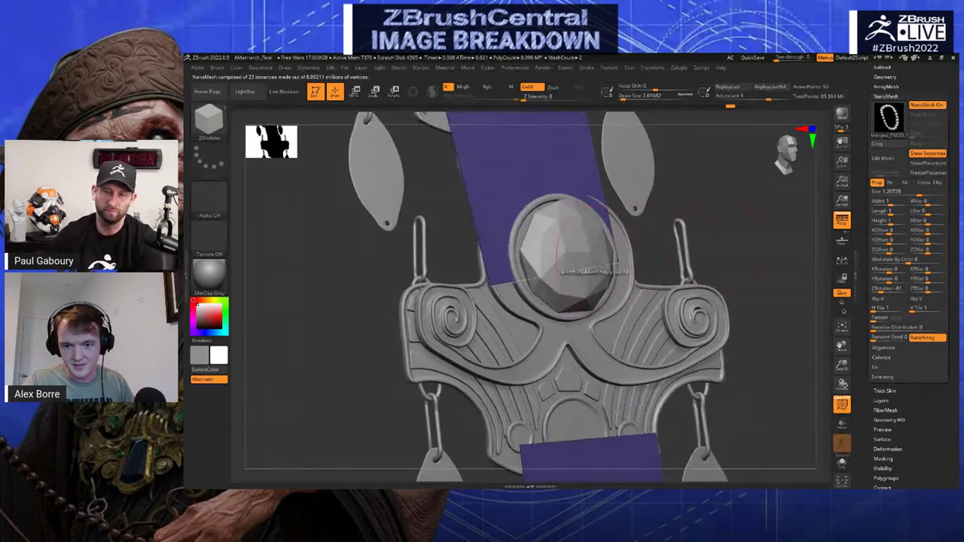
{"action": "left_click_drag", "start_coordinate": [871, 226], "coordinate": [871, 432]}
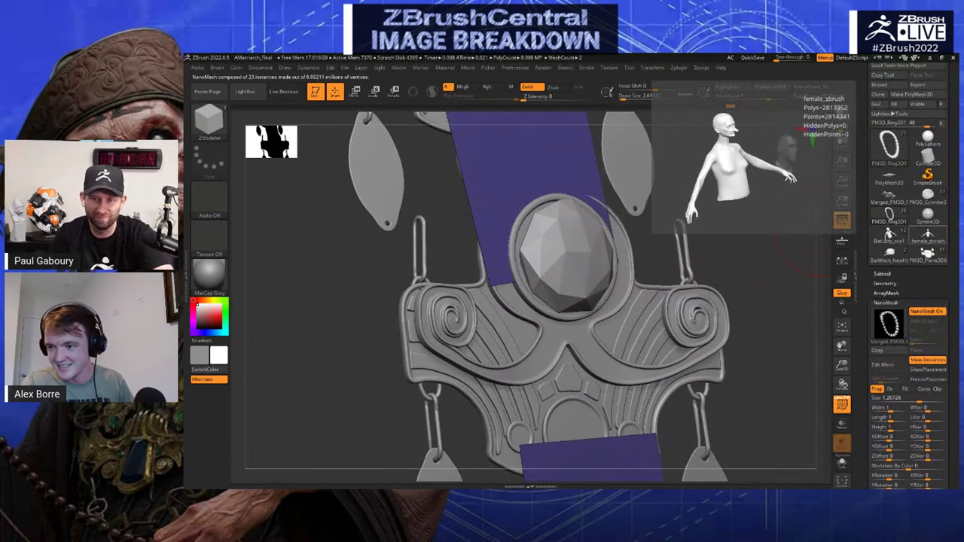
{"action": "left_click", "coordinate": [928, 237]}
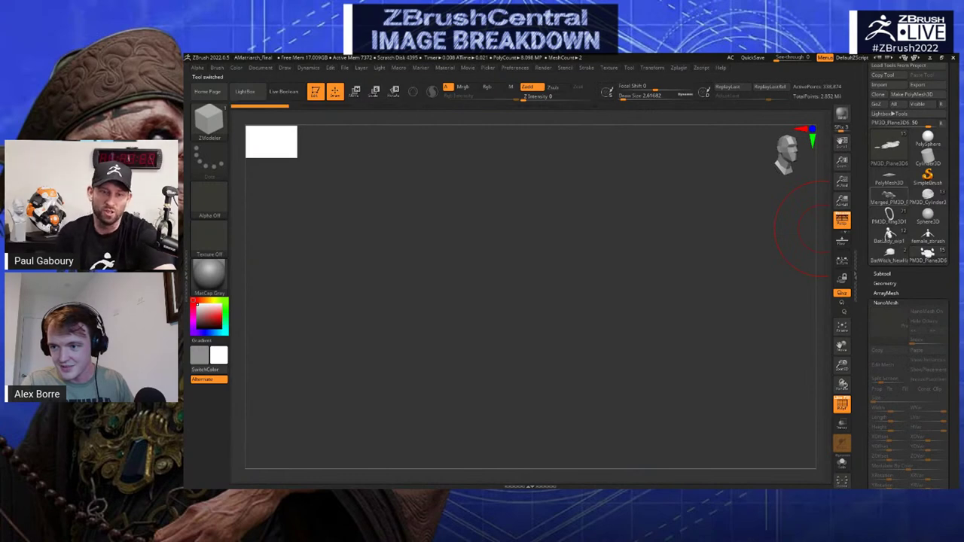
{"action": "left_click", "coordinate": [889, 215]}
{"action": "left_click_drag", "start_coordinate": [827, 238], "coordinate": [822, 219], "text": "alt"}
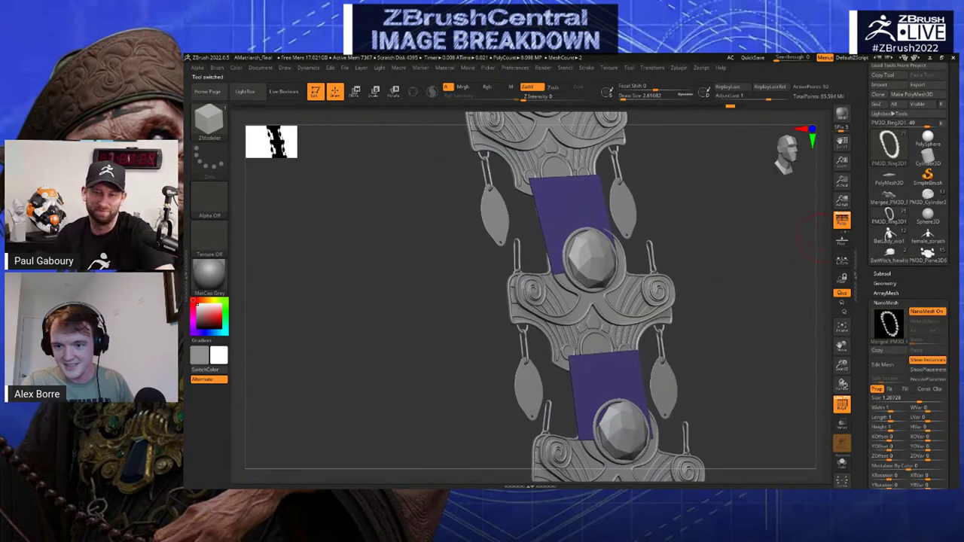
Show all the character's subtools again around the NanoMesh necklace
{"action": "left_click", "coordinate": [882, 275]}
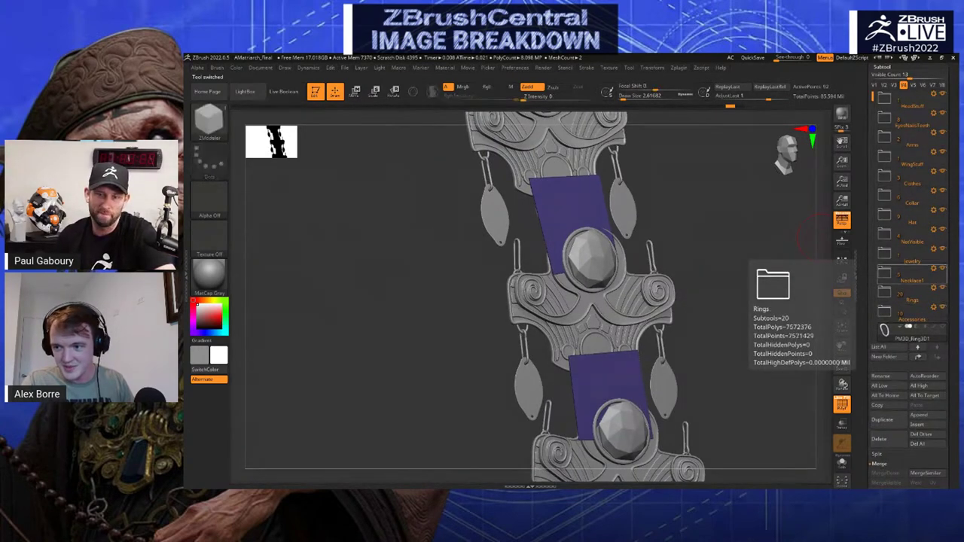
{"action": "left_click_drag", "start_coordinate": [761, 218], "coordinate": [701, 197], "text": "alt"}
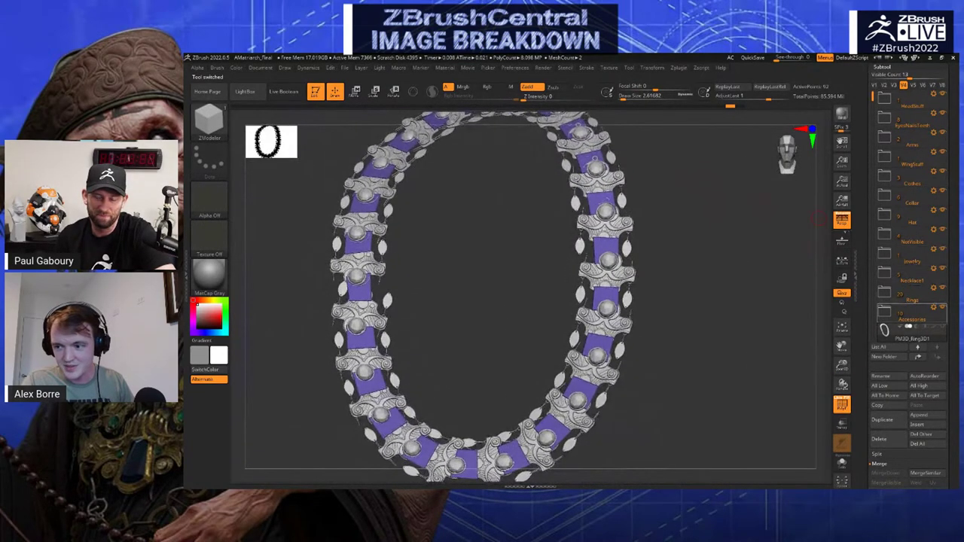
{"action": "key", "text": "shift"}
{"action": "left_click", "coordinate": [943, 326], "text": "shift"}
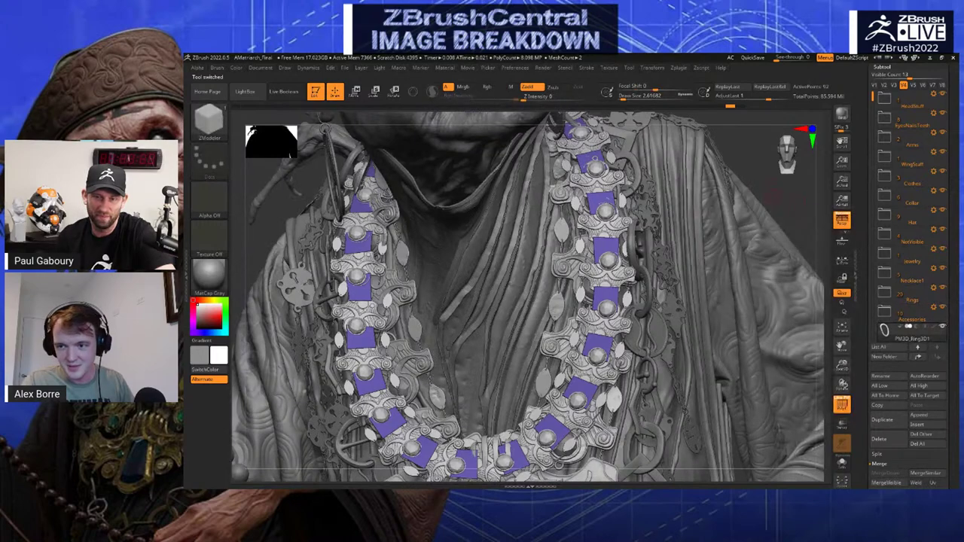
Switch the subtool display to visibility set V3 to isolate the character's jewelry
{"action": "left_click", "coordinate": [843, 303]}
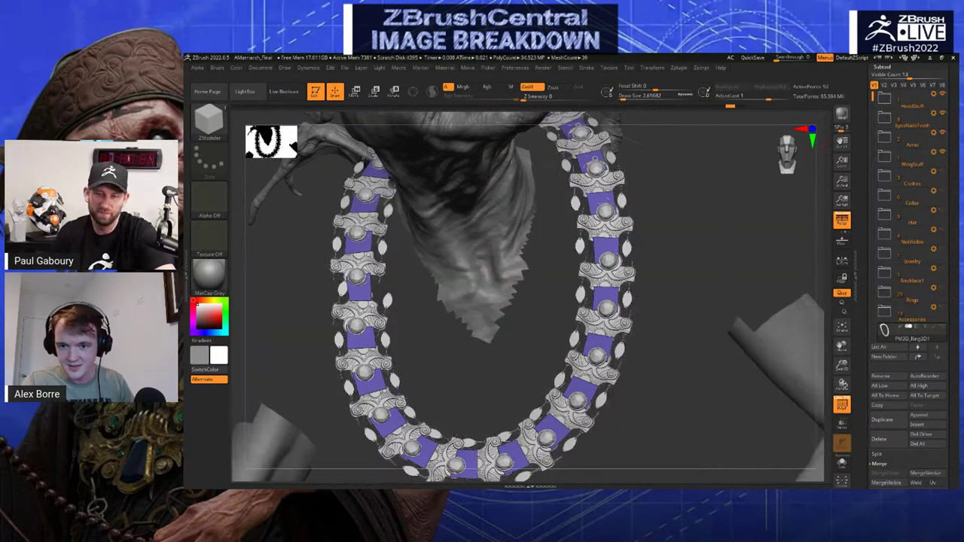
{"action": "left_click_drag", "start_coordinate": [827, 146], "coordinate": [744, 150]}
{"action": "left_click", "coordinate": [894, 85]}
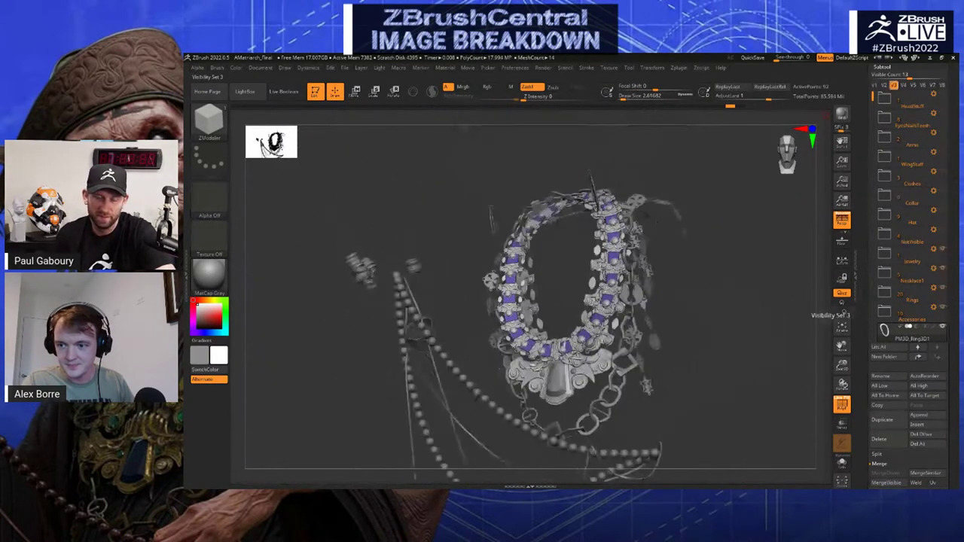
Select the gems subtool of the original necklace and turn off the PolyFrame display
{"action": "left_click", "coordinate": [569, 374], "text": "alt"}
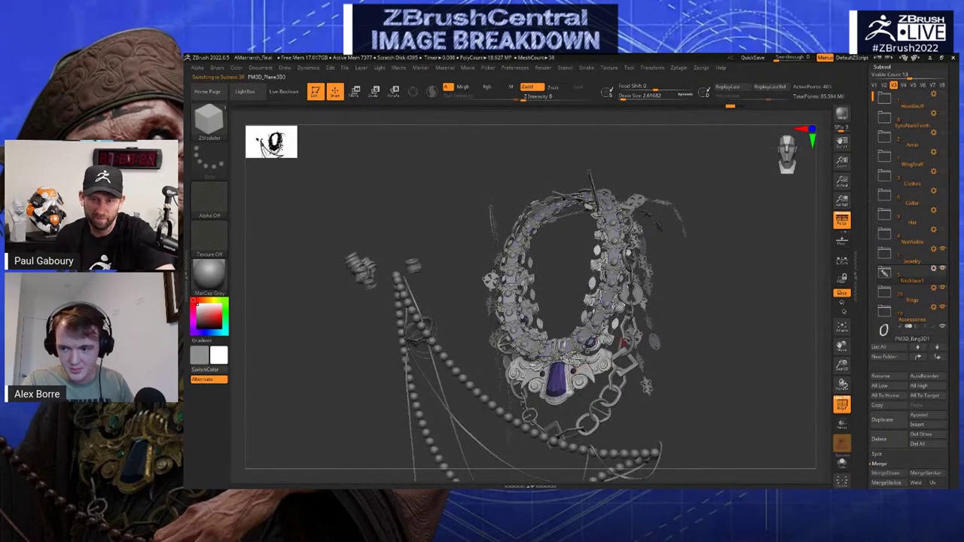
{"action": "left_click_drag", "start_coordinate": [823, 303], "coordinate": [756, 260]}
{"action": "left_click_drag", "start_coordinate": [635, 357], "coordinate": [626, 377]}
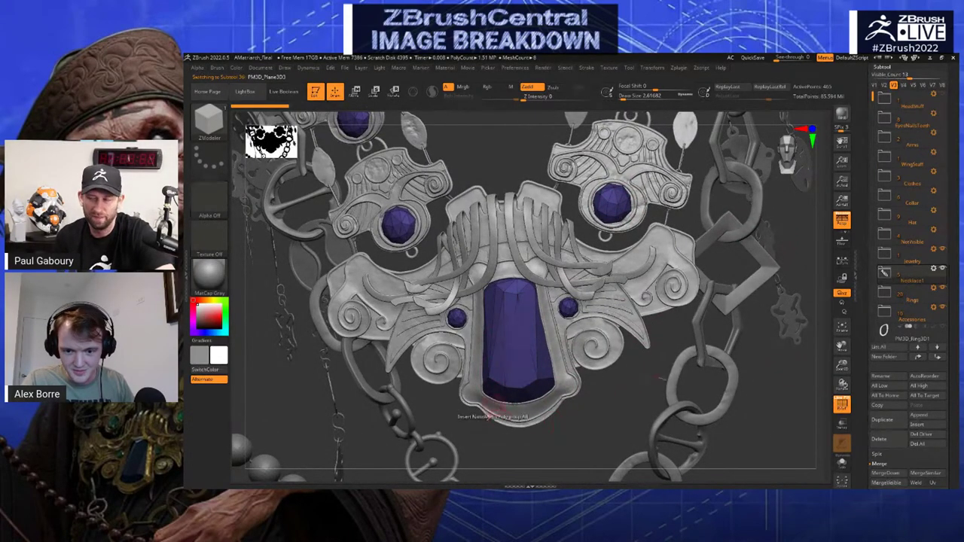
{"action": "left_click", "coordinate": [842, 405]}
{"action": "left_click_drag", "start_coordinate": [761, 407], "coordinate": [789, 346]}
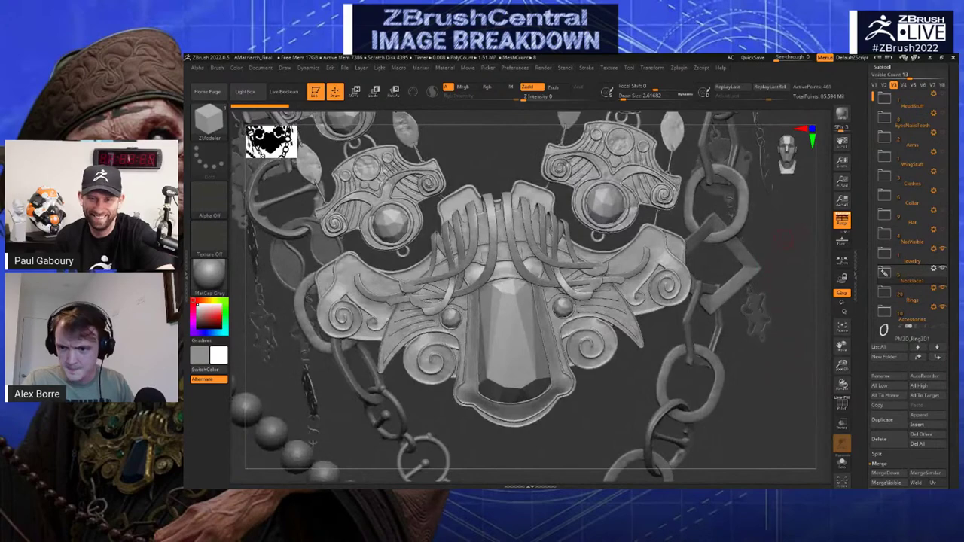
Examine the original necklace's ornaments, central pendant and chains from several angles
{"action": "left_click_drag", "start_coordinate": [786, 239], "coordinate": [735, 191], "text": "alt"}
{"action": "scroll", "coordinate": [908, 274], "scroll_direction": "up", "scroll_amount": 3}
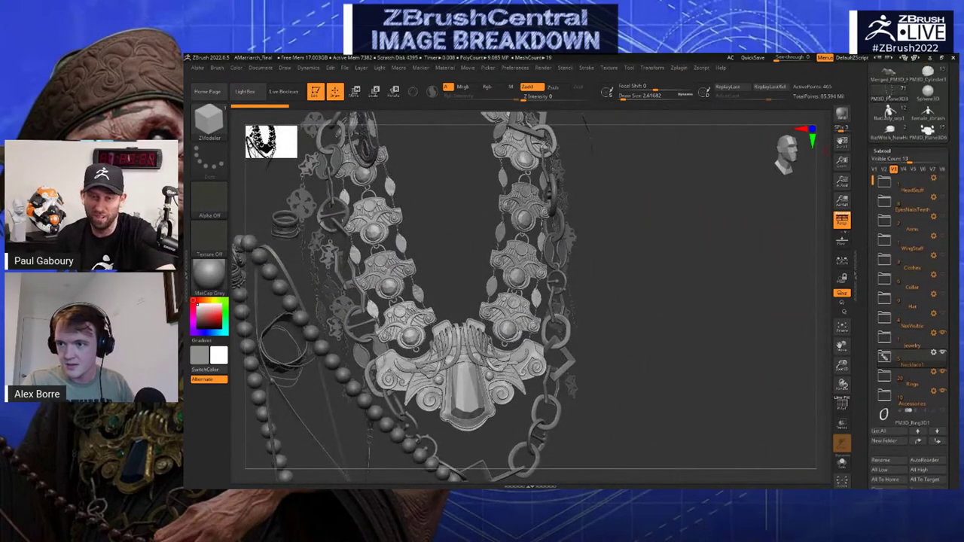
{"action": "left_click", "coordinate": [883, 163]}
{"action": "left_click_drag", "start_coordinate": [660, 233], "coordinate": [689, 226]}
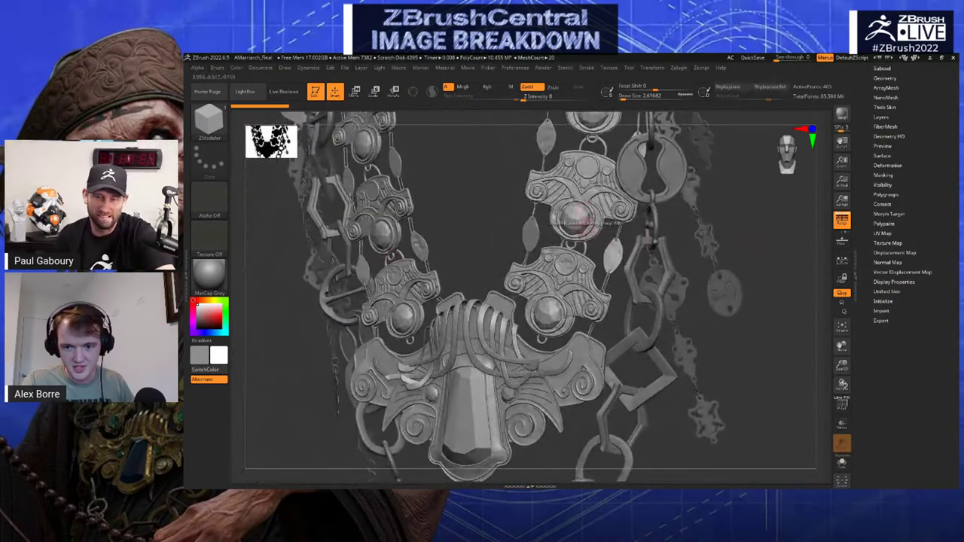
{"action": "right_click_drag", "start_coordinate": [578, 218], "coordinate": [758, 220]}
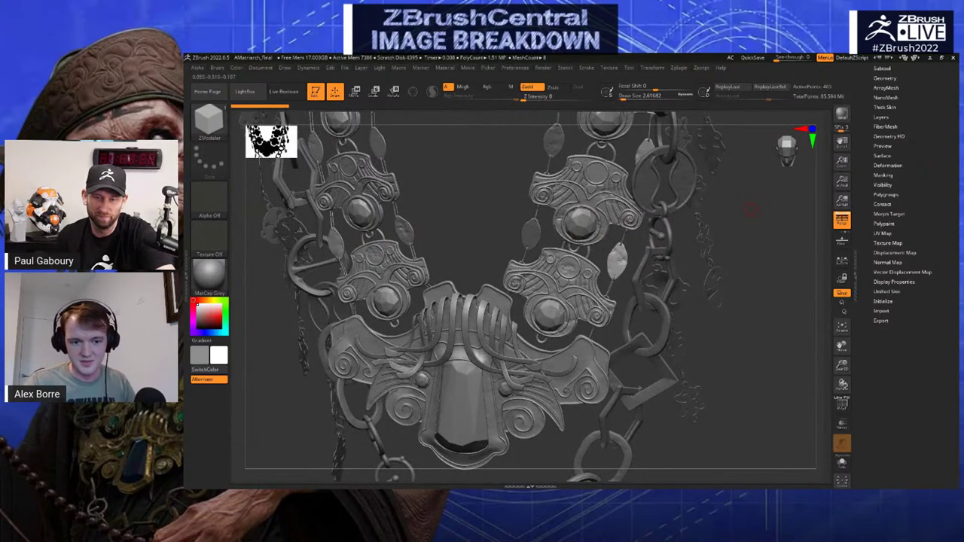
{"action": "mouse_move", "coordinate": [731, 174]}
{"action": "right_mouse_down"}
{"action": "mouse_move", "coordinate": [743, 162]}
{"action": "mouse_move", "coordinate": [737, 195]}
{"action": "mouse_move", "coordinate": [727, 173]}
{"action": "mouse_move", "coordinate": [742, 172]}
{"action": "mouse_move", "coordinate": [704, 222]}
{"action": "mouse_move", "coordinate": [717, 213]}
{"action": "mouse_move", "coordinate": [667, 220]}
{"action": "mouse_move", "coordinate": [719, 217]}
{"action": "mouse_move", "coordinate": [721, 257]}
{"action": "right_mouse_up"}
Select the necklace ornament subtool and look through the surface noise presets in LightBox's NoiseMakers
{"action": "left_click", "coordinate": [591, 234], "text": "alt"}
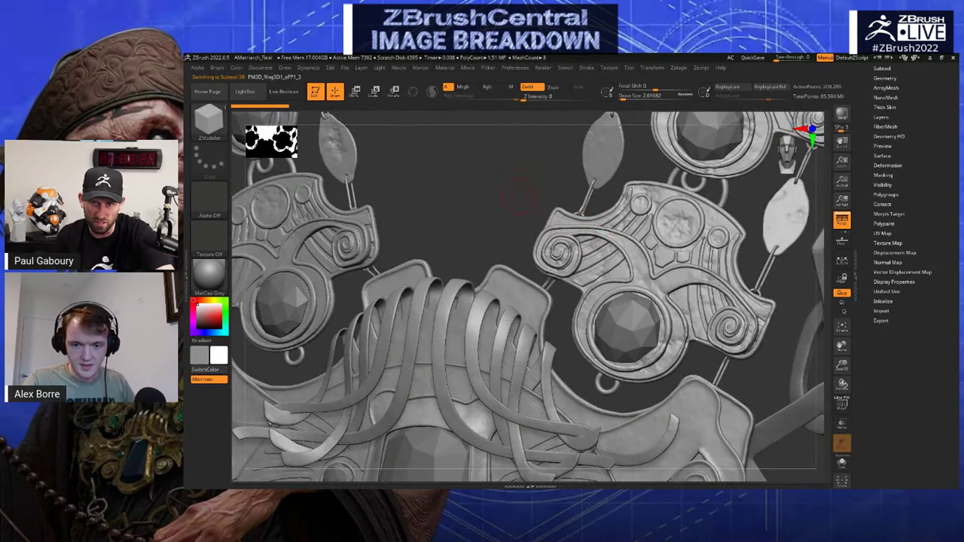
{"action": "left_click_drag", "start_coordinate": [518, 196], "coordinate": [442, 196]}
{"action": "left_click_drag", "start_coordinate": [928, 197], "coordinate": [928, 241]}
{"action": "left_click", "coordinate": [883, 199]}
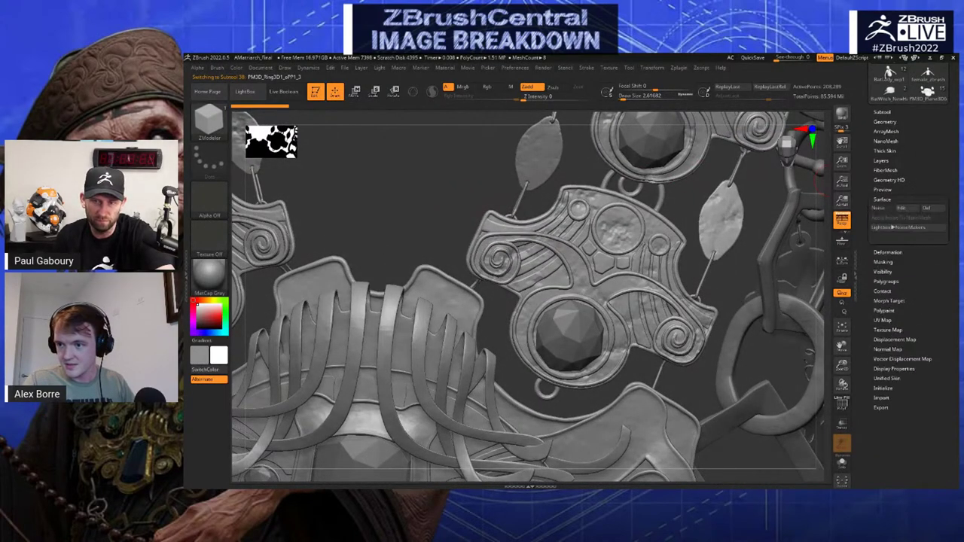
{"action": "left_click", "coordinate": [880, 208]}
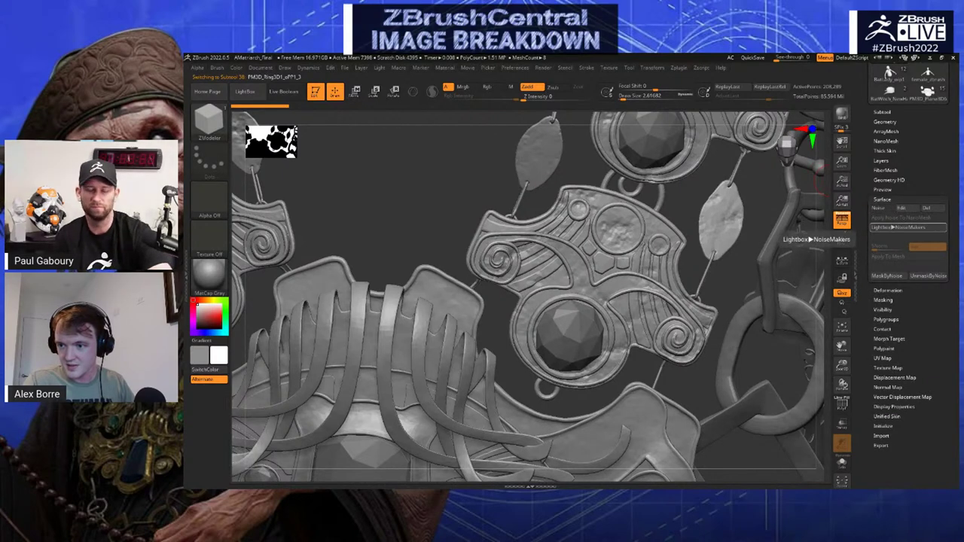
{"action": "left_click", "coordinate": [897, 227]}
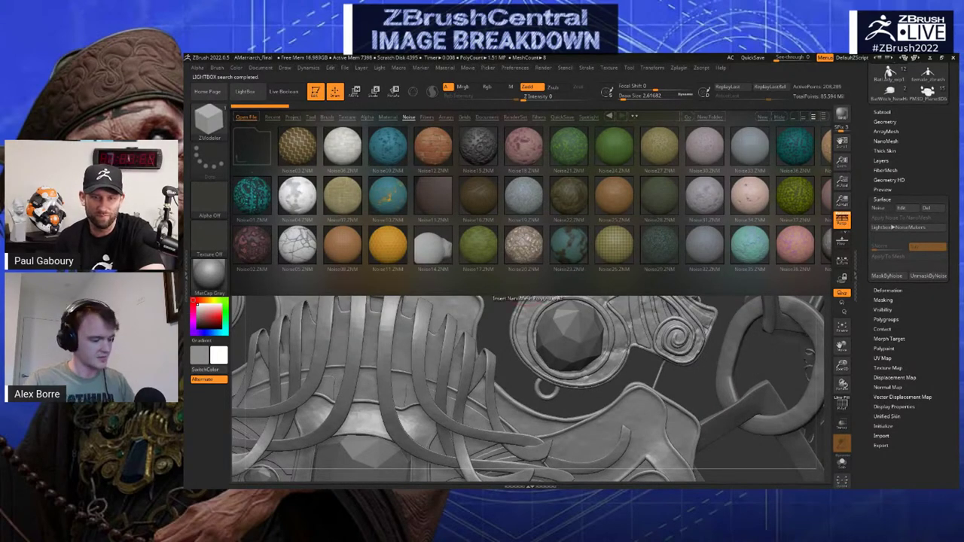
{"action": "key", "text": "comma"}
{"action": "left_click_drag", "start_coordinate": [467, 188], "coordinate": [489, 183]}
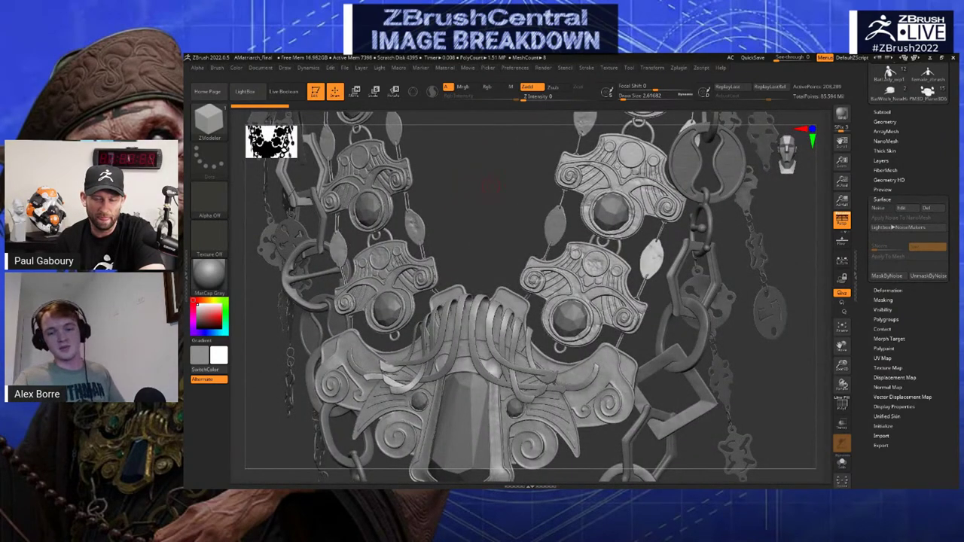
{"action": "left_click_drag", "start_coordinate": [492, 185], "coordinate": [525, 207]}
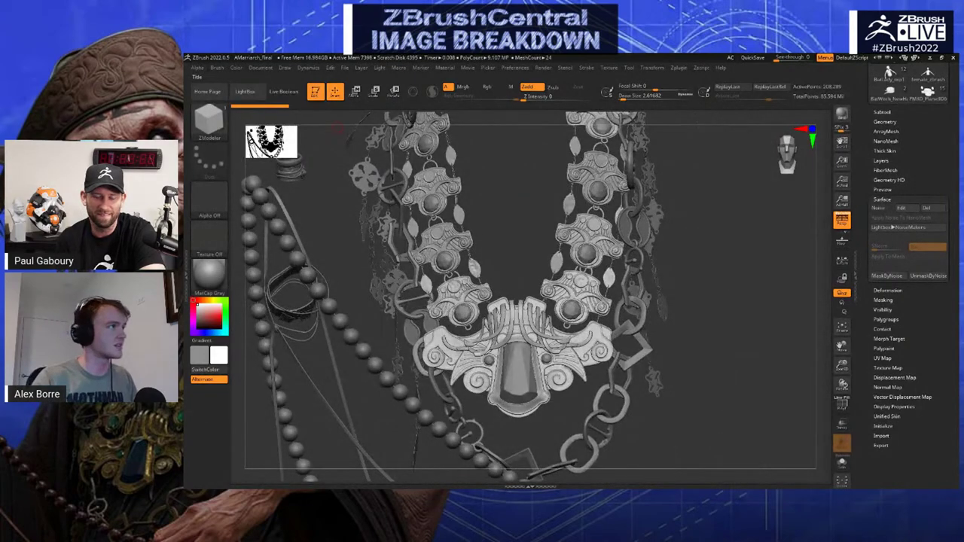
Switch to Photos, advance to Progress_04.png and examine the sculpted robe folds up close
{"action": "left_click_drag", "start_coordinate": [186, 126], "coordinate": [497, 142]}
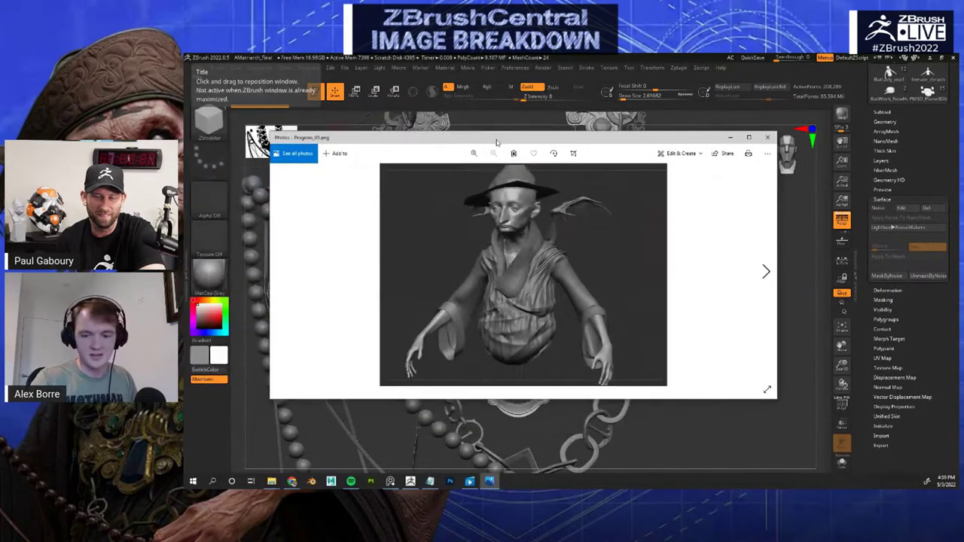
{"action": "key", "text": "Right"}
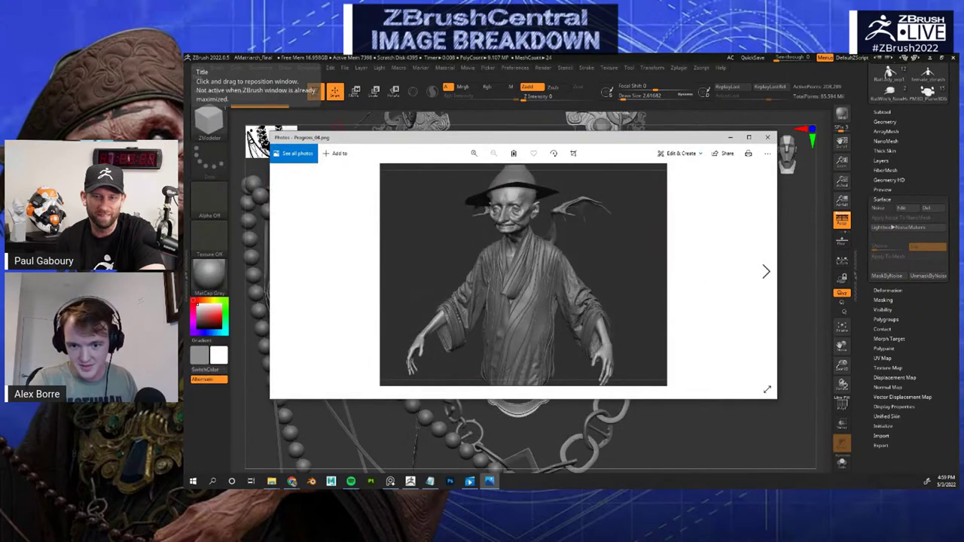
{"action": "scroll", "coordinate": [532, 280], "scroll_direction": "up", "scroll_amount": 5}
{"action": "left_click_drag", "start_coordinate": [532, 280], "coordinate": [521, 327]}
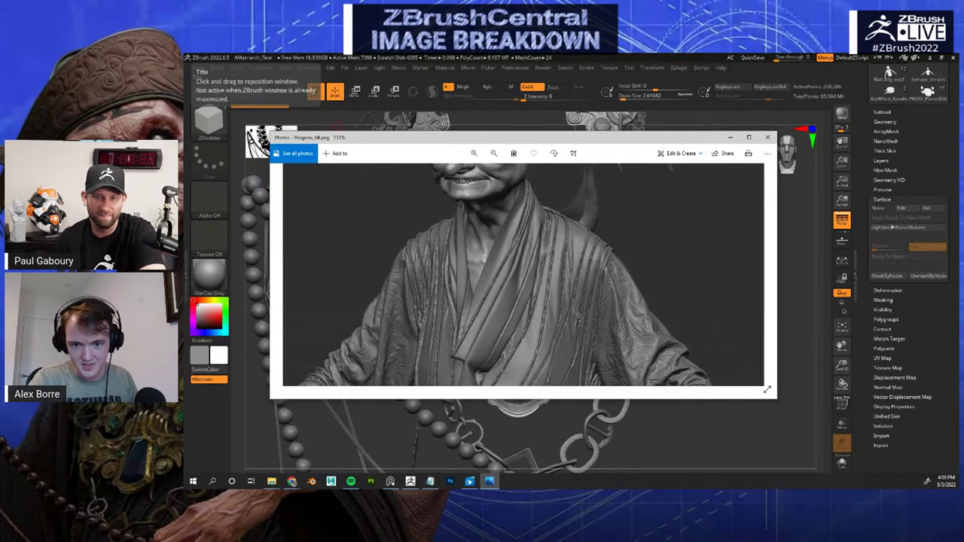
{"action": "scroll", "coordinate": [523, 275], "scroll_direction": "down", "scroll_amount": 3}
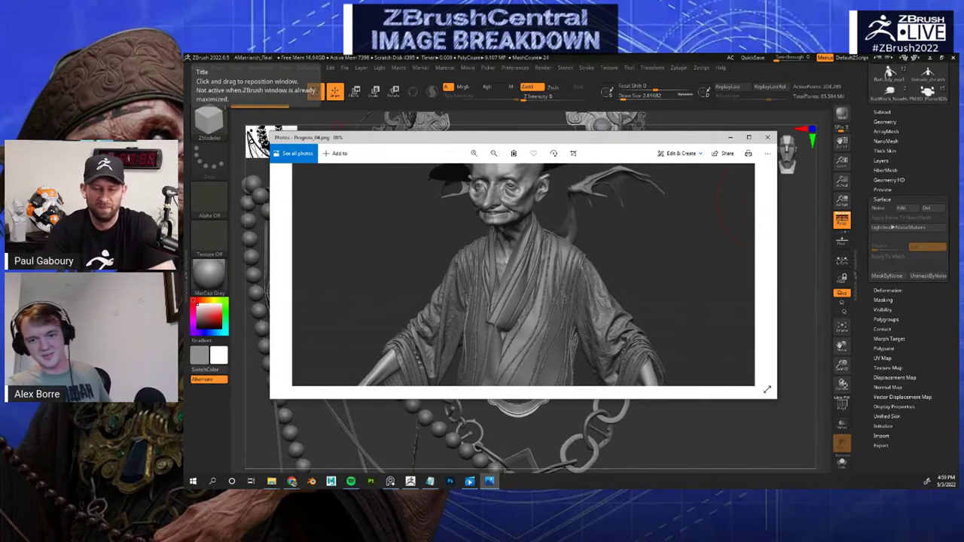
{"action": "scroll", "coordinate": [523, 286], "scroll_direction": "down", "scroll_amount": 3}
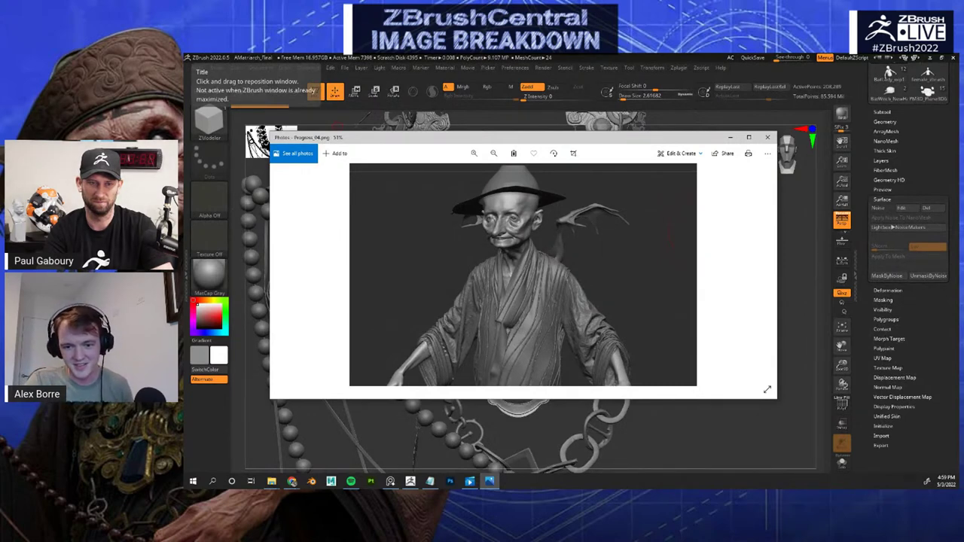
Advance through the character's progress images to Progress_11.png
{"action": "key", "text": "Right"}
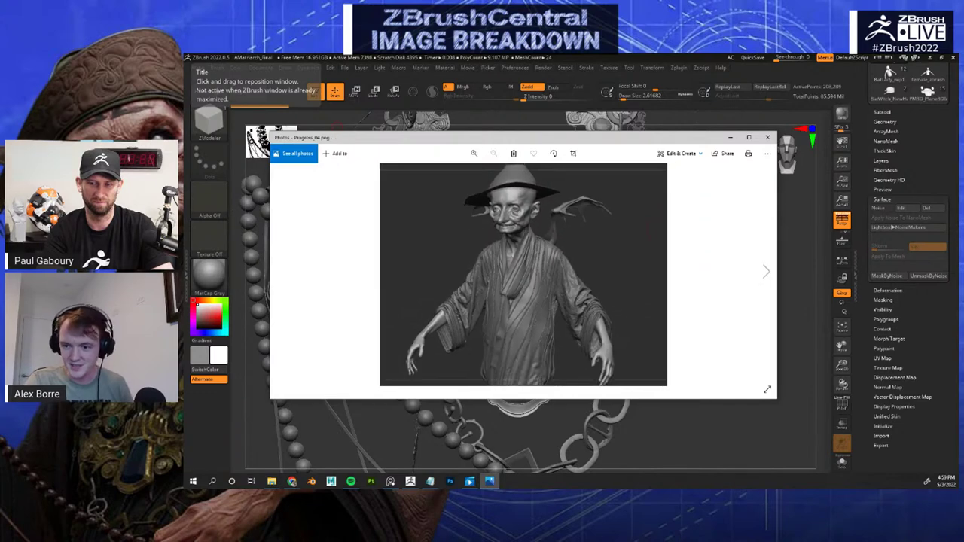
{"action": "key", "text": "Right"}
{"action": "key", "text": "Right"}
{"action": "key", "text": "Right"}
{"action": "key", "text": "Right"}
{"action": "key", "text": "Right"}
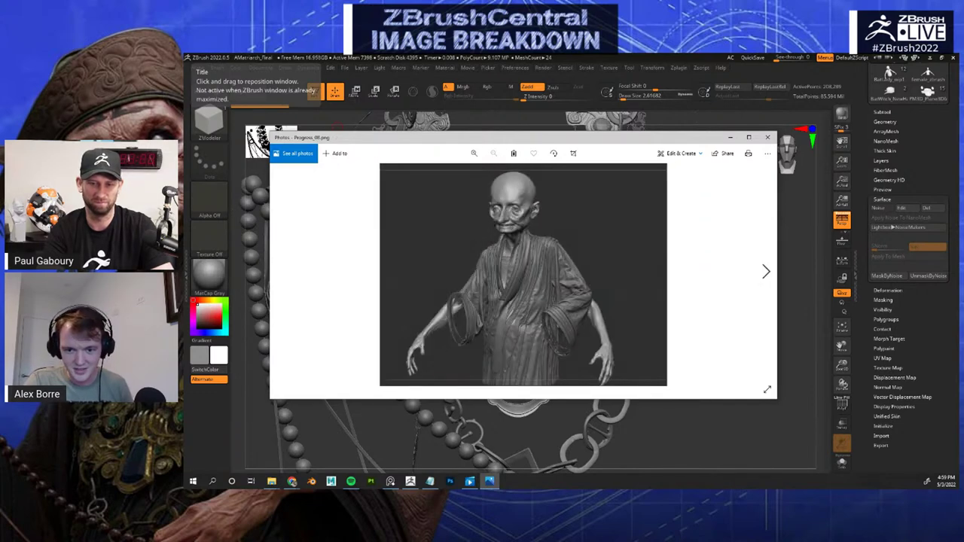
{"action": "key", "text": "Right"}
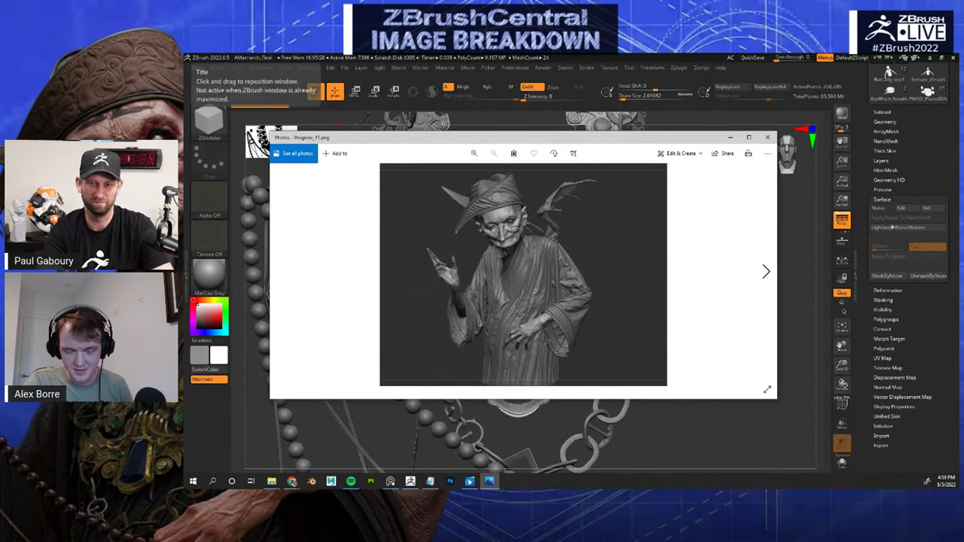
Examine the posed character's robe folds and collar up close in Progress_11.png, ending on the whole image
{"action": "scroll", "coordinate": [524, 290], "scroll_direction": "up", "scroll_amount": 4}
{"action": "left_click_drag", "start_coordinate": [524, 290], "coordinate": [526, 325]}
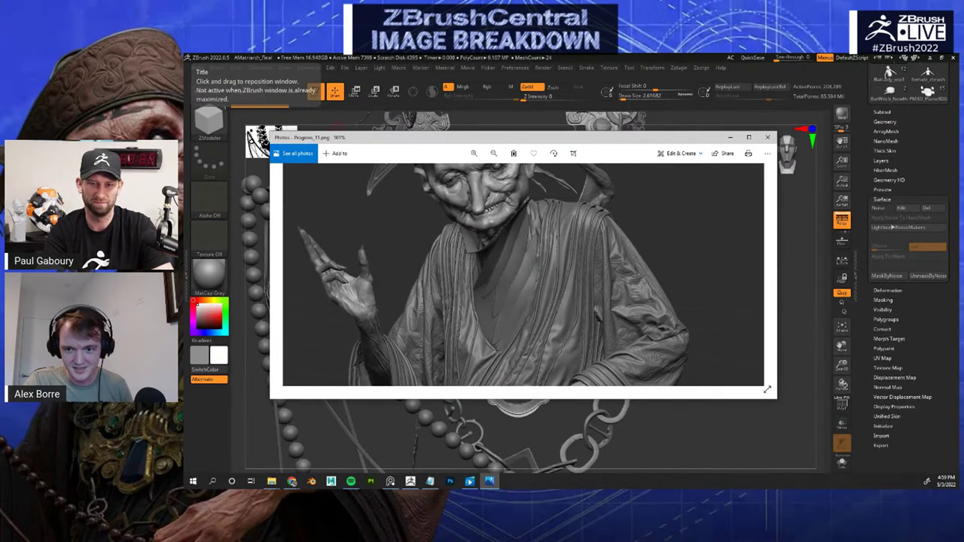
{"action": "scroll", "coordinate": [558, 249], "scroll_direction": "down", "scroll_amount": 1}
{"action": "left_click_drag", "start_coordinate": [552, 231], "coordinate": [565, 249]}
{"action": "scroll", "coordinate": [566, 249], "scroll_direction": "up", "scroll_amount": 4}
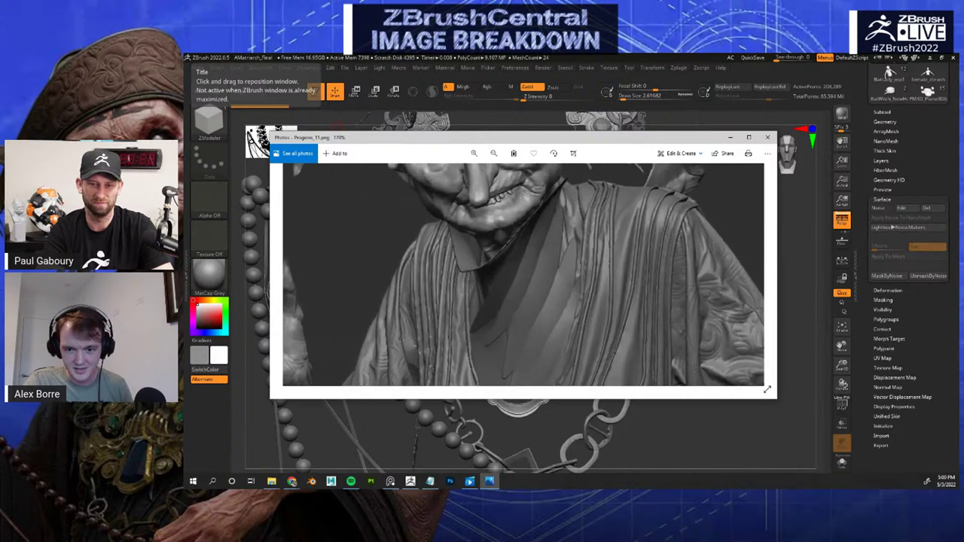
{"action": "scroll", "coordinate": [520, 262], "scroll_direction": "down", "scroll_amount": 5}
{"action": "key", "text": "ctrl+minus"}
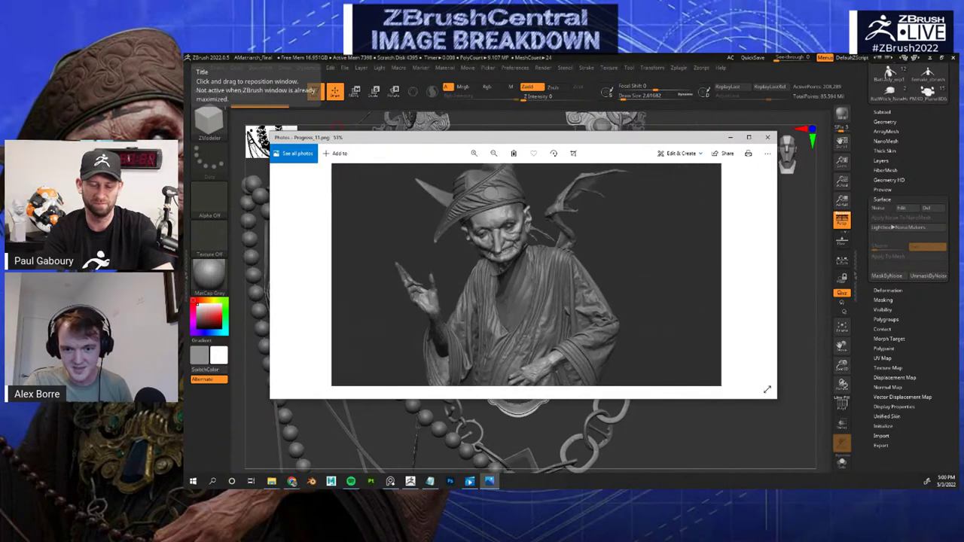
{"action": "key", "text": "ctrl+minus"}
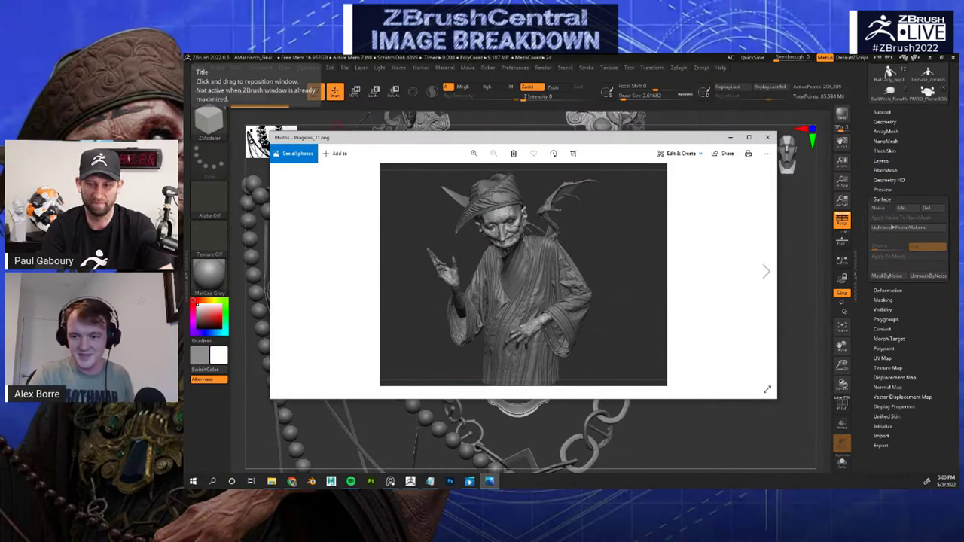
Advance to Progress_16.png and examine the ornament necklace lying on the robe
{"action": "left_click", "coordinate": [766, 272]}
{"action": "left_click", "coordinate": [766, 272]}
{"action": "key", "text": "Right"}
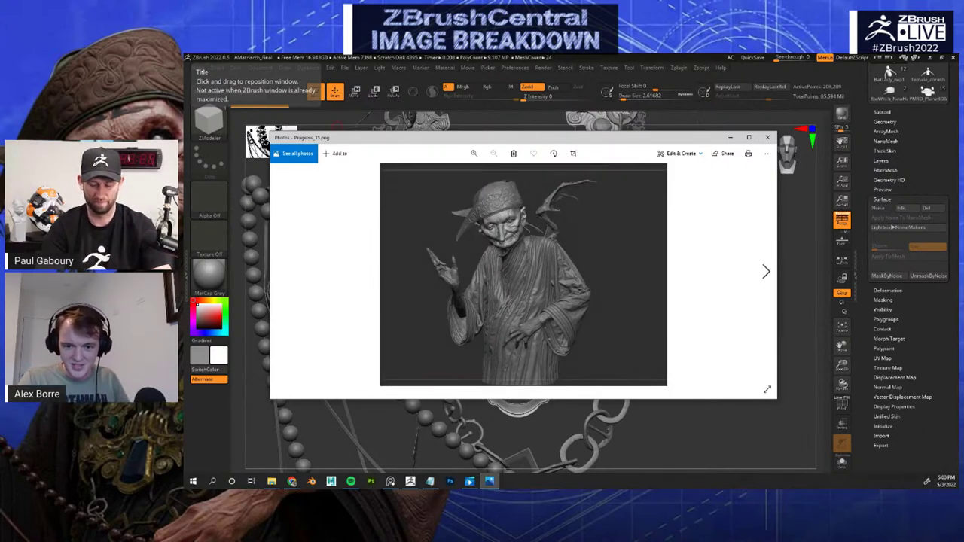
{"action": "key", "text": "Right"}
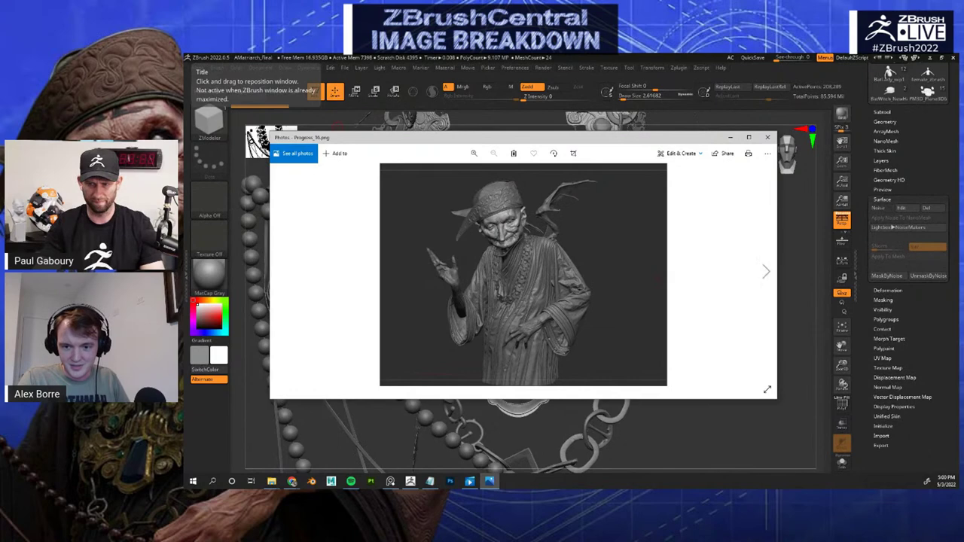
{"action": "scroll", "coordinate": [524, 279], "scroll_direction": "up", "scroll_amount": 6}
{"action": "left_click_drag", "start_coordinate": [524, 279], "coordinate": [529, 296]}
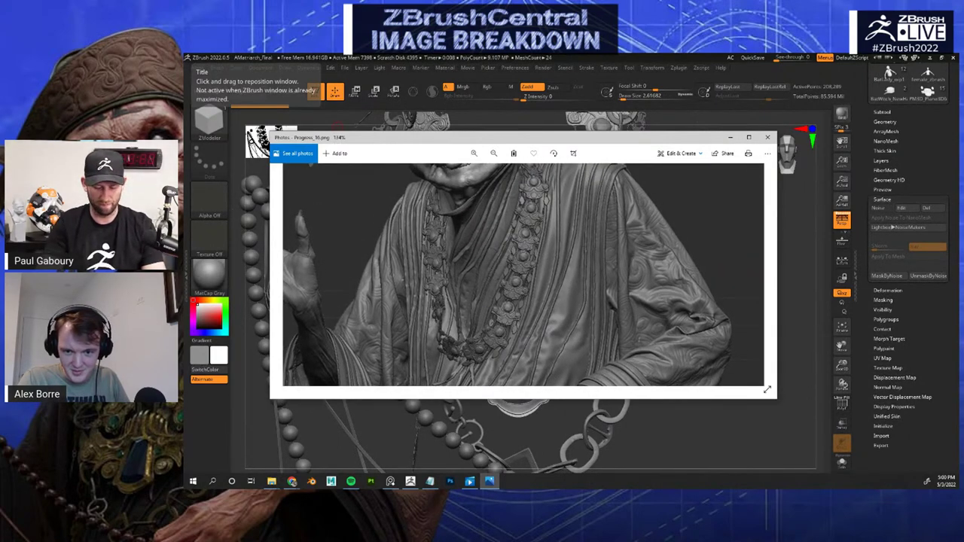
{"action": "key", "text": "Up"}
{"action": "key", "text": "Up"}
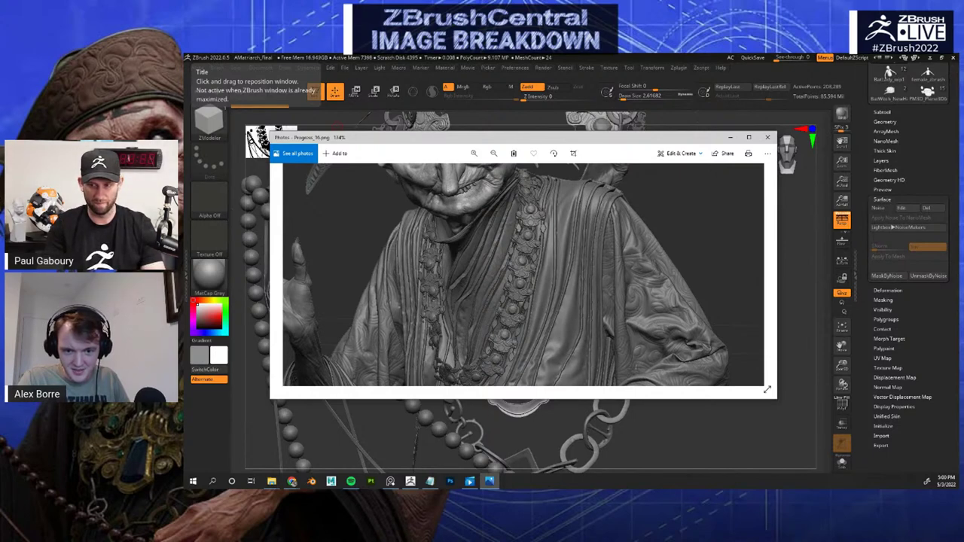
{"action": "key", "text": "ctrl+minus"}
{"action": "key", "text": "ctrl+minus"}
{"action": "key", "text": "ctrl+minus"}
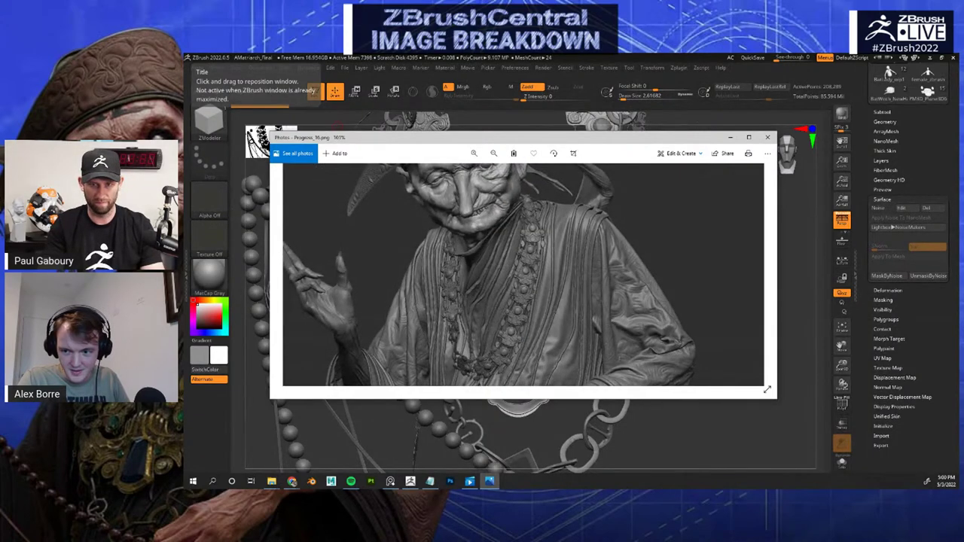
Advance to Progress_17.png and examine the layered necklaces, central pendant and chains on the robe
{"action": "key", "text": "ctrl+minus"}
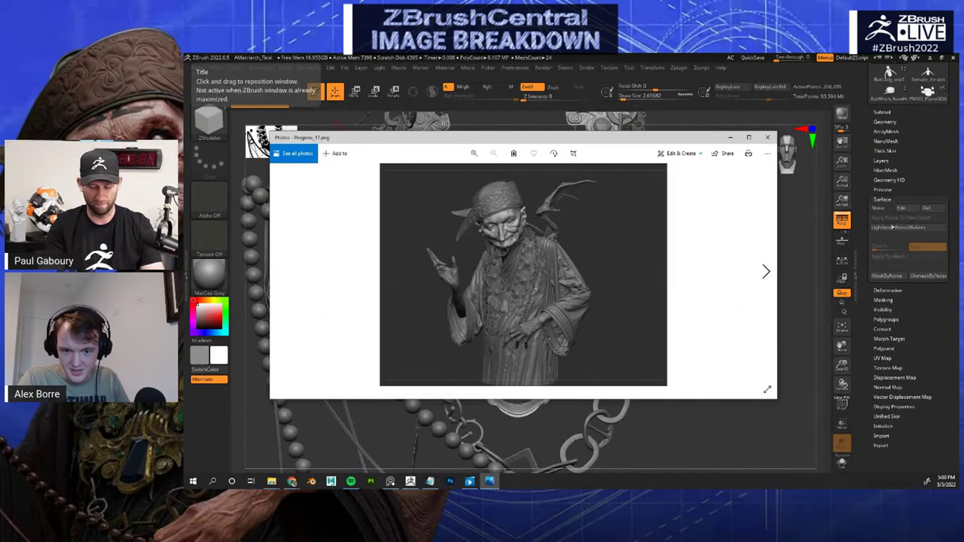
{"action": "key", "text": "ctrl+plus"}
{"action": "key", "text": "ctrl+plus"}
{"action": "key", "text": "ctrl+plus"}
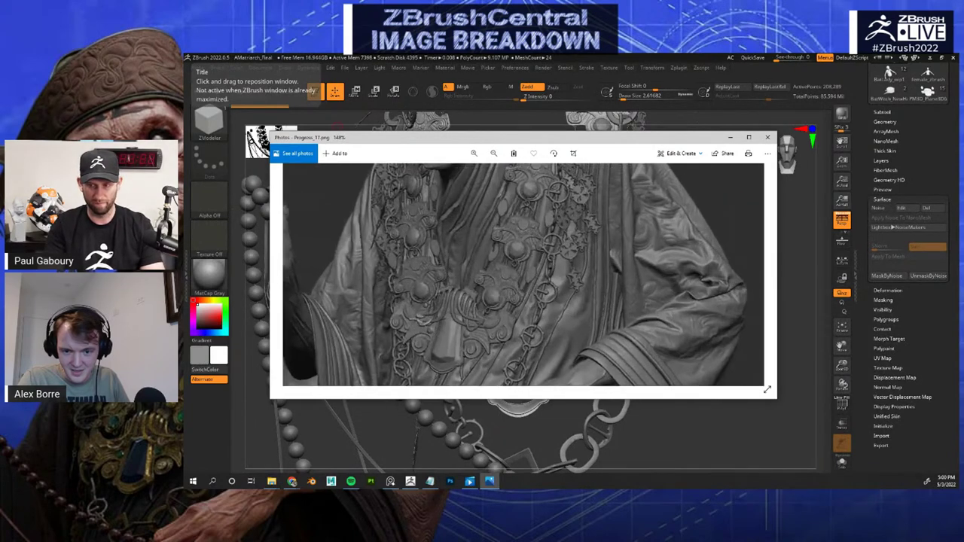
{"action": "left_click_drag", "start_coordinate": [523, 269], "coordinate": [545, 214]}
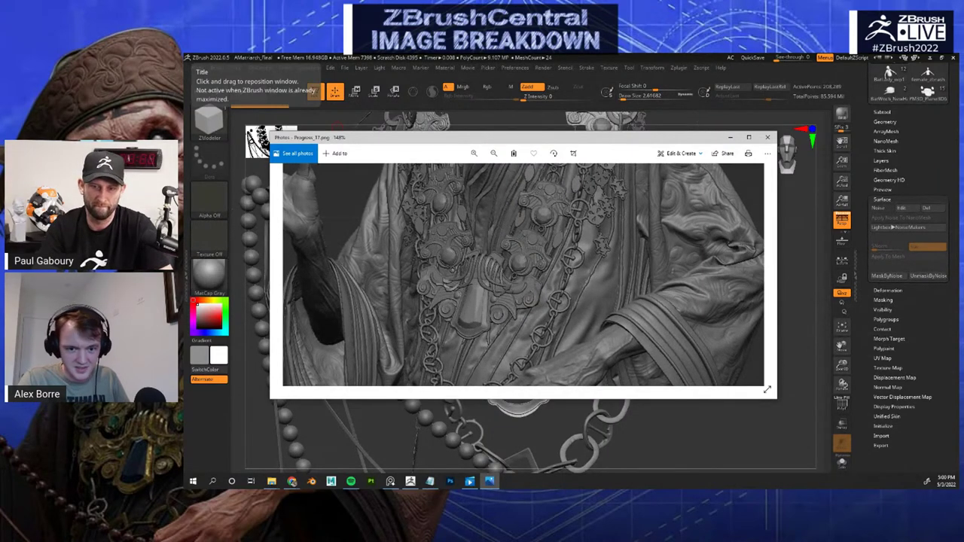
{"action": "left_click_drag", "start_coordinate": [599, 204], "coordinate": [574, 280]}
{"action": "scroll", "coordinate": [591, 228], "scroll_direction": "down", "scroll_amount": 2}
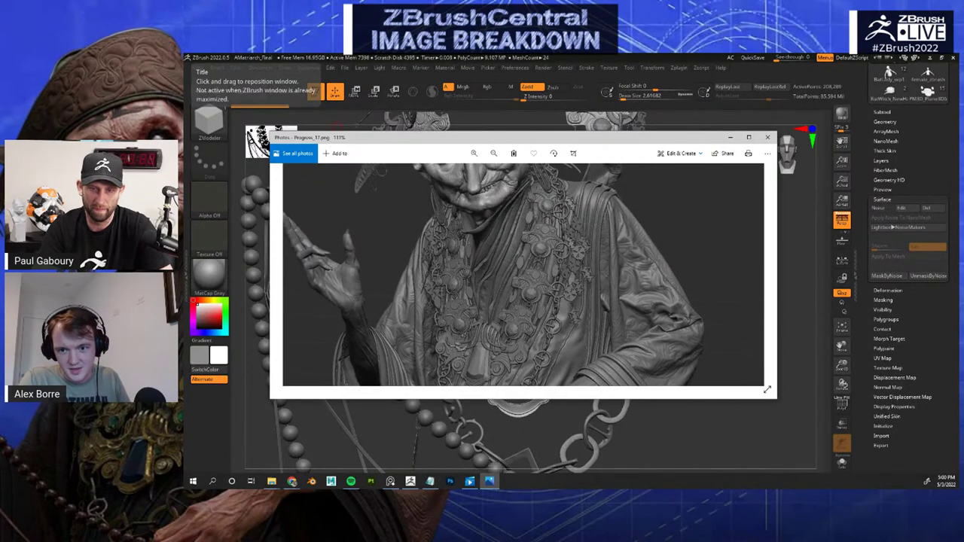
{"action": "scroll", "coordinate": [567, 307], "scroll_direction": "up", "scroll_amount": 4}
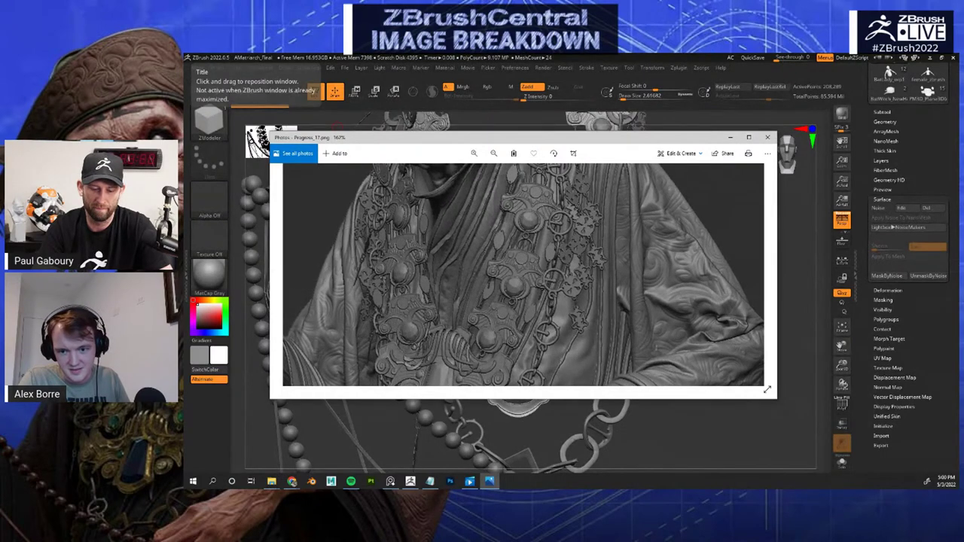
{"action": "mouse_move", "coordinate": [567, 307]}
{"action": "left_mouse_down"}
{"action": "mouse_move", "coordinate": [568, 339]}
{"action": "mouse_move", "coordinate": [566, 286]}
{"action": "left_mouse_up"}
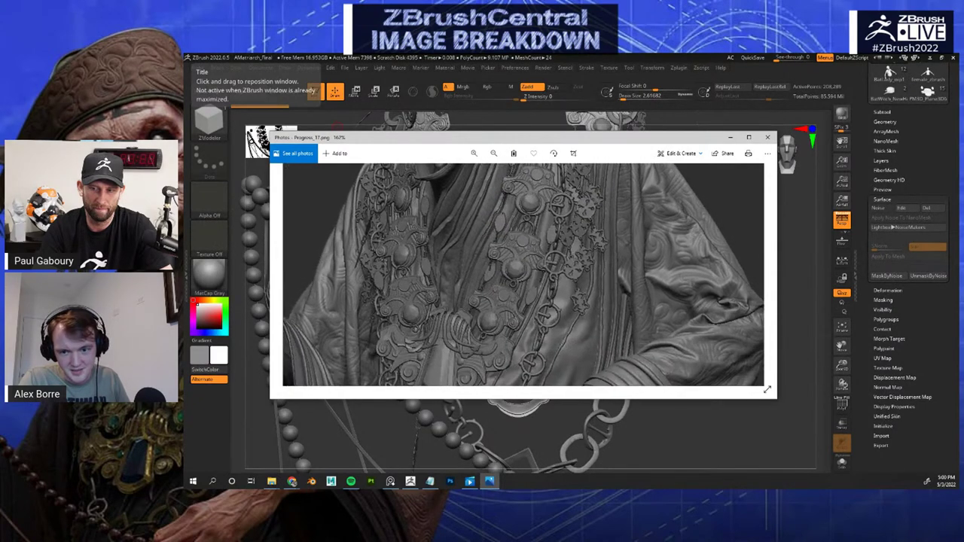
{"action": "scroll", "coordinate": [566, 286], "scroll_direction": "down", "scroll_amount": 3}
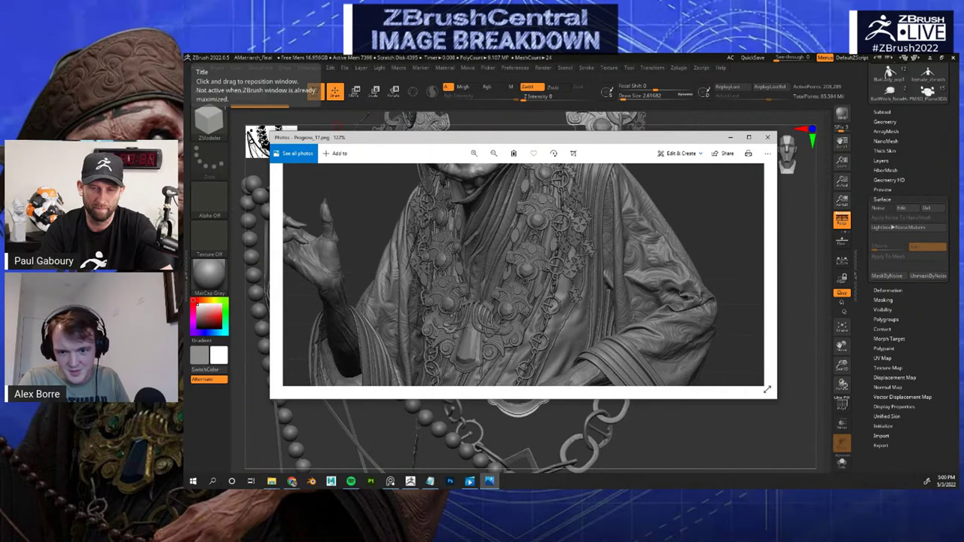
{"action": "key", "text": "ctrl+minus"}
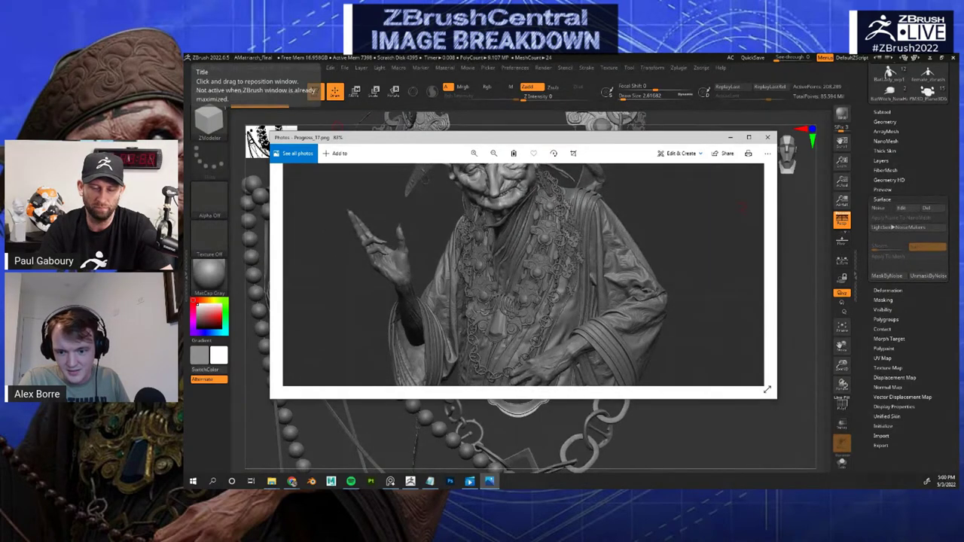
Switch back to ZBrush and view the character's complete isolated jewelry set
{"action": "left_click", "coordinate": [799, 362]}
{"action": "left_click_drag", "start_coordinate": [799, 362], "coordinate": [735, 366]}
{"action": "left_click_drag", "start_coordinate": [648, 431], "coordinate": [700, 348]}
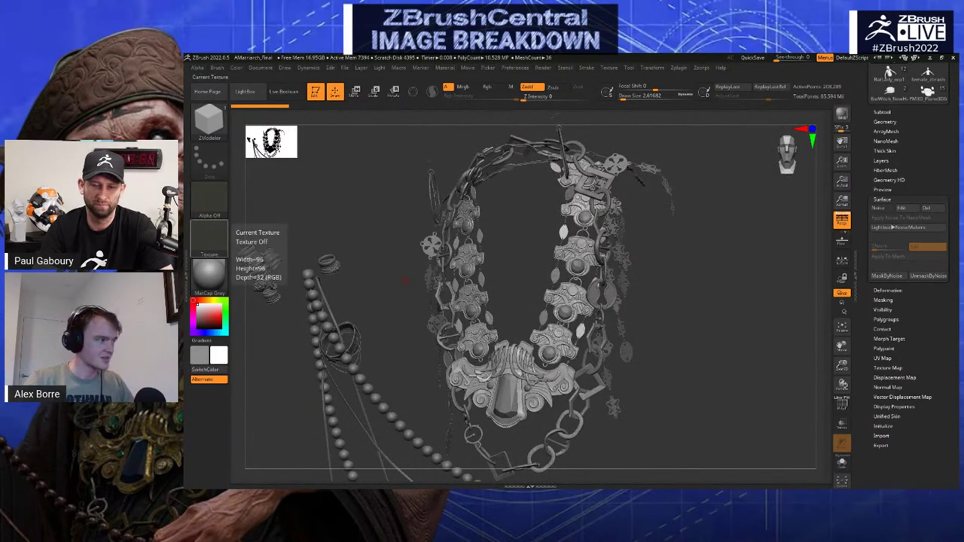
Switch to Photos and bring up the final colored render of the character
{"action": "key", "text": "alt+Tab"}
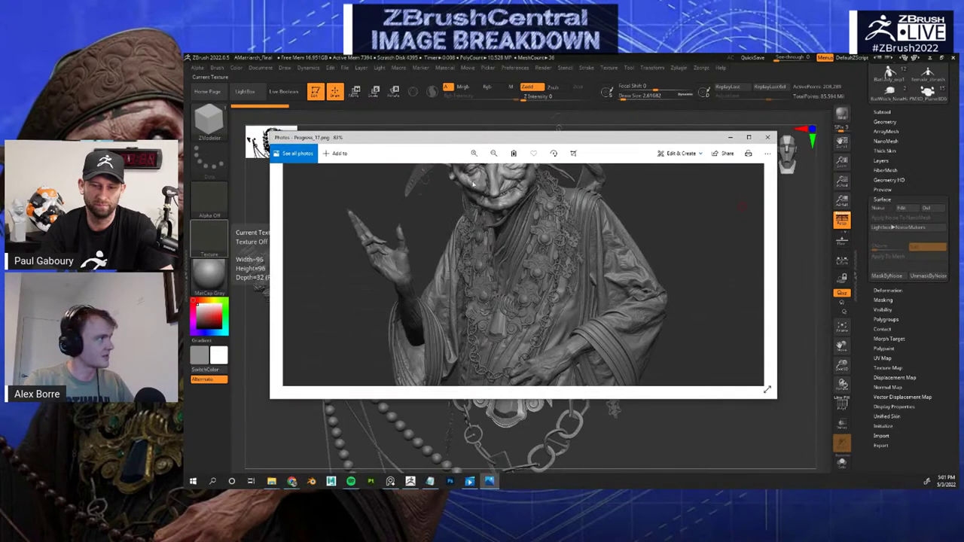
{"action": "key", "text": "alt+Tab"}
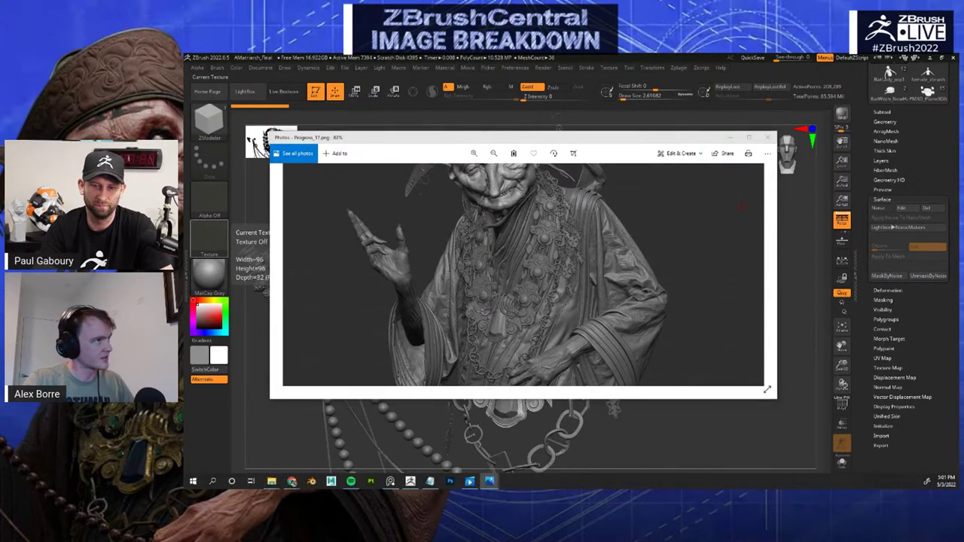
{"action": "left_click_drag", "start_coordinate": [185, 56], "coordinate": [637, 88]}
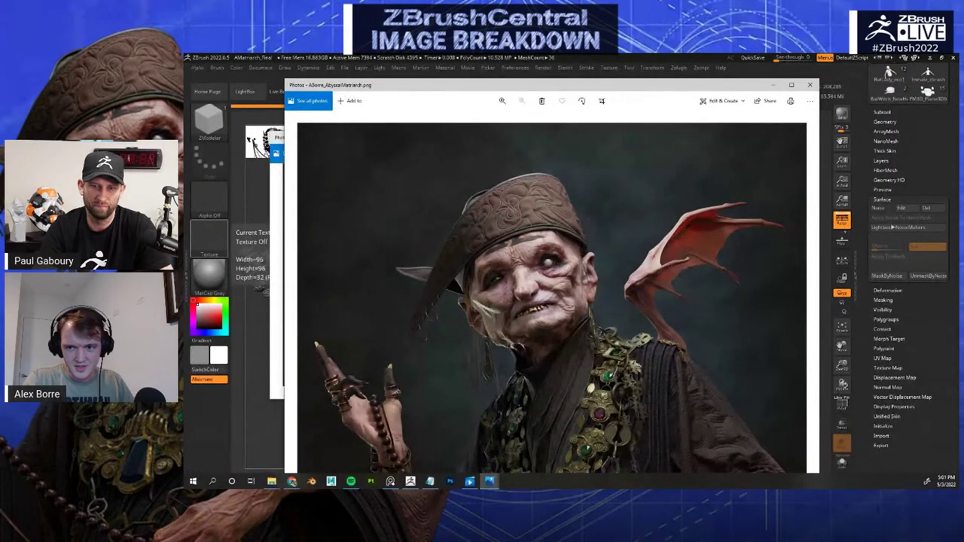
Examine the final colored render up close, from the head and wing to the necklaces, pendant and robe, and return to the full image
{"action": "left_click_drag", "start_coordinate": [636, 89], "coordinate": [597, 74]}
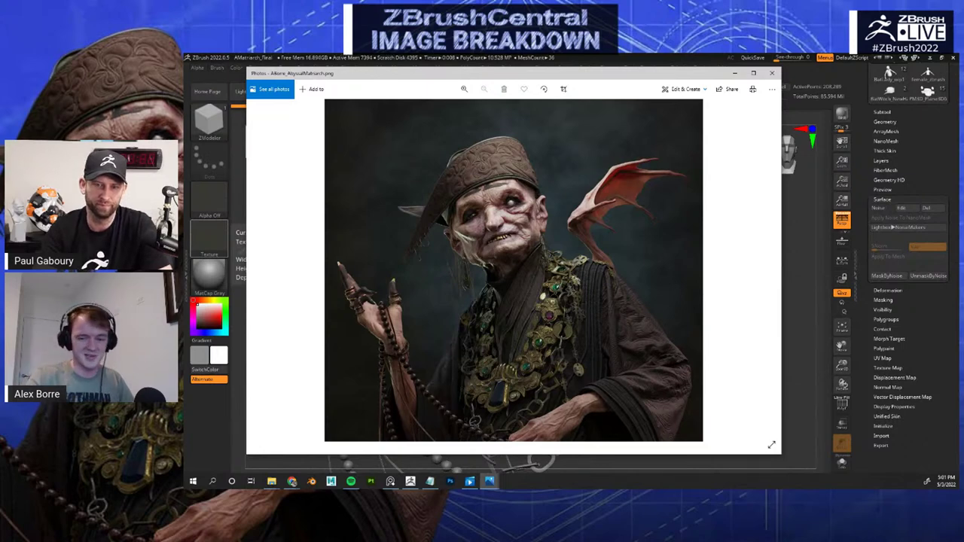
{"action": "scroll", "coordinate": [513, 313], "scroll_direction": "up", "scroll_amount": 2}
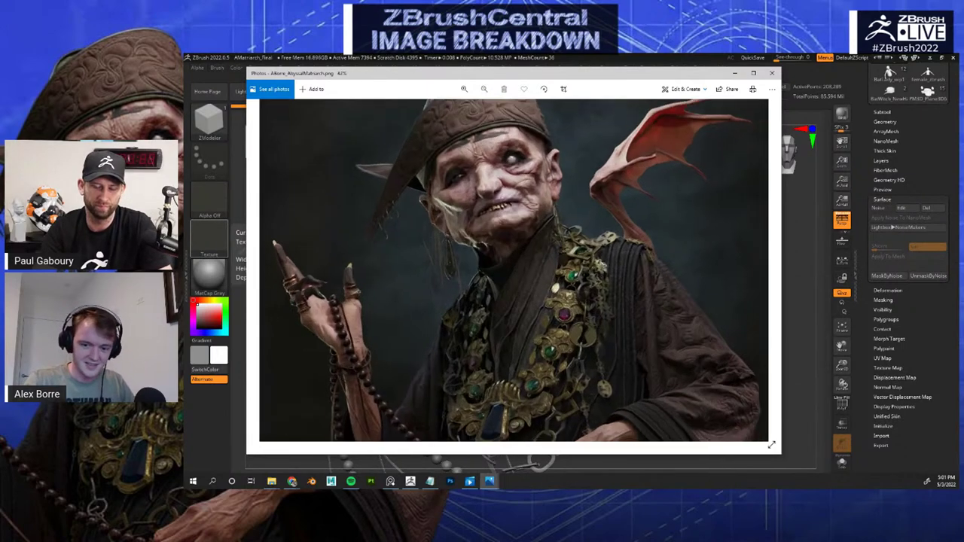
{"action": "left_click_drag", "start_coordinate": [513, 313], "coordinate": [490, 284]}
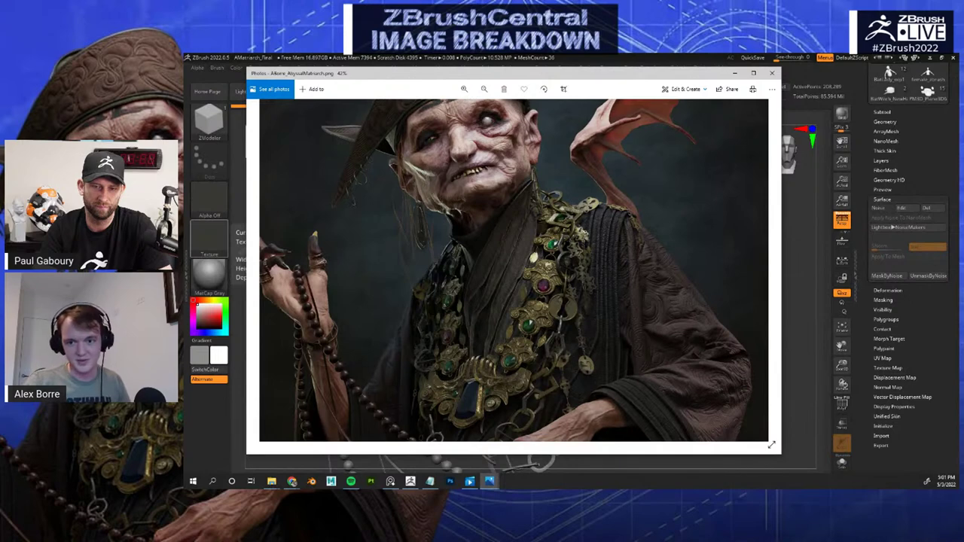
{"action": "left_click_drag", "start_coordinate": [514, 309], "coordinate": [499, 286]}
{"action": "scroll", "coordinate": [514, 301], "scroll_direction": "down", "scroll_amount": 2}
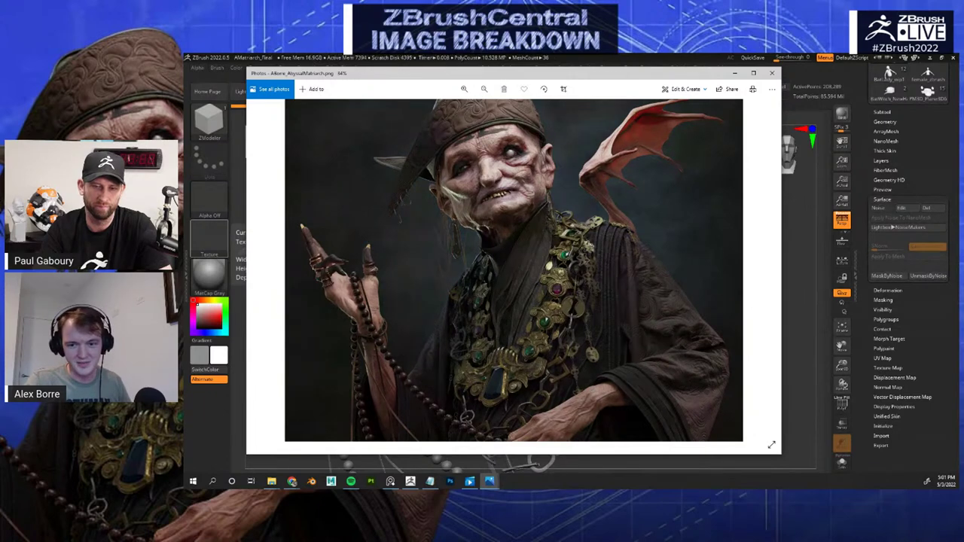
{"action": "scroll", "coordinate": [514, 270], "scroll_direction": "down", "scroll_amount": 1, "text": "ctrl"}
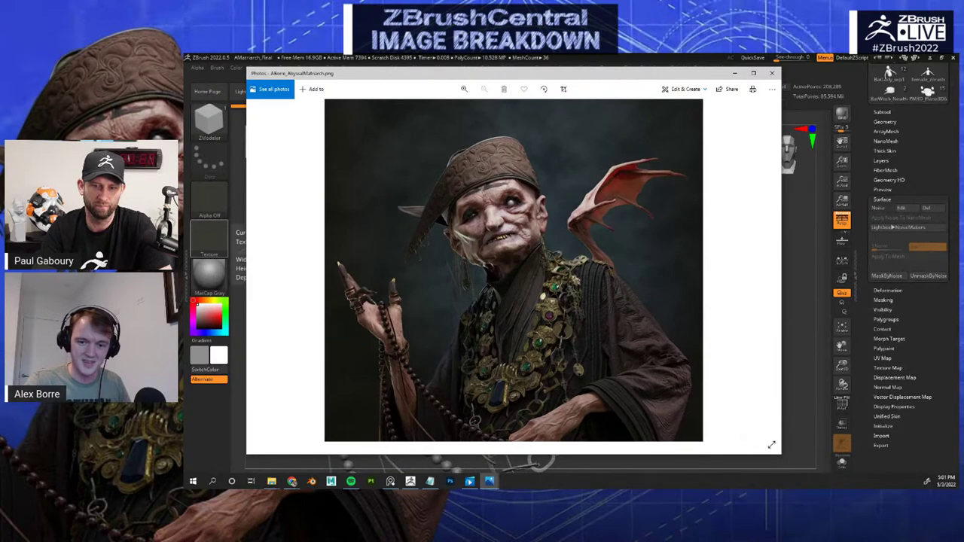
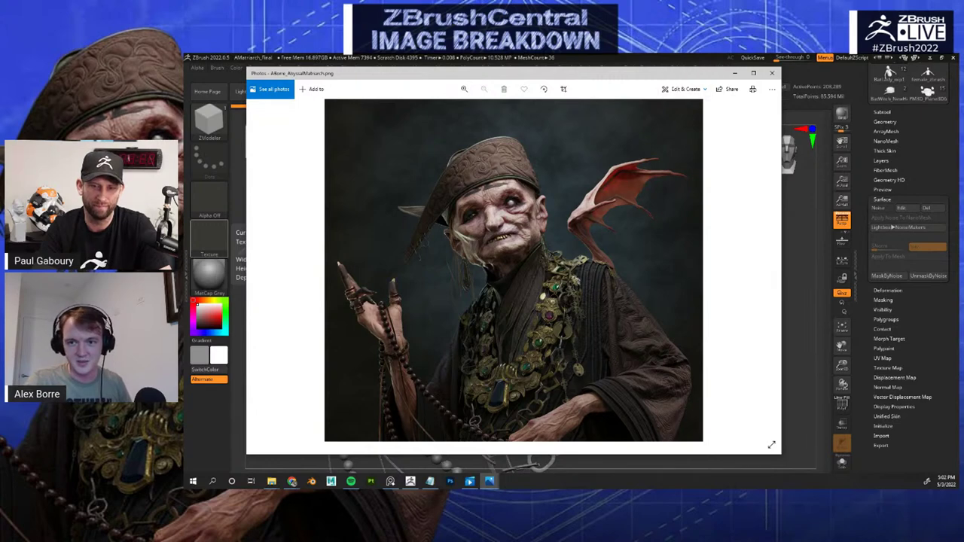
Move the Photos windows out of the way, return to the jewelry set in ZBrush, and expand its Subtool list
{"action": "left_click_drag", "start_coordinate": [691, 73], "coordinate": [94, 130]}
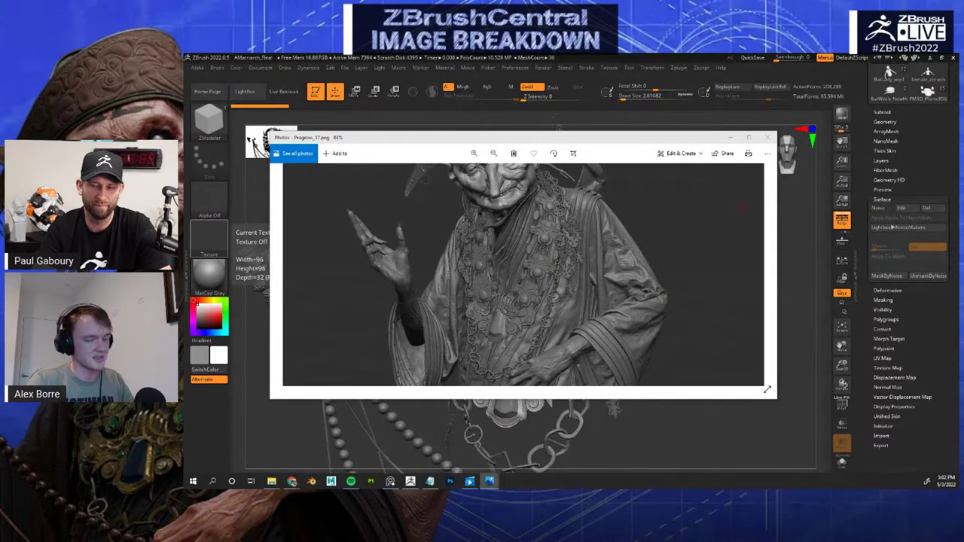
{"action": "left_click_drag", "start_coordinate": [671, 143], "coordinate": [83, 137]}
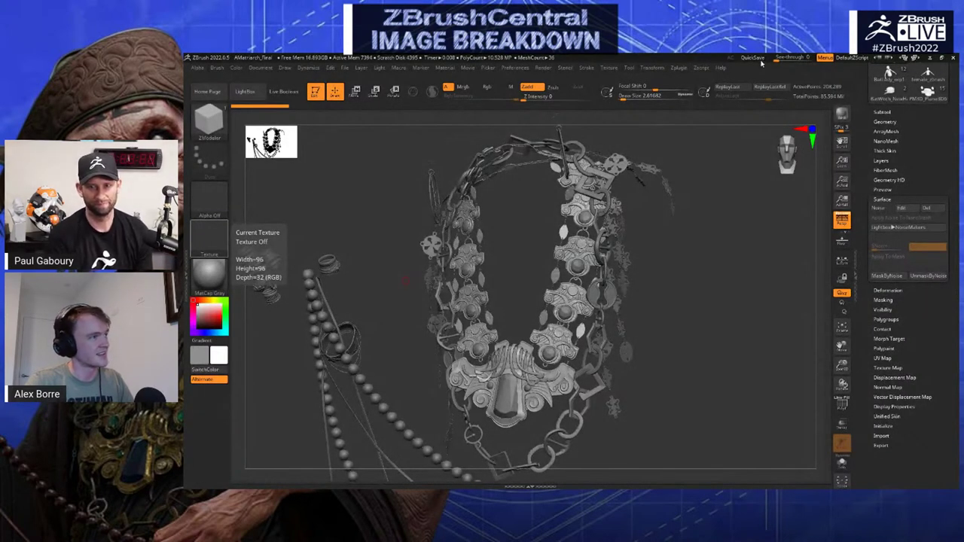
{"action": "left_click_drag", "start_coordinate": [709, 286], "coordinate": [677, 289]}
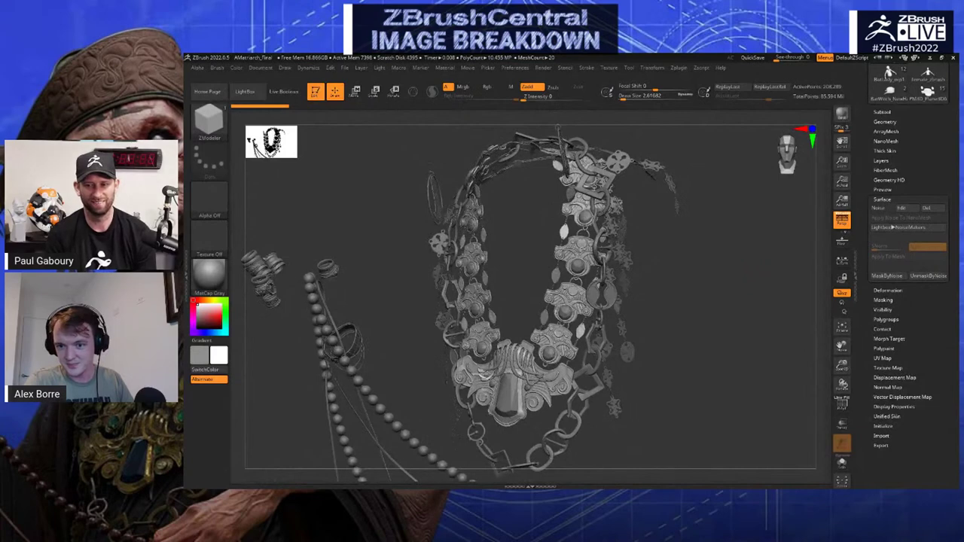
{"action": "left_click", "coordinate": [882, 113]}
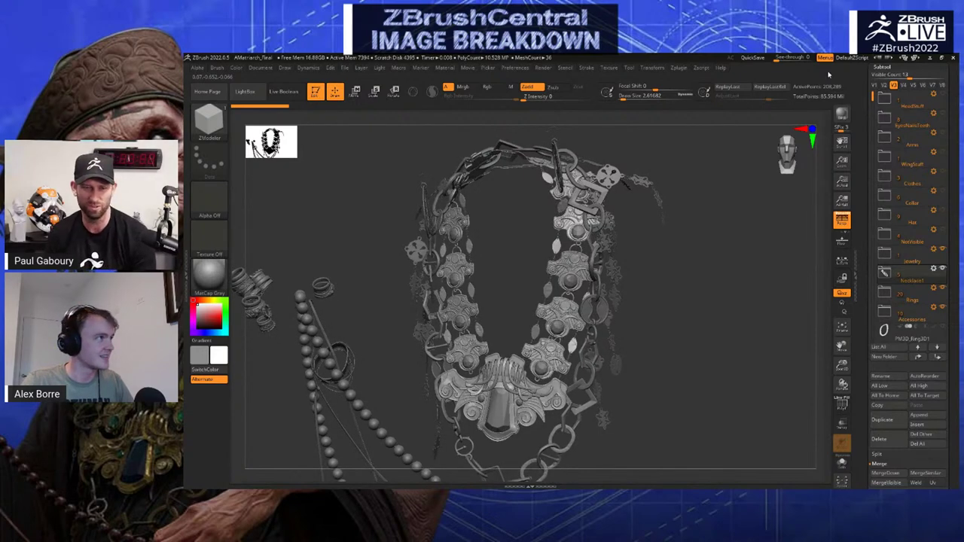
Bring back the progress image viewer and go back from Progress_17.png to Progress_12.png showing the earlier hat
{"action": "left_click_drag", "start_coordinate": [186, 160], "coordinate": [520, 54]}
{"action": "scroll", "coordinate": [542, 290], "scroll_direction": "up", "scroll_amount": 4}
{"action": "scroll", "coordinate": [535, 260], "scroll_direction": "down", "scroll_amount": 3}
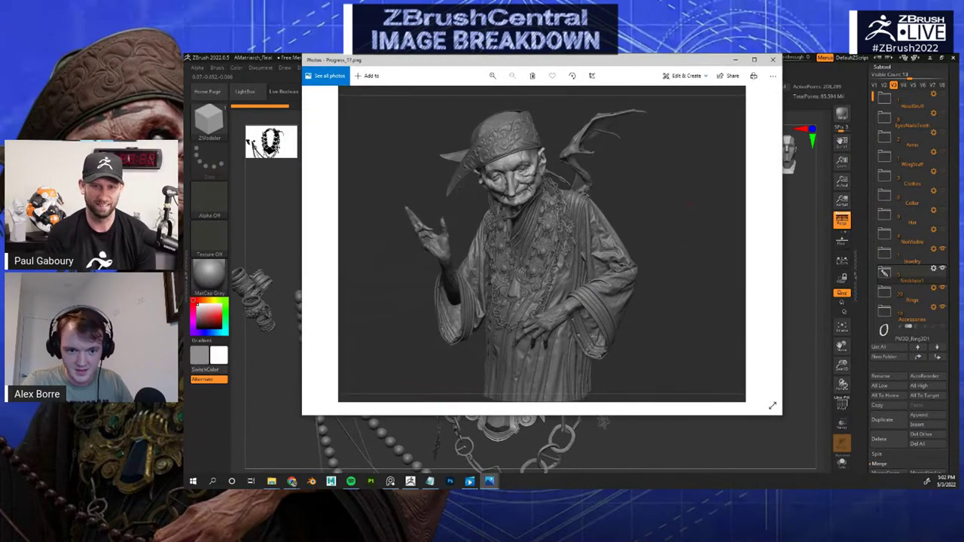
{"action": "left_click", "coordinate": [313, 242]}
{"action": "left_click", "coordinate": [312, 241]}
{"action": "key", "text": "Left"}
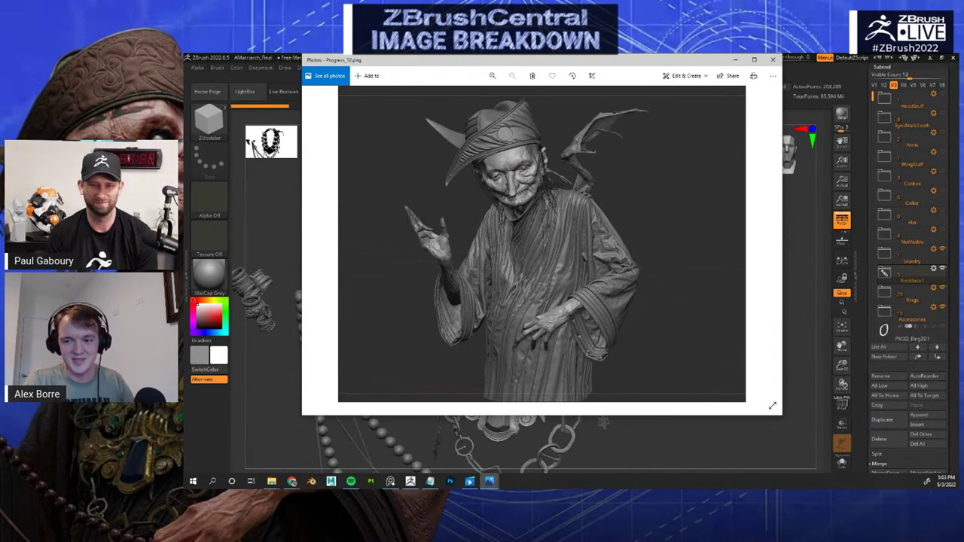
Enlarge the image window, advance through Progress_13.png to Progress_14.png, and examine the embroidered hat brim and face
{"action": "left_click_drag", "start_coordinate": [302, 415], "coordinate": [285, 460]}
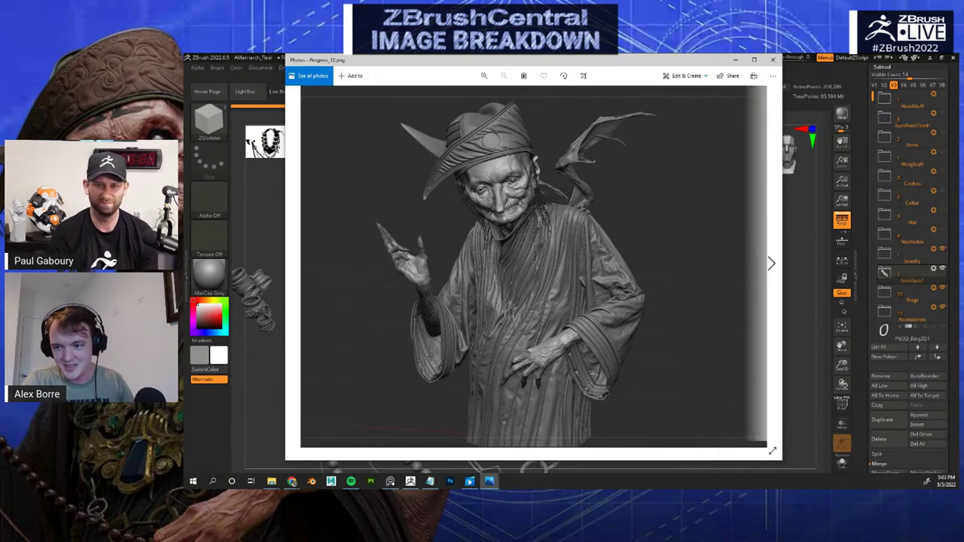
{"action": "left_click", "coordinate": [772, 263]}
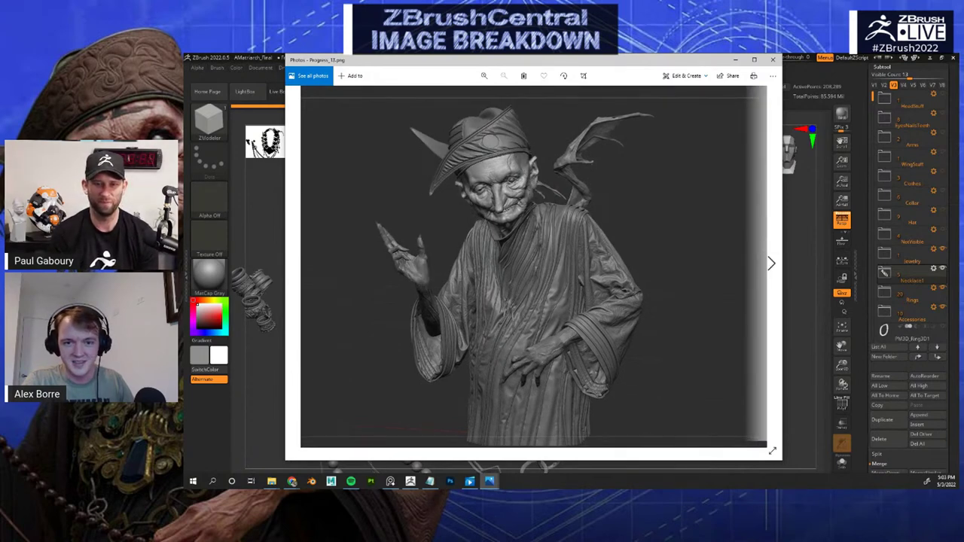
{"action": "left_click", "coordinate": [771, 263]}
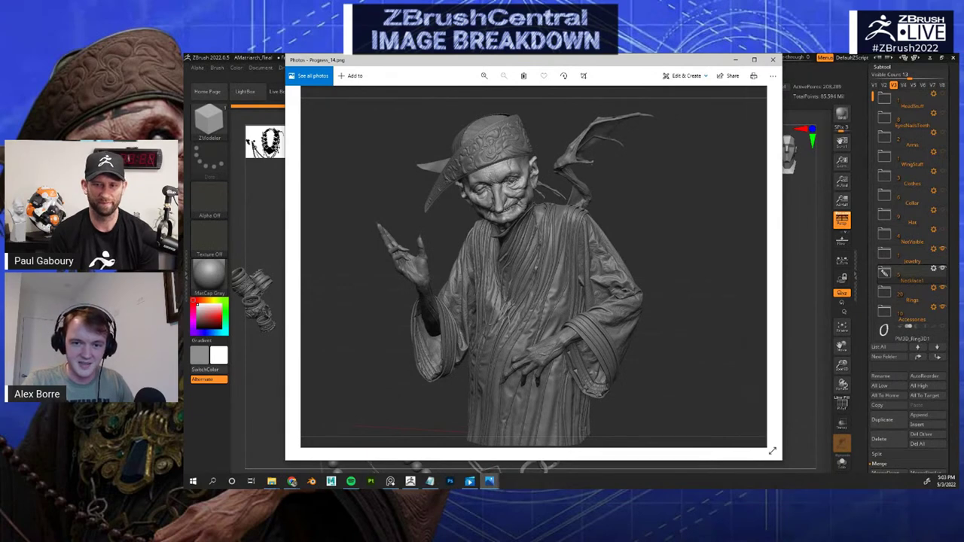
{"action": "scroll", "coordinate": [520, 173], "scroll_direction": "up", "scroll_amount": 5}
{"action": "left_click_drag", "start_coordinate": [520, 173], "coordinate": [569, 238]}
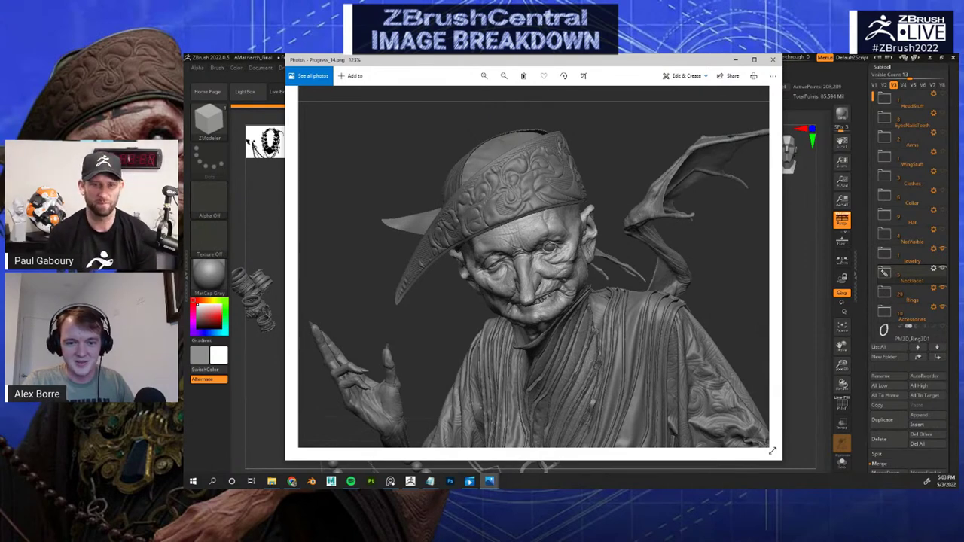
{"action": "scroll", "coordinate": [534, 268], "scroll_direction": "up", "scroll_amount": 1}
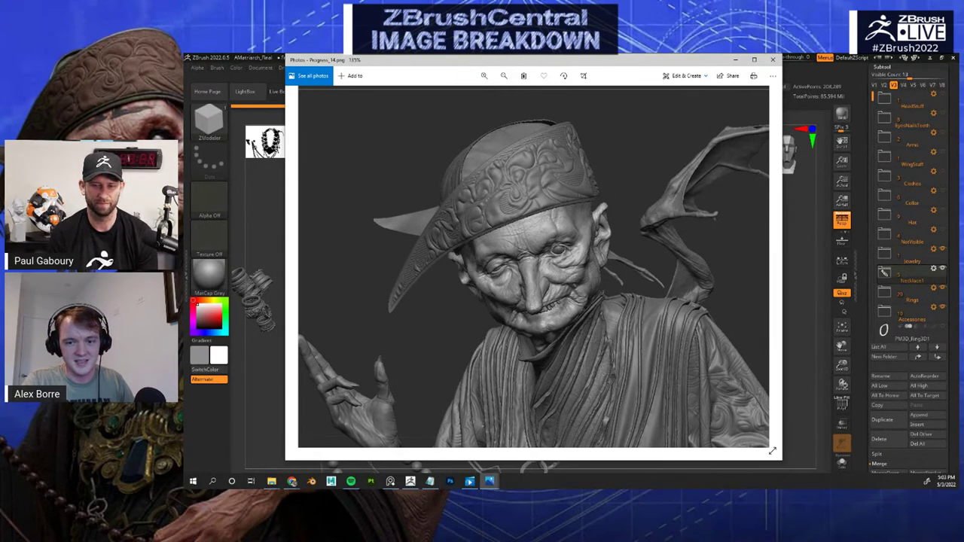
{"action": "scroll", "coordinate": [534, 268], "scroll_direction": "up", "scroll_amount": 2}
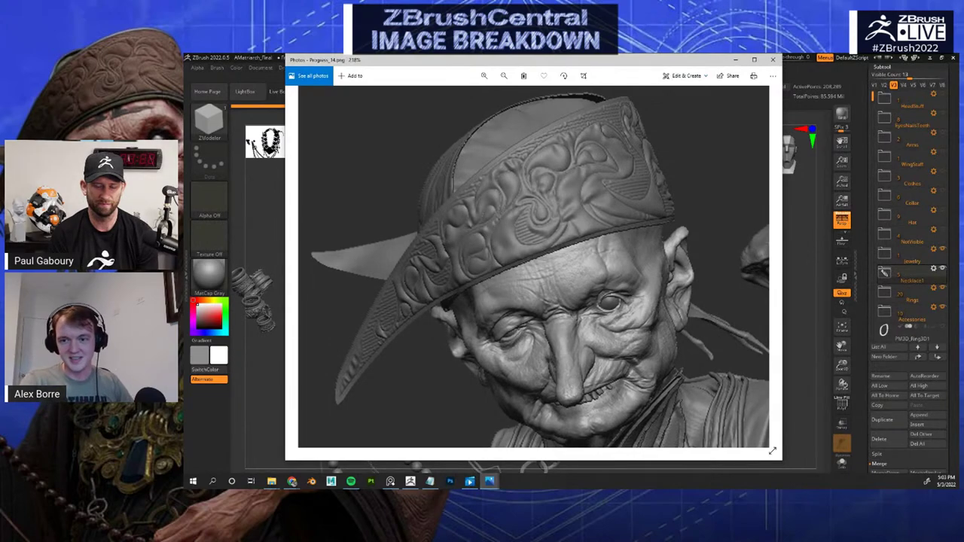
Switch back to ZBrush, show visibility set V2 with the clothes and hat, and select the hat's embroidered brim
{"action": "left_click", "coordinate": [736, 59]}
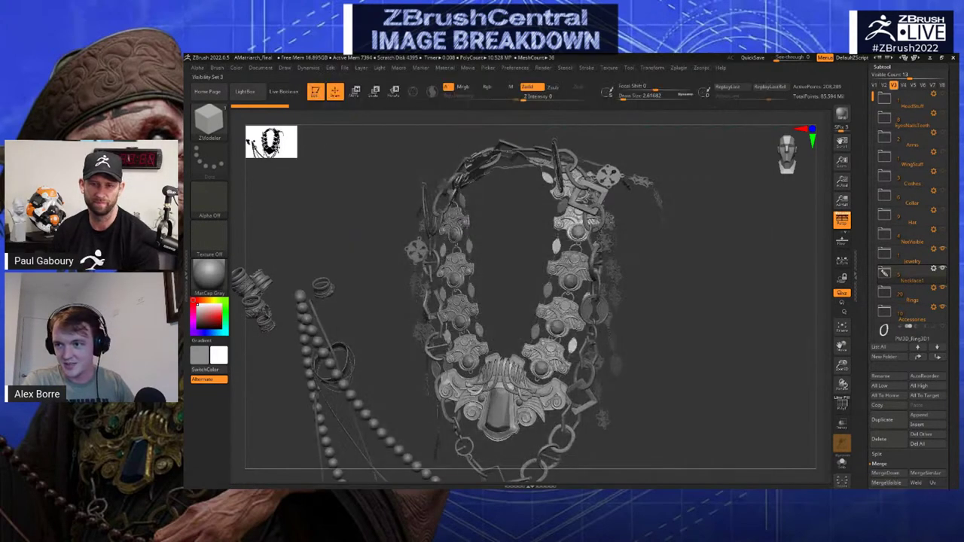
{"action": "left_click", "coordinate": [885, 85]}
{"action": "left_click_drag", "start_coordinate": [724, 151], "coordinate": [776, 369], "text": "alt"}
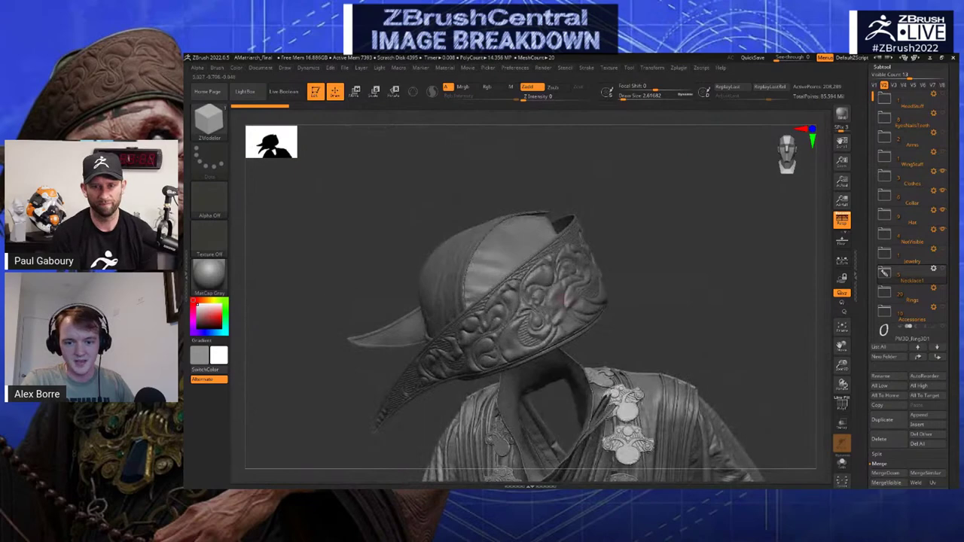
{"action": "left_click", "coordinate": [556, 294], "text": "alt"}
{"action": "mouse_move", "coordinate": [678, 143]}
{"action": "left_mouse_down", "text": "alt"}
{"action": "mouse_move", "coordinate": [711, 183]}
{"action": "mouse_move", "coordinate": [675, 219]}
{"action": "mouse_move", "coordinate": [721, 212]}
{"action": "left_mouse_up", "text": "alt"}
Choose the Move brush and view the stitched scroll pattern on the hat brim up close
{"action": "left_click", "coordinate": [606, 213]}
{"action": "key", "text": "b"}
{"action": "key", "text": "m"}
{"action": "key", "text": "v"}
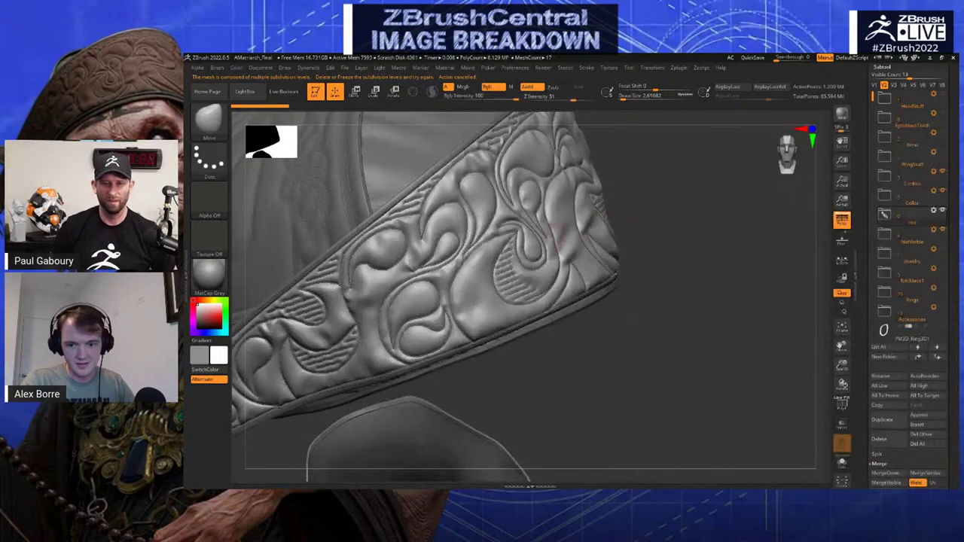
{"action": "left_click_drag", "start_coordinate": [671, 252], "coordinate": [544, 276]}
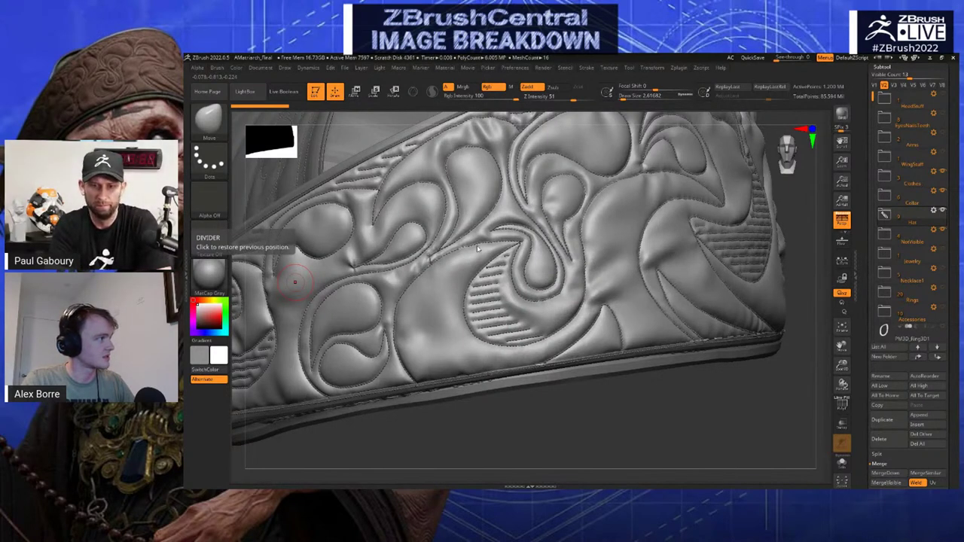
Bring in HatMD.JPG, examine the hat's flat pattern pieces and internal stitch lines, and move the image away again
{"action": "left_click_drag", "start_coordinate": [187, 64], "coordinate": [599, 55]}
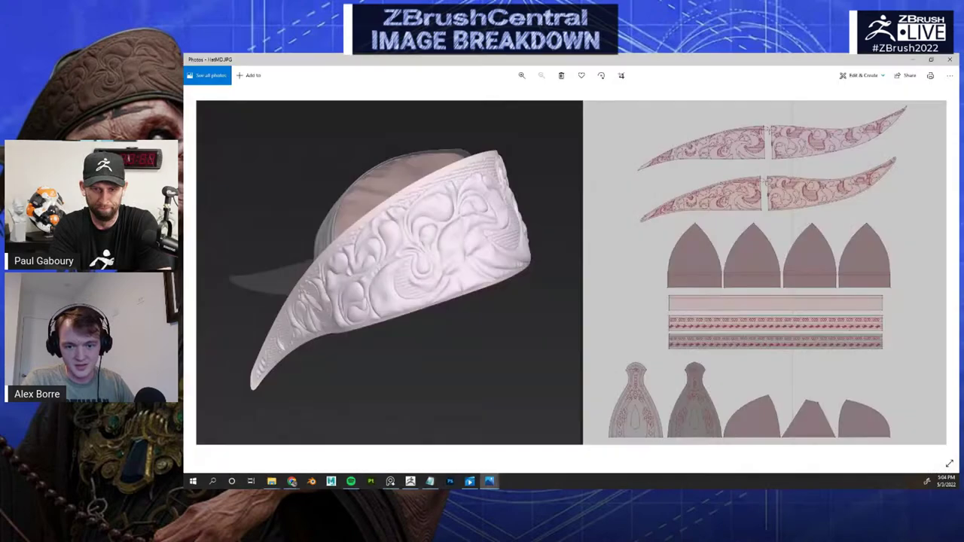
{"action": "scroll", "coordinate": [828, 166], "scroll_direction": "up", "scroll_amount": 5}
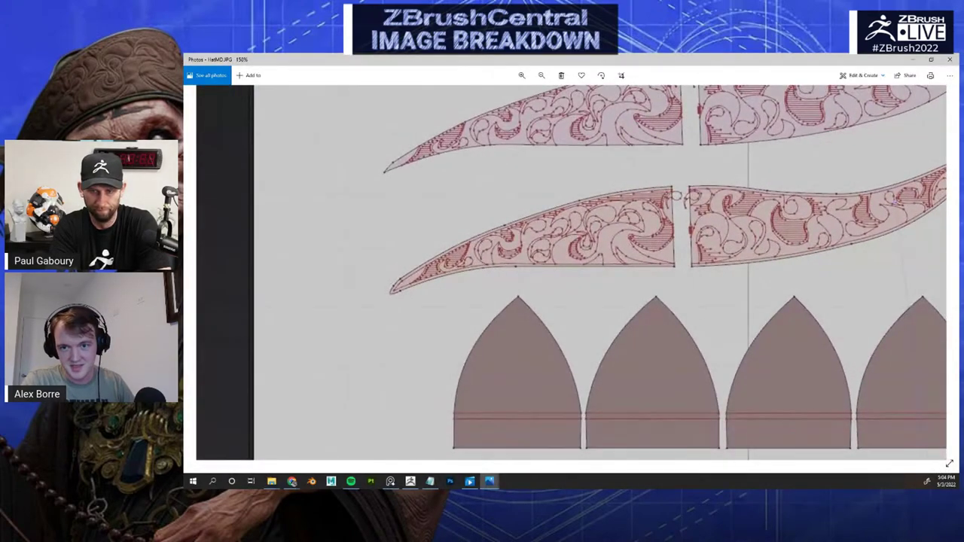
{"action": "scroll", "coordinate": [558, 233], "scroll_direction": "down", "scroll_amount": 5}
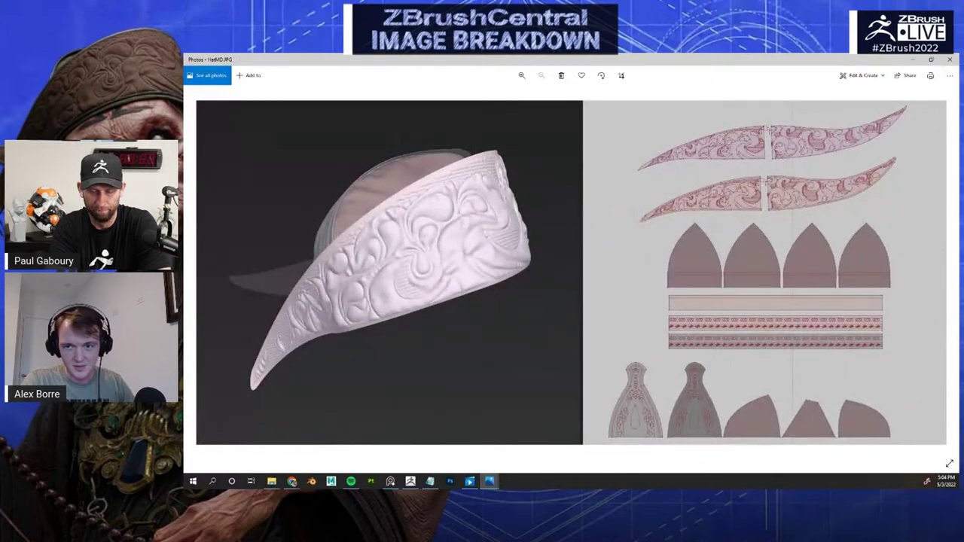
{"action": "left_click_drag", "start_coordinate": [612, 60], "coordinate": [185, 189]}
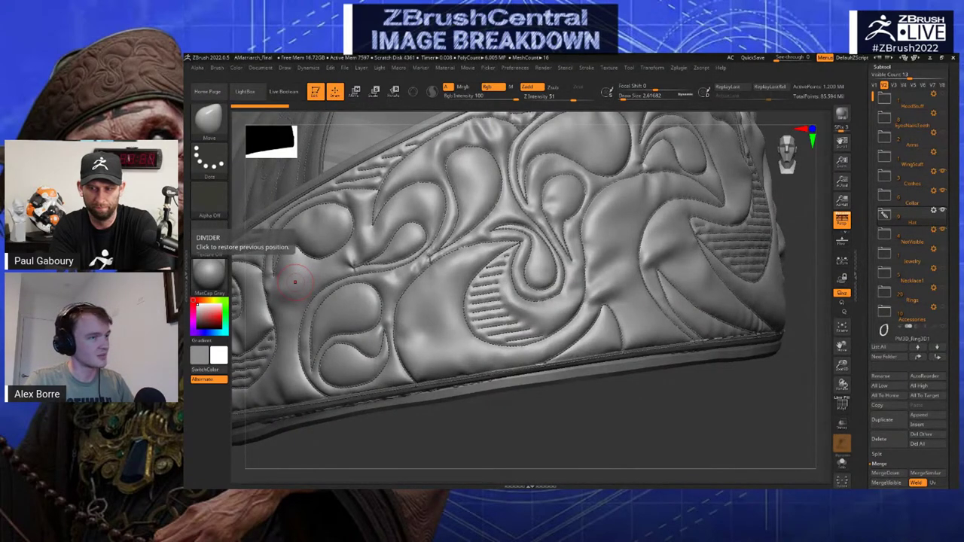
Examine the sculpted hat from several angles, comparing the puffed scrollwork of the brim with the crown panels
{"action": "left_click_drag", "start_coordinate": [680, 406], "coordinate": [639, 376], "text": "alt"}
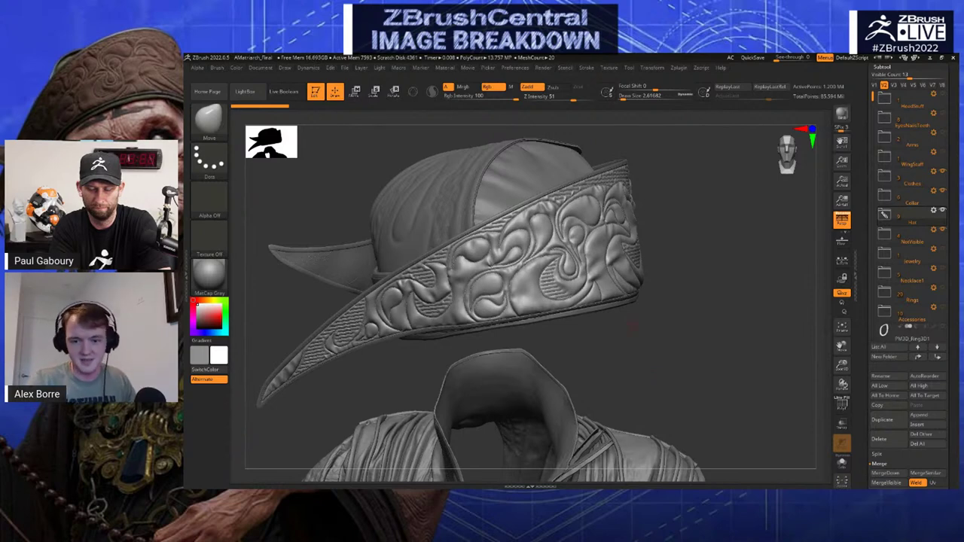
{"action": "left_click_drag", "start_coordinate": [633, 326], "coordinate": [642, 286]}
{"action": "left_click_drag", "start_coordinate": [703, 270], "coordinate": [735, 295]}
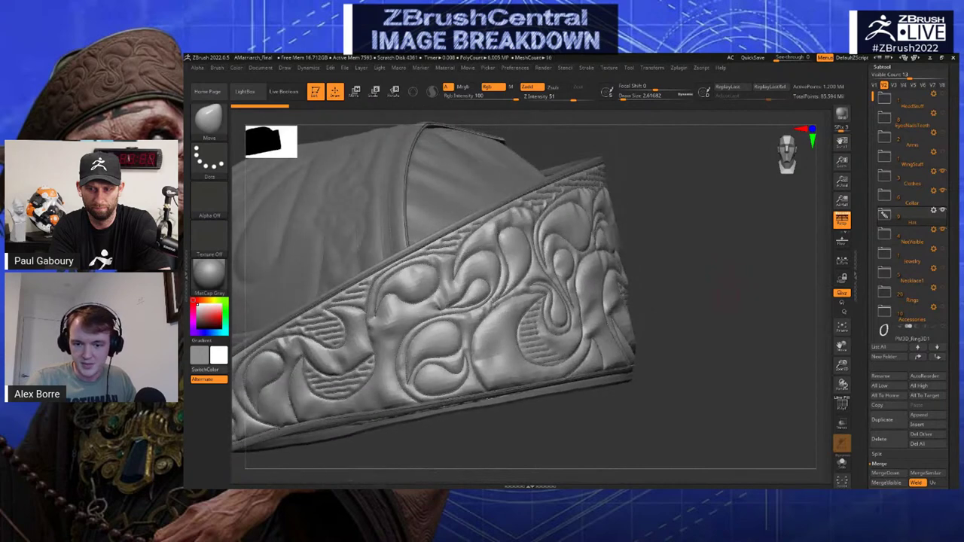
{"action": "right_click_drag", "start_coordinate": [727, 298], "coordinate": [753, 295]}
{"action": "left_click_drag", "start_coordinate": [741, 272], "coordinate": [712, 260], "text": "alt"}
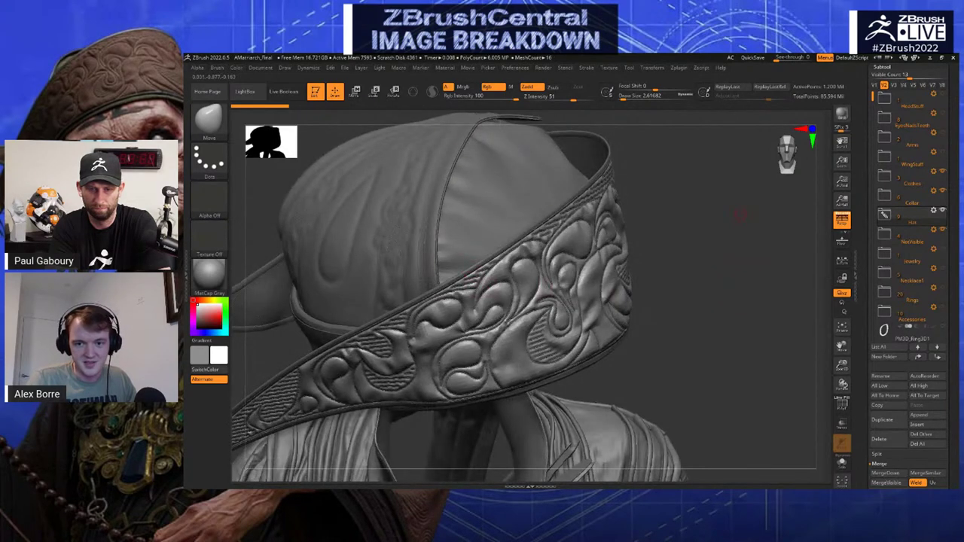
{"action": "right_click_drag", "start_coordinate": [740, 216], "coordinate": [726, 223]}
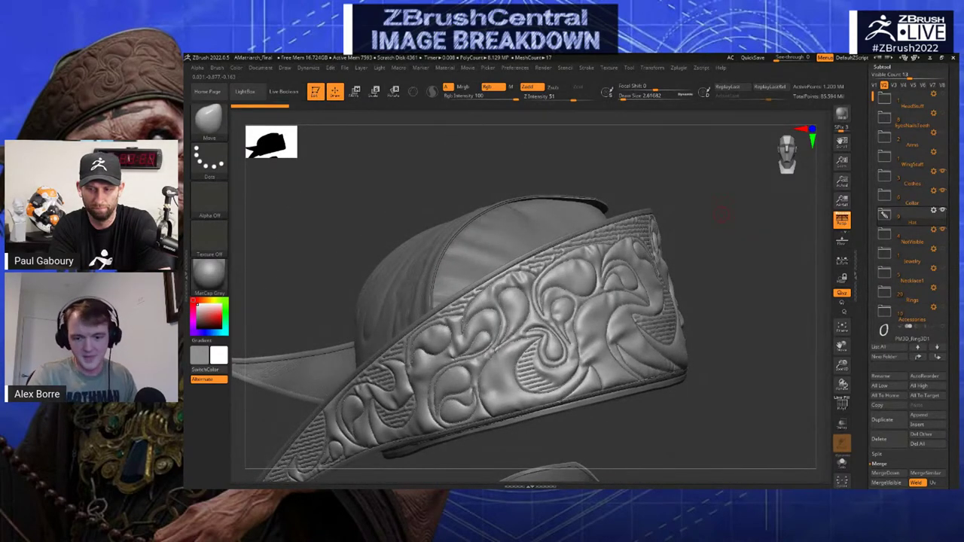
Select the robe's sleeves subtool and examine the draped folds of the robe, sleeves and collar below the hat
{"action": "right_click_drag", "start_coordinate": [725, 215], "coordinate": [587, 276]}
{"action": "left_click", "coordinate": [587, 276], "text": "alt"}
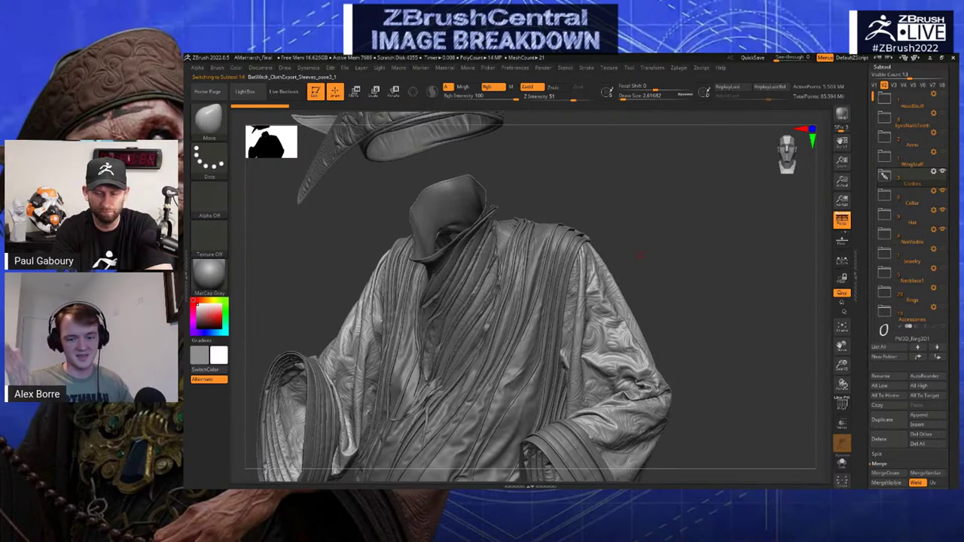
{"action": "left_click_drag", "start_coordinate": [656, 256], "coordinate": [702, 257]}
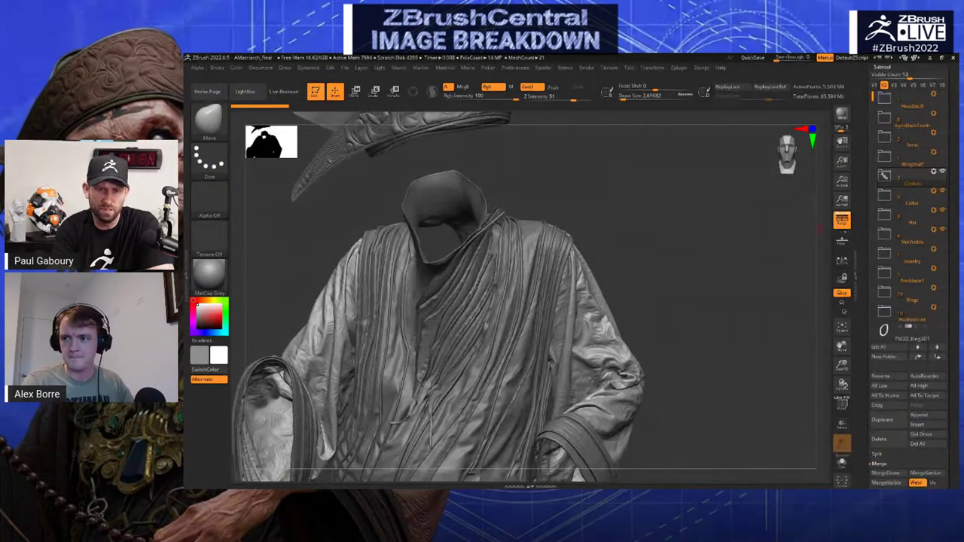
{"action": "left_click_drag", "start_coordinate": [746, 226], "coordinate": [772, 315]}
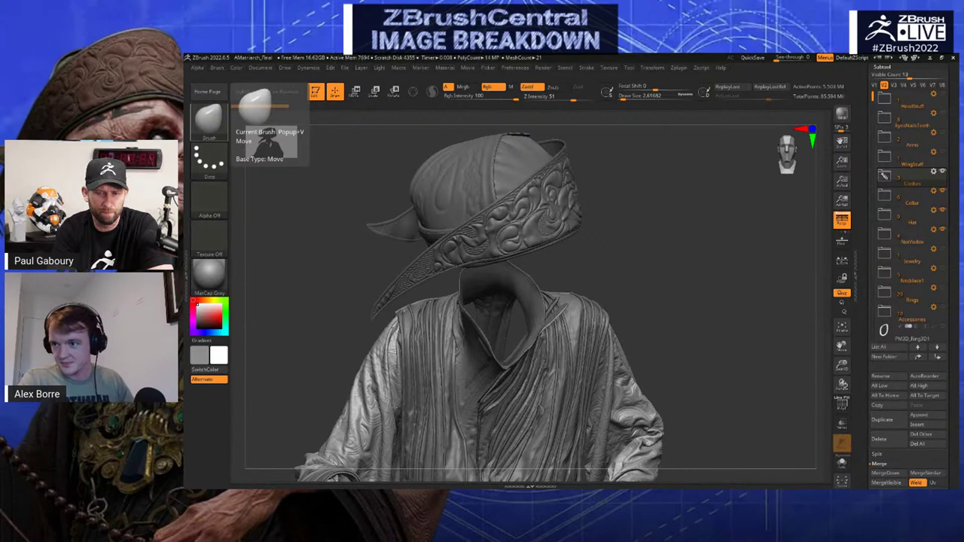
Show the V1 subtool visibility set, select the head, and step it down to its lower subdivision levels
{"action": "left_click", "coordinate": [875, 85]}
{"action": "left_click_drag", "start_coordinate": [757, 234], "coordinate": [716, 207]}
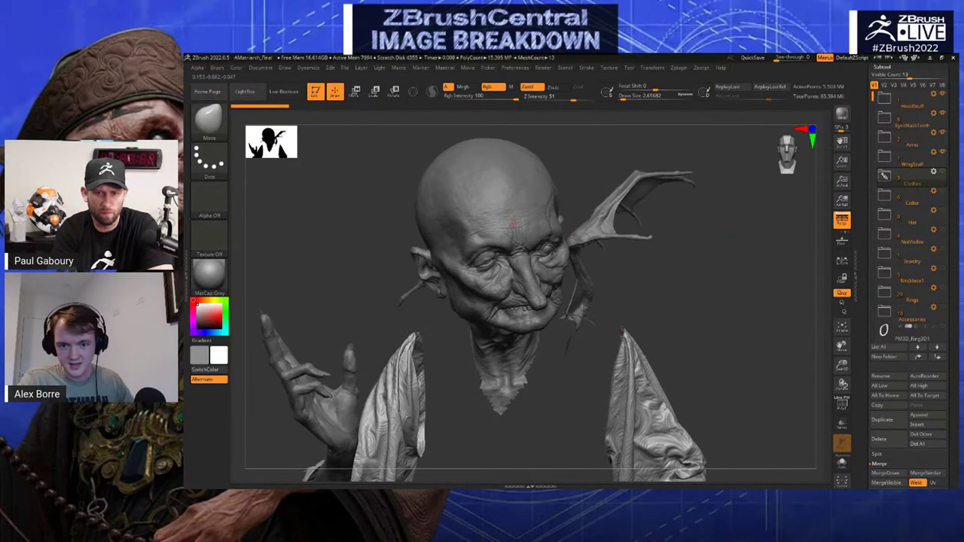
{"action": "left_click", "coordinate": [520, 226], "text": "alt"}
{"action": "left_click_drag", "start_coordinate": [648, 226], "coordinate": [646, 165]}
{"action": "key", "text": "shift+d"}
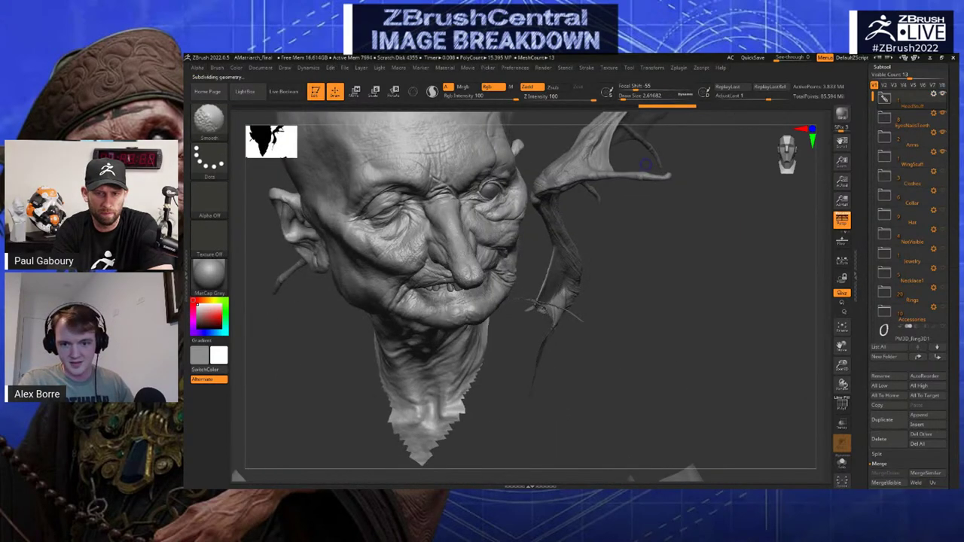
{"action": "key", "text": "shift+d"}
{"action": "key", "text": "shift+d"}
{"action": "key", "text": "shift+d"}
Display the head's wireframe with PolyFrame and examine the topology of the mouth, nose, eyes and neck
{"action": "left_click", "coordinate": [842, 404]}
{"action": "left_click_drag", "start_coordinate": [696, 280], "coordinate": [682, 339], "text": "alt"}
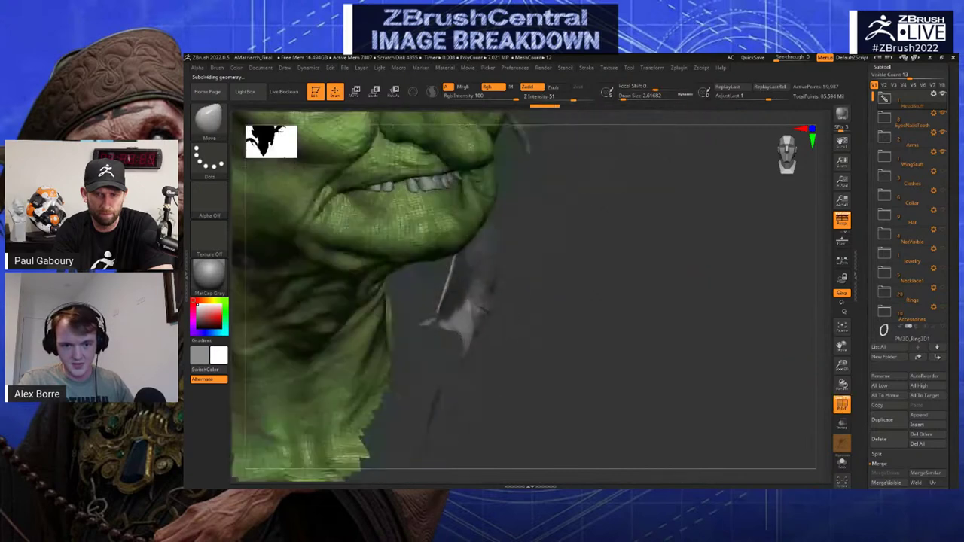
{"action": "left_click_drag", "start_coordinate": [663, 226], "coordinate": [707, 375], "text": "alt"}
{"action": "left_click_drag", "start_coordinate": [723, 324], "coordinate": [588, 313]}
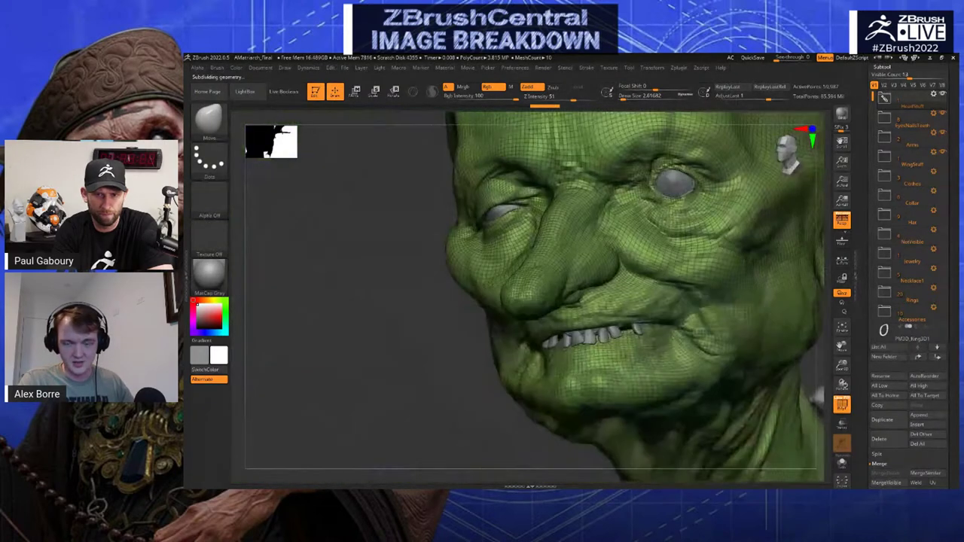
Try to morph the head to its UV layout and check its list of layers
{"action": "left_click_drag", "start_coordinate": [868, 452], "coordinate": [823, 160]}
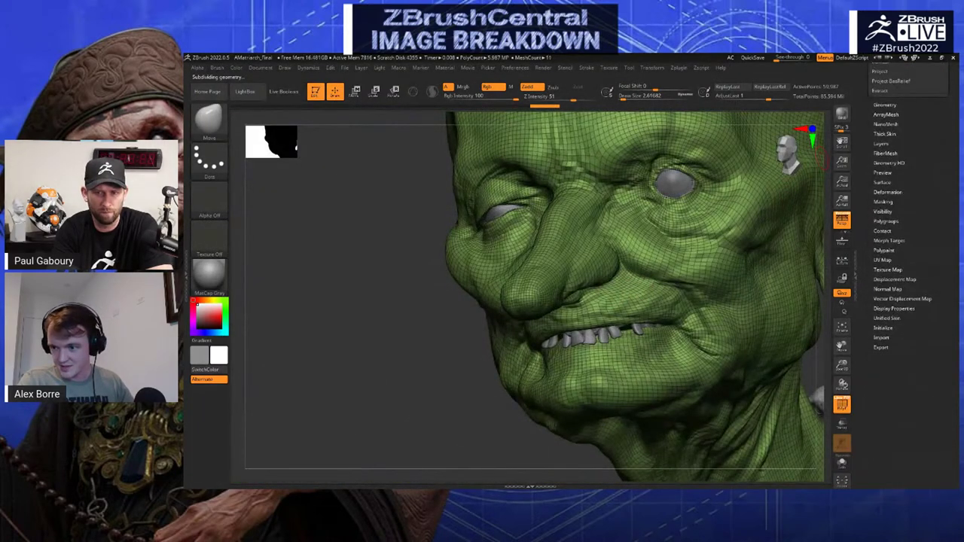
{"action": "left_click", "coordinate": [882, 260]}
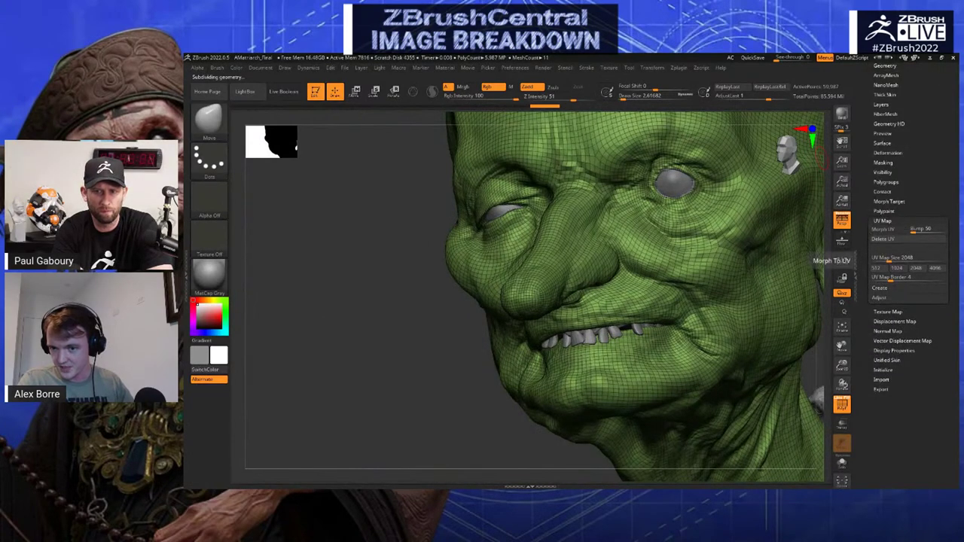
{"action": "left_click_drag", "start_coordinate": [776, 332], "coordinate": [753, 248], "text": "alt"}
{"action": "left_click_drag", "start_coordinate": [743, 294], "coordinate": [784, 287]}
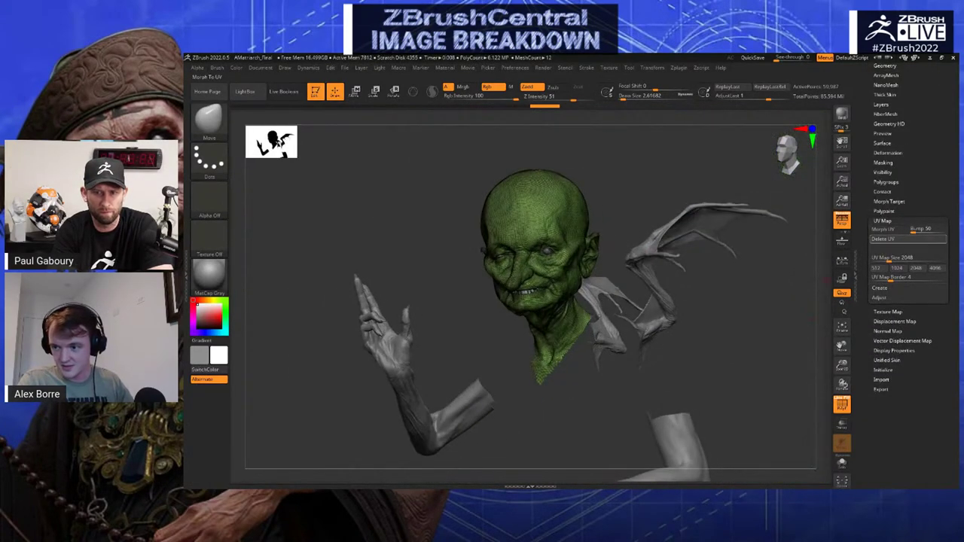
{"action": "left_click", "coordinate": [893, 239]}
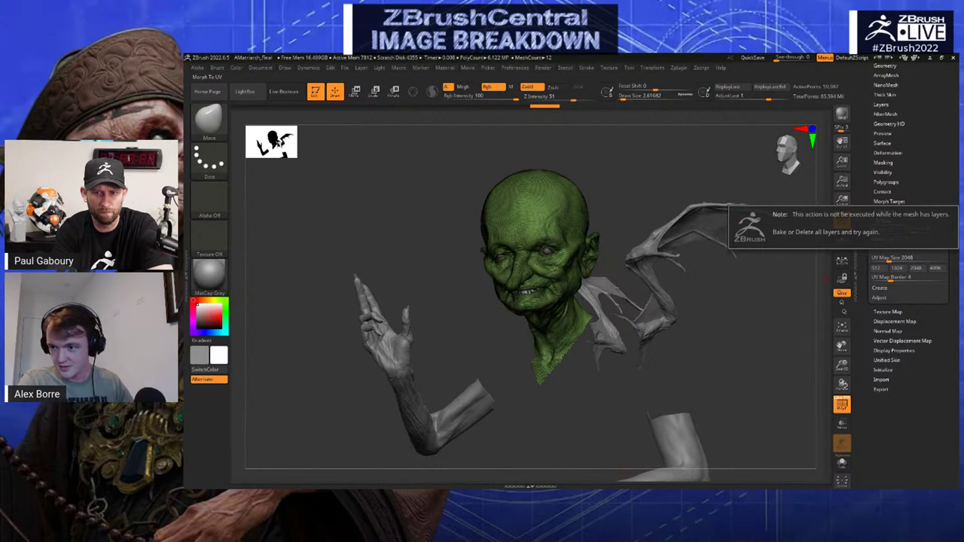
{"action": "left_click", "coordinate": [882, 105]}
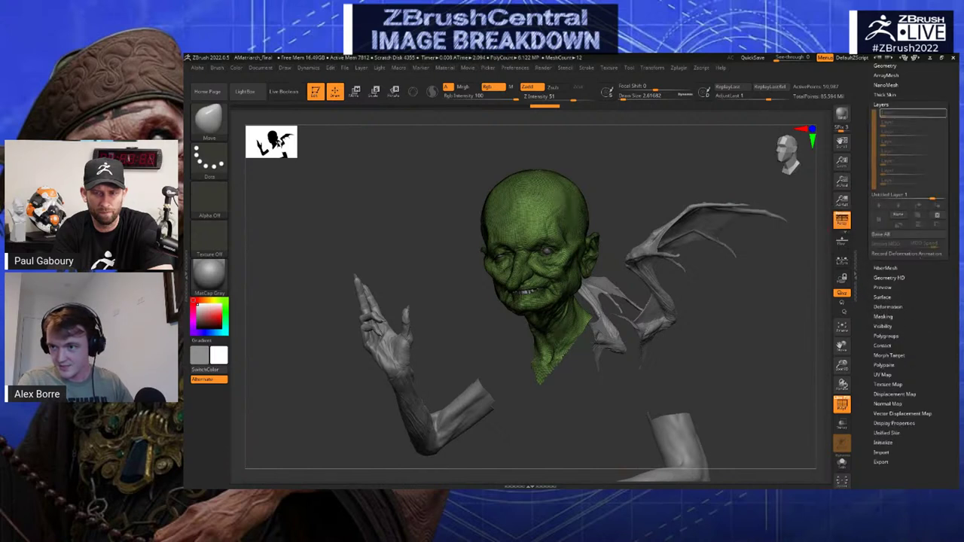
{"action": "left_click", "coordinate": [882, 104]}
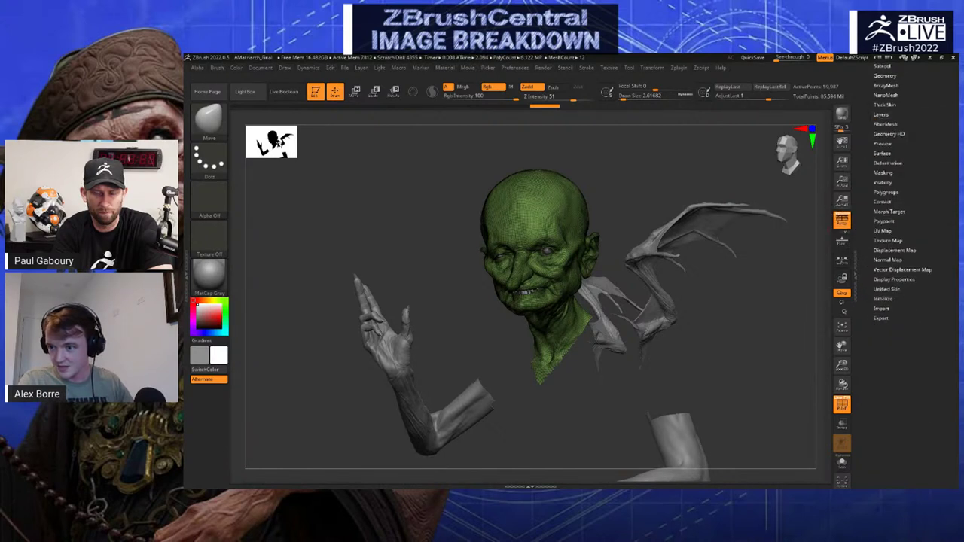
Reveal the hidden neck and shoulder part of the head mesh and try the UV morph again
{"action": "left_click_drag", "start_coordinate": [731, 328], "coordinate": [763, 328], "text": "shift"}
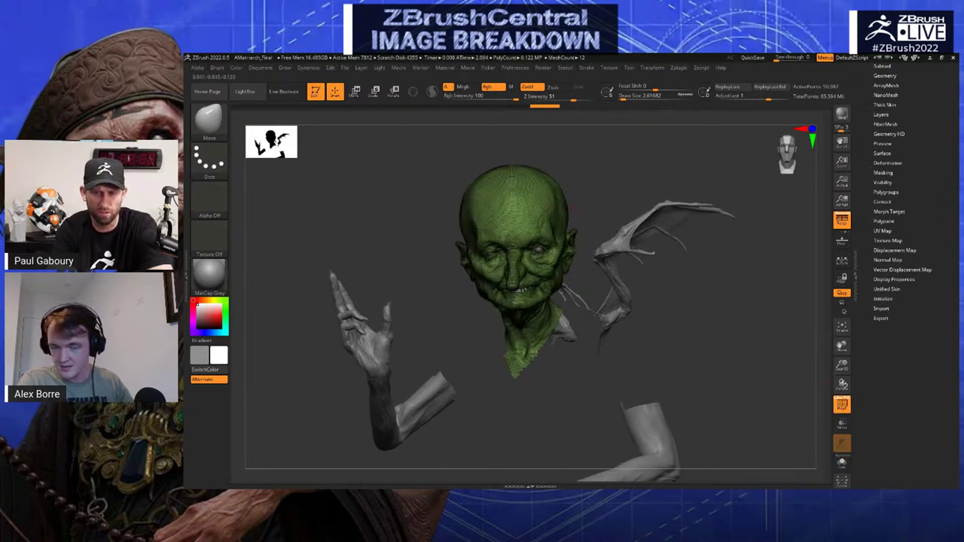
{"action": "left_click_drag", "start_coordinate": [573, 205], "coordinate": [655, 174]}
{"action": "left_click", "coordinate": [882, 231]}
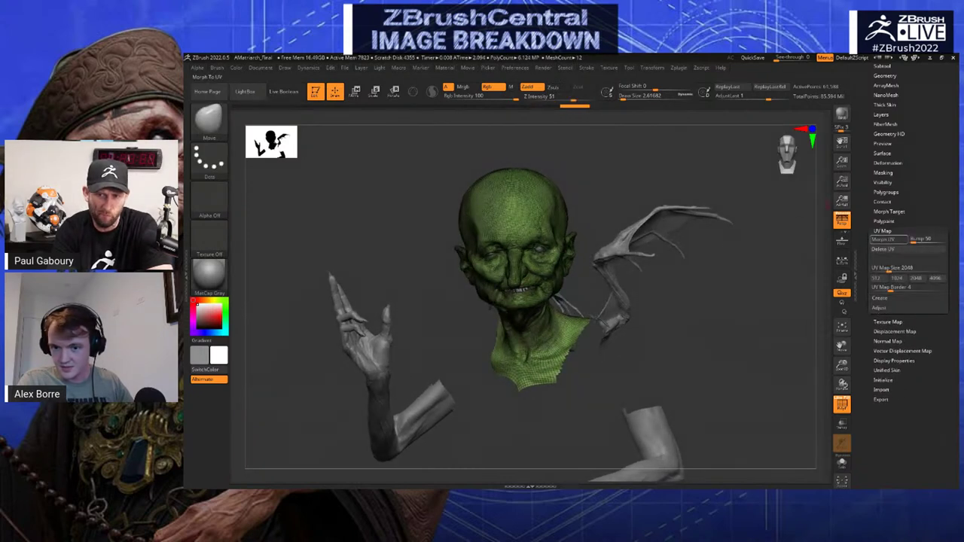
{"action": "left_click", "coordinate": [885, 238]}
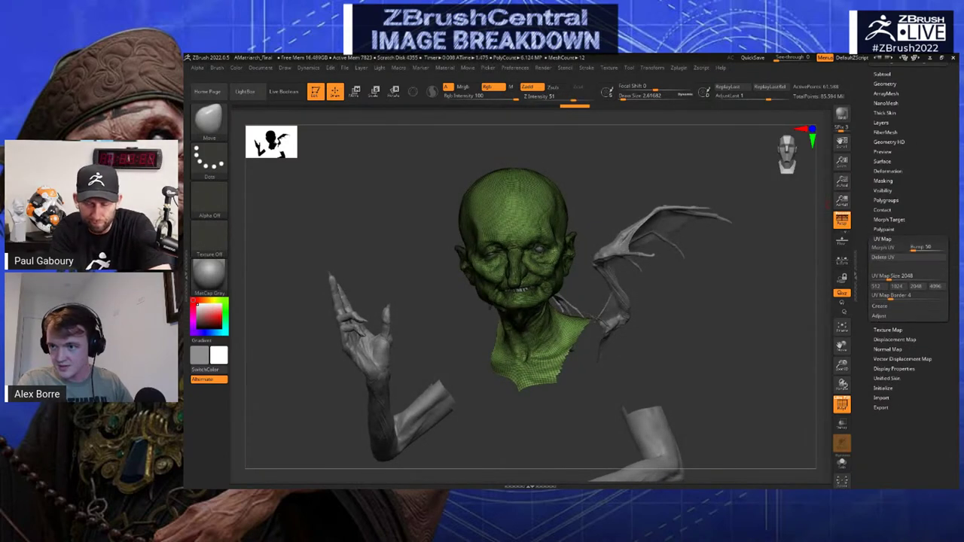
Delete the head's layer and morph the mesh to its flat UV layout
{"action": "left_click", "coordinate": [882, 114]}
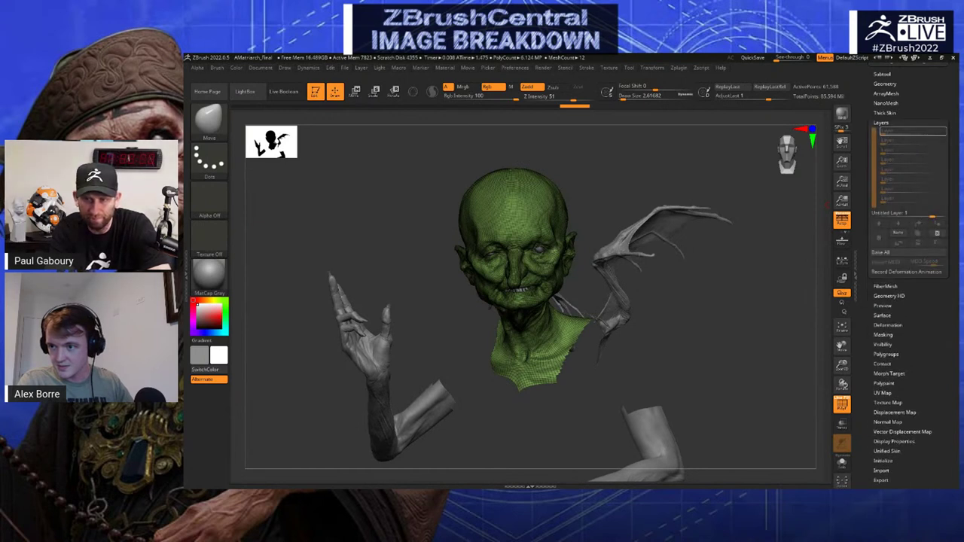
{"action": "left_click", "coordinate": [937, 233]}
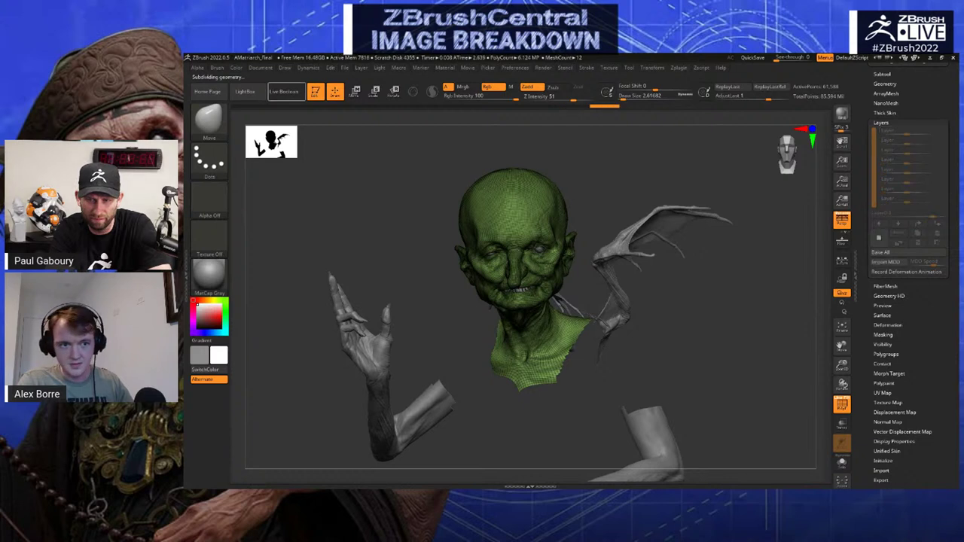
{"action": "mouse_move", "coordinate": [801, 339]}
{"action": "left_mouse_down"}
{"action": "mouse_move", "coordinate": [783, 340]}
{"action": "mouse_move", "coordinate": [795, 340]}
{"action": "left_mouse_up"}
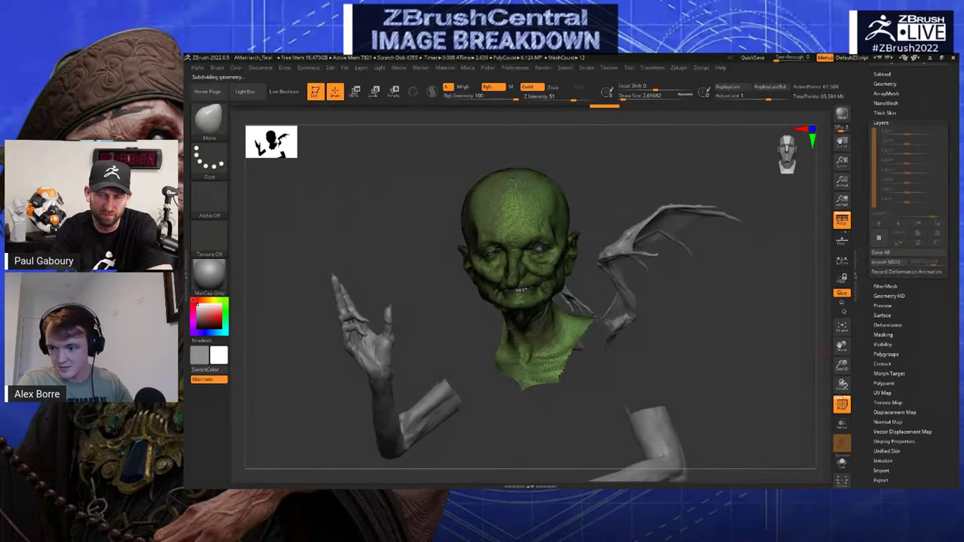
{"action": "left_click", "coordinate": [882, 393]}
{"action": "left_click", "coordinate": [883, 246]}
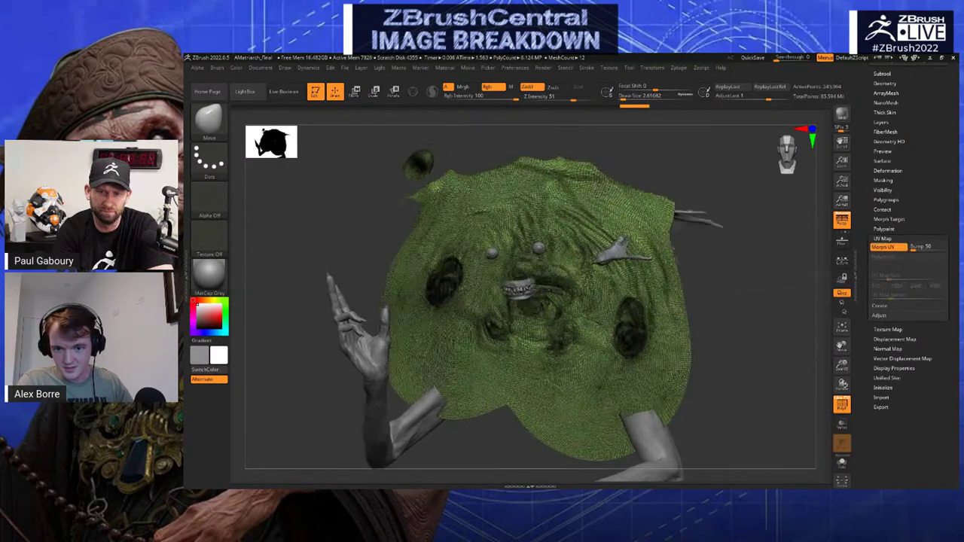
Examine the flattened UV layout of the head and return the mesh to its 3D shape
{"action": "left_click_drag", "start_coordinate": [505, 444], "coordinate": [520, 377]}
{"action": "mouse_move", "coordinate": [682, 233]}
{"action": "left_mouse_down"}
{"action": "mouse_move", "coordinate": [702, 335]}
{"action": "mouse_move", "coordinate": [725, 336]}
{"action": "mouse_move", "coordinate": [701, 331]}
{"action": "mouse_move", "coordinate": [682, 354]}
{"action": "mouse_move", "coordinate": [691, 326]}
{"action": "mouse_move", "coordinate": [727, 315]}
{"action": "mouse_move", "coordinate": [697, 305]}
{"action": "left_mouse_up"}
{"action": "key", "text": "ctrl+z"}
{"action": "left_click", "coordinate": [883, 239]}
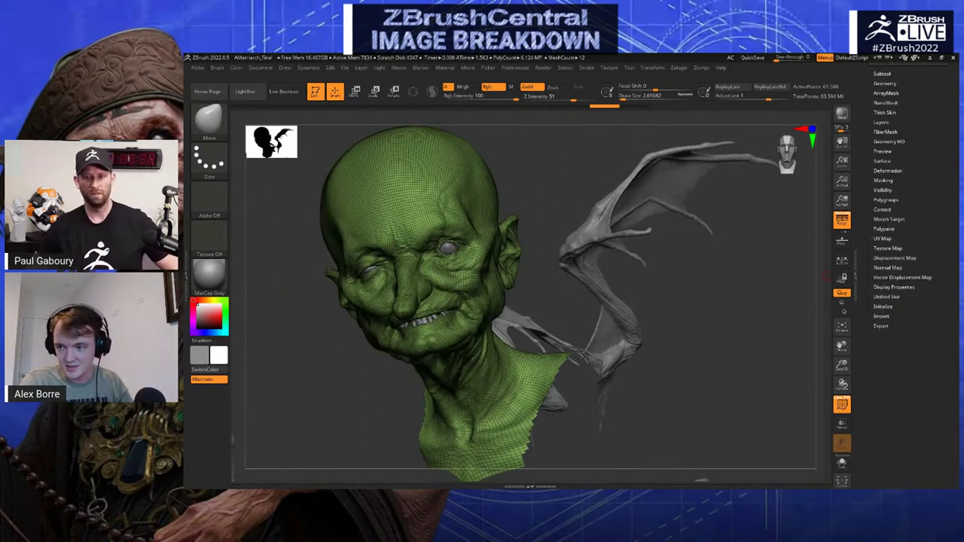
Return to the subtool list and raise the head's subdivision level
{"action": "left_click_drag", "start_coordinate": [927, 235], "coordinate": [927, 283]}
{"action": "left_click", "coordinate": [882, 122]}
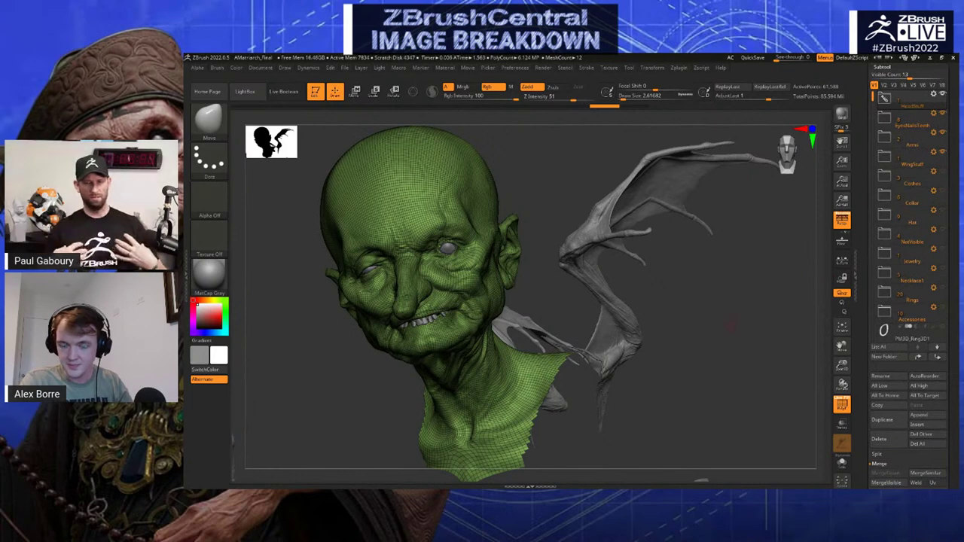
{"action": "left_click_drag", "start_coordinate": [725, 316], "coordinate": [737, 331]}
{"action": "key", "text": "d"}
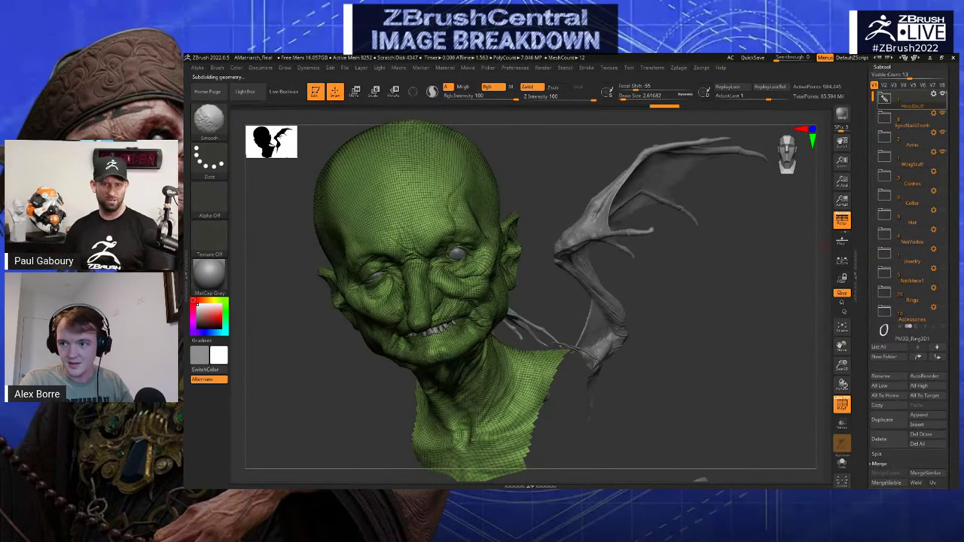
Show the whole character, select the necklace to examine its polygroups, and view the chest jewelry without PolyFrame
{"action": "left_click", "coordinate": [523, 445], "text": "alt"}
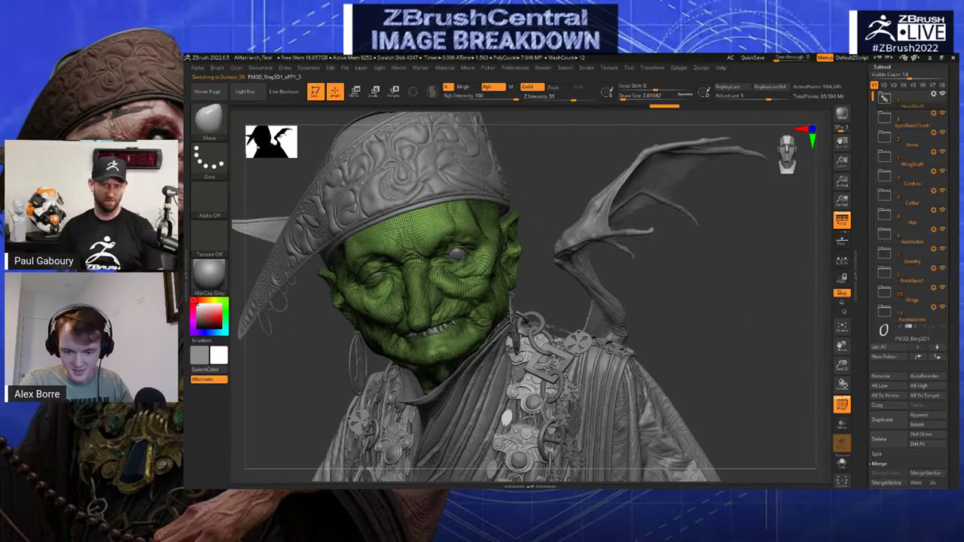
{"action": "right_click_drag", "start_coordinate": [521, 446], "coordinate": [524, 473], "text": "ctrl"}
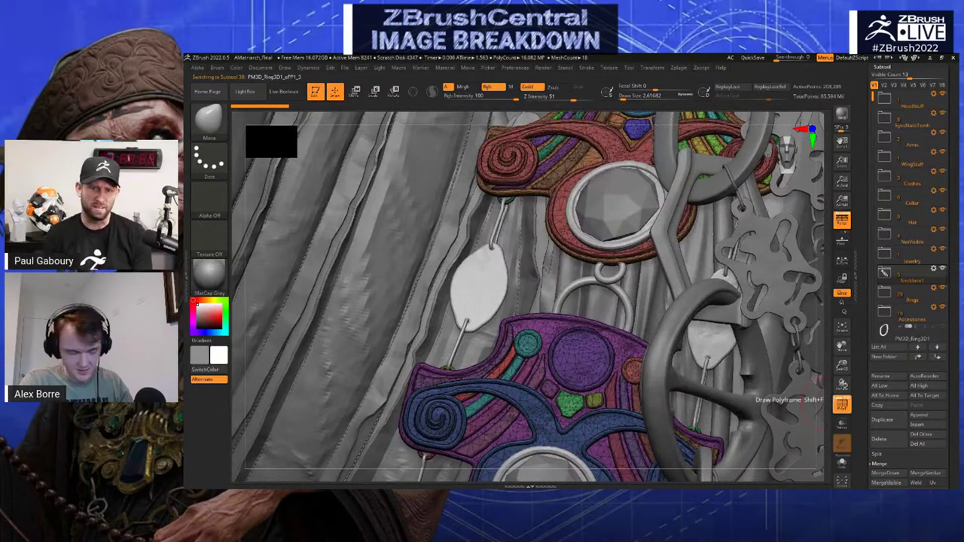
{"action": "left_click", "coordinate": [843, 404]}
{"action": "key", "text": "f"}
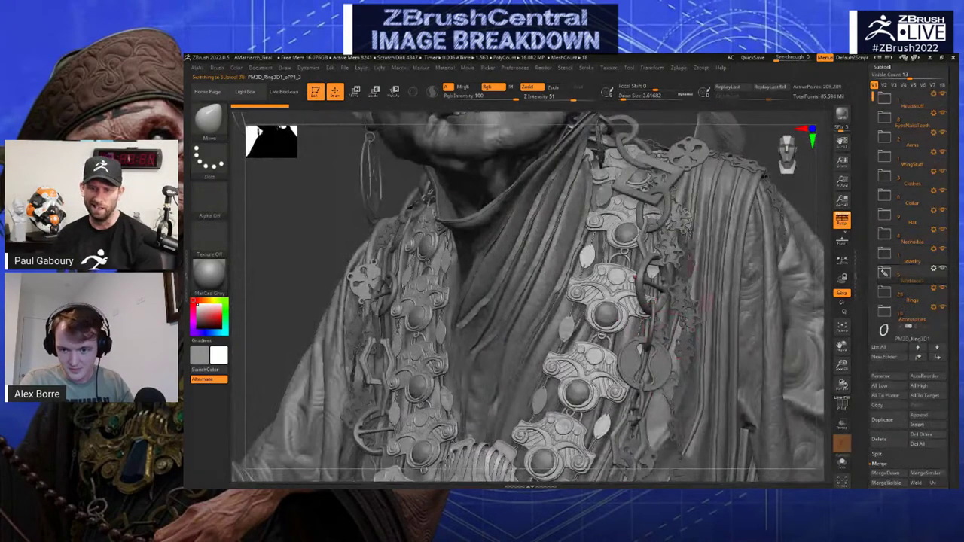
{"action": "right_click_drag", "start_coordinate": [645, 345], "coordinate": [405, 365]}
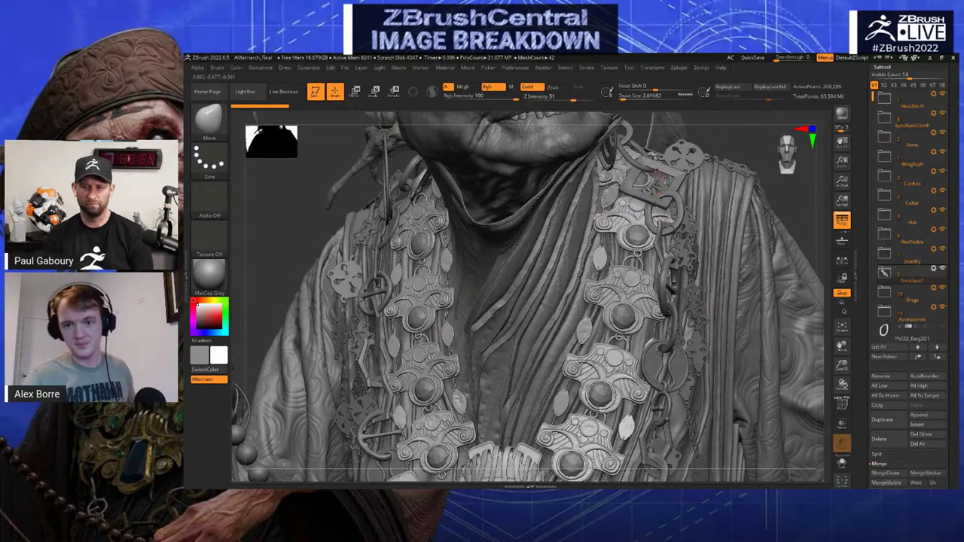
{"action": "right_click_drag", "start_coordinate": [731, 129], "coordinate": [678, 64], "text": "ctrl"}
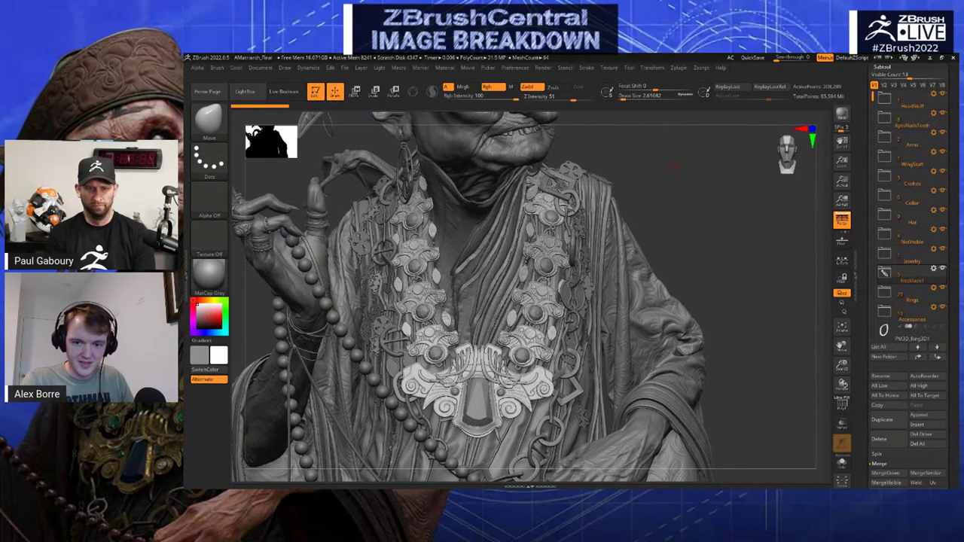
Select the hat and examine the stitched scrollwork on its brim up close and from the front
{"action": "left_click_drag", "start_coordinate": [676, 167], "coordinate": [722, 205], "text": "alt"}
{"action": "left_click", "coordinate": [494, 195], "text": "alt"}
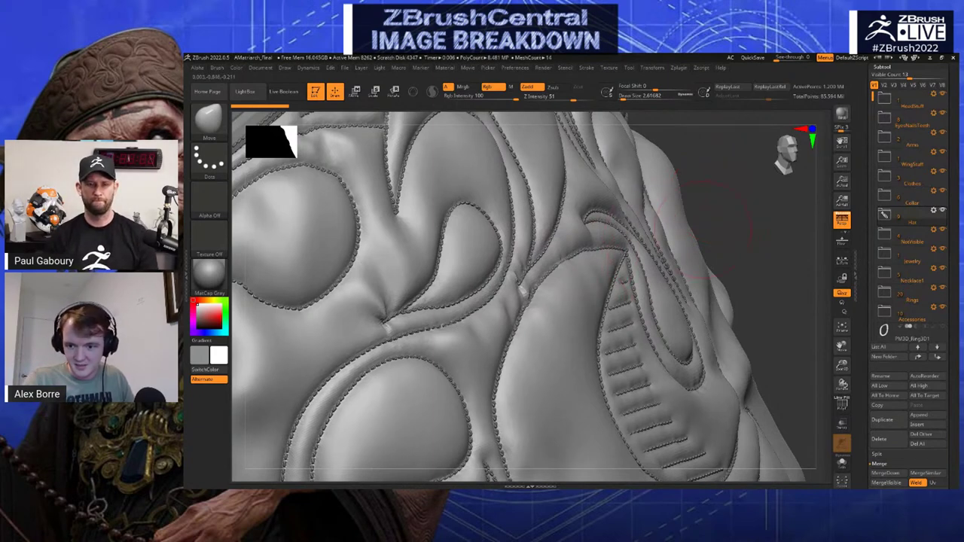
{"action": "right_click_drag", "start_coordinate": [653, 249], "coordinate": [418, 220], "text": "ctrl"}
{"action": "right_click_drag", "start_coordinate": [620, 168], "coordinate": [411, 241]}
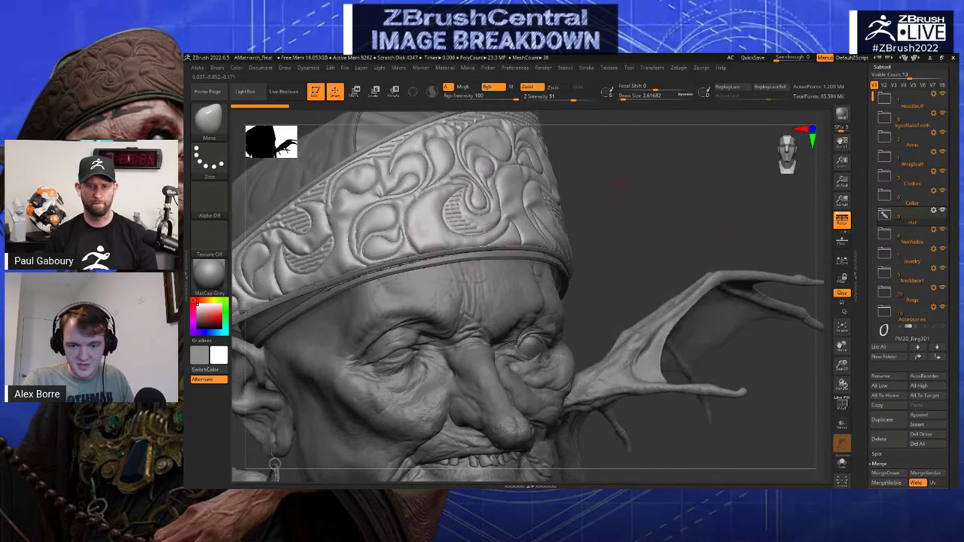
{"action": "right_click_drag", "start_coordinate": [623, 197], "coordinate": [657, 198]}
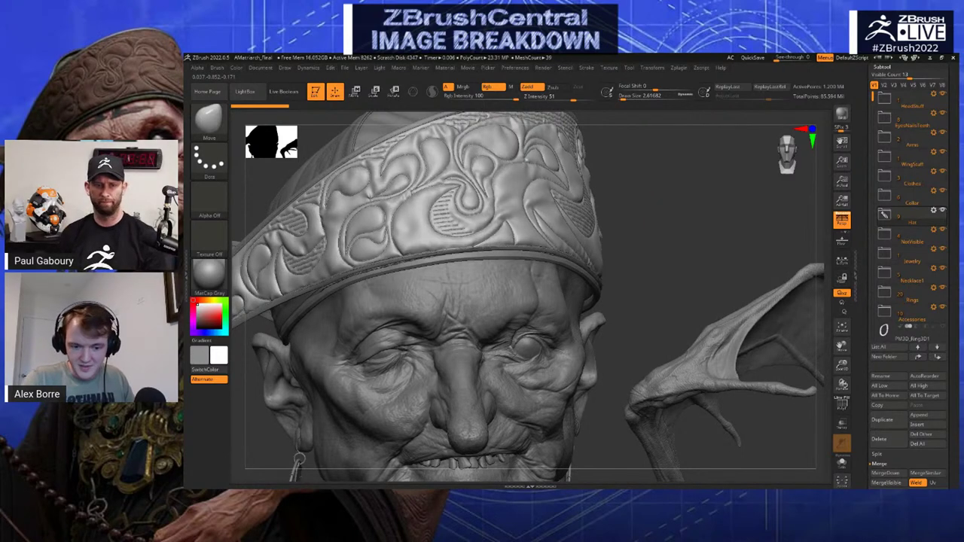
Select the earring in the Accessories folder and view its carved pendant inside the hoop up close
{"action": "right_click_drag", "start_coordinate": [654, 202], "coordinate": [544, 136], "text": "ctrl"}
{"action": "left_click", "coordinate": [509, 318], "text": "alt"}
{"action": "right_click_drag", "start_coordinate": [511, 320], "coordinate": [531, 341], "text": "ctrl"}
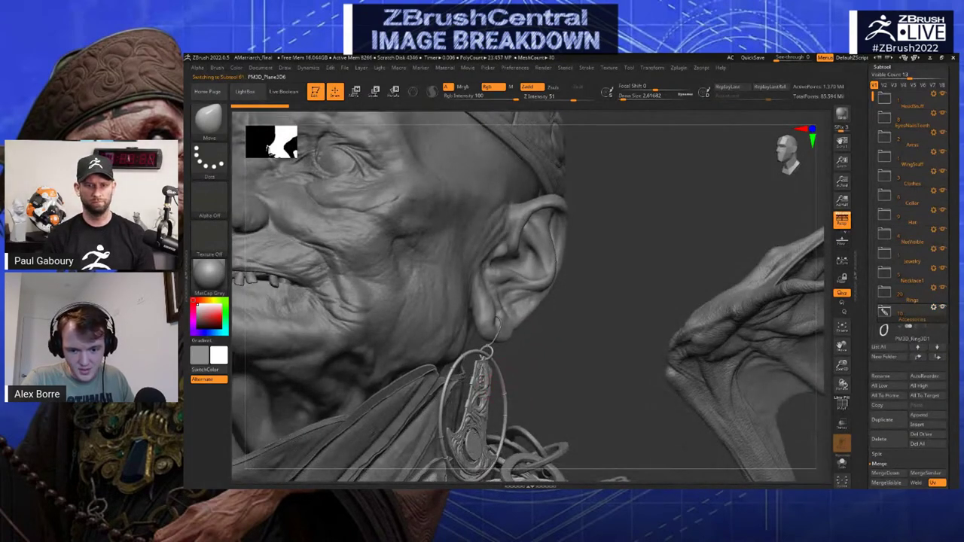
{"action": "right_click_drag", "start_coordinate": [490, 386], "coordinate": [482, 253]}
{"action": "right_click_drag", "start_coordinate": [766, 301], "coordinate": [564, 225]}
{"action": "right_click_drag", "start_coordinate": [483, 196], "coordinate": [486, 235], "text": "ctrl"}
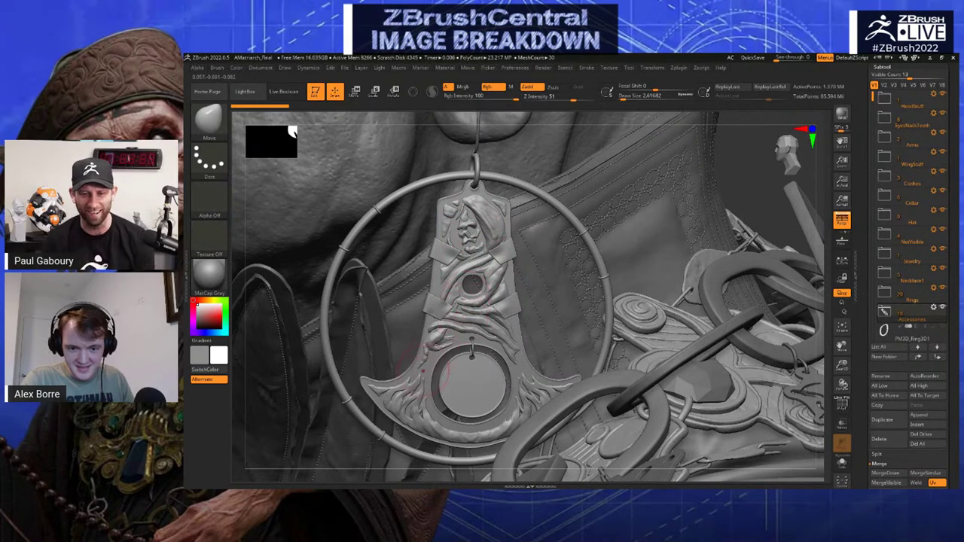
Examine the earring pendant's carved hooded face and blade ornament from several angles, ending on the whole head and shoulders
{"action": "right_click_drag", "start_coordinate": [506, 328], "coordinate": [517, 319]}
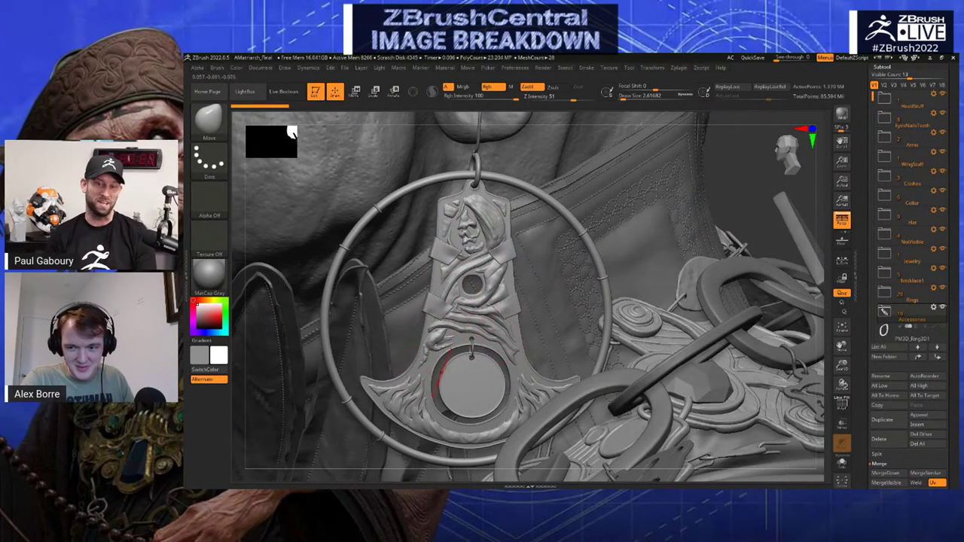
{"action": "right_click_drag", "start_coordinate": [483, 363], "coordinate": [511, 362]}
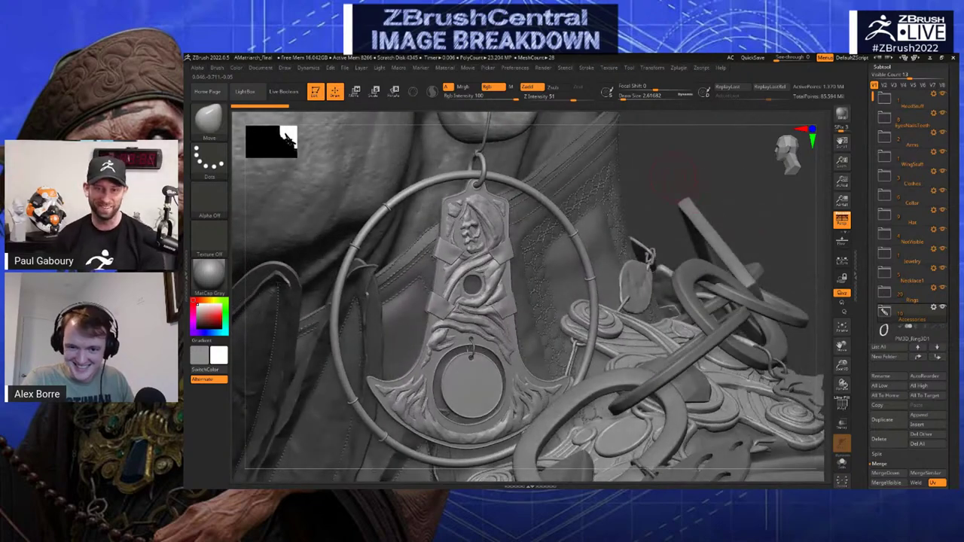
{"action": "right_click_drag", "start_coordinate": [287, 139], "coordinate": [283, 140]}
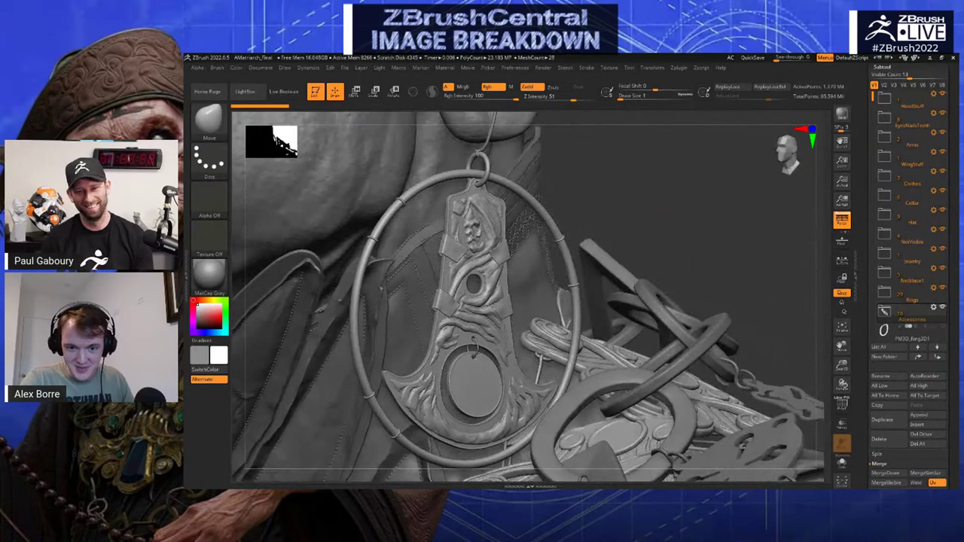
{"action": "right_click_drag", "start_coordinate": [567, 255], "coordinate": [617, 252]}
{"action": "right_click_drag", "start_coordinate": [612, 202], "coordinate": [667, 225]}
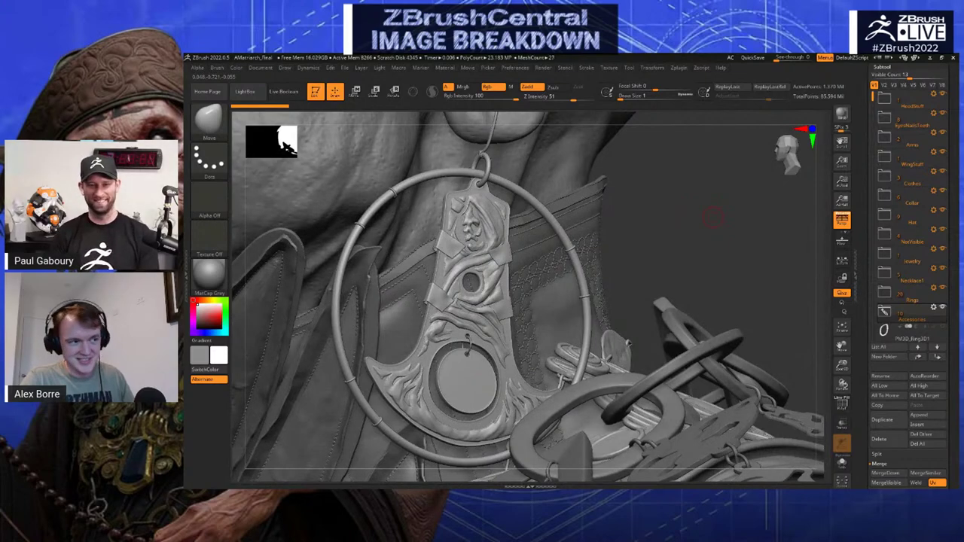
{"action": "right_click_drag", "start_coordinate": [706, 214], "coordinate": [471, 292]}
{"action": "right_click_drag", "start_coordinate": [575, 241], "coordinate": [596, 280]}
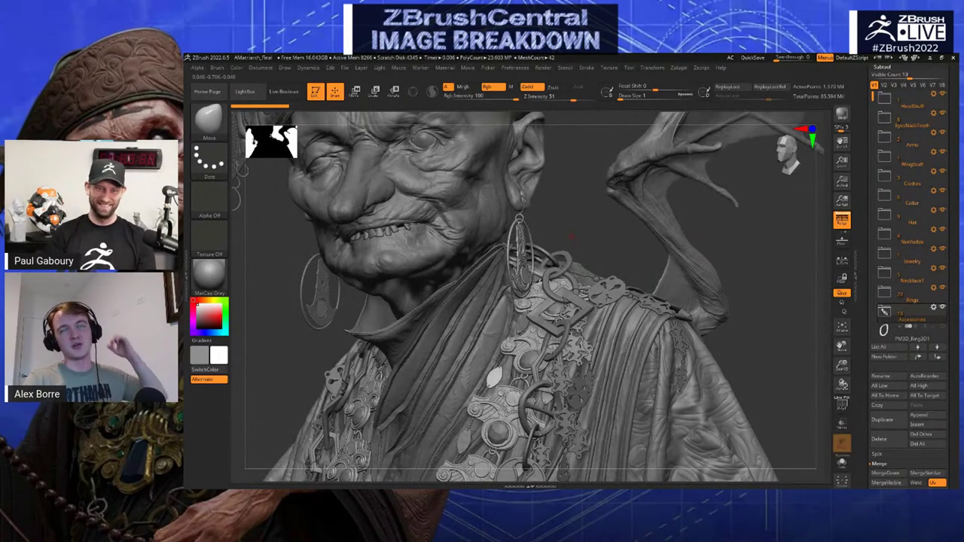
Examine the carved earring pendant up close, then the character's upper body and chest jewelry from the front
{"action": "right_click_drag", "start_coordinate": [573, 237], "coordinate": [536, 231]}
{"action": "right_click_drag", "start_coordinate": [630, 172], "coordinate": [631, 219], "text": "ctrl"}
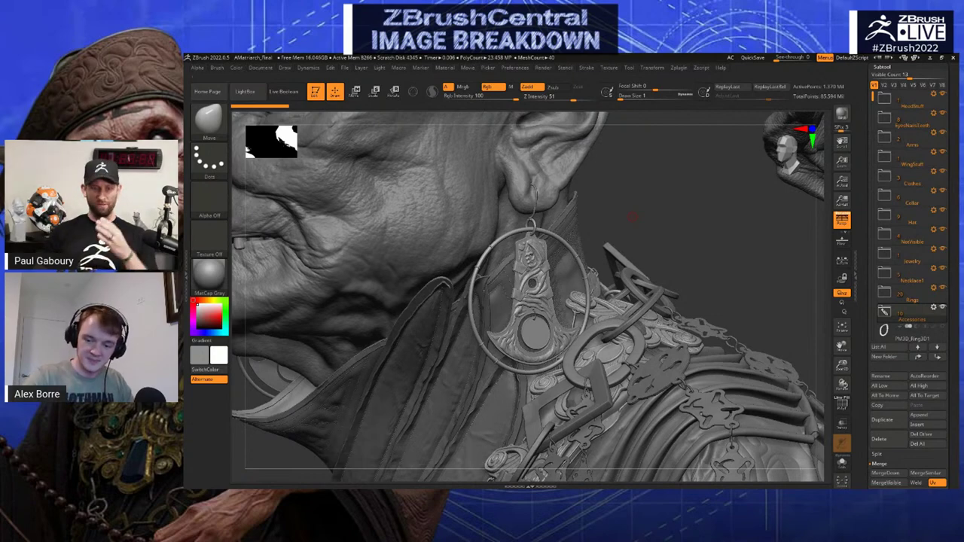
{"action": "left_click_drag", "start_coordinate": [633, 217], "coordinate": [697, 165]}
{"action": "left_click_drag", "start_coordinate": [324, 301], "coordinate": [460, 311]}
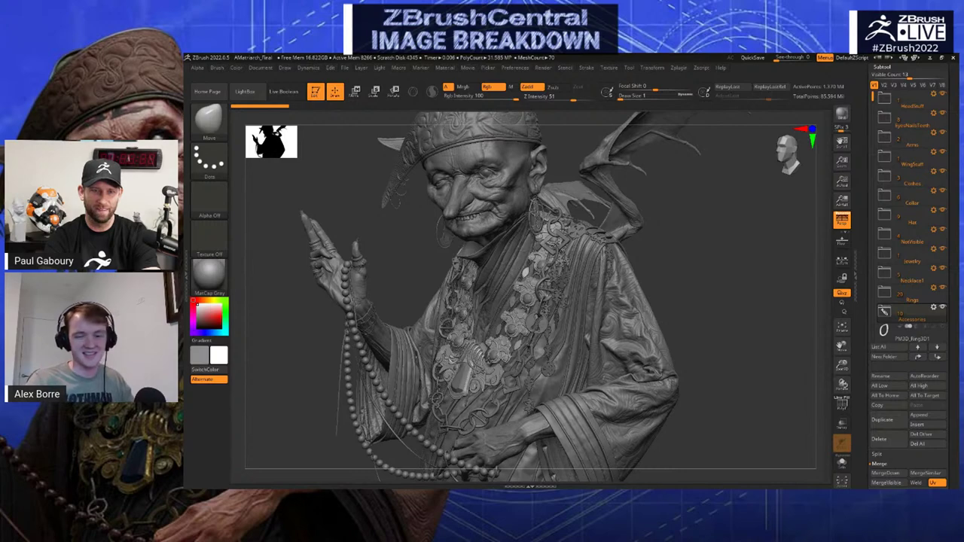
{"action": "left_click_drag", "start_coordinate": [716, 264], "coordinate": [786, 299]}
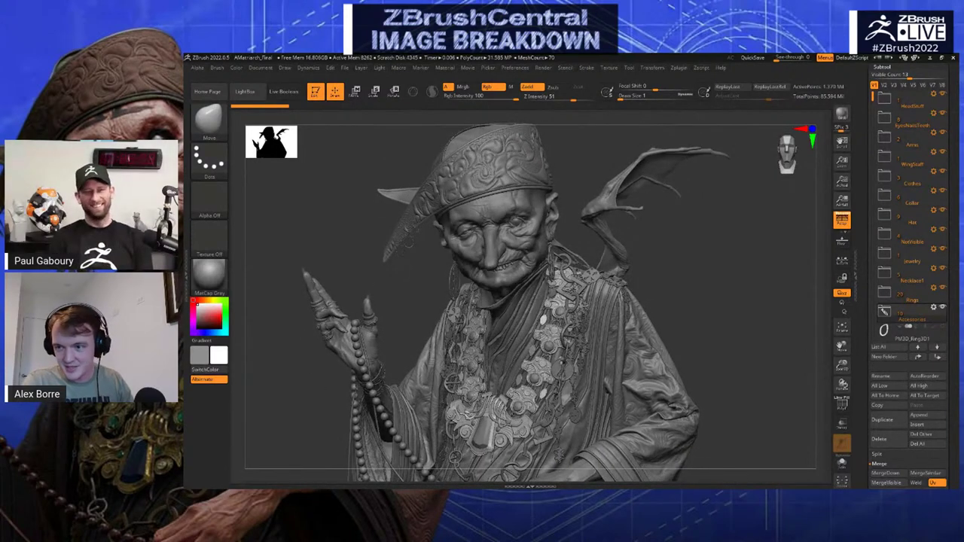
Switch to the tool holding the necklace links, view the jeweled ornament from the front, and show its PM3D_Plane3D1_3 base plane
{"action": "left_click_drag", "start_coordinate": [950, 302], "coordinate": [950, 357]}
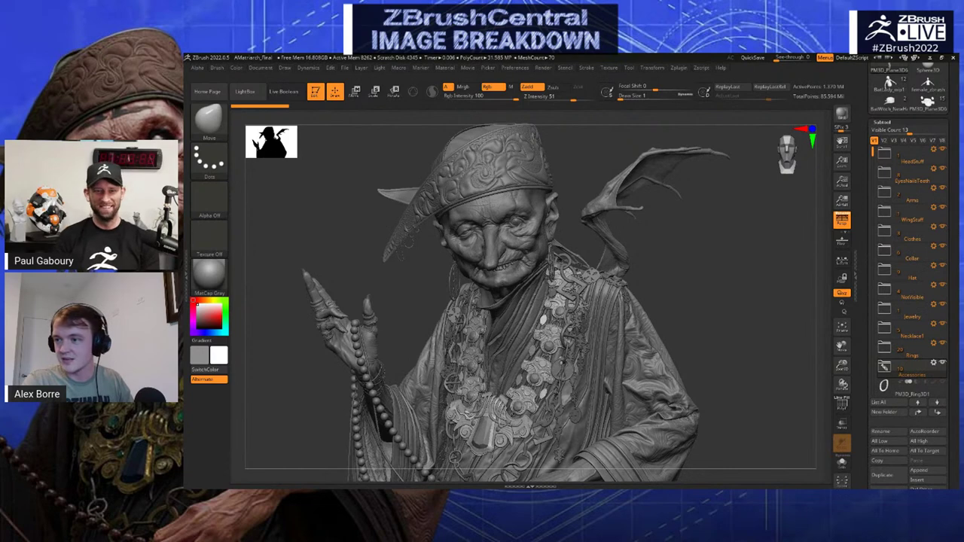
{"action": "scroll", "coordinate": [909, 276], "scroll_direction": "up", "scroll_amount": 3}
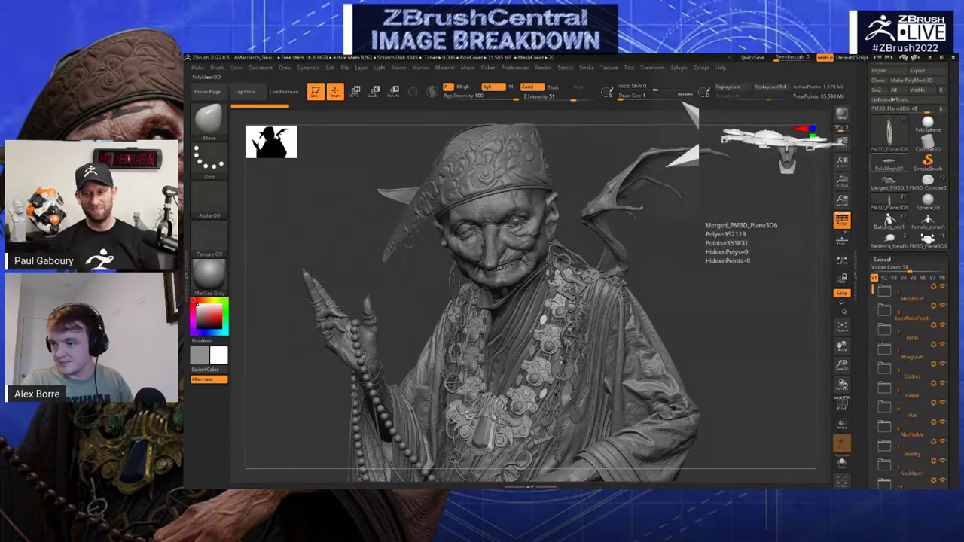
{"action": "left_click", "coordinate": [889, 182]}
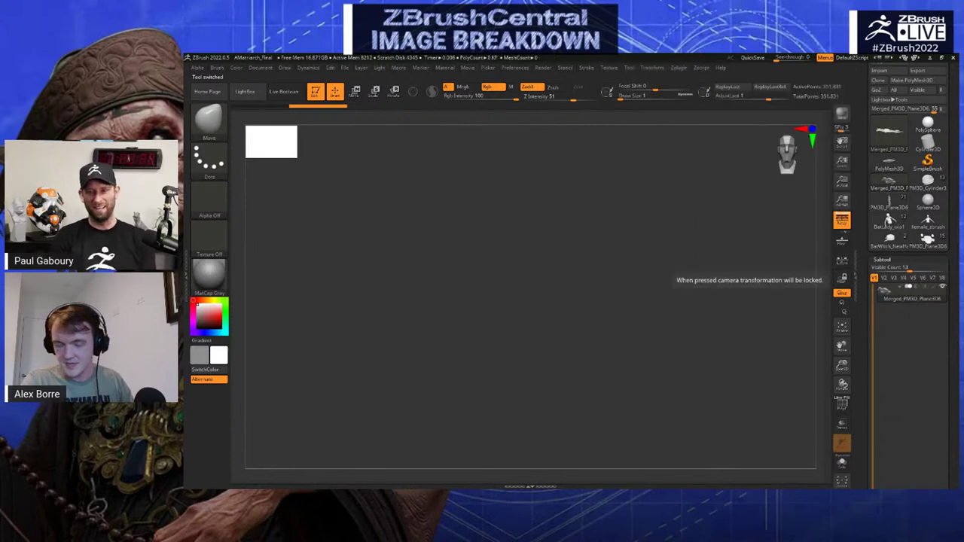
{"action": "left_click", "coordinate": [927, 240]}
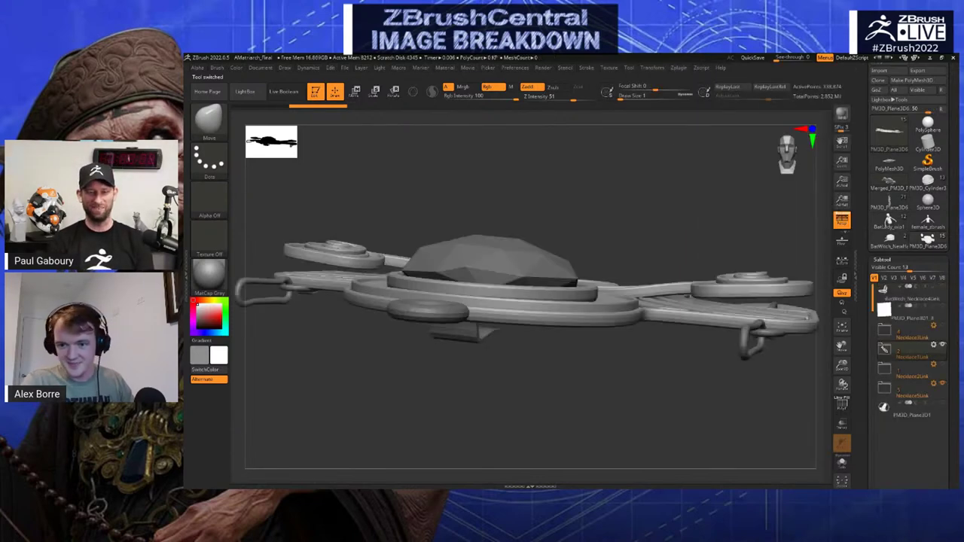
{"action": "mouse_move", "coordinate": [708, 376]}
{"action": "left_mouse_down"}
{"action": "mouse_move", "coordinate": [720, 448]}
{"action": "mouse_move", "coordinate": [709, 376]}
{"action": "left_mouse_up"}
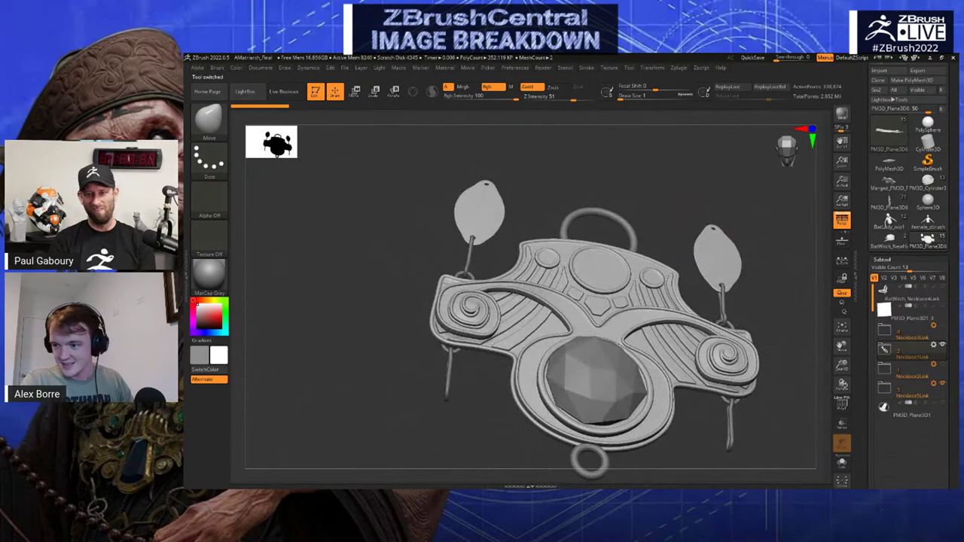
{"action": "left_click", "coordinate": [942, 306]}
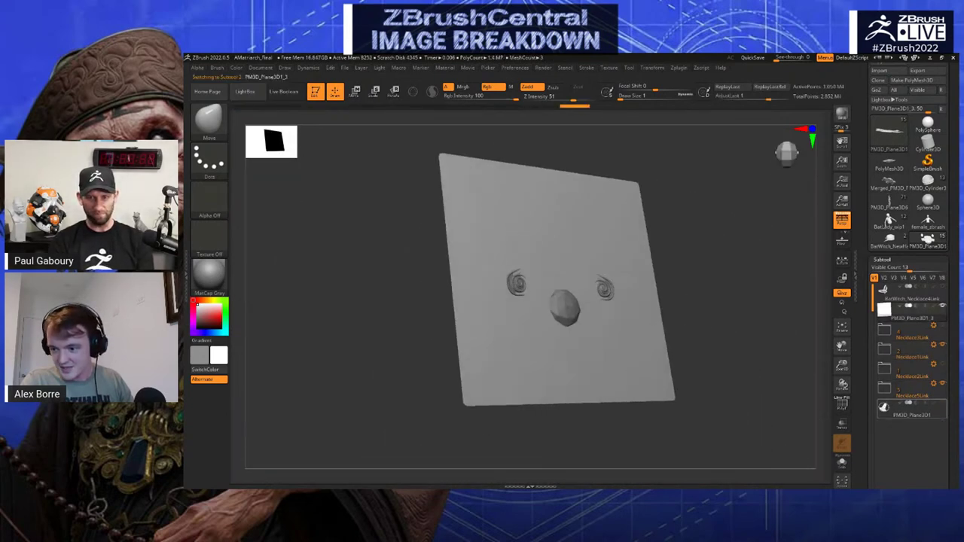
Select the jeweled necklace ornament and move it outward so its relief stands clear of the base plane
{"action": "left_click", "coordinate": [517, 283], "text": "alt"}
{"action": "left_click_drag", "start_coordinate": [700, 354], "coordinate": [761, 358]}
{"action": "key", "text": "w"}
{"action": "left_click", "coordinate": [554, 253]}
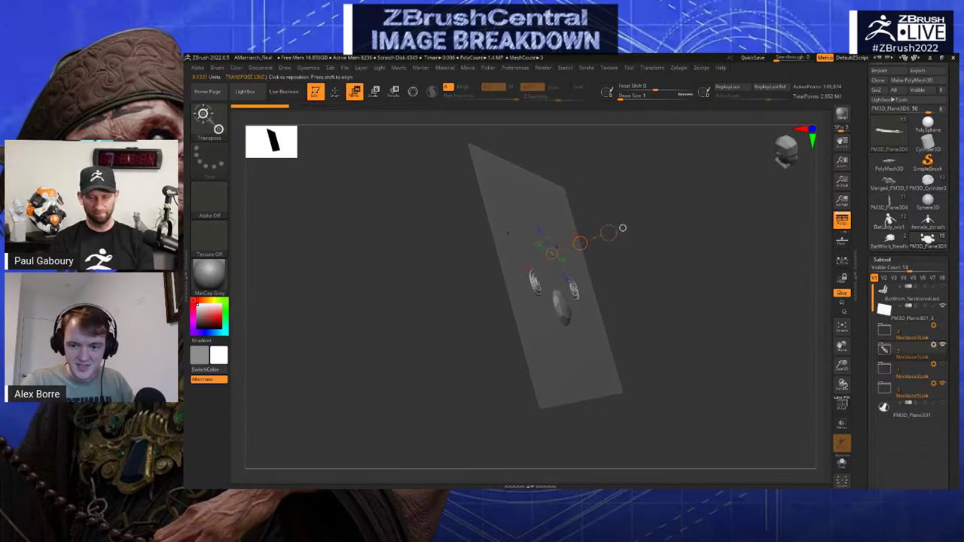
{"action": "mouse_move", "coordinate": [580, 244]}
{"action": "left_mouse_down"}
{"action": "mouse_move", "coordinate": [596, 239]}
{"action": "mouse_move", "coordinate": [585, 242]}
{"action": "left_mouse_up"}
{"action": "left_click_drag", "start_coordinate": [701, 331], "coordinate": [652, 377]}
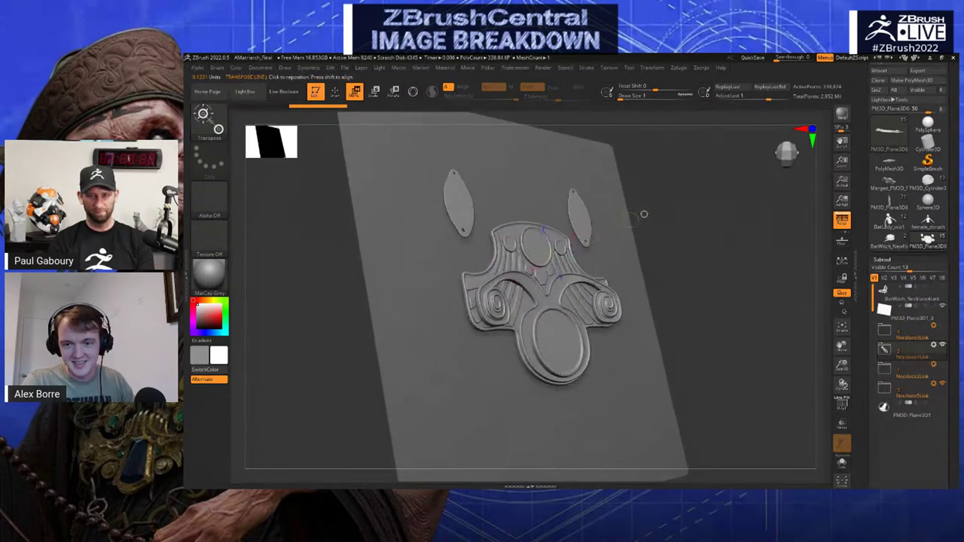
{"action": "left_click_drag", "start_coordinate": [700, 354], "coordinate": [655, 275]}
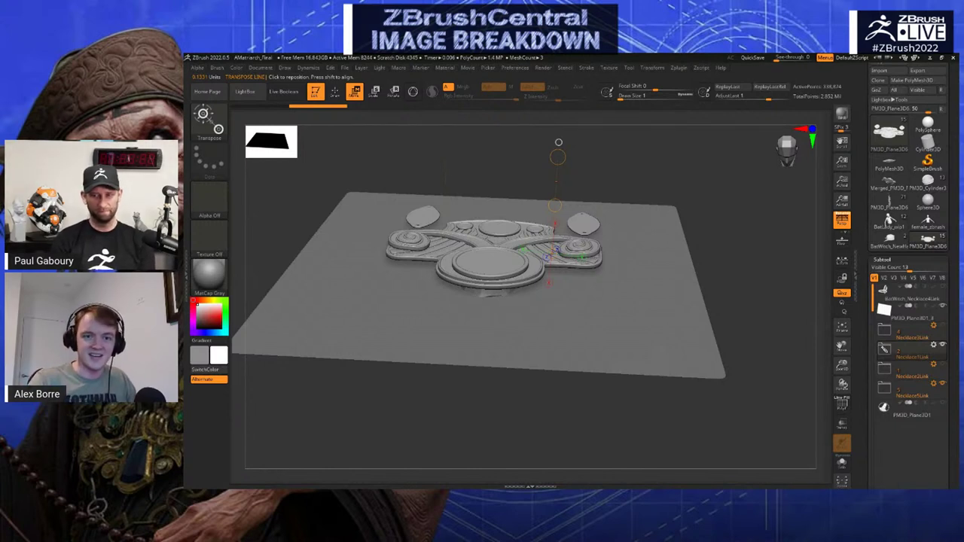
Return to the Move brush and examine the ornament's scrolls and disks over the base plane from several angles
{"action": "key", "text": "q"}
{"action": "key", "text": "b"}
{"action": "key", "text": "m"}
{"action": "key", "text": "v"}
{"action": "left_click_drag", "start_coordinate": [688, 154], "coordinate": [688, 181]}
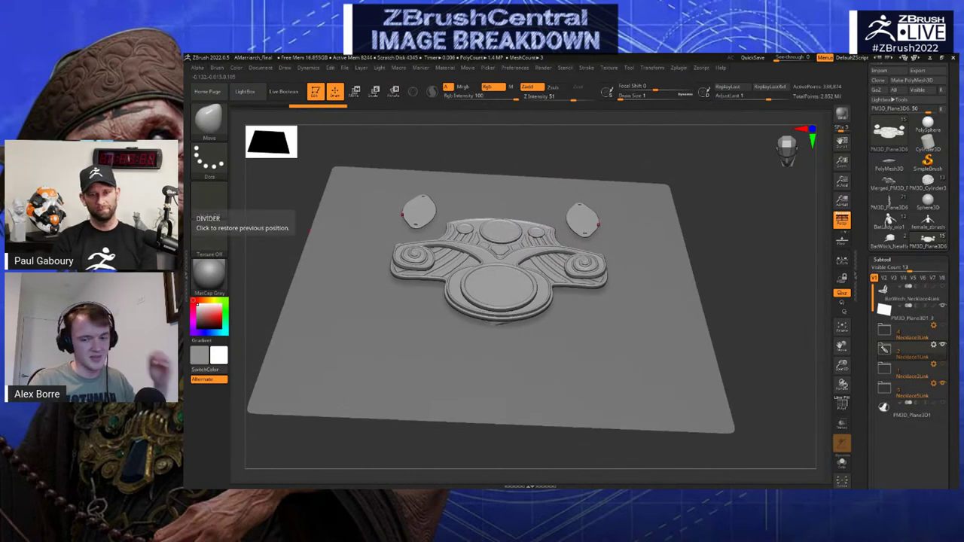
{"action": "left_click_drag", "start_coordinate": [614, 135], "coordinate": [613, 169]}
{"action": "left_click_drag", "start_coordinate": [726, 239], "coordinate": [724, 259]}
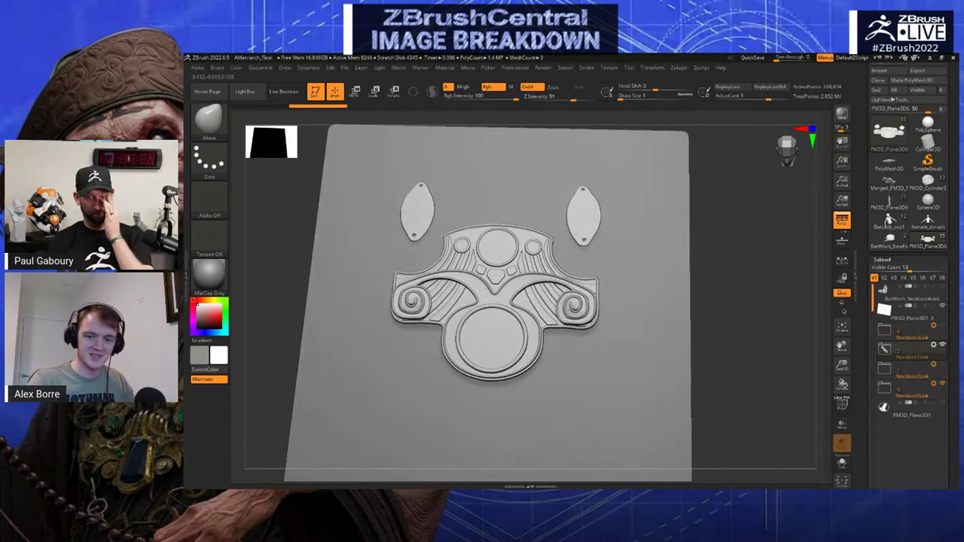
{"action": "left_click_drag", "start_coordinate": [708, 298], "coordinate": [689, 320]}
{"action": "left_click_drag", "start_coordinate": [798, 197], "coordinate": [793, 132], "text": "alt"}
{"action": "left_click_drag", "start_coordinate": [784, 166], "coordinate": [772, 219]}
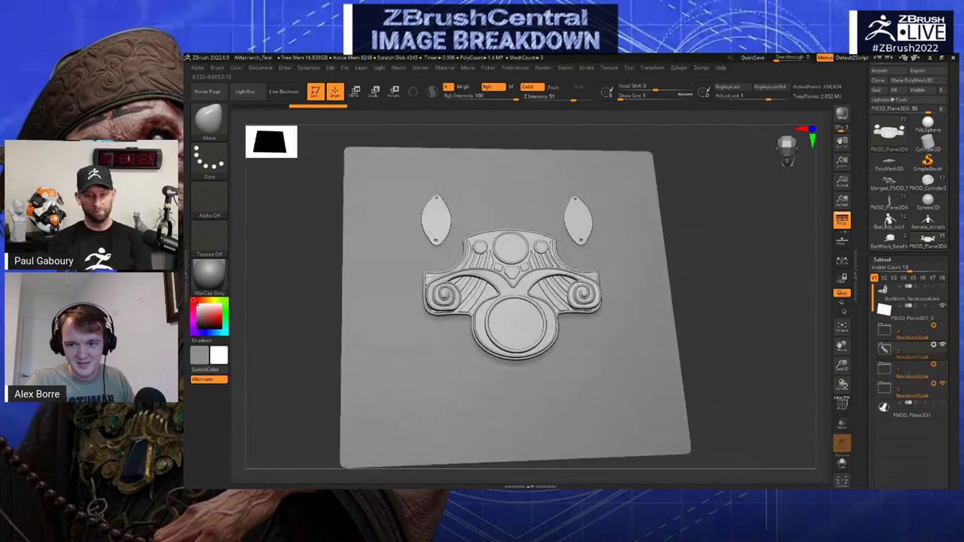
Select the square base plane, show it alone and display its PolyFrame
{"action": "left_click", "coordinate": [647, 334], "text": "alt"}
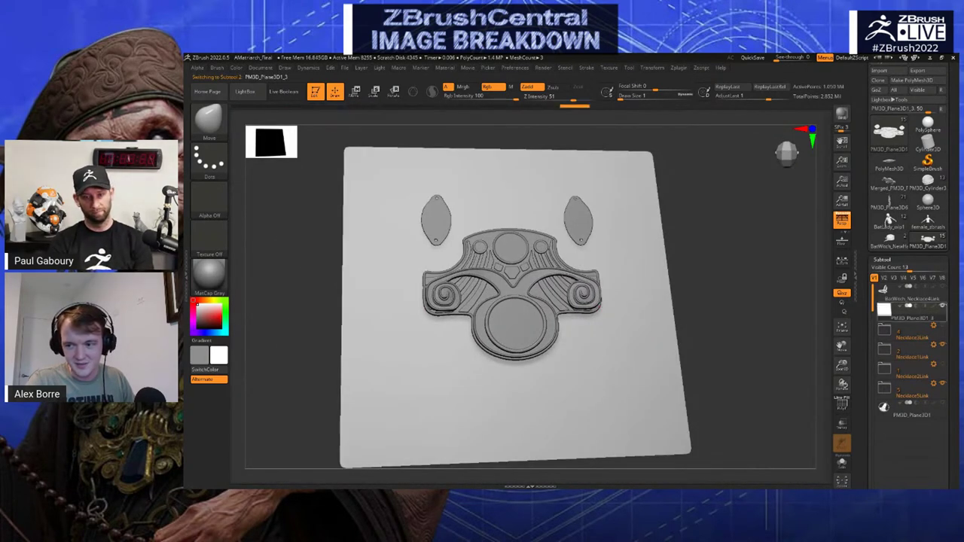
{"action": "left_click", "coordinate": [943, 306], "text": "shift"}
{"action": "key", "text": "shift+f"}
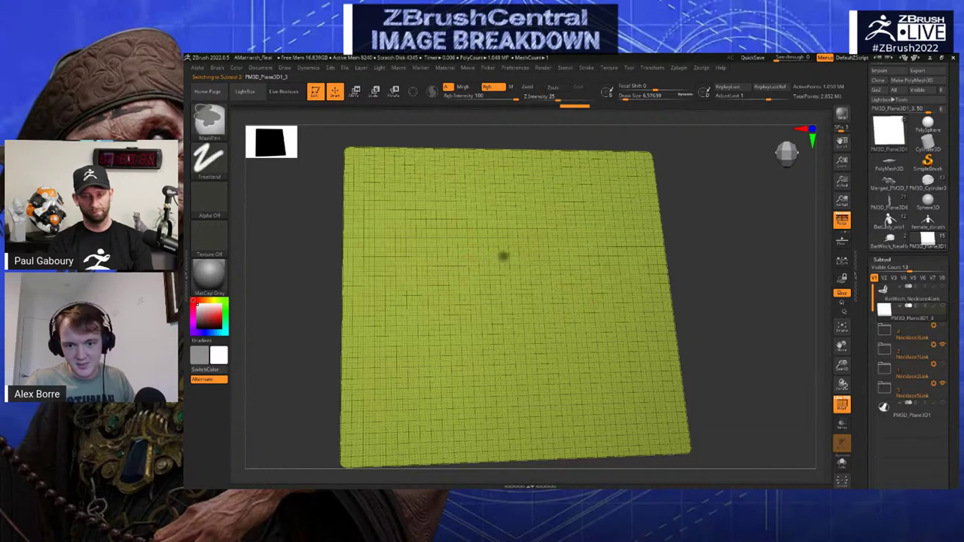
Enlarge the brush and paint a symmetrical mask of an ornament silhouette with a neck, two side wings and a rounded base
{"action": "key", "text": "s"}
{"action": "mouse_move", "coordinate": [496, 261]}
{"action": "left_mouse_down", "text": "ctrl"}
{"action": "mouse_move", "coordinate": [490, 256]}
{"action": "mouse_move", "coordinate": [486, 297]}
{"action": "mouse_move", "coordinate": [424, 318]}
{"action": "mouse_move", "coordinate": [521, 277]}
{"action": "mouse_move", "coordinate": [537, 320]}
{"action": "left_mouse_up", "text": "ctrl"}
{"action": "right_click_drag", "start_coordinate": [558, 286], "coordinate": [528, 315]}
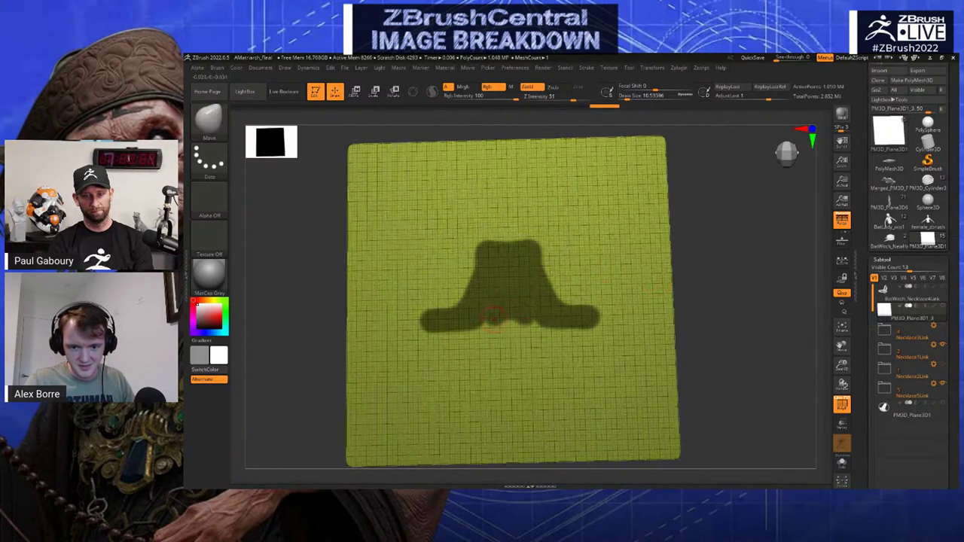
{"action": "mouse_move", "coordinate": [584, 310]}
{"action": "left_mouse_down", "text": "ctrl"}
{"action": "mouse_move", "coordinate": [536, 256]}
{"action": "mouse_move", "coordinate": [481, 248]}
{"action": "mouse_move", "coordinate": [473, 234]}
{"action": "mouse_move", "coordinate": [510, 235]}
{"action": "left_mouse_up", "text": "ctrl"}
{"action": "mouse_move", "coordinate": [583, 320]}
{"action": "left_mouse_down", "text": "ctrl"}
{"action": "mouse_move", "coordinate": [571, 302]}
{"action": "mouse_move", "coordinate": [619, 286]}
{"action": "mouse_move", "coordinate": [625, 337]}
{"action": "mouse_move", "coordinate": [531, 343]}
{"action": "mouse_move", "coordinate": [583, 335]}
{"action": "mouse_move", "coordinate": [528, 381]}
{"action": "mouse_move", "coordinate": [556, 344]}
{"action": "mouse_move", "coordinate": [555, 324]}
{"action": "mouse_move", "coordinate": [526, 328]}
{"action": "mouse_move", "coordinate": [536, 362]}
{"action": "left_mouse_up", "text": "ctrl"}
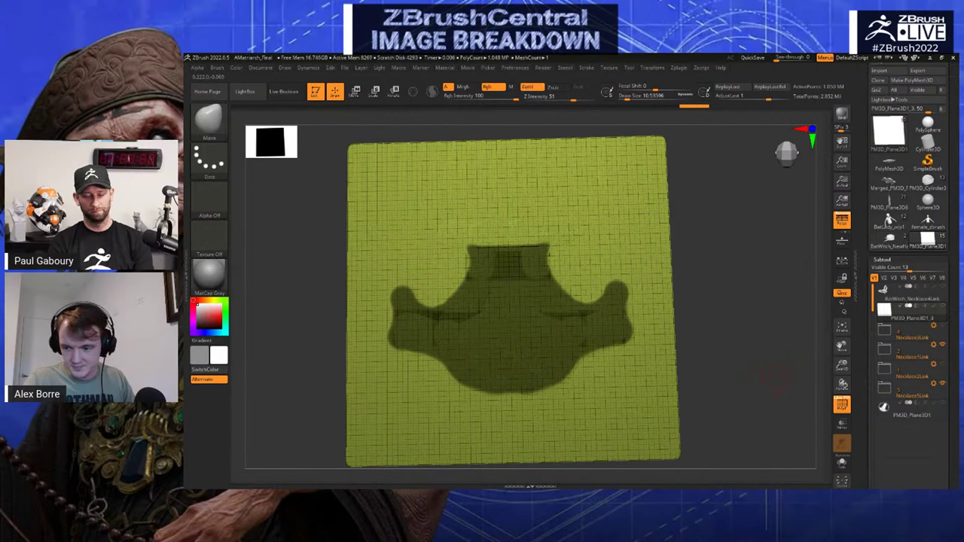
Hide the PolyFrame and trim the mask's edges into pointed wing tips and clean curves around the neck and base
{"action": "key", "text": "shift+f"}
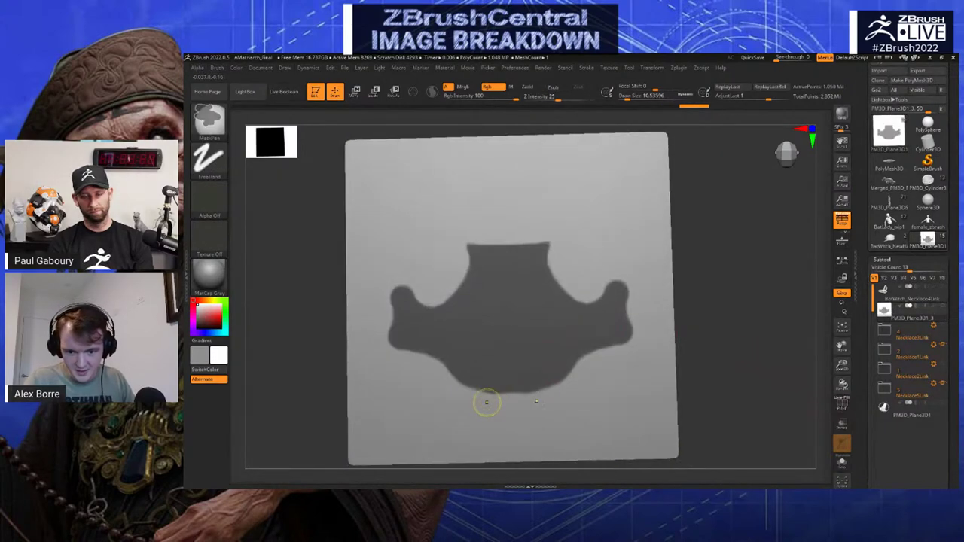
{"action": "mouse_move", "coordinate": [486, 402]}
{"action": "left_mouse_down", "text": "ctrl+alt"}
{"action": "mouse_move", "coordinate": [554, 395]}
{"action": "mouse_move", "coordinate": [605, 361]}
{"action": "left_mouse_up", "text": "ctrl+alt"}
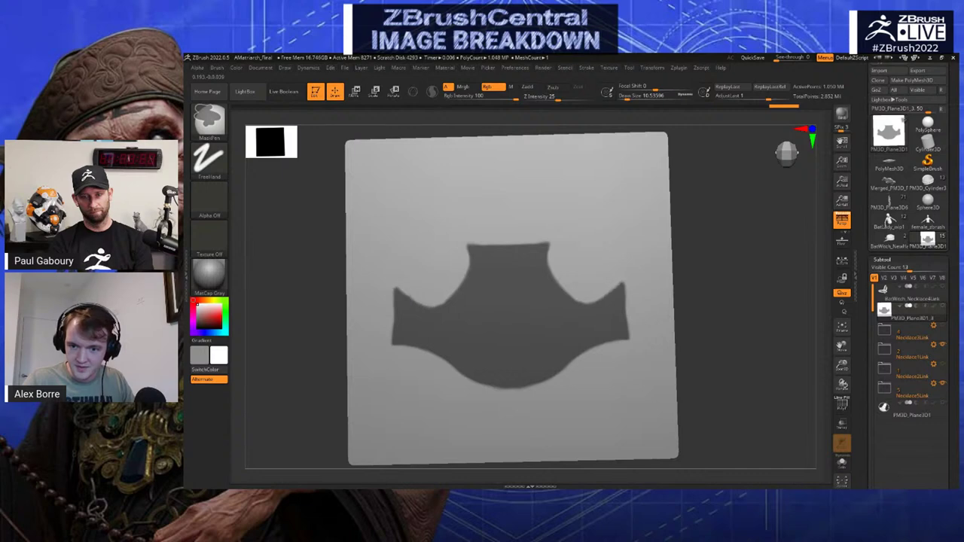
{"action": "left_click_drag", "start_coordinate": [583, 295], "coordinate": [559, 272], "text": "ctrl+alt"}
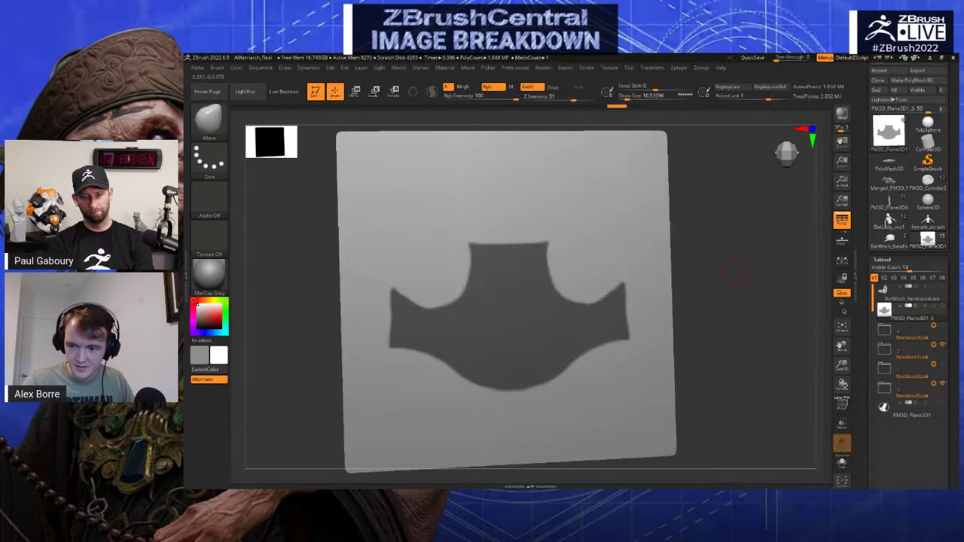
Turn the masked silhouette into its own polygroup and isolate it from the rest of the plane
{"action": "key", "text": "shift+f"}
{"action": "left_click_drag", "start_coordinate": [721, 311], "coordinate": [721, 314], "text": "alt"}
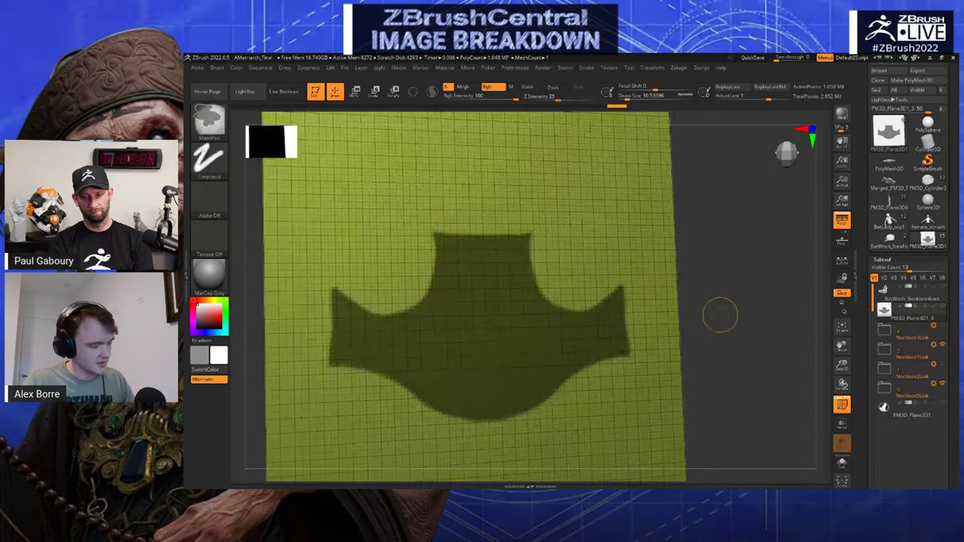
{"action": "key", "text": "ctrl+w"}
{"action": "left_click", "coordinate": [842, 405]}
{"action": "key", "text": "ctrl+w"}
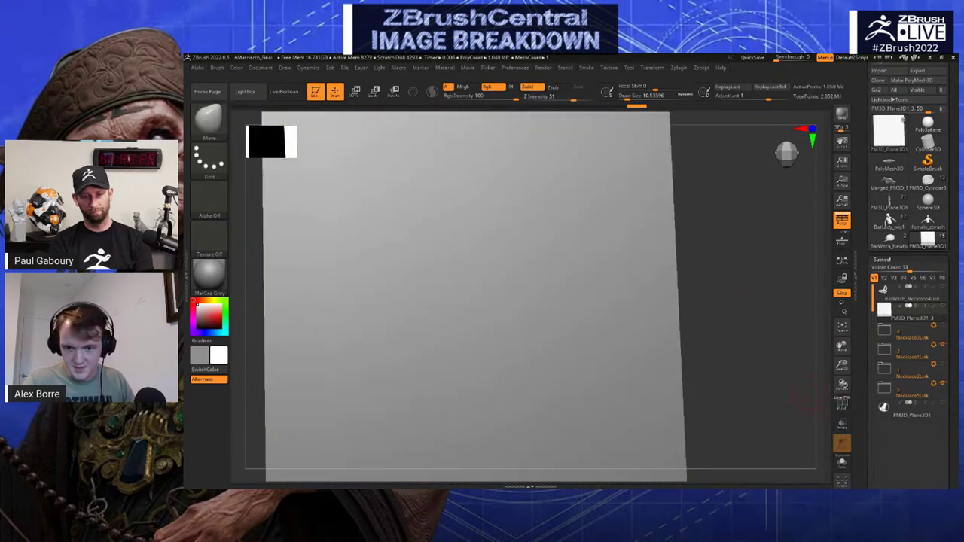
{"action": "left_click", "coordinate": [558, 344], "text": "ctrl+shift"}
{"action": "left_click_drag", "start_coordinate": [696, 273], "coordinate": [701, 306], "text": "alt"}
Delete the plane's lower subdivision levels and the hidden geometry around the isolated silhouette
{"action": "left_click", "coordinate": [882, 260]}
{"action": "left_click_drag", "start_coordinate": [934, 188], "coordinate": [934, 220]}
{"action": "left_click", "coordinate": [886, 109]}
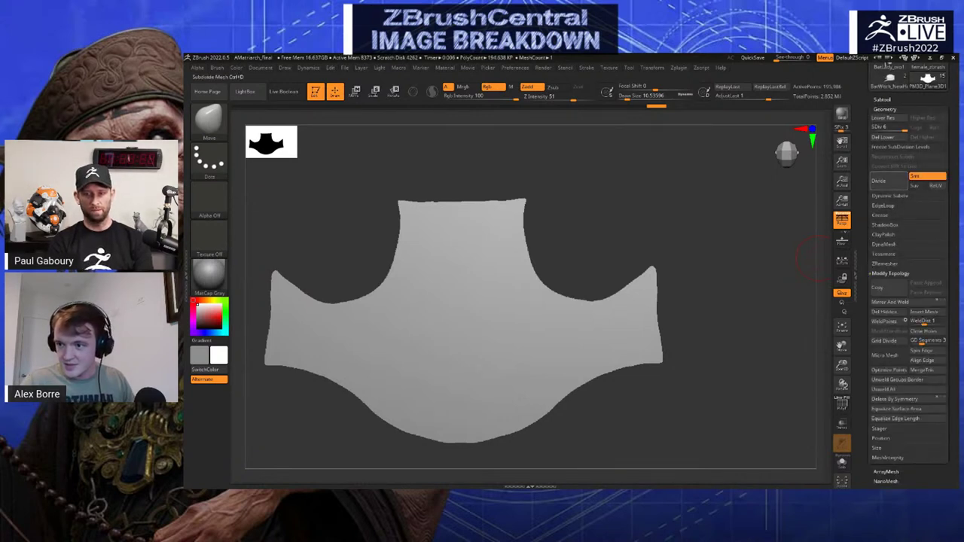
{"action": "left_click", "coordinate": [883, 137]}
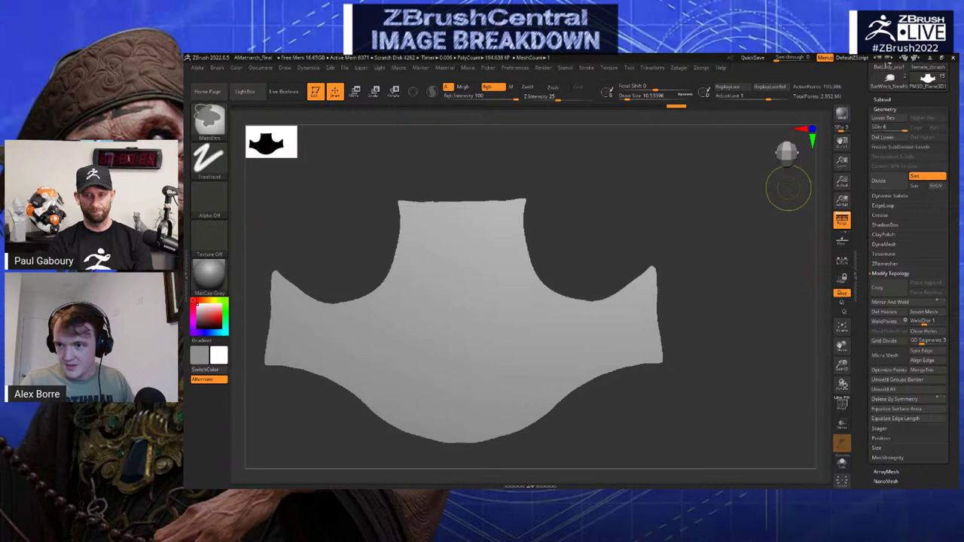
{"action": "key", "text": "ctrl+z"}
{"action": "left_click", "coordinate": [883, 137]}
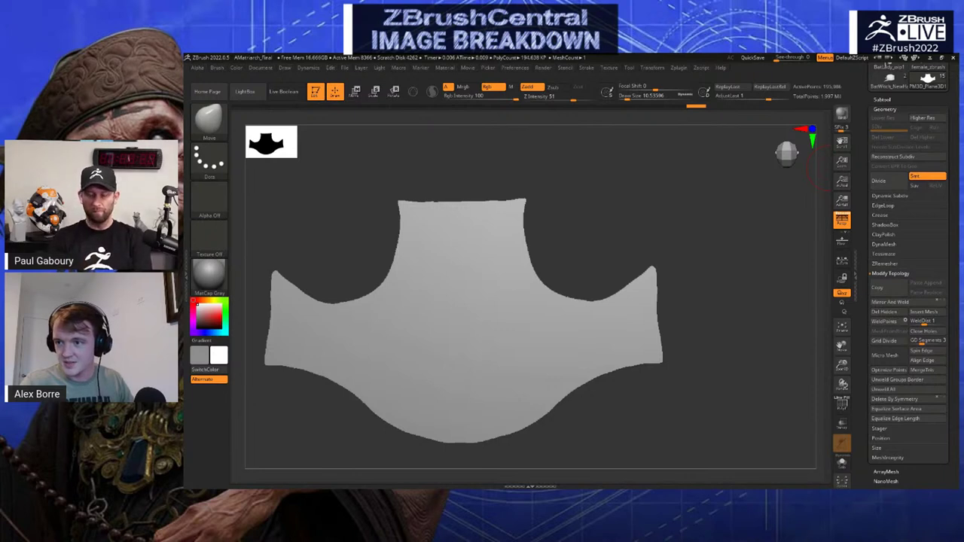
{"action": "left_click", "coordinate": [885, 109]}
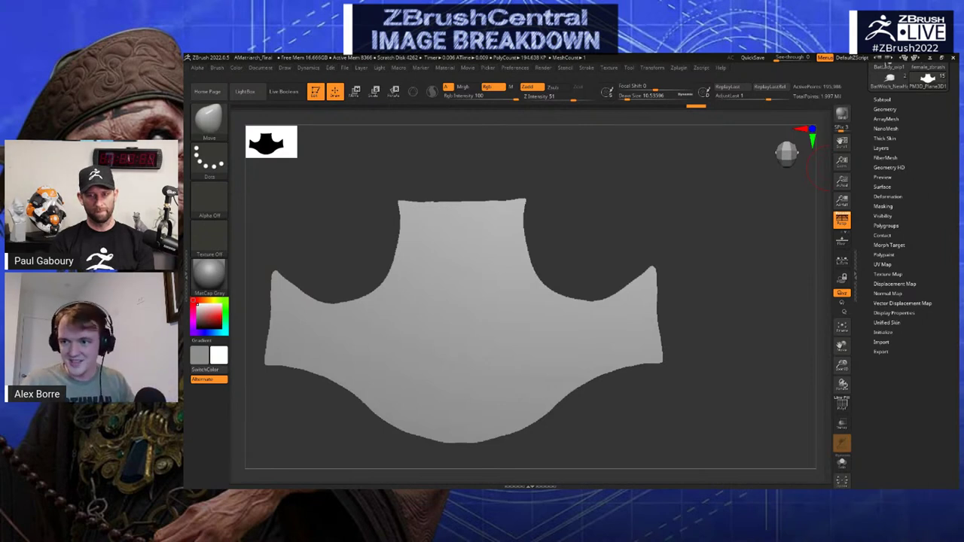
{"action": "left_click", "coordinate": [881, 99]}
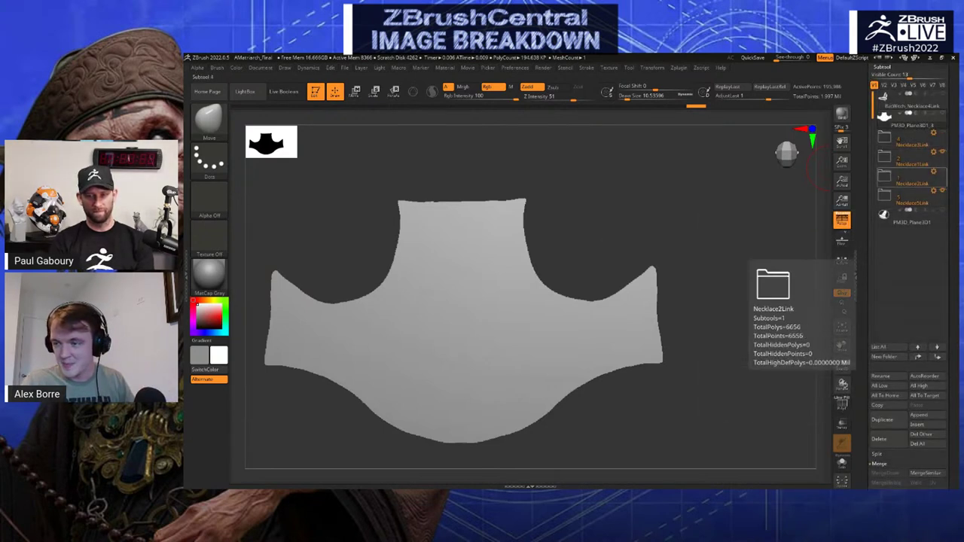
{"action": "left_click_drag", "start_coordinate": [874, 178], "coordinate": [874, 182]}
{"action": "mouse_move", "coordinate": [783, 218]}
{"action": "left_mouse_down"}
{"action": "mouse_move", "coordinate": [701, 222]}
{"action": "mouse_move", "coordinate": [721, 246]}
{"action": "left_mouse_up"}
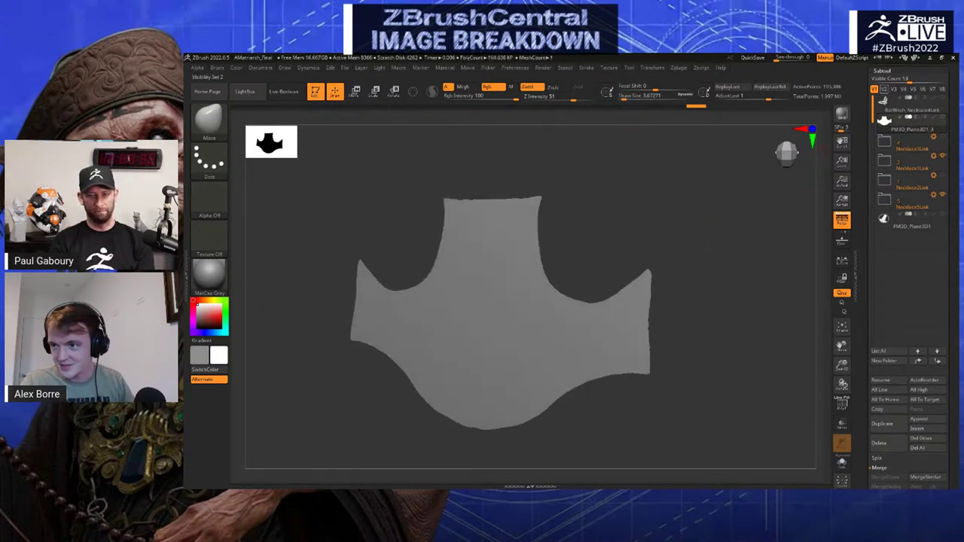
{"action": "left_click", "coordinate": [882, 71]}
{"action": "left_click_drag", "start_coordinate": [904, 113], "coordinate": [905, 121]}
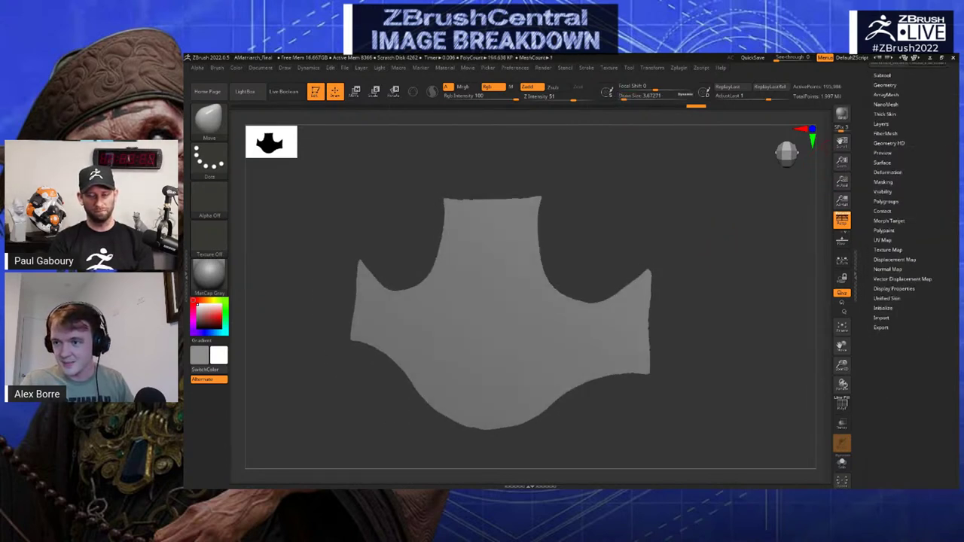
Try ZRemeshing the cut-out silhouette with a target polygons count of 5, check it in PolyFrame, and undo the remesh
{"action": "left_click", "coordinate": [886, 85]}
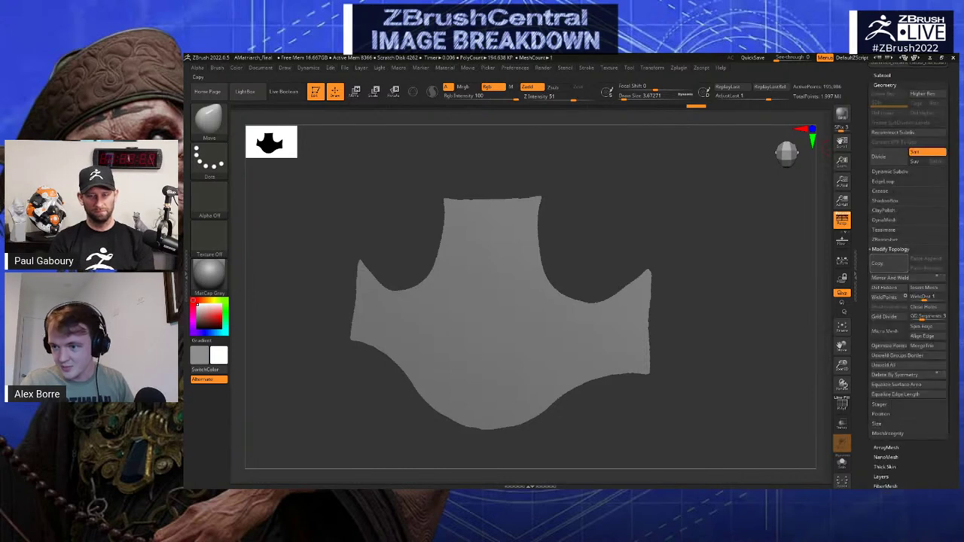
{"action": "left_click", "coordinate": [885, 240]}
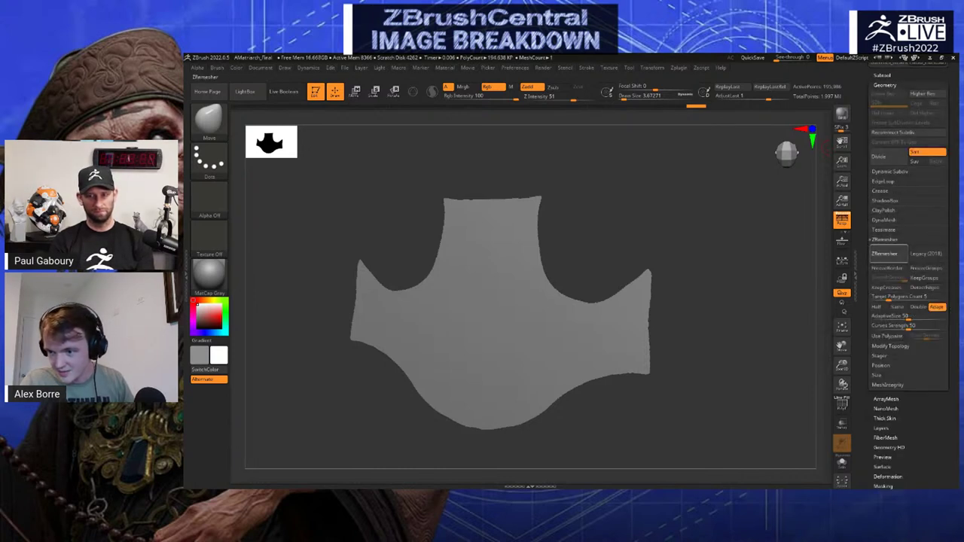
{"action": "left_click", "coordinate": [887, 254]}
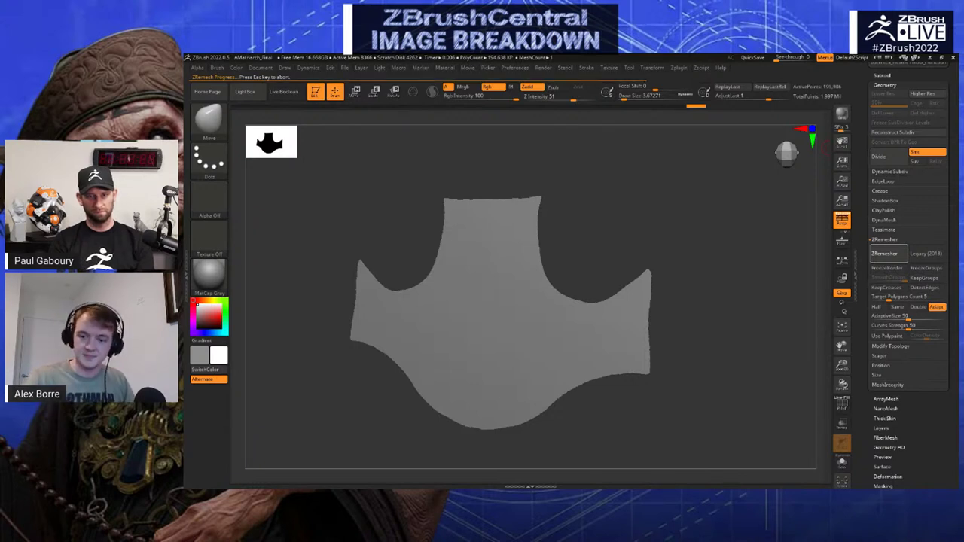
{"action": "key", "text": "shift+f"}
{"action": "left_click_drag", "start_coordinate": [779, 290], "coordinate": [772, 337], "text": "alt"}
{"action": "key", "text": "ctrl+z"}
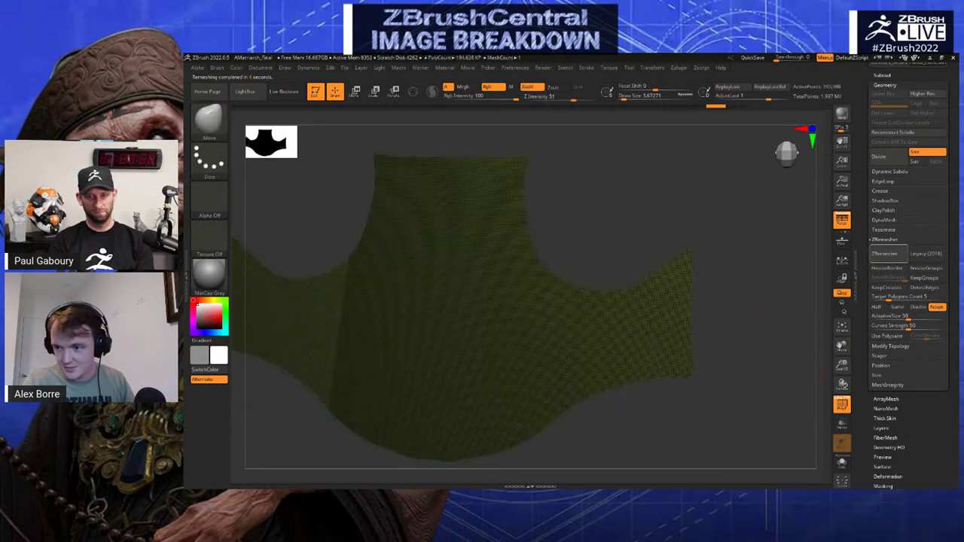
Retry ZRemeshing the cut-out silhouette and undo the remesh
{"action": "left_click", "coordinate": [889, 254]}
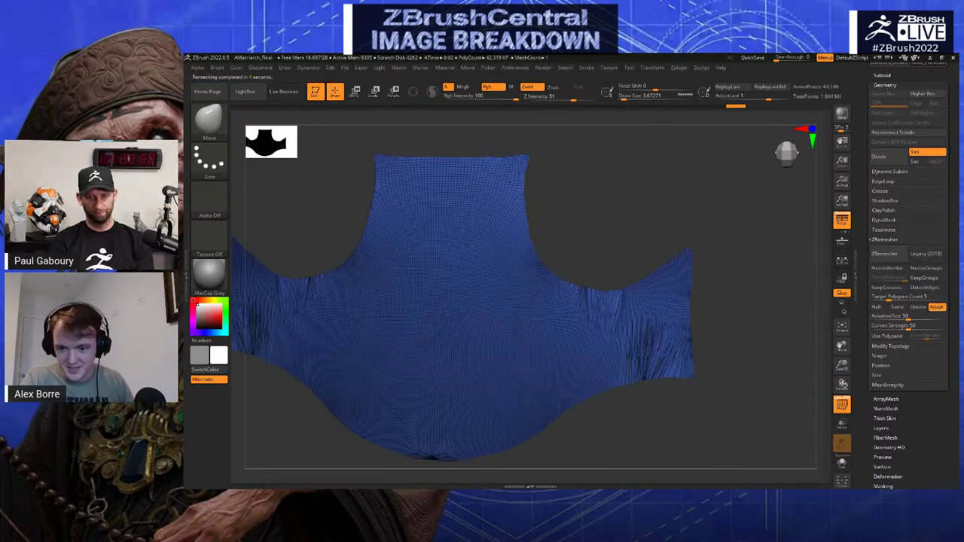
{"action": "key", "text": "ctrl+z"}
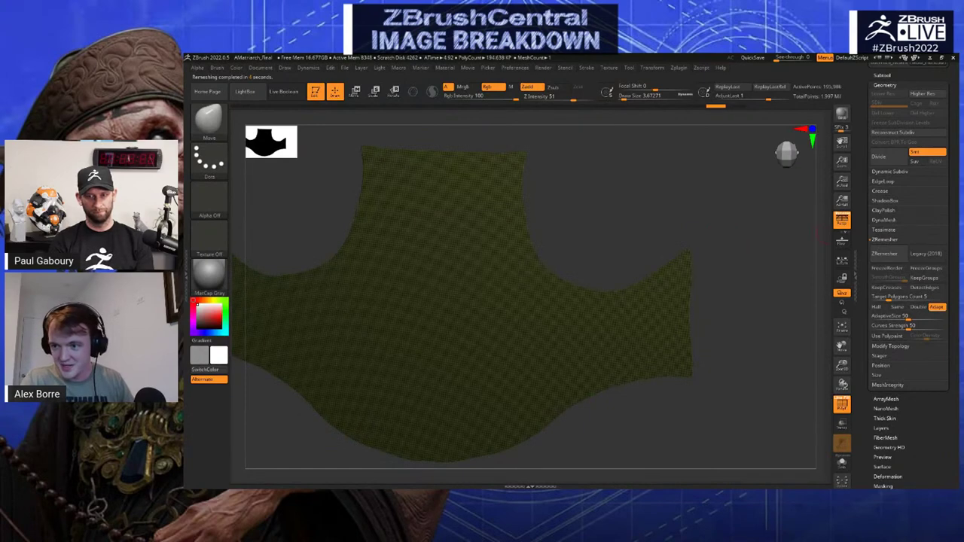
Try adding double-sided panel loops to the silhouette with Polish 0 and Thickness 0.01, and undo them
{"action": "left_click", "coordinate": [884, 182]}
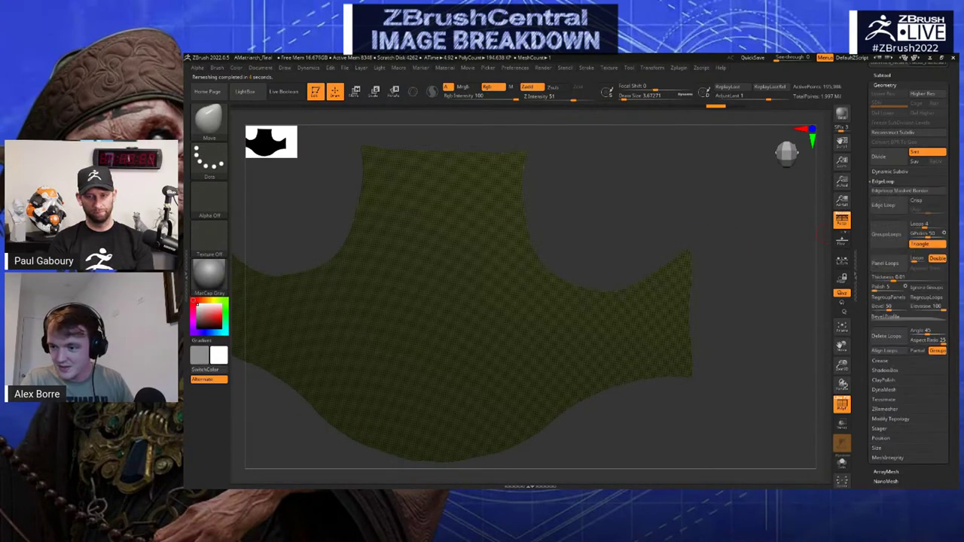
{"action": "left_click_drag", "start_coordinate": [876, 290], "coordinate": [869, 290]}
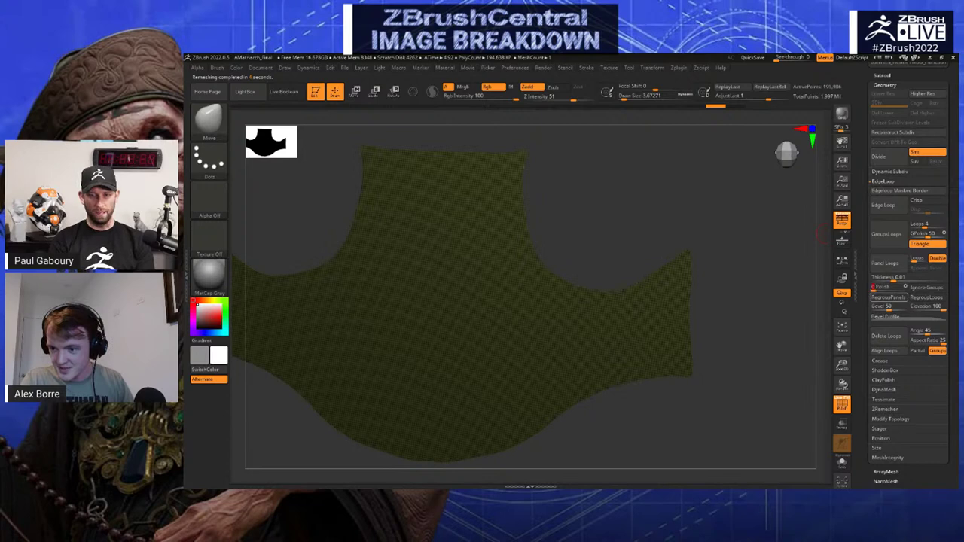
{"action": "left_click_drag", "start_coordinate": [779, 256], "coordinate": [753, 262]}
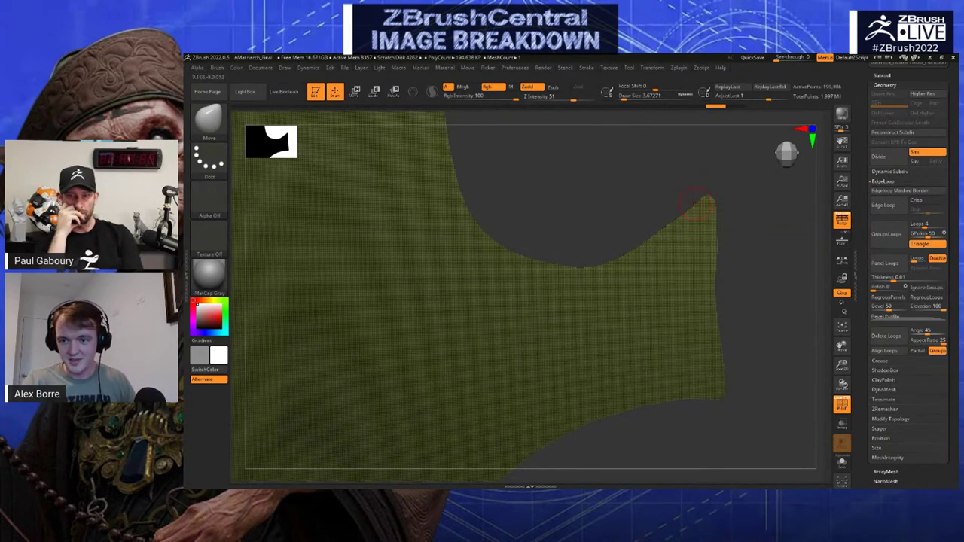
{"action": "left_click_drag", "start_coordinate": [684, 230], "coordinate": [724, 248]}
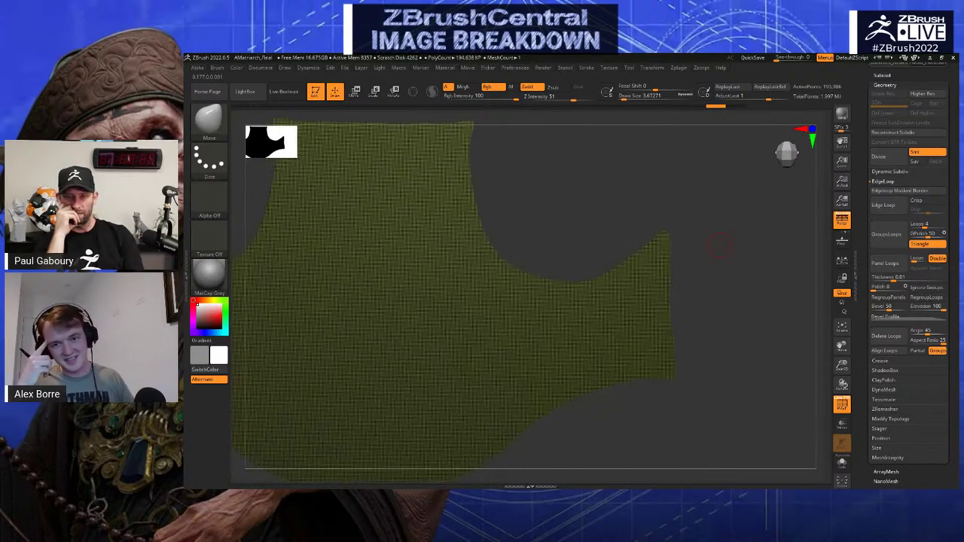
{"action": "left_click_drag", "start_coordinate": [718, 214], "coordinate": [727, 237]}
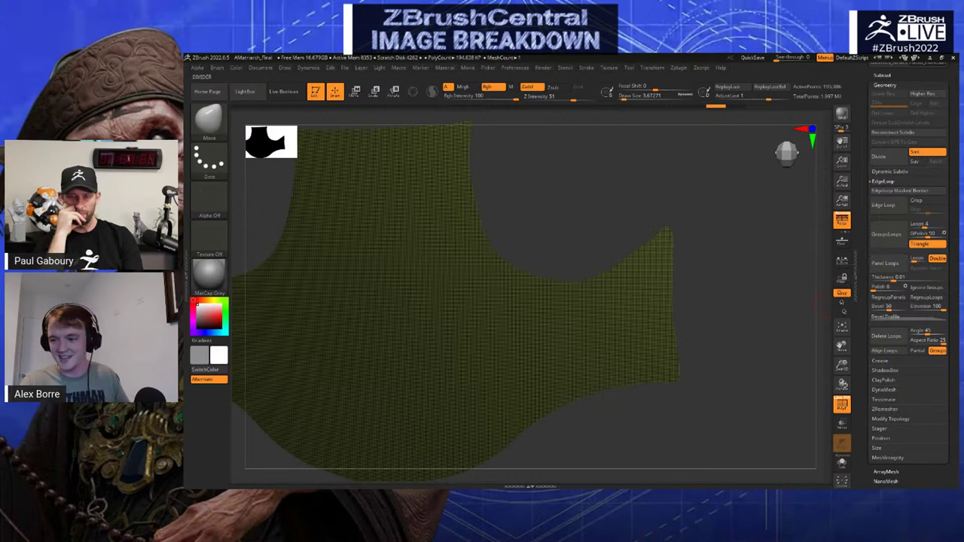
{"action": "left_click", "coordinate": [885, 263]}
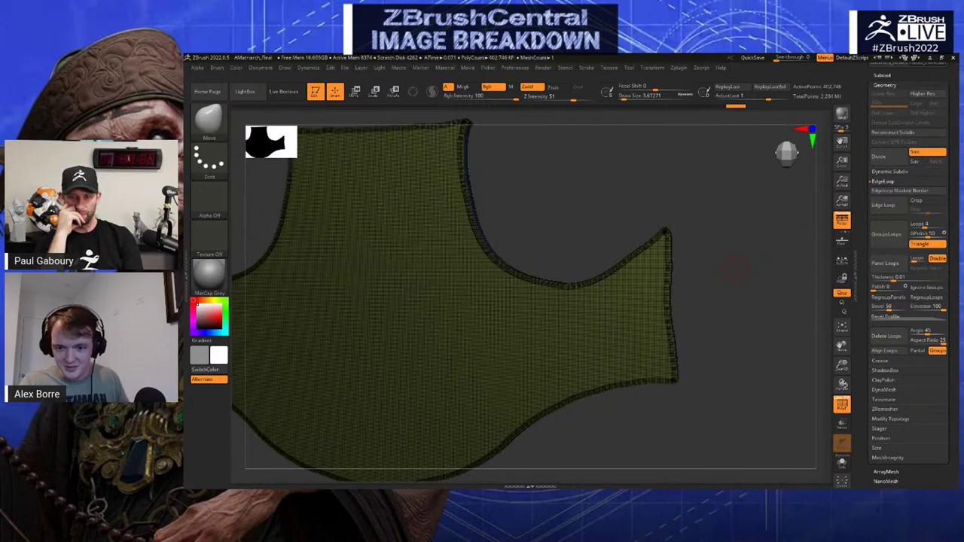
{"action": "key", "text": "ctrl+z"}
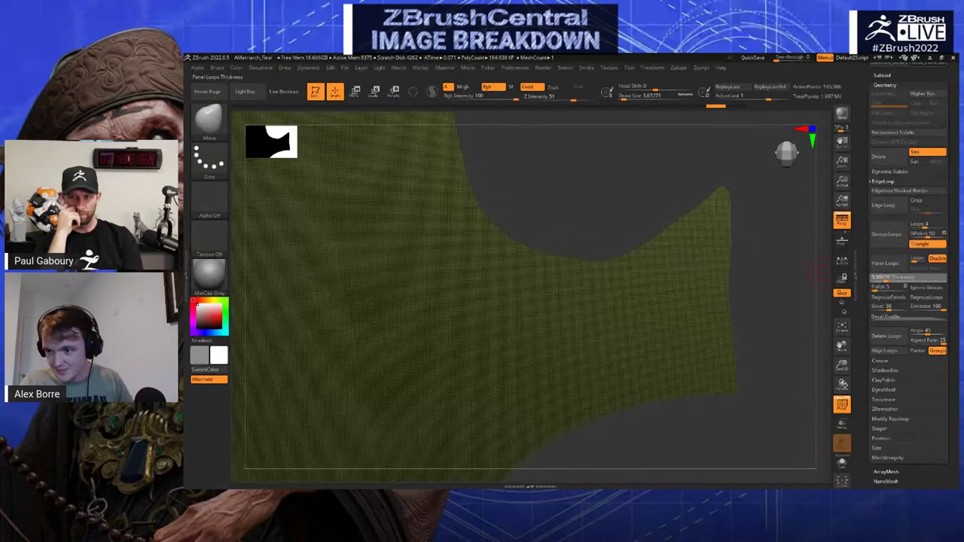
Try the panel loops on the silhouette with Thickness 0.00045 and Polish 5, and undo them
{"action": "left_click", "coordinate": [885, 278]}
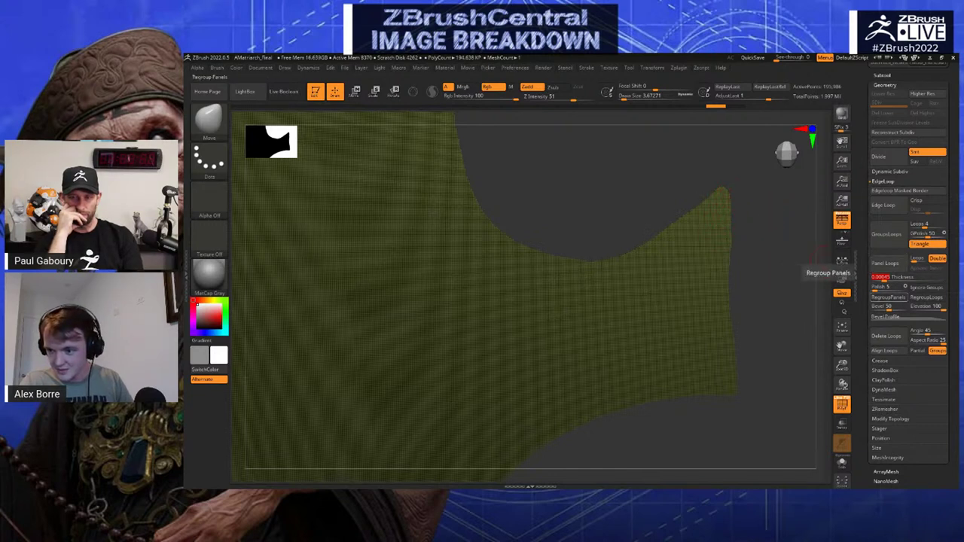
{"action": "left_click", "coordinate": [888, 264]}
{"action": "left_click", "coordinate": [886, 263]}
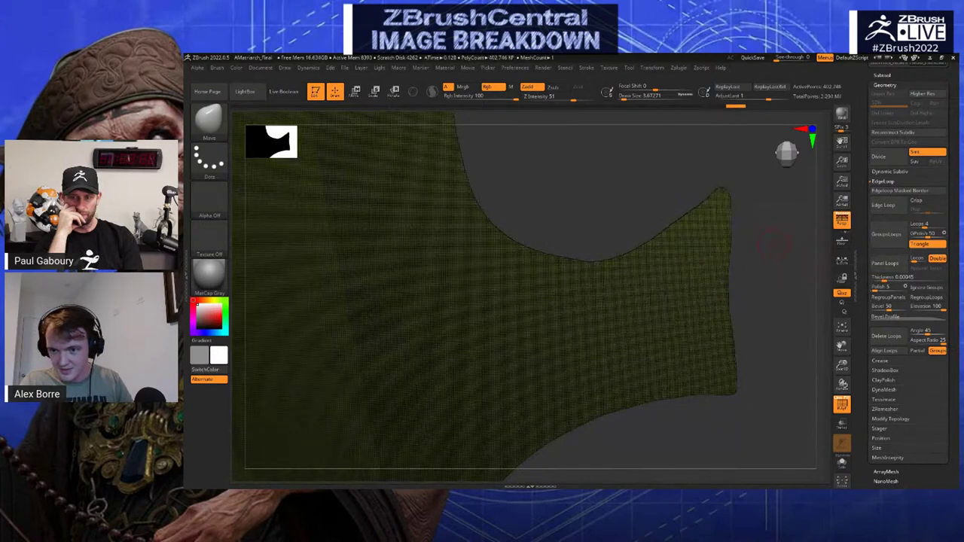
{"action": "key", "text": "ctrl+shift"}
{"action": "key", "text": "ctrl+z"}
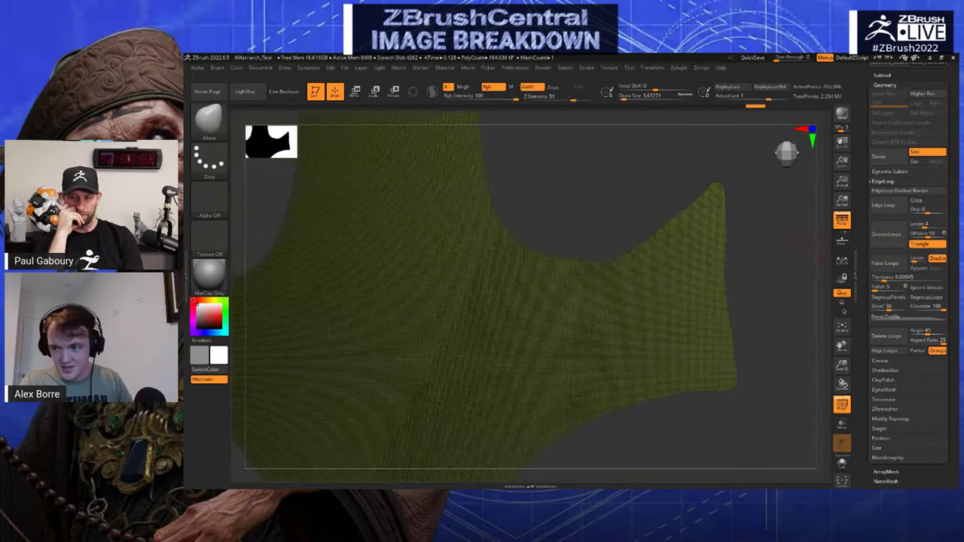
ZRemesh the silhouette with a target polygons count of 5 and Adapt enabled
{"action": "right_click_drag", "start_coordinate": [706, 226], "coordinate": [693, 251]}
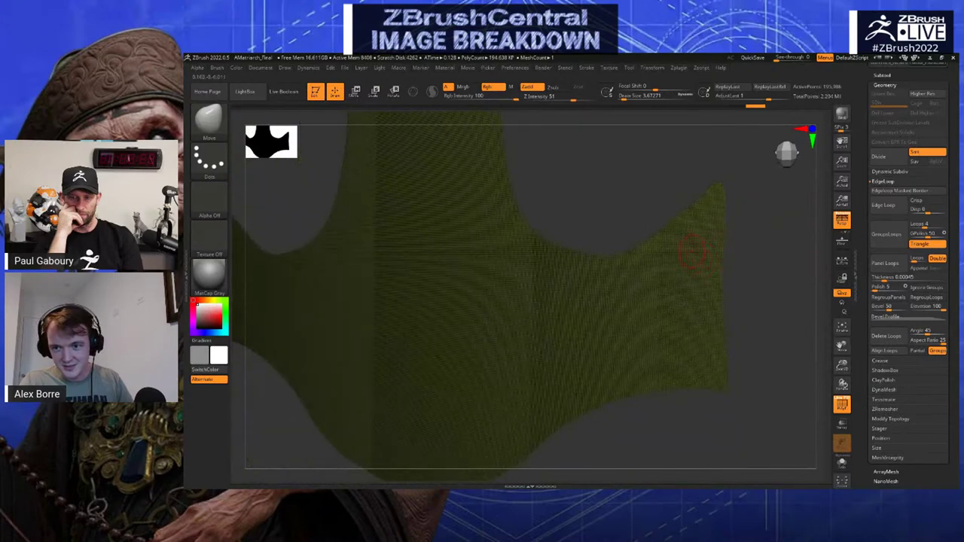
{"action": "left_click_drag", "start_coordinate": [774, 241], "coordinate": [722, 260]}
{"action": "scroll", "coordinate": [926, 219], "scroll_direction": "down", "scroll_amount": 4}
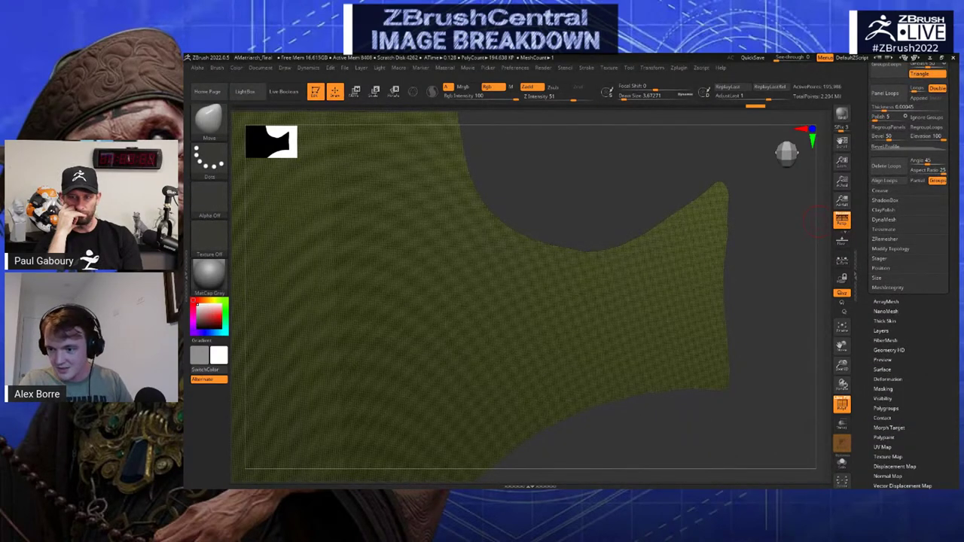
{"action": "scroll", "coordinate": [908, 271], "scroll_direction": "up", "scroll_amount": 2}
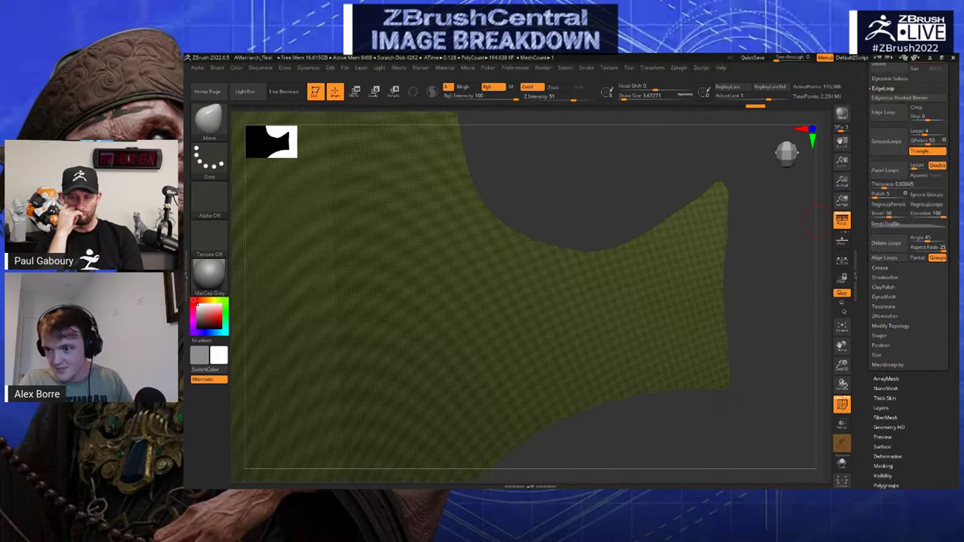
{"action": "left_click", "coordinate": [891, 325]}
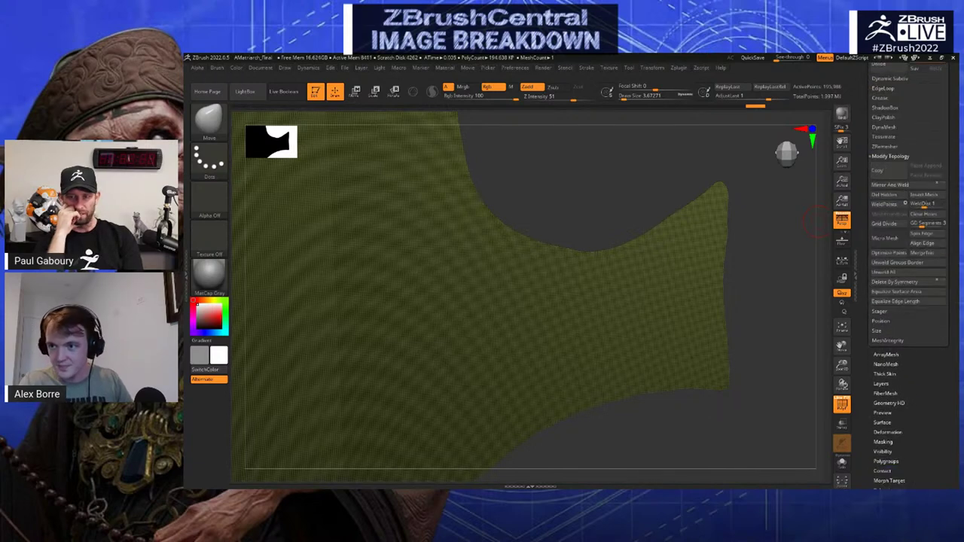
{"action": "left_click", "coordinate": [884, 88]}
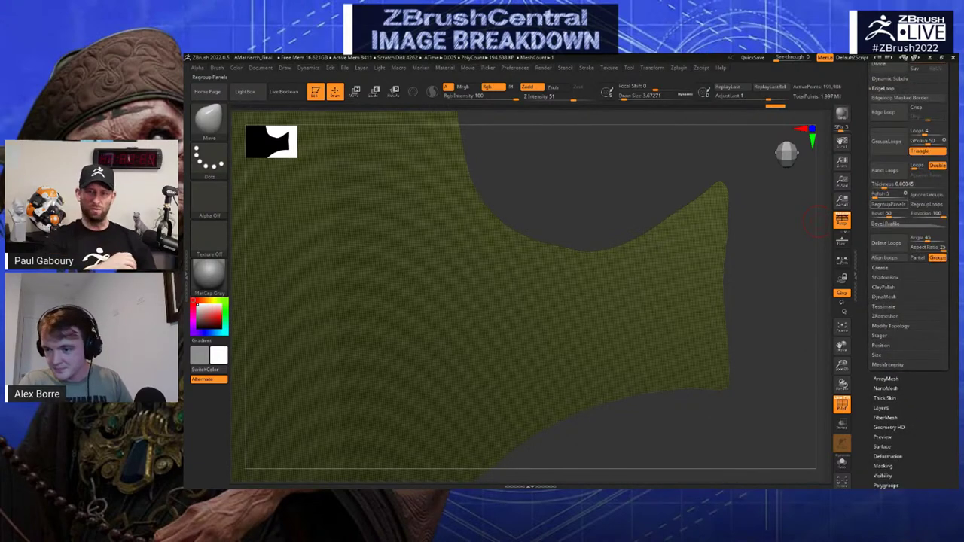
{"action": "left_click", "coordinate": [880, 316]}
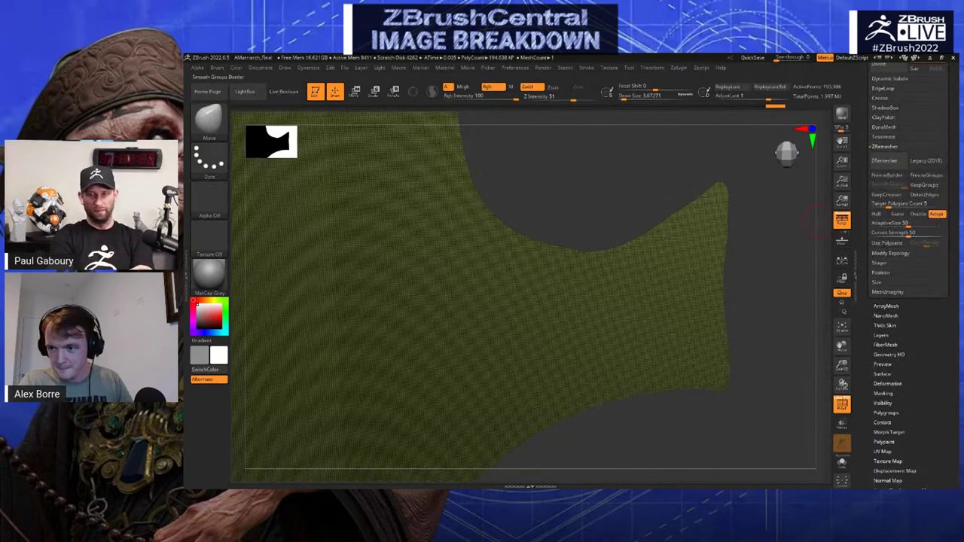
{"action": "left_click", "coordinate": [885, 161]}
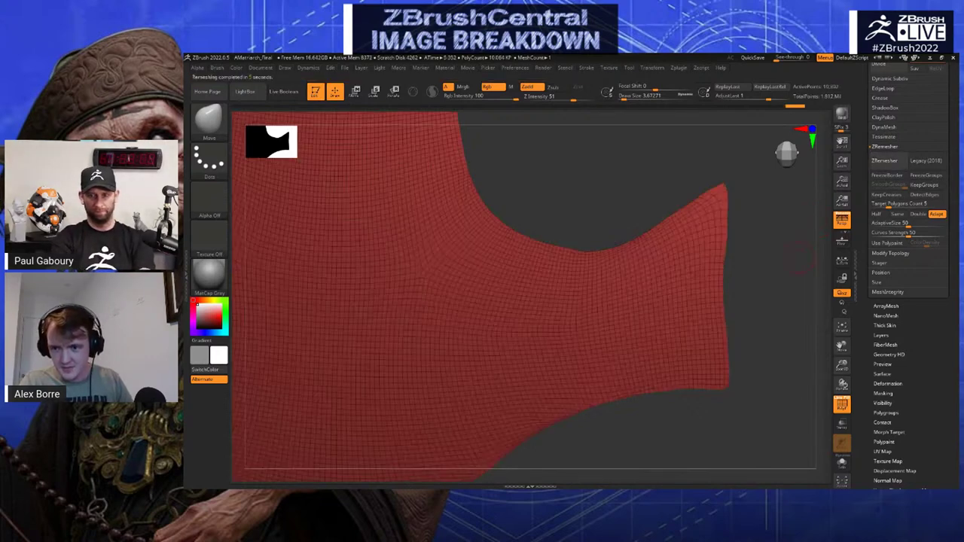
{"action": "right_click_drag", "start_coordinate": [657, 235], "coordinate": [650, 239]}
{"action": "right_click_drag", "start_coordinate": [716, 324], "coordinate": [703, 262], "text": "ctrl"}
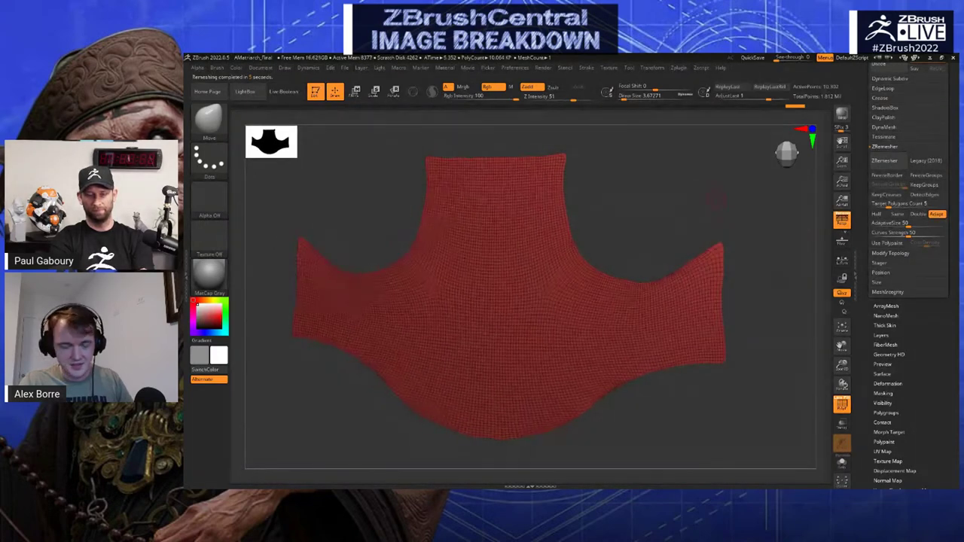
Set the panel loops to Polish 0 and Thickness 0.00719, and lower the number of loops
{"action": "left_click", "coordinate": [884, 88]}
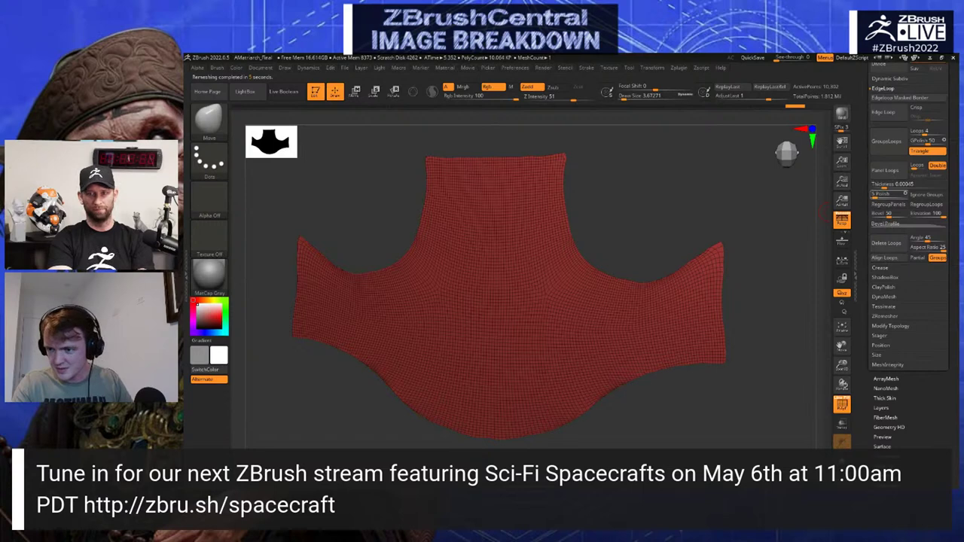
{"action": "left_click", "coordinate": [887, 194]}
{"action": "type", "text": "0.00045"}
{"action": "left_click", "coordinate": [893, 185]}
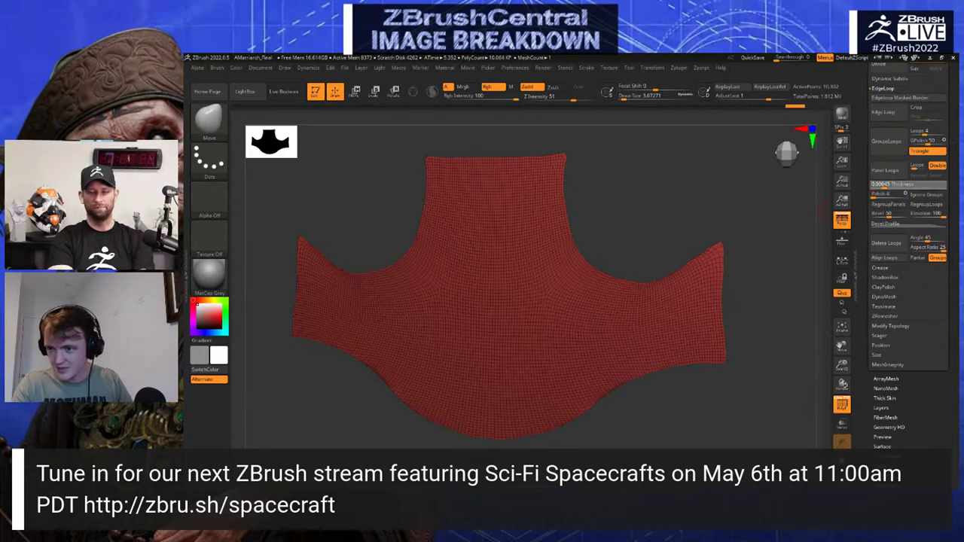
{"action": "type", "text": "0"}
{"action": "key", "text": "Return"}
{"action": "left_click_drag", "start_coordinate": [825, 210], "coordinate": [783, 198]}
{"action": "left_click", "coordinate": [892, 185]}
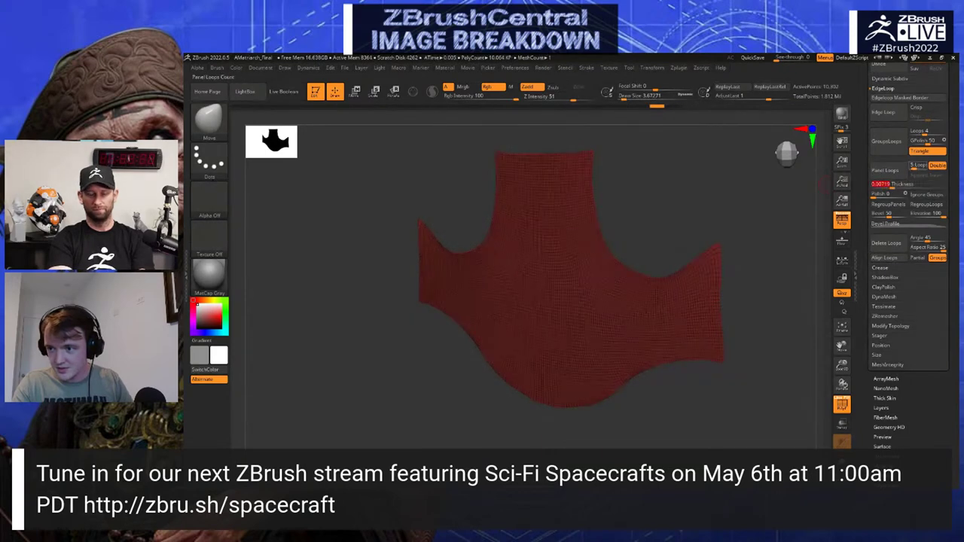
{"action": "left_click", "coordinate": [917, 166]}
Try applying the panel loops to the remeshed silhouette and undo them
{"action": "left_click", "coordinate": [886, 170]}
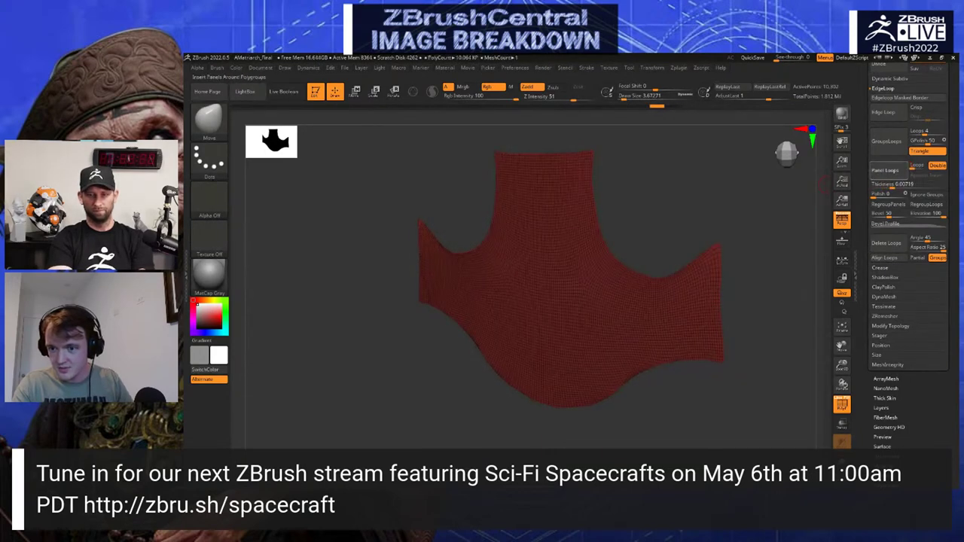
{"action": "left_click_drag", "start_coordinate": [770, 200], "coordinate": [779, 224], "text": "alt"}
{"action": "key", "text": "ctrl+z"}
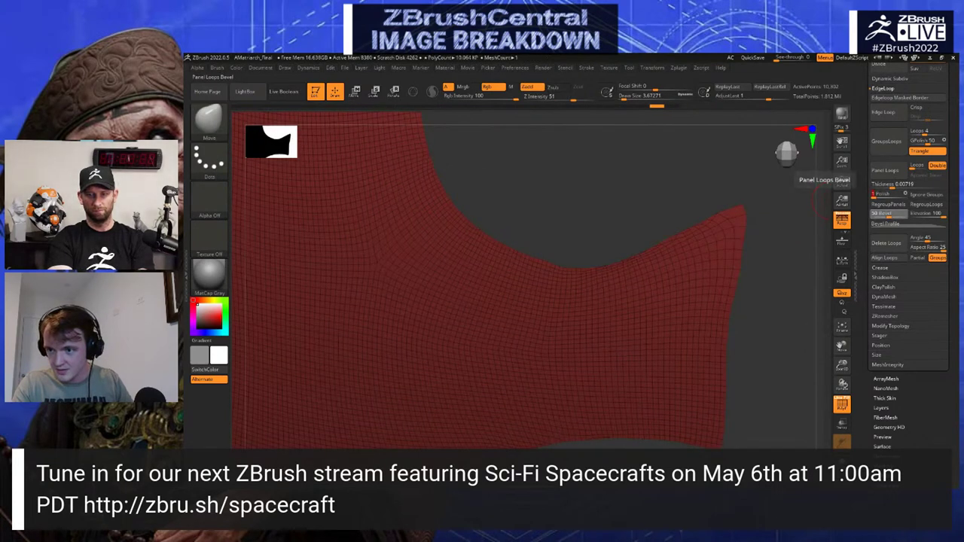
Give the remeshed silhouette thickness with panel loops using Polish 1 and Bevel 0
{"action": "left_click", "coordinate": [874, 214]}
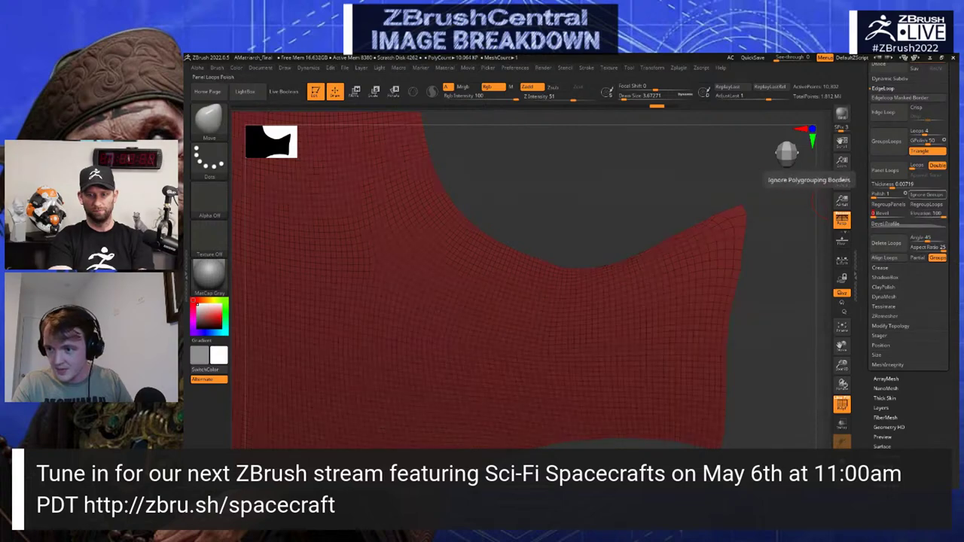
{"action": "left_click", "coordinate": [886, 170]}
{"action": "left_click_drag", "start_coordinate": [795, 185], "coordinate": [753, 194]}
Switch to the ZModeler brush and undo the accidental NanoMesh insertion on the plate
{"action": "key", "text": "b"}
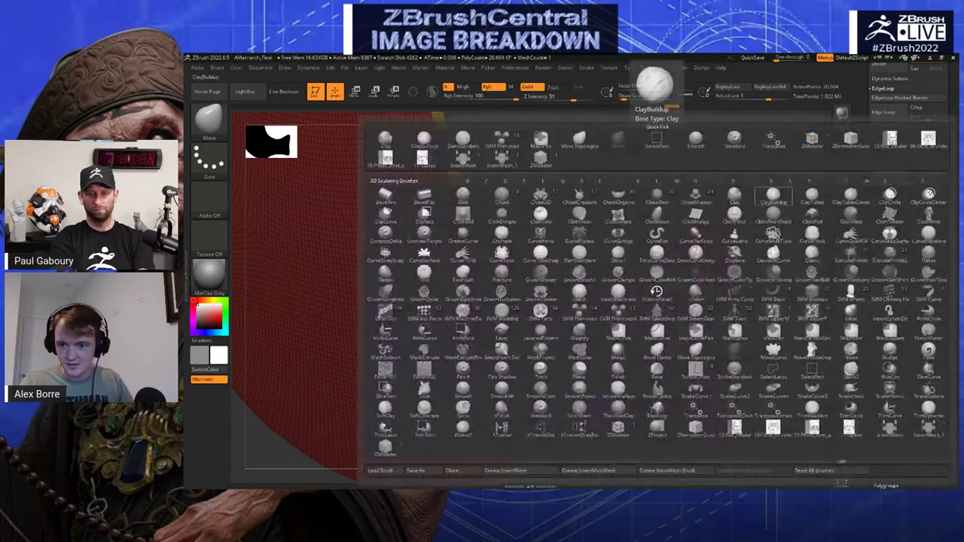
{"action": "key", "text": "z"}
{"action": "key", "text": "m"}
{"action": "left_click", "coordinate": [386, 443]}
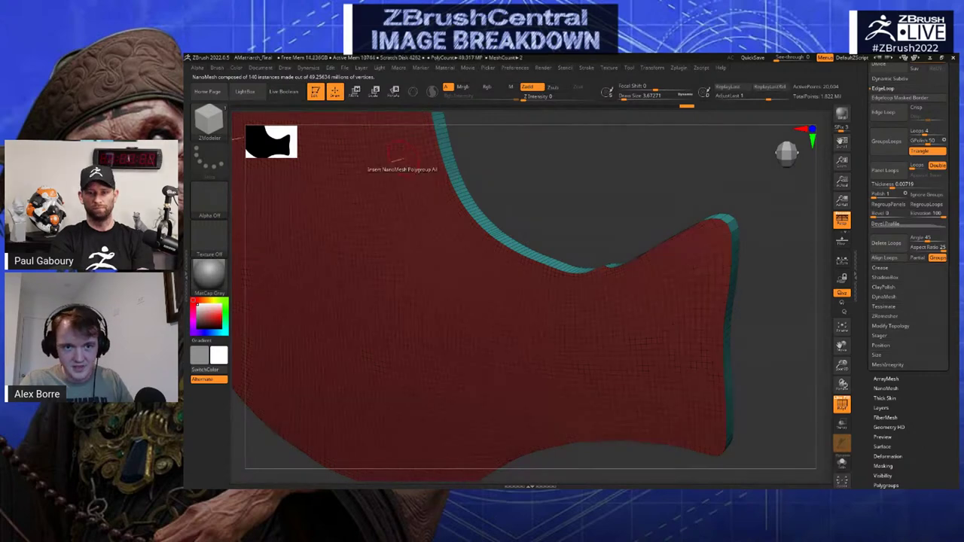
{"action": "key", "text": "ctrl+z"}
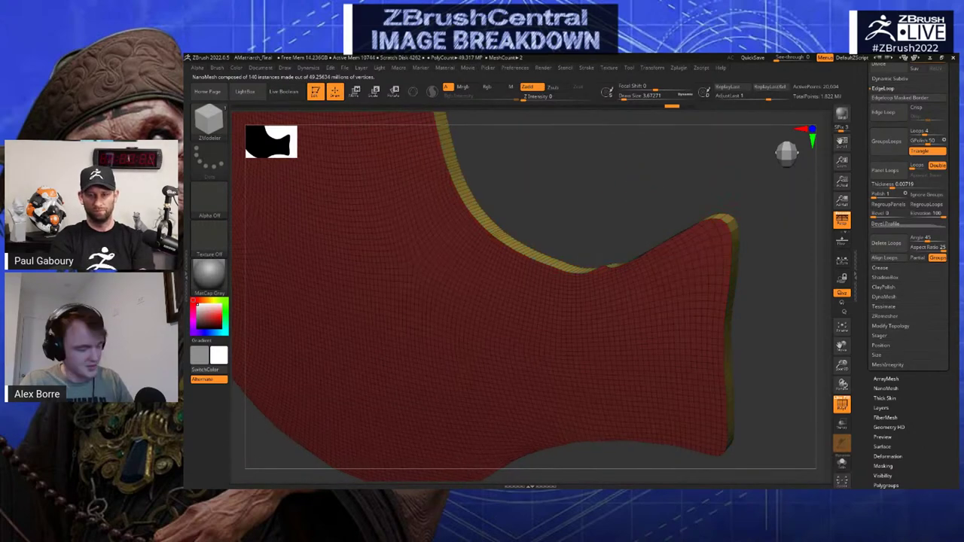
Extrude the plate's side-wall polygroup outward as a raised rim, using ZModeler Extrude with the Polygroup All target
{"action": "mouse_move", "coordinate": [740, 211]}
{"action": "left_mouse_down"}
{"action": "mouse_move", "coordinate": [752, 208]}
{"action": "mouse_move", "coordinate": [742, 218]}
{"action": "left_mouse_up"}
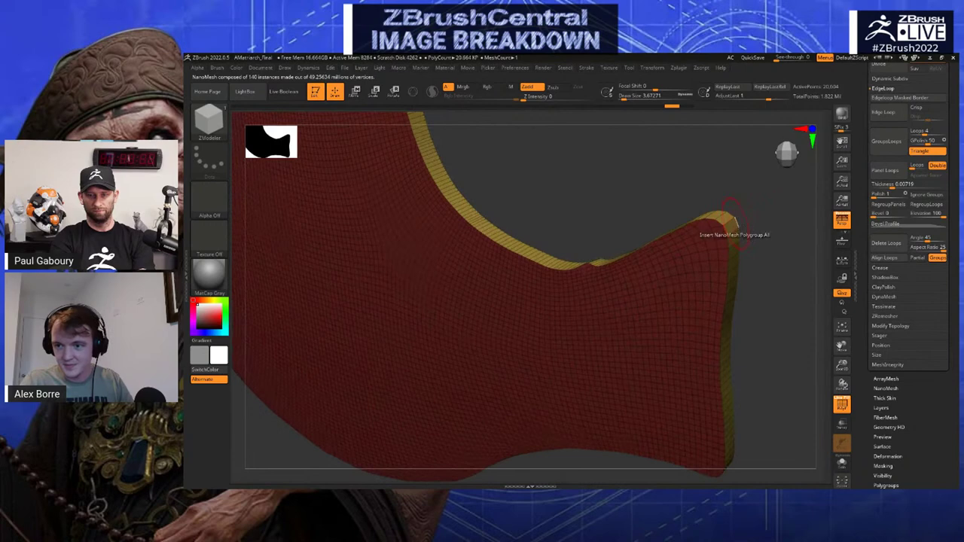
{"action": "key", "text": "space"}
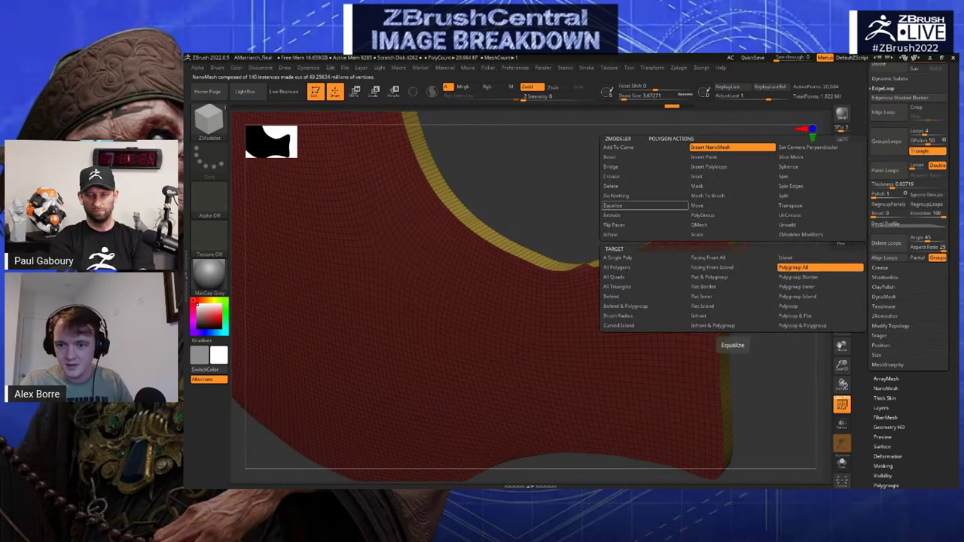
{"action": "left_click", "coordinate": [645, 205]}
{"action": "left_click", "coordinate": [644, 215]}
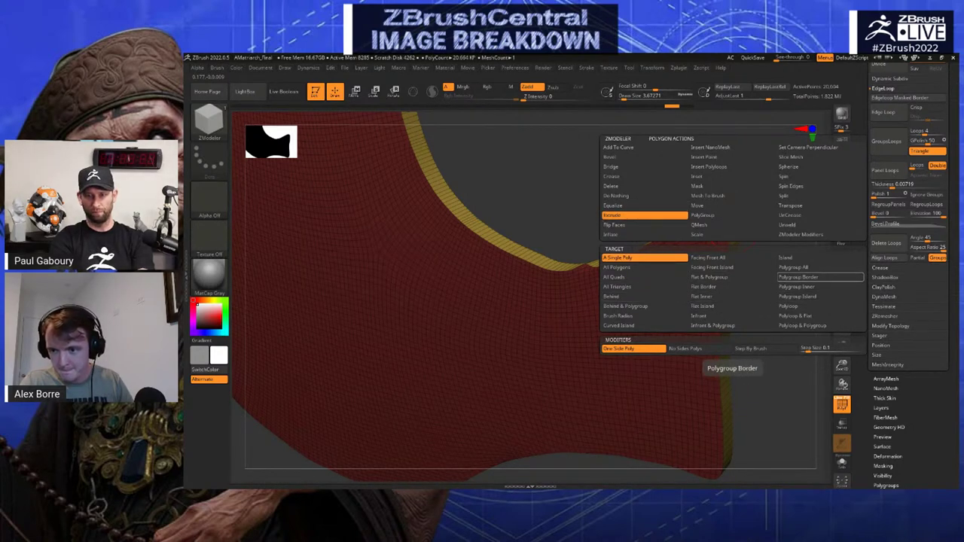
{"action": "left_click", "coordinate": [794, 267]}
{"action": "left_click_drag", "start_coordinate": [725, 217], "coordinate": [740, 202]}
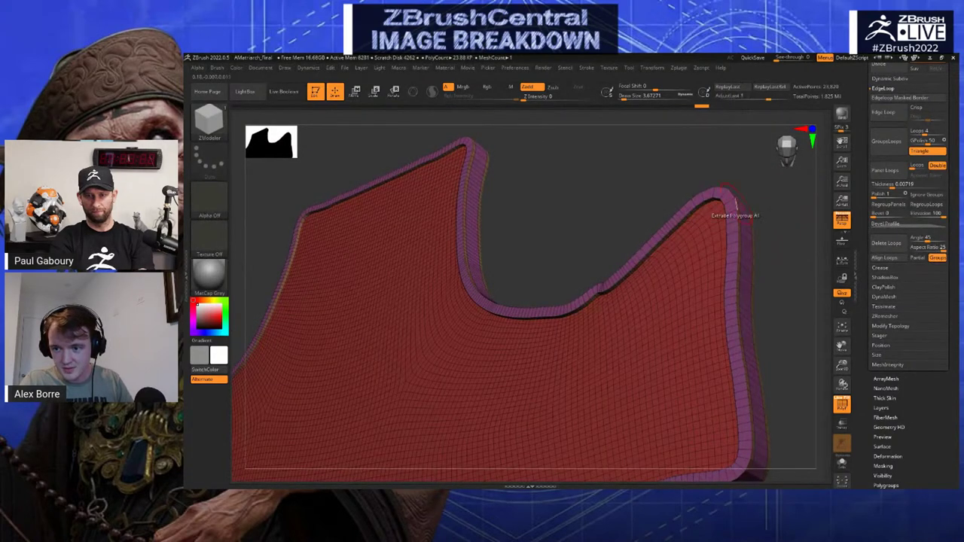
Hide the PolyFrame and subdivide the rimmed plate once, framing the whole ornament
{"action": "left_click", "coordinate": [843, 404]}
{"action": "left_click_drag", "start_coordinate": [803, 272], "coordinate": [757, 223]}
{"action": "key", "text": "ctrl+d"}
{"action": "key", "text": "f"}
{"action": "mouse_move", "coordinate": [694, 197]}
{"action": "left_mouse_down", "text": "alt"}
{"action": "mouse_move", "coordinate": [690, 179]}
{"action": "mouse_move", "coordinate": [703, 184]}
{"action": "mouse_move", "coordinate": [682, 195]}
{"action": "left_mouse_up", "text": "alt"}
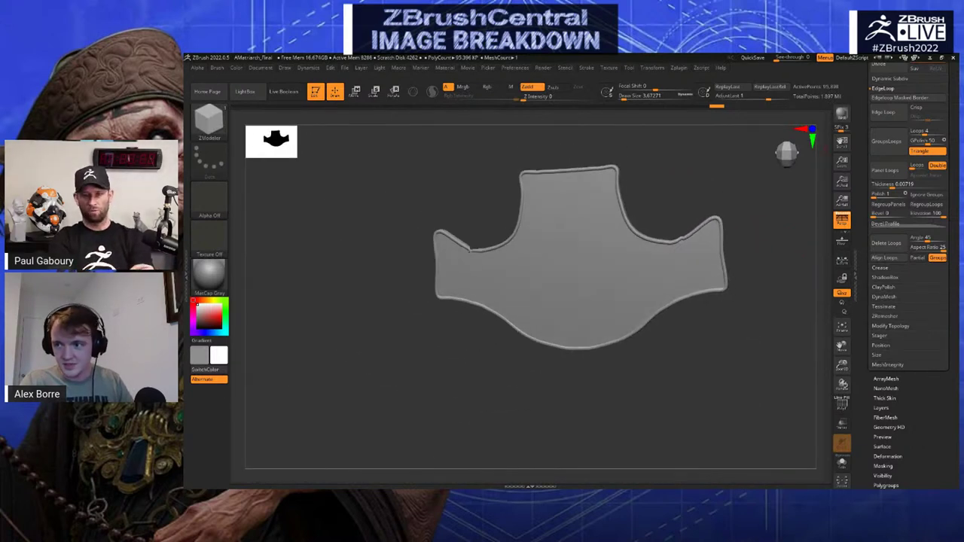
{"action": "left_click_drag", "start_coordinate": [950, 146], "coordinate": [950, 403]}
{"action": "left_click_drag", "start_coordinate": [799, 211], "coordinate": [762, 257]}
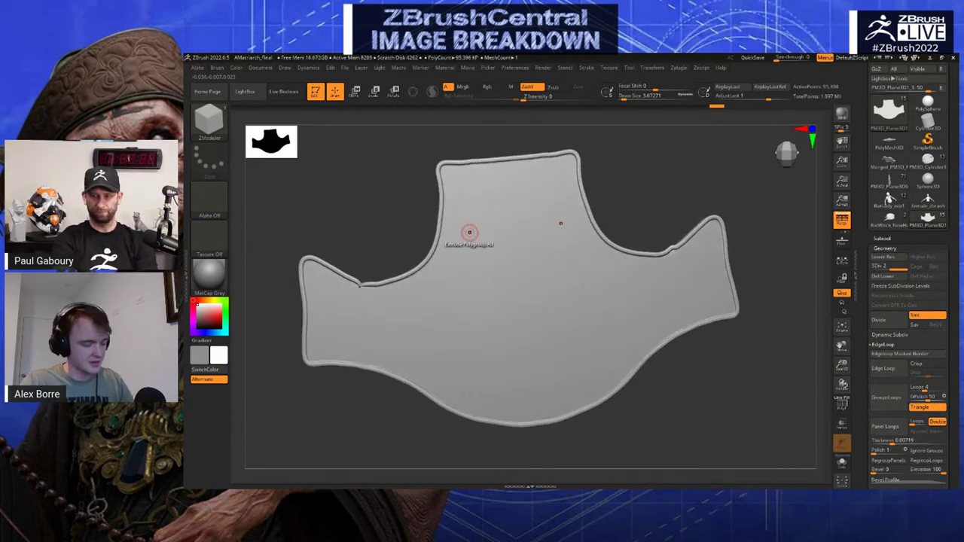
Mask mirrored rows of slanted stripes fanning across the plate's upper and side areas with the MaskPen, enlarging the brush slightly
{"action": "key", "text": "b"}
{"action": "key", "text": "s"}
{"action": "key", "text": "t"}
{"action": "left_click_drag", "start_coordinate": [466, 204], "coordinate": [492, 290], "text": "ctrl"}
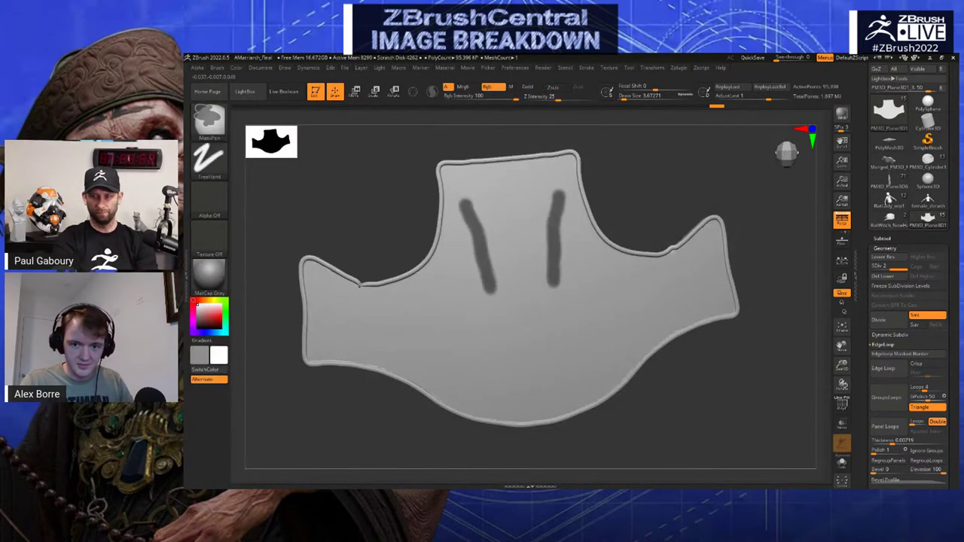
{"action": "key", "text": "bracketright"}
{"action": "left_click_drag", "start_coordinate": [465, 205], "coordinate": [501, 305], "text": "ctrl"}
{"action": "left_click_drag", "start_coordinate": [442, 274], "coordinate": [482, 315]}
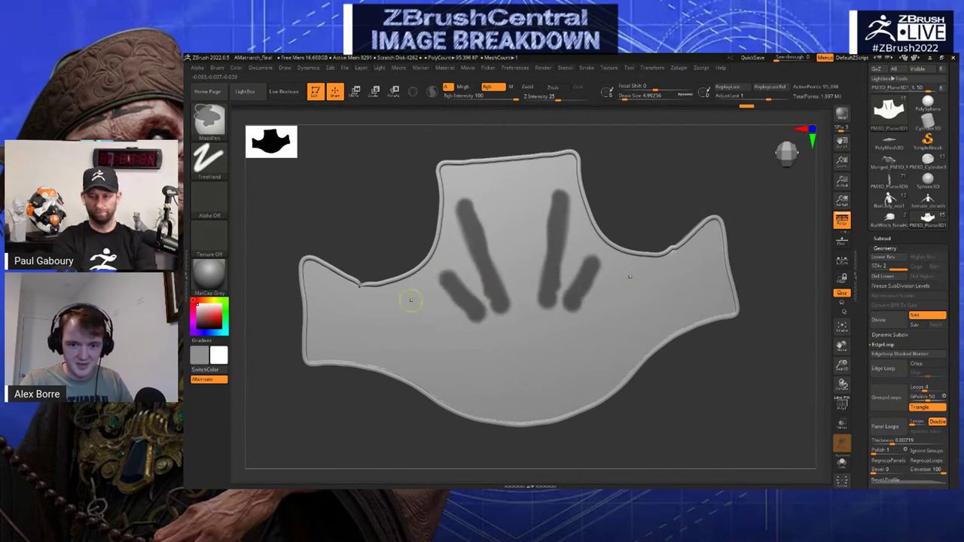
{"action": "left_click_drag", "start_coordinate": [411, 295], "coordinate": [444, 335]}
{"action": "left_click_drag", "start_coordinate": [377, 308], "coordinate": [401, 343]}
{"action": "mouse_move", "coordinate": [330, 288]}
{"action": "left_mouse_down"}
{"action": "mouse_move", "coordinate": [384, 366]}
{"action": "mouse_move", "coordinate": [532, 338]}
{"action": "mouse_move", "coordinate": [514, 368]}
{"action": "mouse_move", "coordinate": [532, 393]}
{"action": "left_mouse_up"}
Mask a pointed crescent shape across the plate's lower centre, trimming its lower edge by unmasking
{"action": "key", "text": "bracketright"}
{"action": "key", "text": "bracketright"}
{"action": "mouse_move", "coordinate": [475, 379]}
{"action": "left_mouse_down", "text": "ctrl"}
{"action": "mouse_move", "coordinate": [490, 388]}
{"action": "mouse_move", "coordinate": [498, 370]}
{"action": "mouse_move", "coordinate": [471, 359]}
{"action": "mouse_move", "coordinate": [423, 366]}
{"action": "mouse_move", "coordinate": [528, 322]}
{"action": "left_mouse_up", "text": "ctrl"}
{"action": "key", "text": "s"}
{"action": "mouse_move", "coordinate": [419, 379]}
{"action": "left_mouse_down", "text": "ctrl+alt"}
{"action": "mouse_move", "coordinate": [446, 400]}
{"action": "mouse_move", "coordinate": [533, 413]}
{"action": "left_mouse_up", "text": "ctrl+alt"}
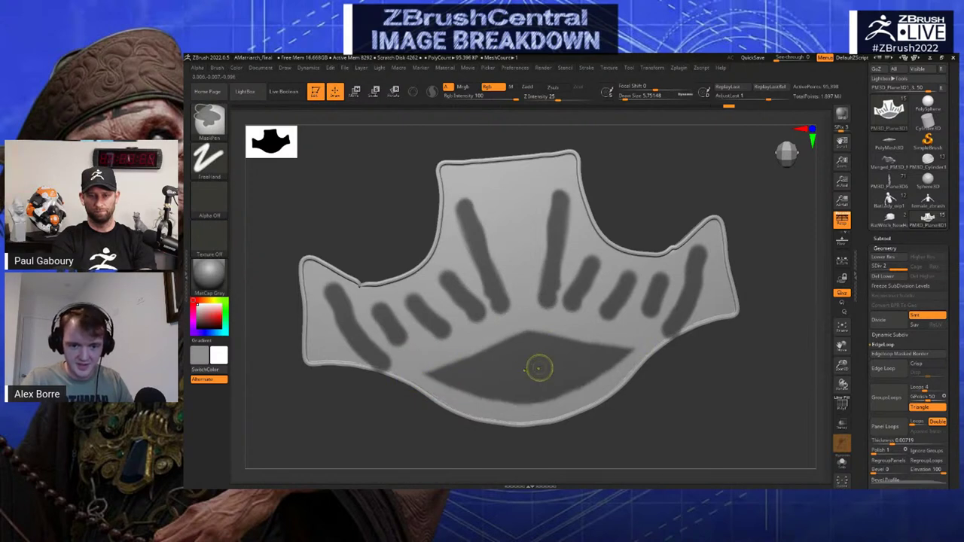
Refine the outermost mask stripes by erasing their outer edges and repainting them with a smaller brush
{"action": "left_click_drag", "start_coordinate": [327, 298], "coordinate": [385, 381], "text": "ctrl+alt"}
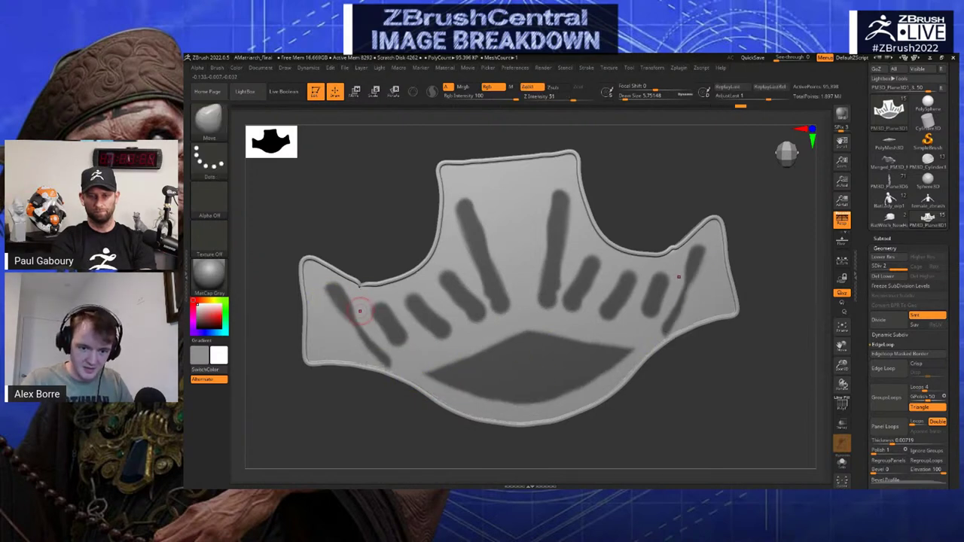
{"action": "key", "text": "s"}
{"action": "mouse_move", "coordinate": [359, 307]}
{"action": "left_mouse_down"}
{"action": "mouse_move", "coordinate": [351, 305]}
{"action": "mouse_move", "coordinate": [388, 354]}
{"action": "left_mouse_up"}
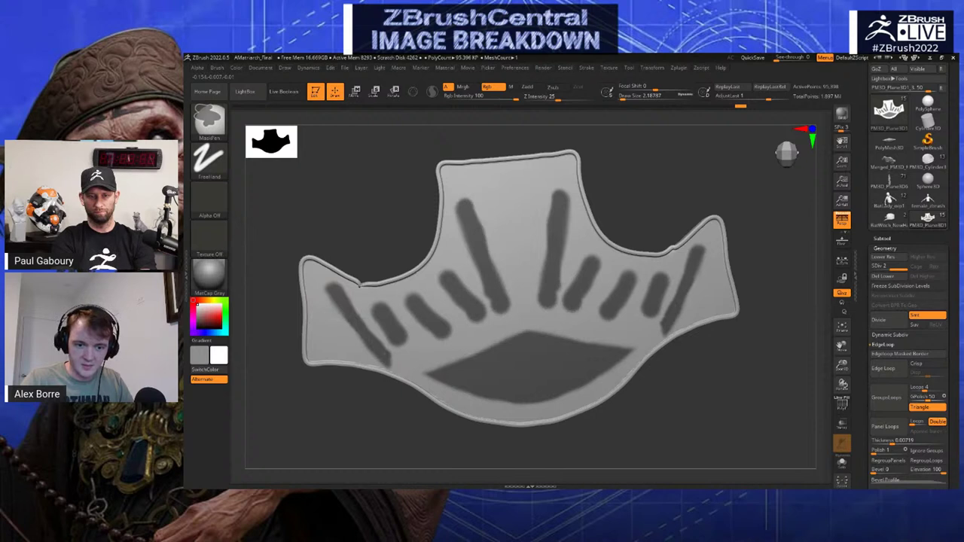
{"action": "mouse_move", "coordinate": [332, 287]}
{"action": "left_mouse_down", "text": "ctrl"}
{"action": "mouse_move", "coordinate": [348, 308]}
{"action": "mouse_move", "coordinate": [339, 288]}
{"action": "left_mouse_up", "text": "ctrl"}
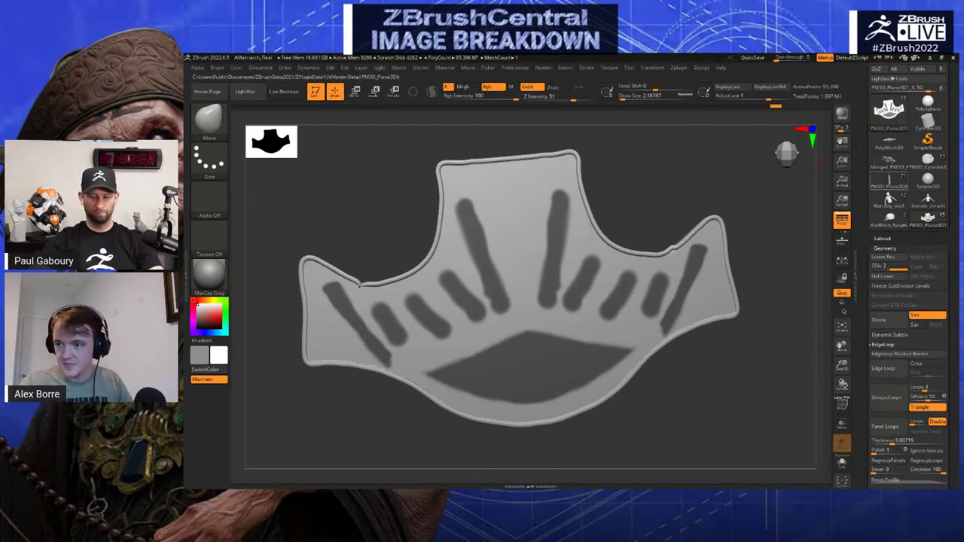
Switch to the finished merged pendant tool and examine its rims, grooves, spirals and gem from the front and sides
{"action": "left_click", "coordinate": [889, 162]}
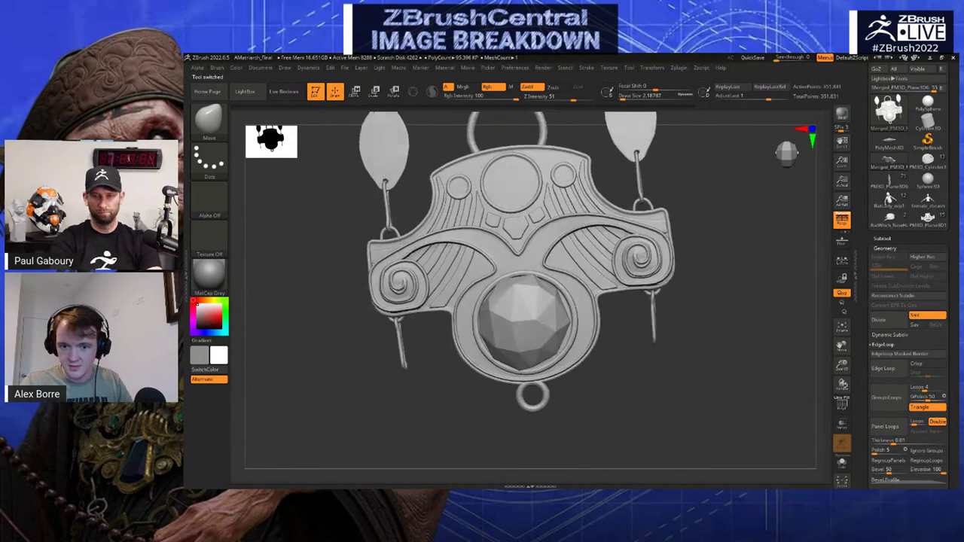
{"action": "left_click_drag", "start_coordinate": [774, 195], "coordinate": [814, 232], "text": "alt"}
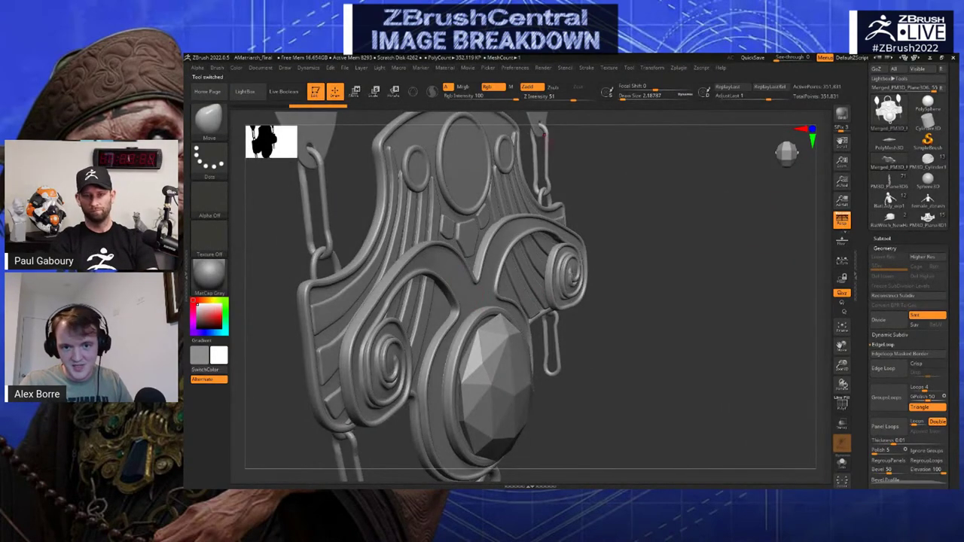
{"action": "left_click_drag", "start_coordinate": [544, 134], "coordinate": [584, 239]}
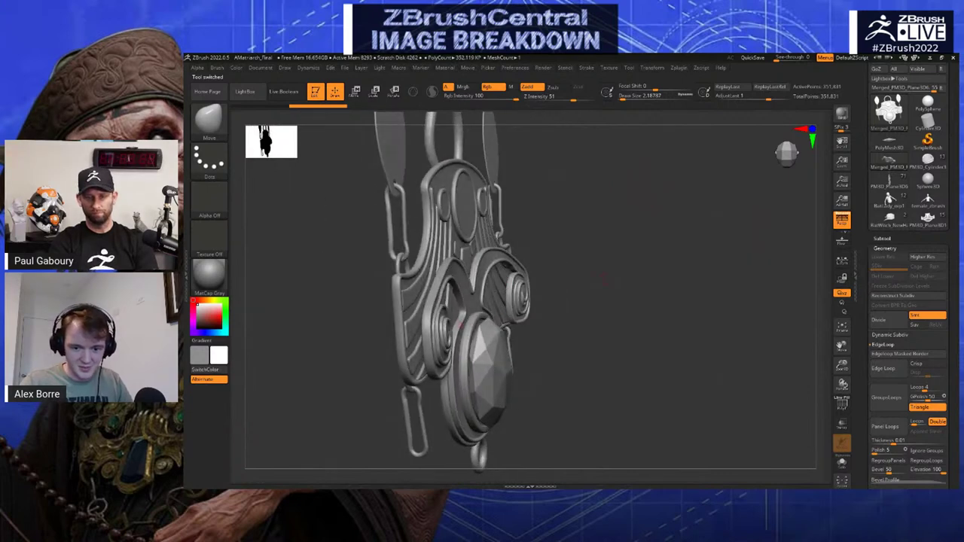
{"action": "left_click_drag", "start_coordinate": [606, 278], "coordinate": [423, 399]}
{"action": "left_click_drag", "start_coordinate": [625, 275], "coordinate": [460, 330]}
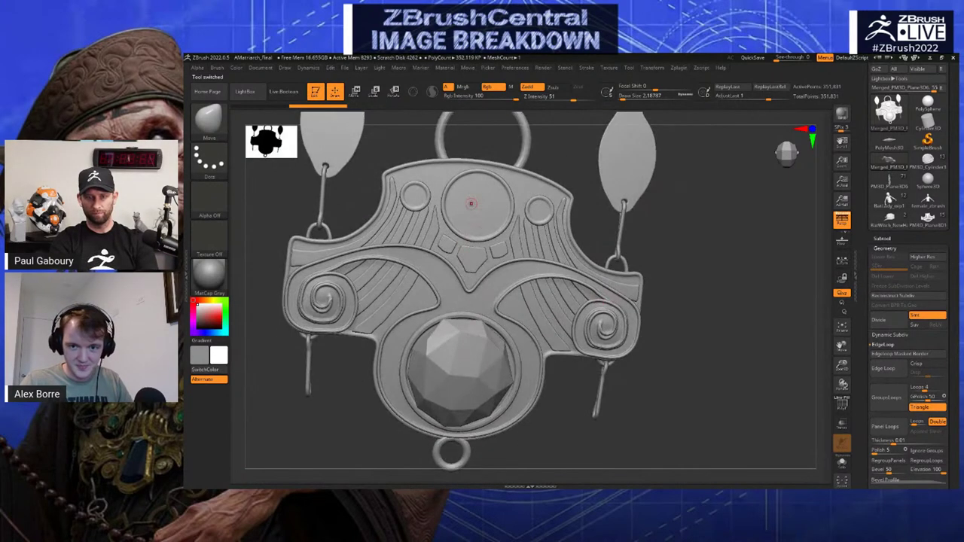
{"action": "left_click_drag", "start_coordinate": [667, 217], "coordinate": [529, 241]}
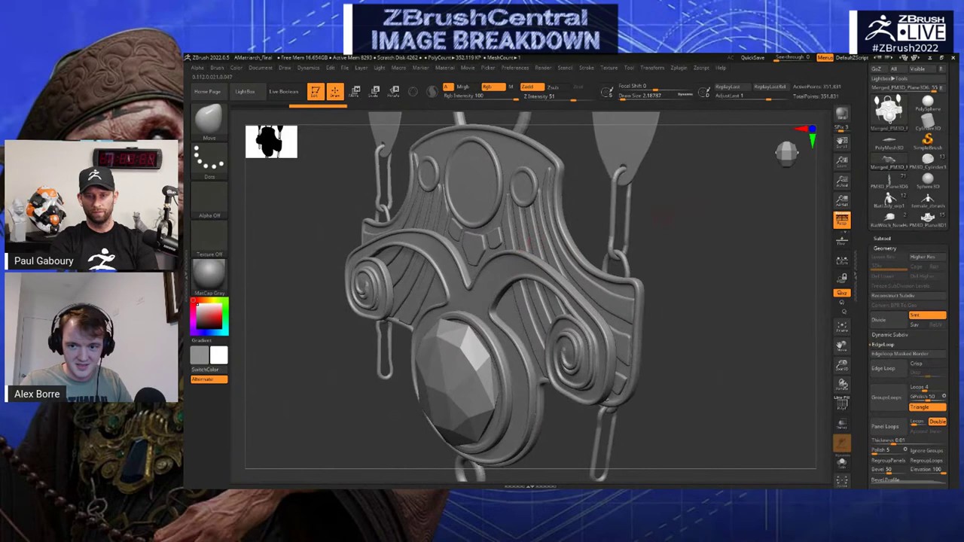
{"action": "right_click_drag", "start_coordinate": [529, 243], "coordinate": [669, 241]}
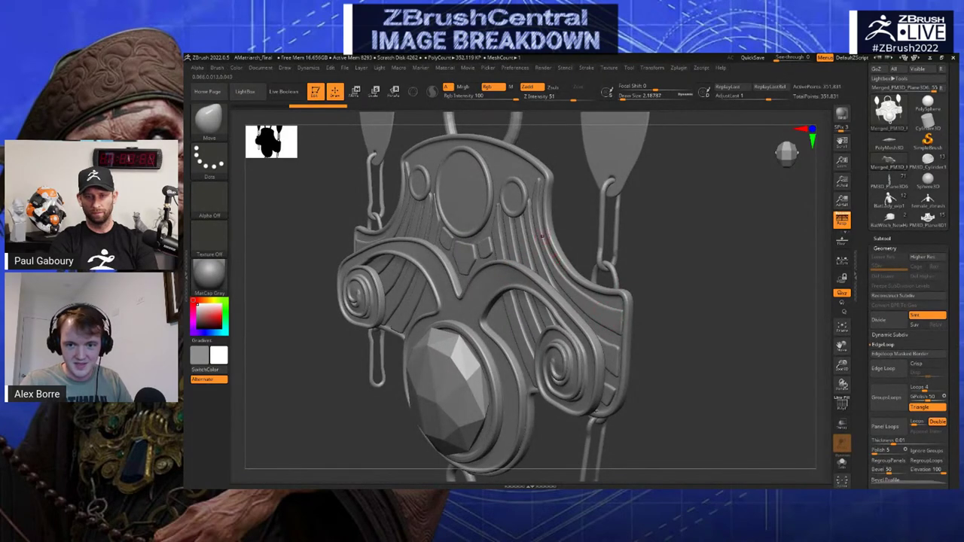
{"action": "right_click_drag", "start_coordinate": [509, 183], "coordinate": [715, 242]}
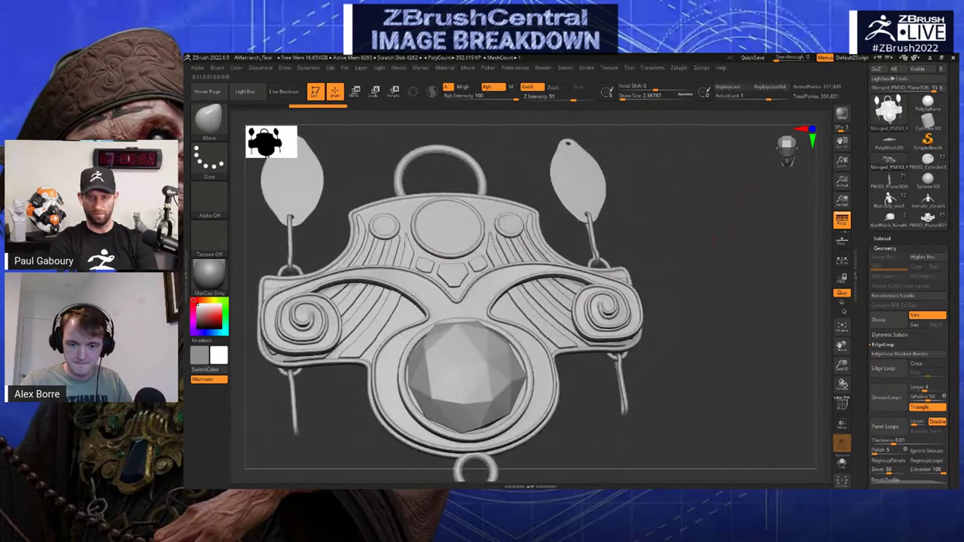
{"action": "right_click_drag", "start_coordinate": [612, 324], "coordinate": [599, 343]}
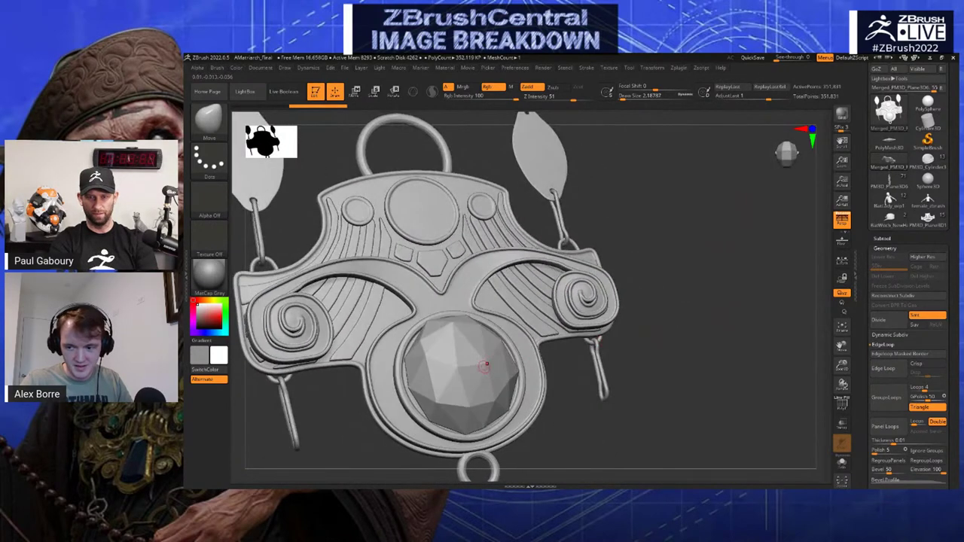
Show the PolyFrame on the finished pendant and inspect its polygroups from an angle
{"action": "left_click", "coordinate": [841, 405]}
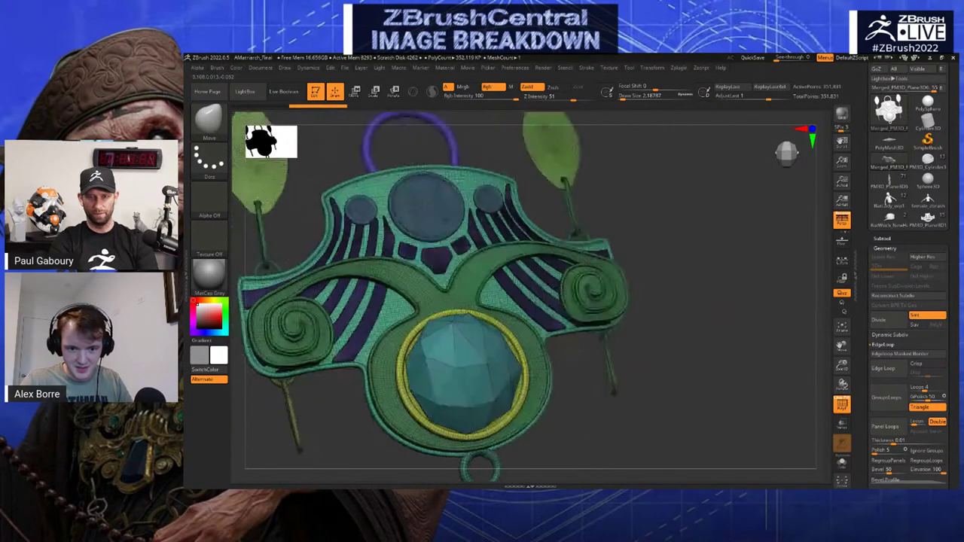
{"action": "mouse_move", "coordinate": [769, 280]}
{"action": "right_mouse_down"}
{"action": "mouse_move", "coordinate": [749, 276]}
{"action": "mouse_move", "coordinate": [749, 241]}
{"action": "mouse_move", "coordinate": [716, 256]}
{"action": "mouse_move", "coordinate": [729, 301]}
{"action": "mouse_move", "coordinate": [760, 299]}
{"action": "mouse_move", "coordinate": [759, 264]}
{"action": "right_mouse_up"}
{"action": "right_click_drag", "start_coordinate": [760, 264], "coordinate": [687, 264]}
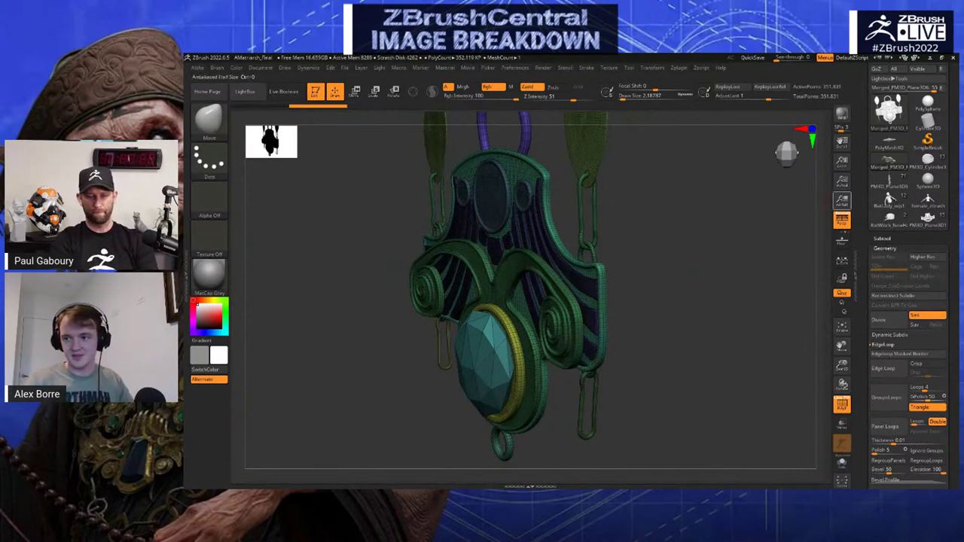
Switch to the full character tool and bring the whole figure into view
{"action": "left_click", "coordinate": [890, 182]}
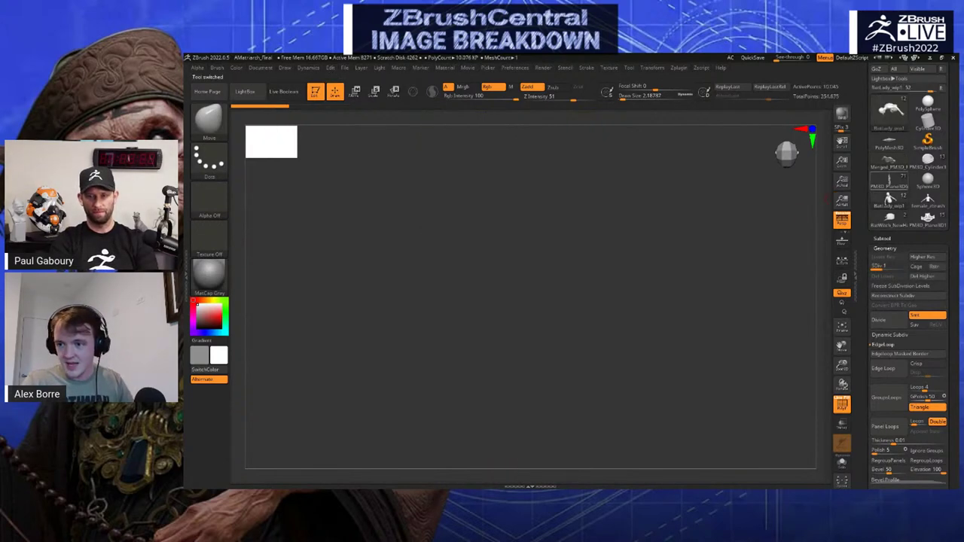
{"action": "right_click_drag", "start_coordinate": [715, 219], "coordinate": [674, 215]}
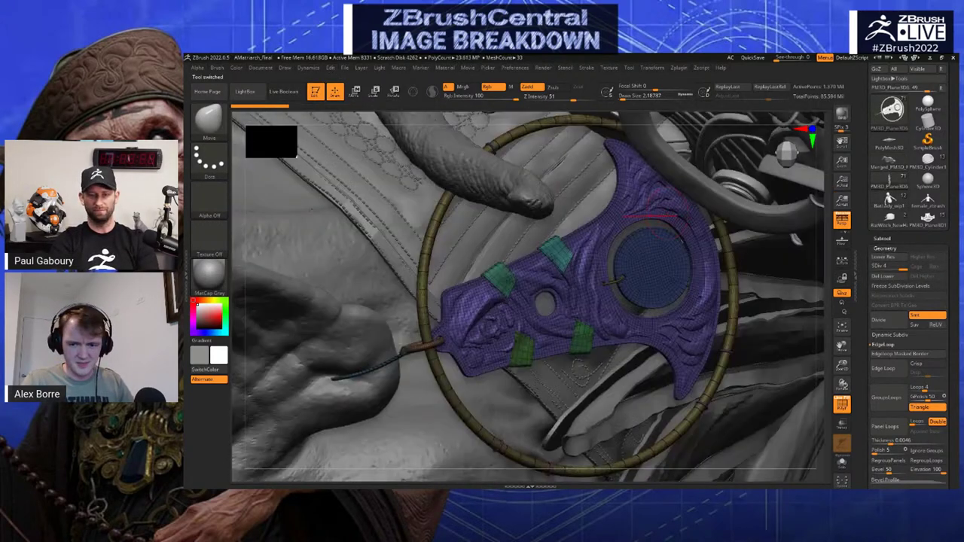
{"action": "left_click_drag", "start_coordinate": [841, 346], "coordinate": [838, 346]}
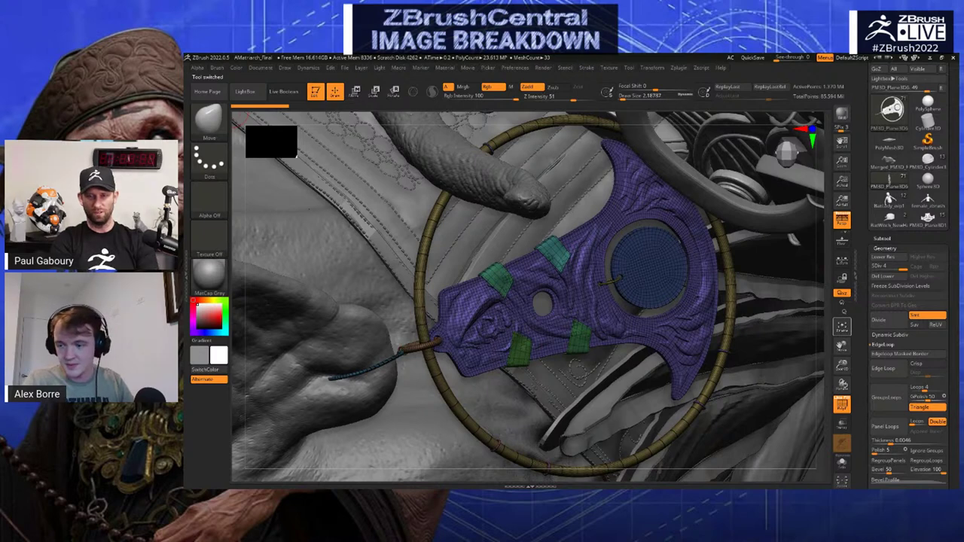
{"action": "left_click", "coordinate": [890, 142]}
{"action": "left_click", "coordinate": [889, 181]}
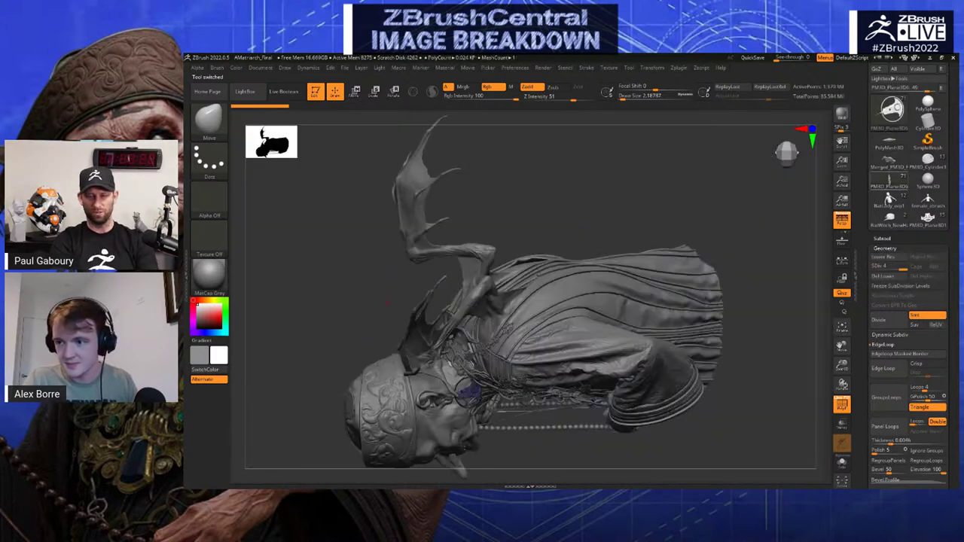
Make the head the active subtool and turn the character upright with the upper body framed
{"action": "left_click_drag", "start_coordinate": [678, 204], "coordinate": [754, 215]}
{"action": "left_click", "coordinate": [452, 424], "text": "alt"}
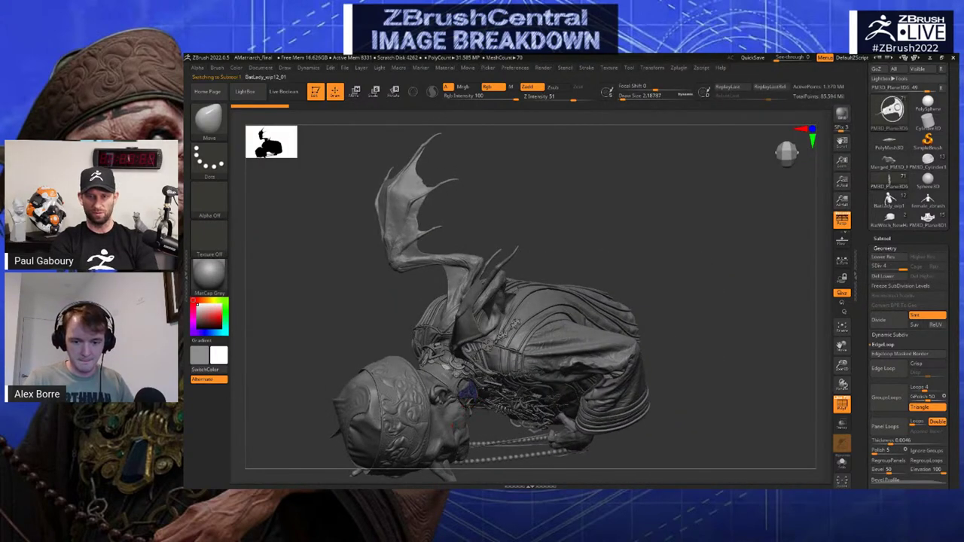
{"action": "key", "text": "f"}
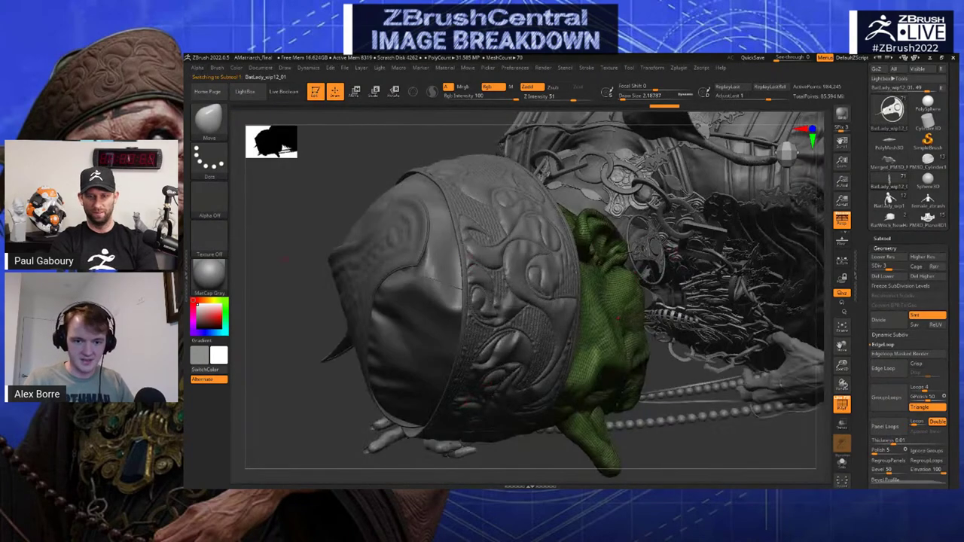
{"action": "left_click_drag", "start_coordinate": [284, 260], "coordinate": [366, 170]}
{"action": "left_click_drag", "start_coordinate": [324, 301], "coordinate": [279, 242], "text": "alt"}
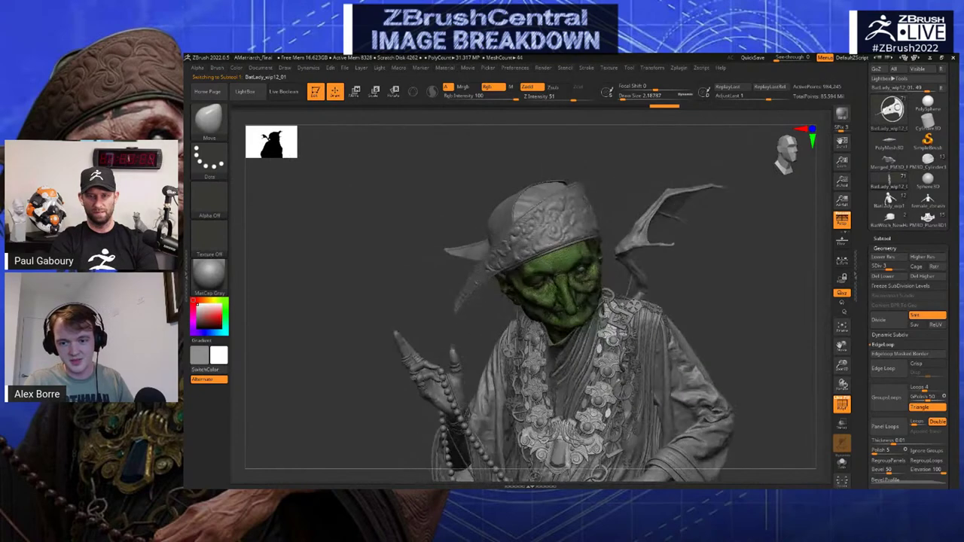
Hide the PolyFrame and examine the character's face, hat, necklaces, hands and wing from several front angles
{"action": "left_click_drag", "start_coordinate": [765, 317], "coordinate": [701, 235]}
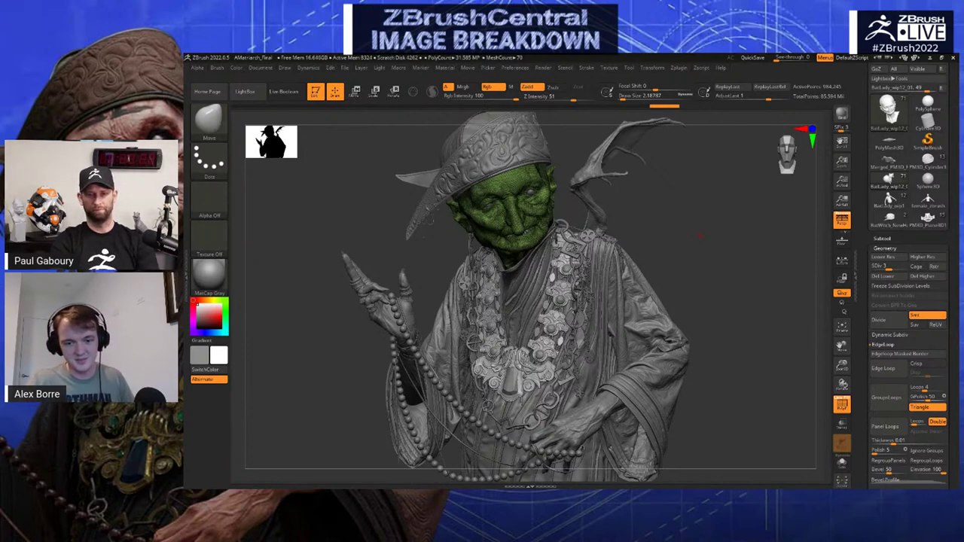
{"action": "mouse_move", "coordinate": [755, 238]}
{"action": "left_mouse_down"}
{"action": "mouse_move", "coordinate": [780, 232]}
{"action": "mouse_move", "coordinate": [751, 221]}
{"action": "mouse_move", "coordinate": [737, 244]}
{"action": "mouse_move", "coordinate": [757, 244]}
{"action": "left_mouse_up"}
{"action": "left_click", "coordinate": [842, 404]}
{"action": "mouse_move", "coordinate": [712, 323]}
{"action": "left_mouse_down", "text": "alt"}
{"action": "mouse_move", "coordinate": [718, 275]}
{"action": "mouse_move", "coordinate": [708, 310]}
{"action": "mouse_move", "coordinate": [679, 328]}
{"action": "mouse_move", "coordinate": [684, 245]}
{"action": "left_mouse_up", "text": "alt"}
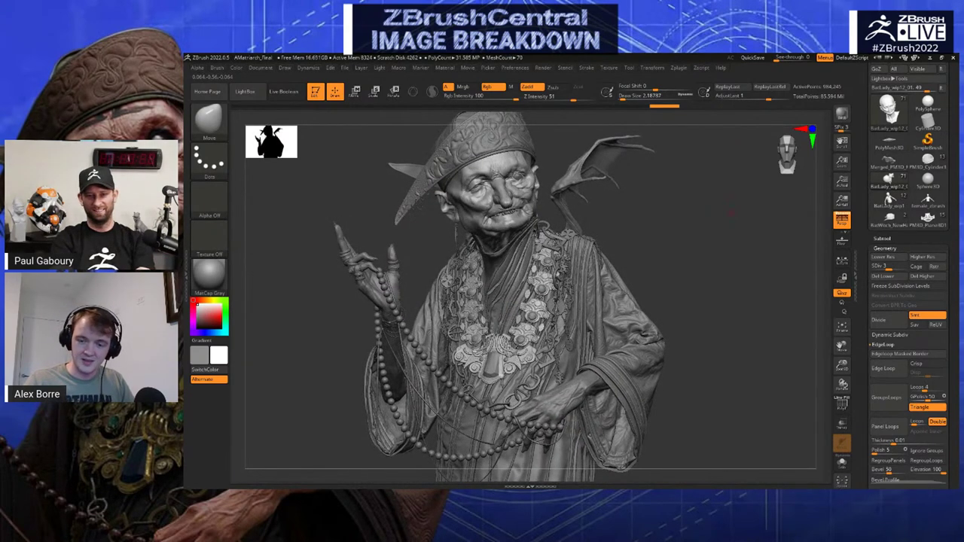
{"action": "mouse_move", "coordinate": [731, 213]}
{"action": "left_mouse_down"}
{"action": "mouse_move", "coordinate": [693, 235]}
{"action": "mouse_move", "coordinate": [736, 220]}
{"action": "left_mouse_up"}
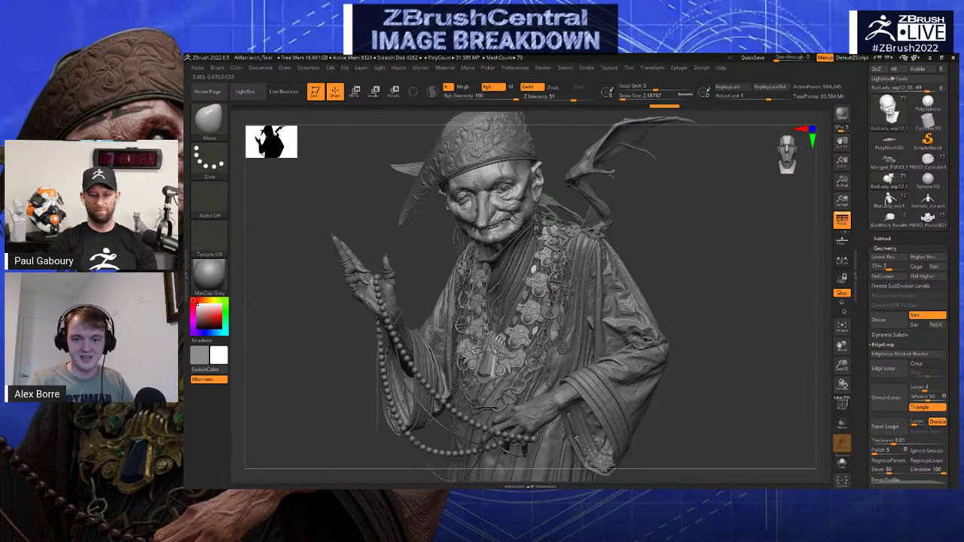
{"action": "left_click_drag", "start_coordinate": [666, 222], "coordinate": [635, 295]}
{"action": "left_click_drag", "start_coordinate": [571, 173], "coordinate": [574, 198], "text": "alt"}
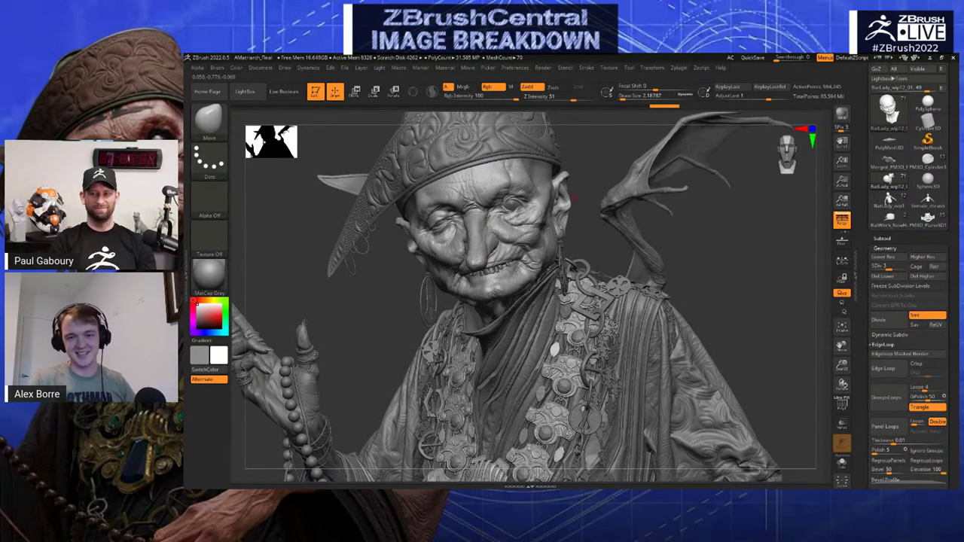
{"action": "mouse_move", "coordinate": [605, 167]}
{"action": "left_mouse_down"}
{"action": "mouse_move", "coordinate": [622, 163]}
{"action": "mouse_move", "coordinate": [605, 151]}
{"action": "mouse_move", "coordinate": [611, 178]}
{"action": "left_mouse_up"}
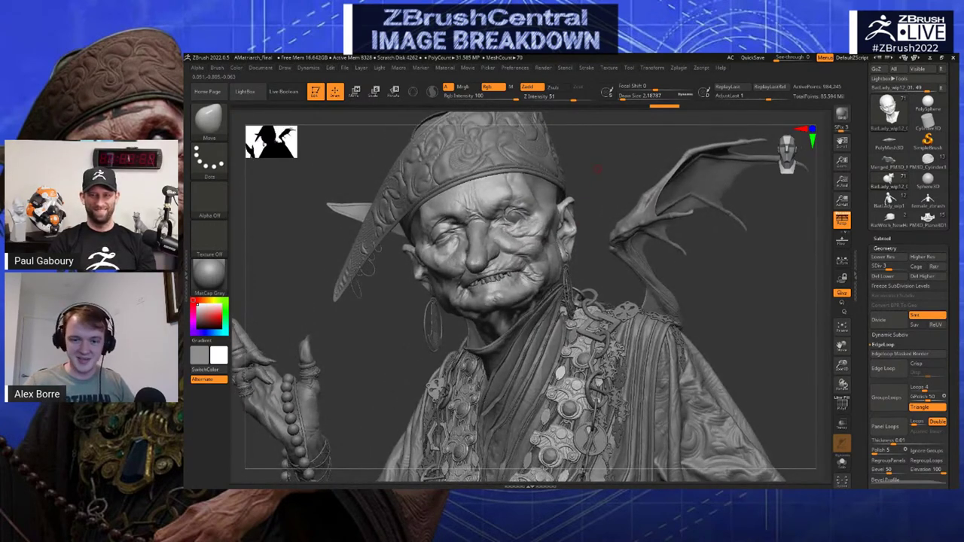
{"action": "left_click_drag", "start_coordinate": [624, 163], "coordinate": [594, 166]}
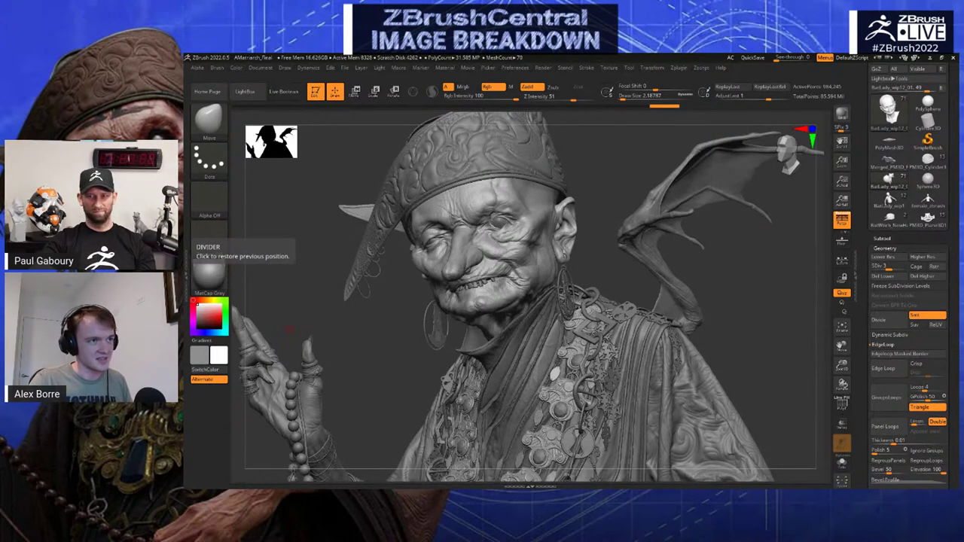
Switch to Photos to view the final character render, enlarging it, and return to ZBrush
{"action": "left_click_drag", "start_coordinate": [185, 87], "coordinate": [535, 142]}
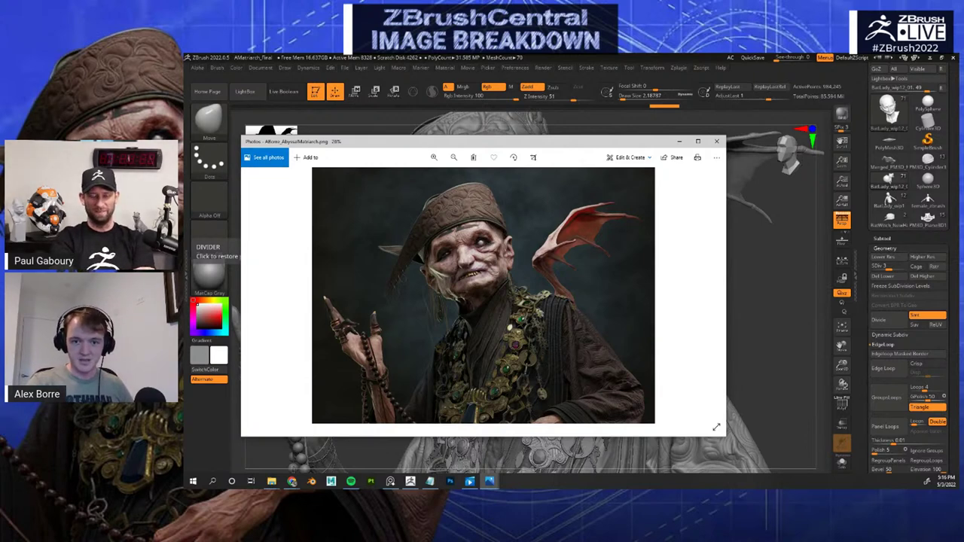
{"action": "left_click_drag", "start_coordinate": [484, 135], "coordinate": [534, 94]}
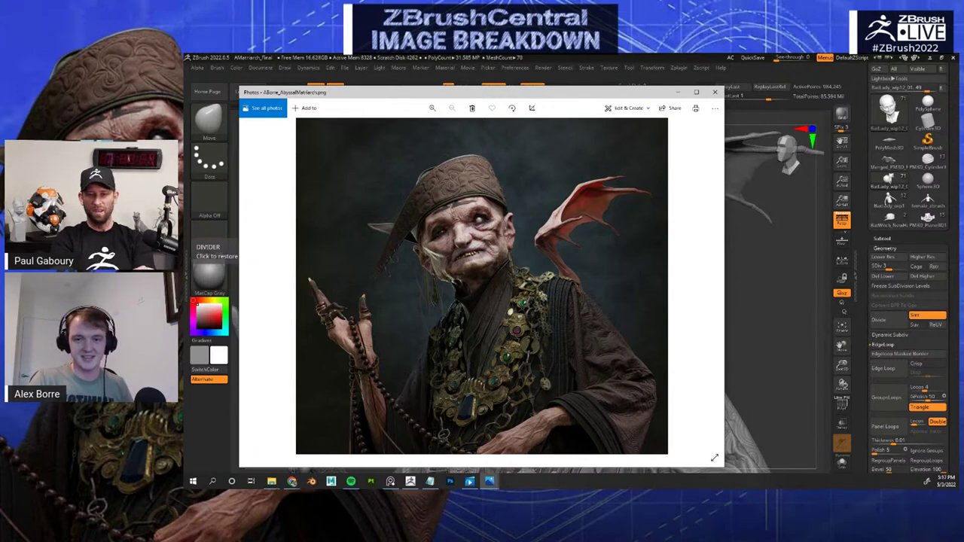
{"action": "left_click_drag", "start_coordinate": [533, 93], "coordinate": [0, 6]}
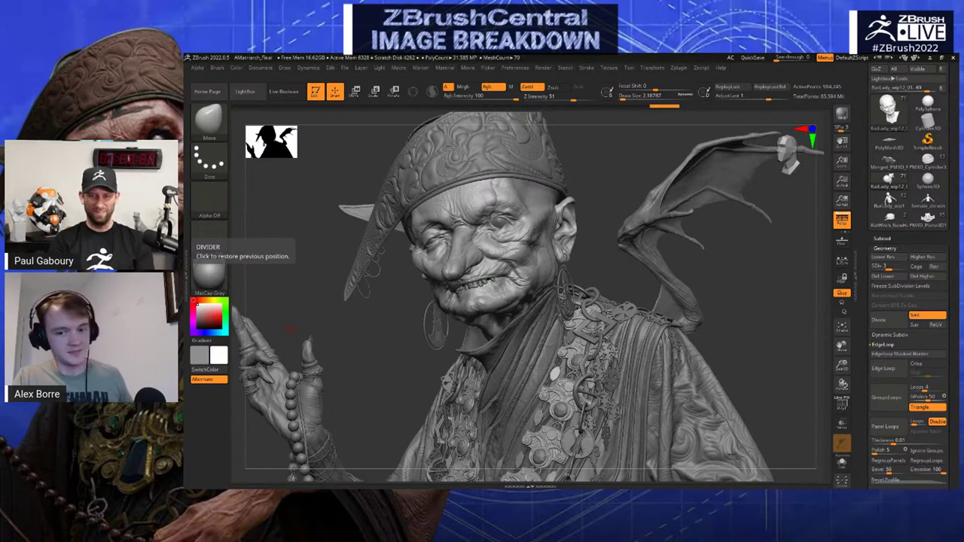
{"action": "left_click_drag", "start_coordinate": [682, 282], "coordinate": [737, 303]}
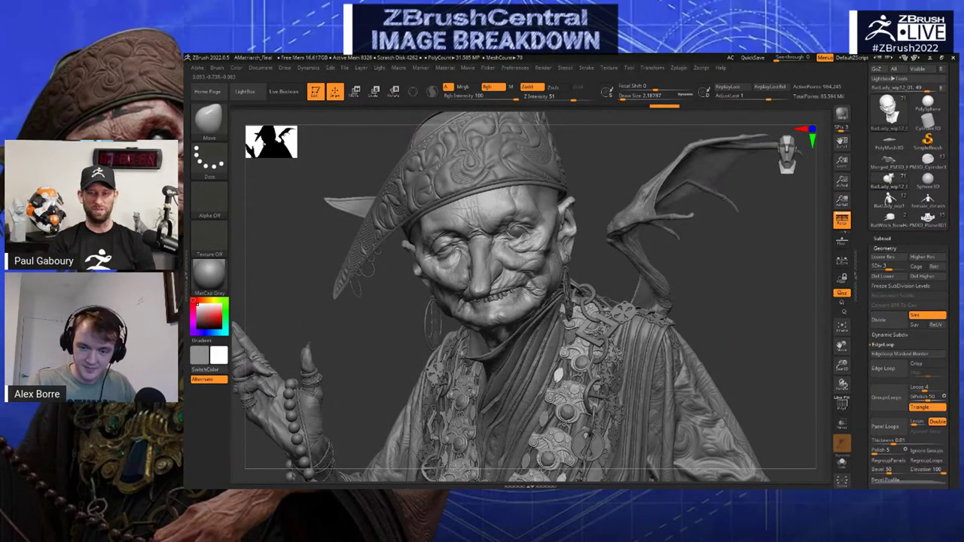
{"action": "mouse_move", "coordinate": [723, 301]}
{"action": "left_mouse_down"}
{"action": "mouse_move", "coordinate": [748, 297]}
{"action": "mouse_move", "coordinate": [752, 250]}
{"action": "mouse_move", "coordinate": [664, 220]}
{"action": "mouse_move", "coordinate": [646, 198]}
{"action": "left_mouse_up"}
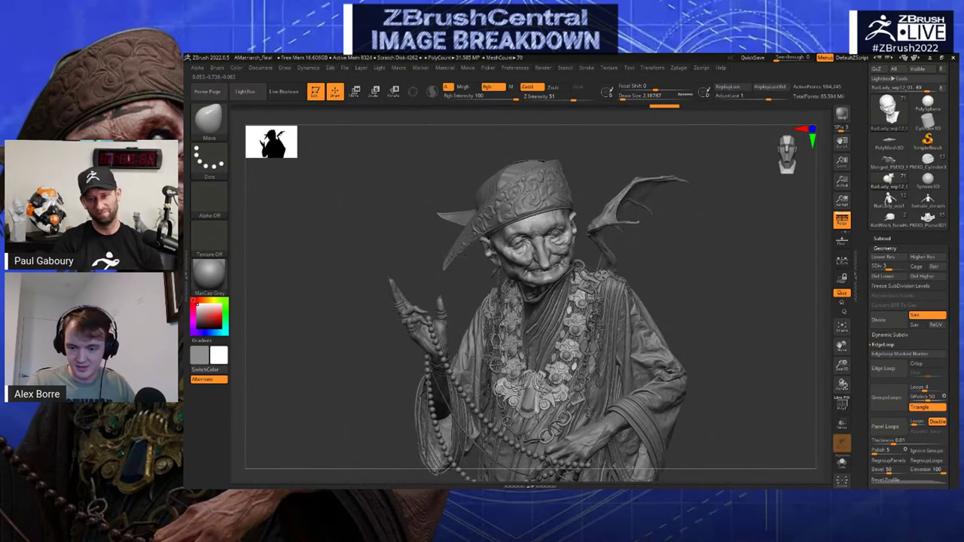
{"action": "mouse_move", "coordinate": [725, 270]}
{"action": "left_mouse_down"}
{"action": "mouse_move", "coordinate": [697, 253]}
{"action": "mouse_move", "coordinate": [743, 265]}
{"action": "mouse_move", "coordinate": [743, 280]}
{"action": "left_mouse_up"}
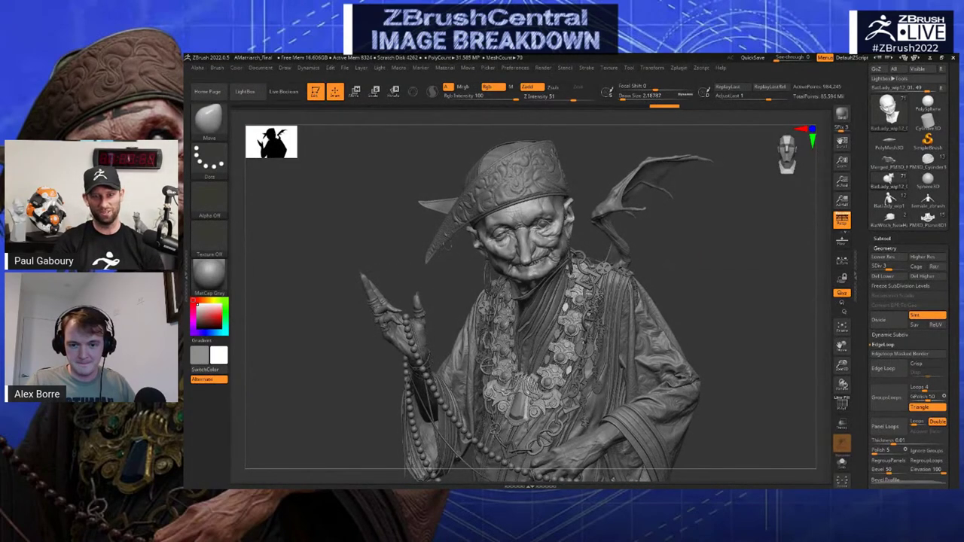
Examine the full character's face, hat, raised hand, necklaces and wing from slightly varied front angles
{"action": "left_click_drag", "start_coordinate": [722, 219], "coordinate": [721, 235], "text": "alt"}
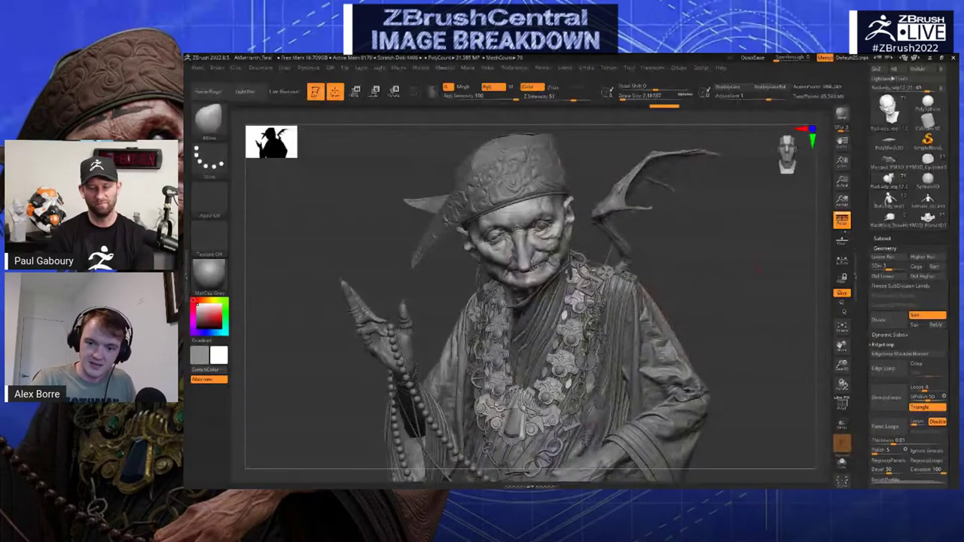
{"action": "left_click_drag", "start_coordinate": [723, 274], "coordinate": [756, 275]}
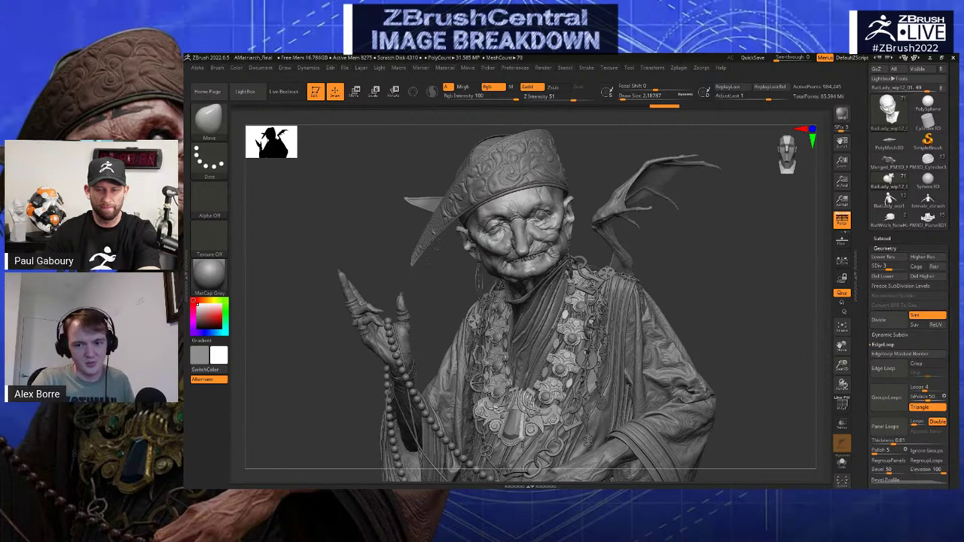
{"action": "left_click_drag", "start_coordinate": [704, 224], "coordinate": [716, 241]}
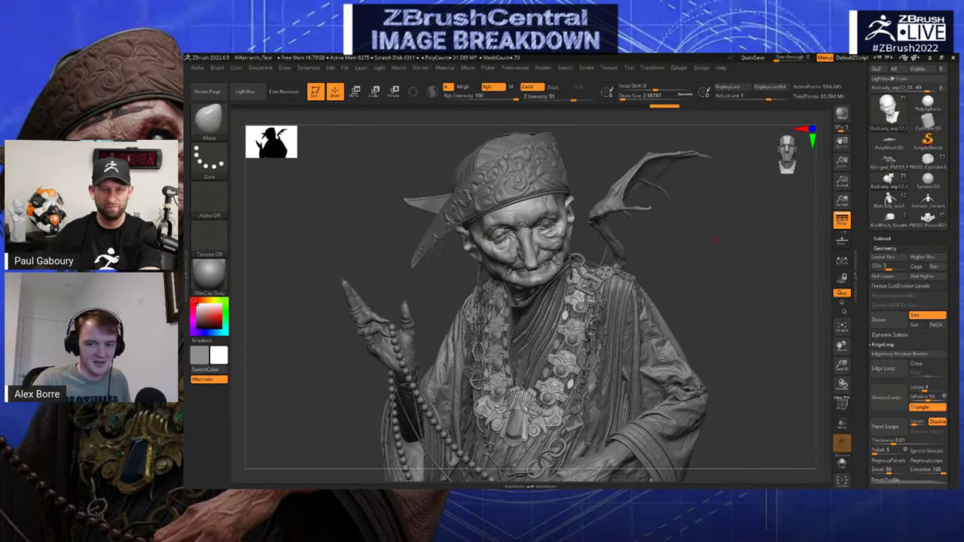
{"action": "mouse_move", "coordinate": [717, 239]}
{"action": "left_mouse_down"}
{"action": "mouse_move", "coordinate": [734, 247]}
{"action": "mouse_move", "coordinate": [721, 246]}
{"action": "left_mouse_up"}
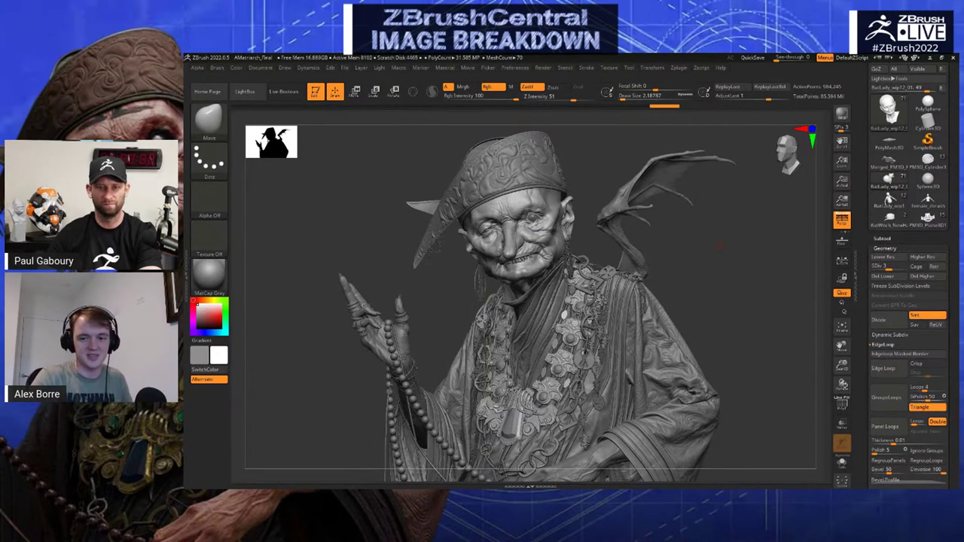
{"action": "mouse_move", "coordinate": [720, 245]}
{"action": "left_mouse_down"}
{"action": "mouse_move", "coordinate": [728, 261]}
{"action": "mouse_move", "coordinate": [772, 265]}
{"action": "mouse_move", "coordinate": [719, 269]}
{"action": "left_mouse_up"}
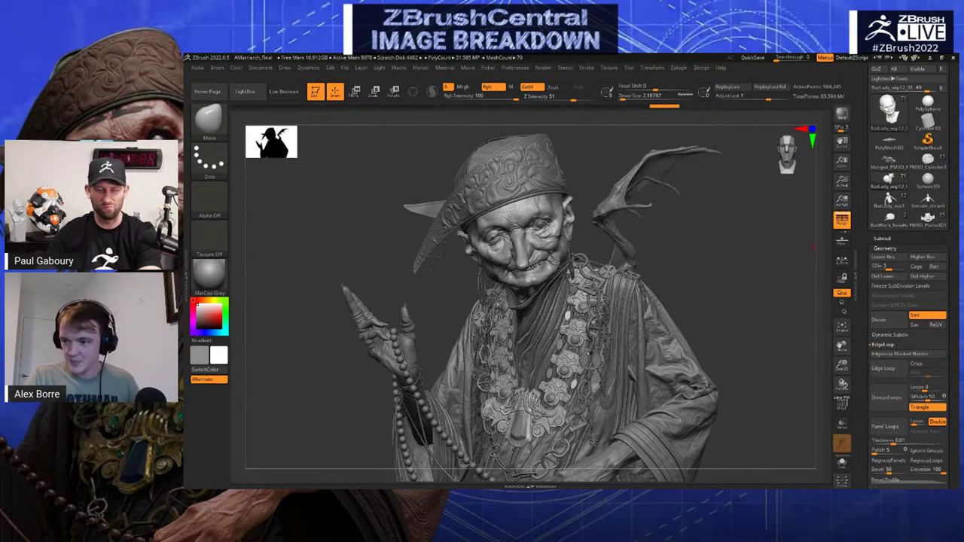
{"action": "left_click", "coordinate": [886, 249]}
{"action": "left_click_drag", "start_coordinate": [931, 226], "coordinate": [931, 328]}
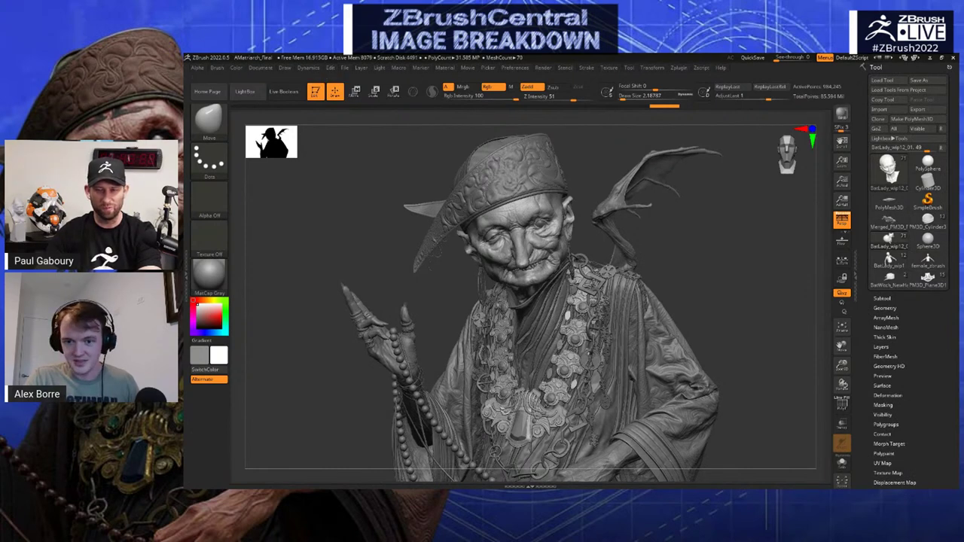
{"action": "left_click_drag", "start_coordinate": [776, 264], "coordinate": [775, 252]}
{"action": "left_click_drag", "start_coordinate": [726, 222], "coordinate": [723, 254], "text": "alt"}
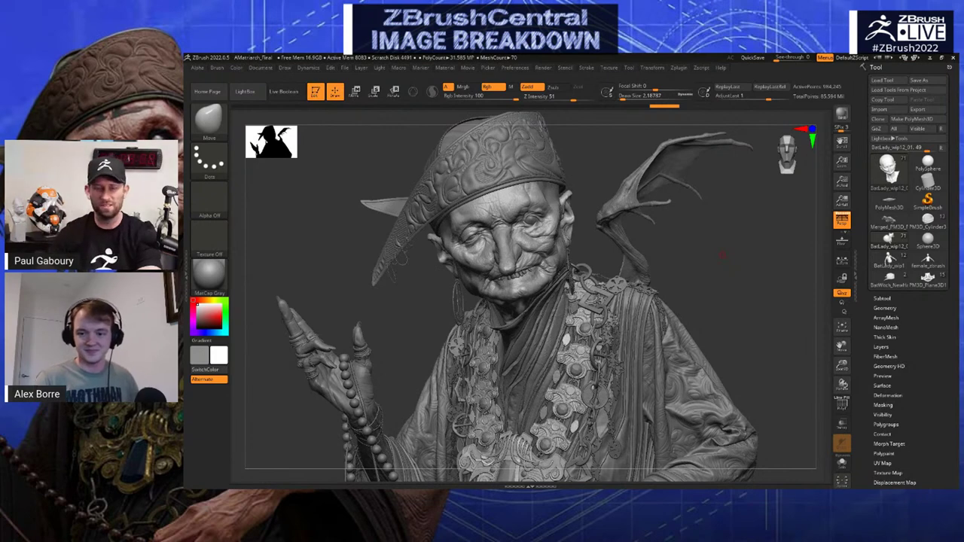
{"action": "left_click_drag", "start_coordinate": [731, 249], "coordinate": [707, 266]}
{"action": "mouse_move", "coordinate": [761, 311]}
{"action": "left_mouse_down", "text": "alt"}
{"action": "mouse_move", "coordinate": [702, 283]}
{"action": "mouse_move", "coordinate": [747, 295]}
{"action": "mouse_move", "coordinate": [755, 312]}
{"action": "mouse_move", "coordinate": [630, 314]}
{"action": "left_mouse_up", "text": "alt"}
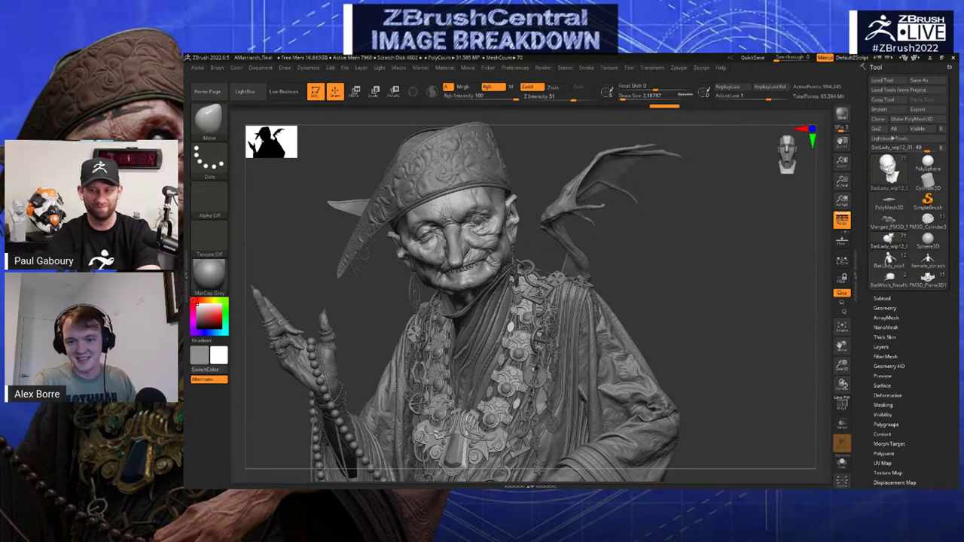
{"action": "mouse_move", "coordinate": [607, 217]}
{"action": "left_mouse_down"}
{"action": "mouse_move", "coordinate": [646, 234]}
{"action": "mouse_move", "coordinate": [656, 262]}
{"action": "left_mouse_up"}
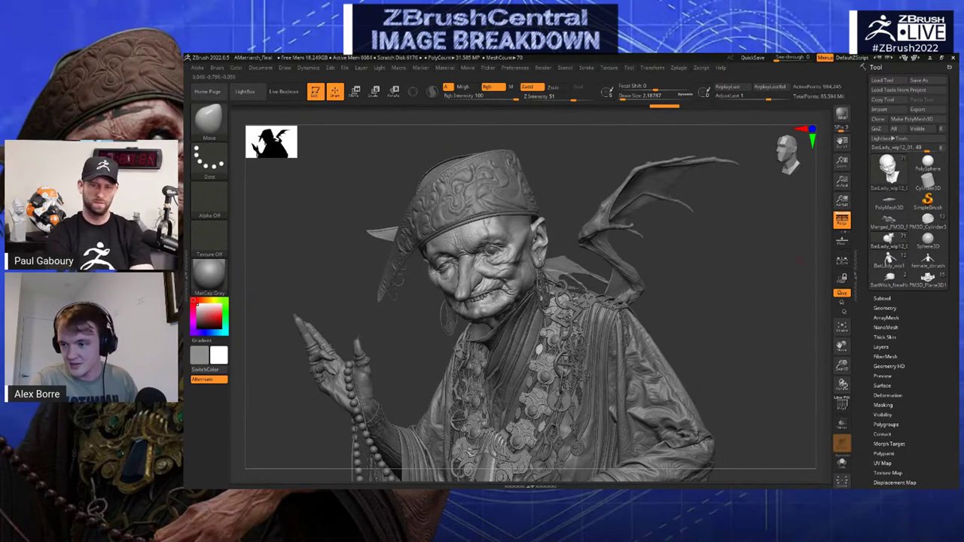
Switch to the early BatLady_wip1 tool, open its subtool list and make all of its subtools visible
{"action": "left_click", "coordinate": [658, 181], "text": "alt"}
{"action": "left_click_drag", "start_coordinate": [764, 172], "coordinate": [780, 213], "text": "alt"}
{"action": "left_click", "coordinate": [889, 259]}
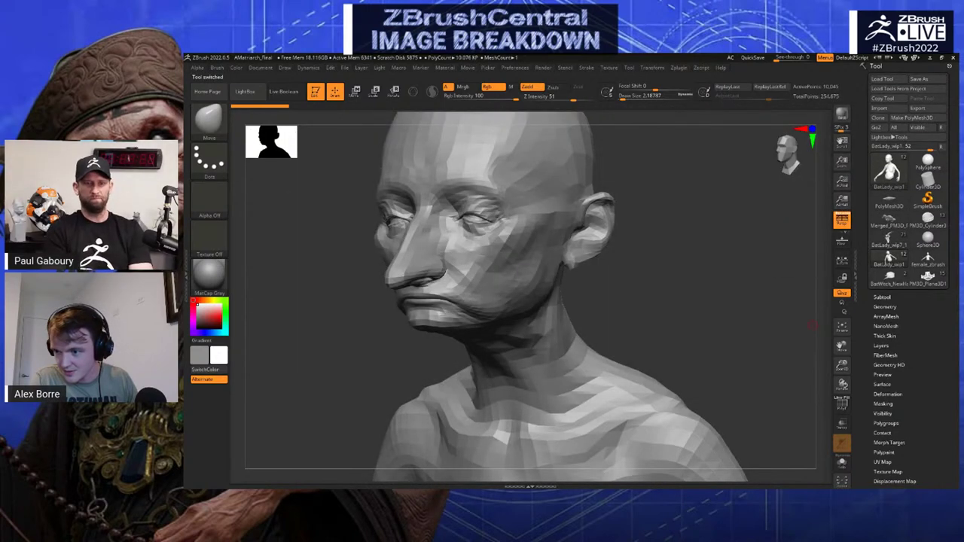
{"action": "left_click", "coordinate": [882, 298]}
{"action": "left_click", "coordinate": [943, 94]}
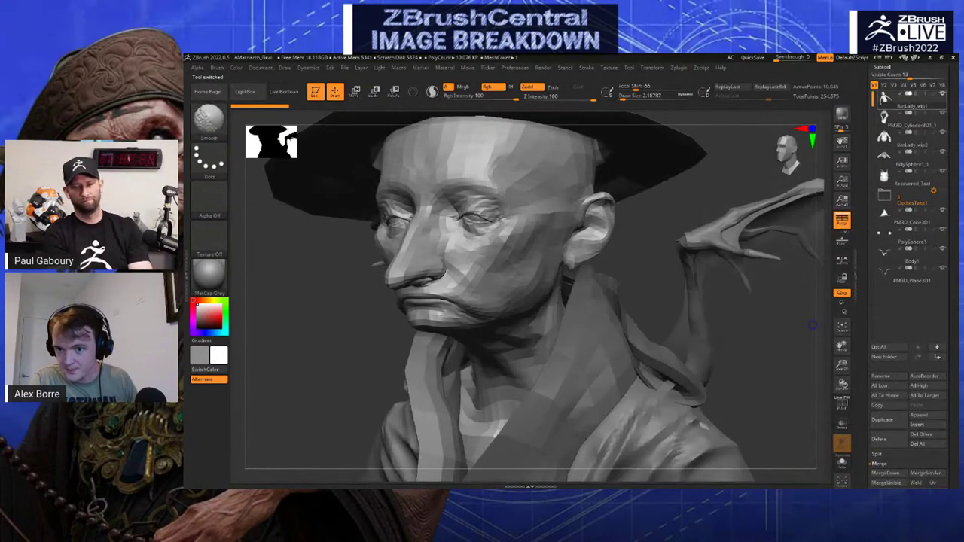
Make the wing membrane the active subtool with PolyFrame on, and choose the Move brush with a Draw Size of about 35
{"action": "left_click_drag", "start_coordinate": [724, 253], "coordinate": [682, 262], "text": "alt"}
{"action": "left_click", "coordinate": [680, 250], "text": "alt"}
{"action": "left_click_drag", "start_coordinate": [746, 300], "coordinate": [632, 279]}
{"action": "mouse_move", "coordinate": [573, 215]}
{"action": "right_mouse_down"}
{"action": "mouse_move", "coordinate": [769, 324]}
{"action": "mouse_move", "coordinate": [808, 360]}
{"action": "mouse_move", "coordinate": [681, 301]}
{"action": "mouse_move", "coordinate": [614, 151]}
{"action": "mouse_move", "coordinate": [594, 303]}
{"action": "mouse_move", "coordinate": [578, 223]}
{"action": "mouse_move", "coordinate": [571, 239]}
{"action": "mouse_move", "coordinate": [565, 212]}
{"action": "right_mouse_up"}
{"action": "left_click", "coordinate": [841, 403]}
{"action": "left_click", "coordinate": [662, 248], "text": "alt"}
{"action": "key", "text": "b"}
{"action": "key", "text": "m"}
{"action": "key", "text": "v"}
{"action": "key", "text": "s"}
{"action": "left_click", "coordinate": [543, 212]}
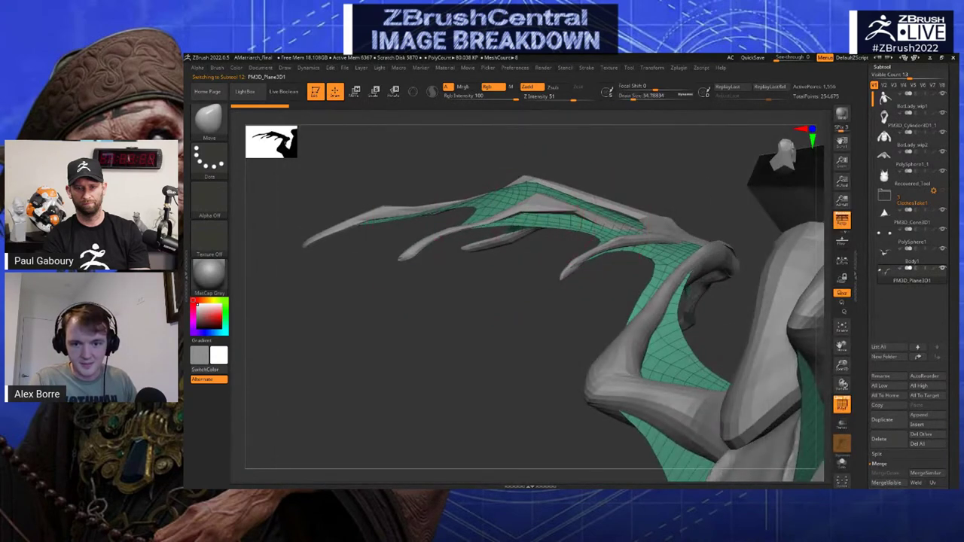
Reduce the brush Draw Size to about 15.55 and frame the wing's claws and membrane edge
{"action": "mouse_move", "coordinate": [482, 218]}
{"action": "right_mouse_down"}
{"action": "mouse_move", "coordinate": [629, 226]}
{"action": "mouse_move", "coordinate": [655, 203]}
{"action": "mouse_move", "coordinate": [625, 227]}
{"action": "mouse_move", "coordinate": [631, 213]}
{"action": "right_mouse_up"}
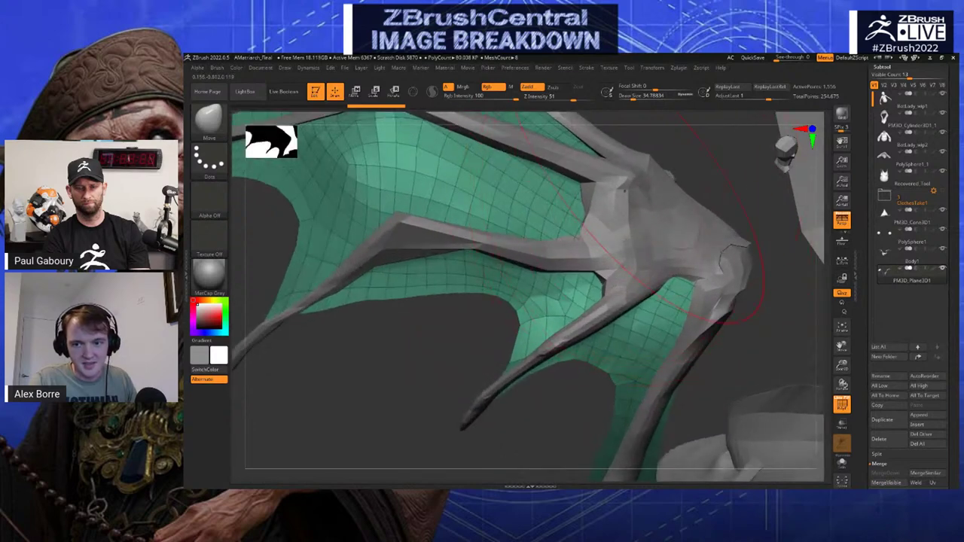
{"action": "mouse_move", "coordinate": [621, 193]}
{"action": "right_mouse_down", "text": "ctrl"}
{"action": "mouse_move", "coordinate": [654, 172]}
{"action": "mouse_move", "coordinate": [624, 217]}
{"action": "right_mouse_up", "text": "ctrl"}
{"action": "key", "text": "s"}
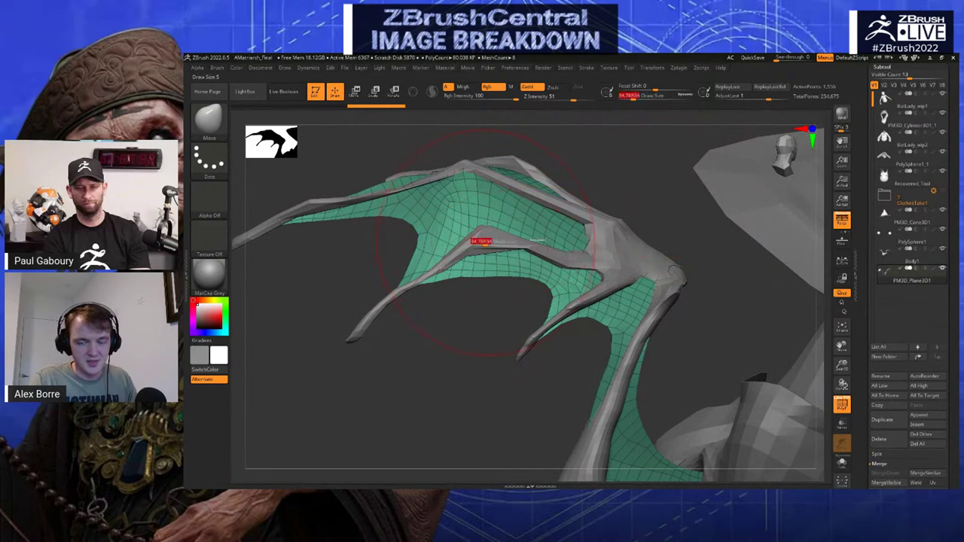
{"action": "left_click_drag", "start_coordinate": [486, 243], "coordinate": [477, 243]}
{"action": "mouse_move", "coordinate": [482, 377]}
{"action": "right_mouse_down"}
{"action": "mouse_move", "coordinate": [491, 385]}
{"action": "mouse_move", "coordinate": [492, 313]}
{"action": "mouse_move", "coordinate": [473, 327]}
{"action": "right_mouse_up"}
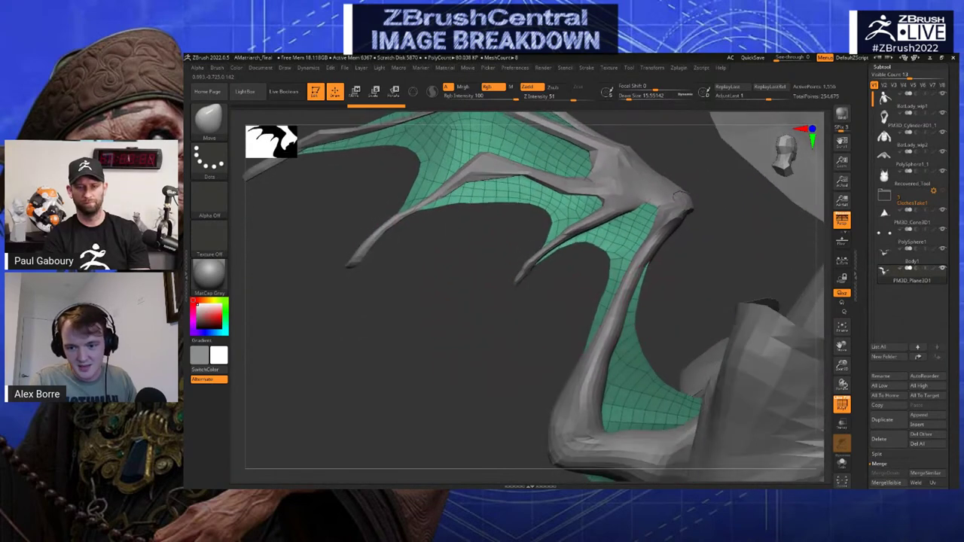
{"action": "right_click_drag", "start_coordinate": [680, 196], "coordinate": [649, 133]}
{"action": "left_click_drag", "start_coordinate": [527, 339], "coordinate": [537, 339]}
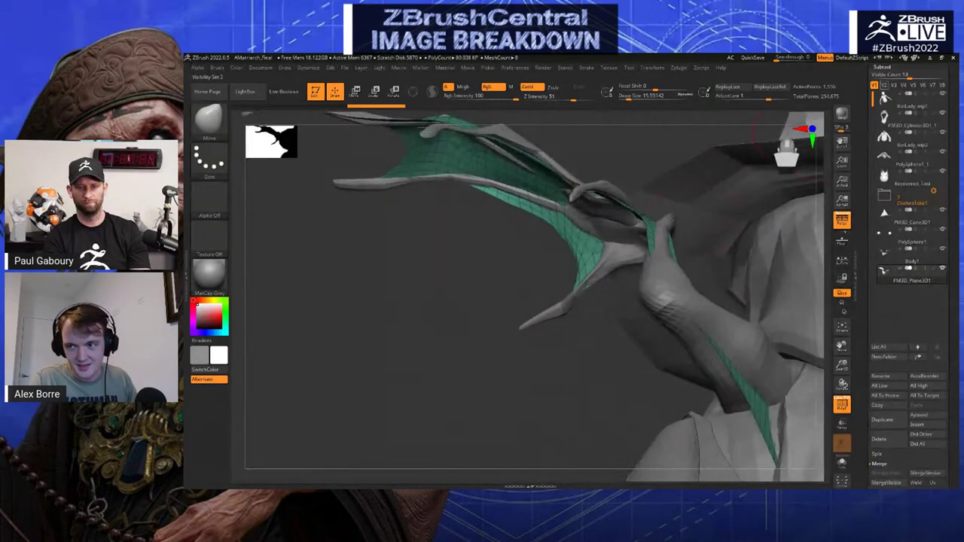
Show the EdgeLoop options in the wing membrane's Geometry settings
{"action": "left_click", "coordinate": [883, 67]}
{"action": "left_click", "coordinate": [885, 77]}
{"action": "left_click", "coordinate": [884, 174]}
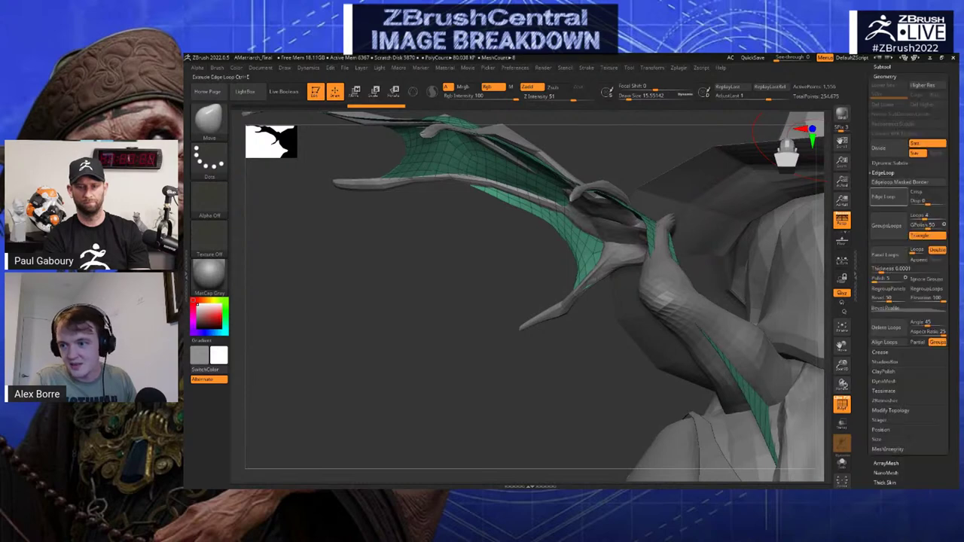
Try Panel Loops on the wing membrane with a Thickness of 0.0001, and undo it
{"action": "left_click", "coordinate": [889, 254]}
{"action": "mouse_move", "coordinate": [482, 354]}
{"action": "left_mouse_down"}
{"action": "mouse_move", "coordinate": [543, 377]}
{"action": "mouse_move", "coordinate": [528, 437]}
{"action": "mouse_move", "coordinate": [482, 467]}
{"action": "mouse_move", "coordinate": [501, 332]}
{"action": "mouse_move", "coordinate": [523, 300]}
{"action": "left_mouse_up"}
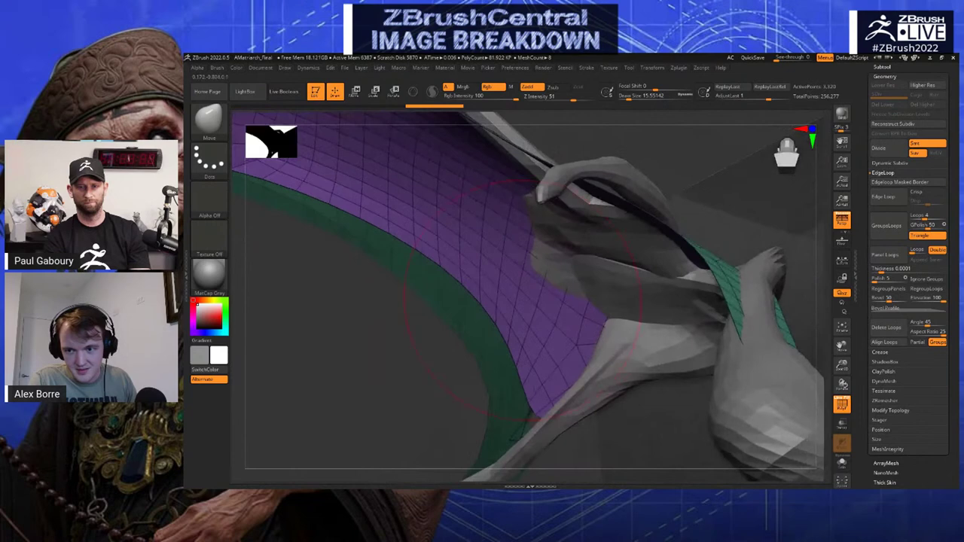
{"action": "left_click_drag", "start_coordinate": [644, 156], "coordinate": [624, 181]}
{"action": "key", "text": "ctrl+z"}
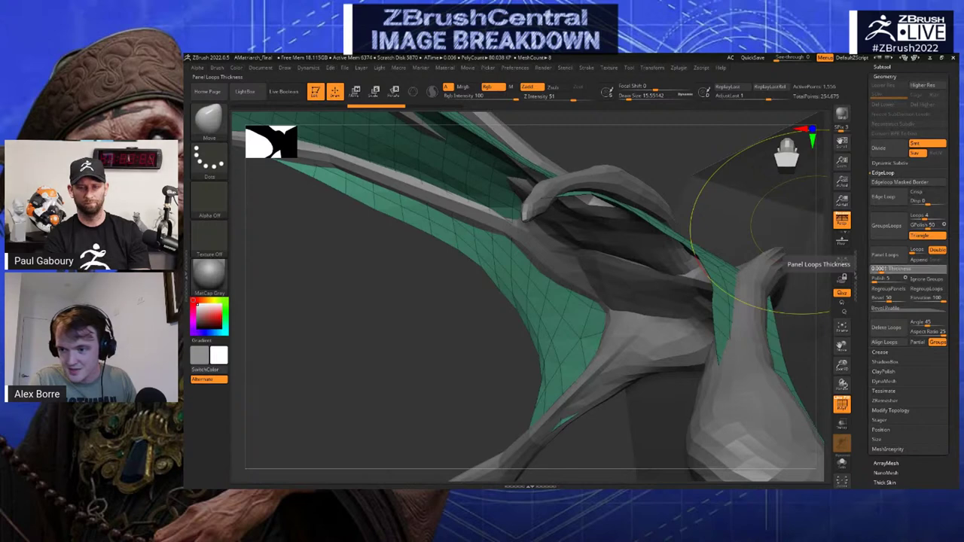
Thicken the wing membrane using Panel Loops with Thickness 0.00045 and Polish 0, and inspect the result
{"action": "left_click_drag", "start_coordinate": [881, 270], "coordinate": [873, 280]}
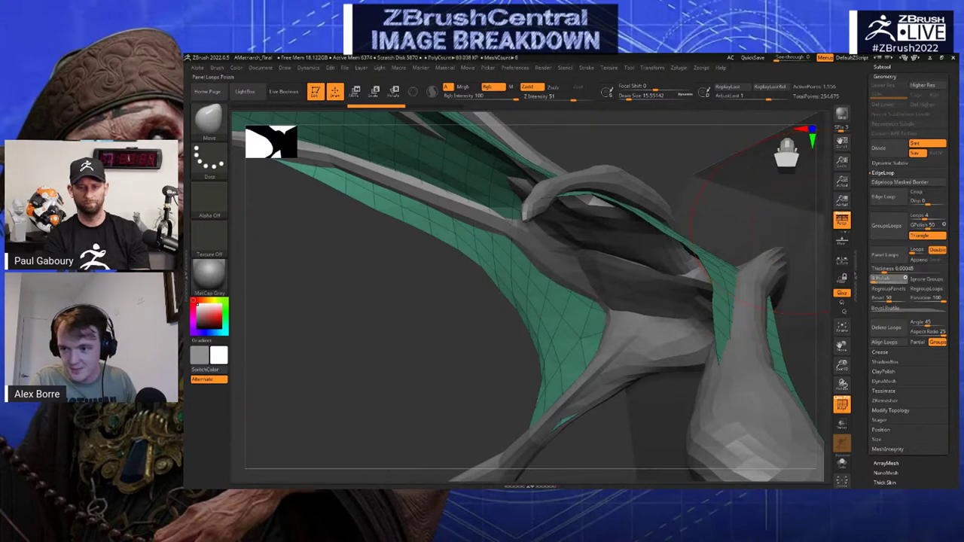
{"action": "left_click", "coordinate": [886, 255]}
{"action": "right_click_drag", "start_coordinate": [655, 162], "coordinate": [591, 187]}
{"action": "right_click_drag", "start_coordinate": [399, 355], "coordinate": [628, 187]}
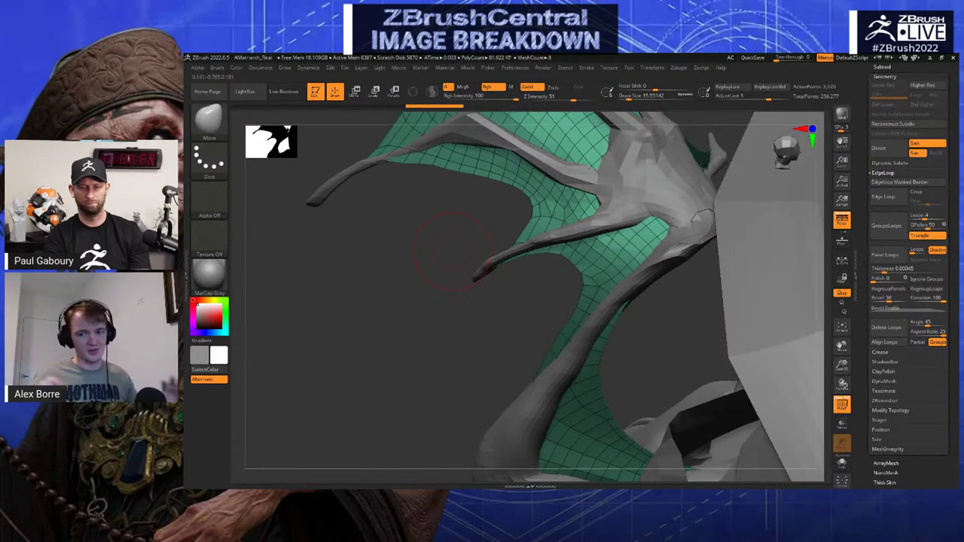
{"action": "left_click_drag", "start_coordinate": [452, 251], "coordinate": [461, 226]}
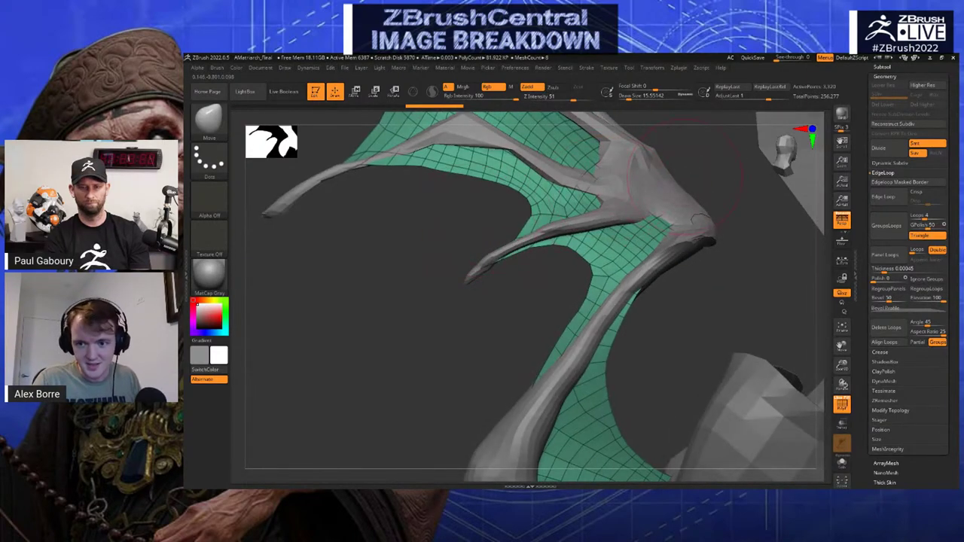
{"action": "left_click_drag", "start_coordinate": [685, 177], "coordinate": [714, 217], "text": "alt"}
Compare the wing bone and membrane meshes by making each active in turn, returning to the membrane's Geometry settings
{"action": "left_click", "coordinate": [683, 243], "text": "alt"}
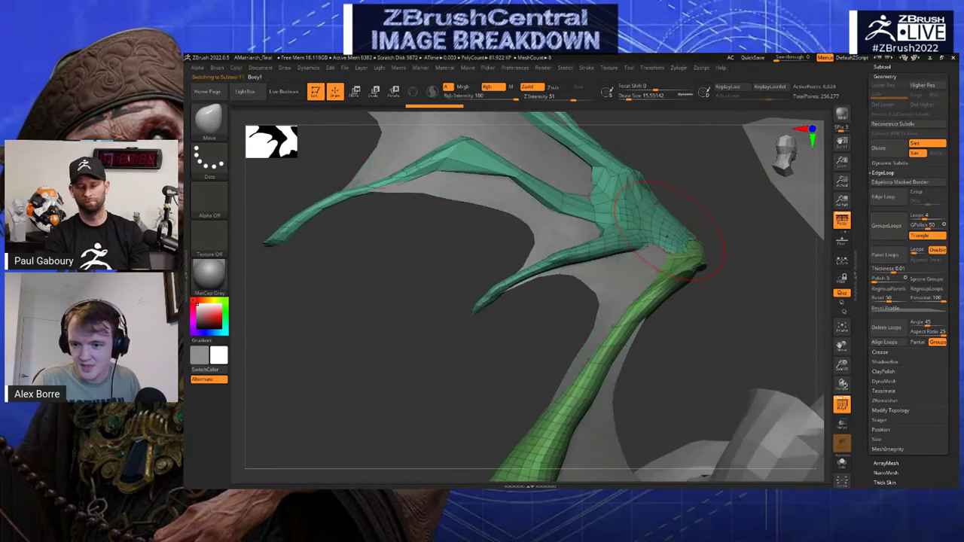
{"action": "left_click_drag", "start_coordinate": [648, 255], "coordinate": [640, 263], "text": "shift"}
{"action": "left_click", "coordinate": [641, 271], "text": "alt"}
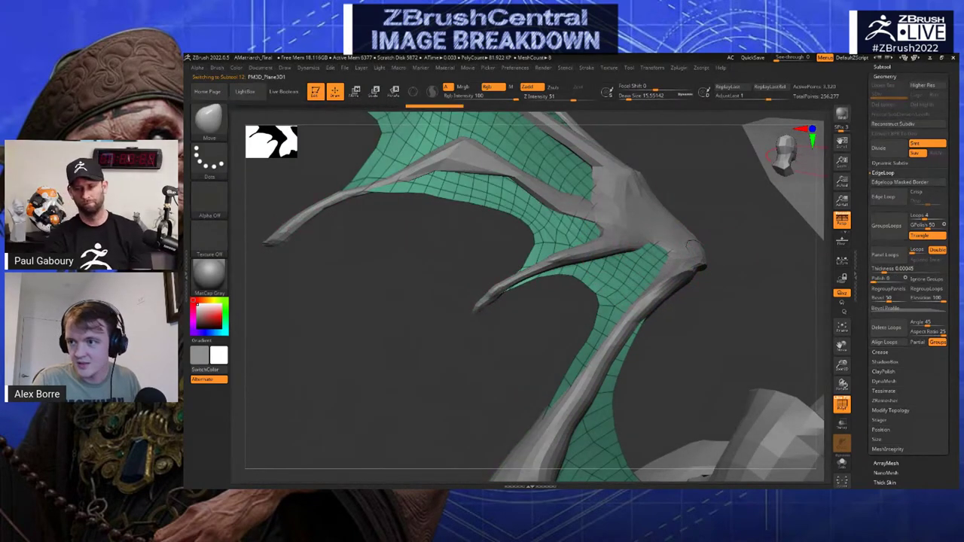
{"action": "left_click", "coordinate": [883, 67]}
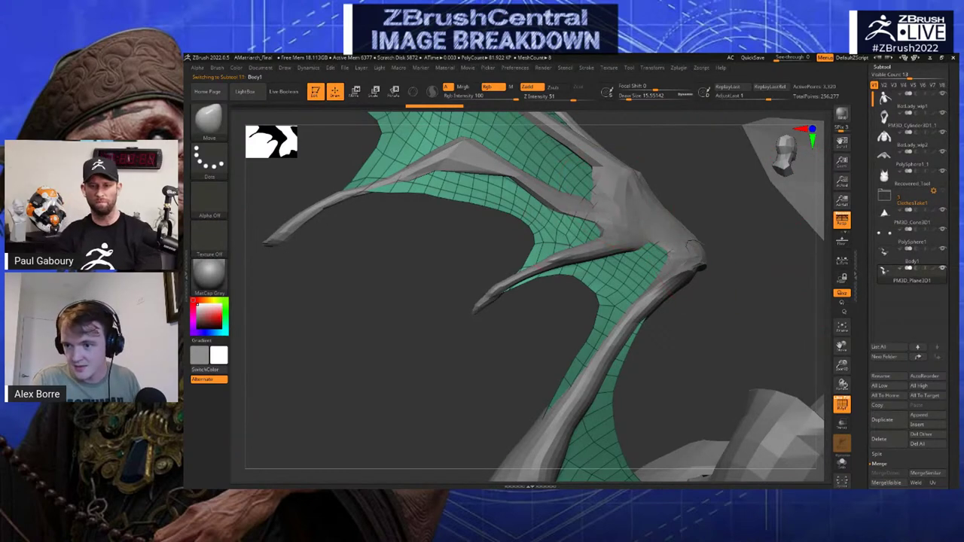
{"action": "left_click", "coordinate": [670, 288], "text": "alt"}
{"action": "left_click", "coordinate": [648, 277], "text": "alt"}
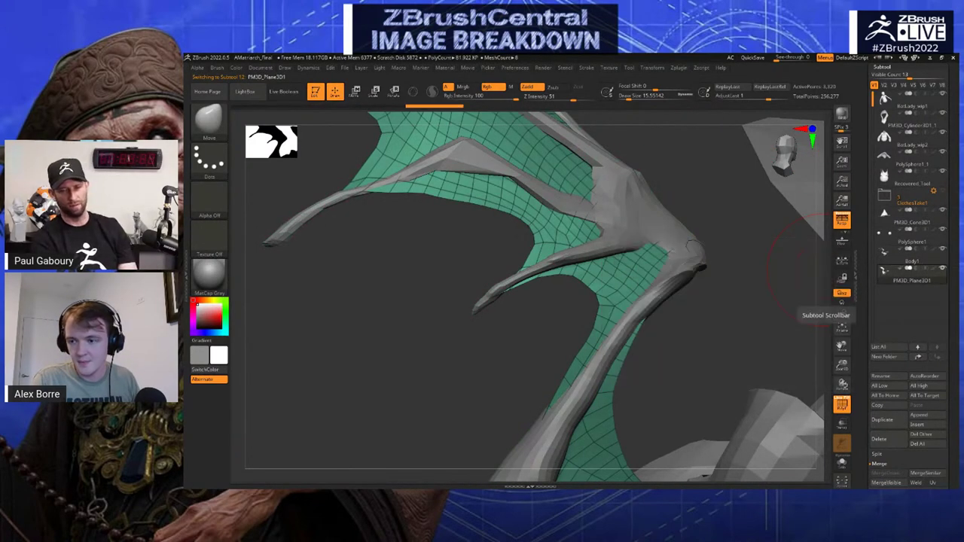
{"action": "left_click", "coordinate": [883, 67]}
{"action": "left_click", "coordinate": [885, 77]}
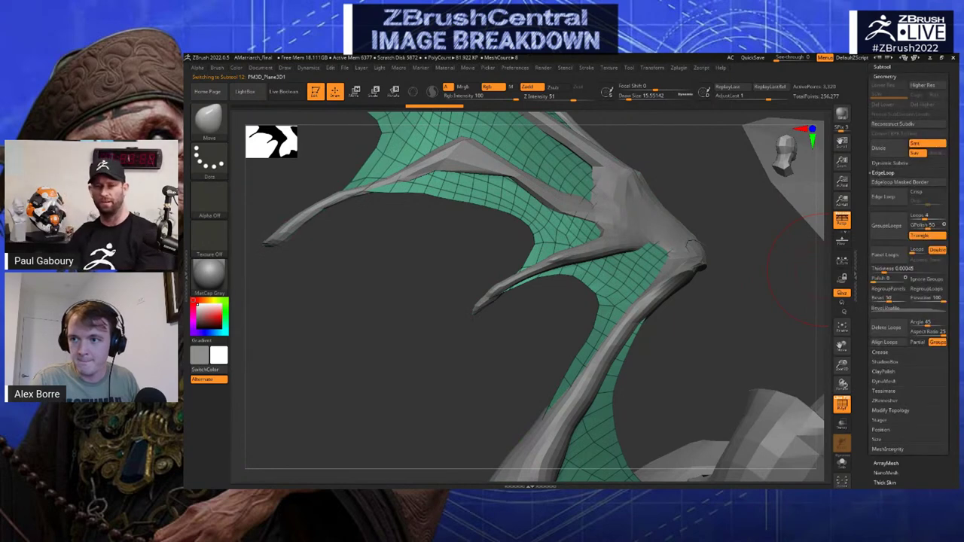
Collapse the EdgeLoop options and examine the thickened membrane between the wing fingers from outside and inside
{"action": "mouse_move", "coordinate": [695, 182]}
{"action": "left_mouse_down"}
{"action": "mouse_move", "coordinate": [603, 154]}
{"action": "mouse_move", "coordinate": [607, 166]}
{"action": "mouse_move", "coordinate": [695, 195]}
{"action": "left_mouse_up"}
{"action": "left_click_drag", "start_coordinate": [686, 264], "coordinate": [688, 281]}
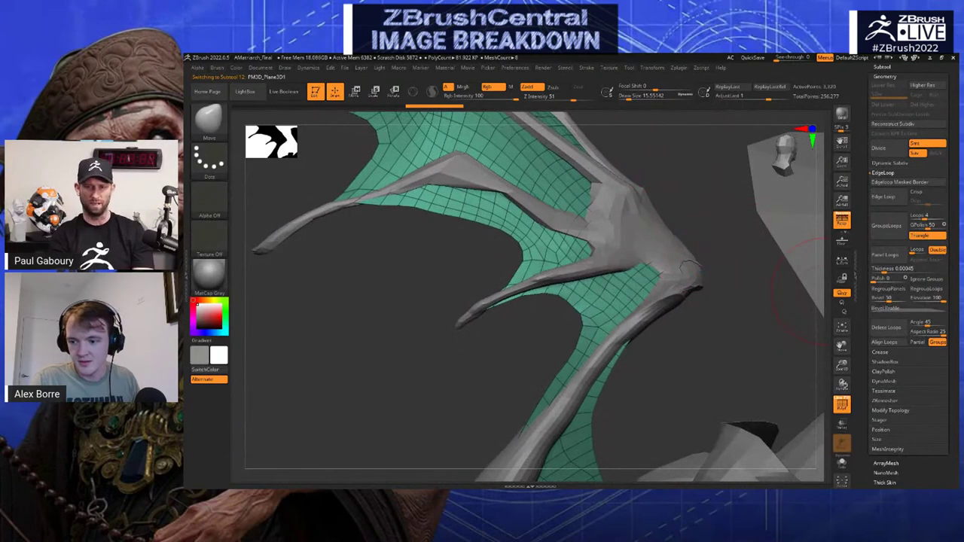
{"action": "left_click", "coordinate": [891, 411]}
{"action": "left_click", "coordinate": [891, 241]}
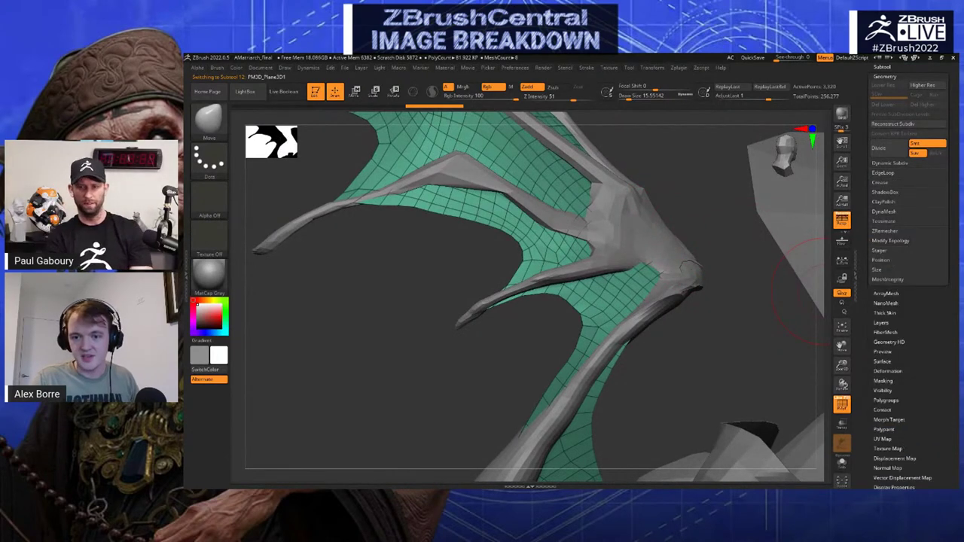
{"action": "mouse_move", "coordinate": [655, 170]}
{"action": "left_mouse_down"}
{"action": "mouse_move", "coordinate": [646, 189]}
{"action": "mouse_move", "coordinate": [744, 208]}
{"action": "left_mouse_up"}
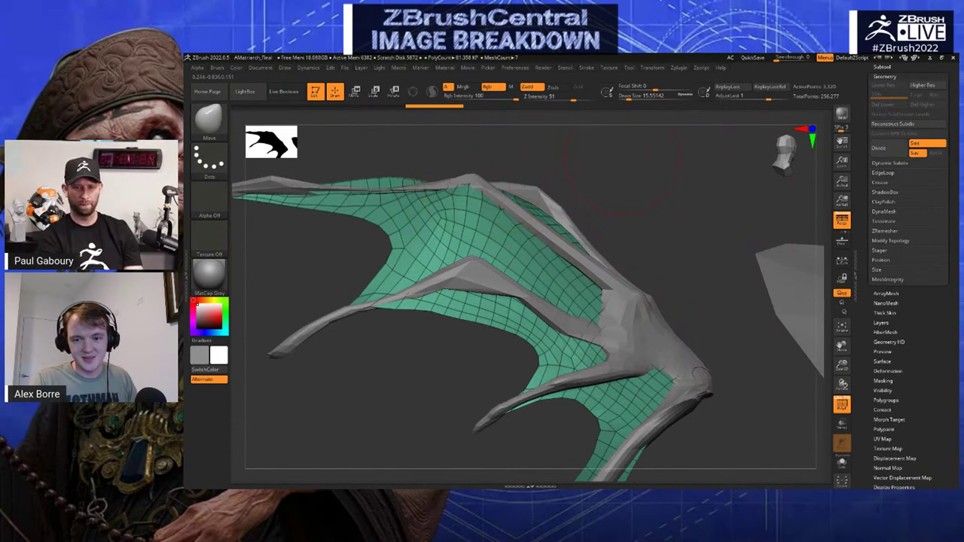
{"action": "mouse_move", "coordinate": [622, 159]}
{"action": "left_mouse_down"}
{"action": "mouse_move", "coordinate": [652, 175]}
{"action": "mouse_move", "coordinate": [672, 230]}
{"action": "mouse_move", "coordinate": [683, 224]}
{"action": "mouse_move", "coordinate": [504, 250]}
{"action": "left_mouse_up"}
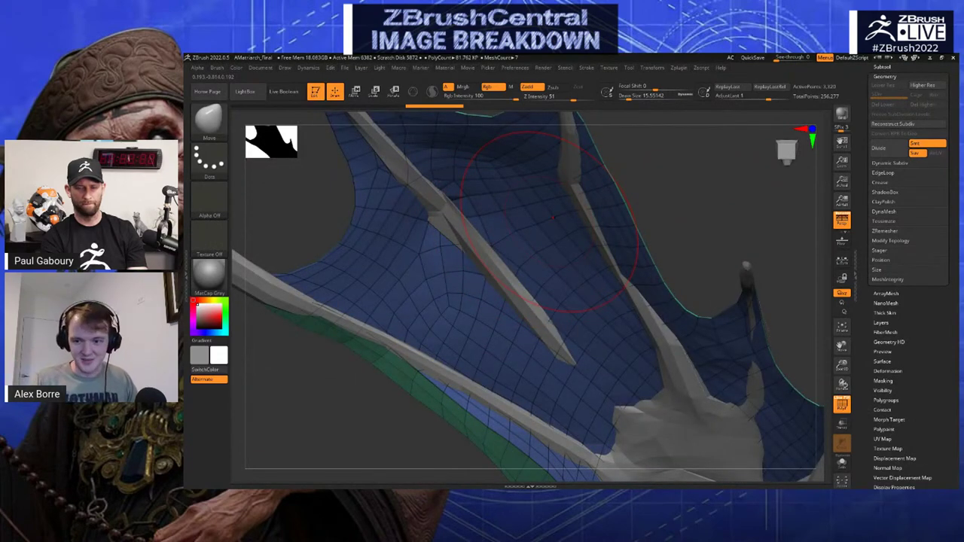
{"action": "mouse_move", "coordinate": [553, 218]}
{"action": "right_mouse_down"}
{"action": "mouse_move", "coordinate": [563, 370]}
{"action": "mouse_move", "coordinate": [602, 302]}
{"action": "mouse_move", "coordinate": [703, 251]}
{"action": "right_mouse_up"}
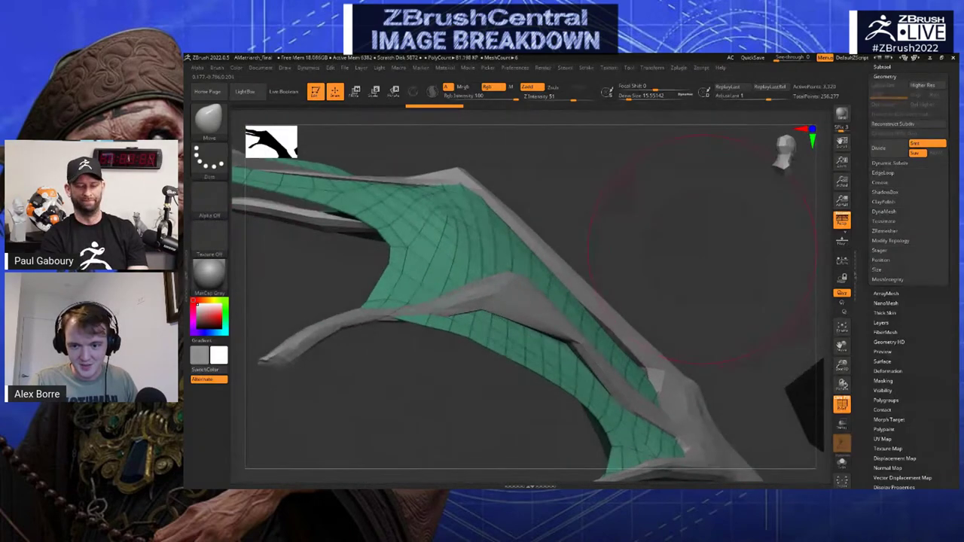
{"action": "left_click_drag", "start_coordinate": [703, 250], "coordinate": [607, 234]}
{"action": "left_click_drag", "start_coordinate": [400, 185], "coordinate": [784, 239]}
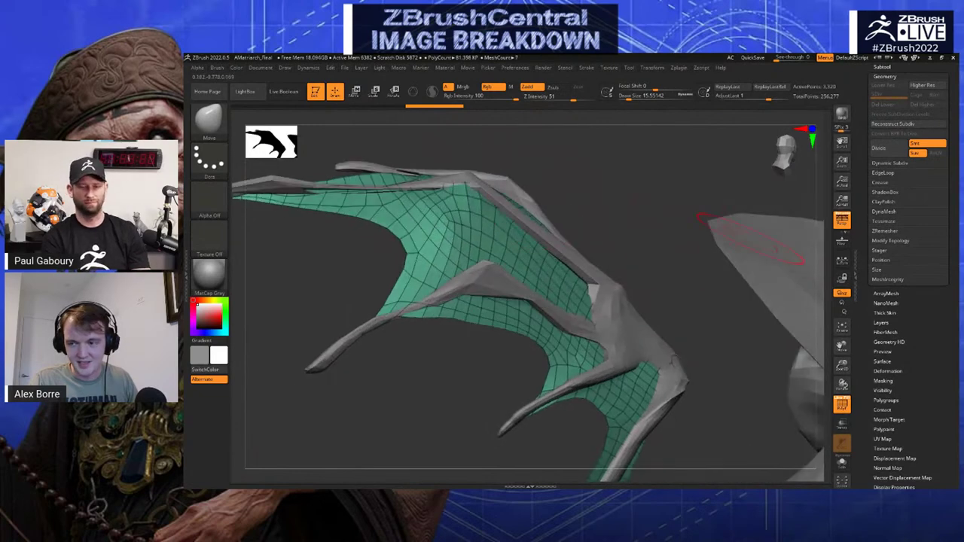
Subdivide the wing bone subtool to SDiv level 3, and make the membrane the active subtool again
{"action": "left_click", "coordinate": [625, 279], "text": "alt"}
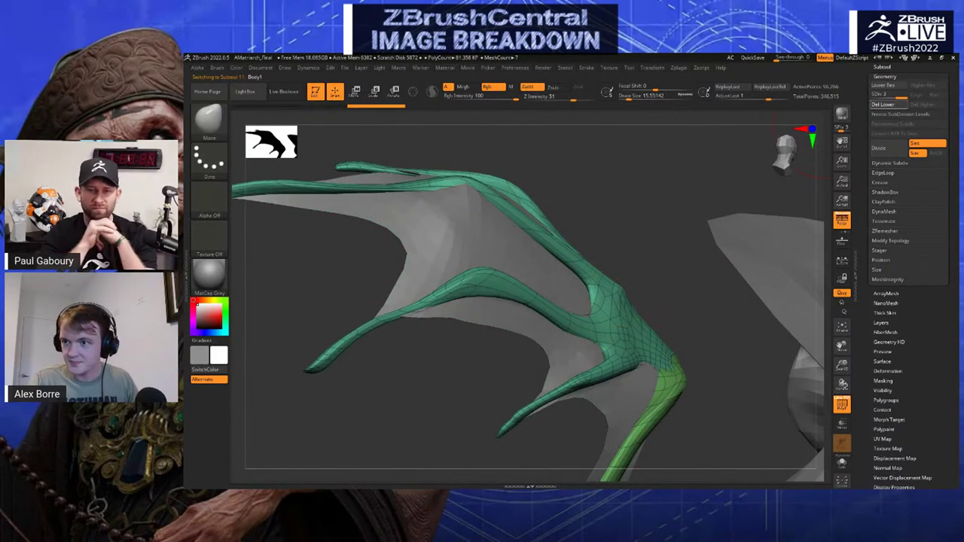
{"action": "left_click", "coordinate": [458, 226], "text": "alt"}
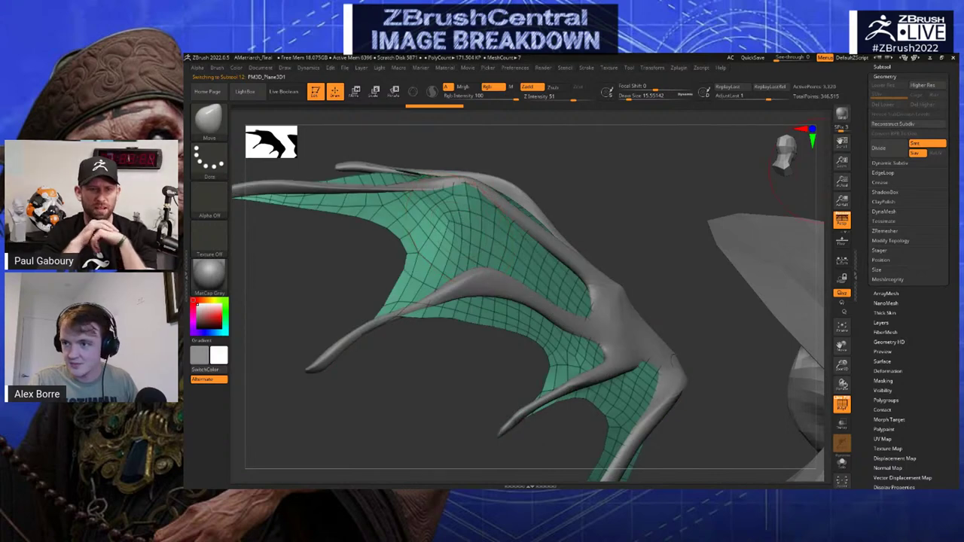
Make the wing bone mesh Body1 the active subtool and examine how the membrane sits between its fingers
{"action": "left_click", "coordinate": [886, 76]}
{"action": "left_click", "coordinate": [882, 67]}
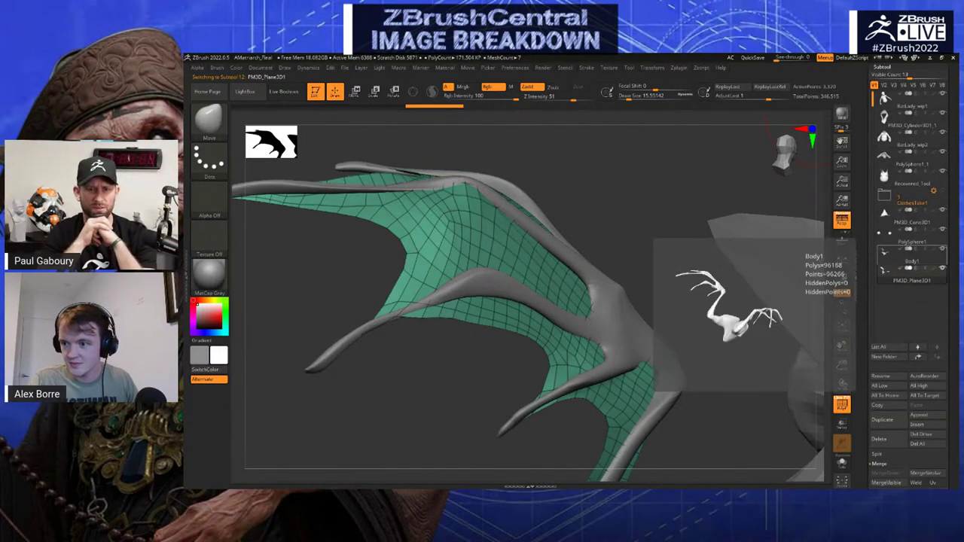
{"action": "left_click", "coordinate": [908, 260]}
{"action": "left_click_drag", "start_coordinate": [625, 245], "coordinate": [598, 215]}
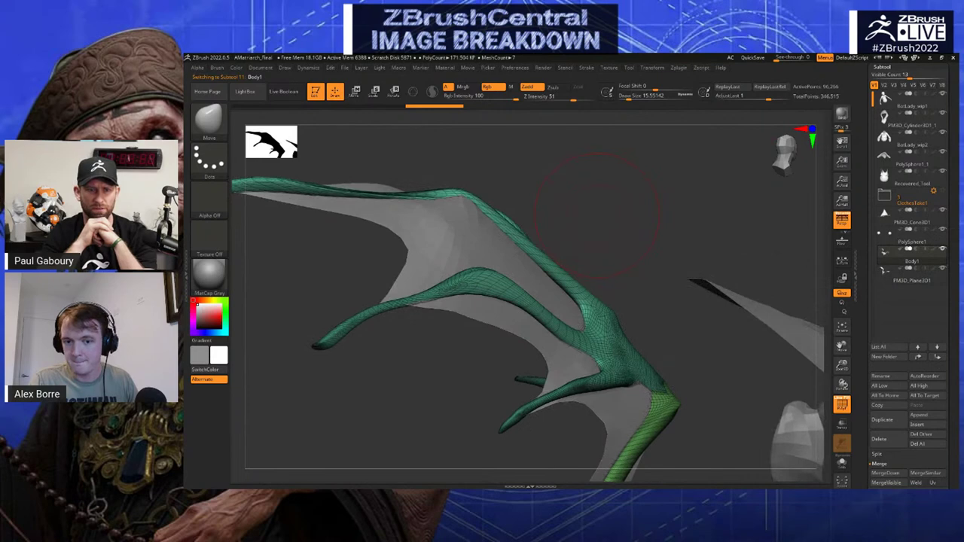
{"action": "left_click_drag", "start_coordinate": [888, 67], "coordinate": [887, 77]}
{"action": "left_click", "coordinate": [883, 77]}
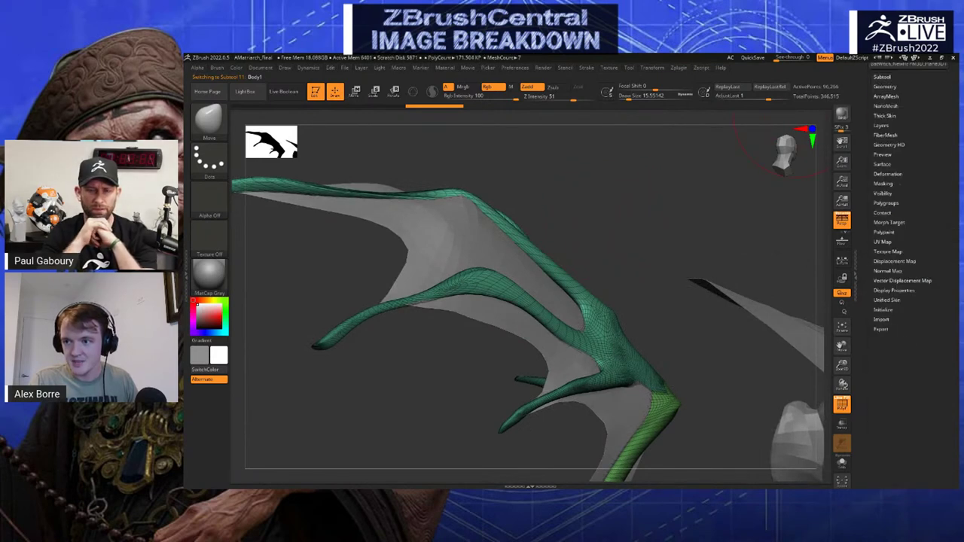
{"action": "mouse_move", "coordinate": [663, 219]}
{"action": "left_mouse_down"}
{"action": "mouse_move", "coordinate": [626, 230]}
{"action": "mouse_move", "coordinate": [620, 260]}
{"action": "mouse_move", "coordinate": [614, 252]}
{"action": "left_mouse_up"}
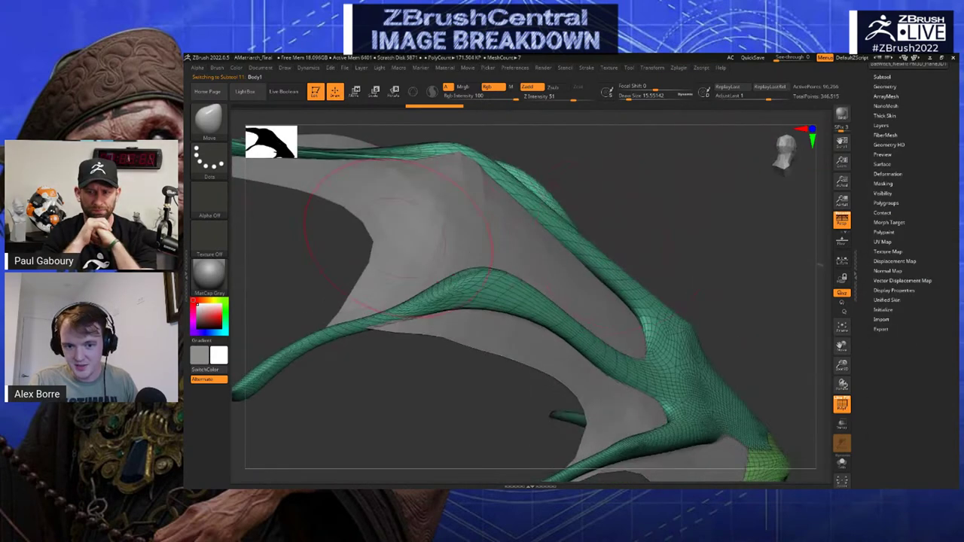
{"action": "left_click_drag", "start_coordinate": [614, 188], "coordinate": [516, 255]}
{"action": "left_click_drag", "start_coordinate": [562, 316], "coordinate": [587, 219]}
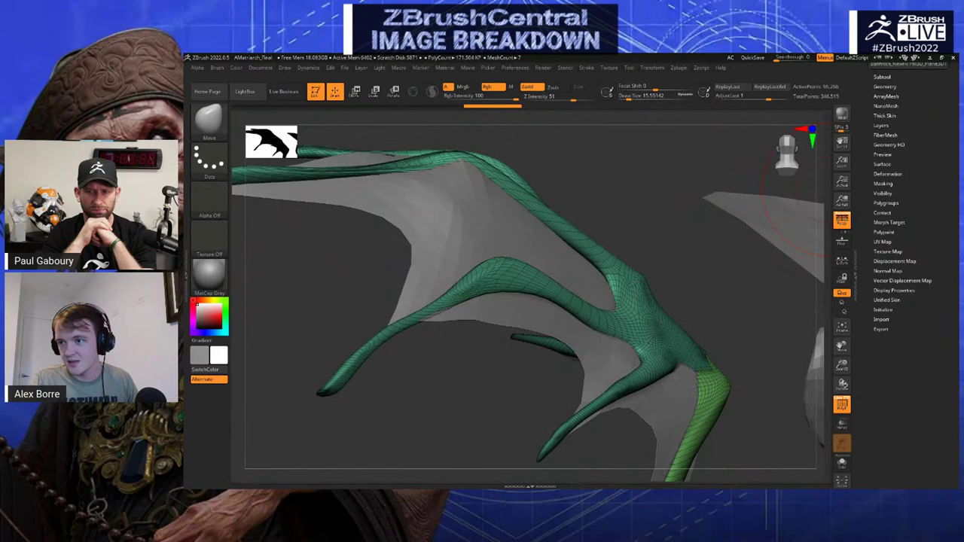
Merge the wing bone subtool down with the membrane subtool below it
{"action": "left_click", "coordinate": [886, 87]}
{"action": "left_click", "coordinate": [882, 76]}
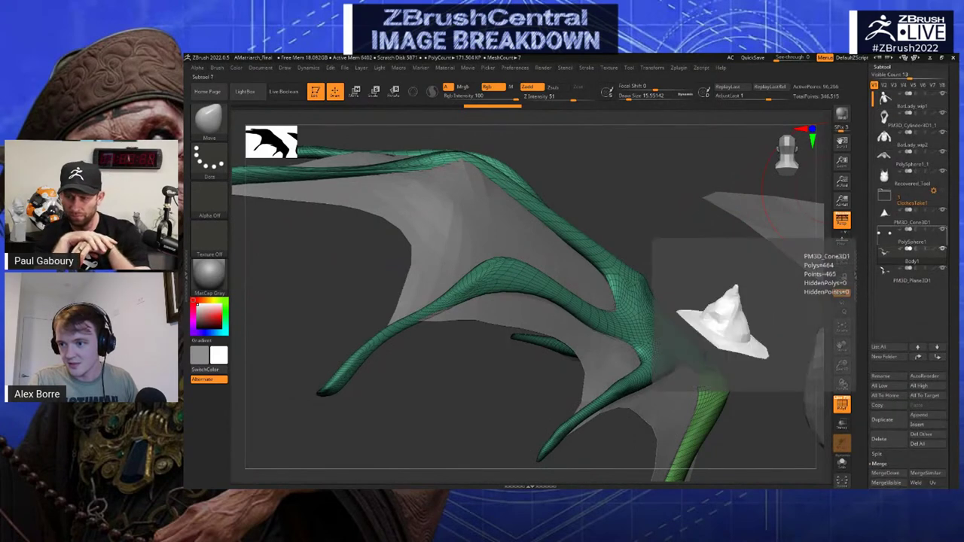
{"action": "scroll", "coordinate": [926, 291], "scroll_direction": "down", "scroll_amount": 3}
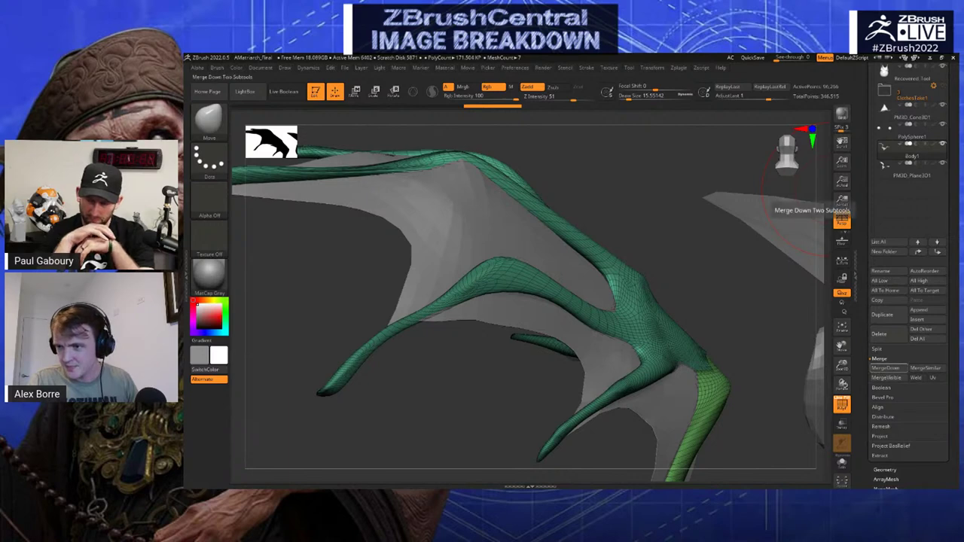
{"action": "left_click", "coordinate": [886, 367]}
{"action": "left_click_drag", "start_coordinate": [697, 252], "coordinate": [682, 147]}
Switch to the Move Topological brush with a draw size of about 41 and adjust the merged wing along its finger bones
{"action": "key", "text": "b"}
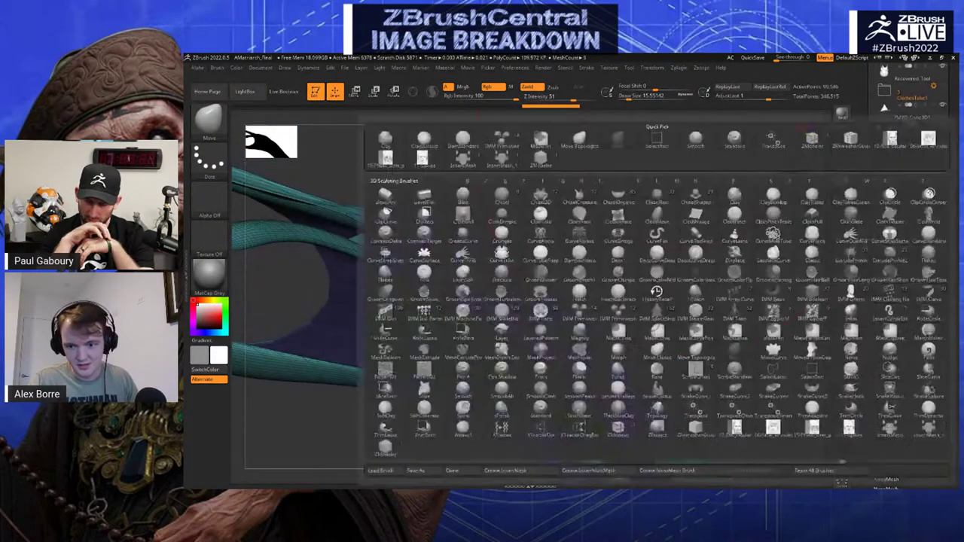
{"action": "key", "text": "m"}
{"action": "key", "text": "t"}
{"action": "key", "text": "s"}
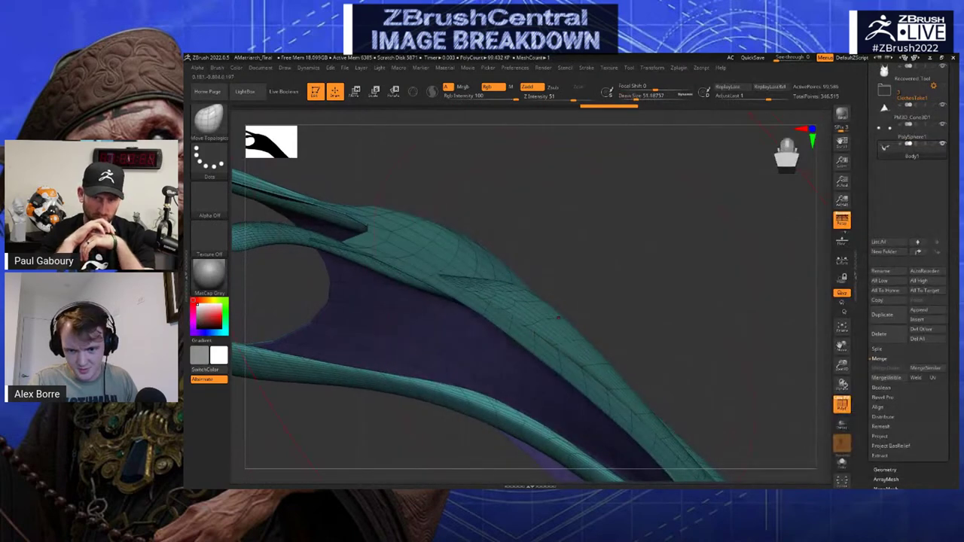
{"action": "right_click_drag", "start_coordinate": [577, 358], "coordinate": [420, 234]}
{"action": "key", "text": "s"}
{"action": "key", "text": "s"}
{"action": "left_click_drag", "start_coordinate": [420, 233], "coordinate": [417, 223]}
{"action": "left_click_drag", "start_coordinate": [398, 203], "coordinate": [409, 195]}
{"action": "right_click_drag", "start_coordinate": [483, 226], "coordinate": [535, 282]}
{"action": "left_click_drag", "start_coordinate": [397, 201], "coordinate": [411, 190]}
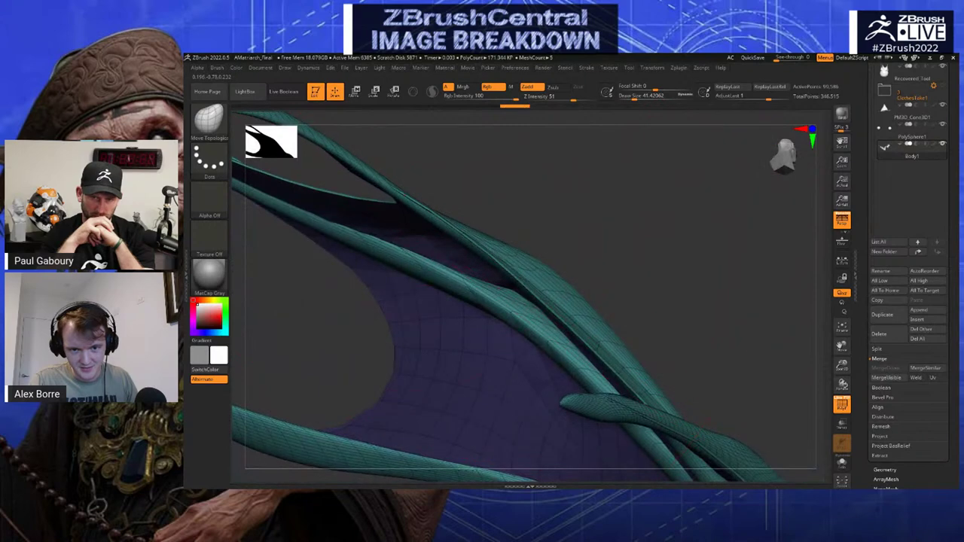
Expand the DynaMesh settings in the merged wing's Geometry options
{"action": "right_click_drag", "start_coordinate": [617, 226], "coordinate": [791, 162]}
{"action": "left_click_drag", "start_coordinate": [867, 189], "coordinate": [867, 442]}
{"action": "left_click", "coordinate": [882, 216]}
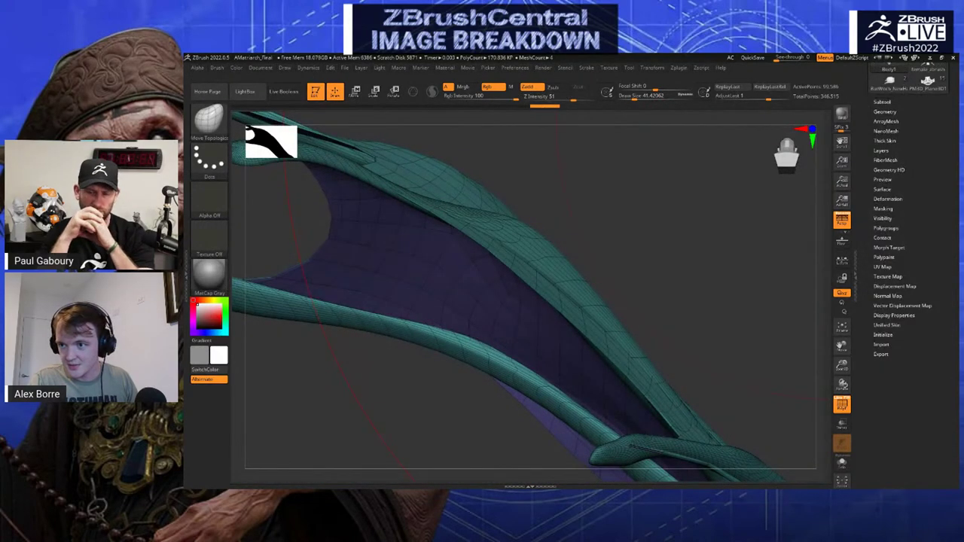
{"action": "left_click", "coordinate": [885, 112]}
{"action": "left_click", "coordinate": [884, 246]}
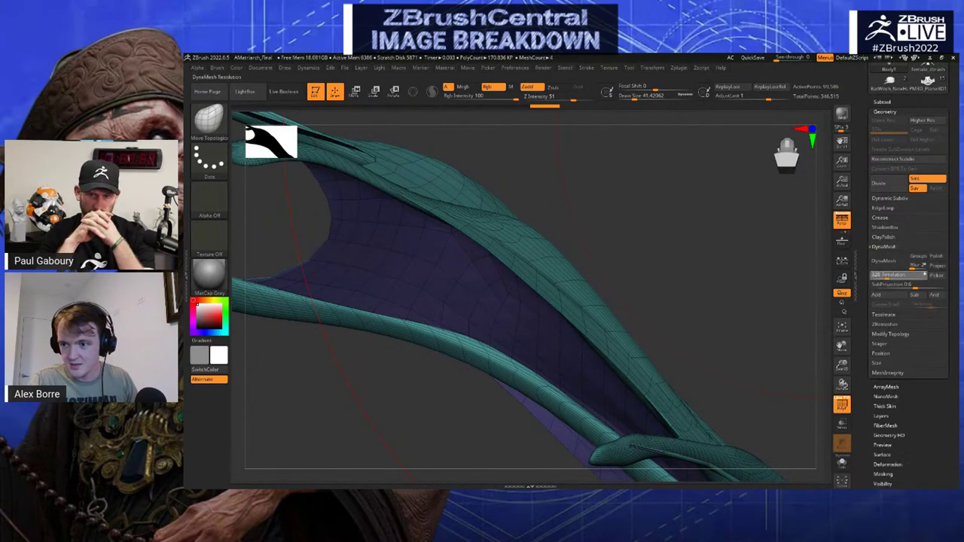
Try to DynaMesh the merged wing, first at the existing resolution and again at 1824, undoing each attempt
{"action": "left_click", "coordinate": [888, 261]}
{"action": "key", "text": "ctrl+z"}
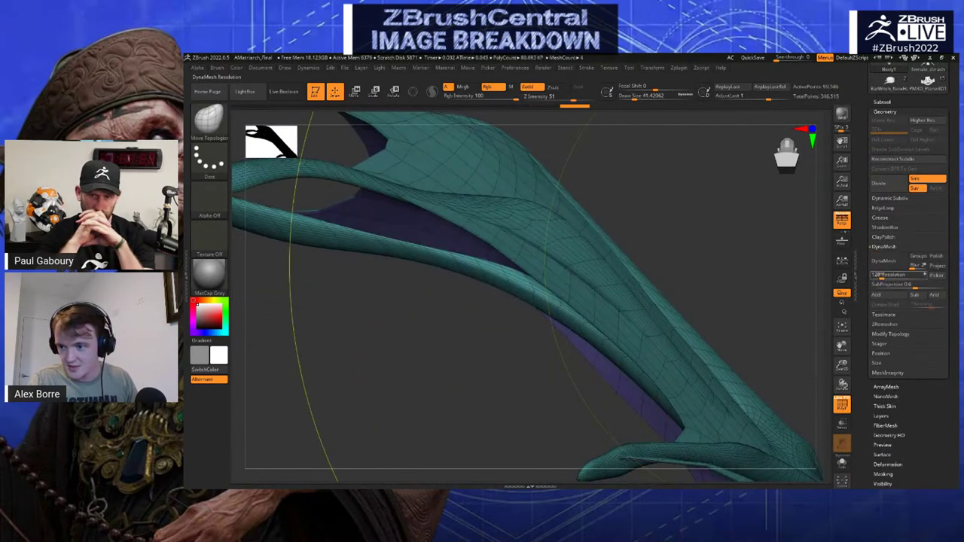
{"action": "left_click", "coordinate": [907, 276]}
{"action": "left_click", "coordinate": [888, 261]}
{"action": "left_click_drag", "start_coordinate": [753, 249], "coordinate": [791, 253]}
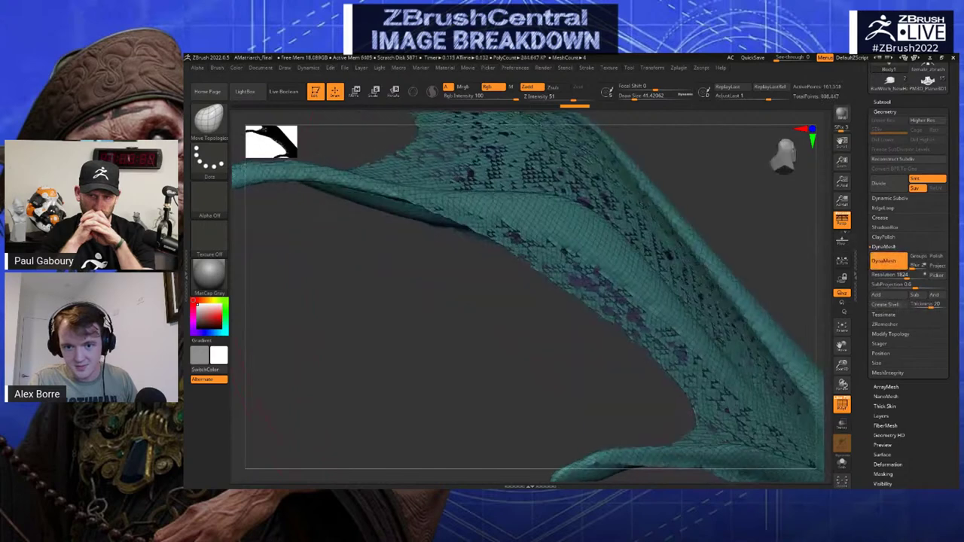
{"action": "key", "text": "ctrl+z"}
DynaMesh the merged wing at resolution 4096 and inspect its surface with the polygon wireframe hidden
{"action": "left_click", "coordinate": [883, 276]}
{"action": "left_click", "coordinate": [925, 276]}
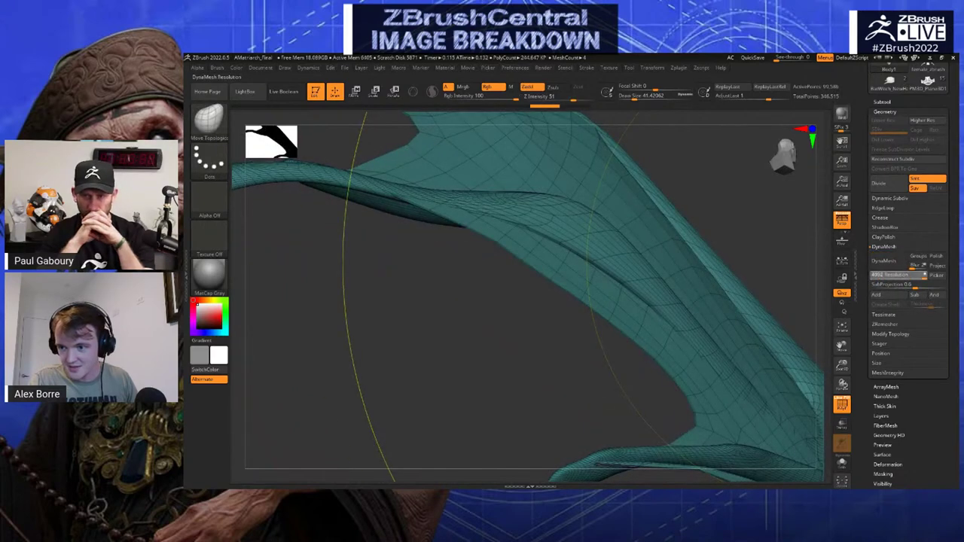
{"action": "left_click", "coordinate": [884, 260]}
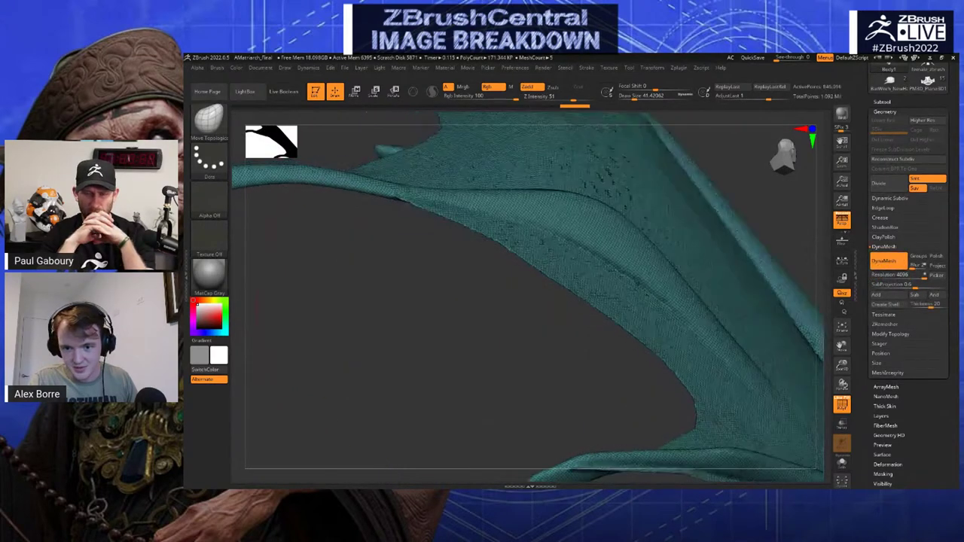
{"action": "left_click_drag", "start_coordinate": [452, 339], "coordinate": [520, 339]}
{"action": "key", "text": "shift+f"}
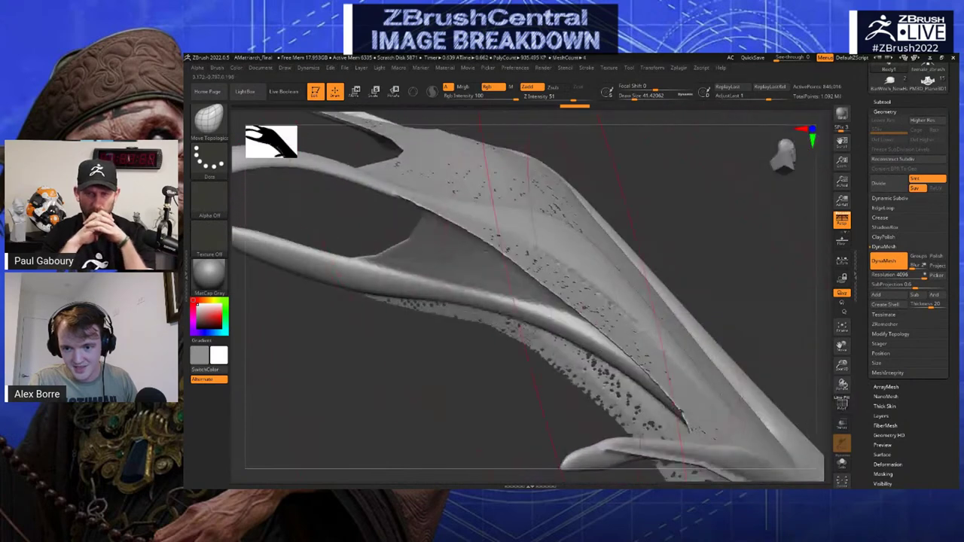
Undo the DynaMesh, reduce the brush draw size to about 27, and DynaMesh the wing again at resolution 4096
{"action": "key", "text": "ctrl+z"}
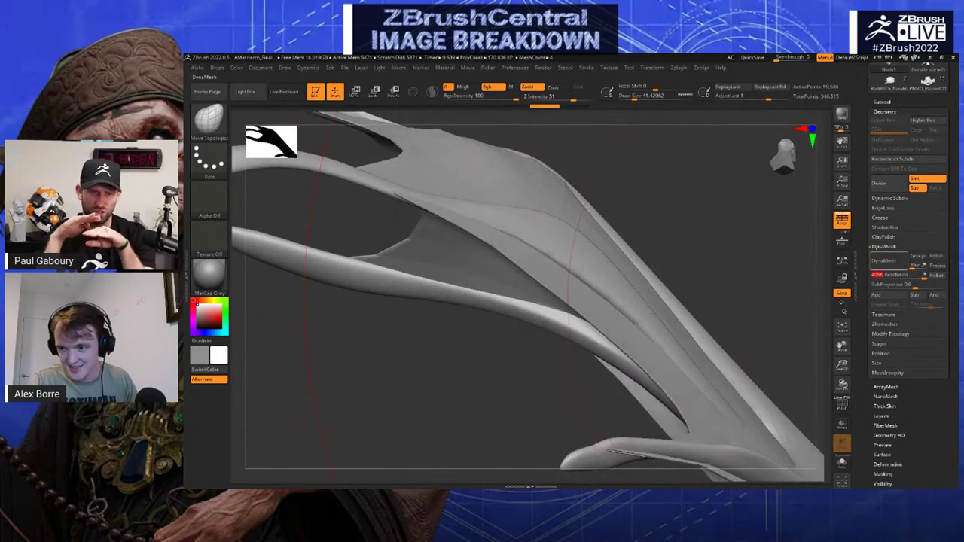
{"action": "key", "text": "s"}
{"action": "left_click_drag", "start_coordinate": [693, 214], "coordinate": [687, 214]}
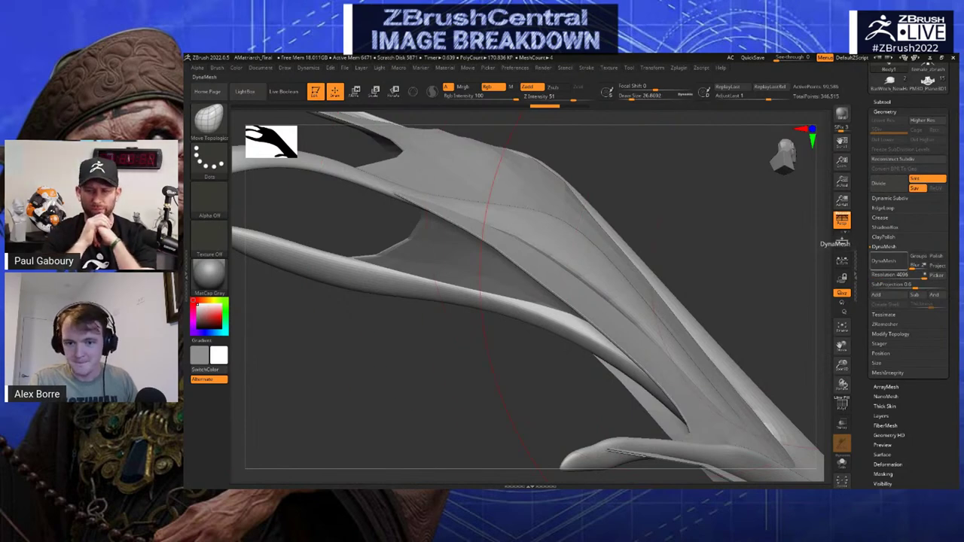
{"action": "left_click", "coordinate": [883, 261]}
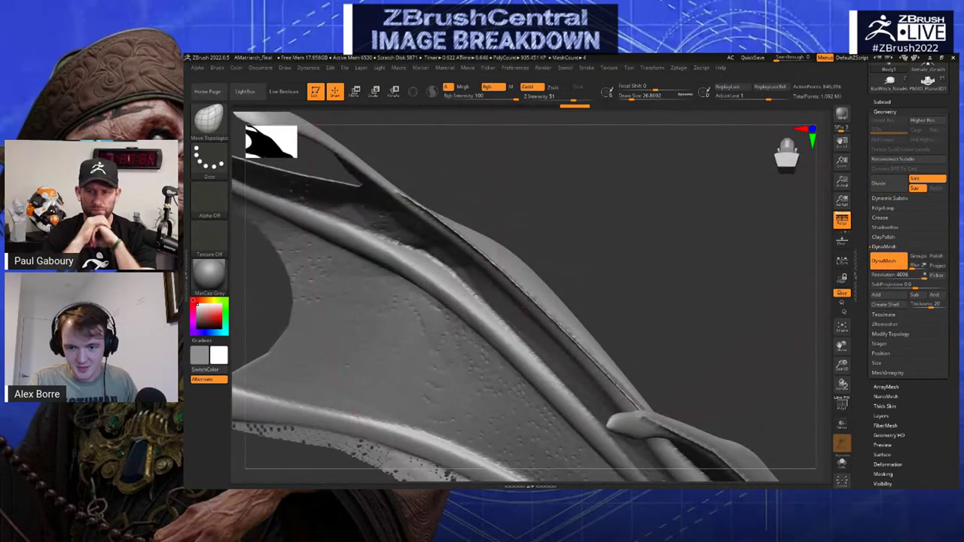
{"action": "left_click_drag", "start_coordinate": [783, 226], "coordinate": [791, 203]}
Switch to the finished BatLady_wip7_1 tool and examine the detailed wing membrane up close for comparison
{"action": "left_click", "coordinate": [883, 102]}
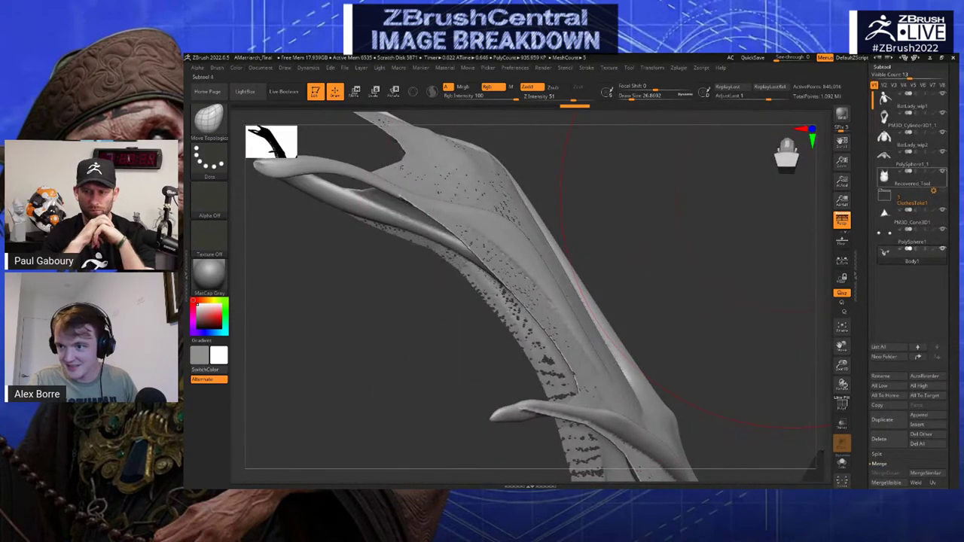
{"action": "left_click_drag", "start_coordinate": [950, 162], "coordinate": [951, 305]}
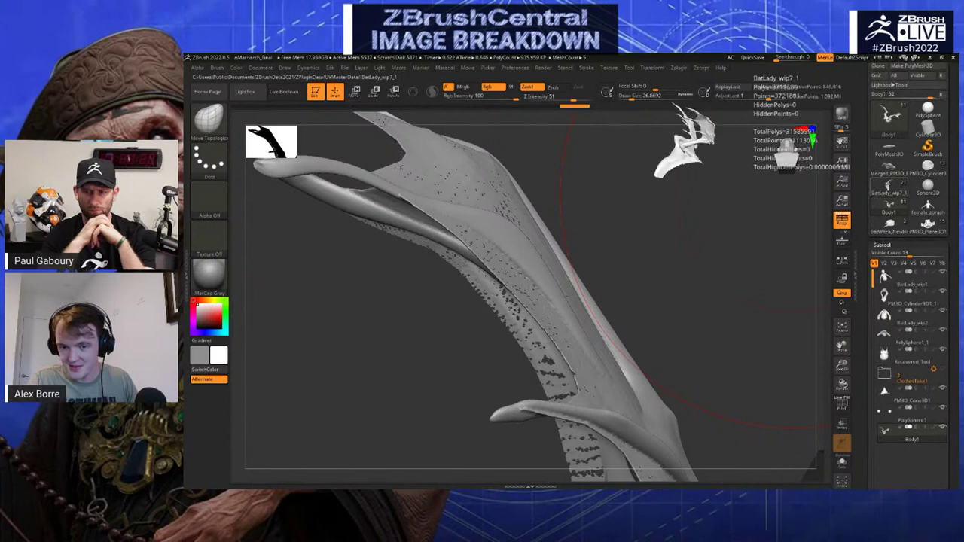
{"action": "left_click", "coordinate": [889, 187]}
{"action": "left_click_drag", "start_coordinate": [784, 188], "coordinate": [739, 175]}
{"action": "left_click_drag", "start_coordinate": [661, 268], "coordinate": [520, 301]}
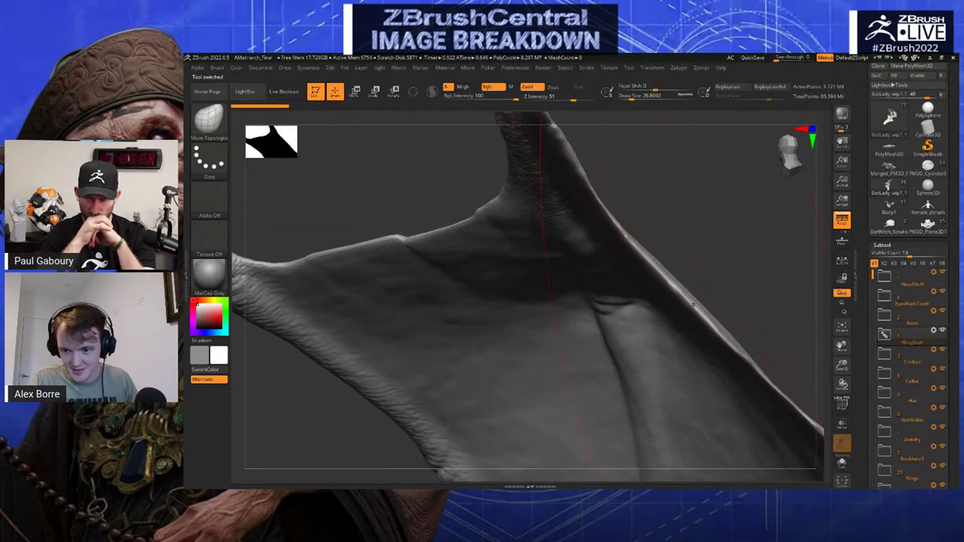
{"action": "left_click_drag", "start_coordinate": [540, 150], "coordinate": [445, 260]}
Return to the Body1 blockout tool, frame the whole character, and inspect the remeshed wing with a draw size of about 12
{"action": "left_click", "coordinate": [889, 207]}
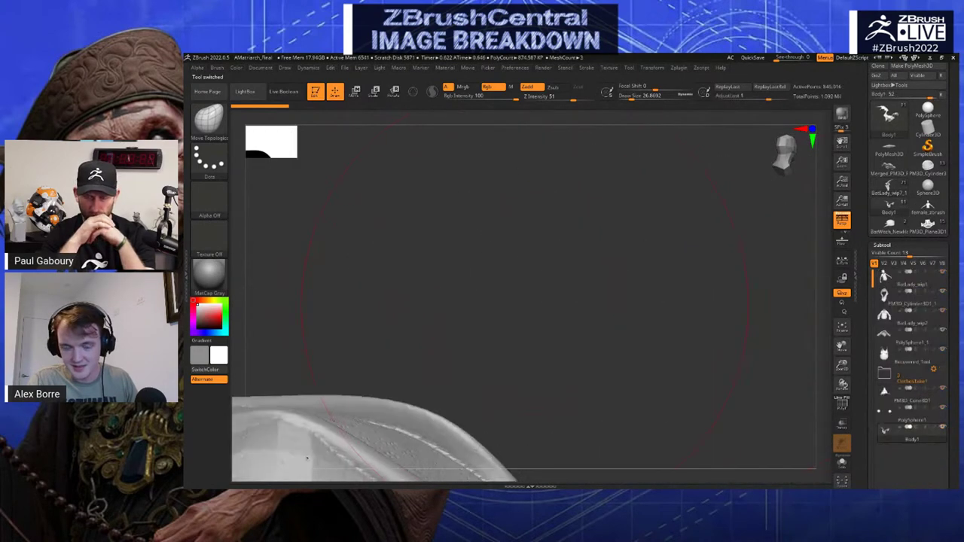
{"action": "left_click_drag", "start_coordinate": [648, 219], "coordinate": [563, 258]}
{"action": "key", "text": "f"}
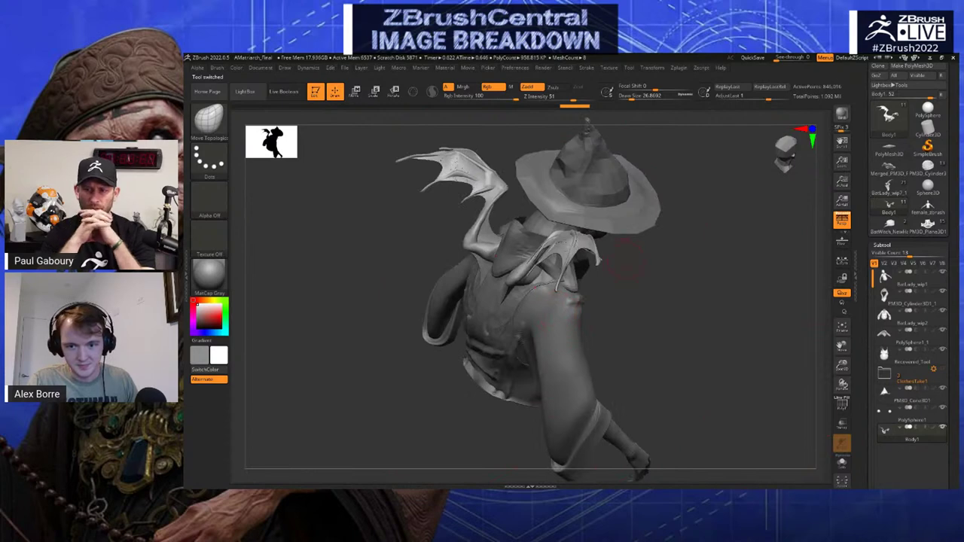
{"action": "left_click_drag", "start_coordinate": [629, 247], "coordinate": [569, 360]}
{"action": "mouse_move", "coordinate": [640, 361]}
{"action": "left_mouse_down"}
{"action": "mouse_move", "coordinate": [498, 324]}
{"action": "mouse_move", "coordinate": [631, 304]}
{"action": "mouse_move", "coordinate": [591, 317]}
{"action": "mouse_move", "coordinate": [584, 331]}
{"action": "mouse_move", "coordinate": [623, 347]}
{"action": "left_mouse_up"}
{"action": "key", "text": "s"}
{"action": "mouse_move", "coordinate": [633, 343]}
{"action": "left_mouse_down"}
{"action": "mouse_move", "coordinate": [640, 392]}
{"action": "mouse_move", "coordinate": [666, 308]}
{"action": "mouse_move", "coordinate": [633, 316]}
{"action": "left_mouse_up"}
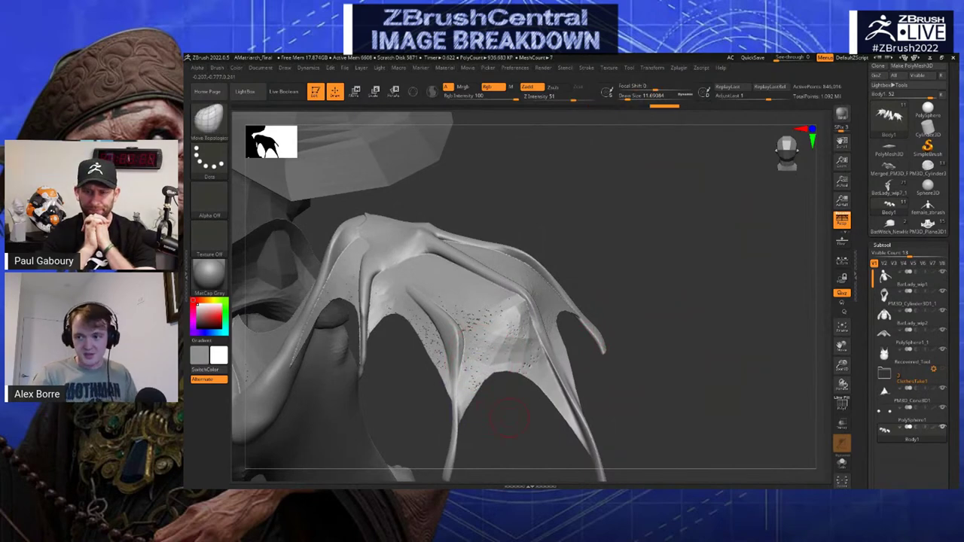
Make the blockout's BatLady_wip1 body the active subtool and view the head and hat in profile
{"action": "left_click_drag", "start_coordinate": [509, 418], "coordinate": [353, 194]}
{"action": "left_click", "coordinate": [725, 257], "text": "alt"}
{"action": "left_click_drag", "start_coordinate": [440, 241], "coordinate": [424, 195], "text": "alt"}
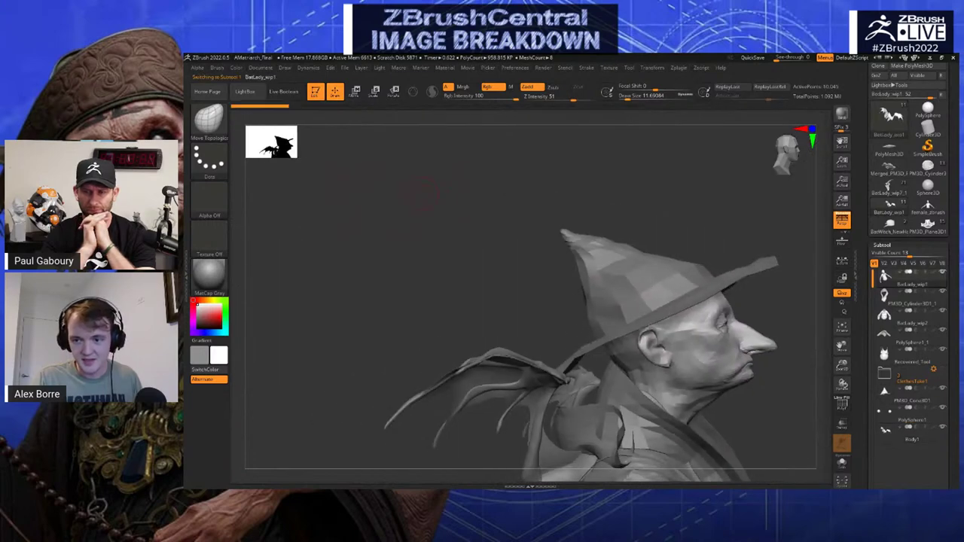
Switch to the finished character tool, make the head the active subtool, and examine the face from the side and front
{"action": "left_click", "coordinate": [890, 187]}
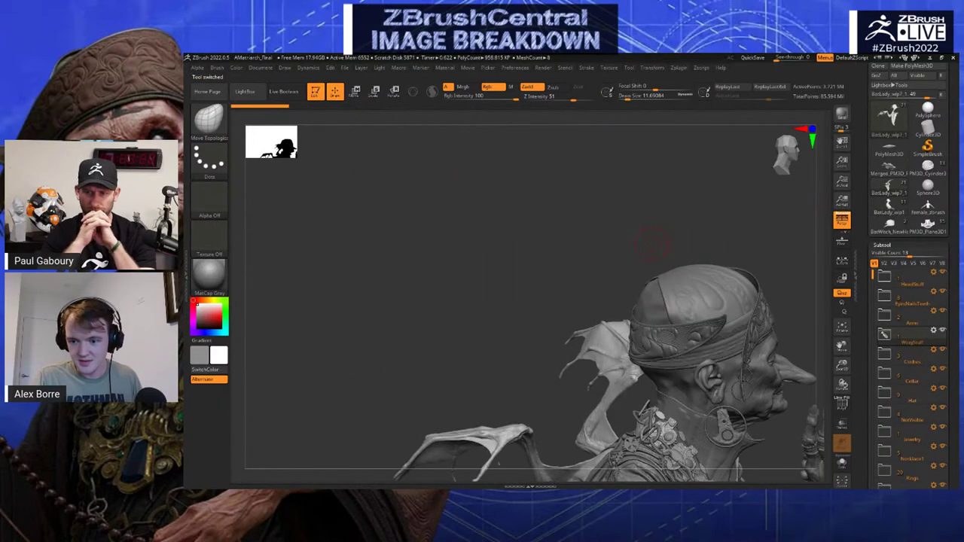
{"action": "left_click_drag", "start_coordinate": [790, 379], "coordinate": [591, 322], "text": "alt"}
{"action": "left_click", "coordinate": [591, 318], "text": "alt"}
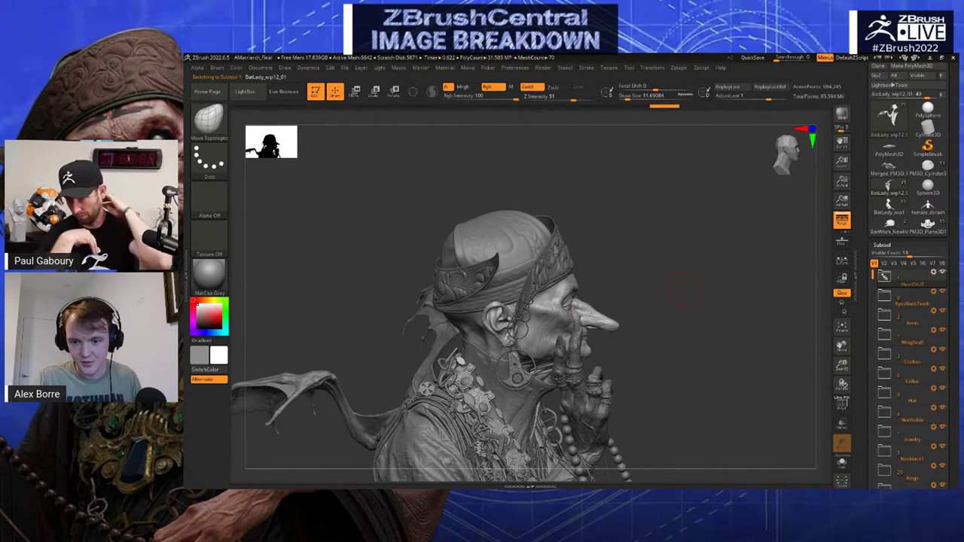
{"action": "left_click_drag", "start_coordinate": [677, 276], "coordinate": [489, 278]}
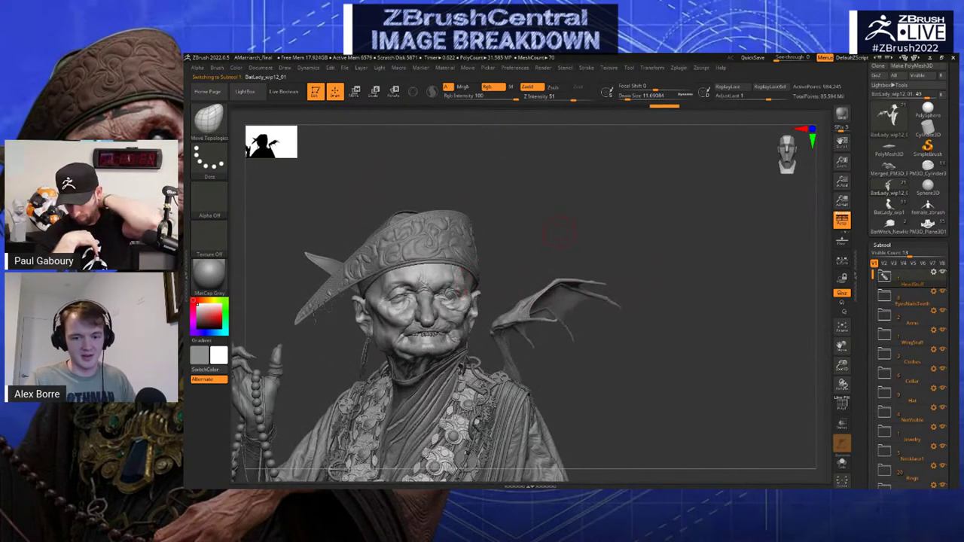
{"action": "mouse_move", "coordinate": [561, 233]}
{"action": "left_mouse_down", "text": "alt"}
{"action": "mouse_move", "coordinate": [570, 253]}
{"action": "mouse_move", "coordinate": [589, 256]}
{"action": "mouse_move", "coordinate": [603, 242]}
{"action": "left_mouse_up", "text": "alt"}
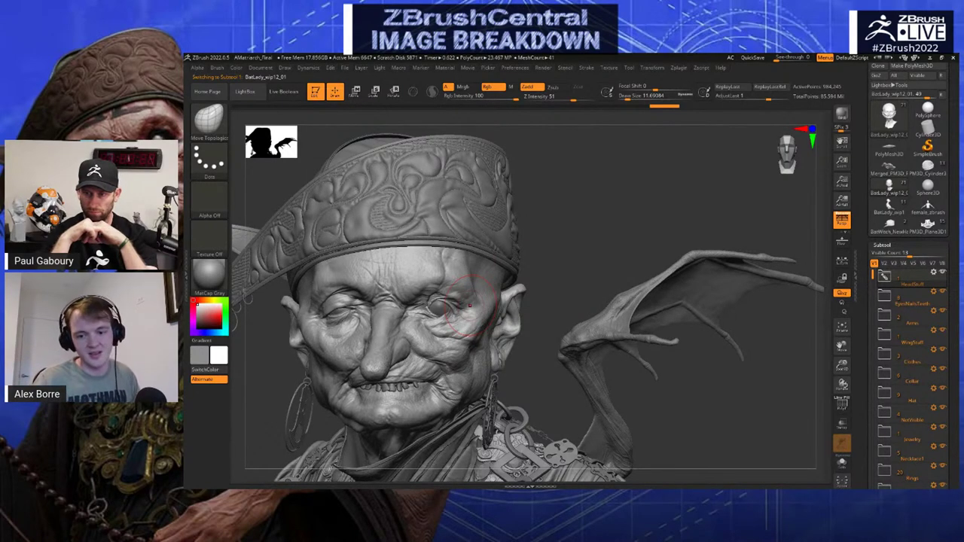
{"action": "mouse_move", "coordinate": [544, 316]}
{"action": "left_mouse_down"}
{"action": "mouse_move", "coordinate": [556, 319]}
{"action": "mouse_move", "coordinate": [559, 302]}
{"action": "mouse_move", "coordinate": [591, 274]}
{"action": "left_mouse_up"}
{"action": "left_click_drag", "start_coordinate": [691, 348], "coordinate": [714, 376]}
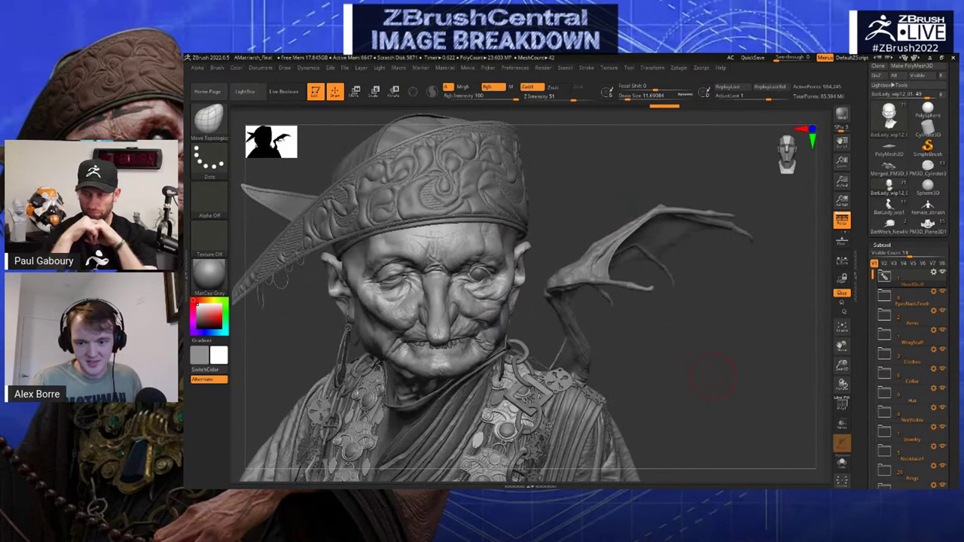
Make the cloth garment the active subtool and examine the finished robe, collar and jewelry around the shoulder
{"action": "left_click", "coordinate": [576, 407], "text": "alt"}
{"action": "left_click_drag", "start_coordinate": [646, 394], "coordinate": [621, 321], "text": "alt"}
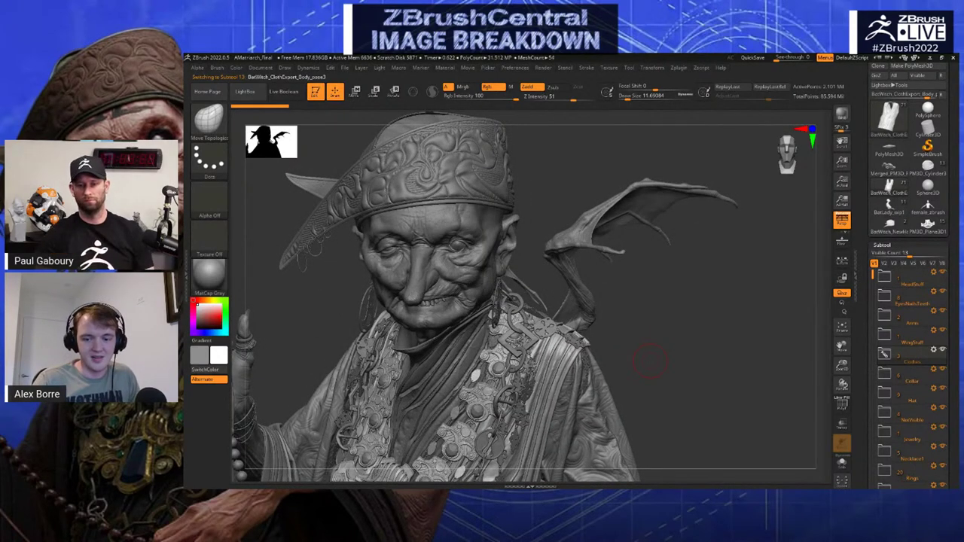
{"action": "left_click_drag", "start_coordinate": [654, 368], "coordinate": [582, 359]}
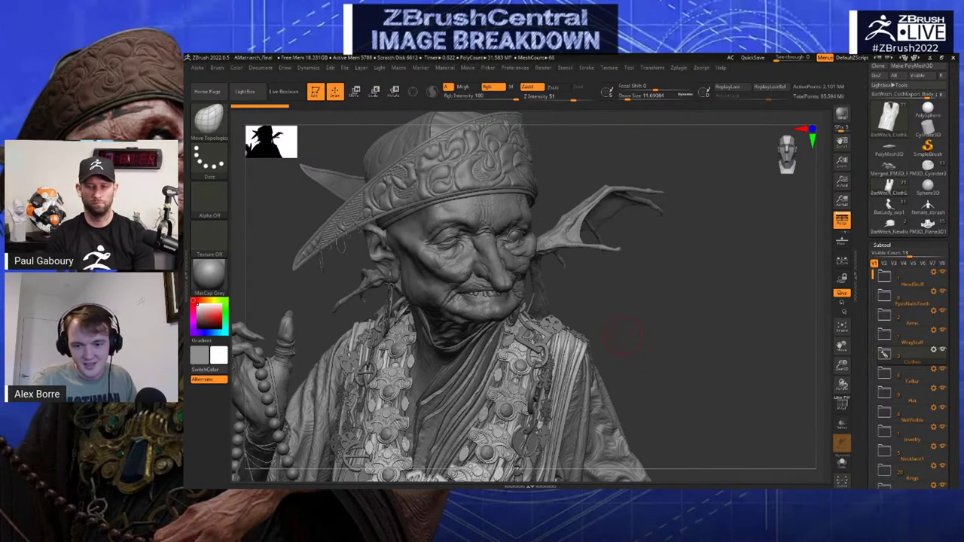
{"action": "left_click_drag", "start_coordinate": [624, 336], "coordinate": [609, 392]}
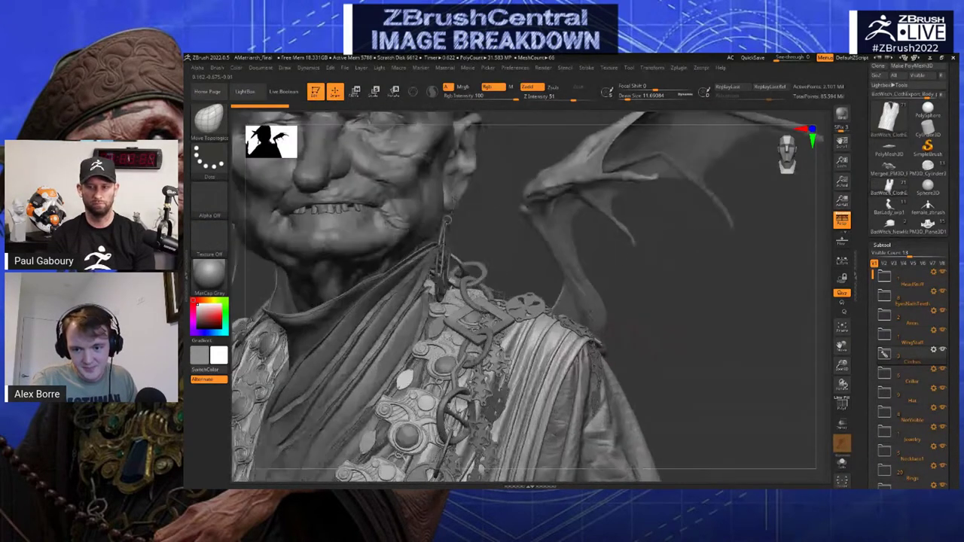
Examine the finished character's face, jewelry, robe, wing and raised hand from several angles around the upper body
{"action": "left_click_drag", "start_coordinate": [703, 329], "coordinate": [707, 363]}
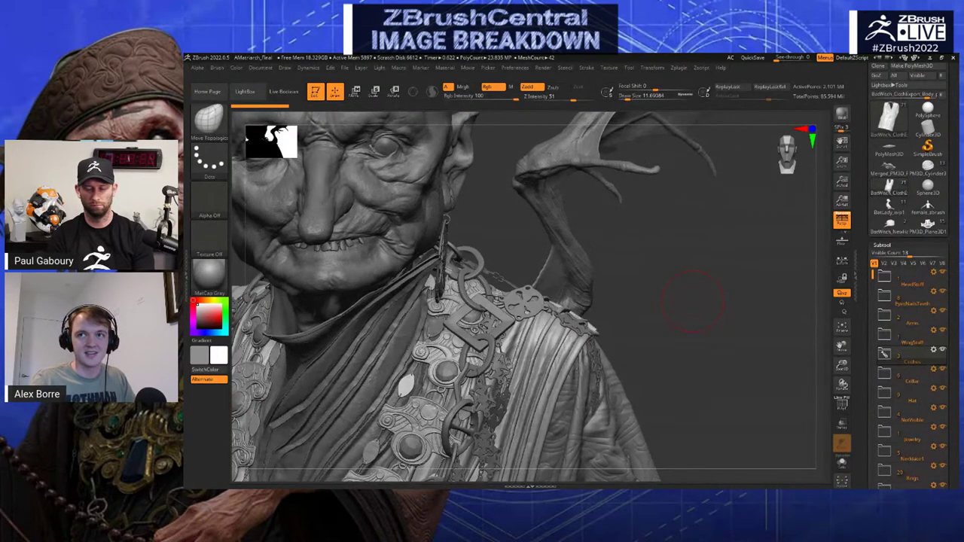
{"action": "left_click_drag", "start_coordinate": [694, 300], "coordinate": [688, 325], "text": "alt"}
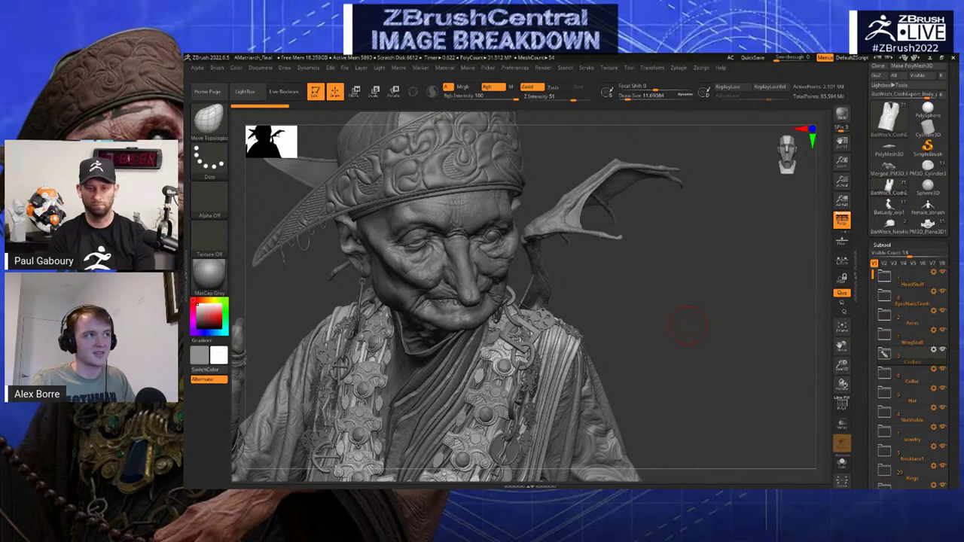
{"action": "left_click_drag", "start_coordinate": [694, 335], "coordinate": [651, 309]}
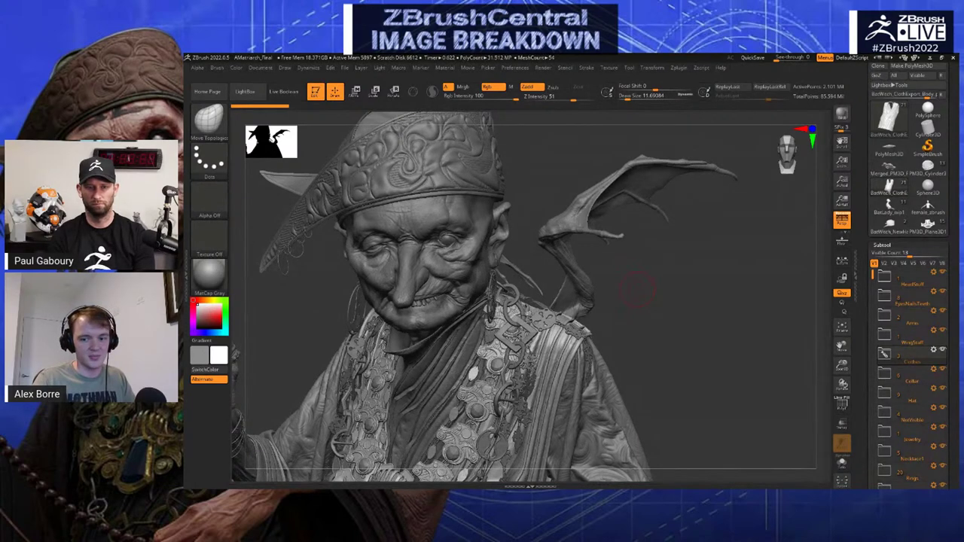
{"action": "left_click_drag", "start_coordinate": [638, 288], "coordinate": [561, 343]}
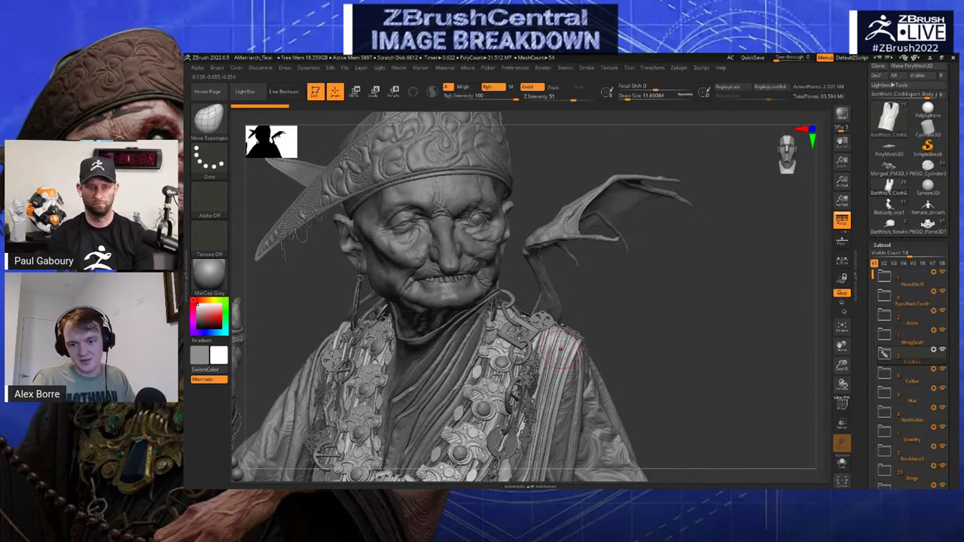
{"action": "left_click_drag", "start_coordinate": [635, 332], "coordinate": [635, 359]}
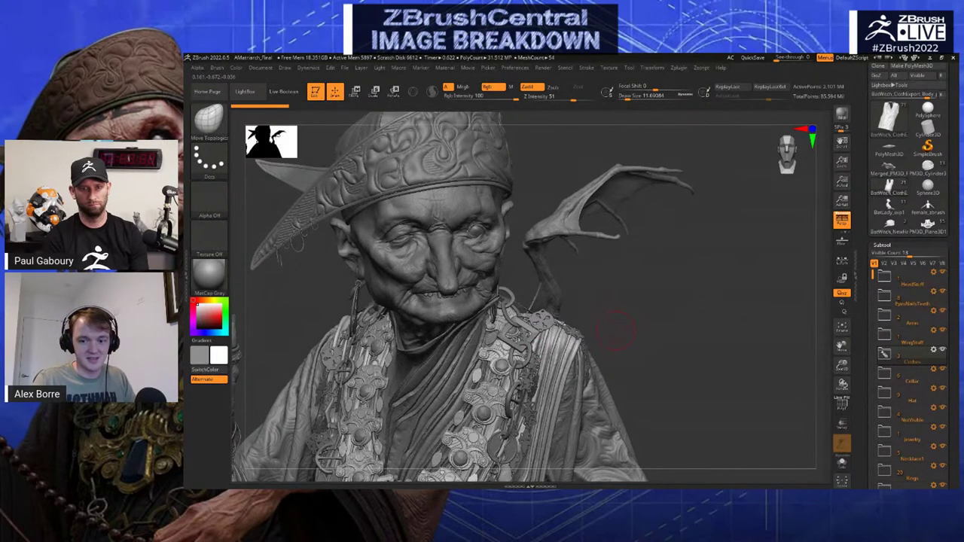
{"action": "mouse_move", "coordinate": [616, 330]}
{"action": "left_mouse_down"}
{"action": "mouse_move", "coordinate": [656, 310]}
{"action": "mouse_move", "coordinate": [641, 317]}
{"action": "mouse_move", "coordinate": [652, 369]}
{"action": "mouse_move", "coordinate": [621, 362]}
{"action": "mouse_move", "coordinate": [640, 320]}
{"action": "mouse_move", "coordinate": [679, 317]}
{"action": "mouse_move", "coordinate": [730, 278]}
{"action": "mouse_move", "coordinate": [729, 242]}
{"action": "mouse_move", "coordinate": [754, 235]}
{"action": "left_mouse_up"}
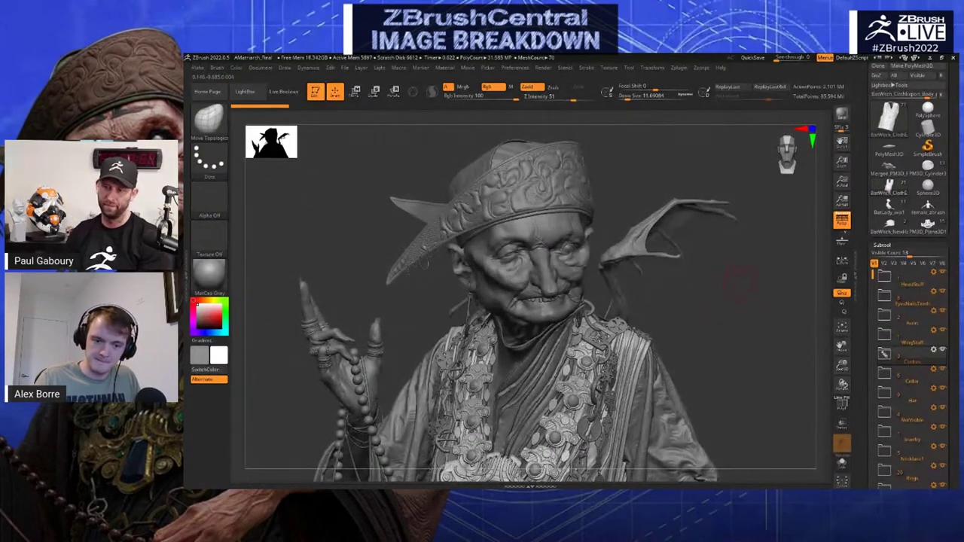
{"action": "left_click_drag", "start_coordinate": [740, 281], "coordinate": [770, 274]}
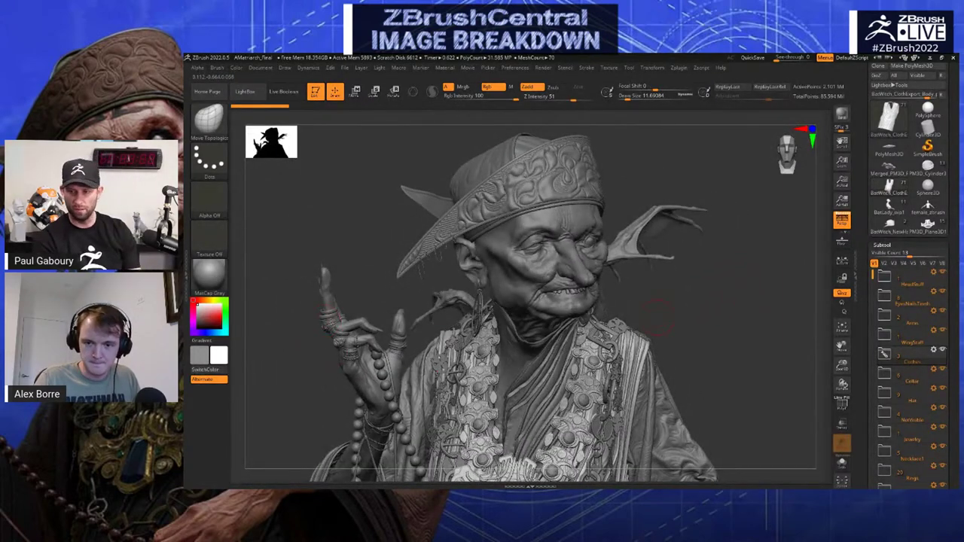
{"action": "left_click_drag", "start_coordinate": [722, 309], "coordinate": [706, 305]}
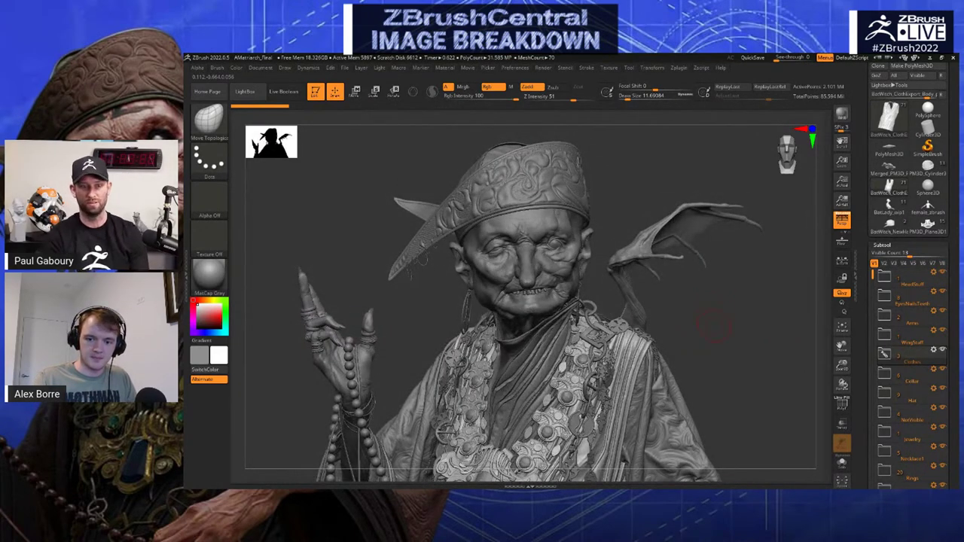
{"action": "left_click_drag", "start_coordinate": [716, 339], "coordinate": [701, 333]}
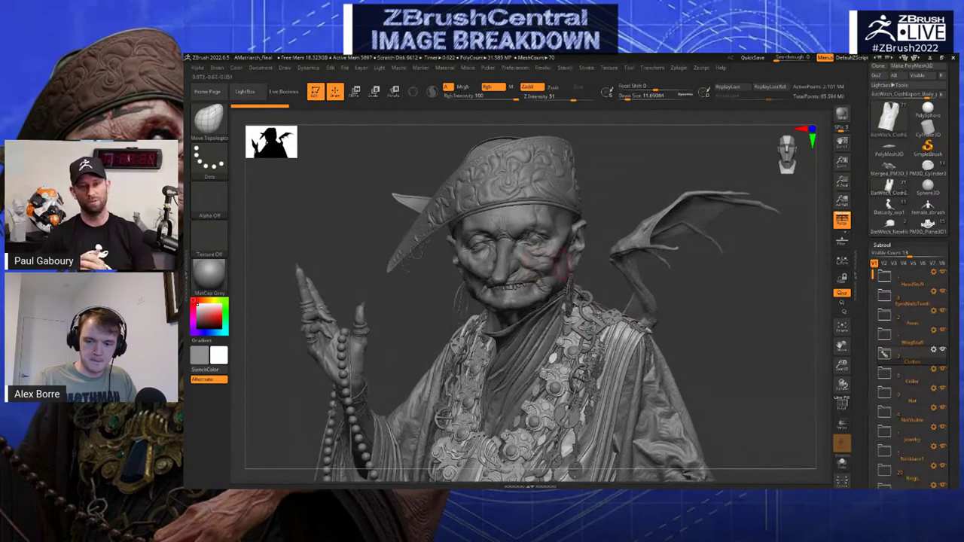
Make the arms the active subtool, lower them by three subdivision levels, and examine both sides of the ringed hand
{"action": "mouse_move", "coordinate": [301, 366]}
{"action": "left_mouse_down"}
{"action": "mouse_move", "coordinate": [313, 366]}
{"action": "mouse_move", "coordinate": [309, 378]}
{"action": "mouse_move", "coordinate": [446, 365]}
{"action": "mouse_move", "coordinate": [455, 387]}
{"action": "mouse_move", "coordinate": [332, 343]}
{"action": "mouse_move", "coordinate": [410, 355]}
{"action": "mouse_move", "coordinate": [438, 339]}
{"action": "mouse_move", "coordinate": [445, 365]}
{"action": "mouse_move", "coordinate": [485, 369]}
{"action": "mouse_move", "coordinate": [404, 307]}
{"action": "left_mouse_up"}
{"action": "left_click", "coordinate": [317, 354], "text": "alt"}
{"action": "key", "text": "shift+d"}
{"action": "key", "text": "shift+d"}
{"action": "key", "text": "shift+d"}
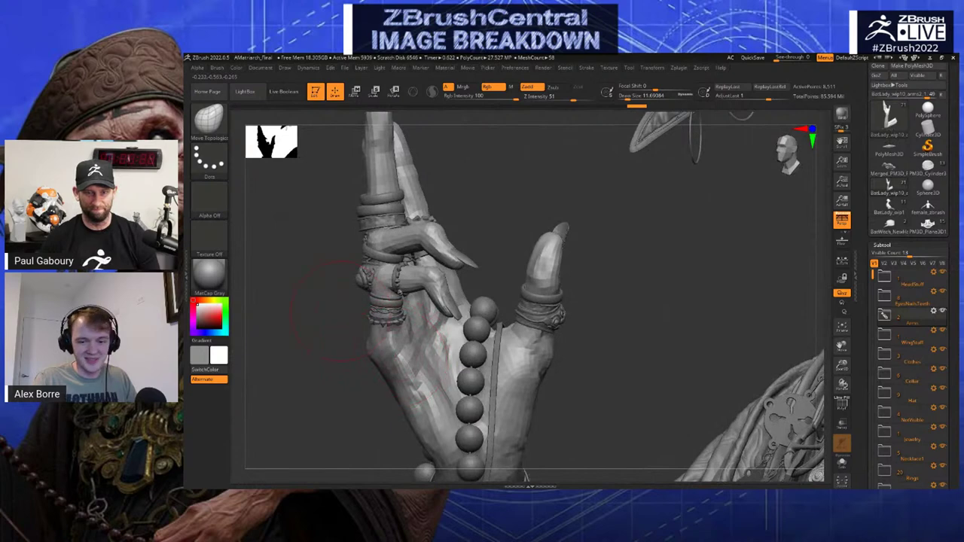
{"action": "left_click_drag", "start_coordinate": [525, 476], "coordinate": [530, 476]}
{"action": "mouse_move", "coordinate": [393, 374]}
{"action": "left_mouse_down"}
{"action": "mouse_move", "coordinate": [361, 382]}
{"action": "mouse_move", "coordinate": [479, 380]}
{"action": "mouse_move", "coordinate": [482, 360]}
{"action": "left_mouse_up"}
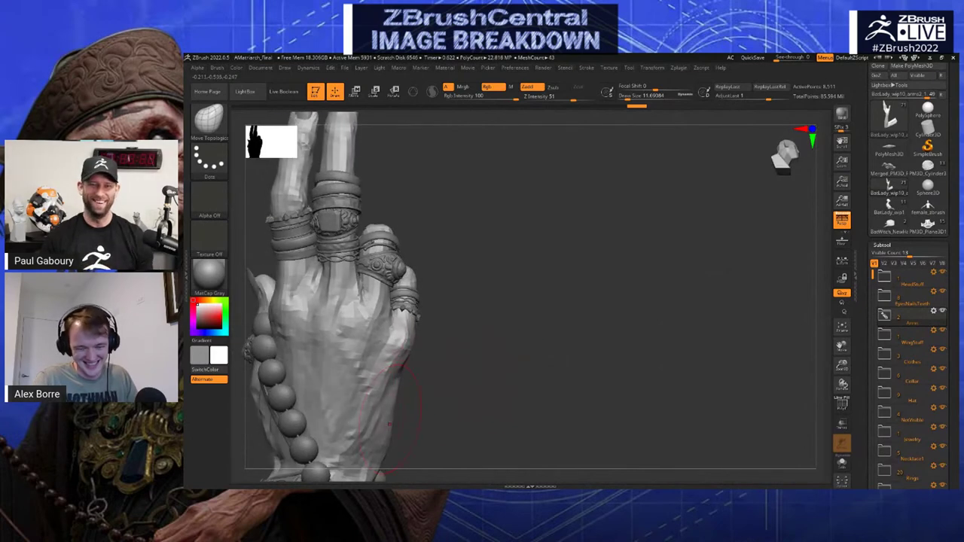
{"action": "left_click_drag", "start_coordinate": [431, 412], "coordinate": [347, 373], "text": "alt"}
{"action": "left_click_drag", "start_coordinate": [405, 432], "coordinate": [366, 364]}
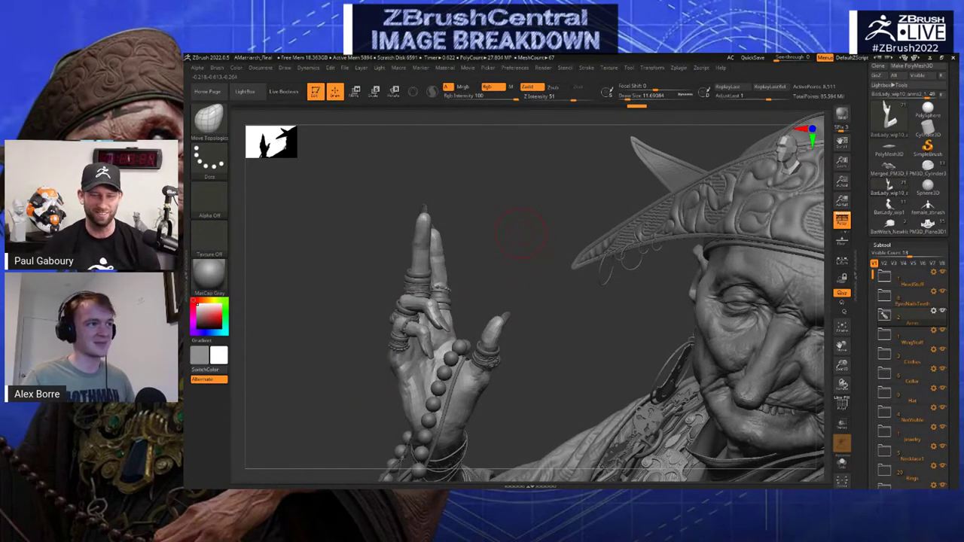
Make the BatLady_wip12_01 head the active subtool and view the character's upper body from both sides and the front
{"action": "mouse_move", "coordinate": [522, 239]}
{"action": "left_mouse_down"}
{"action": "mouse_move", "coordinate": [530, 225]}
{"action": "mouse_move", "coordinate": [519, 220]}
{"action": "mouse_move", "coordinate": [392, 181]}
{"action": "mouse_move", "coordinate": [476, 277]}
{"action": "mouse_move", "coordinate": [520, 276]}
{"action": "mouse_move", "coordinate": [756, 336]}
{"action": "left_mouse_up"}
{"action": "left_click_drag", "start_coordinate": [716, 376], "coordinate": [605, 266], "text": "alt"}
{"action": "left_click", "coordinate": [605, 264], "text": "alt"}
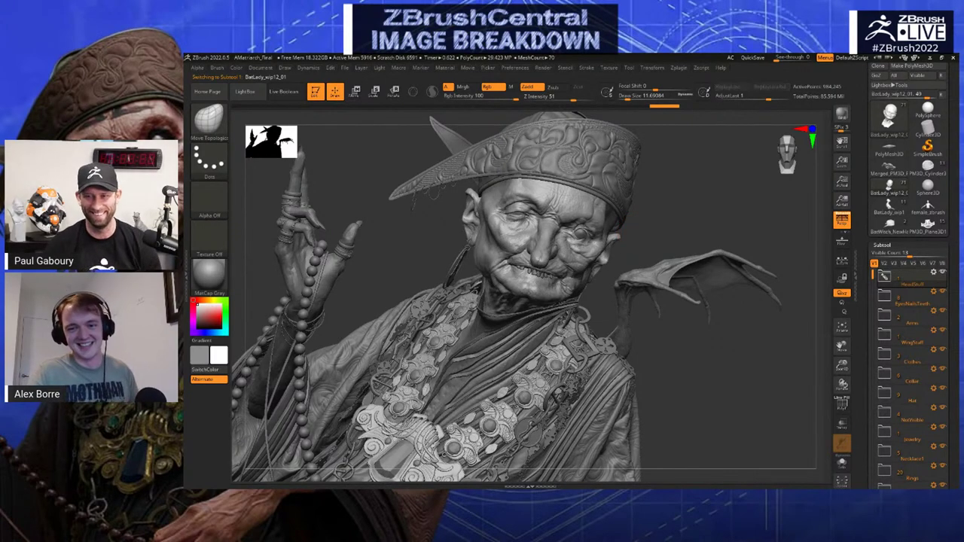
{"action": "mouse_move", "coordinate": [637, 235]}
{"action": "left_mouse_down"}
{"action": "mouse_move", "coordinate": [712, 260]}
{"action": "mouse_move", "coordinate": [621, 185]}
{"action": "left_mouse_up"}
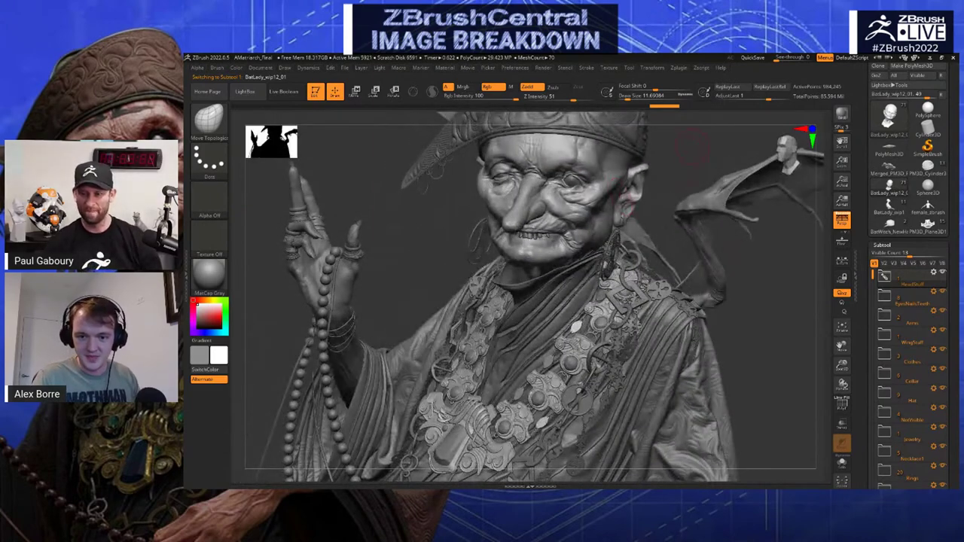
{"action": "left_click_drag", "start_coordinate": [693, 147], "coordinate": [584, 214]}
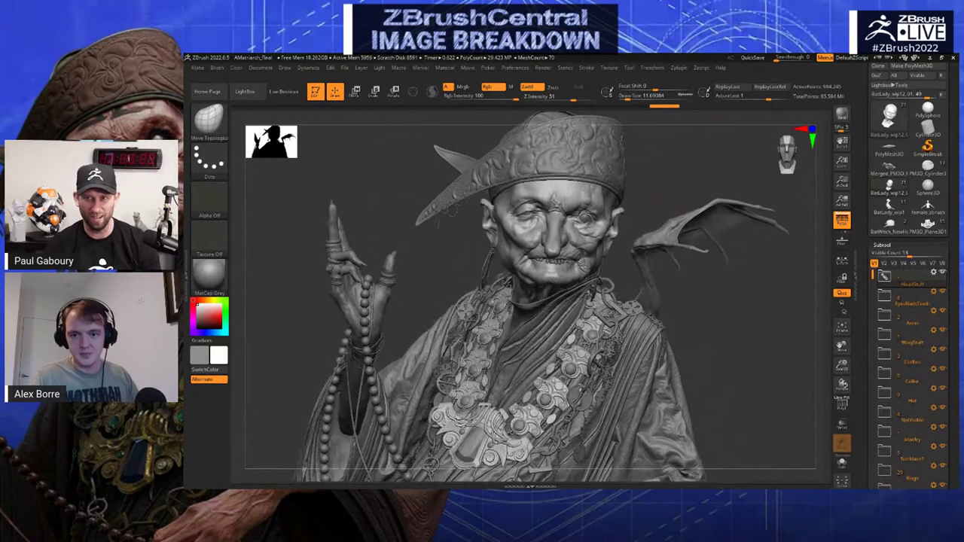
{"action": "mouse_move", "coordinate": [664, 316]}
{"action": "left_mouse_down"}
{"action": "mouse_move", "coordinate": [750, 327]}
{"action": "mouse_move", "coordinate": [709, 323]}
{"action": "left_mouse_up"}
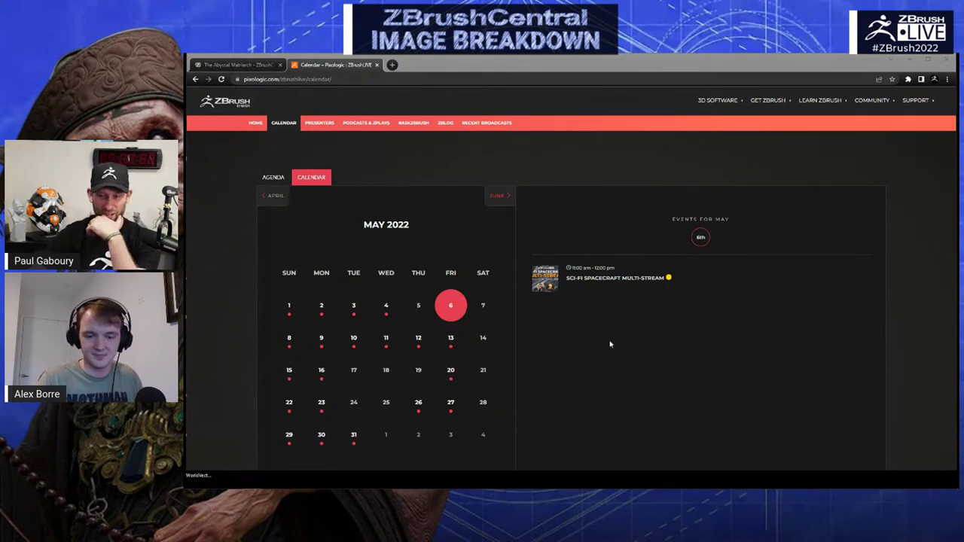
In the web browser, view the Sci-Fi Spacecraft Multi-Stream event and the May 10 Industry Spotlight event from the ZBrushLIVE calendar
{"action": "left_click", "coordinate": [593, 279]}
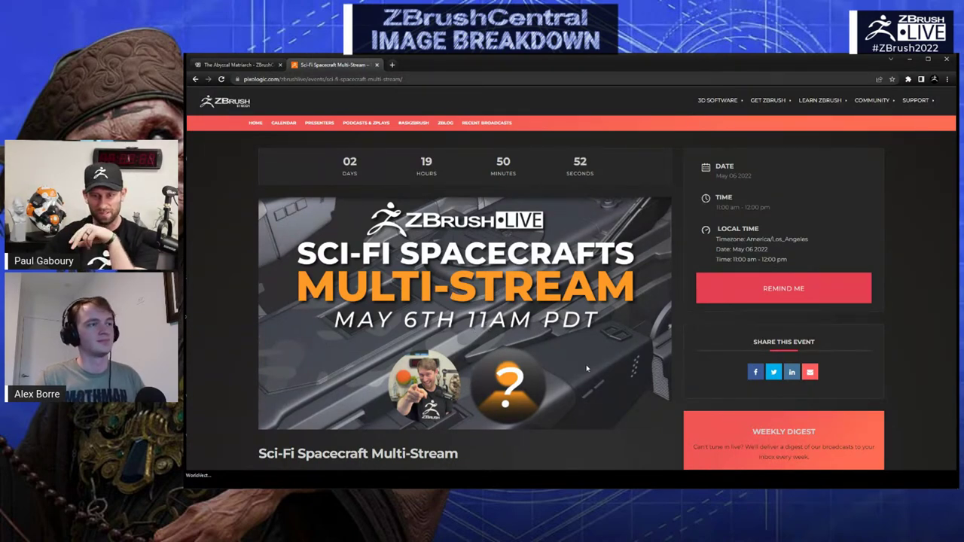
{"action": "left_click", "coordinate": [283, 122]}
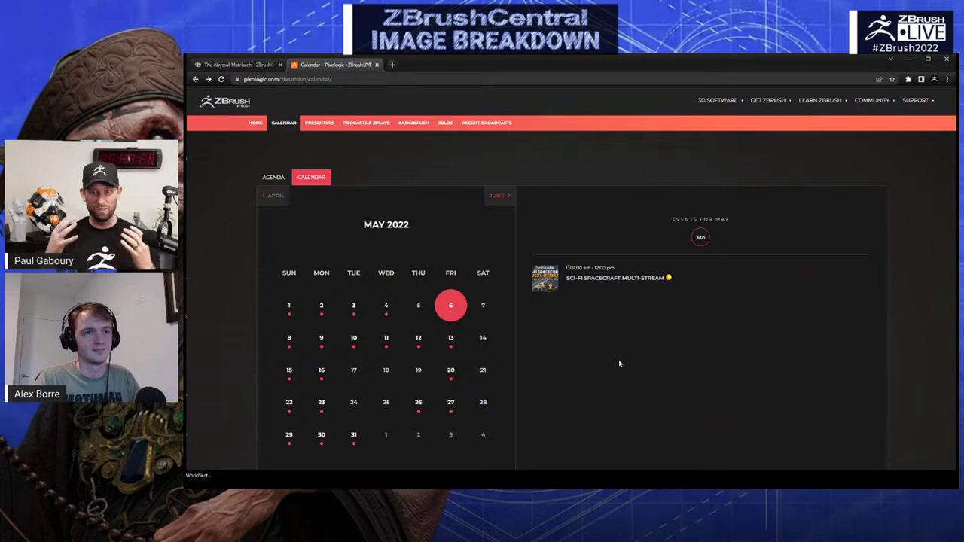
{"action": "left_click", "coordinate": [357, 343]}
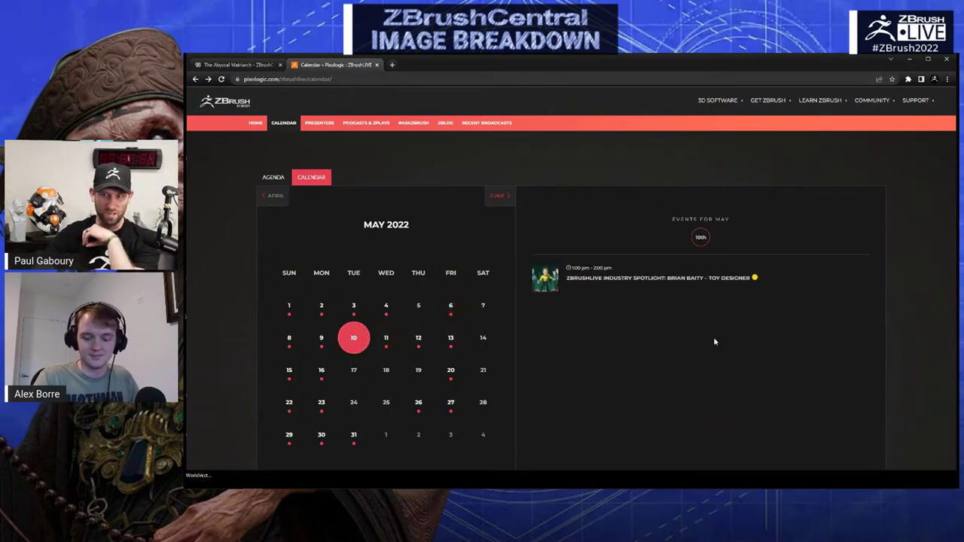
{"action": "left_click", "coordinate": [657, 278]}
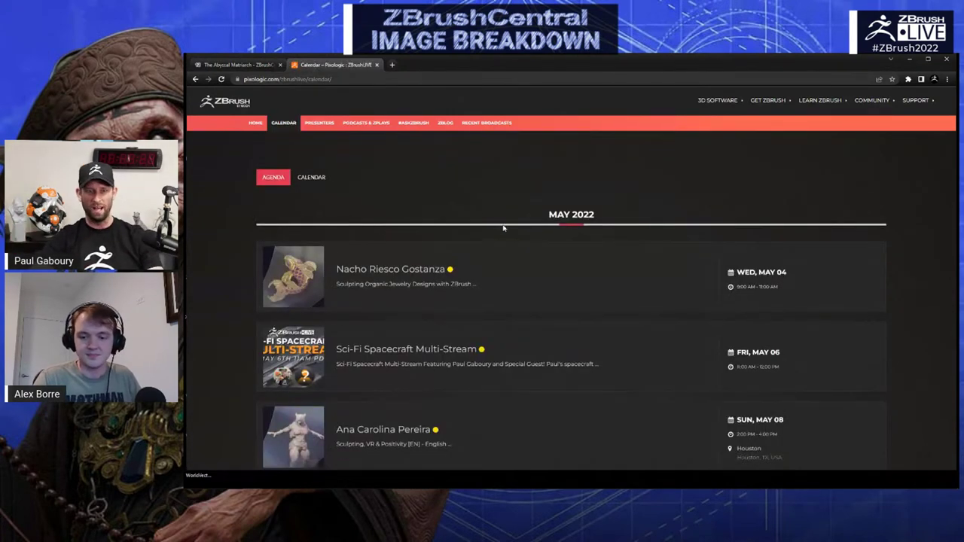
Select the web address of the ZBrushLIVE events agenda page and switch to another window
{"action": "left_click", "coordinate": [395, 76]}
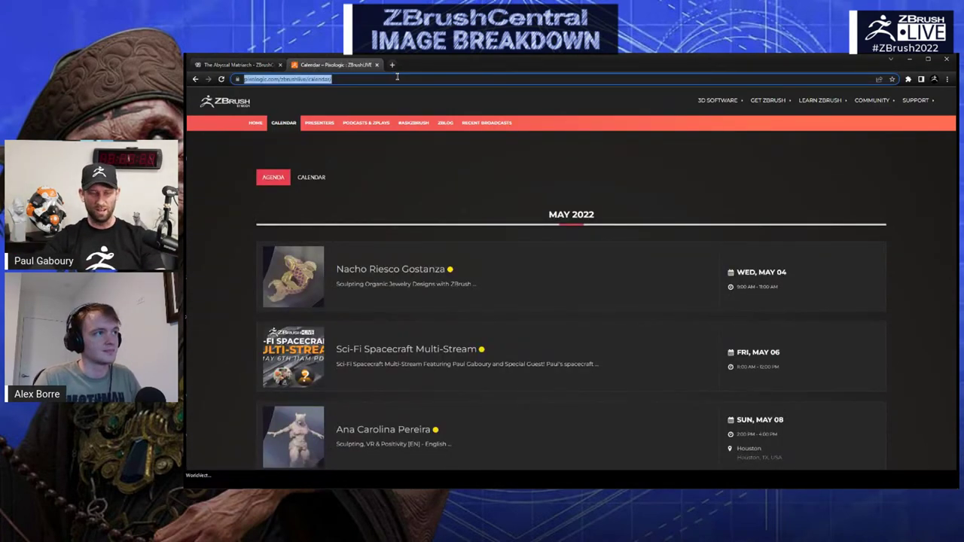
{"action": "key", "text": "alt+Tab"}
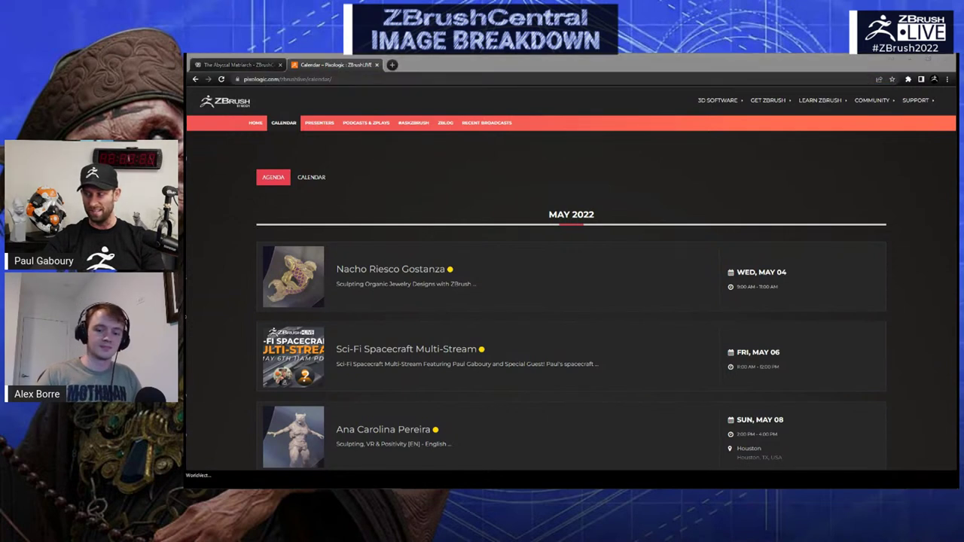